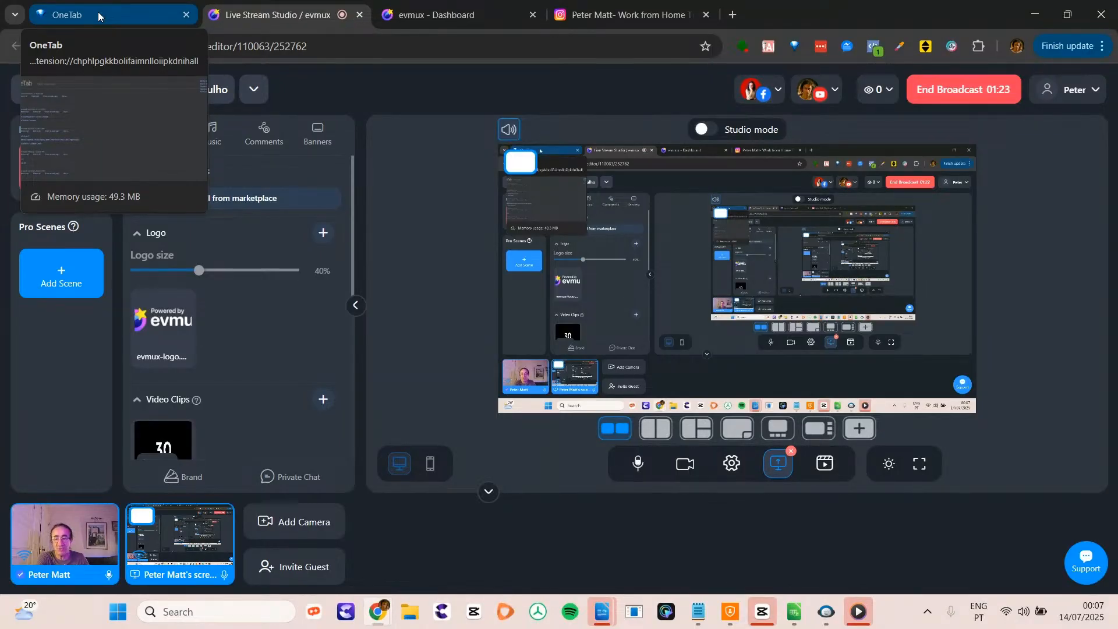
- Close the Media Player and Social Dominator windows, confirming the exit from Socinator
click(858, 611)
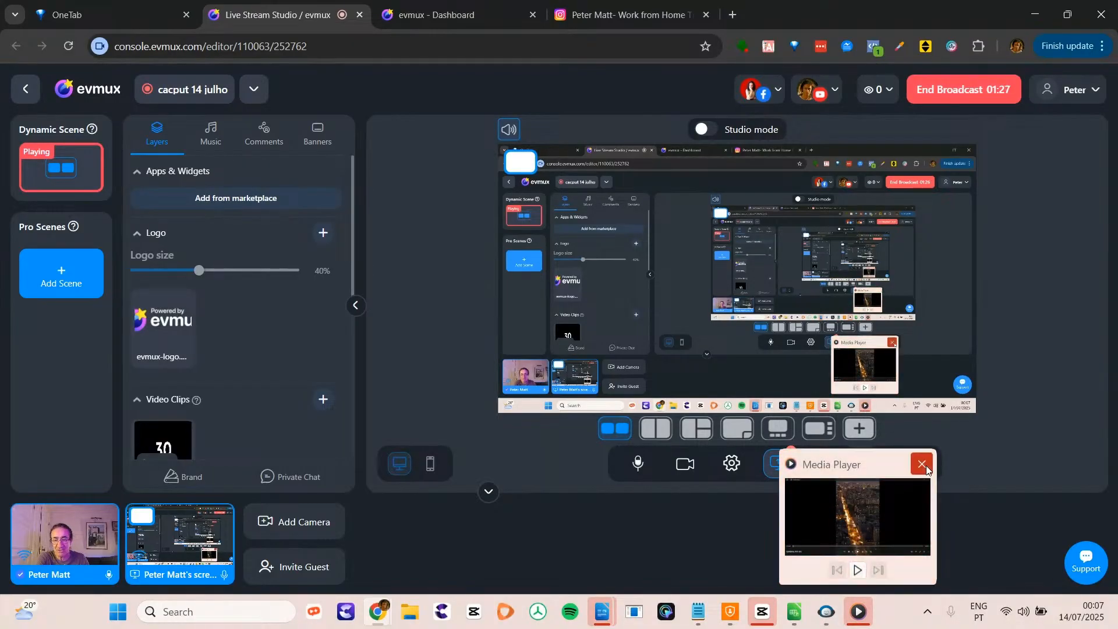
click(922, 464)
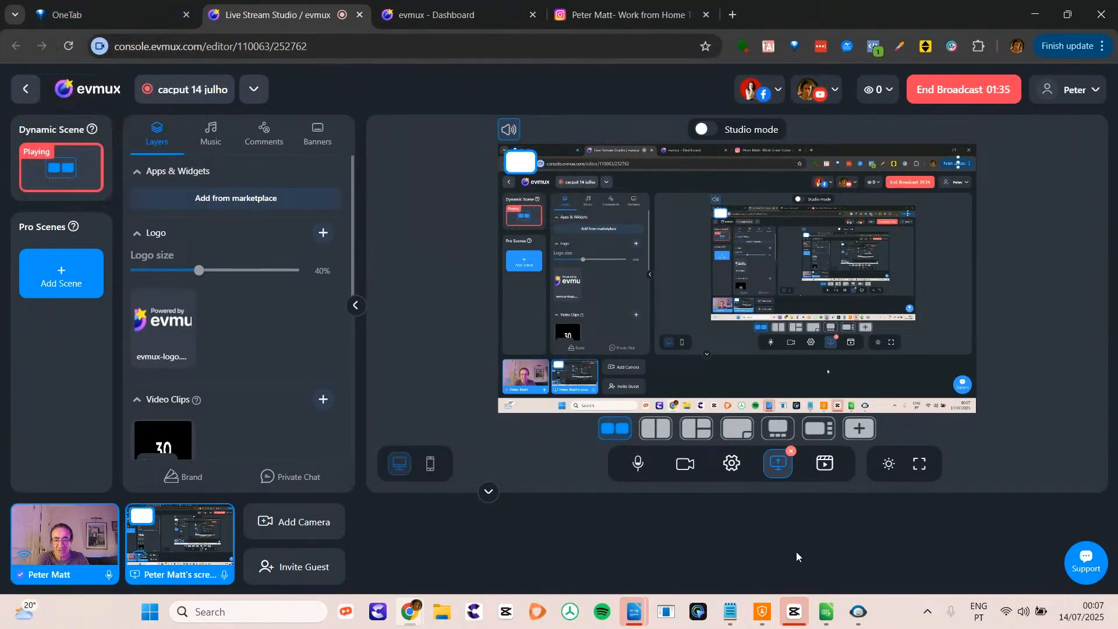
mouse_move(859, 611)
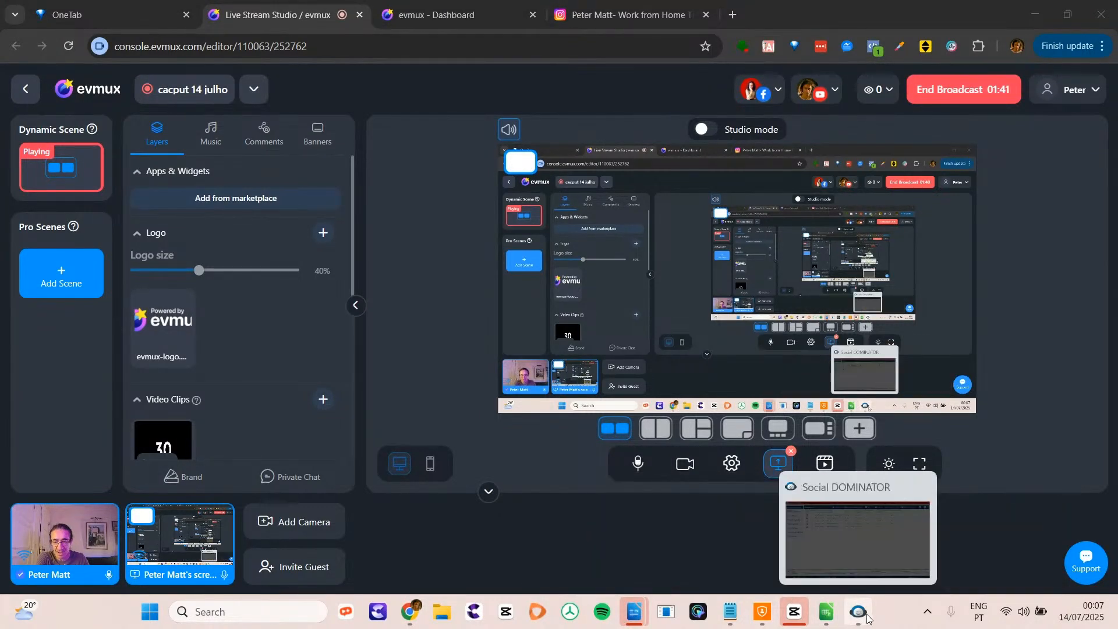
right_click(855, 616)
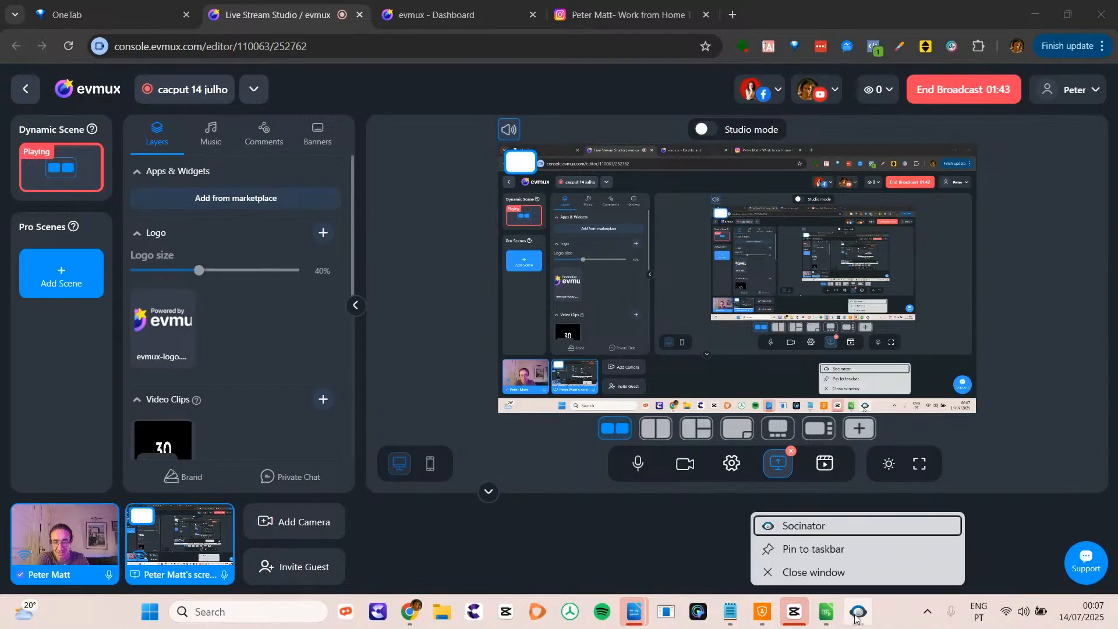
click(813, 572)
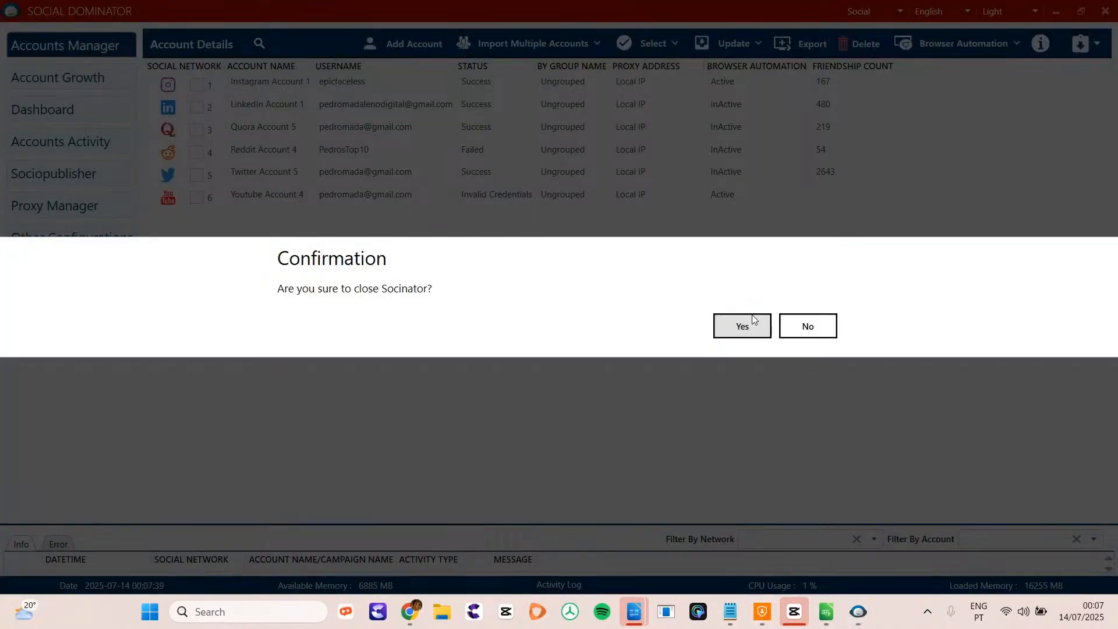
click(753, 324)
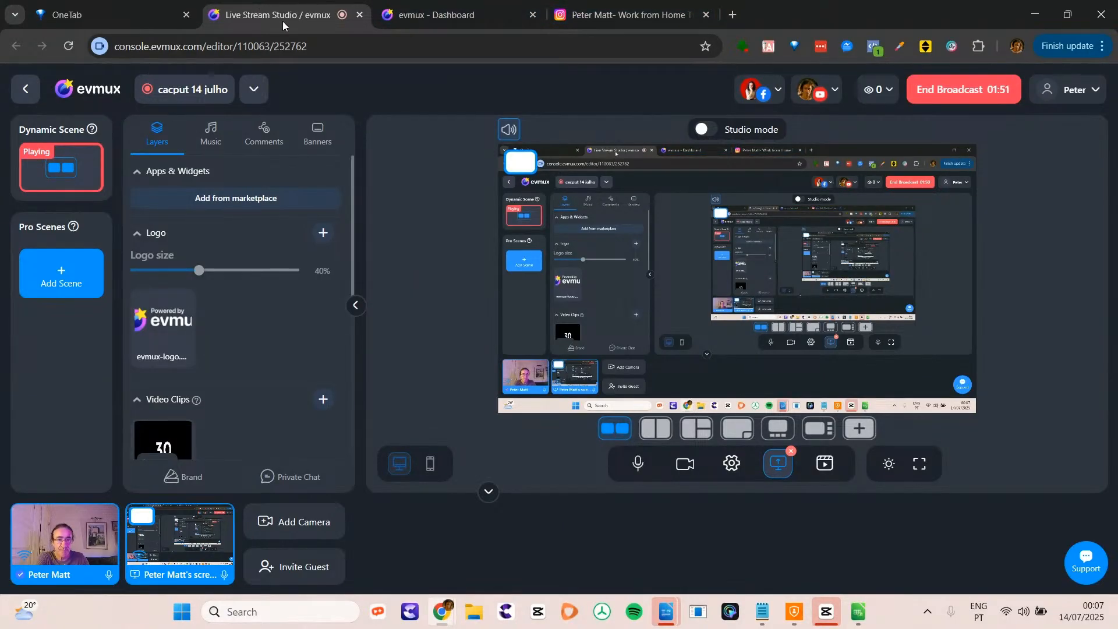
- Close the evmux dashboard page and return to the Instagram profile's reels page
click(589, 15)
click(450, 16)
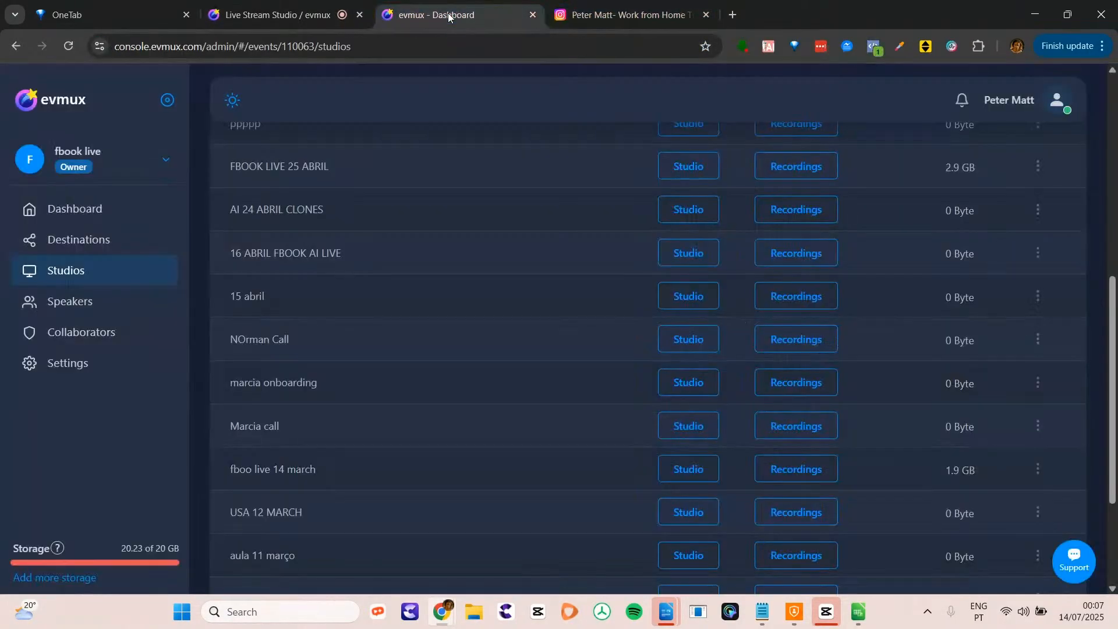
click(534, 16)
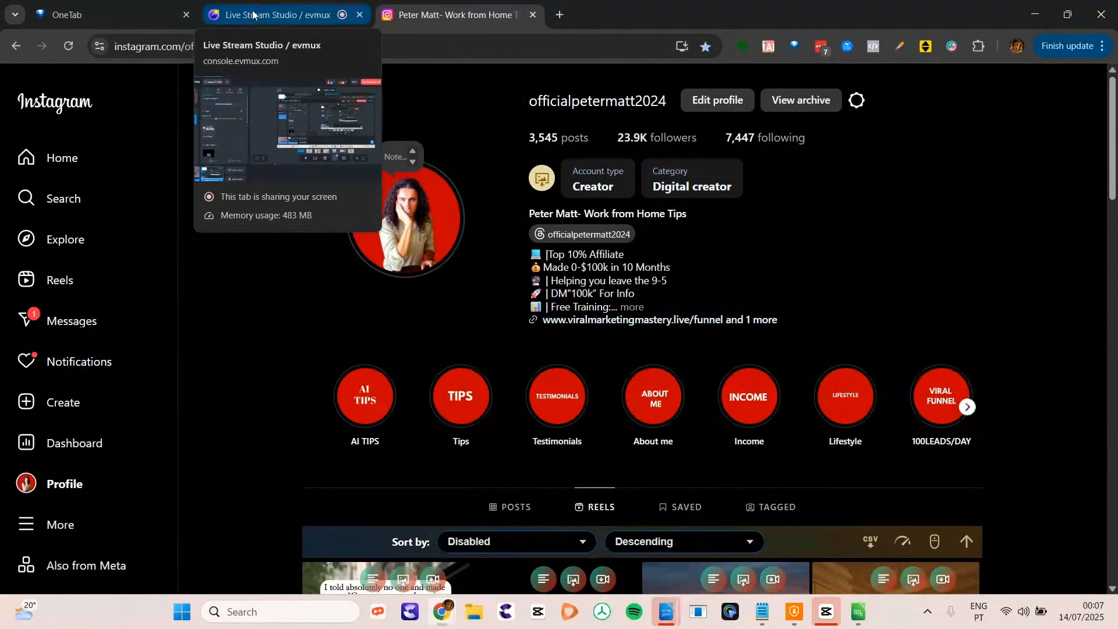
click(253, 12)
click(423, 13)
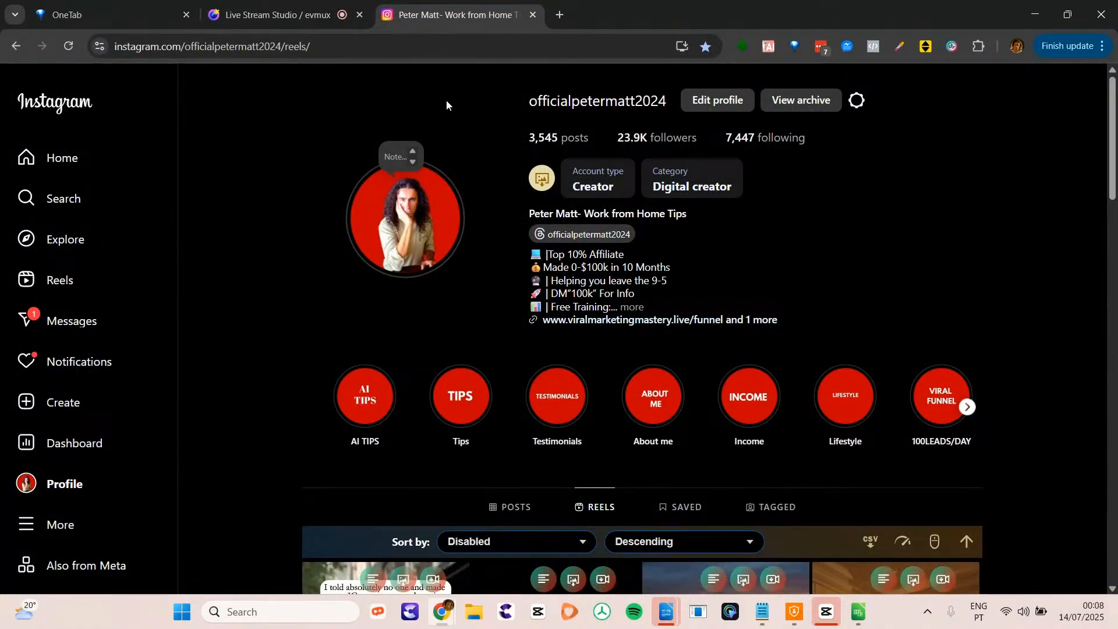
- Switch to the open CapCut project, view its file commands, and minimize the editor window
click(830, 619)
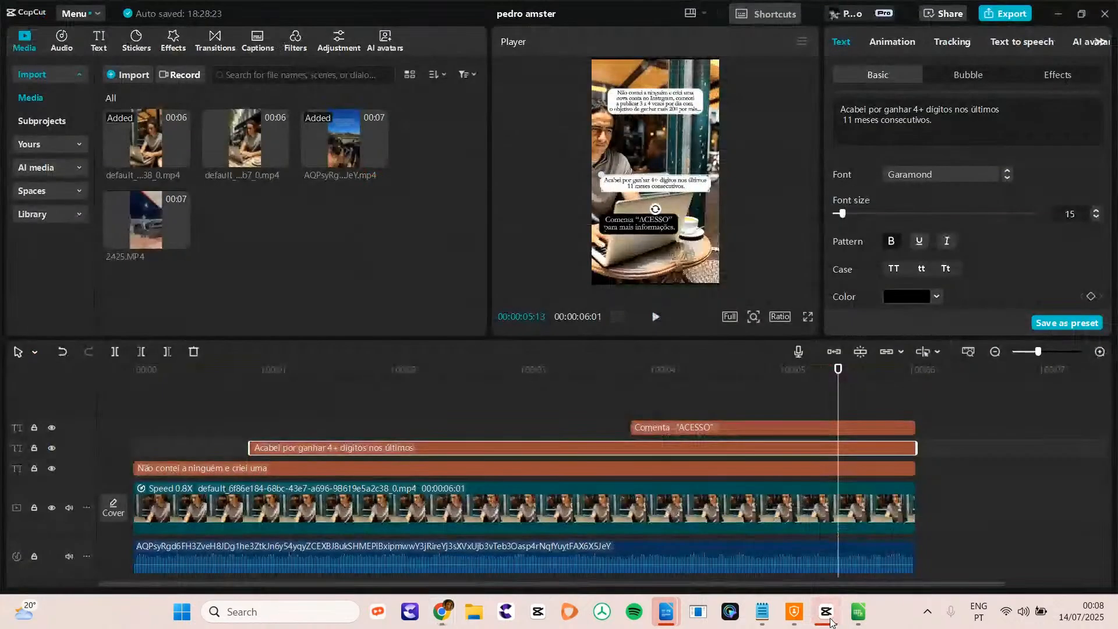
click(90, 15)
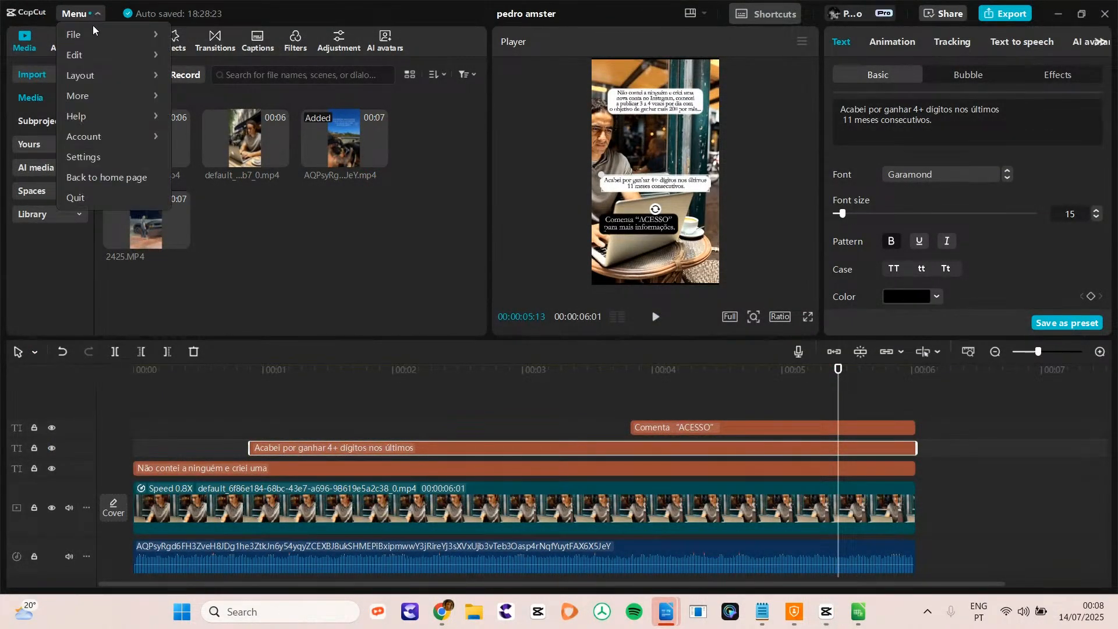
mouse_move(100, 34)
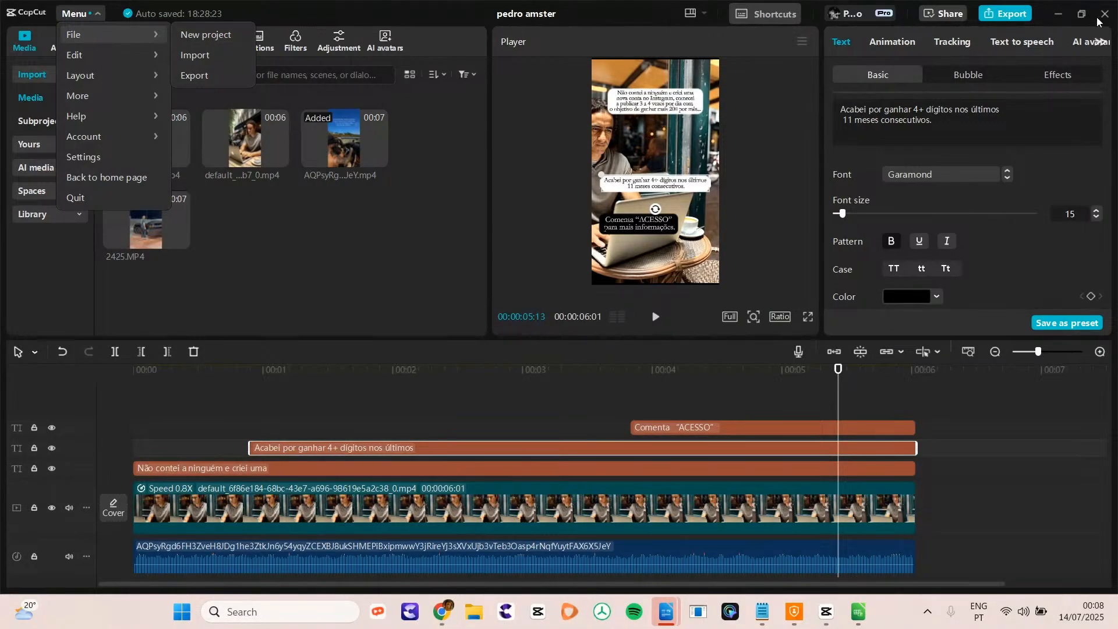
click(1058, 10)
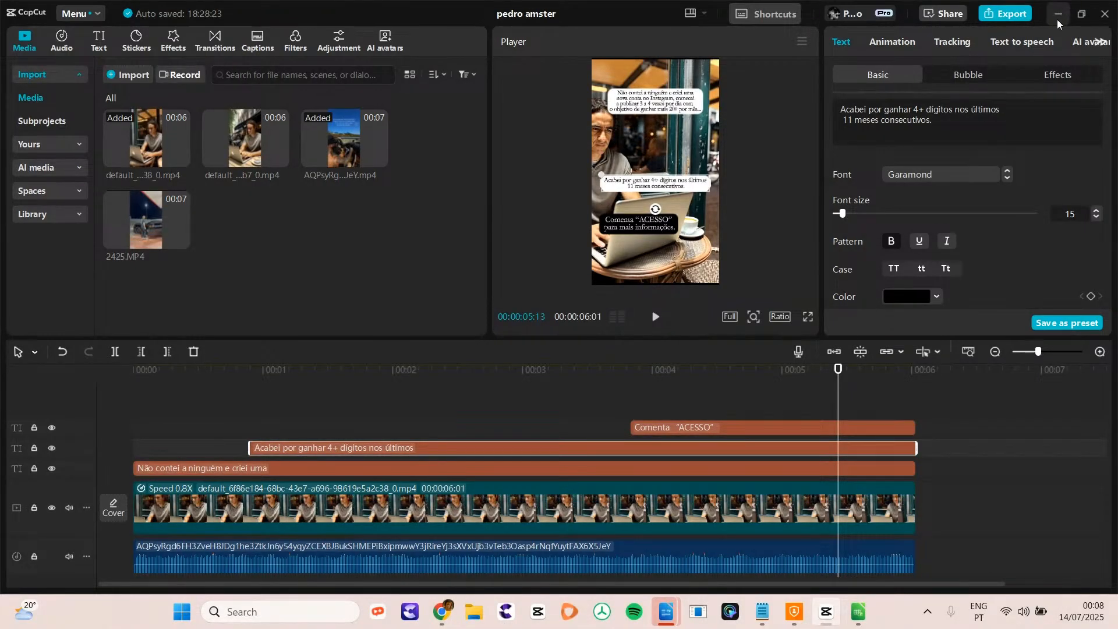
click(1059, 24)
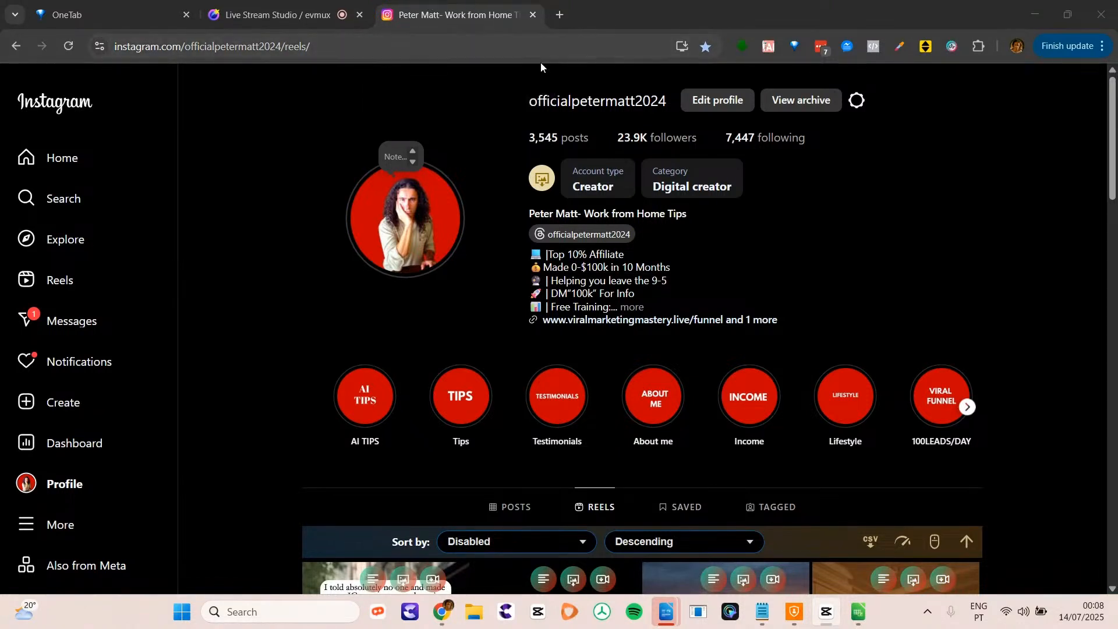
- Search Google for "capcut" in a new browser tab and open CapCut's Free Online Video Editor page
click(560, 15)
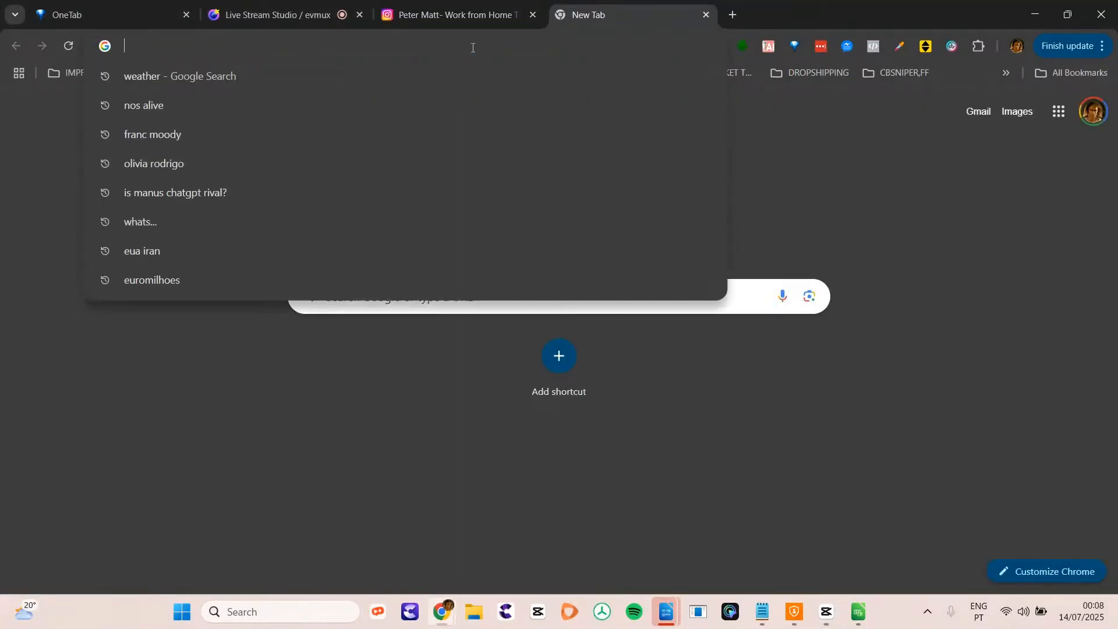
text(cap)
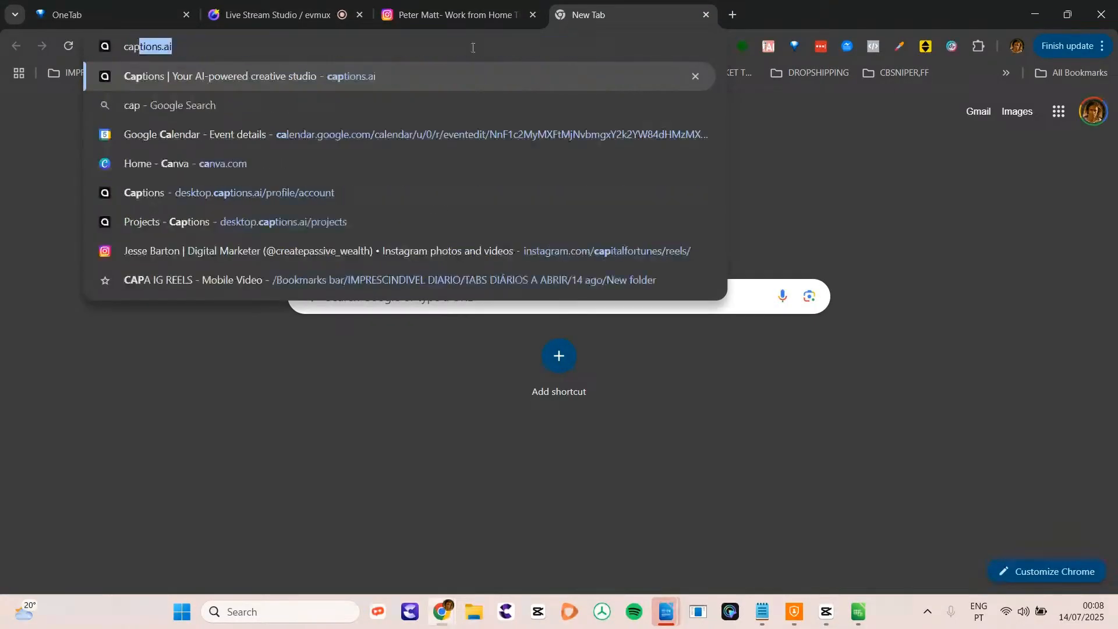
drag(180, 49, 103, 40)
text(capcut)
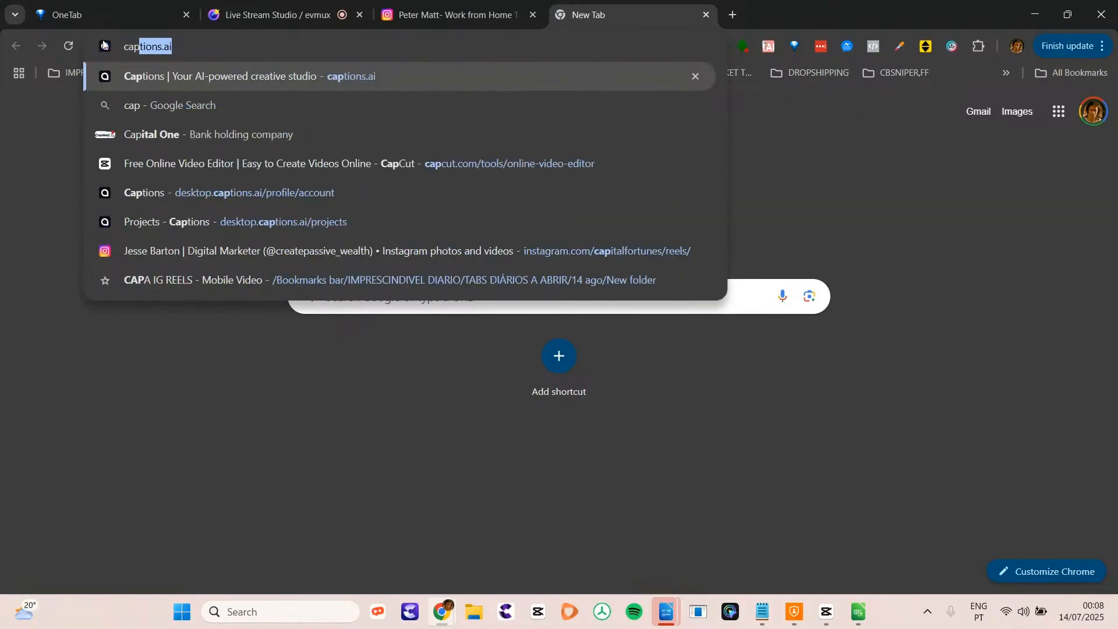
key(Return)
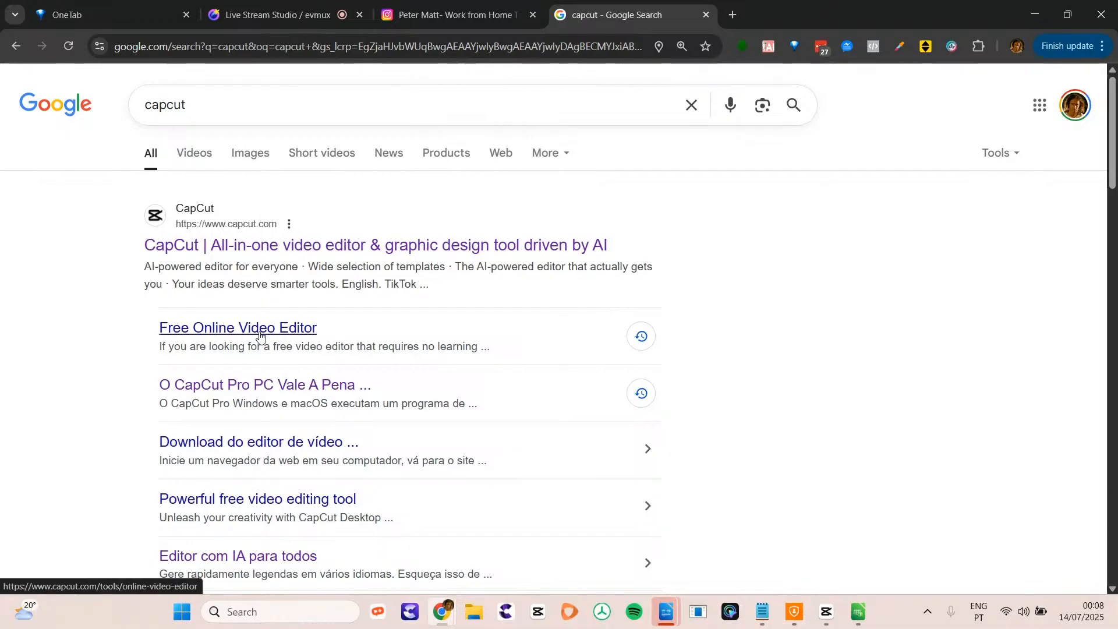
click(202, 329)
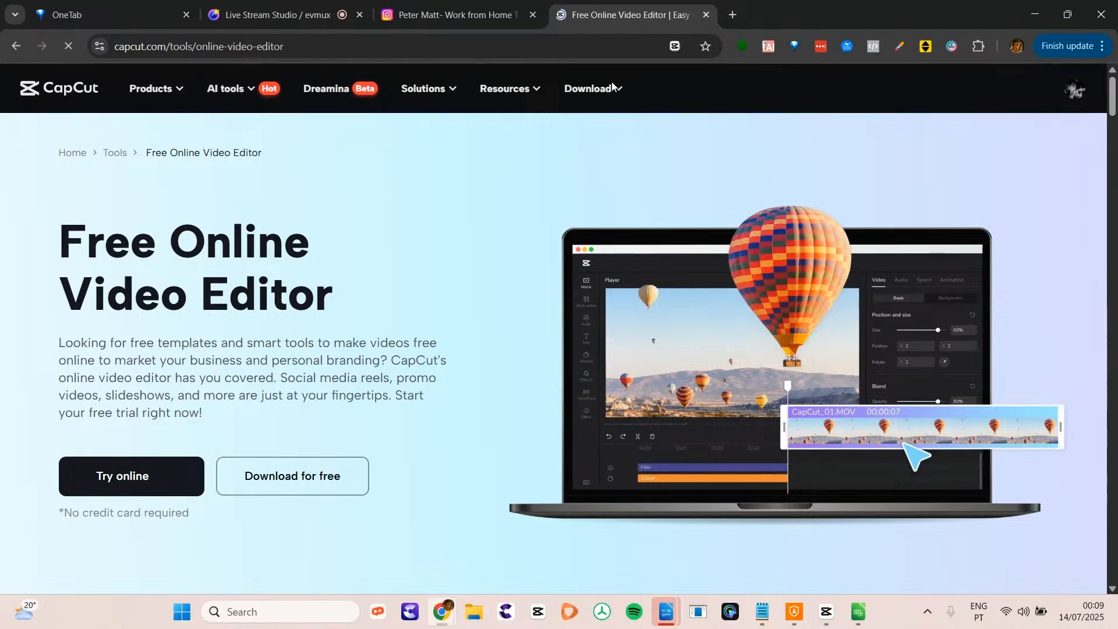
mouse_move(616, 92)
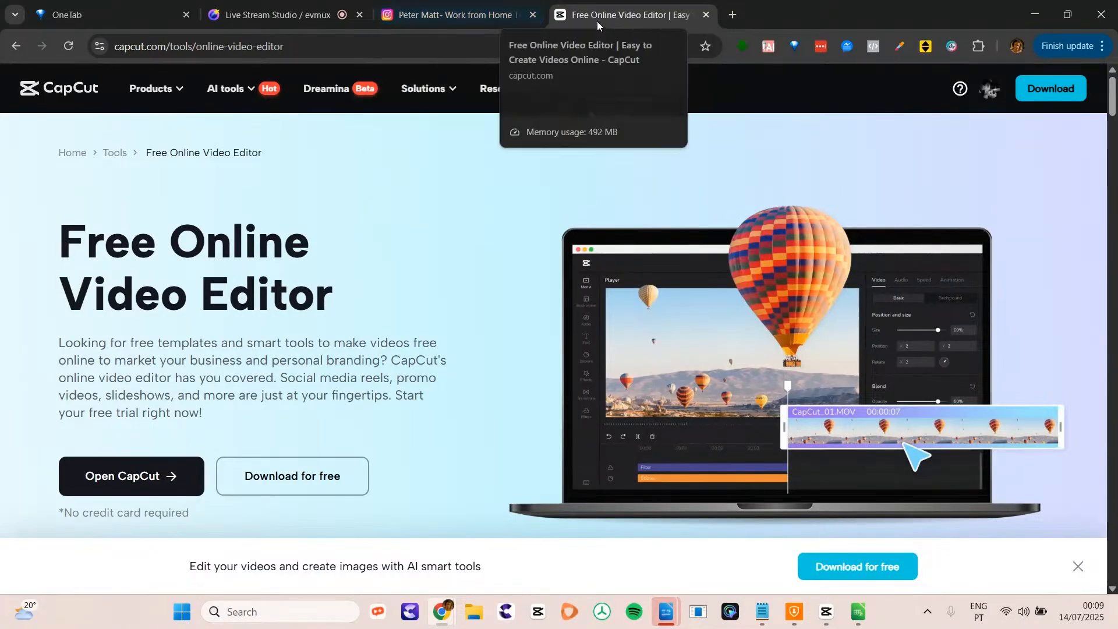
- Switch to the CapCut desktop editor, close the open project, and close its home window
click(826, 613)
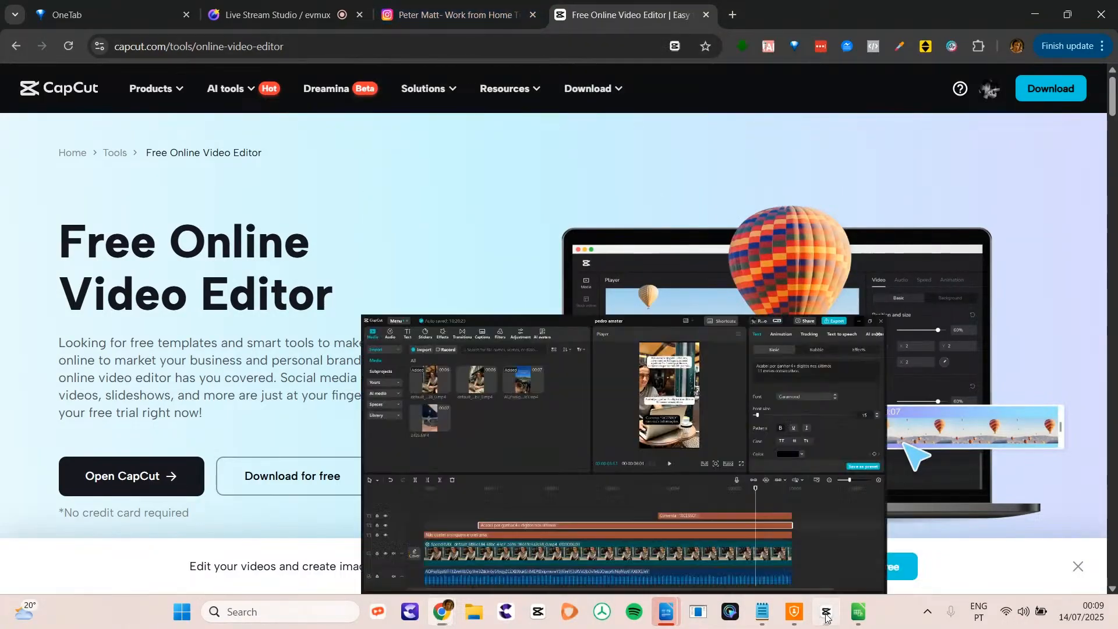
click(1107, 16)
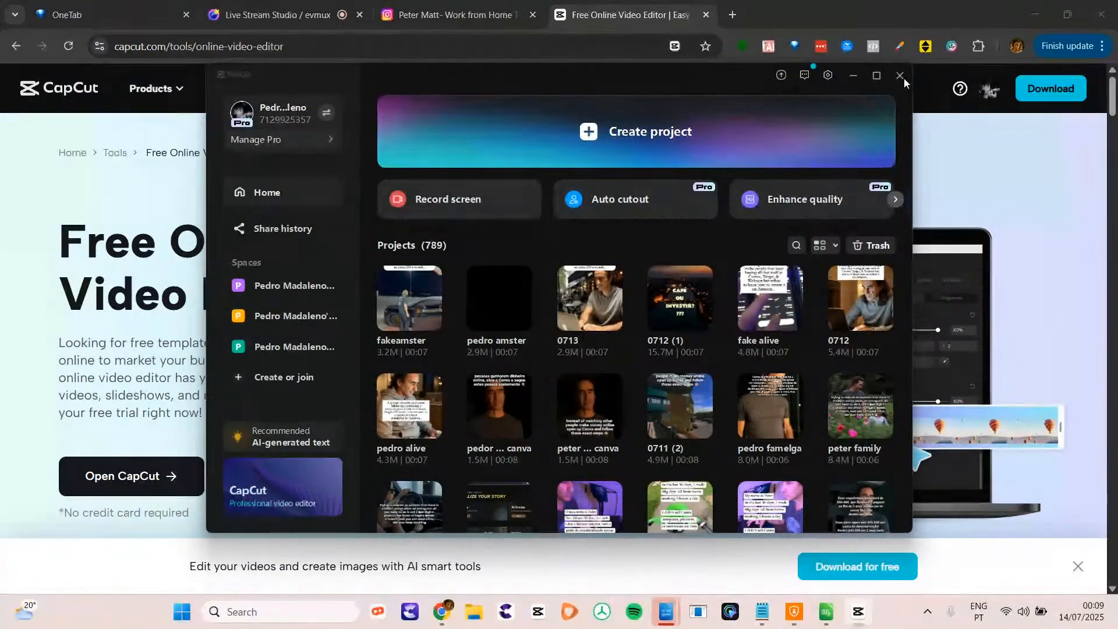
click(901, 76)
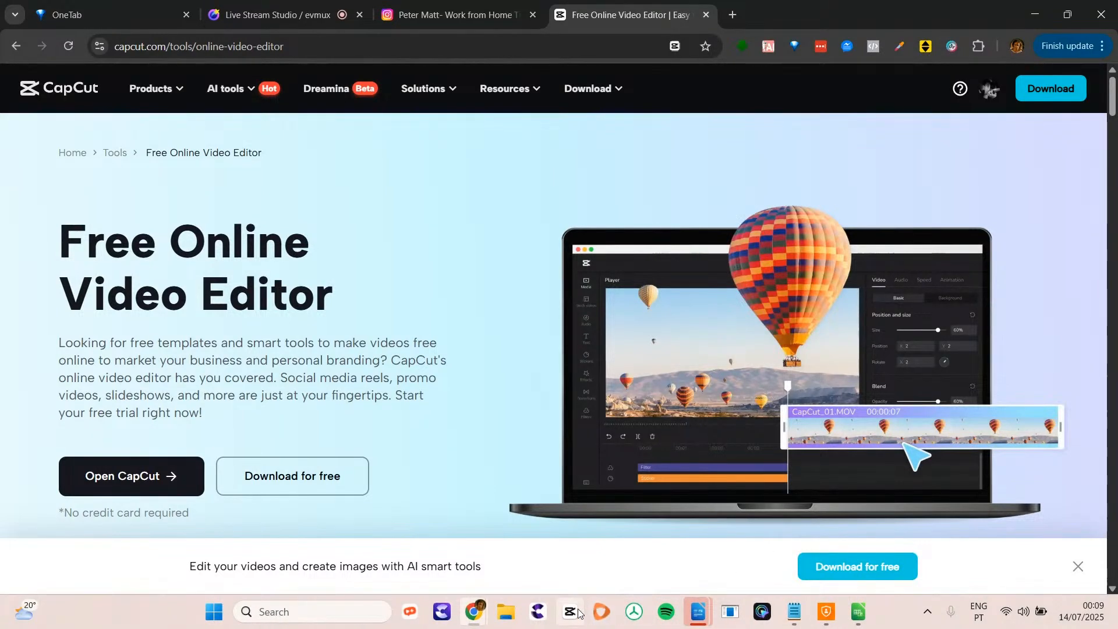
- Reopen the CapCut desktop app, create a new project, and close the CapCut website page
click(633, 611)
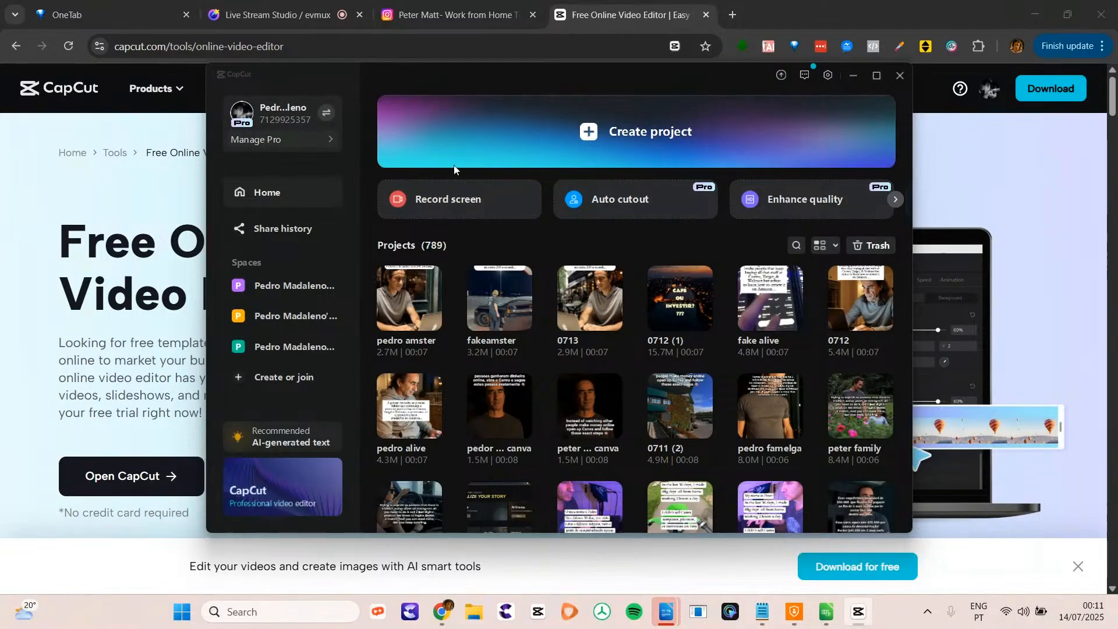
click(592, 131)
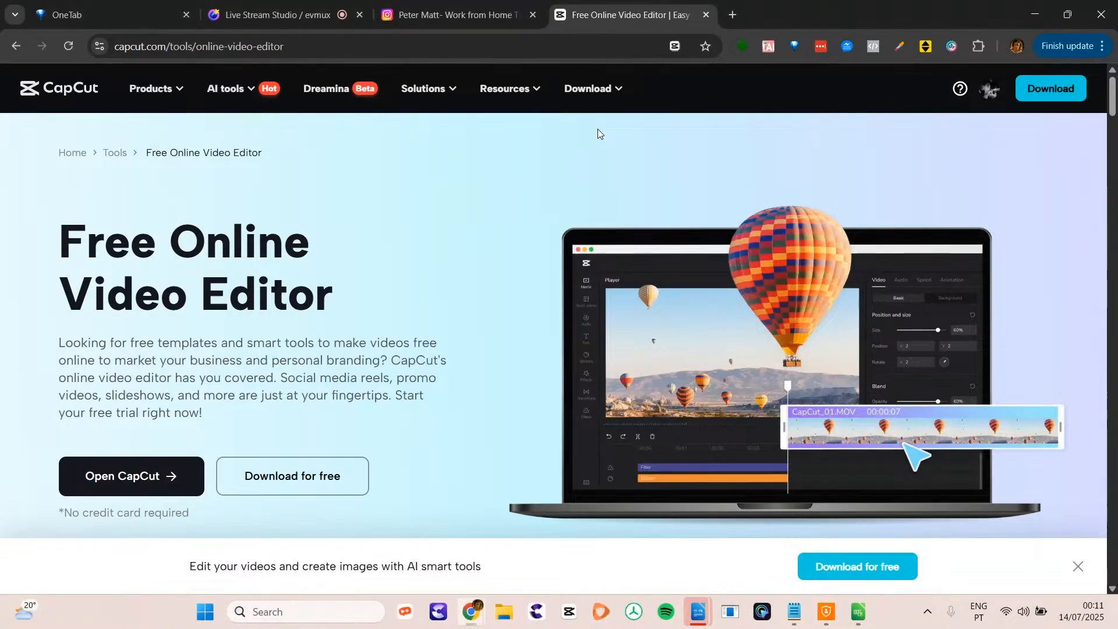
click(708, 15)
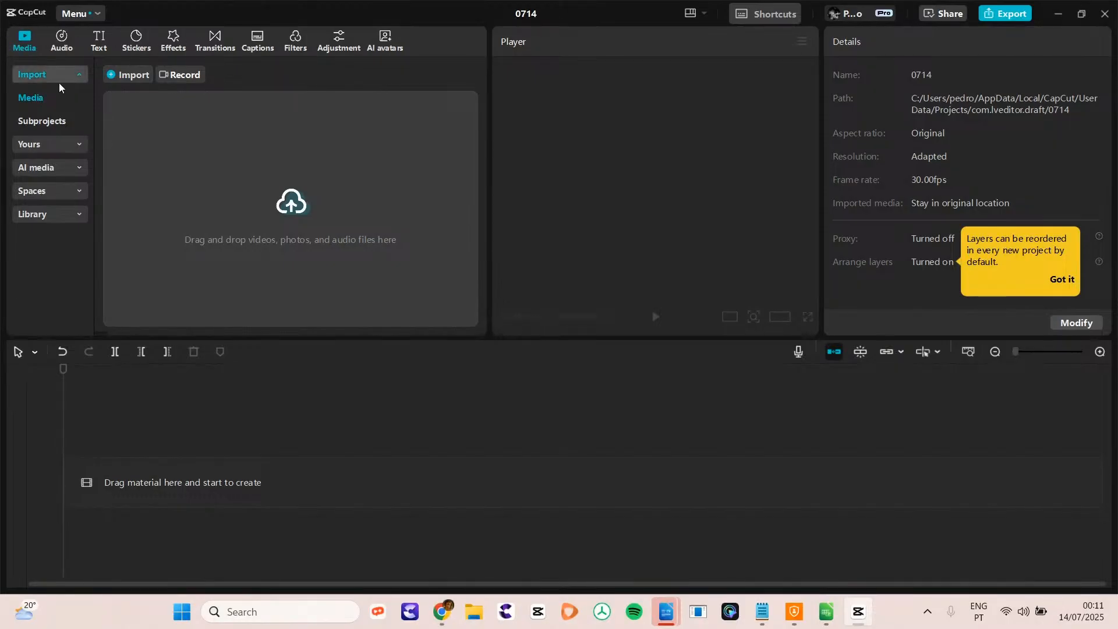
- Import the video 2425 from Downloads and place it at the start of the empty timeline
click(111, 78)
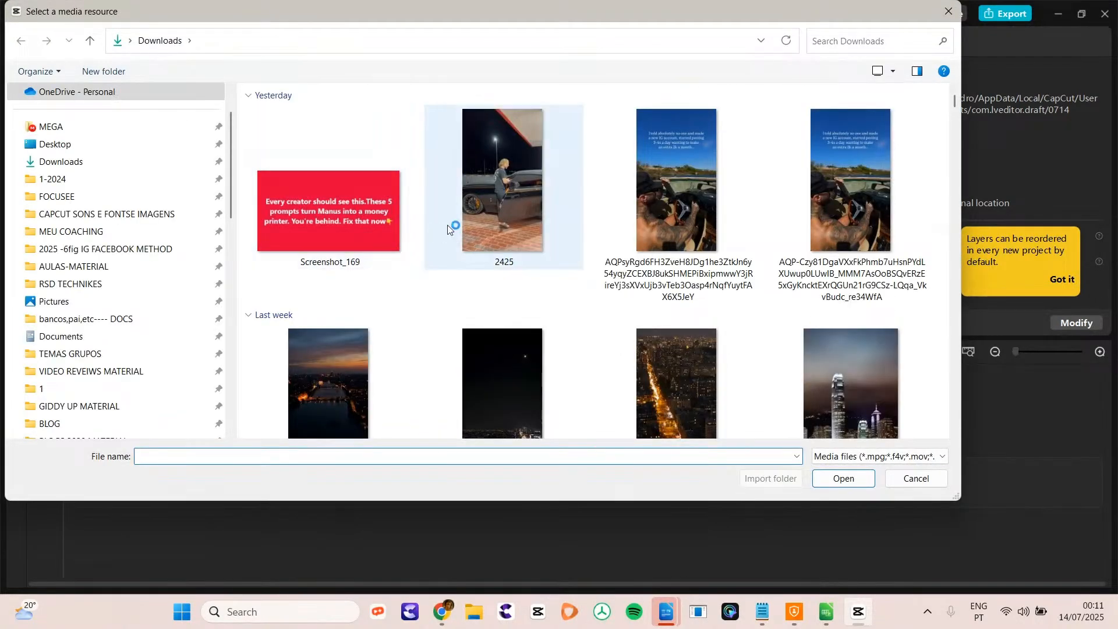
double_click(504, 180)
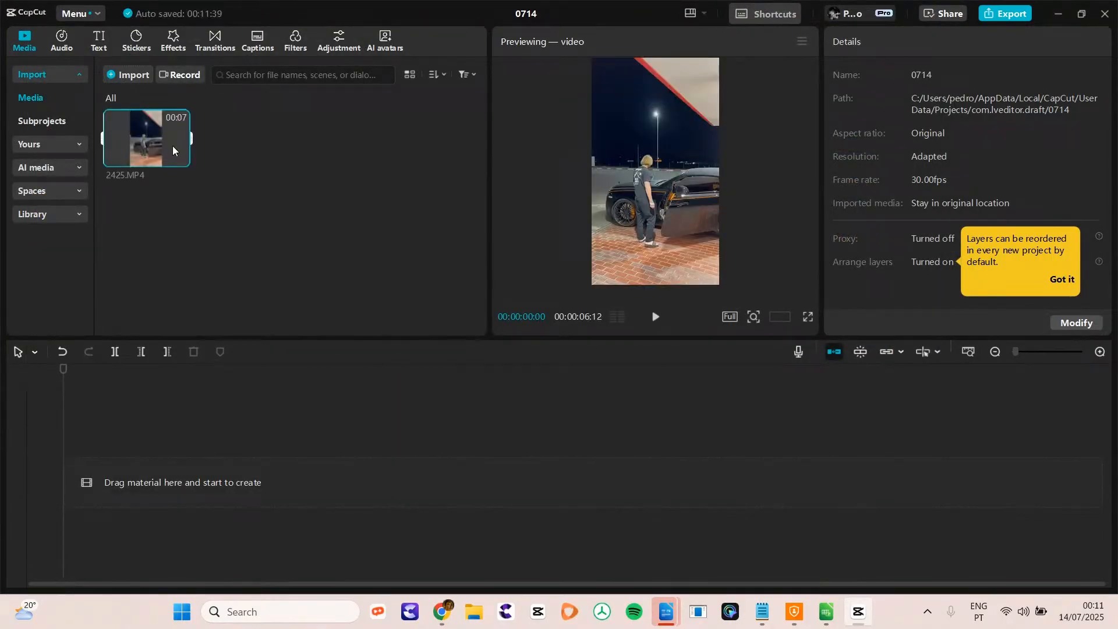
mouse_move(172, 153)
drag(134, 129, 131, 456)
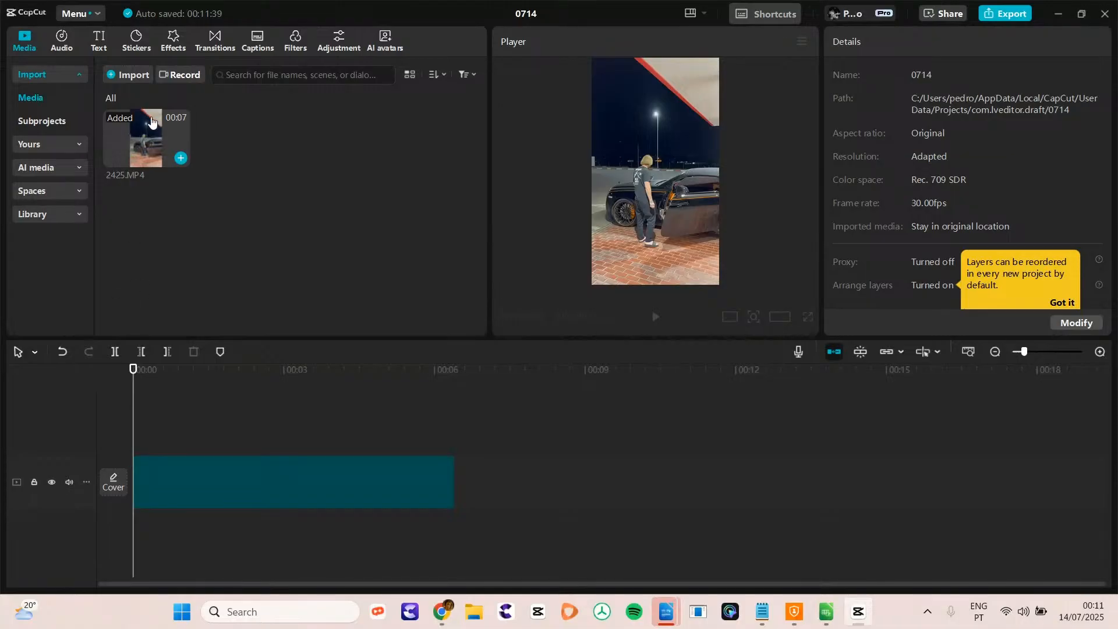
- Extract the audio from the 2425.MP4 timeline clip onto its own track
click(237, 500)
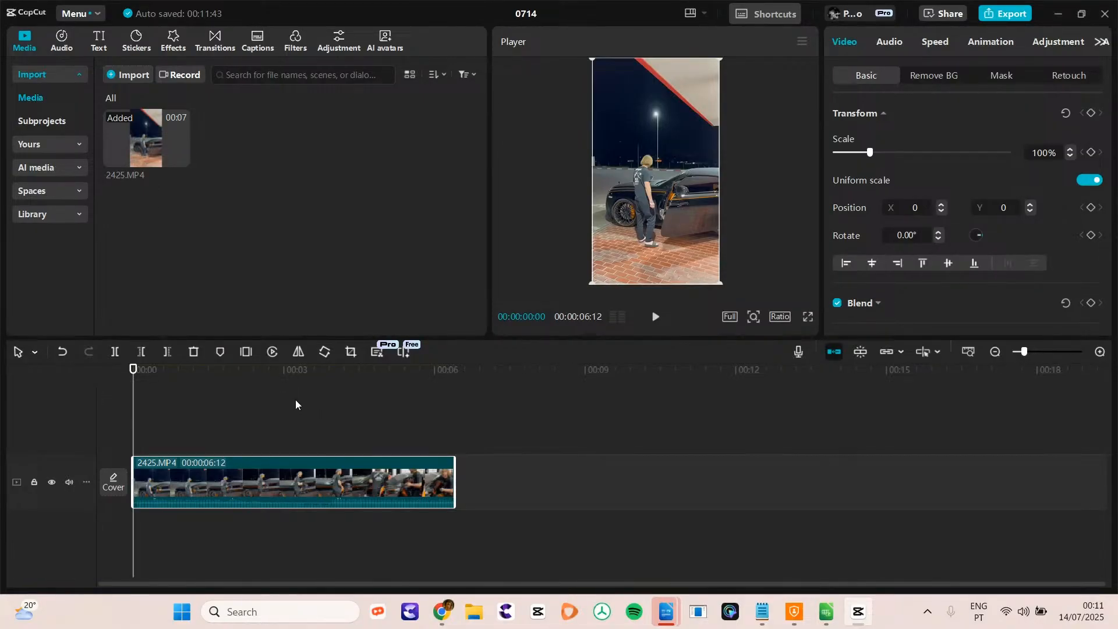
right_click(316, 488)
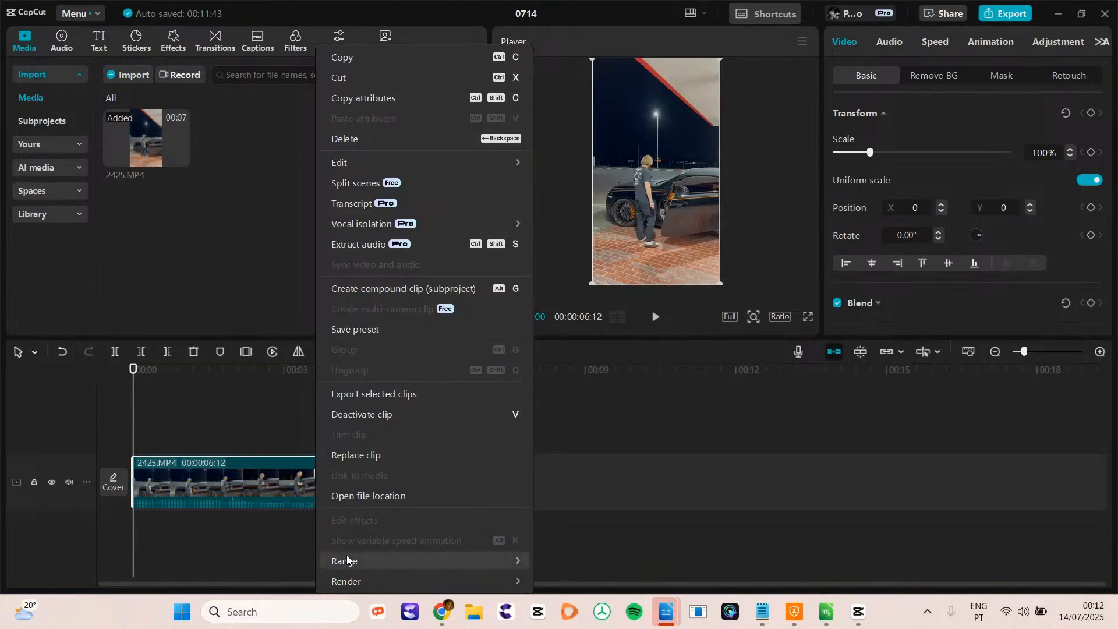
click(365, 245)
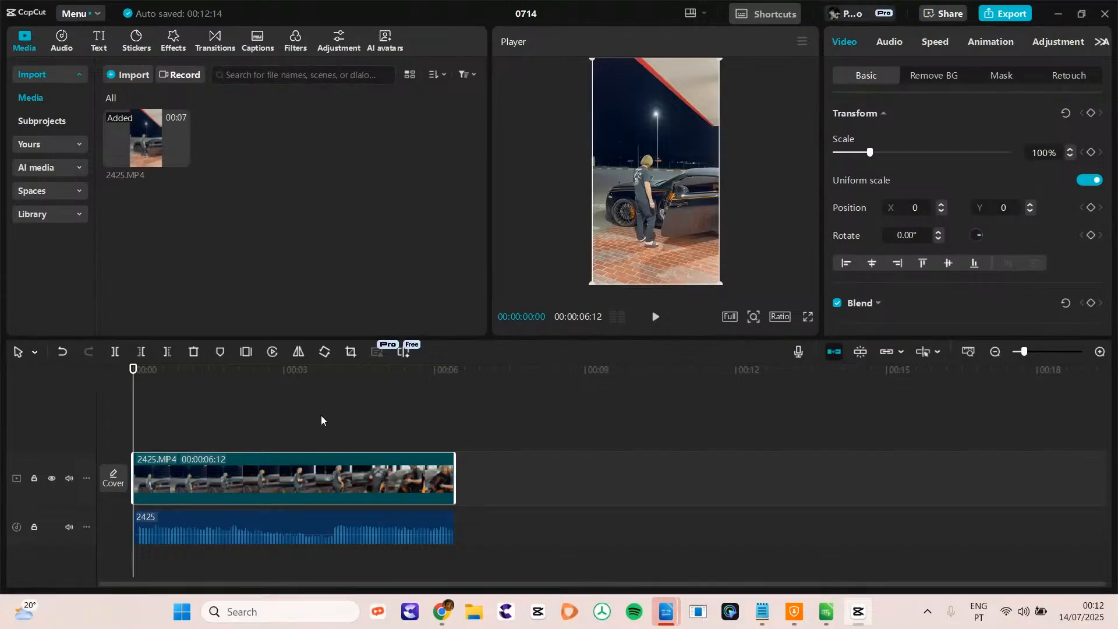
- Recover the original audio into the 2425.MP4 video clip on the timeline
right_click(344, 480)
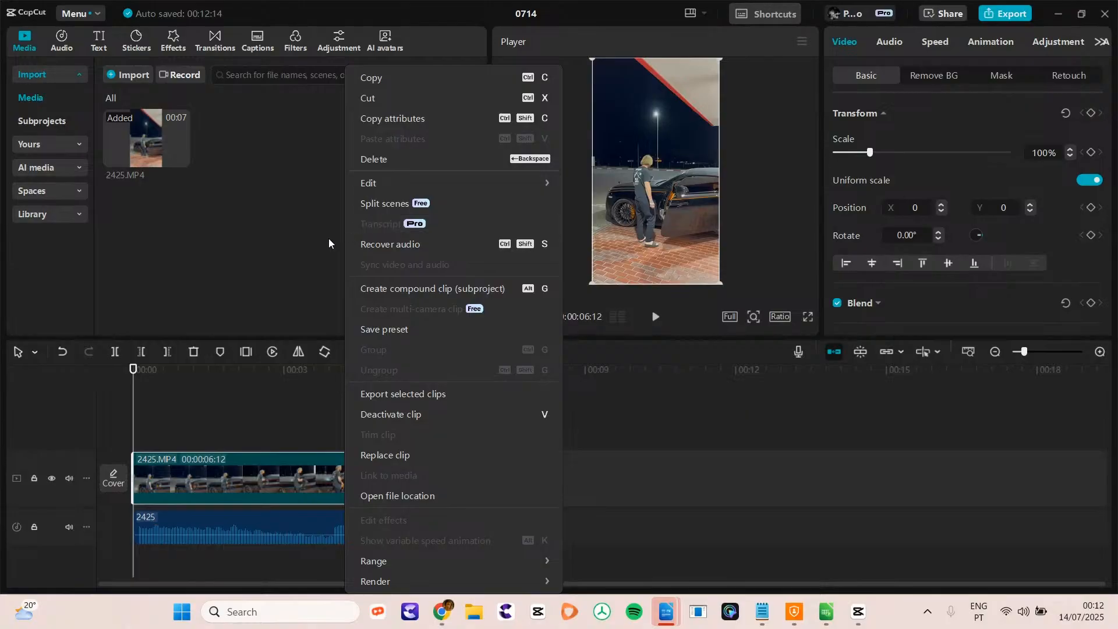
click(394, 247)
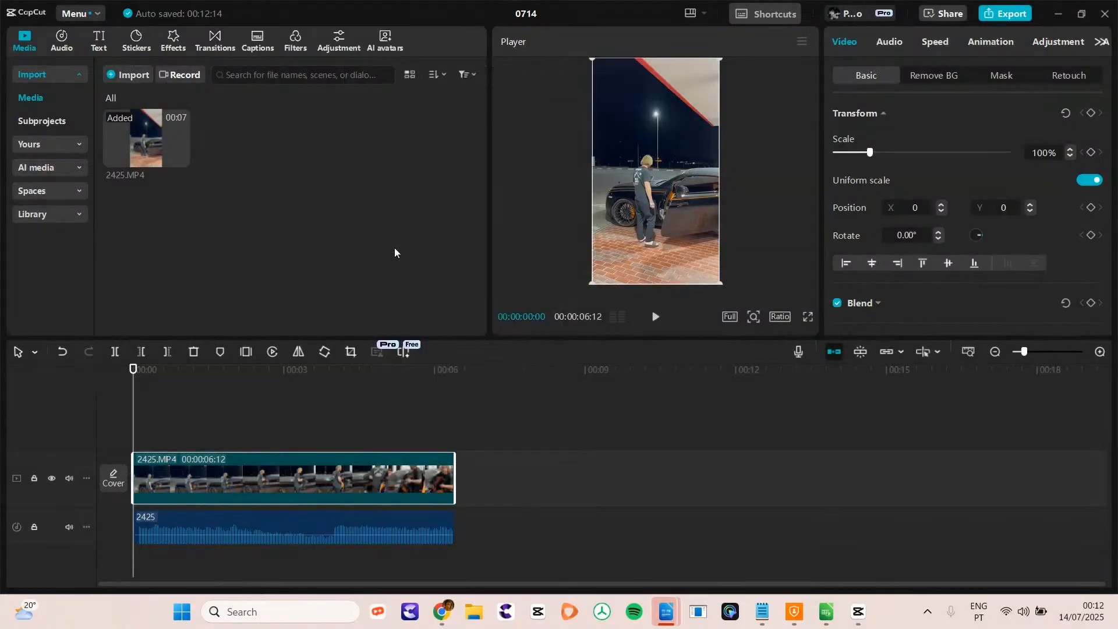
right_click(324, 479)
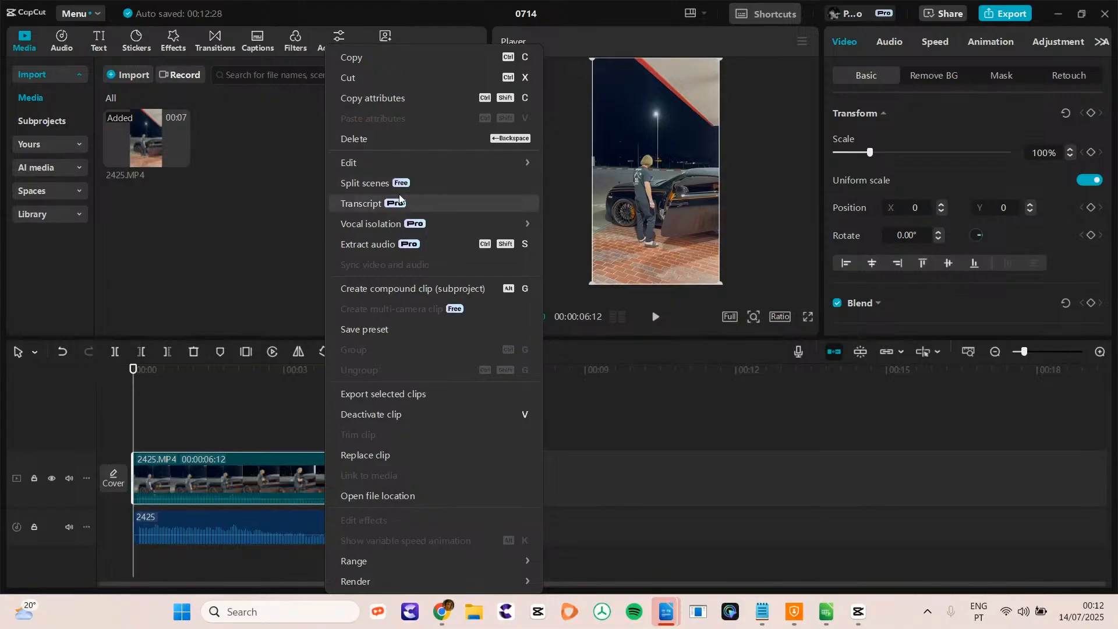
mouse_move(445, 230)
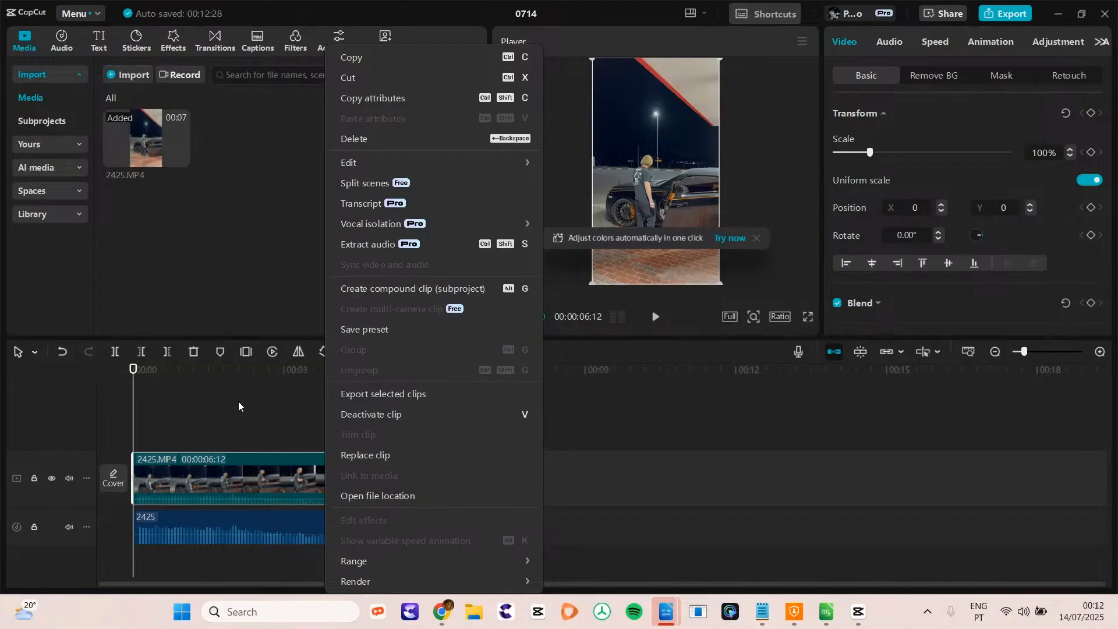
click(267, 412)
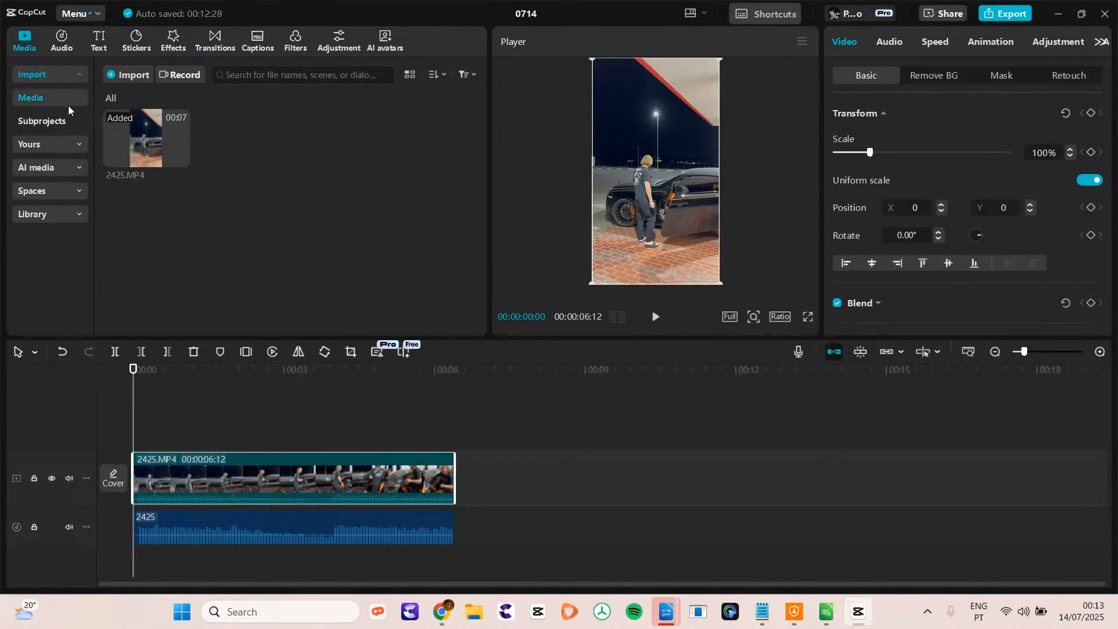
- Browse the media sources: subprojects, favorites, cloud spaces, and the stock library's Trending and Life categories, dismissing the copyright notice
click(66, 123)
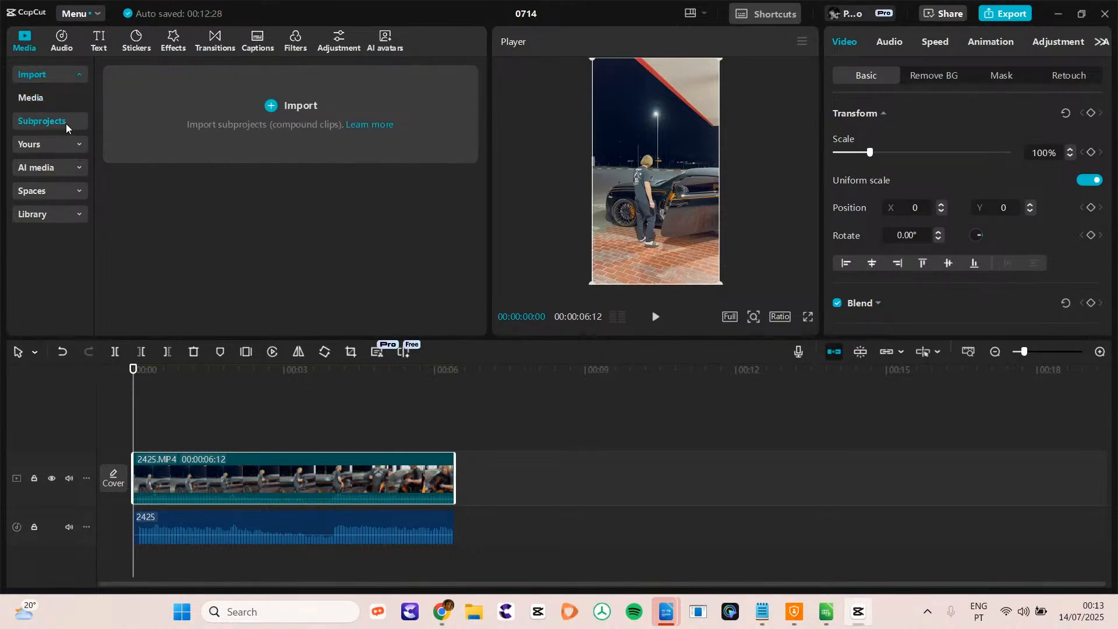
click(73, 144)
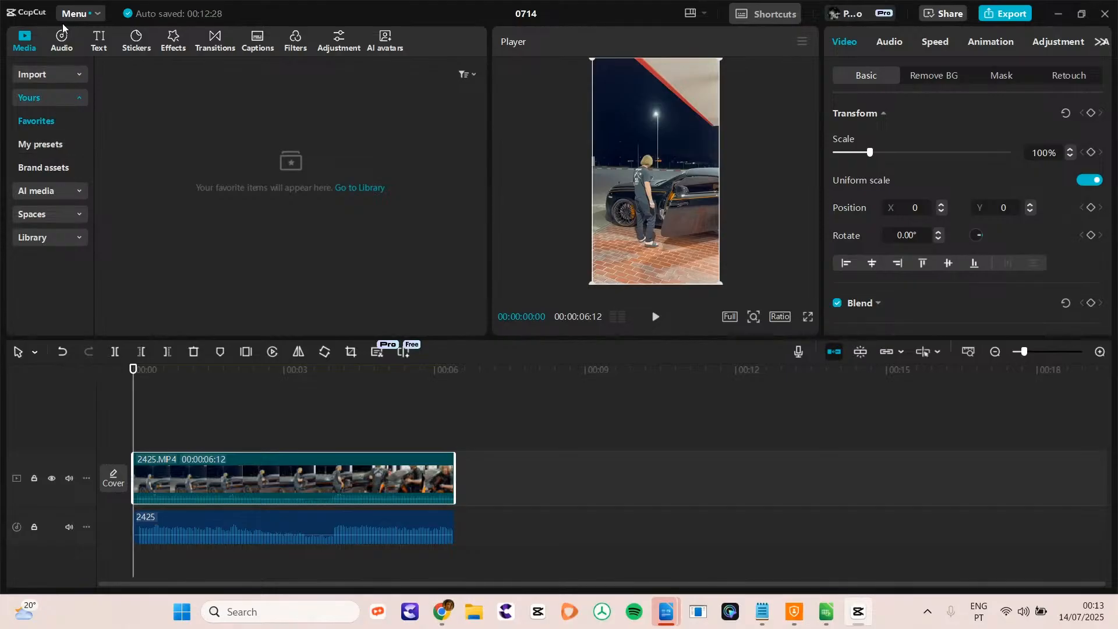
click(87, 14)
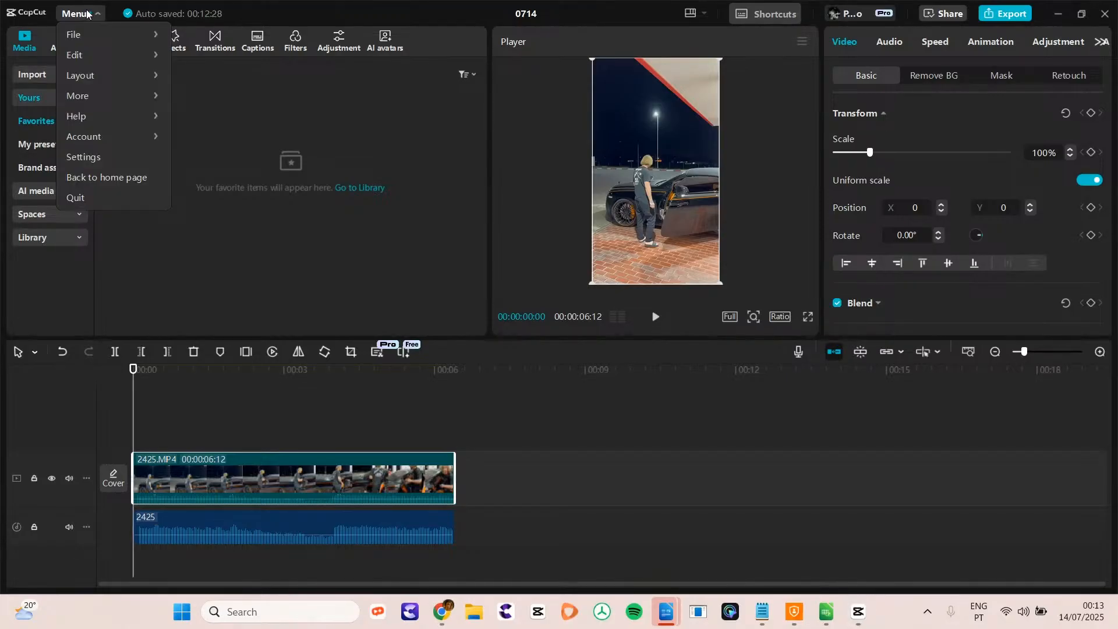
click(88, 14)
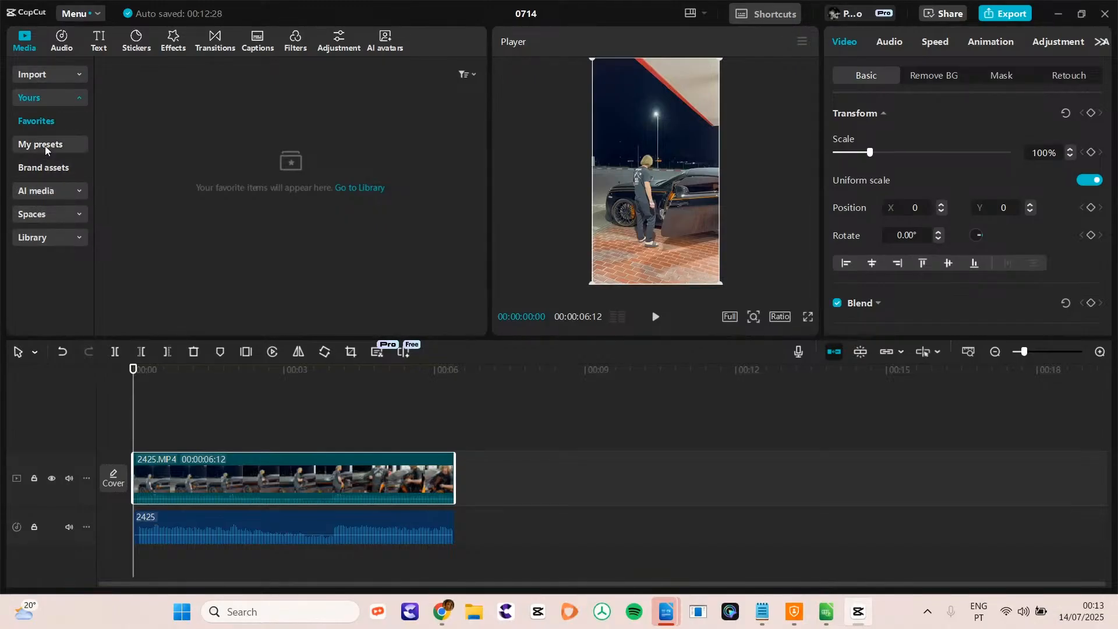
click(74, 219)
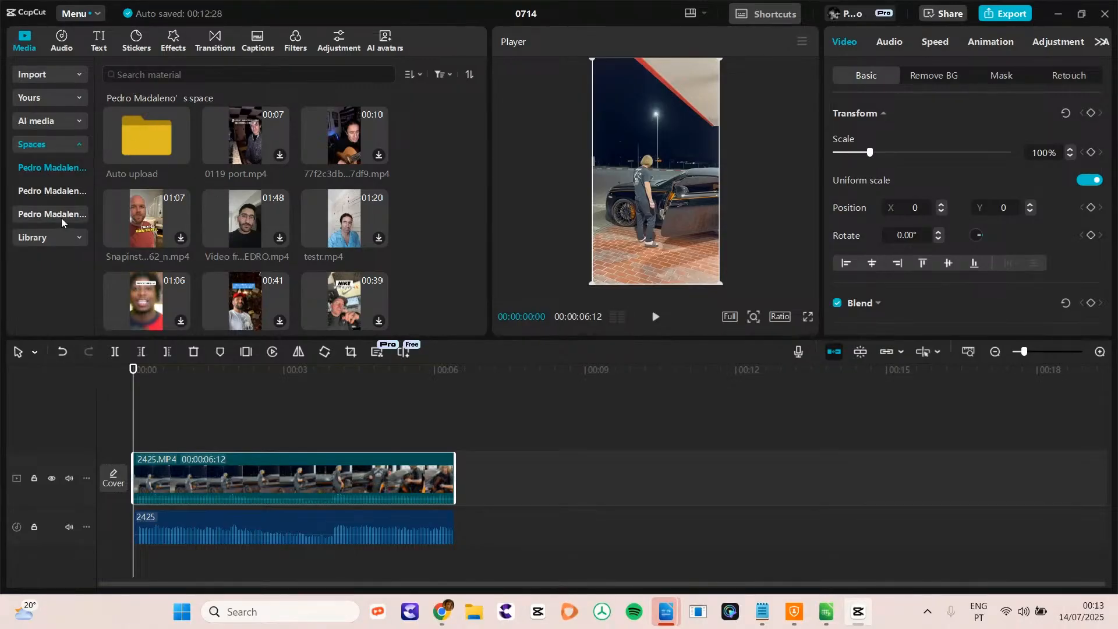
click(76, 238)
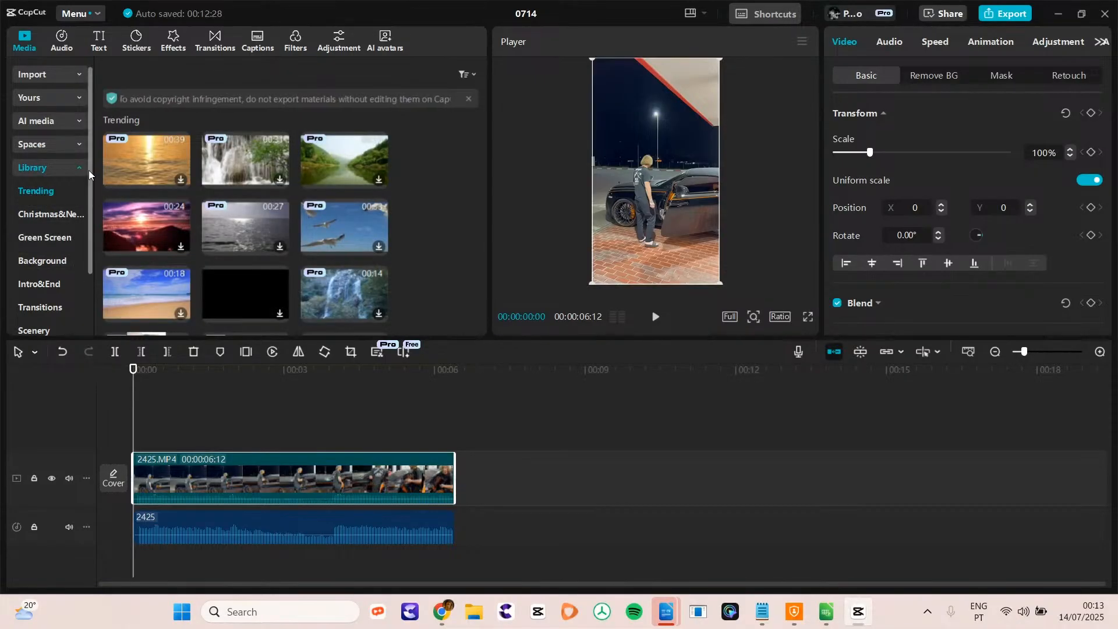
drag(88, 170, 95, 224)
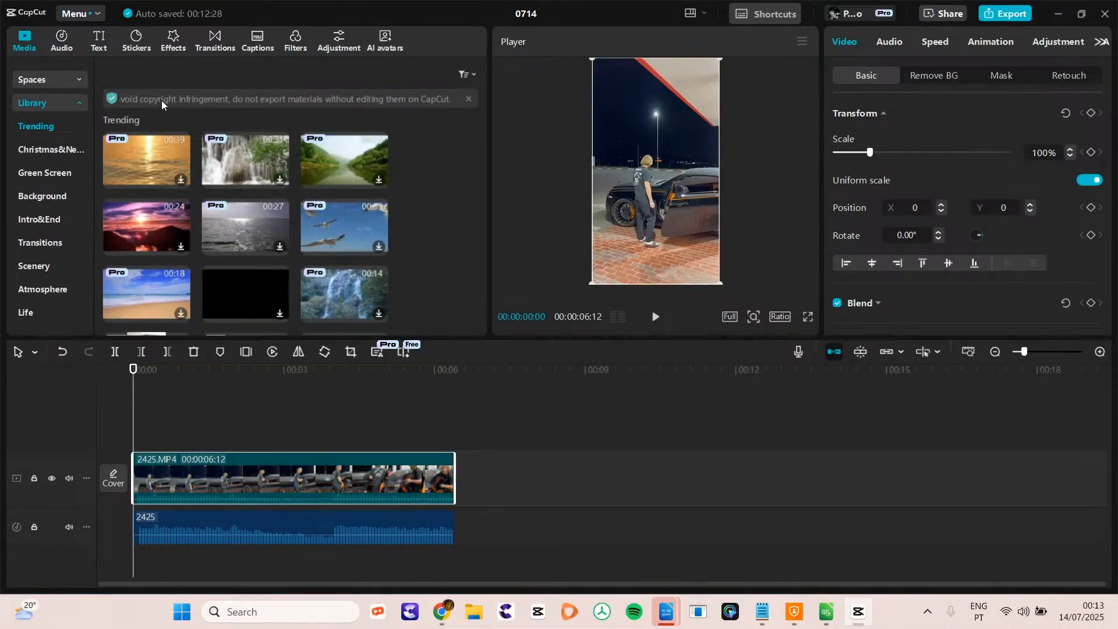
click(469, 98)
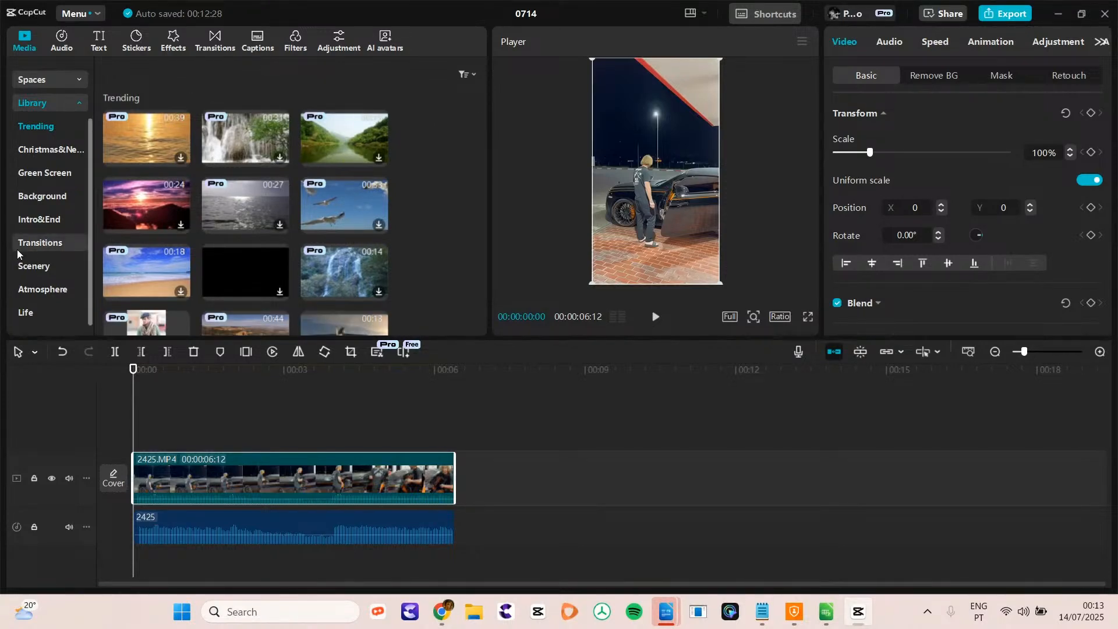
click(25, 314)
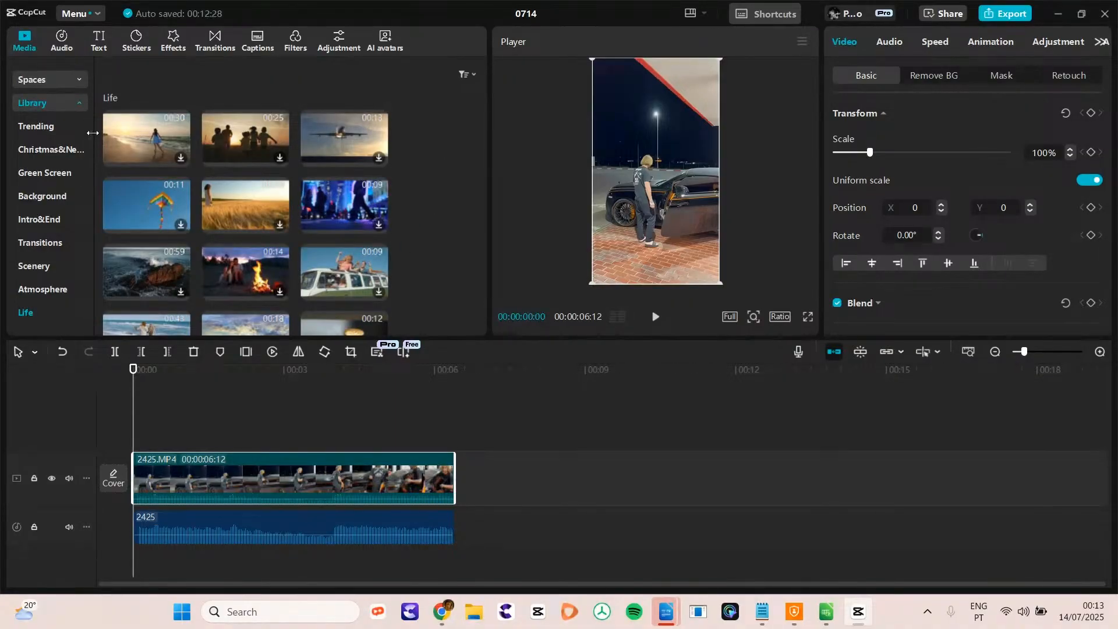
scroll(91, 124, up, 2)
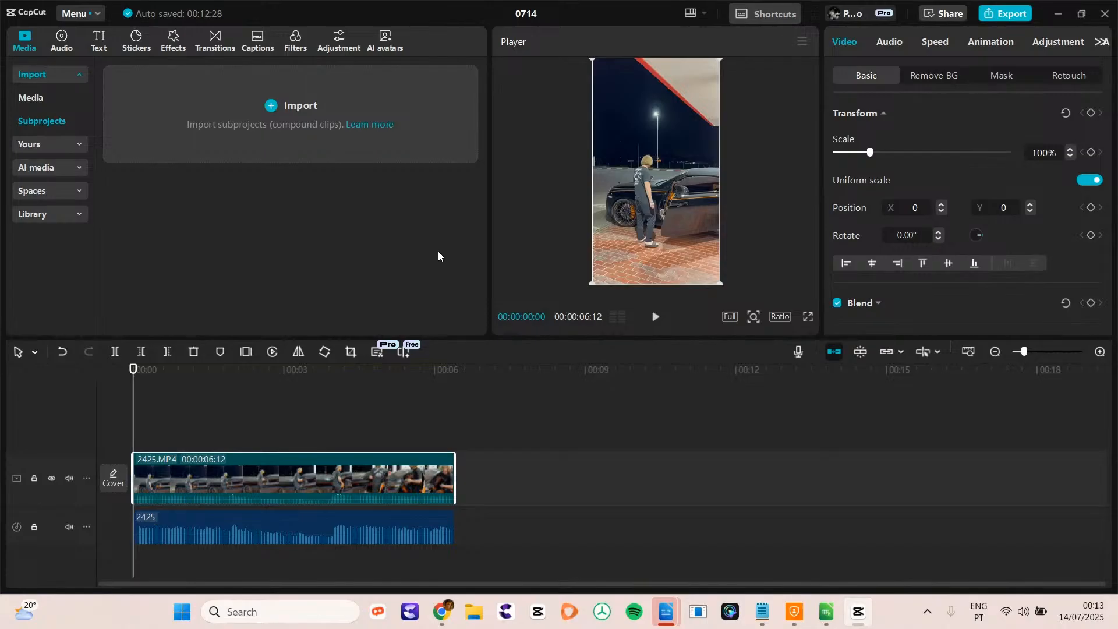
- Look through the audio import option and the Beats music category
click(64, 39)
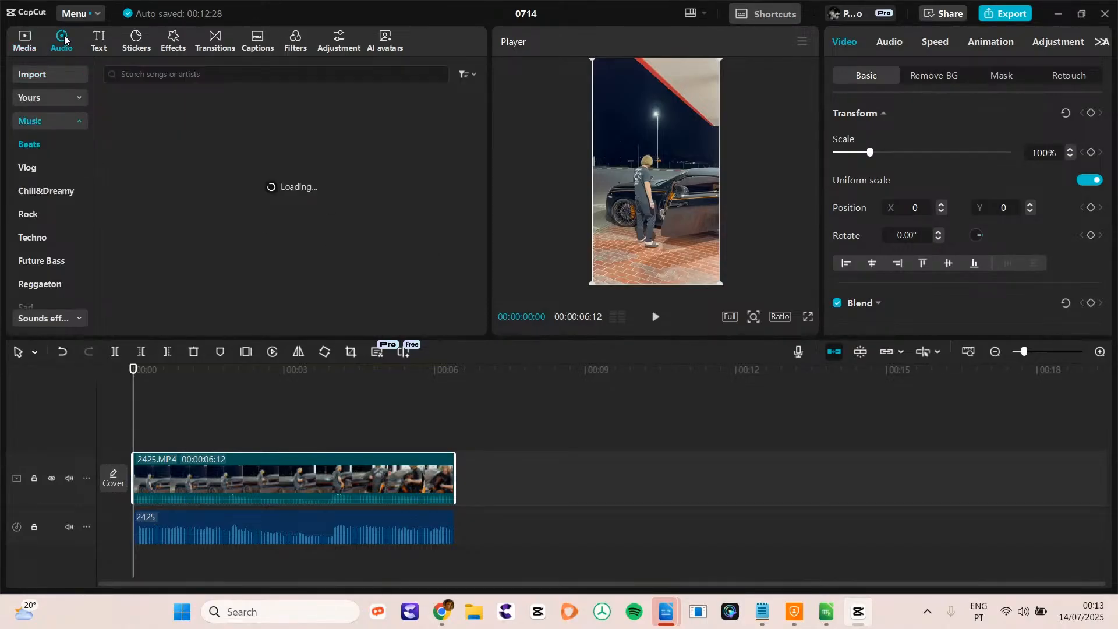
click(44, 76)
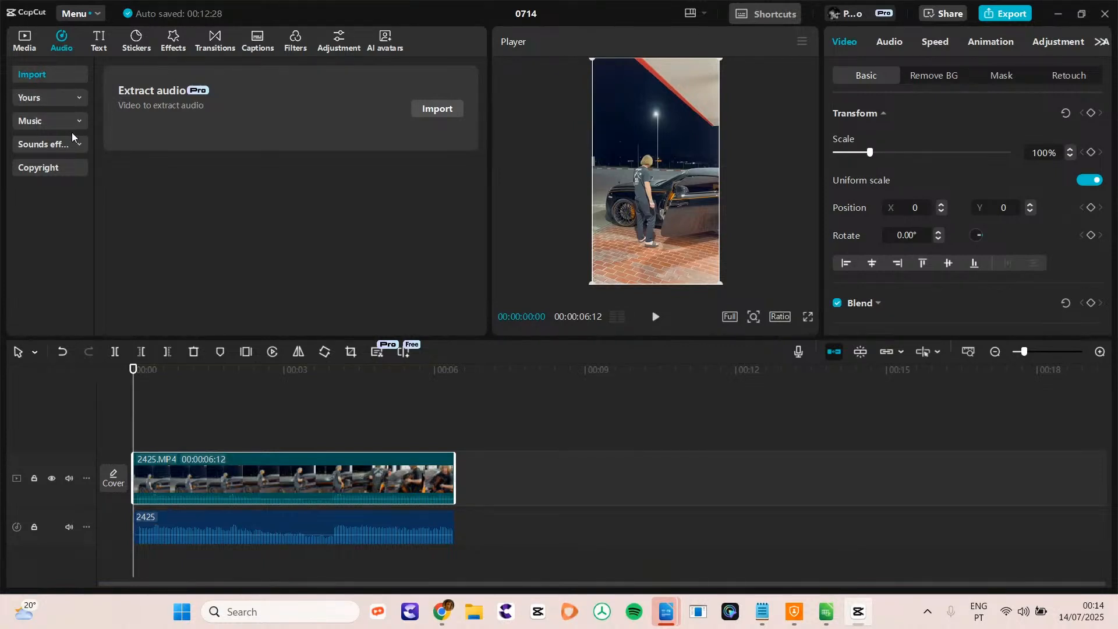
click(47, 121)
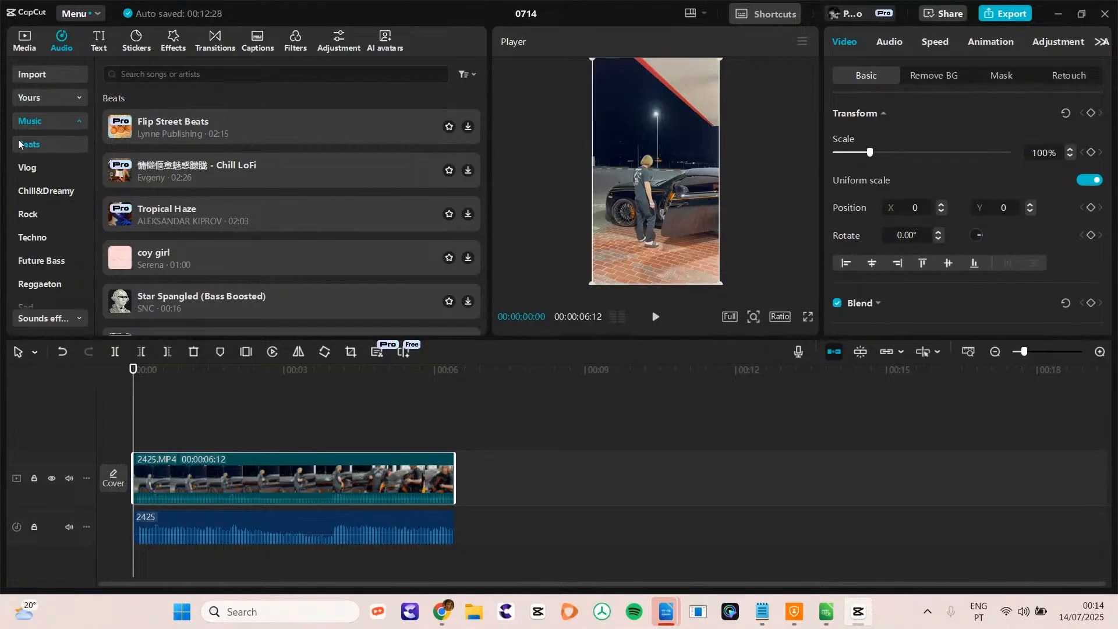
click(79, 124)
- Search the sound effects for "typewriter"
click(69, 144)
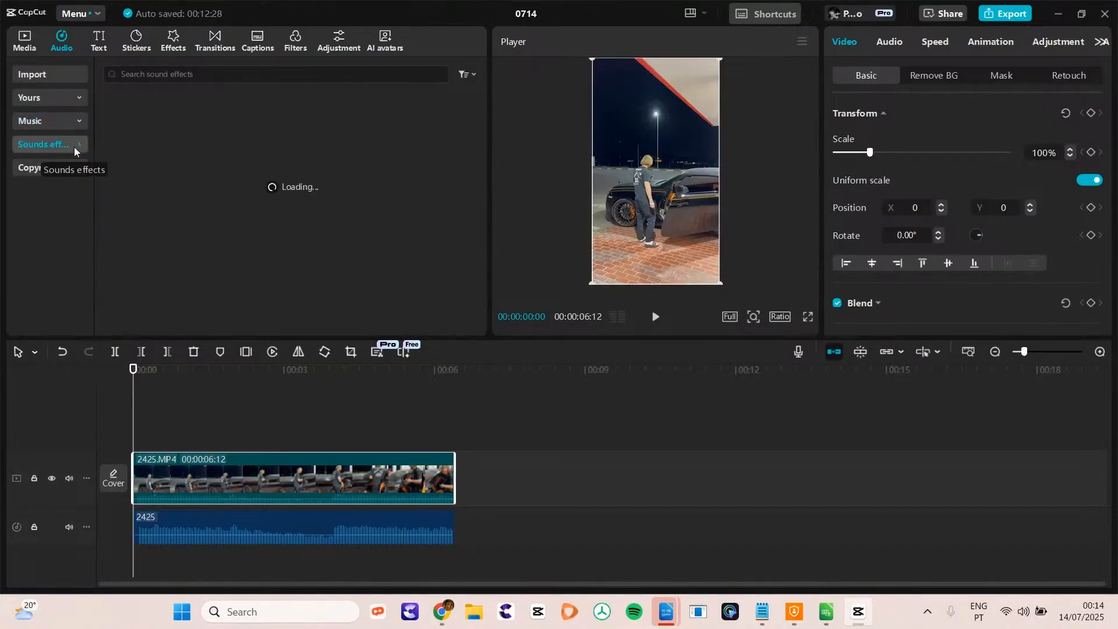
click(148, 74)
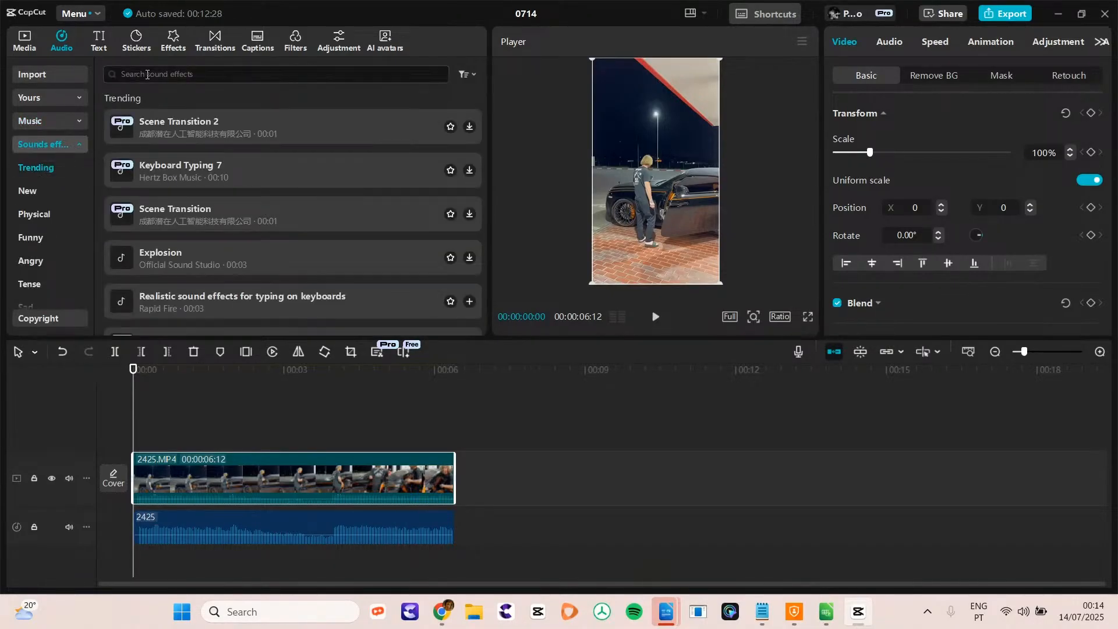
text(typwriter)
key(Return)
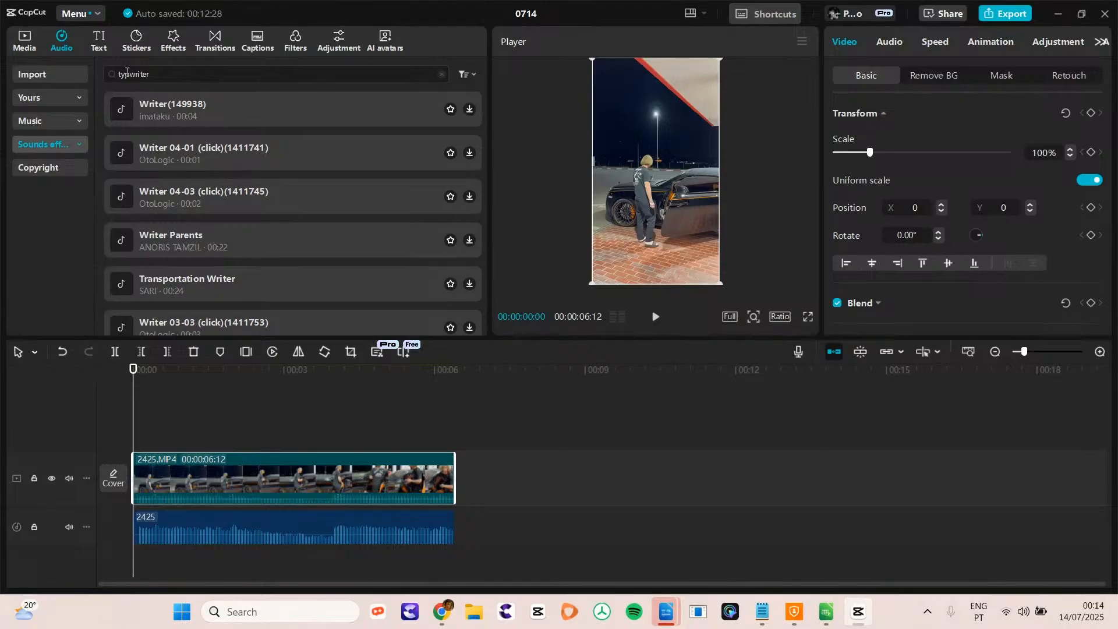
text(e)
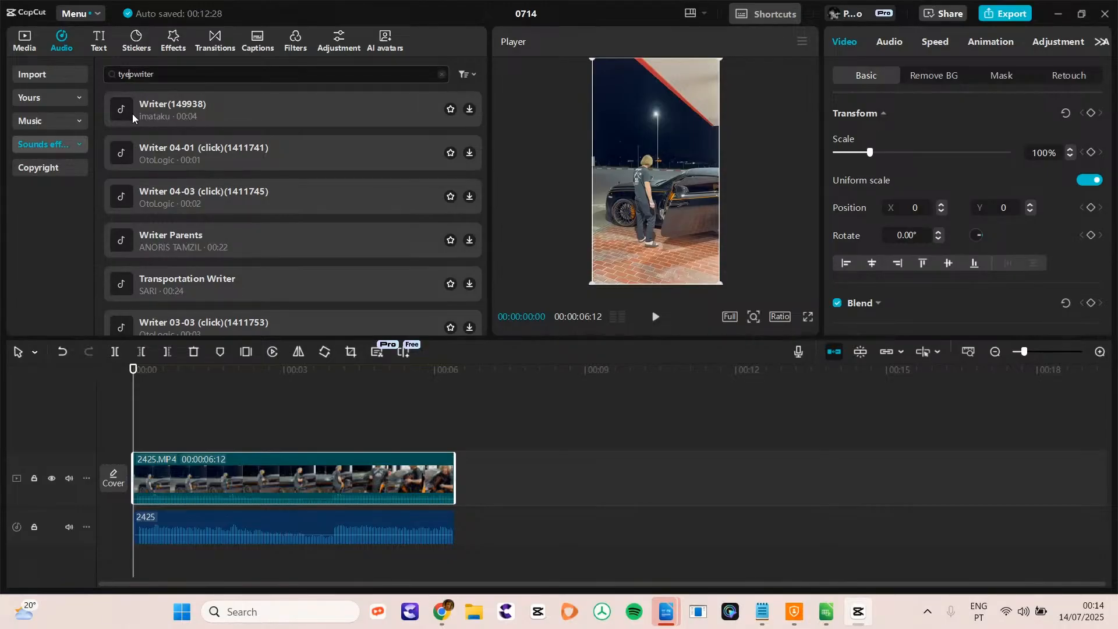
key(BackSpace)
key(Right)
text(e)
key(Return)
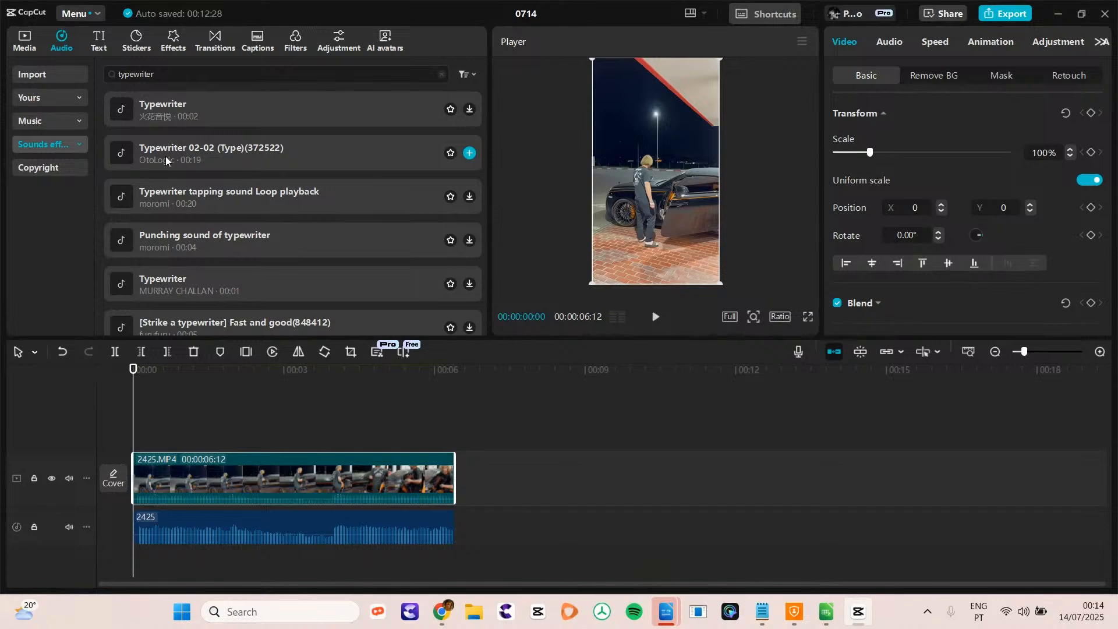
- Preview the 3-second Typewriter sound effect and place it on a new track below the 2425 audio, starting at about 1.4 seconds
click(173, 105)
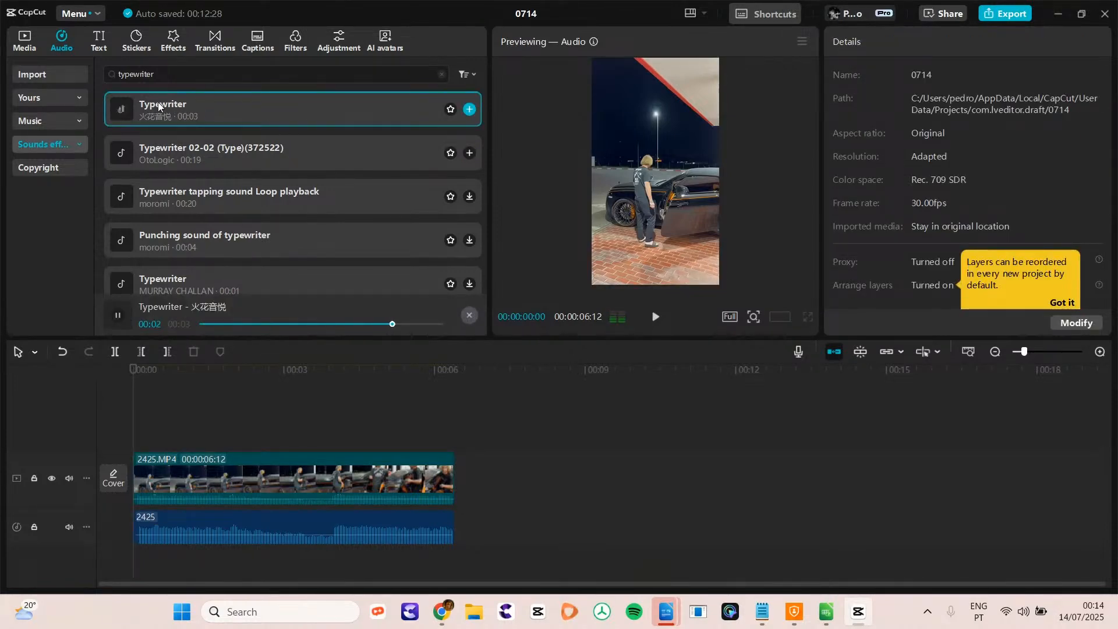
drag(158, 103, 239, 563)
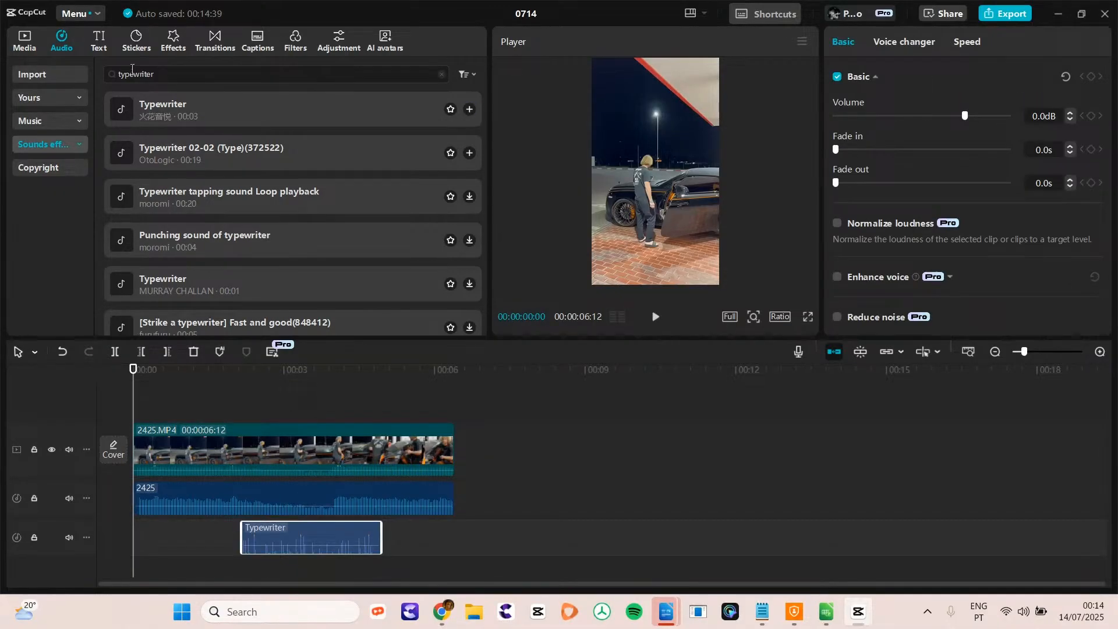
drag(300, 537, 261, 540)
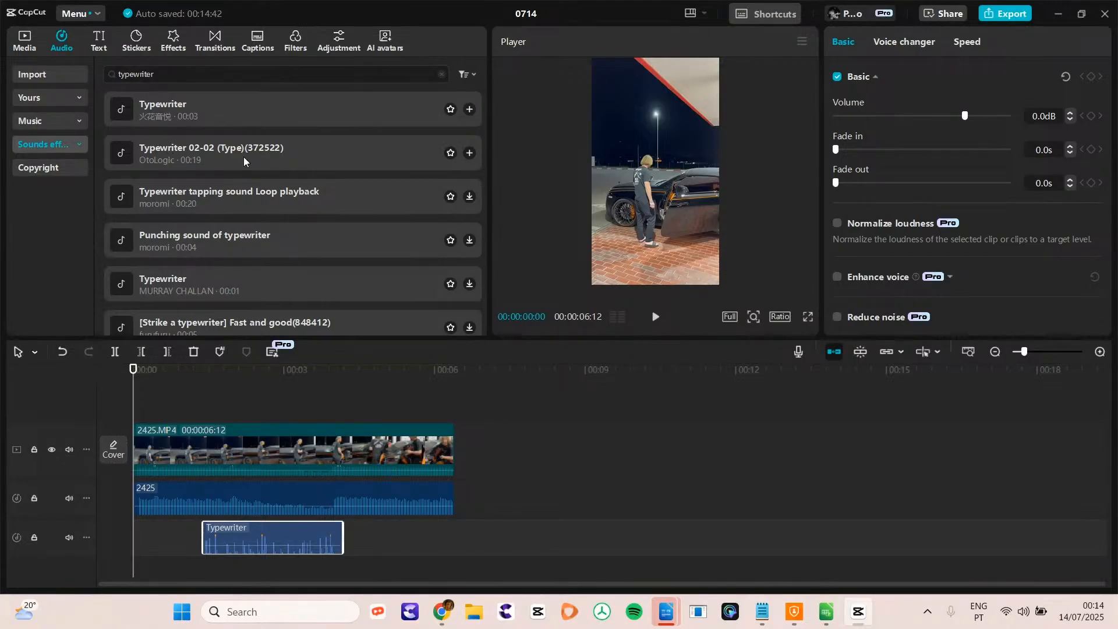
- Preview the default text, and delete the Typewriter sound effect from the timeline
click(98, 40)
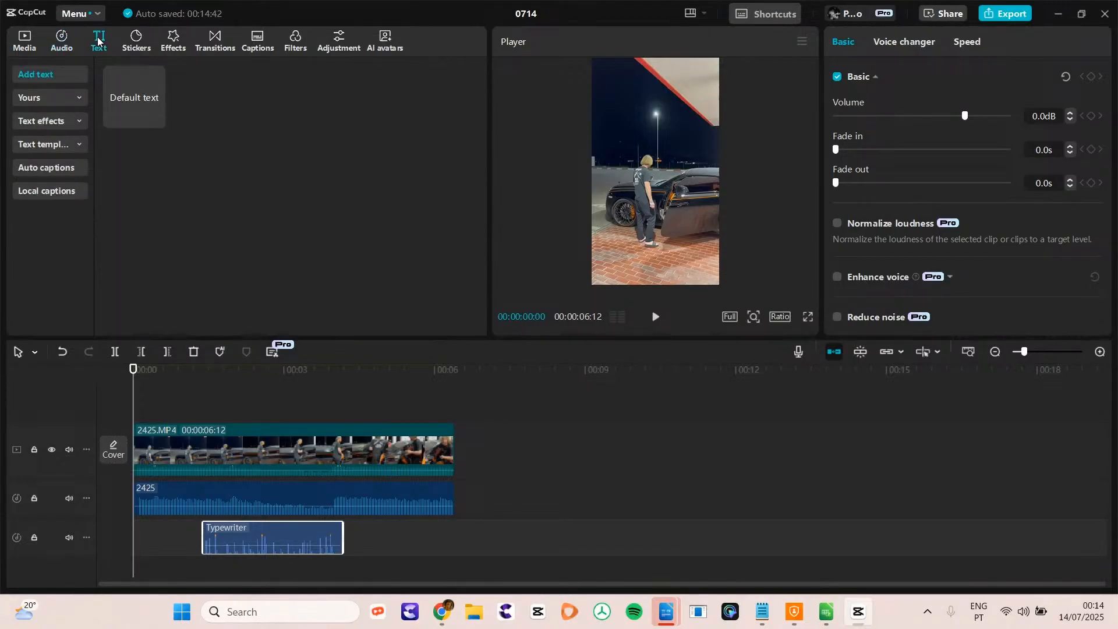
click(138, 401)
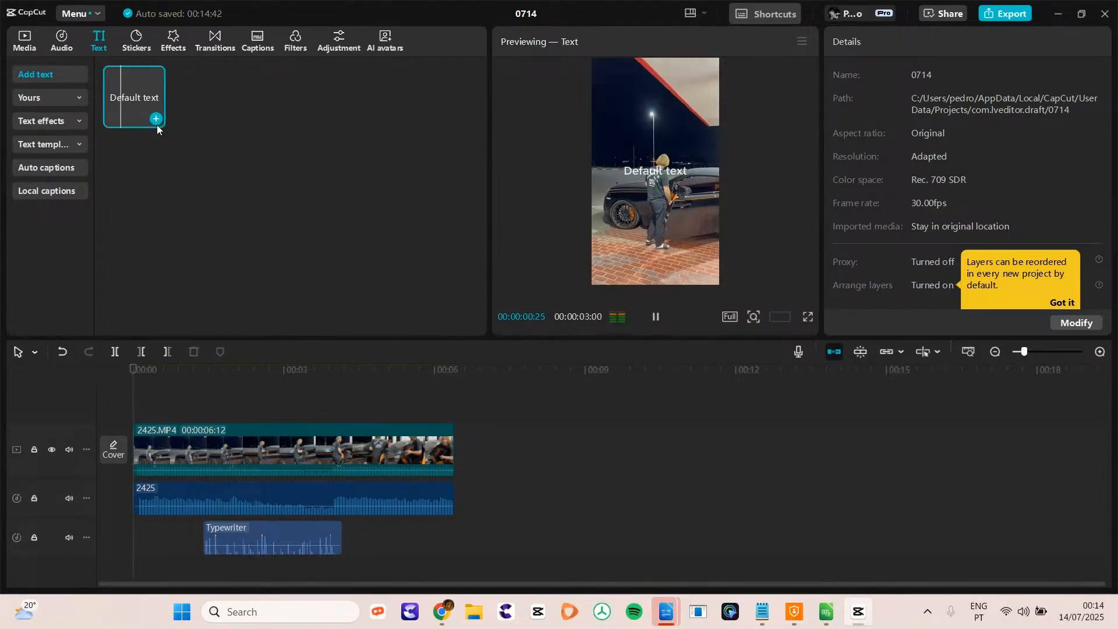
click(295, 508)
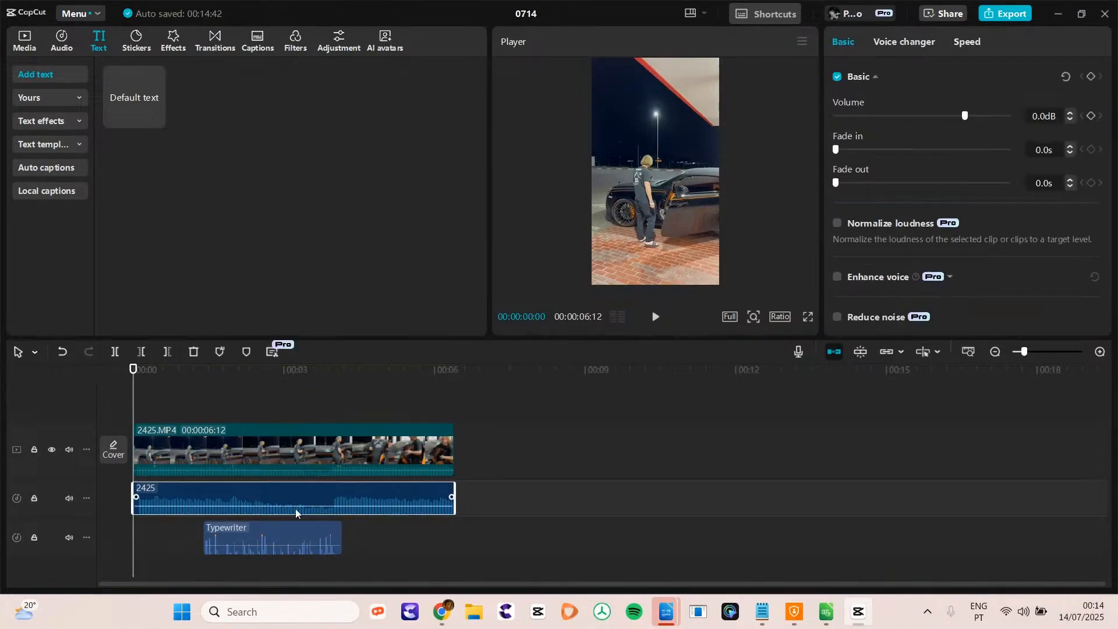
click(274, 545)
key(Delete)
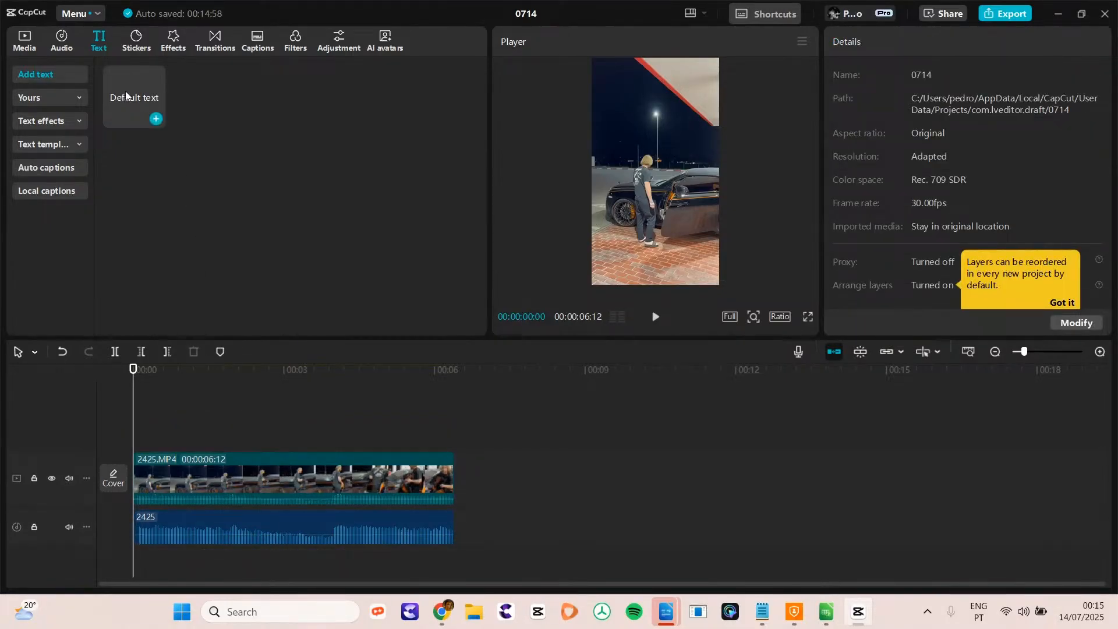
- Add a default text clip above the video at the timeline's start and extend it to nearly the full video length
drag(124, 91, 164, 186)
drag(143, 124, 449, 440)
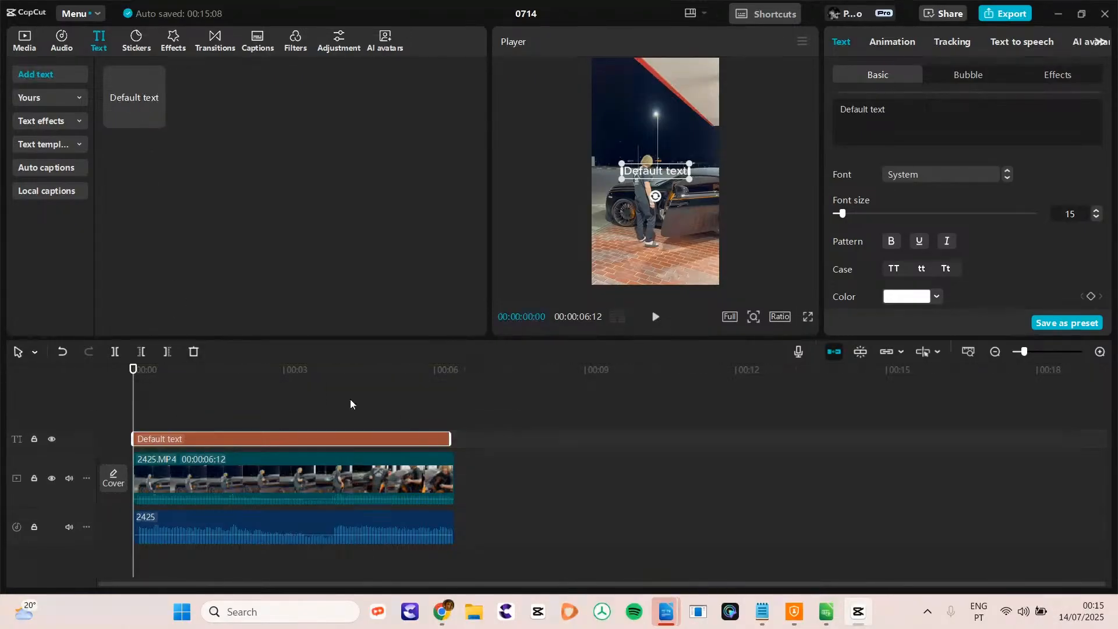
- Replace the default text with "Master video editing in CapCut", breaking it into two lines after "editing"
drag(908, 105, 774, 103)
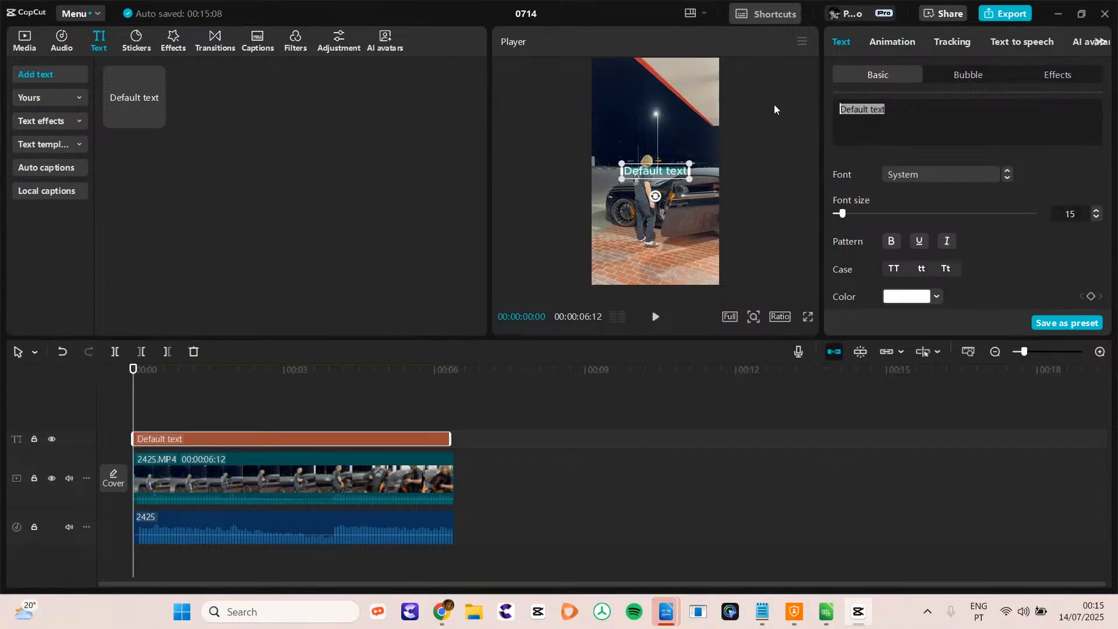
text(Master  video editing in CapCut)
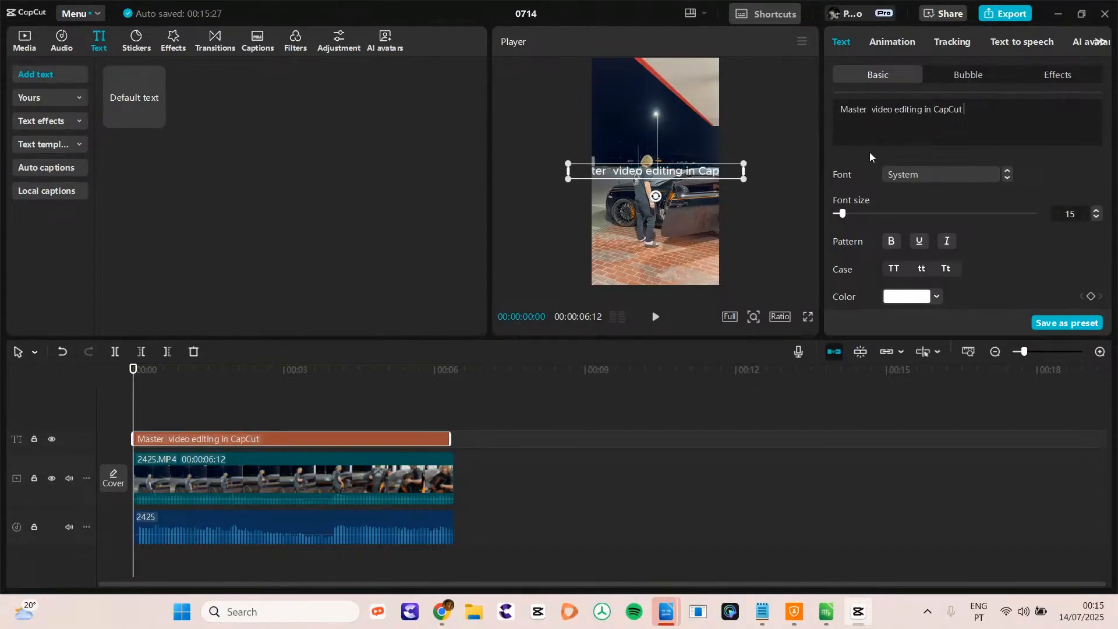
click(922, 108)
key(Return)
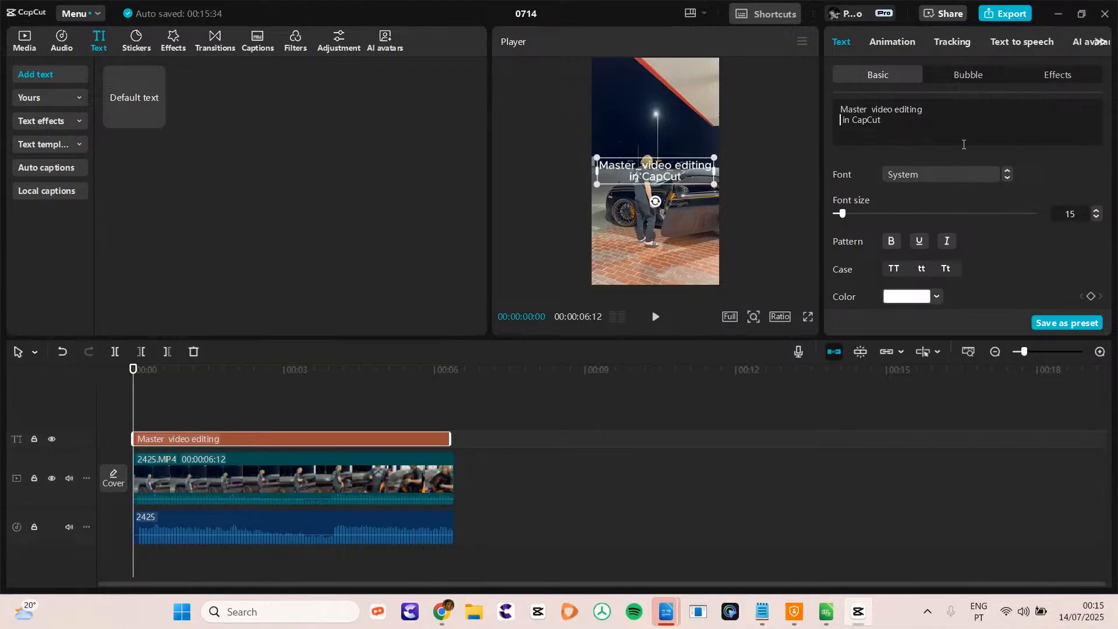
- Examine the favorite and system fonts available for the title, collapsing the preset fonts group
click(942, 176)
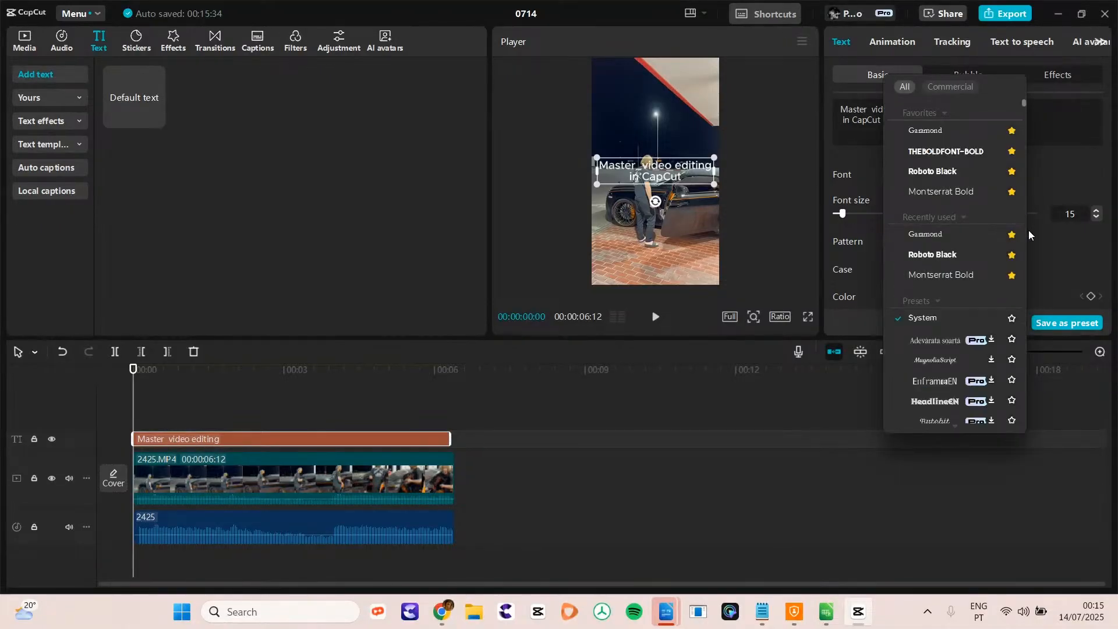
click(899, 326)
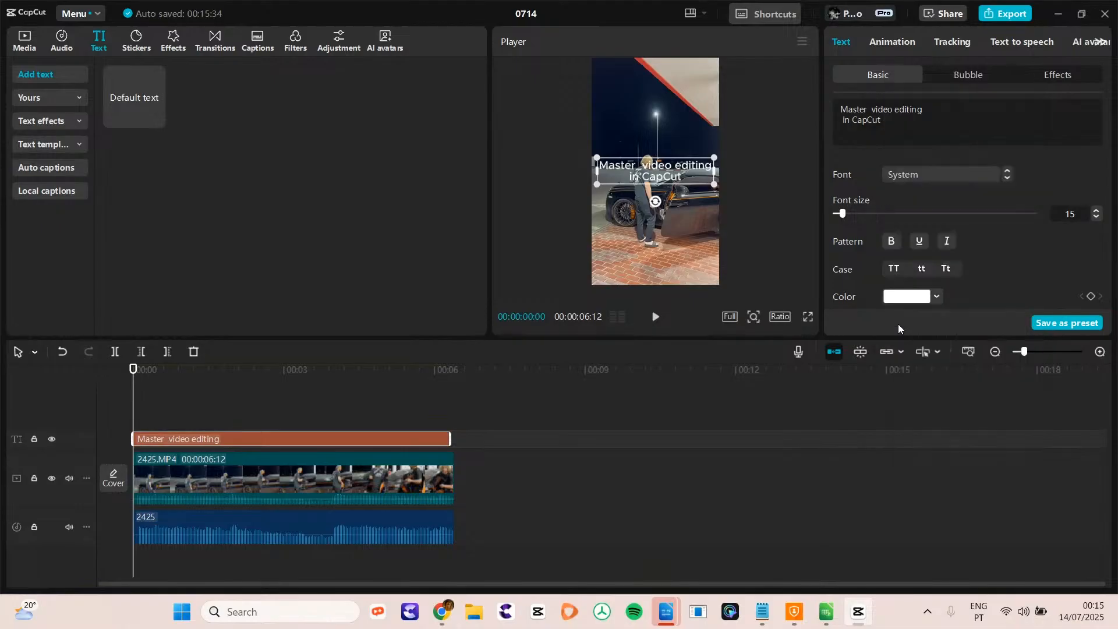
click(929, 172)
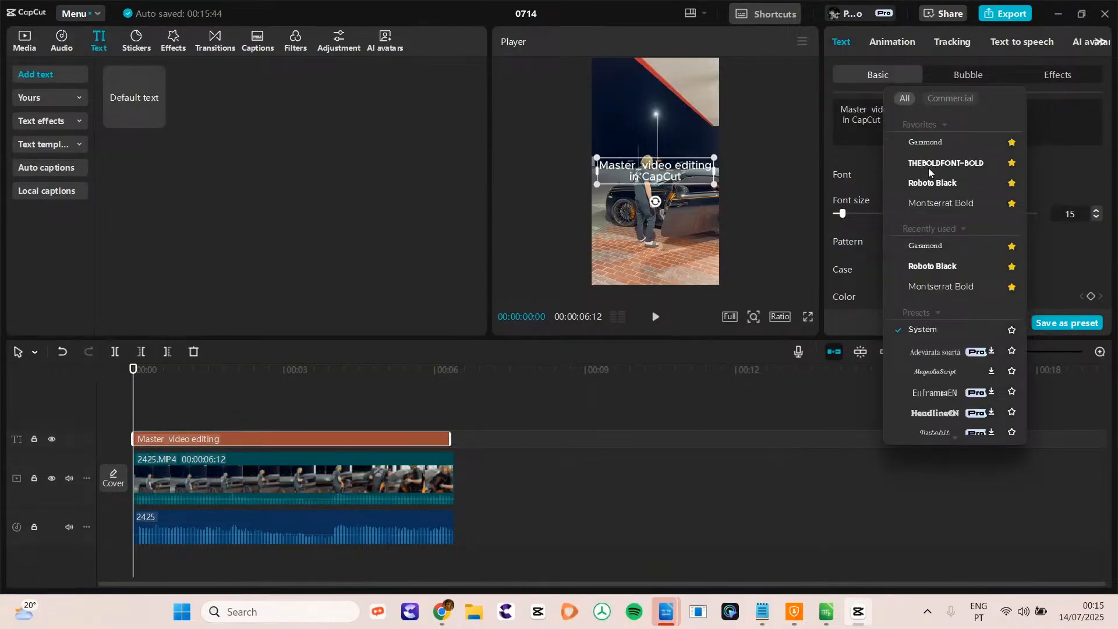
click(928, 315)
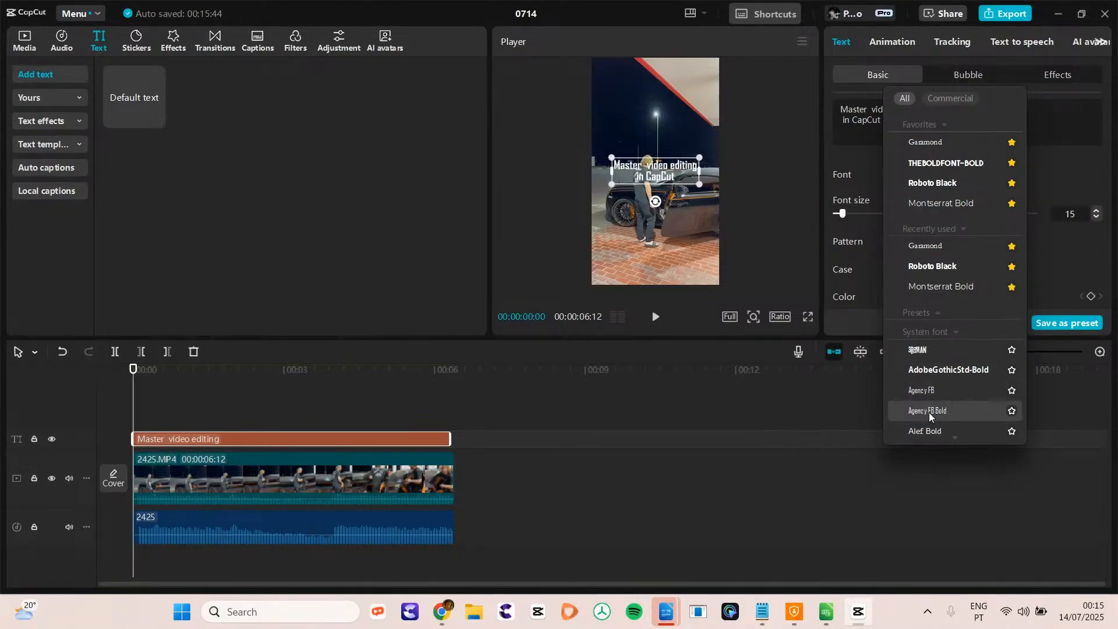
scroll(932, 407, down, 2)
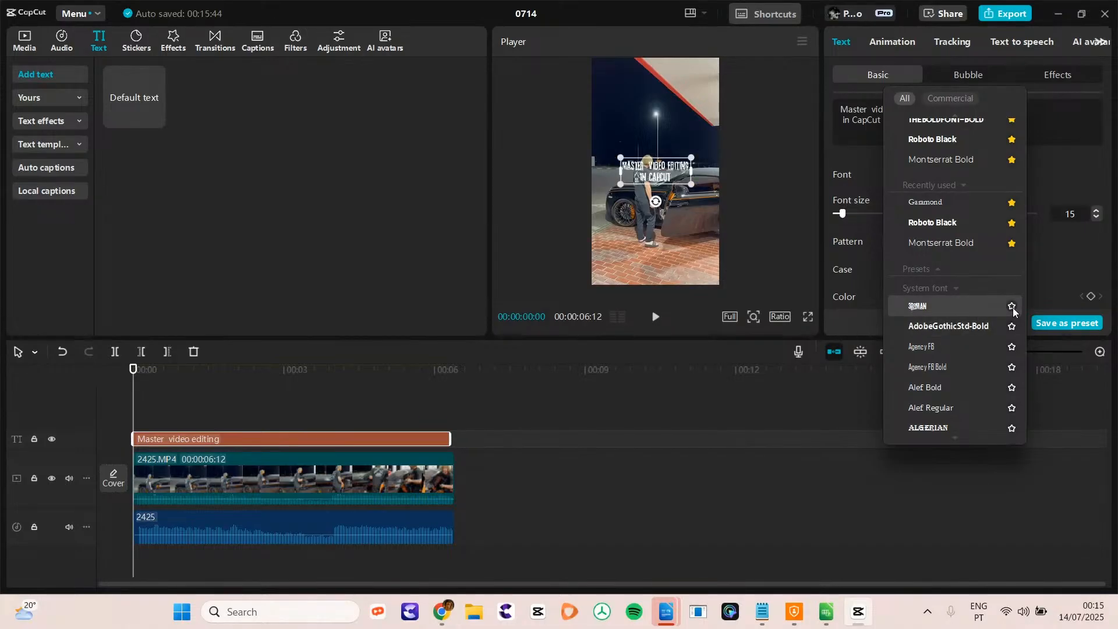
scroll(1024, 170, up, 2)
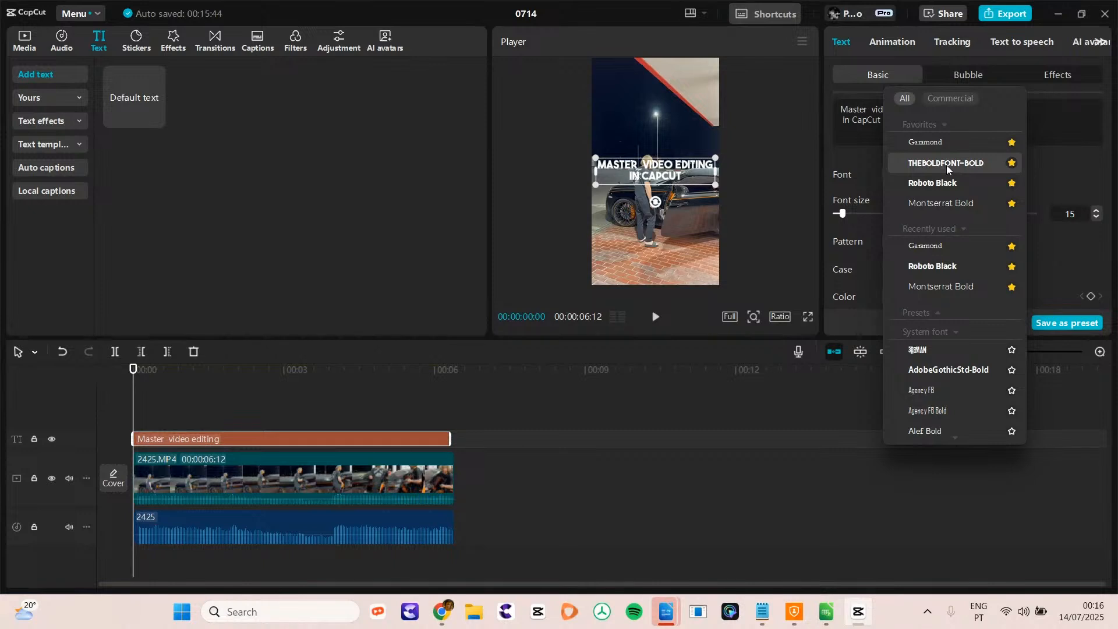
click(1078, 161)
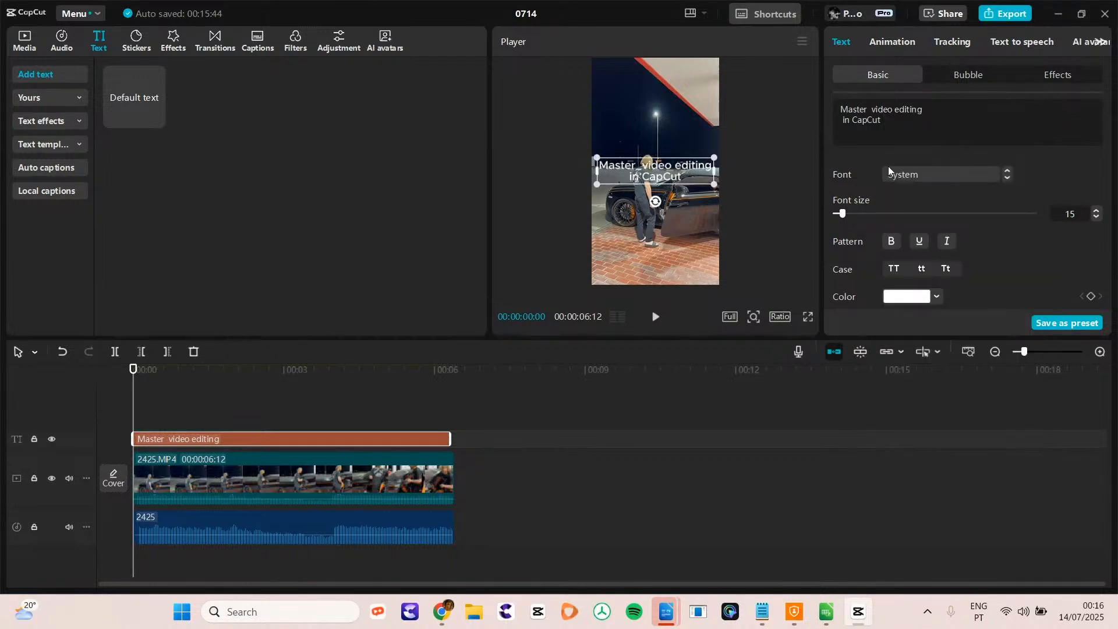
- Set the title's font to Montserrat Bold
click(911, 176)
click(1078, 155)
click(902, 176)
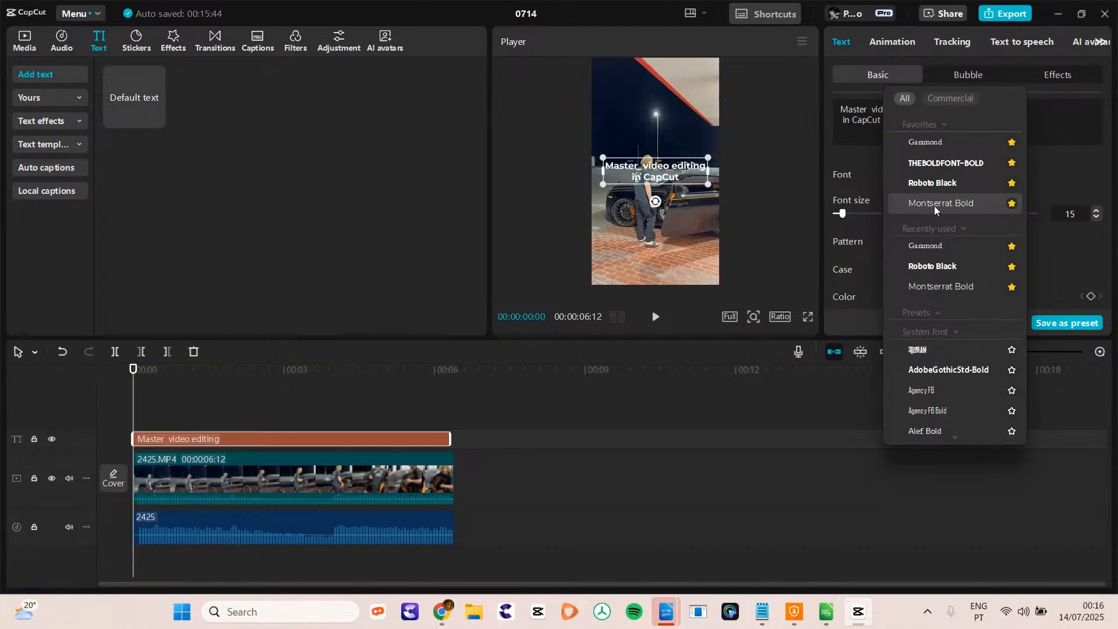
click(935, 207)
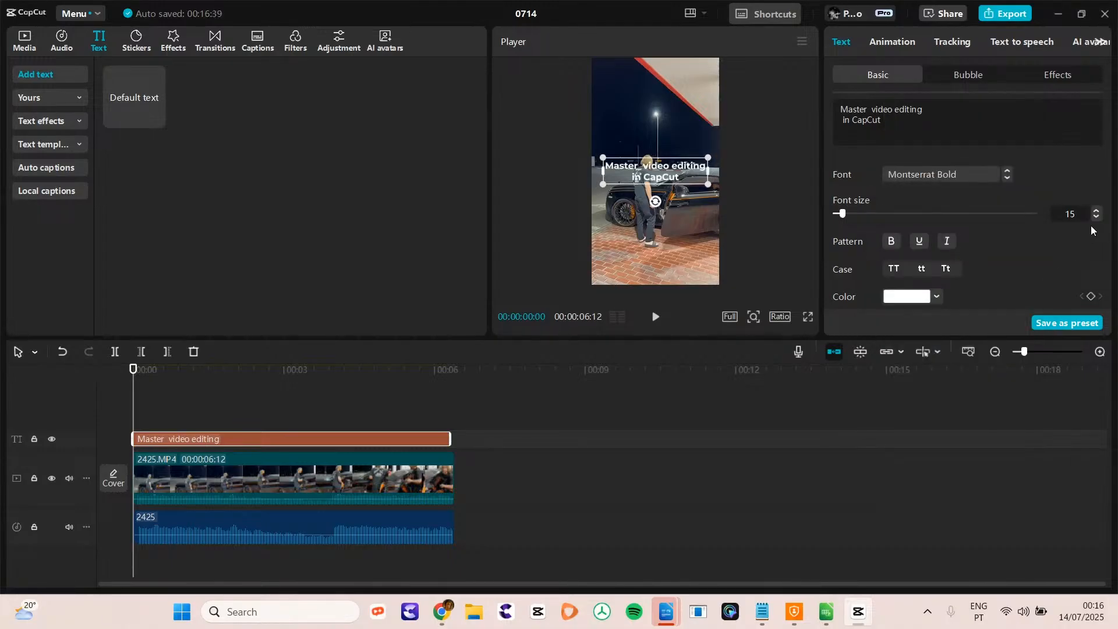
- Set the title's font size to 16
click(1097, 210)
click(1096, 210)
click(1096, 210)
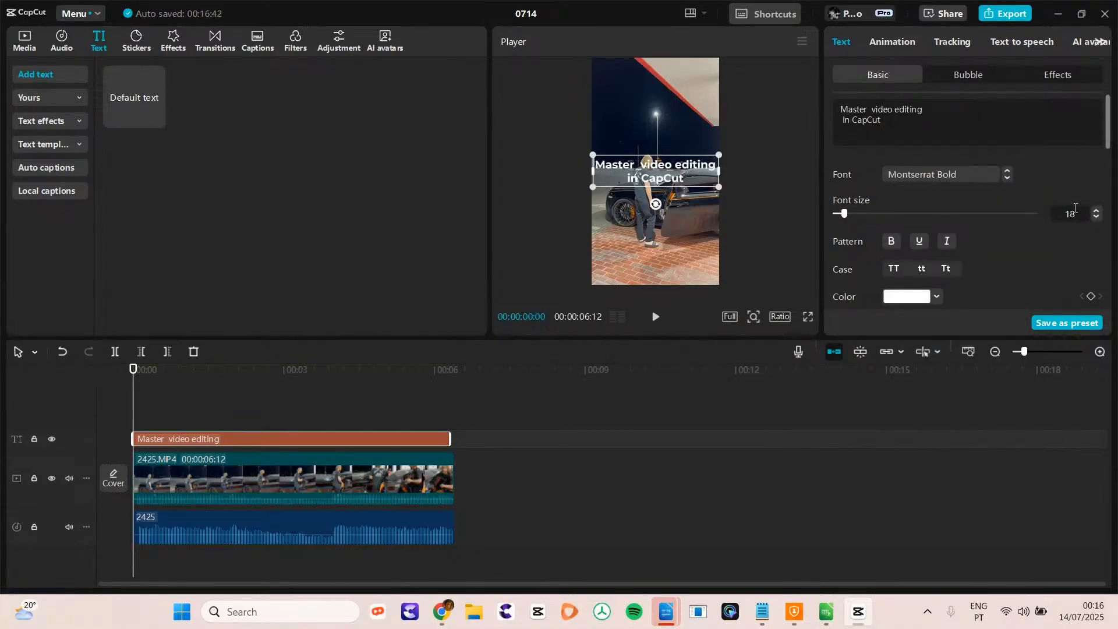
click(1096, 218)
click(1097, 218)
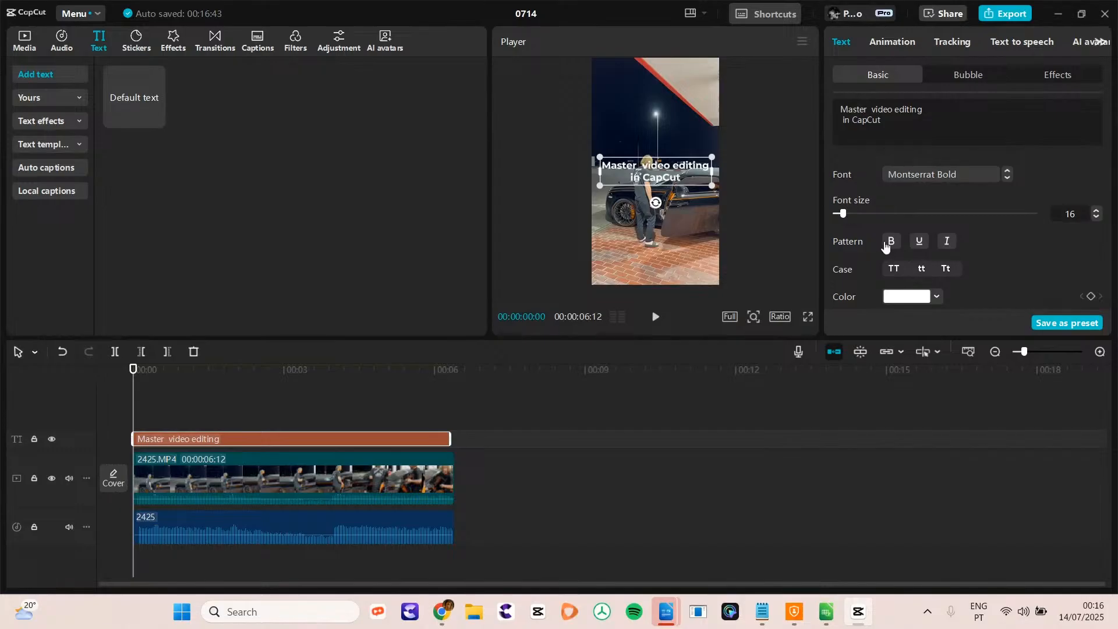
- Toggle the bold pattern on the title text to compare its look
click(889, 247)
click(892, 244)
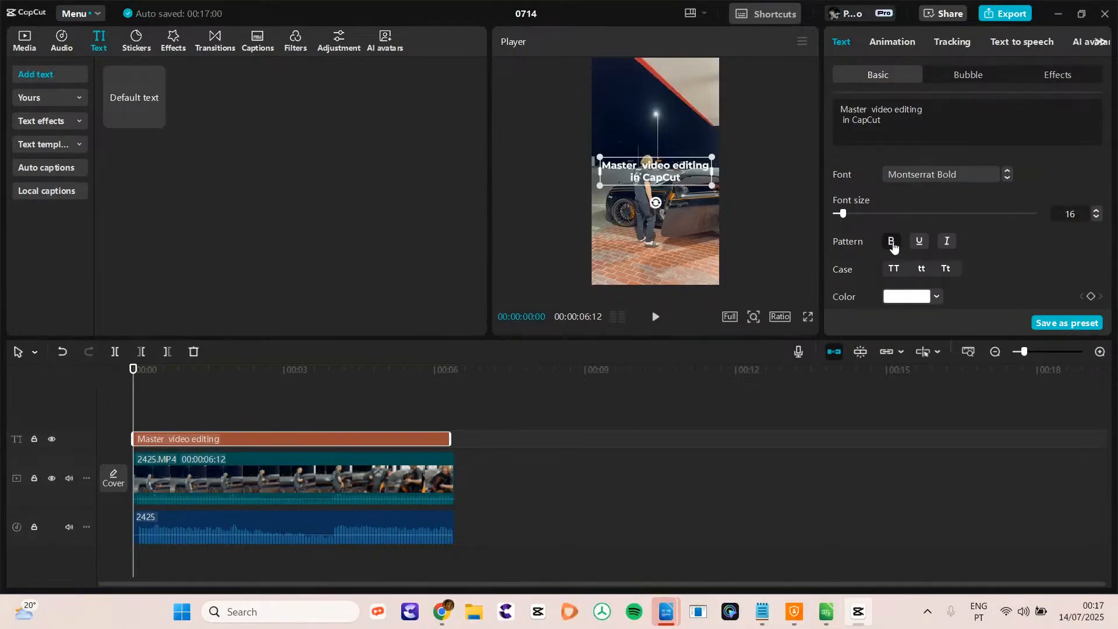
click(893, 244)
click(893, 244)
- Try uppercase and lowercase on the title, and set it to title case, with each word capitalized
click(893, 270)
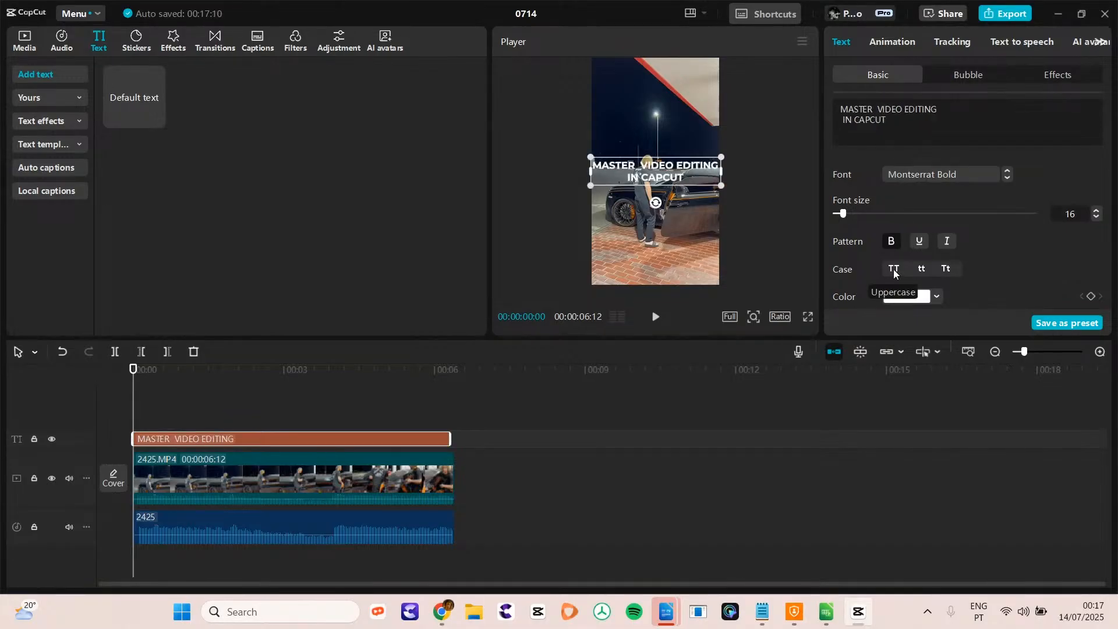
click(922, 270)
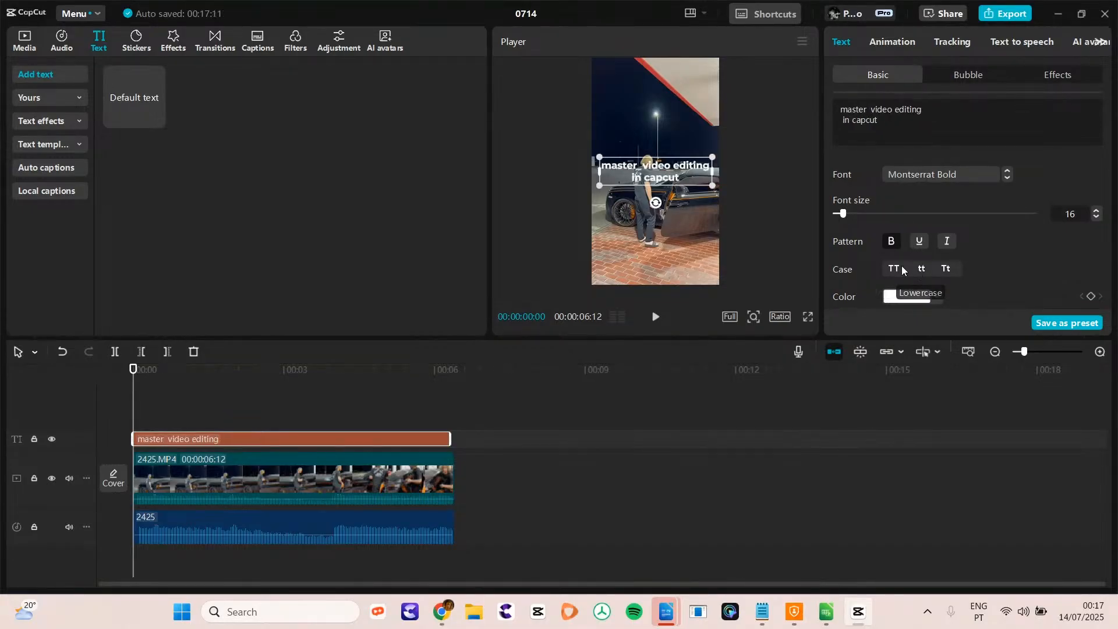
click(946, 269)
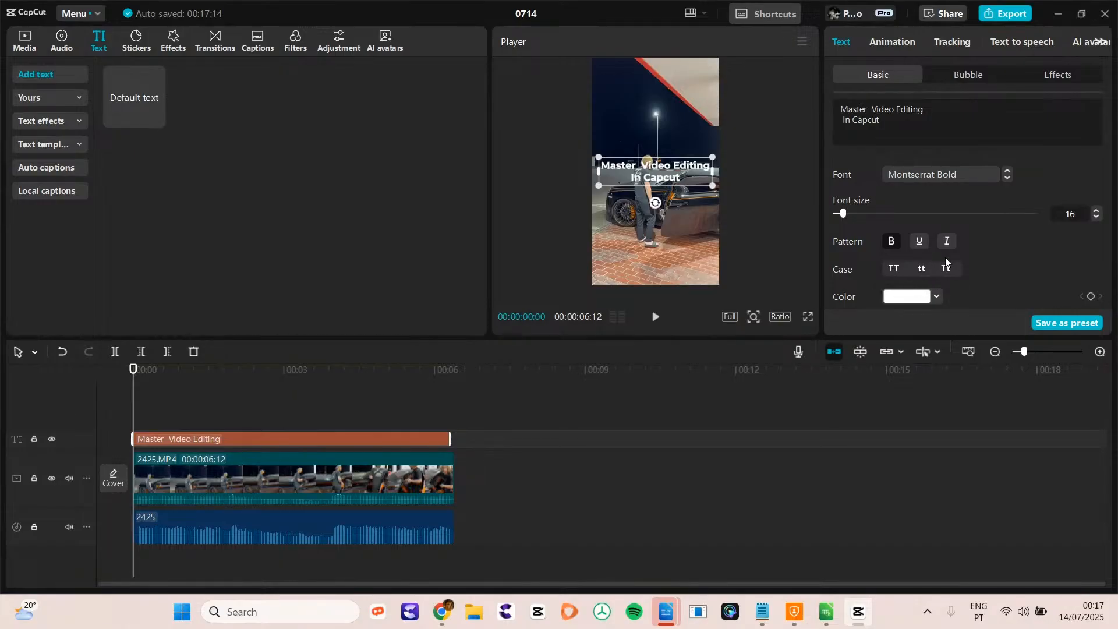
click(925, 271)
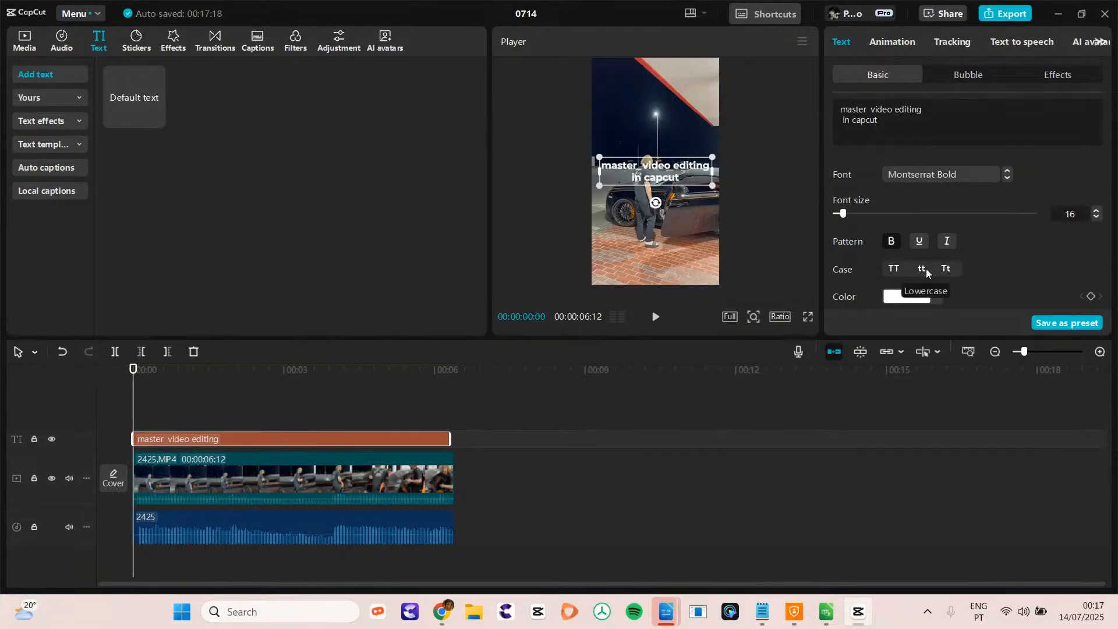
click(893, 269)
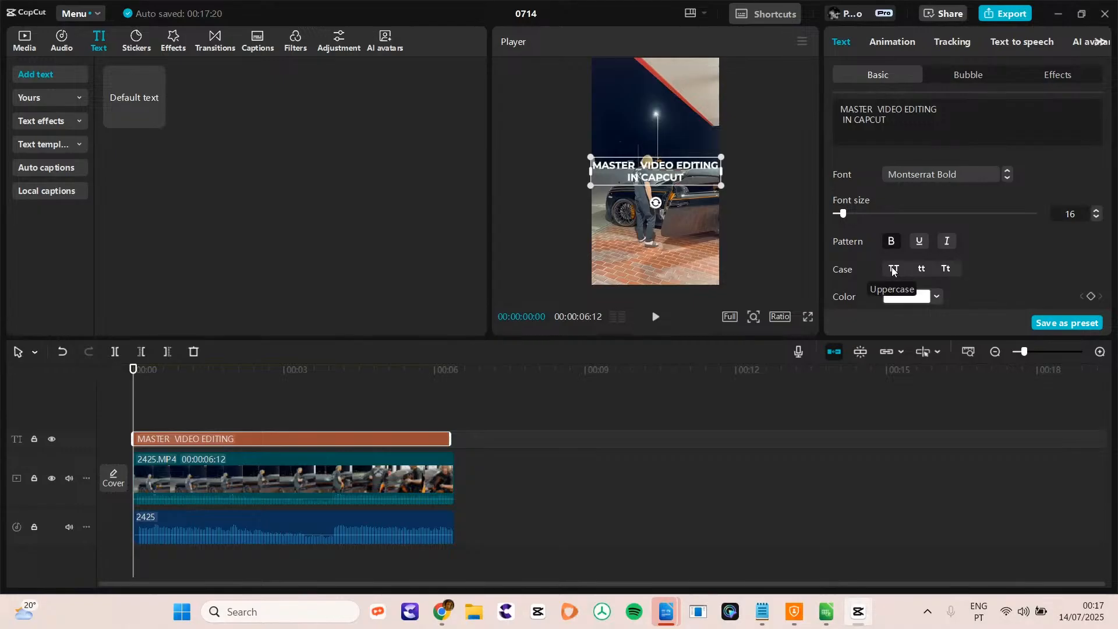
click(922, 270)
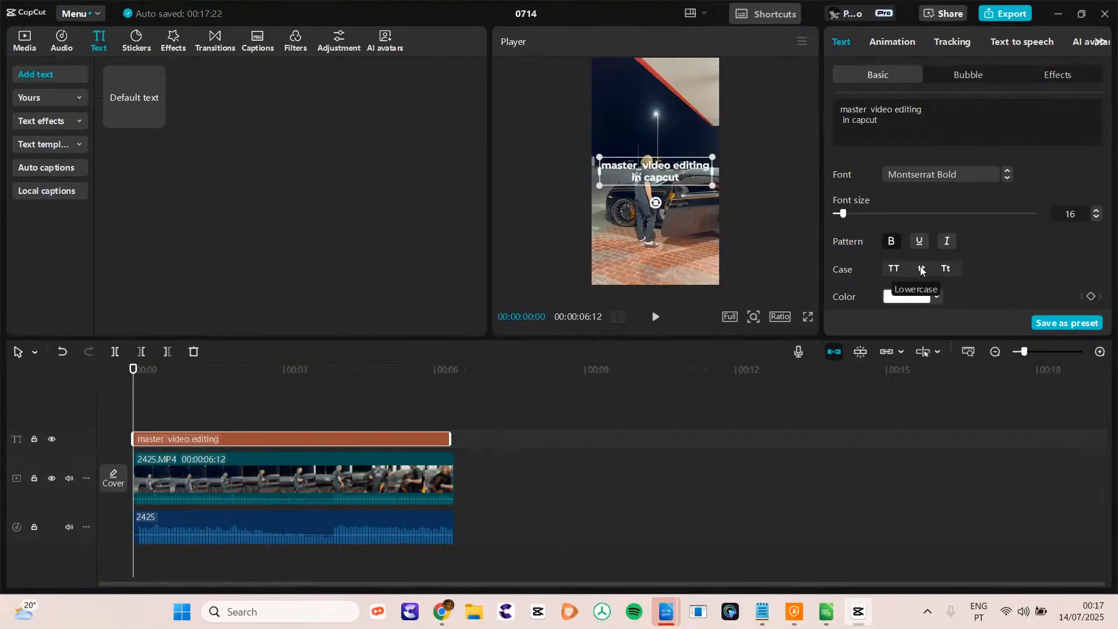
click(946, 271)
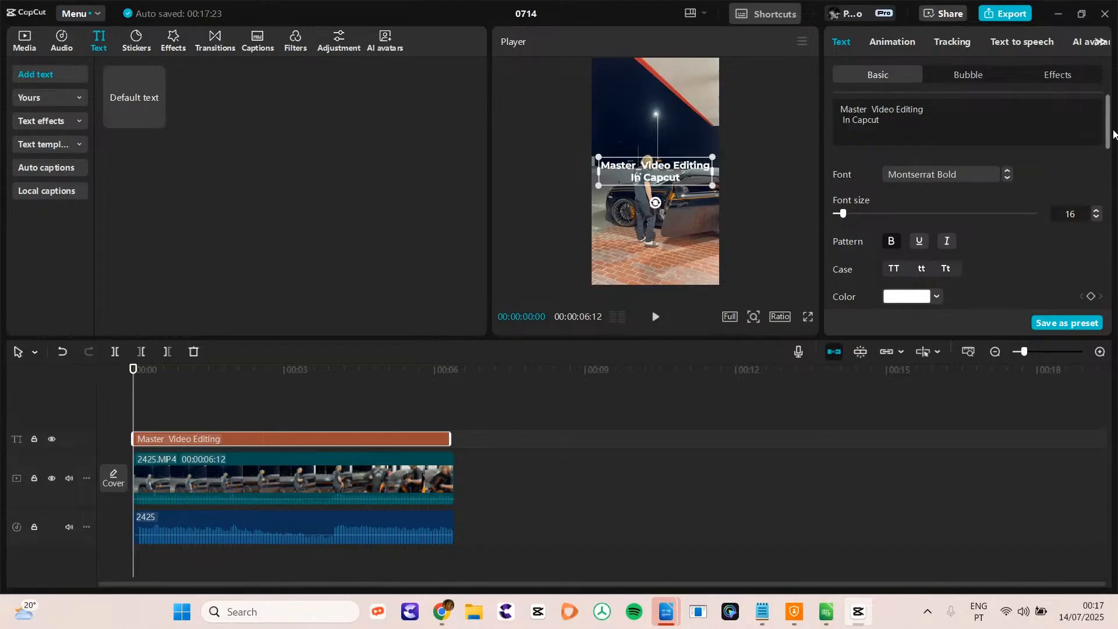
- Try a character spacing of -3 on the title, and set it back to 0
drag(1109, 121, 1113, 154)
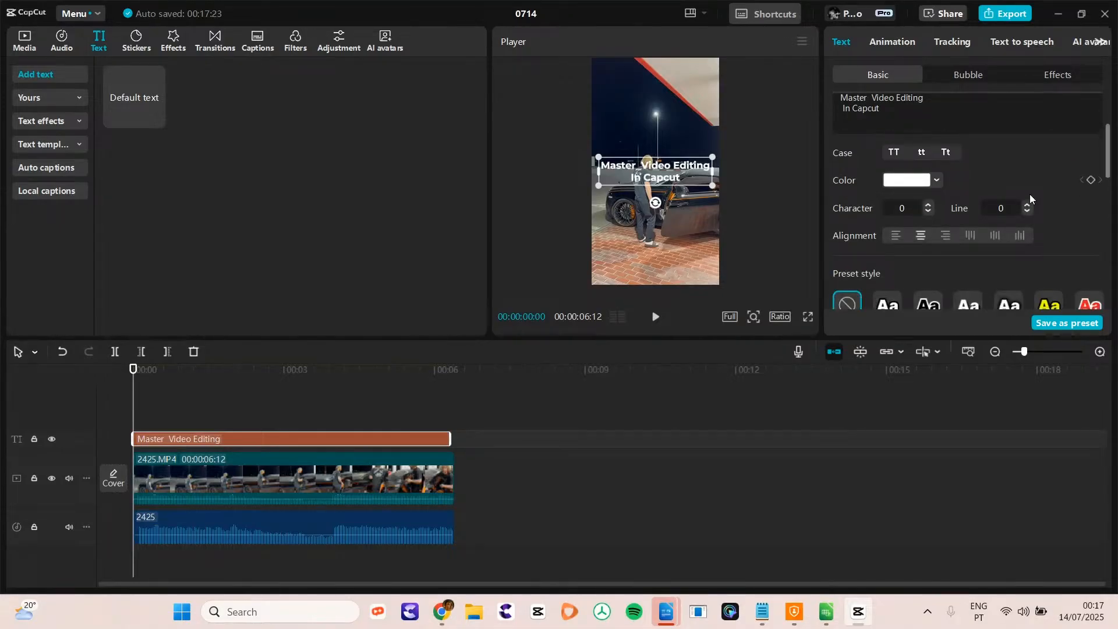
click(928, 212)
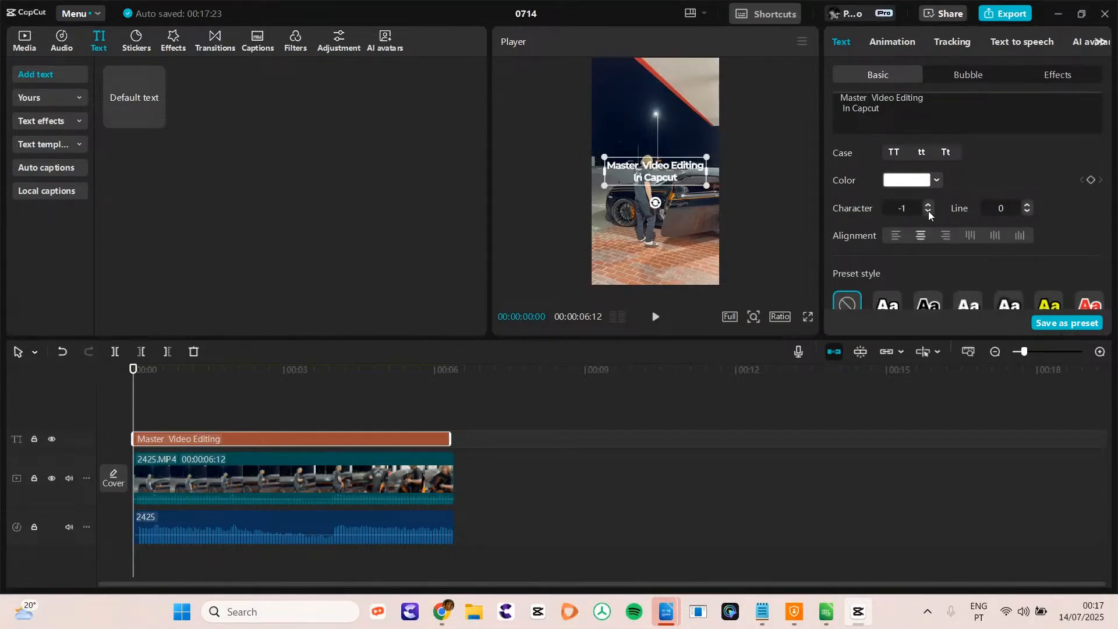
click(929, 211)
click(929, 211)
click(928, 205)
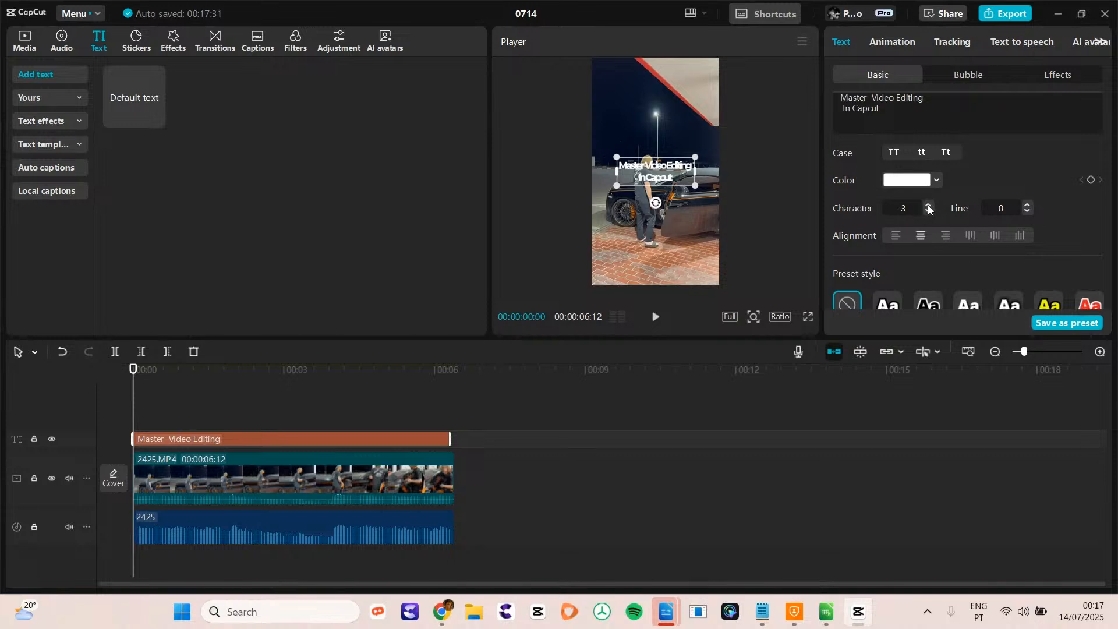
click(928, 205)
click(928, 205)
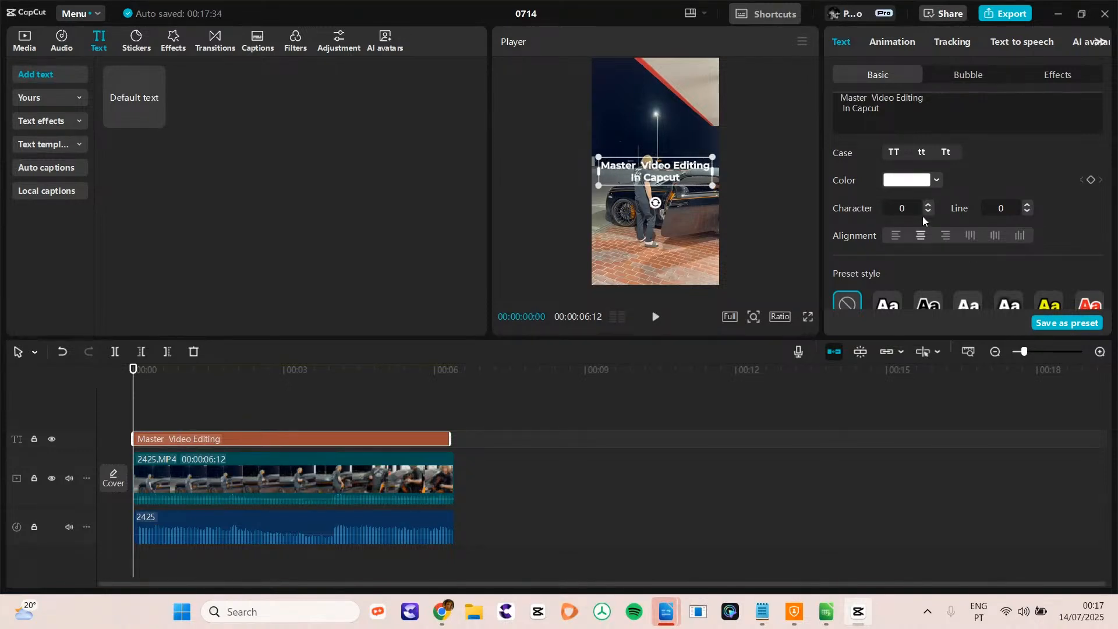
- Increase the title's line spacing to 13
click(1029, 206)
click(1028, 206)
click(1029, 206)
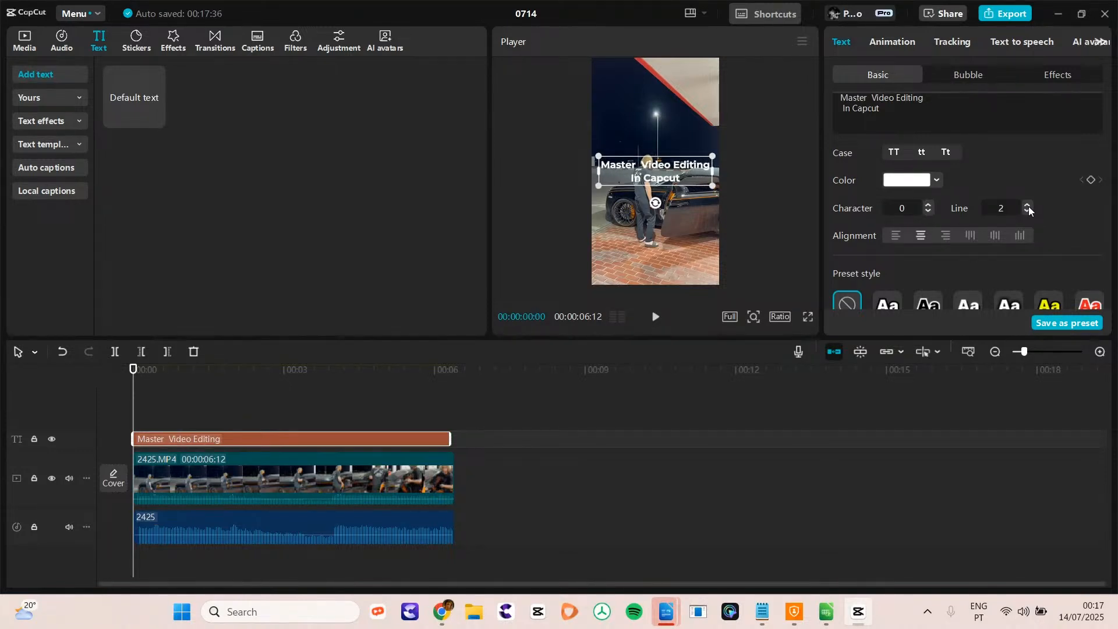
click(1029, 206)
click(1029, 206)
click(1029, 205)
click(1028, 206)
click(1028, 206)
click(1028, 205)
click(1029, 205)
click(1029, 206)
click(1029, 206)
click(1028, 206)
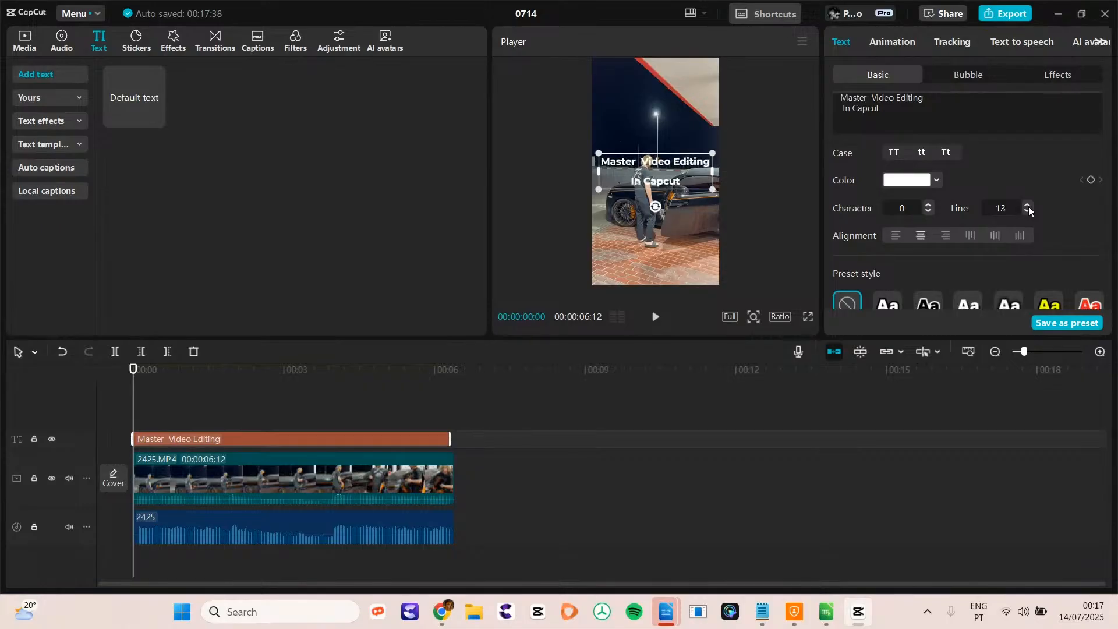
- Try left and right alignment on the title, and return it to centered
click(895, 237)
click(920, 236)
click(943, 236)
click(920, 236)
- Apply the black-on-white preset style to the title, shrink it and move it to the upper part of the video frame
scroll(1108, 142, down, 3)
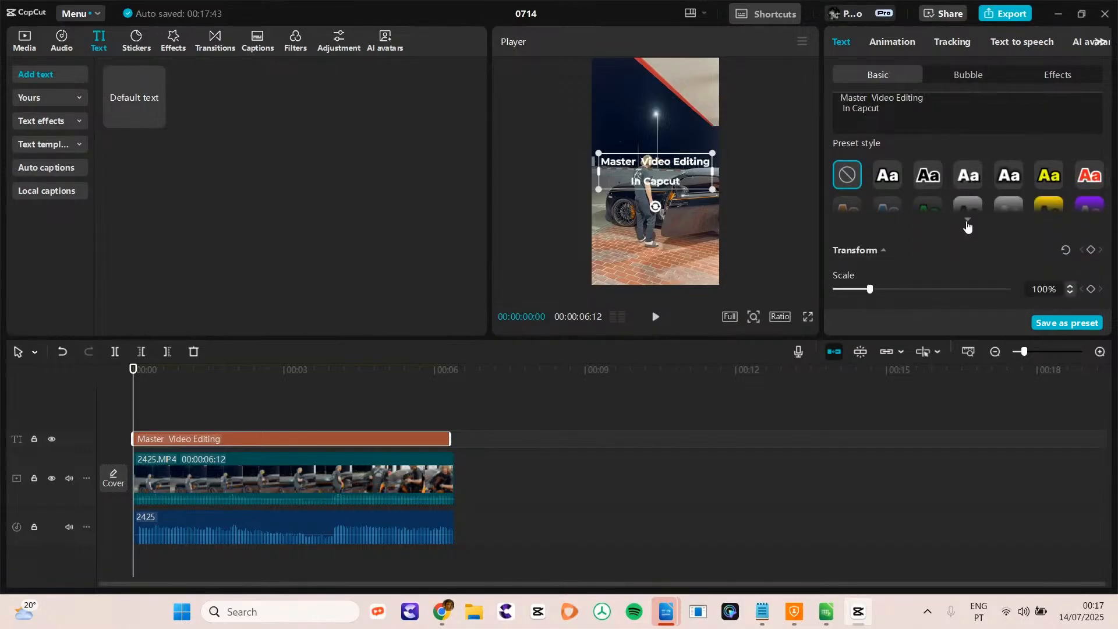
click(967, 221)
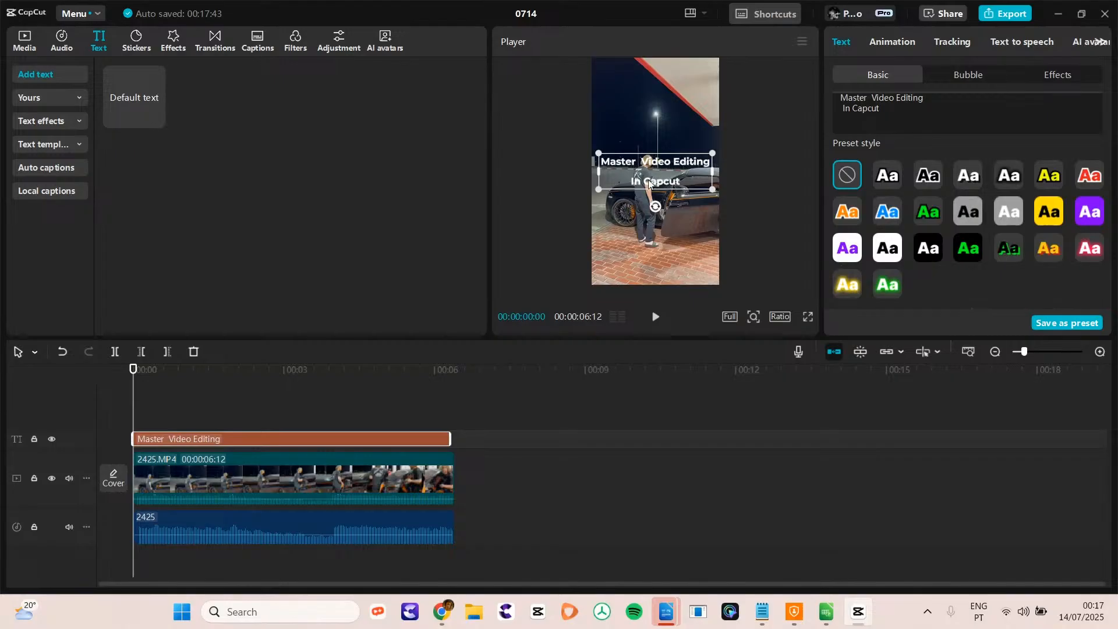
click(886, 248)
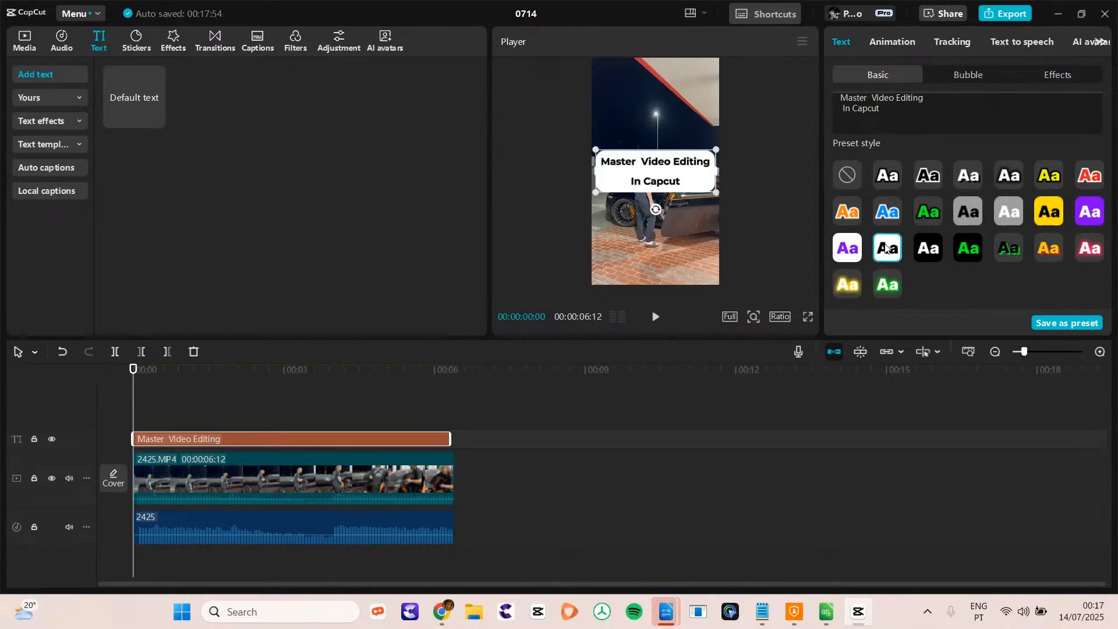
drag(718, 196, 652, 105)
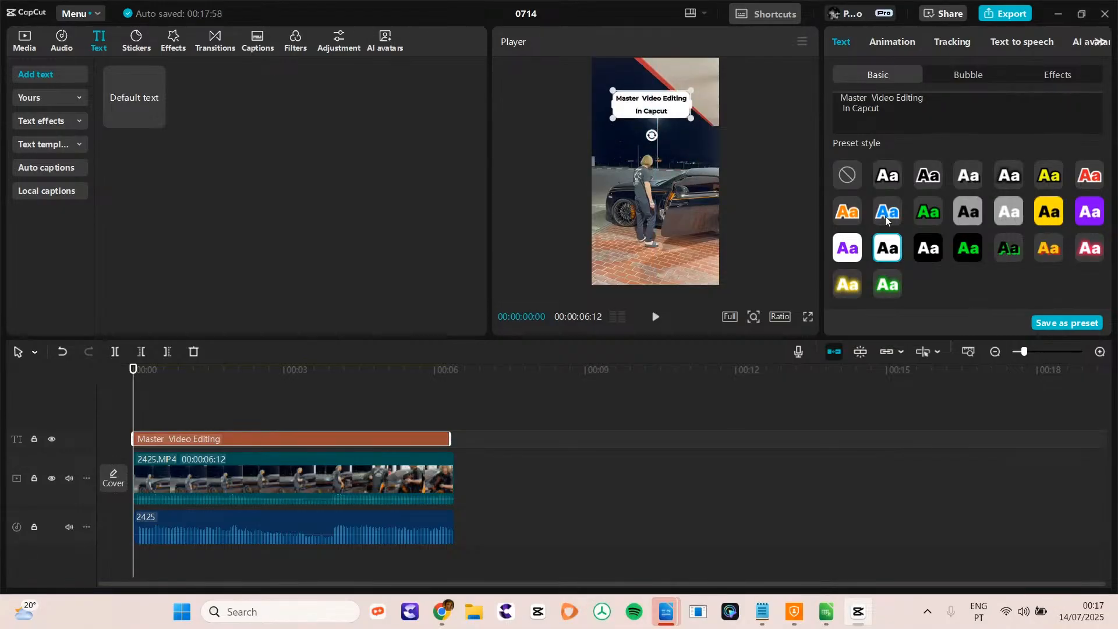
- Enlarge the title slightly while comparing green-on-black and outlined preset styles, and apply the white preset that is fourth in the first row
click(968, 251)
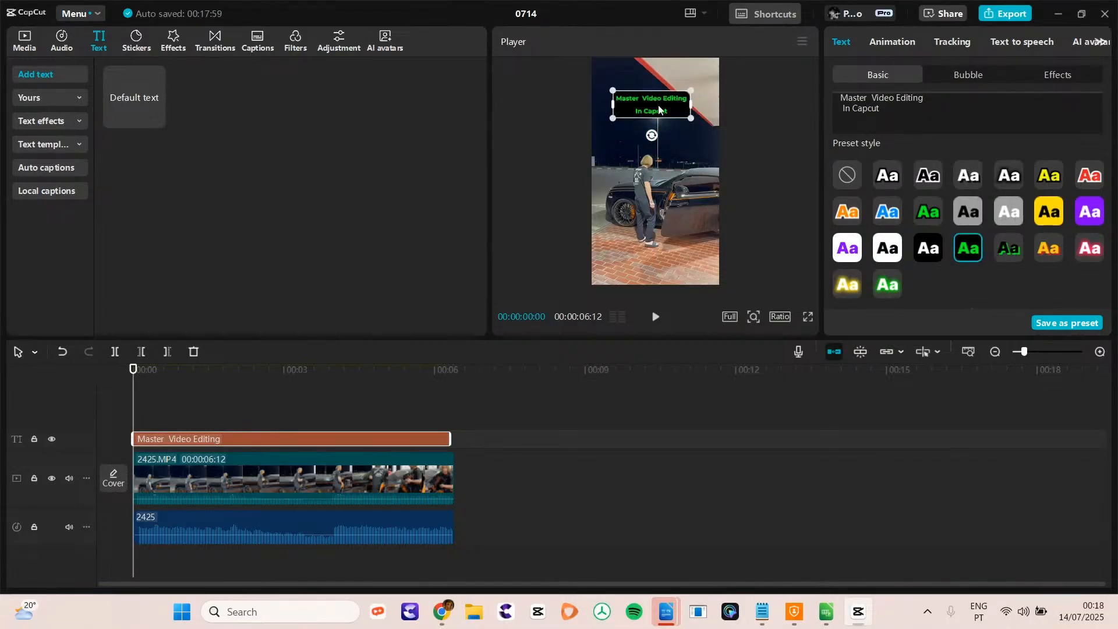
drag(697, 117, 696, 129)
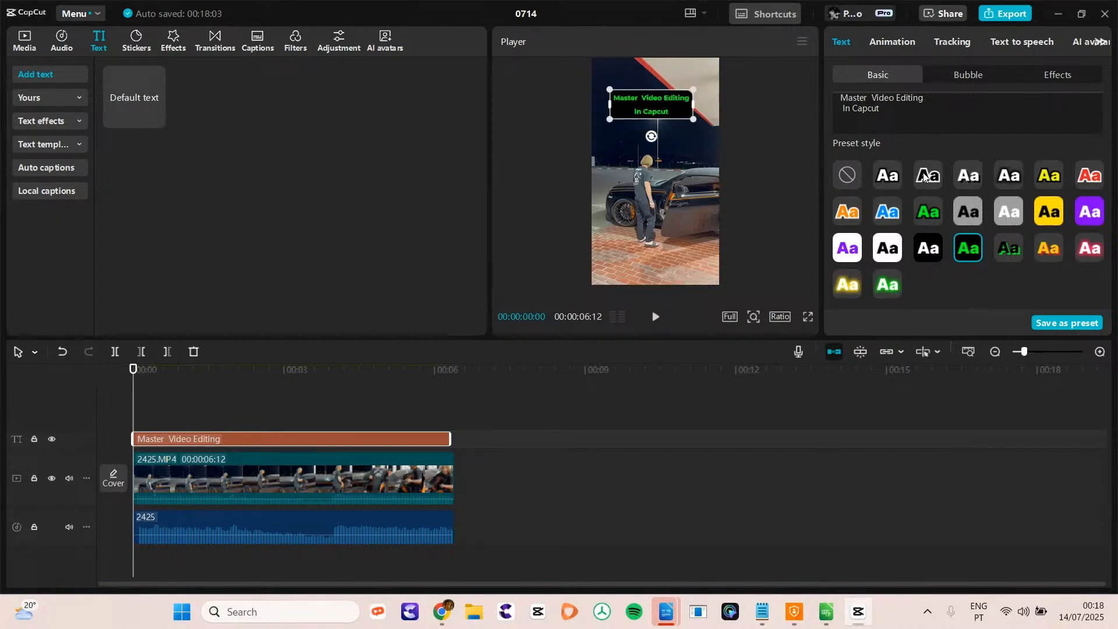
click(896, 179)
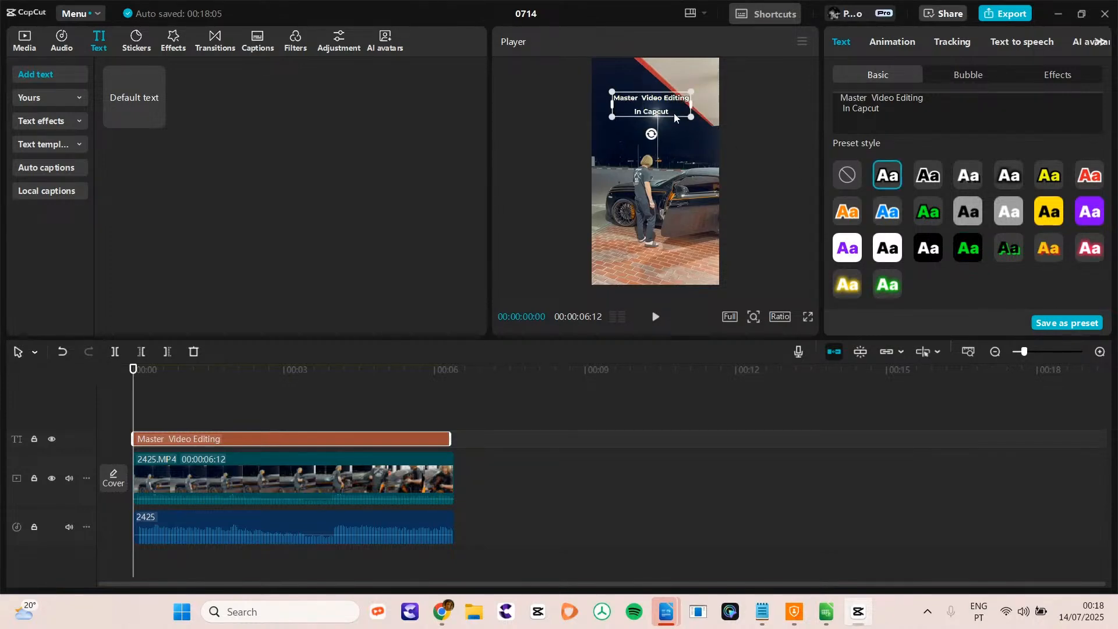
drag(691, 118, 703, 133)
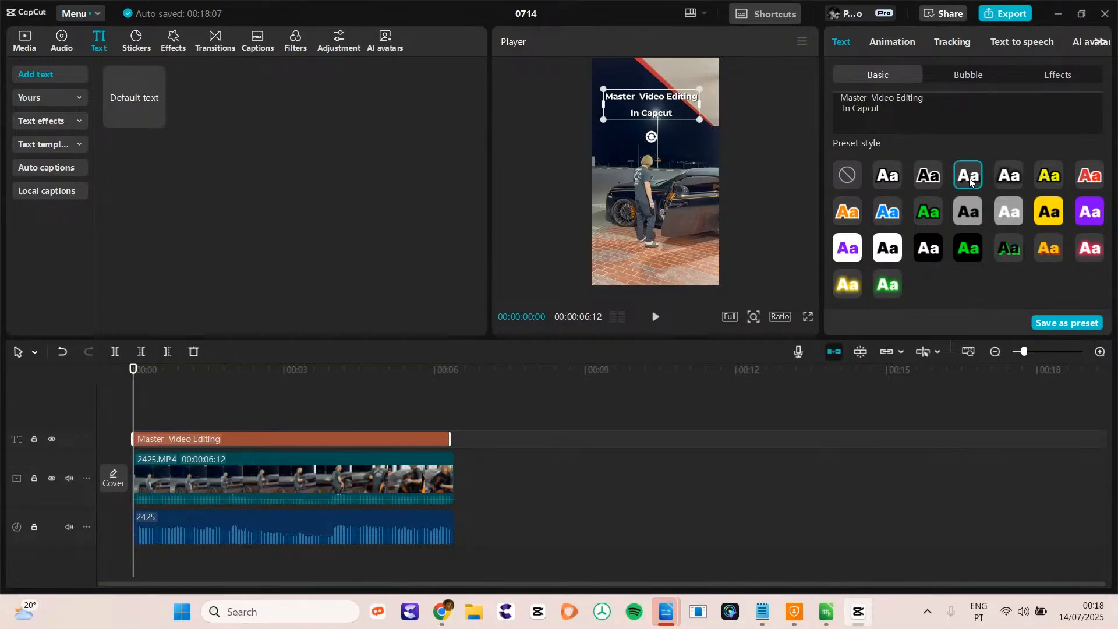
click(930, 183)
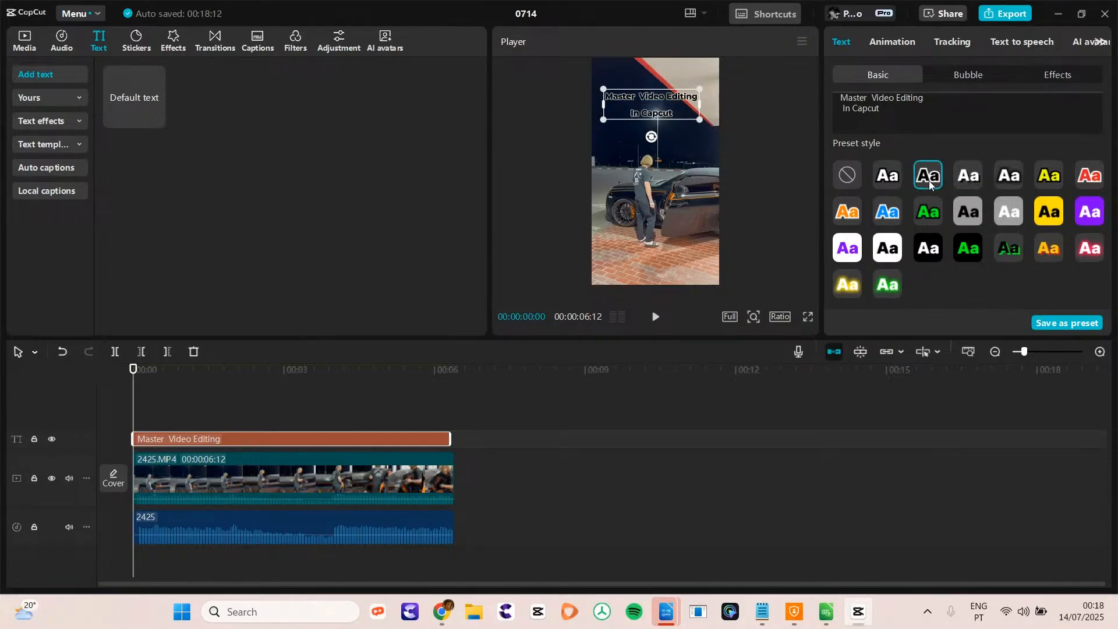
click(967, 181)
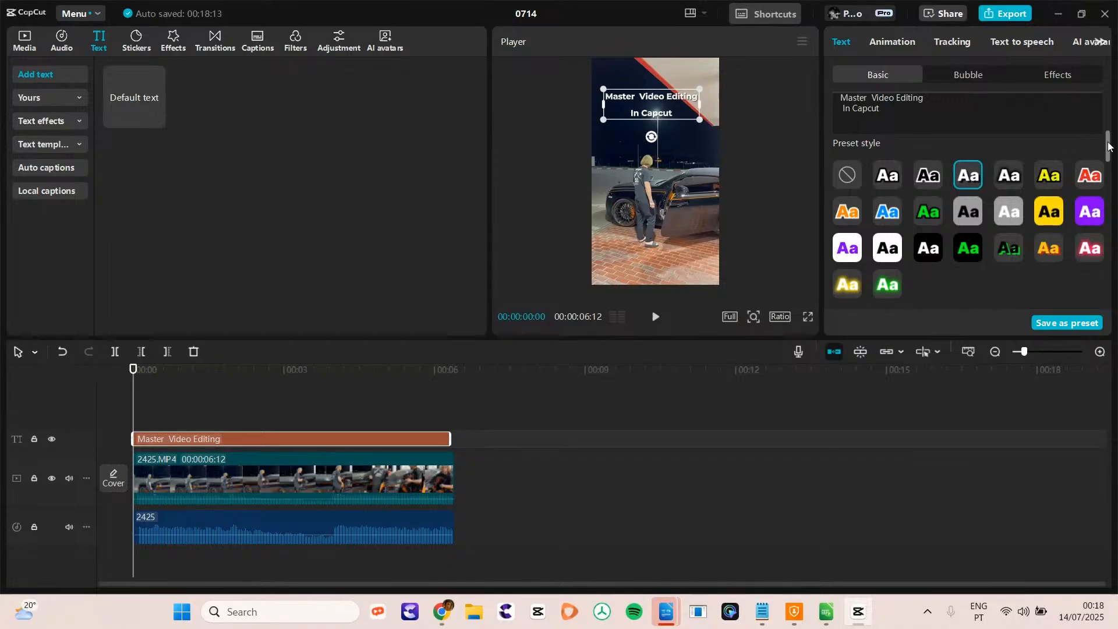
- Reduce the title's scale to 83%
scroll(1109, 143, down, 1)
drag(1108, 144, 1115, 170)
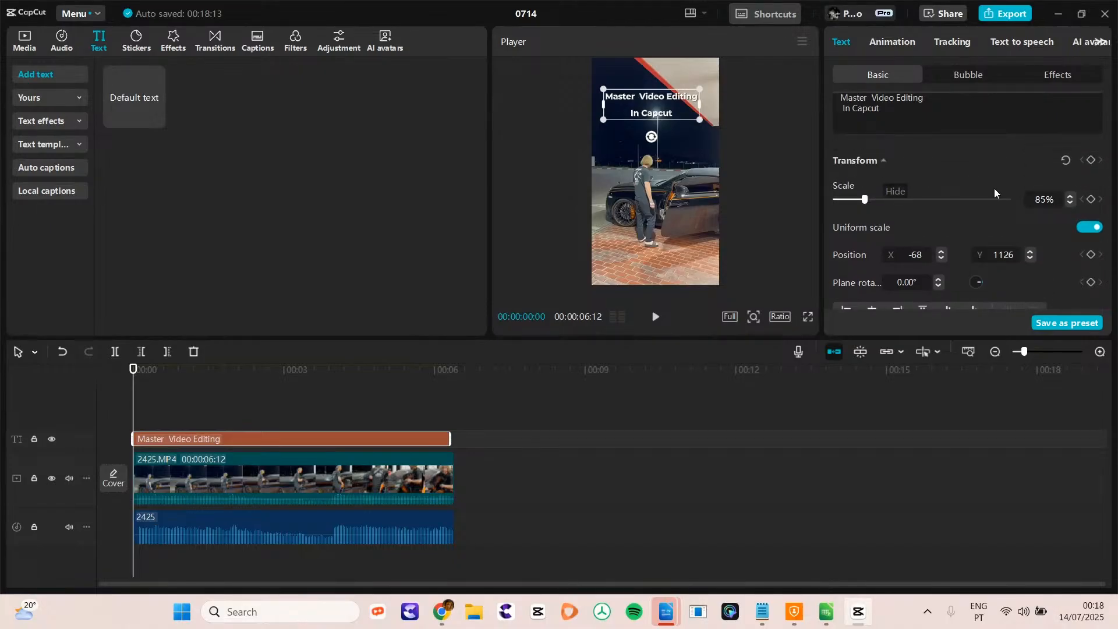
mouse_move(1110, 184)
mouse_down()
mouse_move(1111, 204)
mouse_move(1113, 187)
mouse_up()
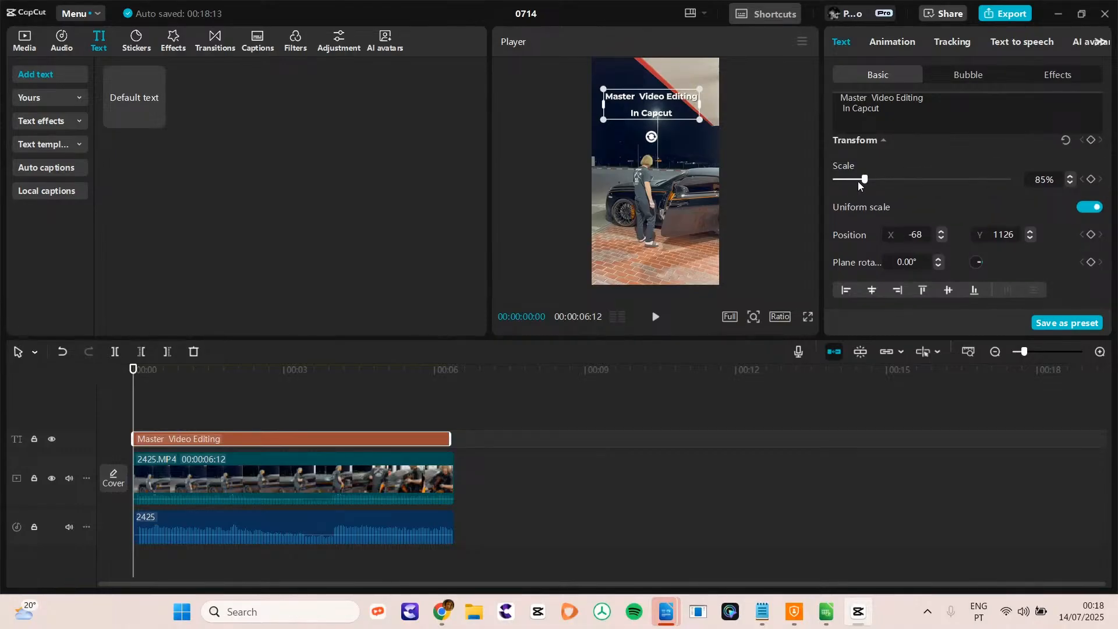
mouse_move(864, 183)
mouse_down()
mouse_move(874, 182)
mouse_move(864, 183)
mouse_up()
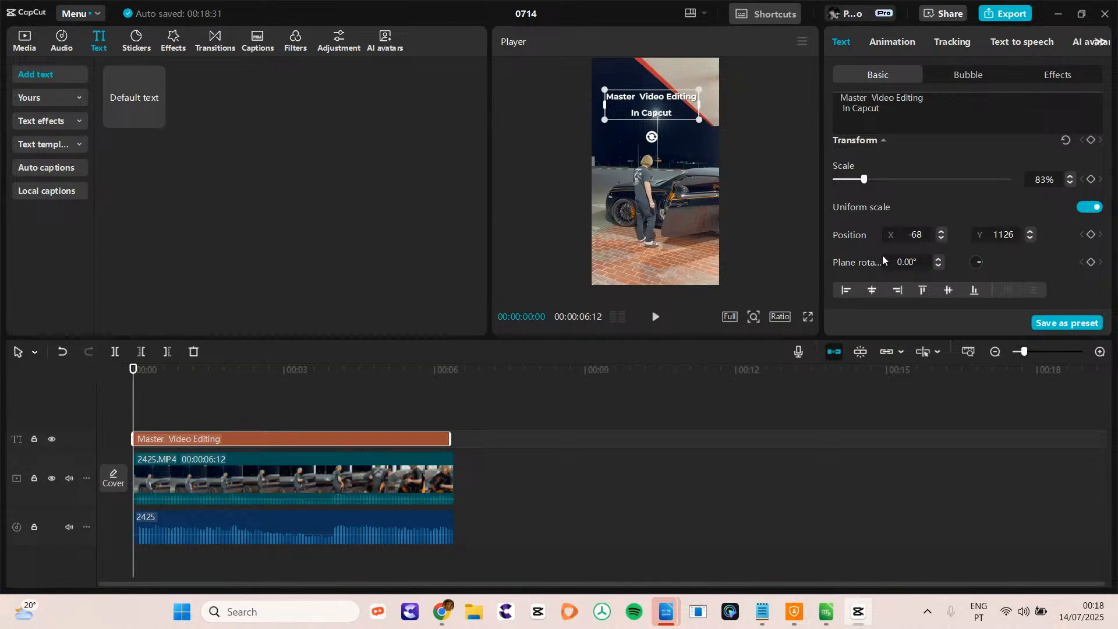
- Try tilting the title in both directions, to 3° and -6°, and return its plane rotation to 0°
click(938, 261)
click(937, 261)
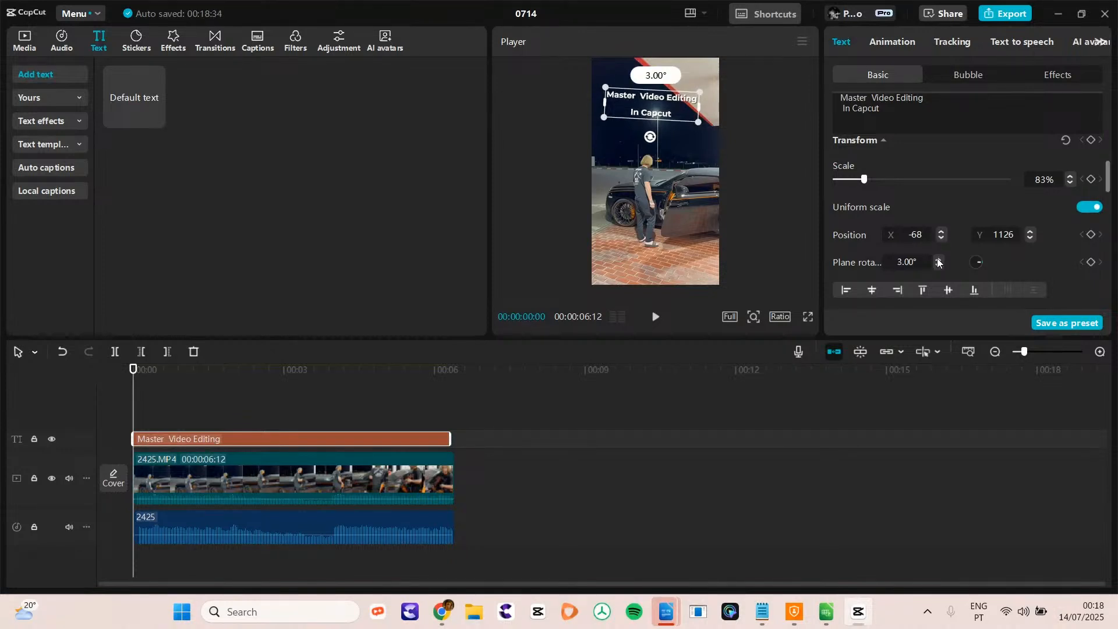
click(938, 261)
click(938, 266)
click(938, 267)
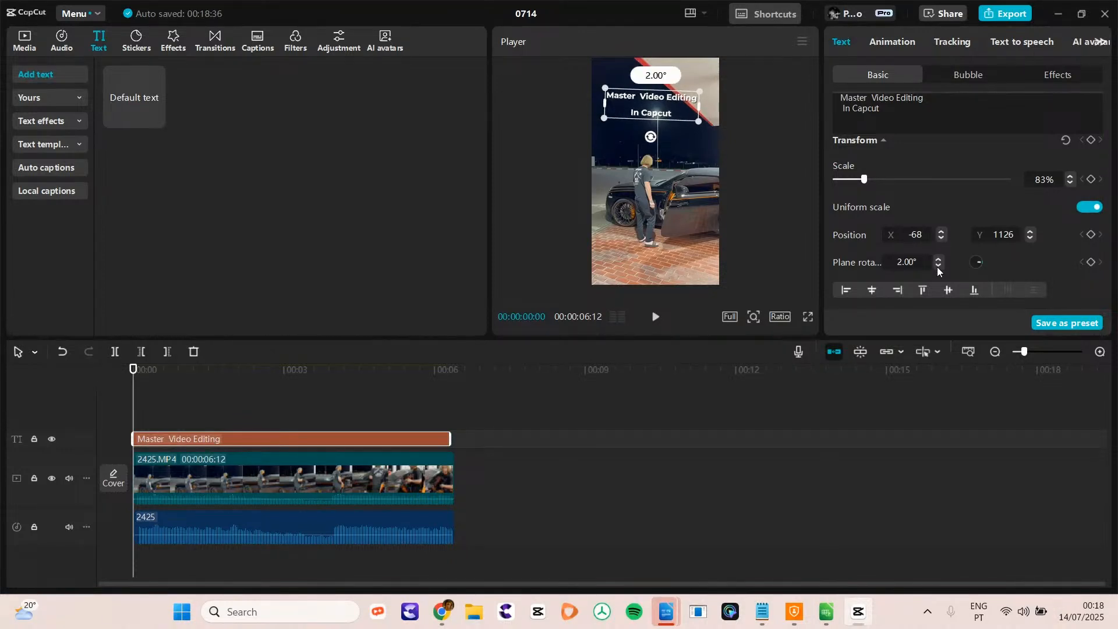
click(938, 266)
click(938, 266)
click(938, 267)
click(938, 266)
click(937, 267)
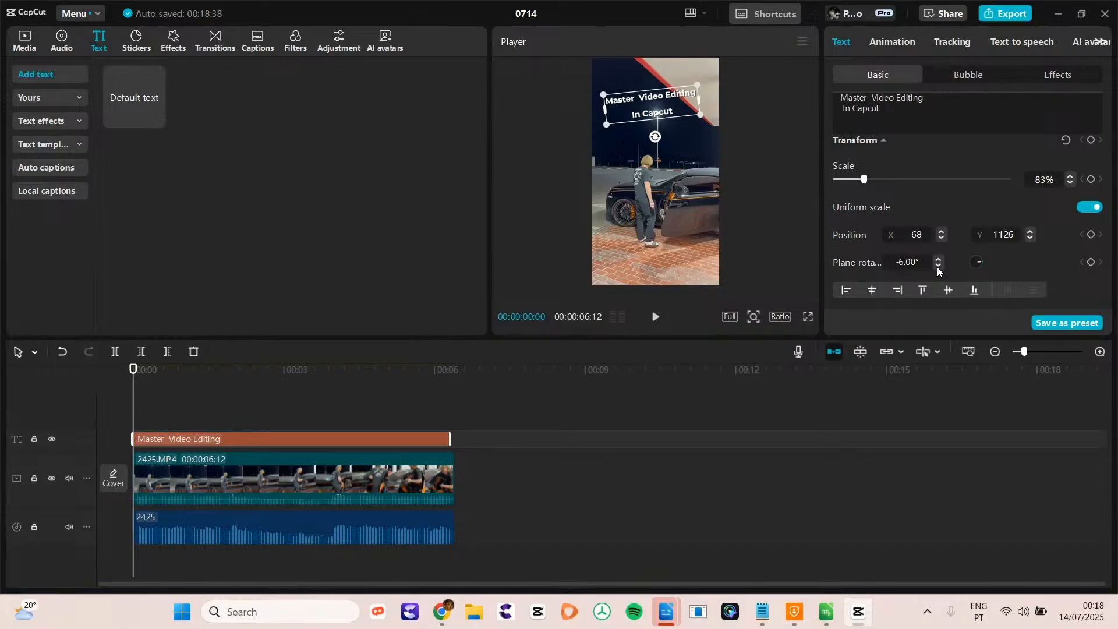
click(938, 259)
click(938, 259)
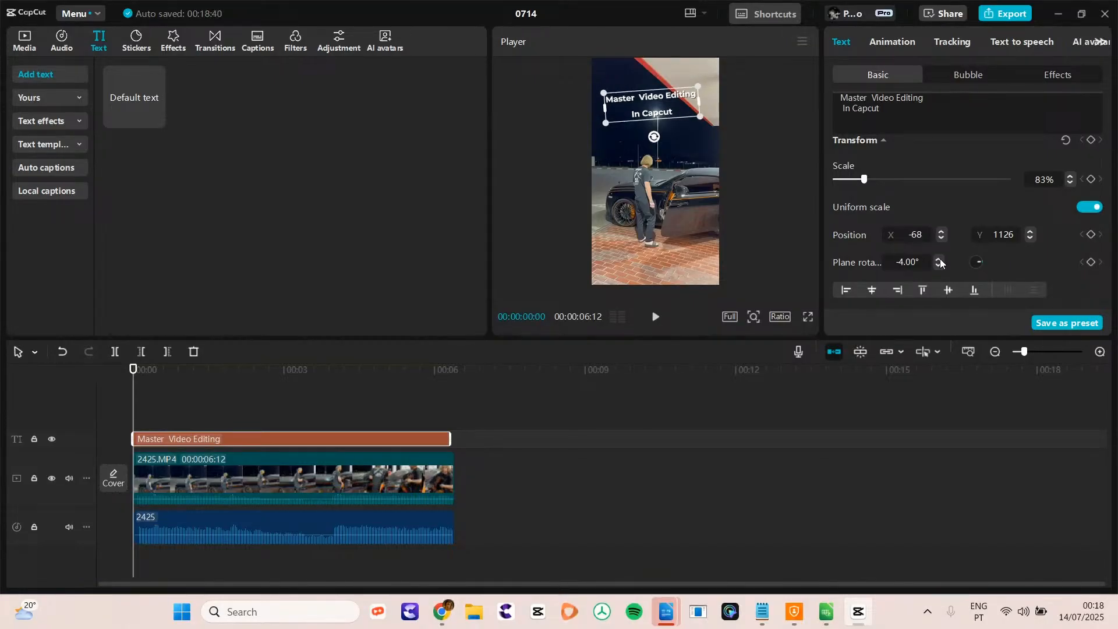
click(939, 260)
click(939, 260)
click(939, 260)
click(939, 259)
click(939, 259)
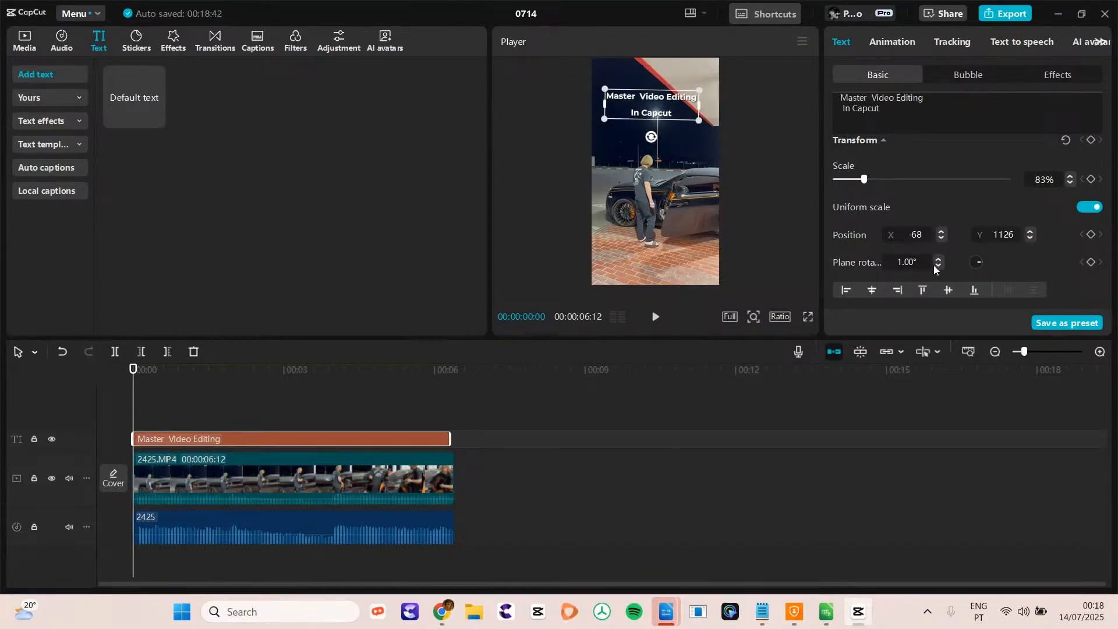
click(938, 267)
- Try a position keyframe at the start of the title, and remove it again
scroll(1113, 189, down, 5)
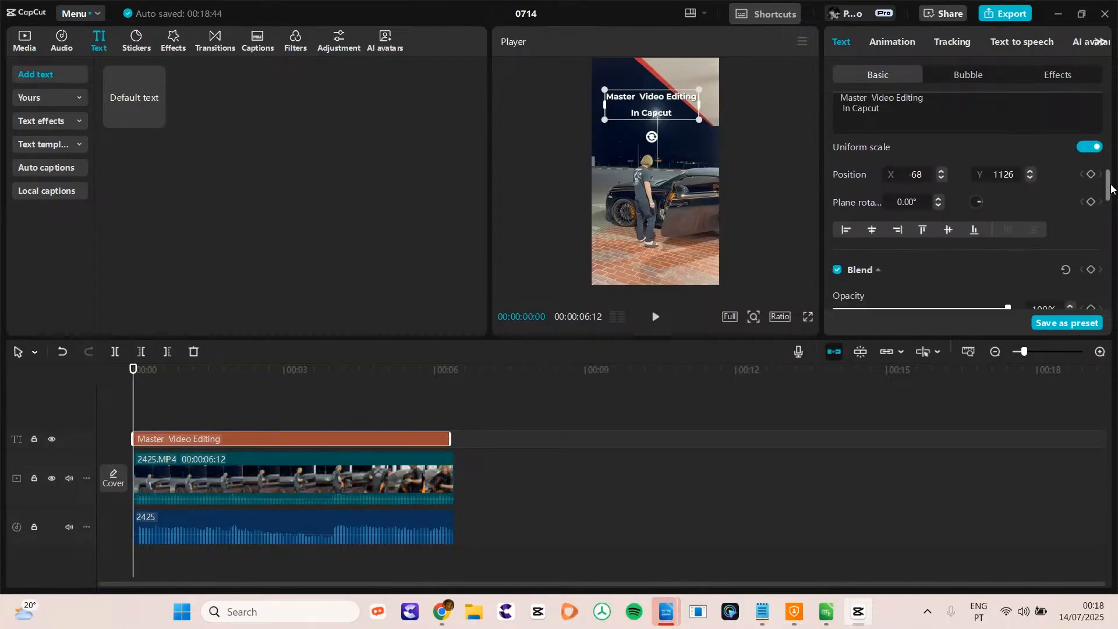
scroll(1115, 205, up, 3)
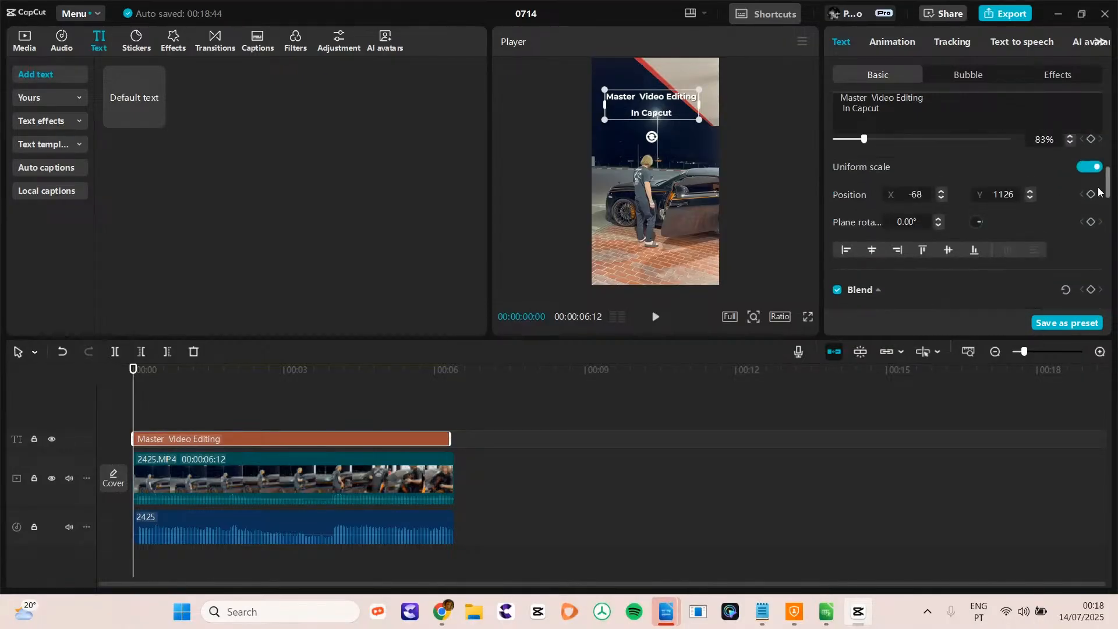
click(1090, 196)
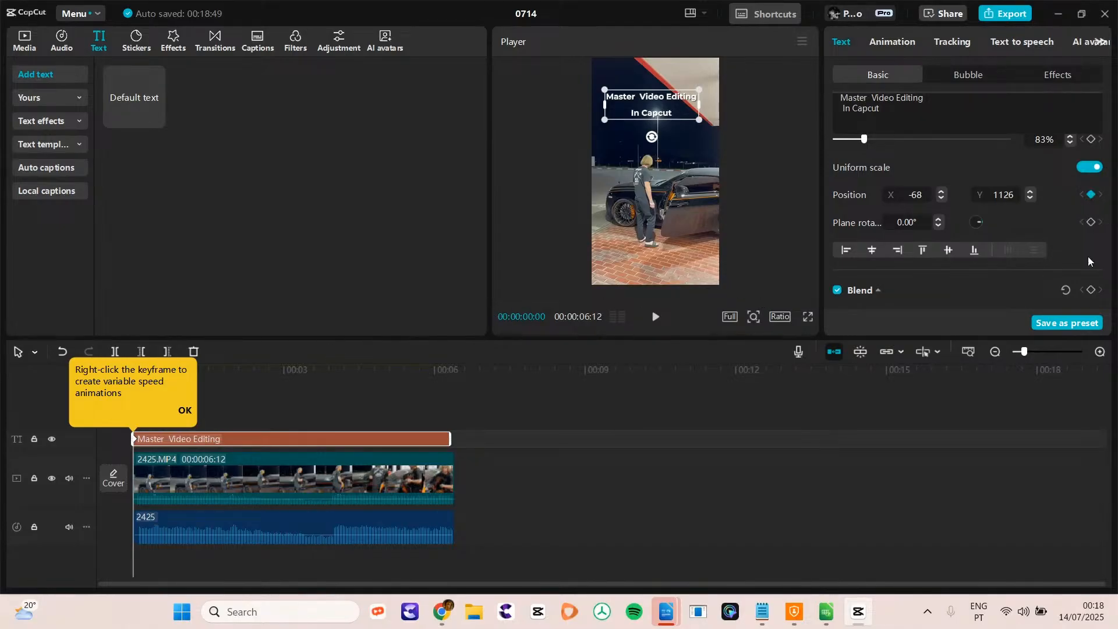
click(1090, 196)
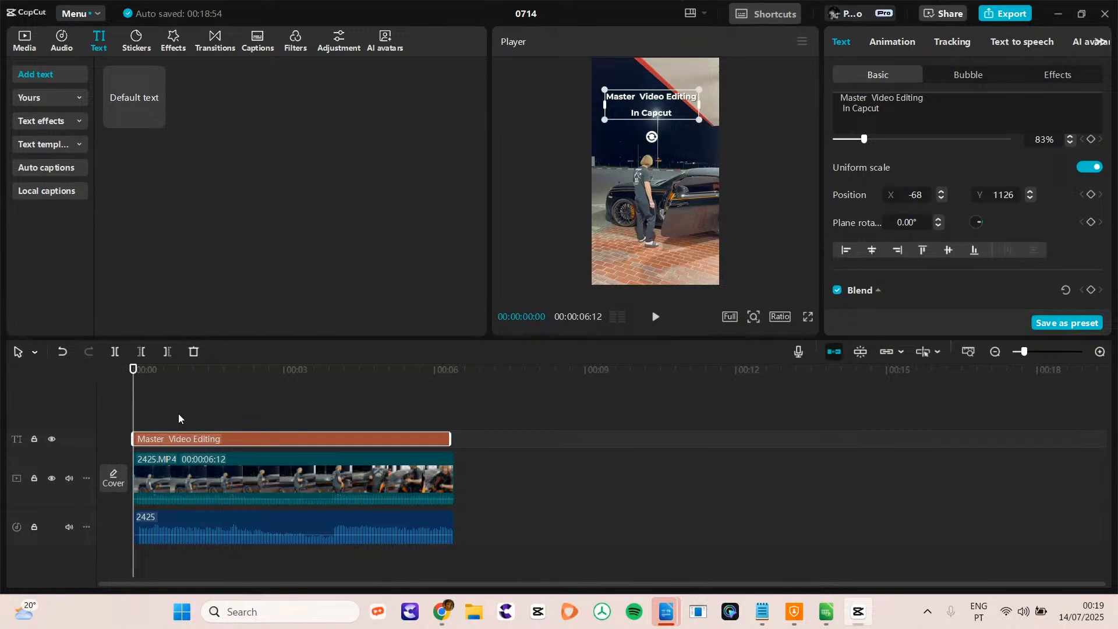
- Move the playhead to 00:00:01:15 and set the title's opacity to 100%
click(208, 368)
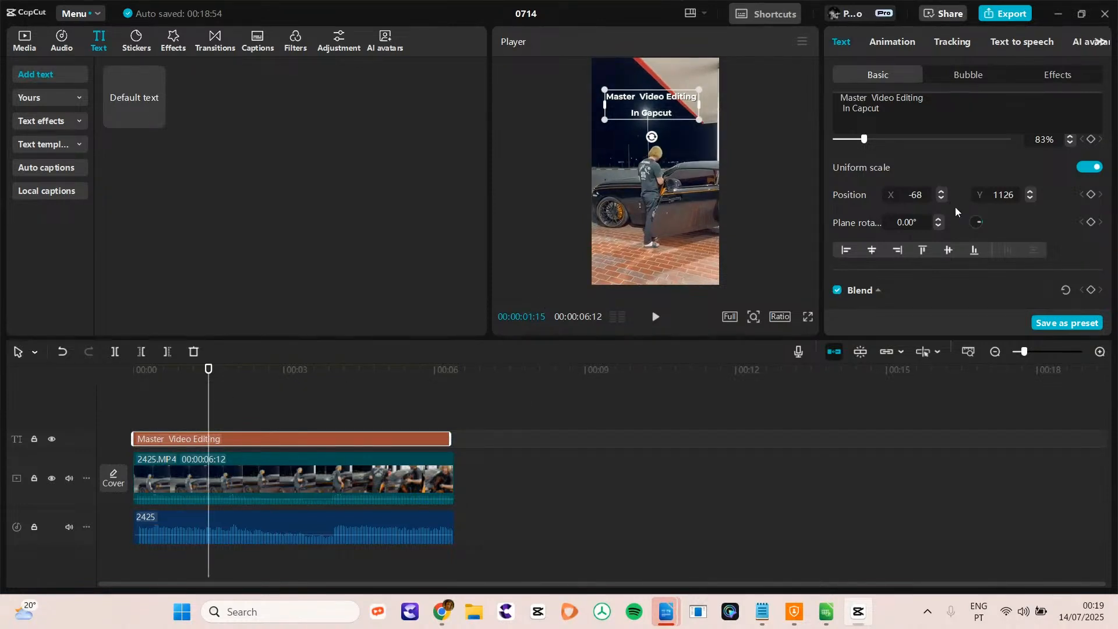
scroll(1110, 198, down, 3)
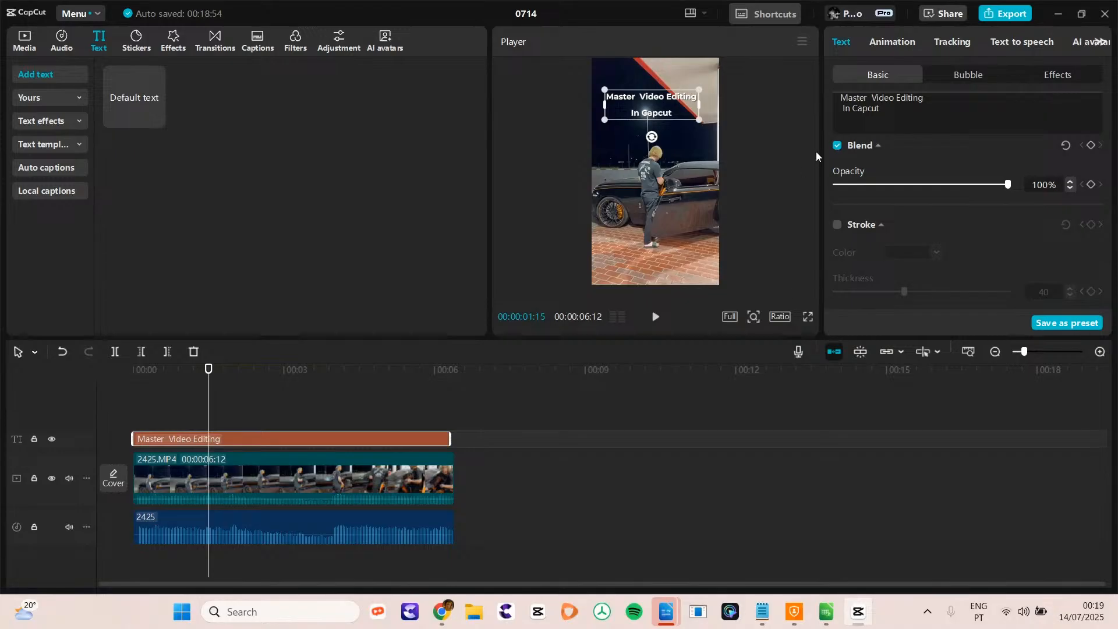
mouse_move(1105, 198)
mouse_down()
mouse_move(1105, 169)
mouse_move(1108, 199)
mouse_up()
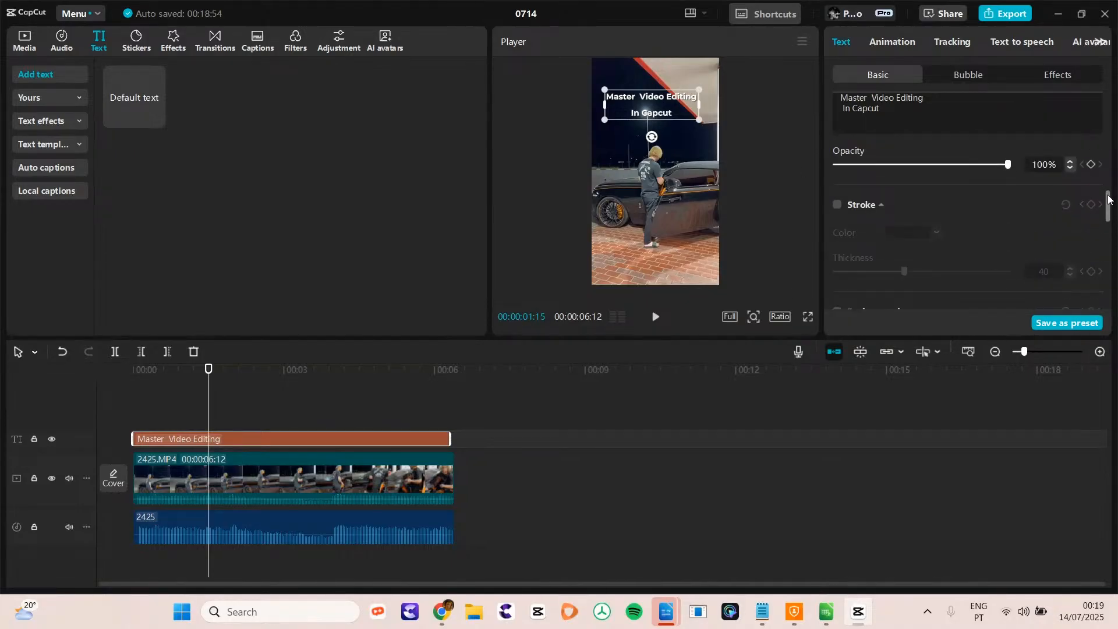
mouse_move(1009, 165)
mouse_down()
mouse_move(893, 162)
mouse_move(1012, 167)
mouse_up()
- Try a yellow F4C70F stroke with thickness 11 on the title, and turn the stroke off again
click(839, 207)
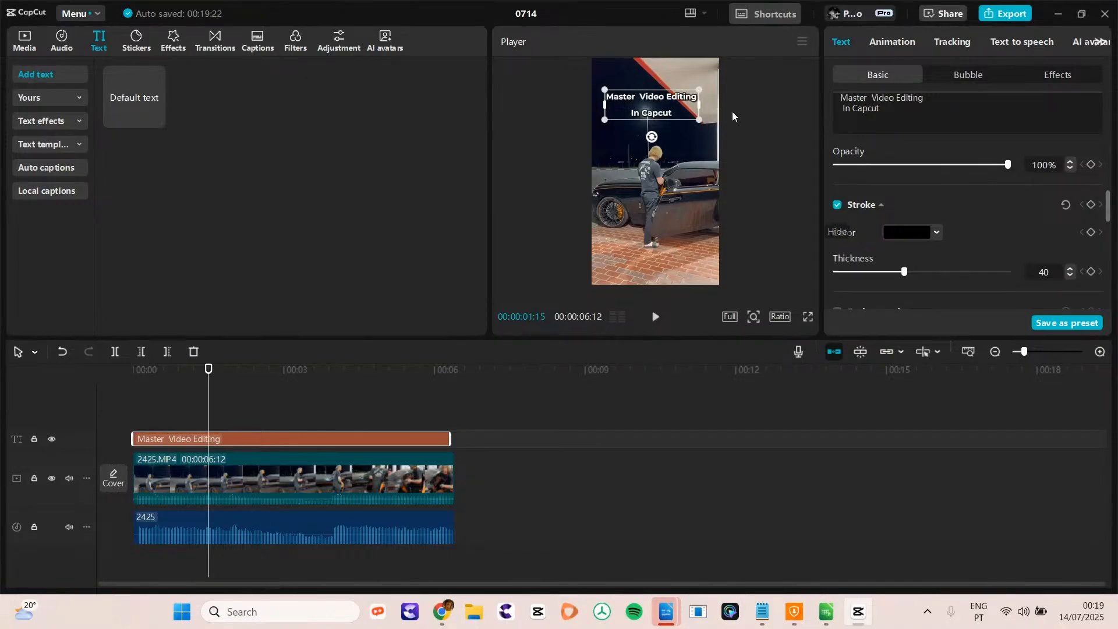
click(909, 236)
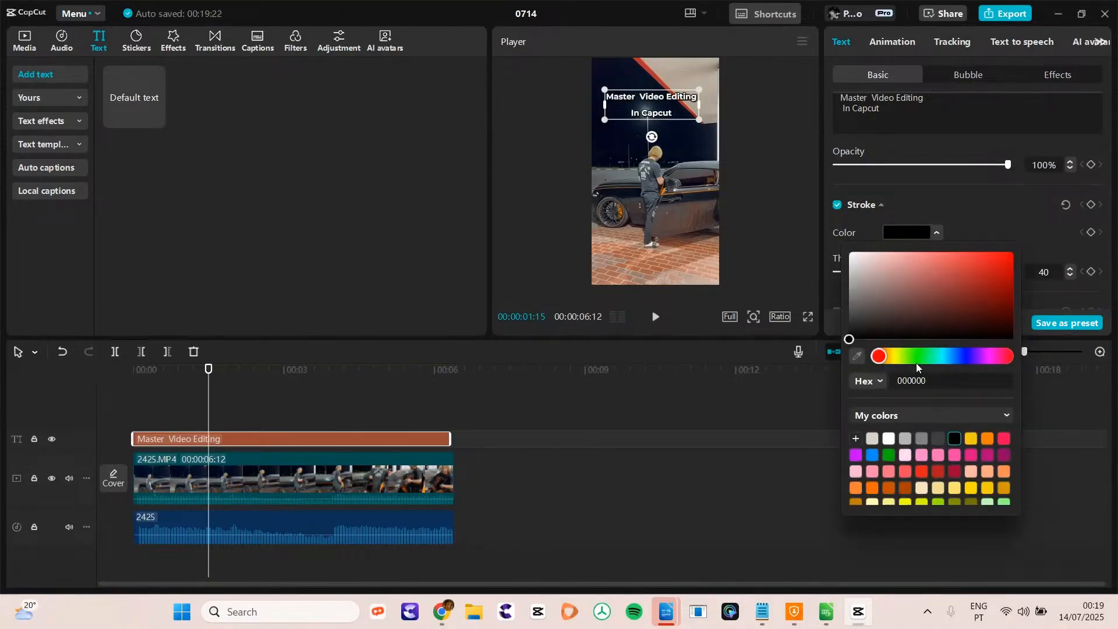
click(968, 438)
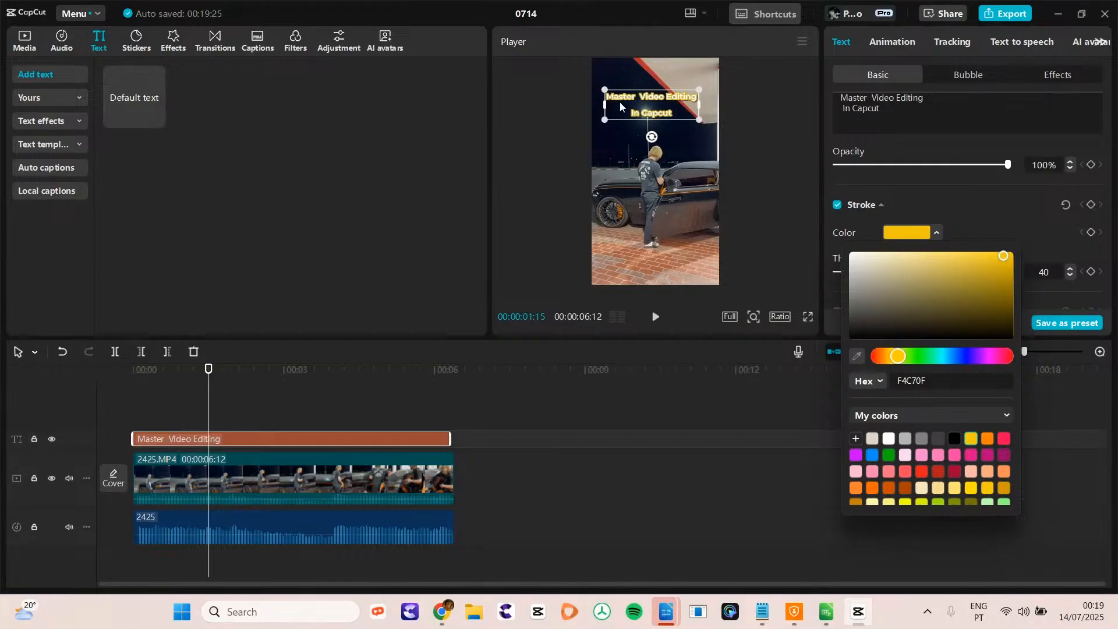
click(1013, 201)
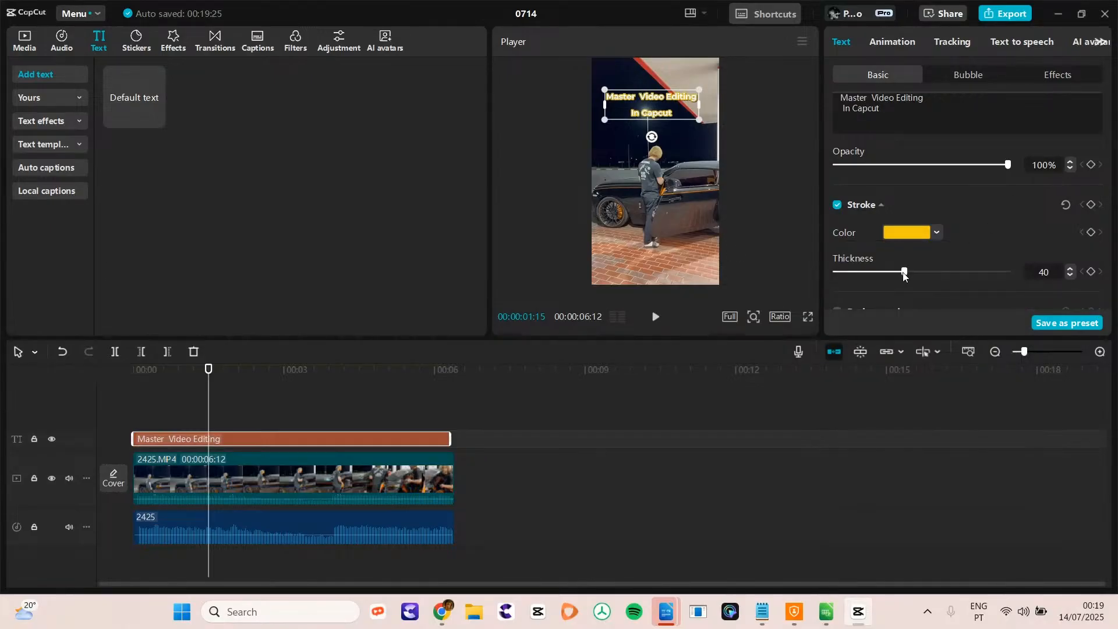
mouse_move(898, 273)
mouse_down()
mouse_move(853, 272)
mouse_move(1049, 270)
mouse_move(854, 280)
mouse_up()
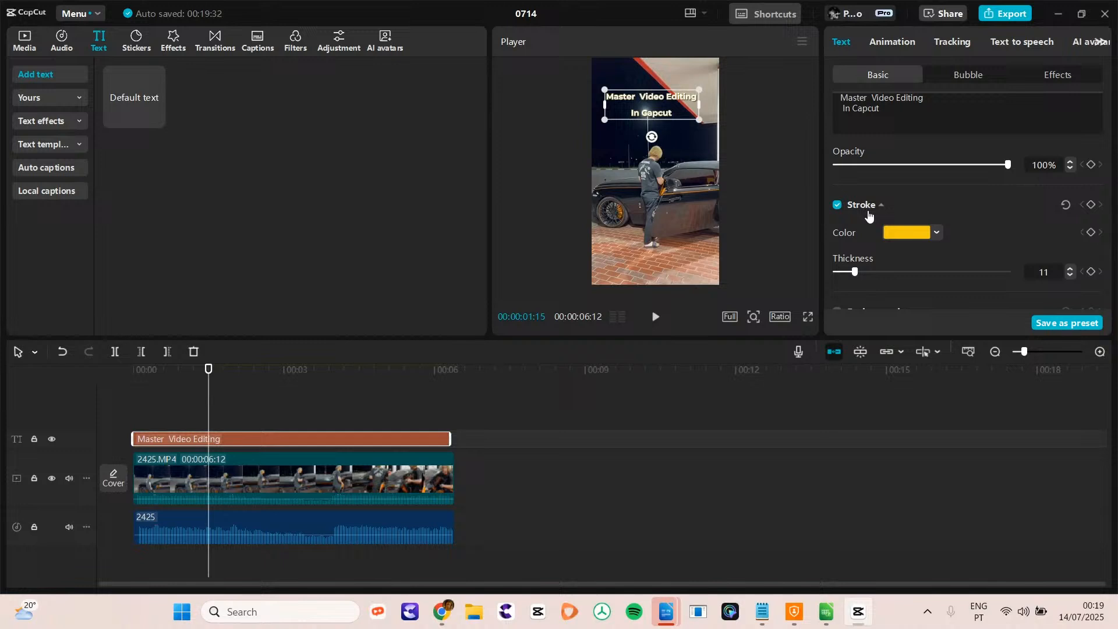
click(838, 205)
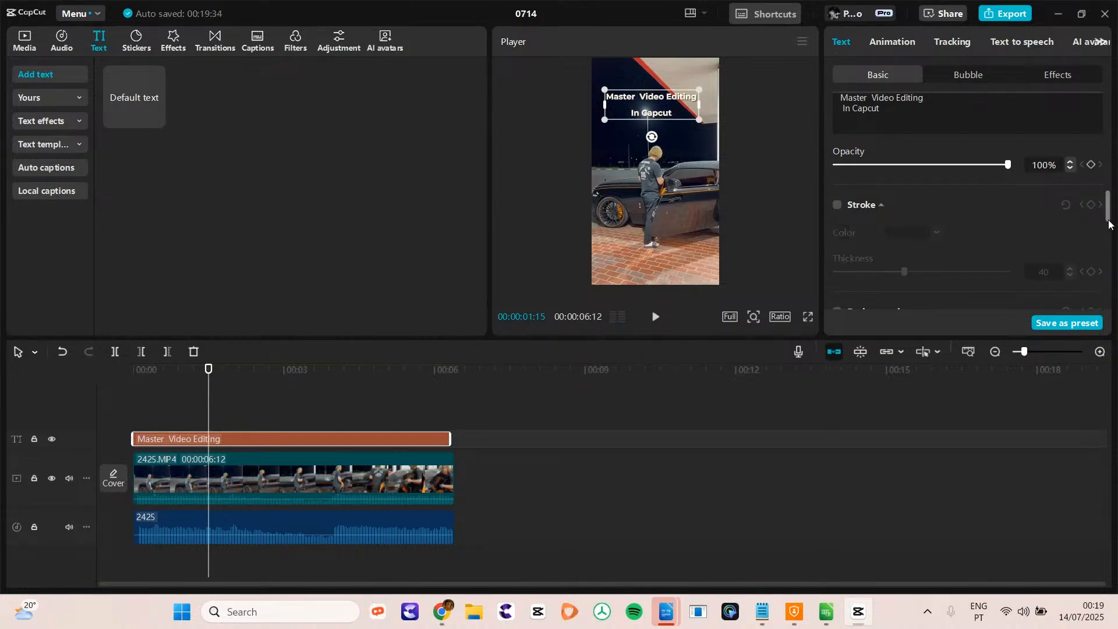
- Turn on the title's background and apply the preset style with black text on a white background
drag(1107, 219, 1114, 239)
click(837, 152)
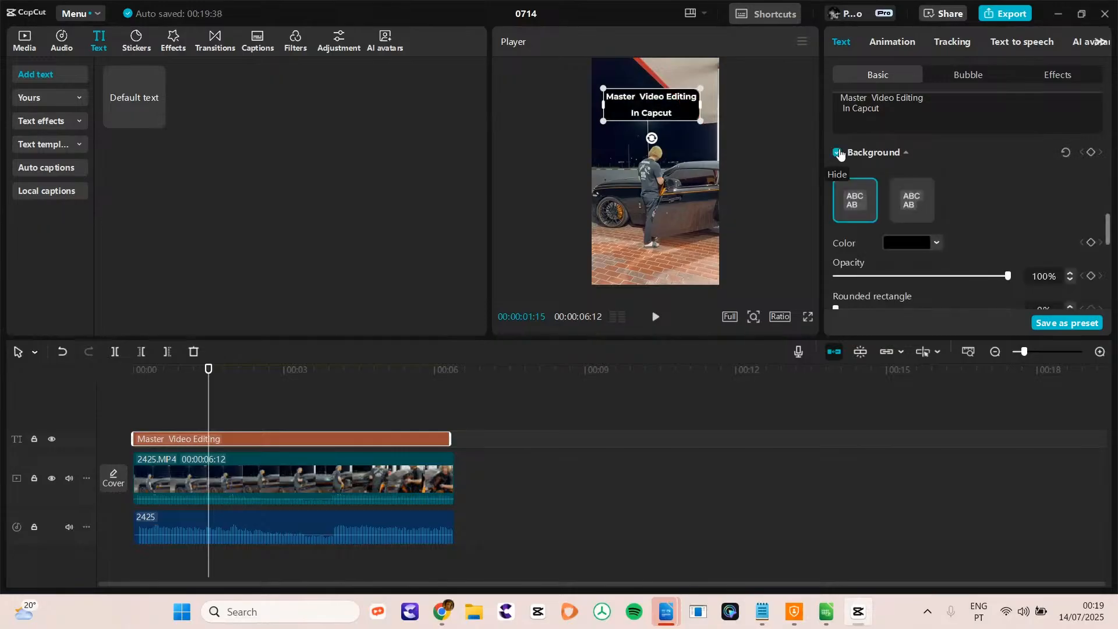
scroll(874, 216, up, 5)
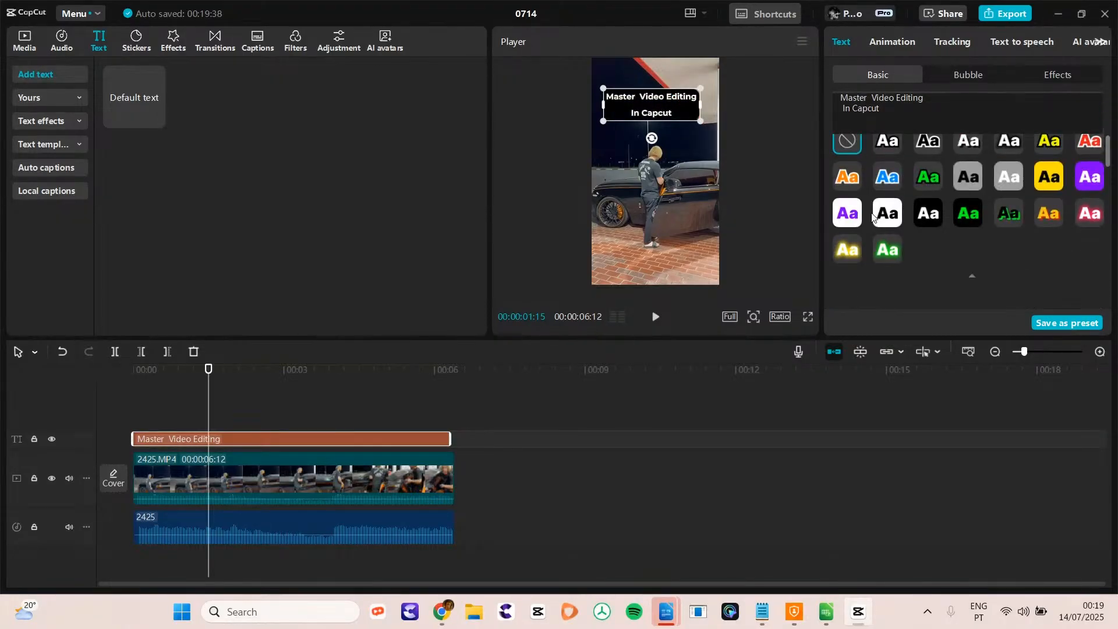
click(880, 216)
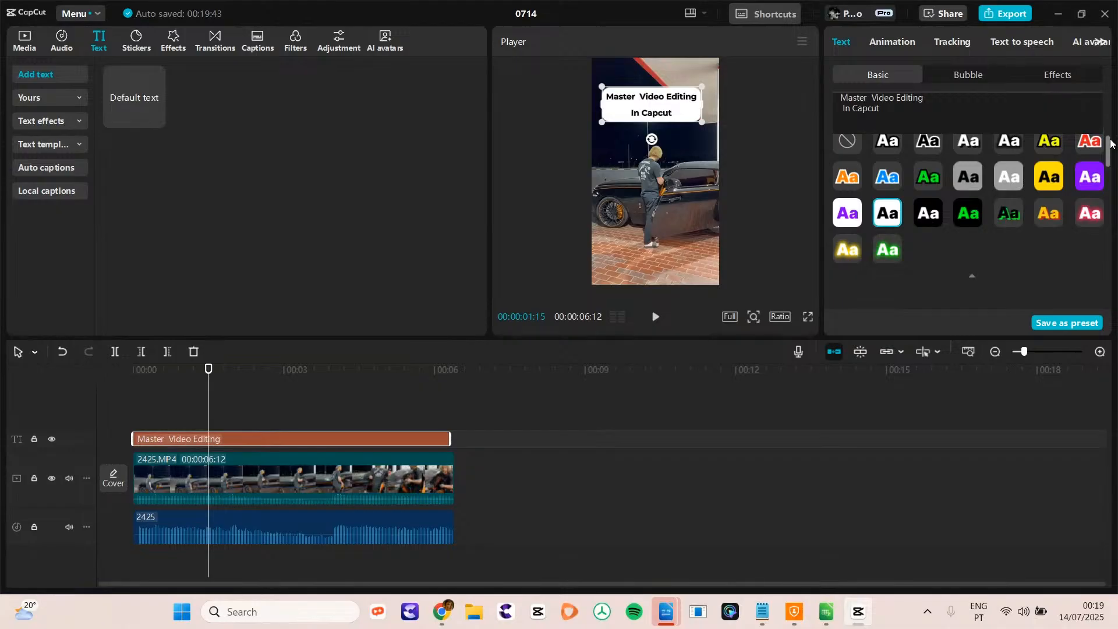
- Change the title's background color to beige DED4C6
drag(1111, 143, 1109, 236)
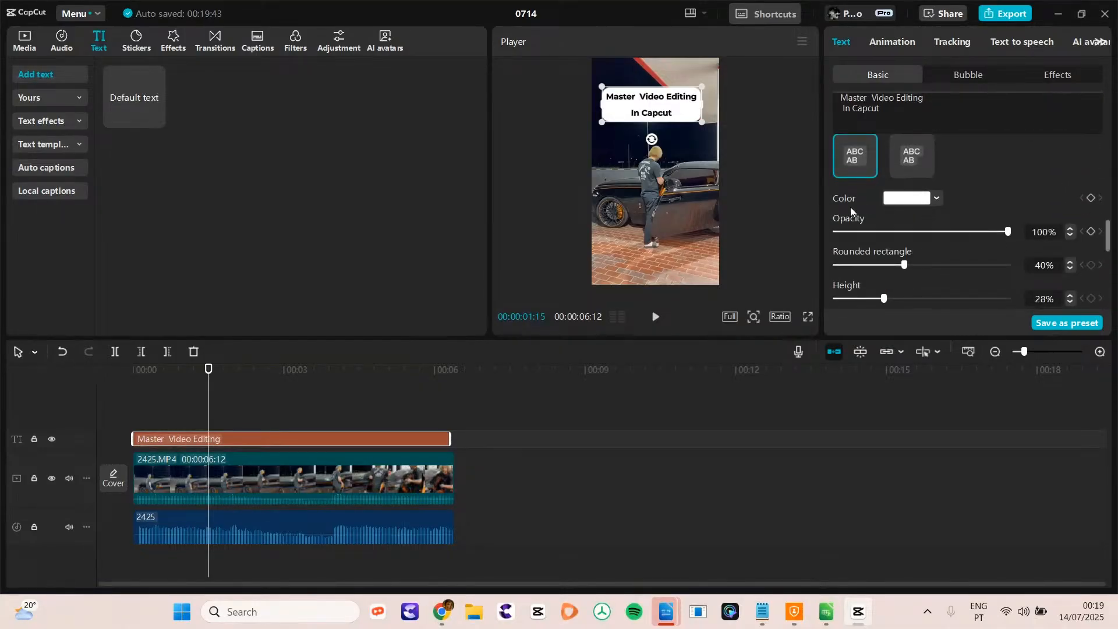
click(937, 199)
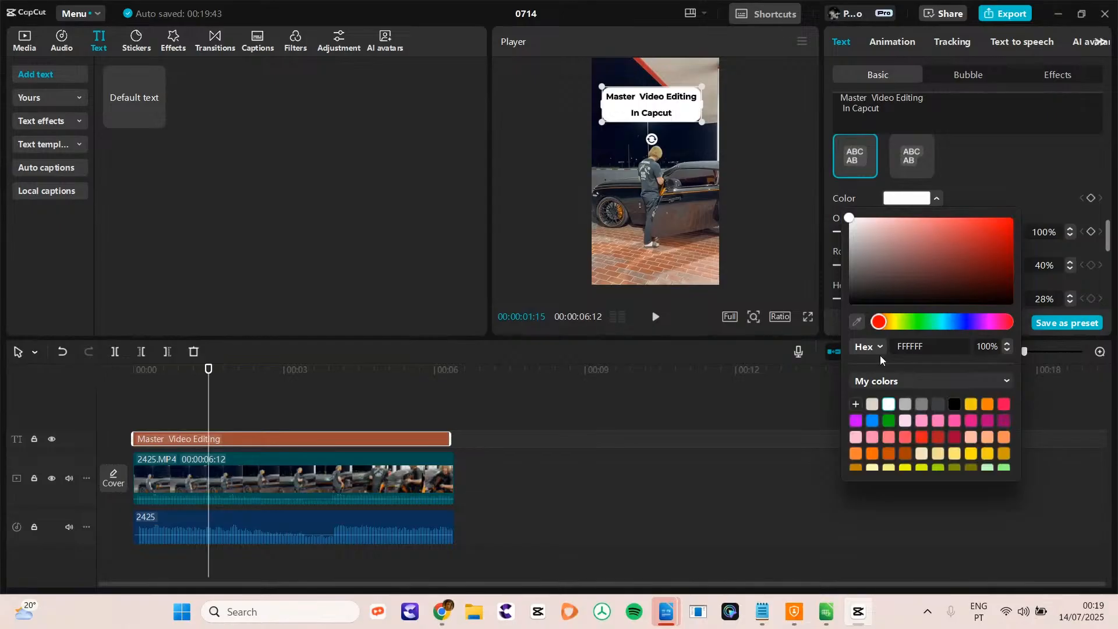
click(870, 406)
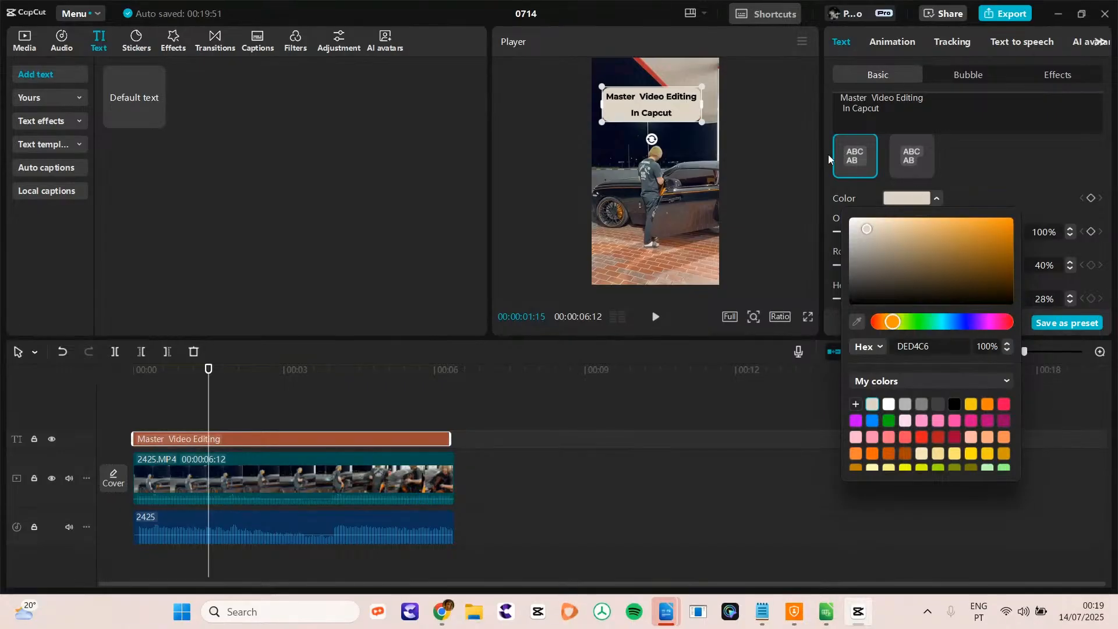
- Add the line "Master video editing in CapCut" below "In Capcut" in the title text
click(888, 112)
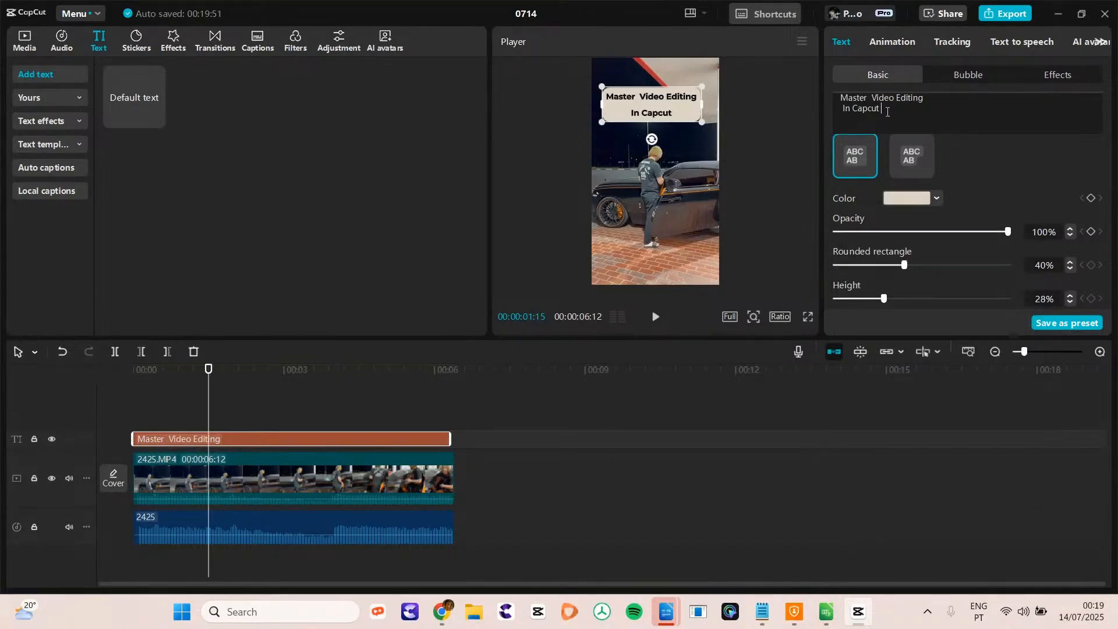
key(Return)
text(Master  video editing in CapCut)
key(Return)
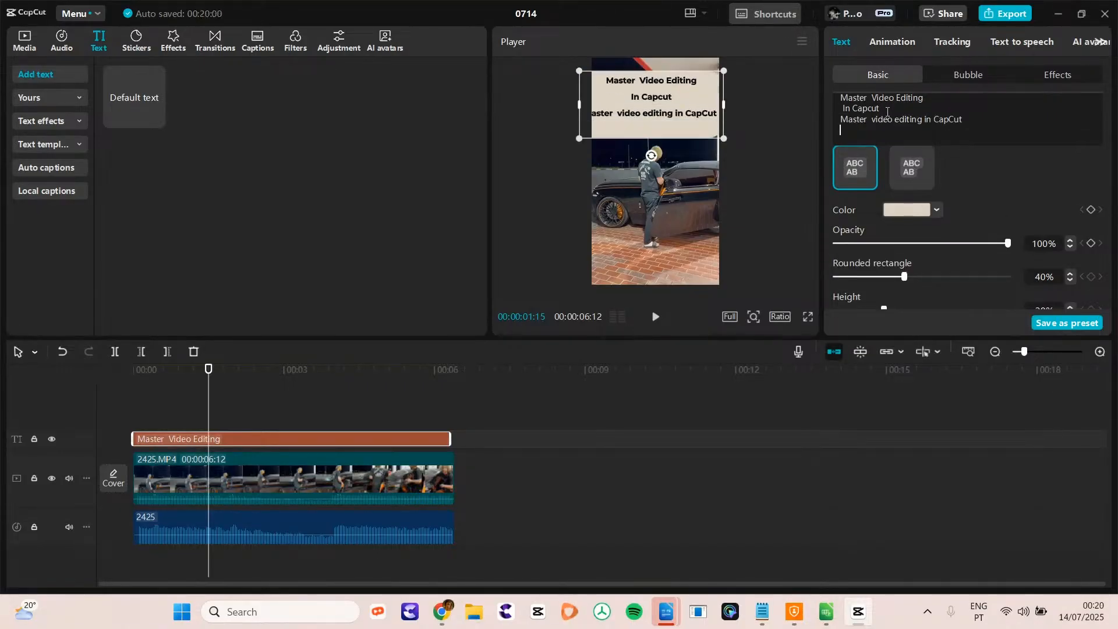
- Split the title clip at 00:00:01:15 and insert "Master video editing in CapCut" as the first line of the second part
key(ctrl+b)
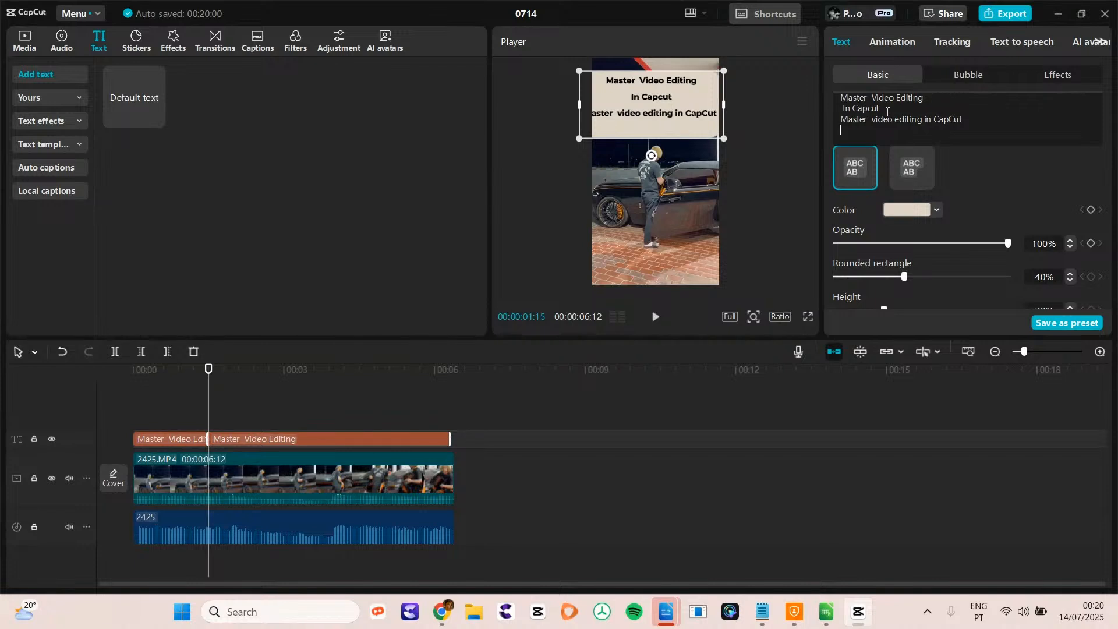
text(Master  video editing in CapCut)
key(Return)
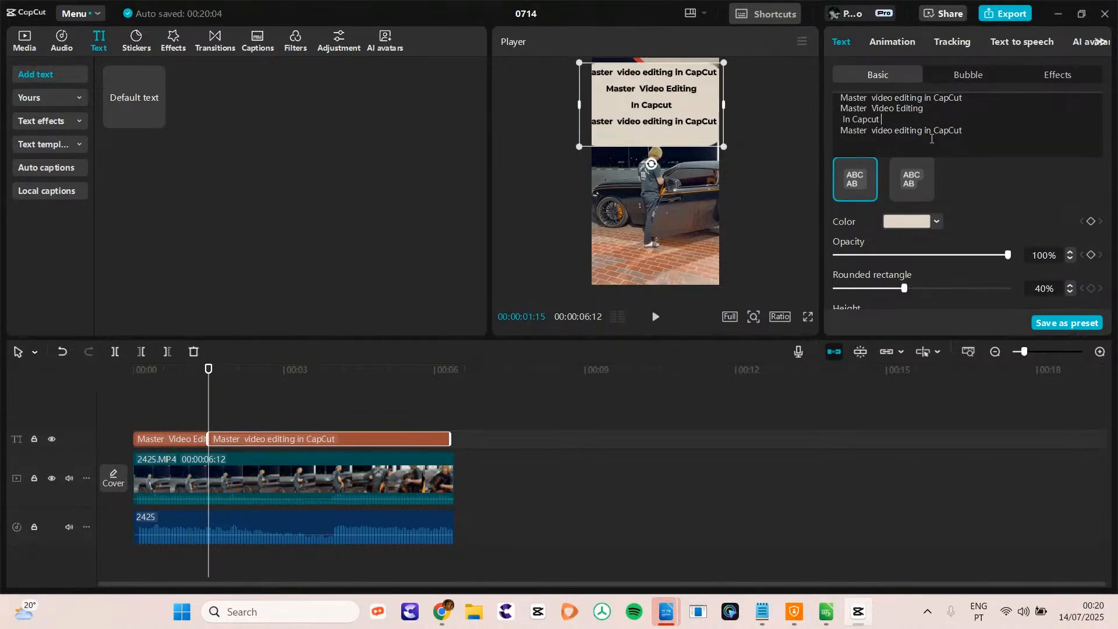
- Break the title's last line before "in CapCut" and shrink the title so it fits within the video frame
key(Return)
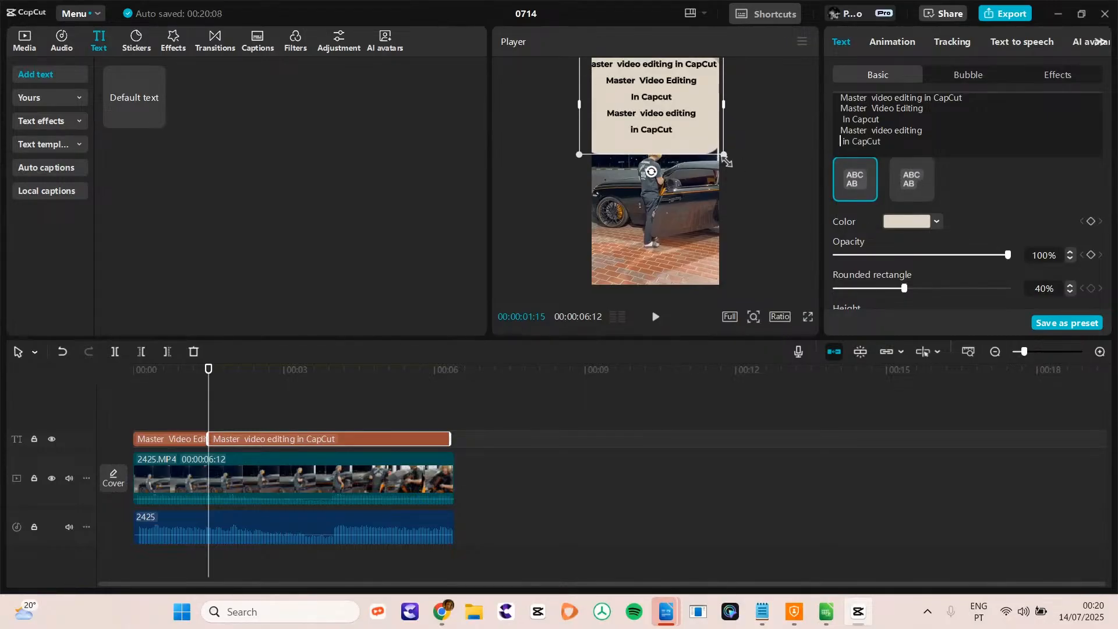
drag(724, 155, 702, 140)
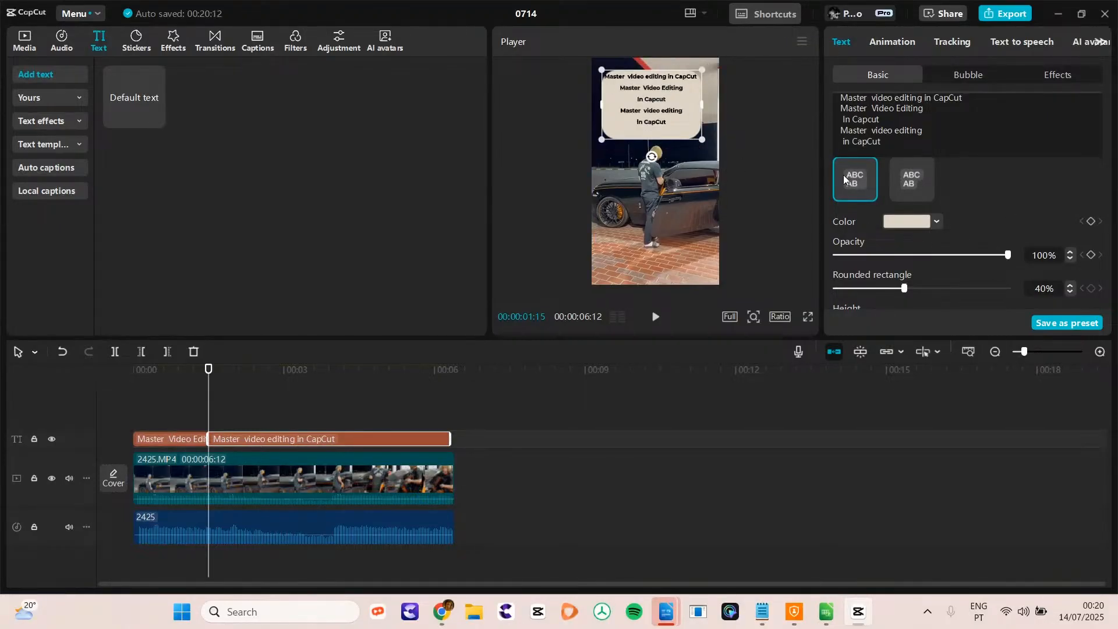
- Switch the title's background to the separate per-line style, enlarge the title slightly and move it a little lower in the frame
click(908, 183)
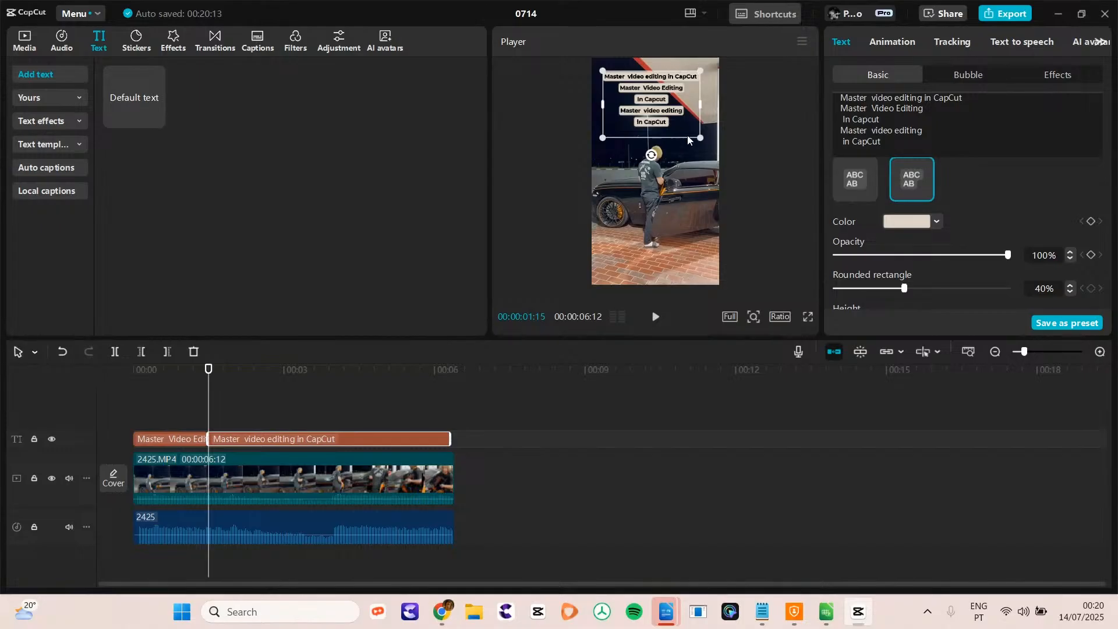
drag(705, 142, 708, 145)
mouse_move(635, 101)
mouse_down()
mouse_move(638, 123)
mouse_move(632, 111)
mouse_up()
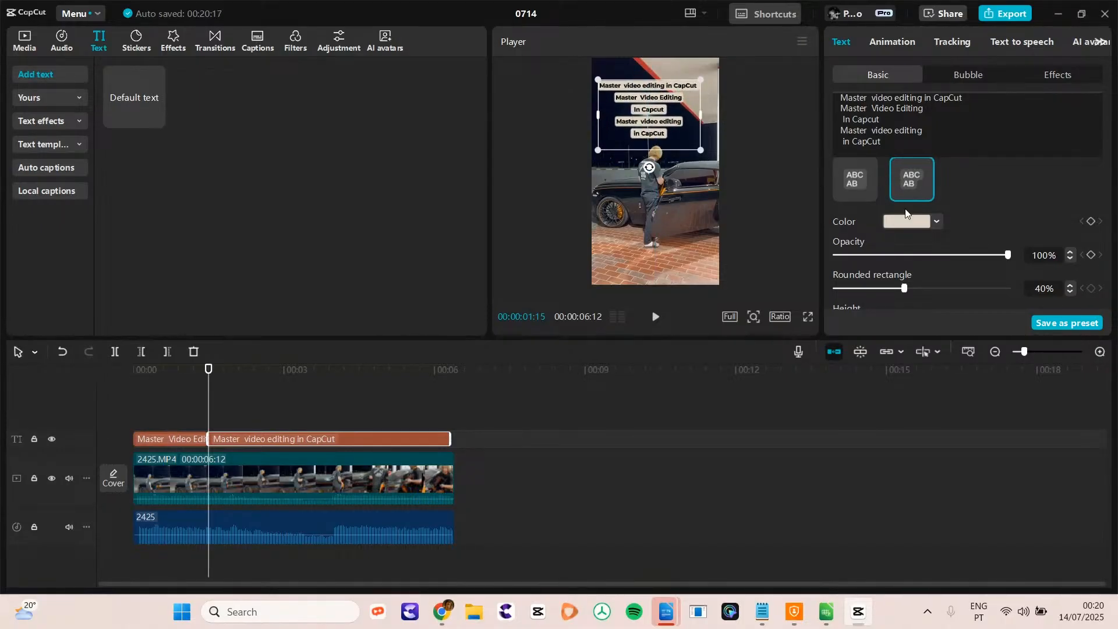
- Set the title's line spacing to 17
drag(1109, 244, 1107, 212)
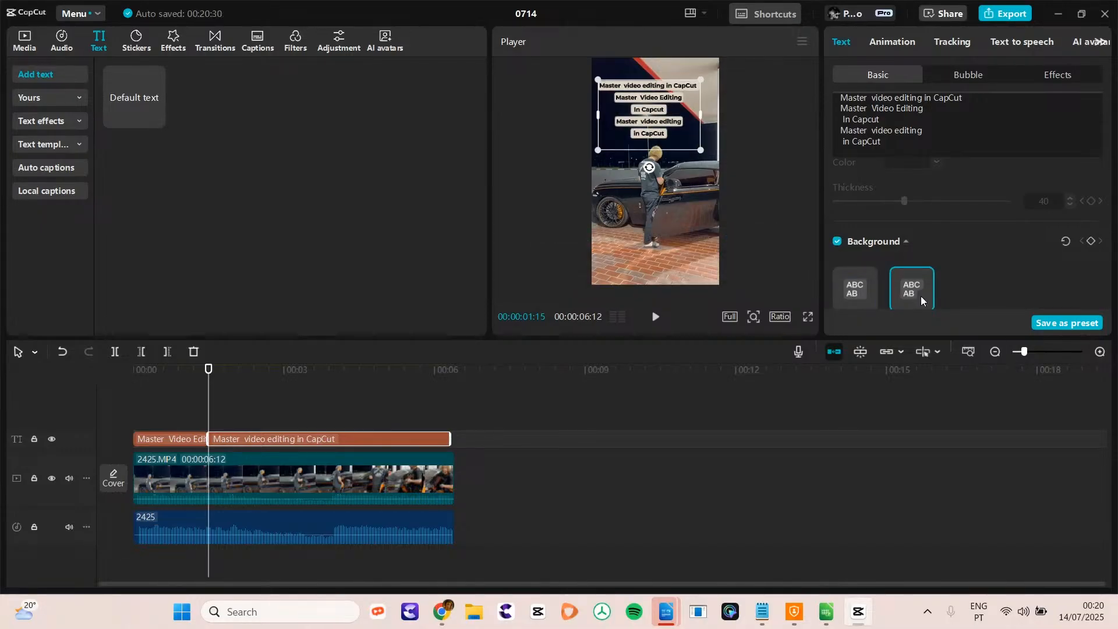
drag(1109, 221, 1110, 133)
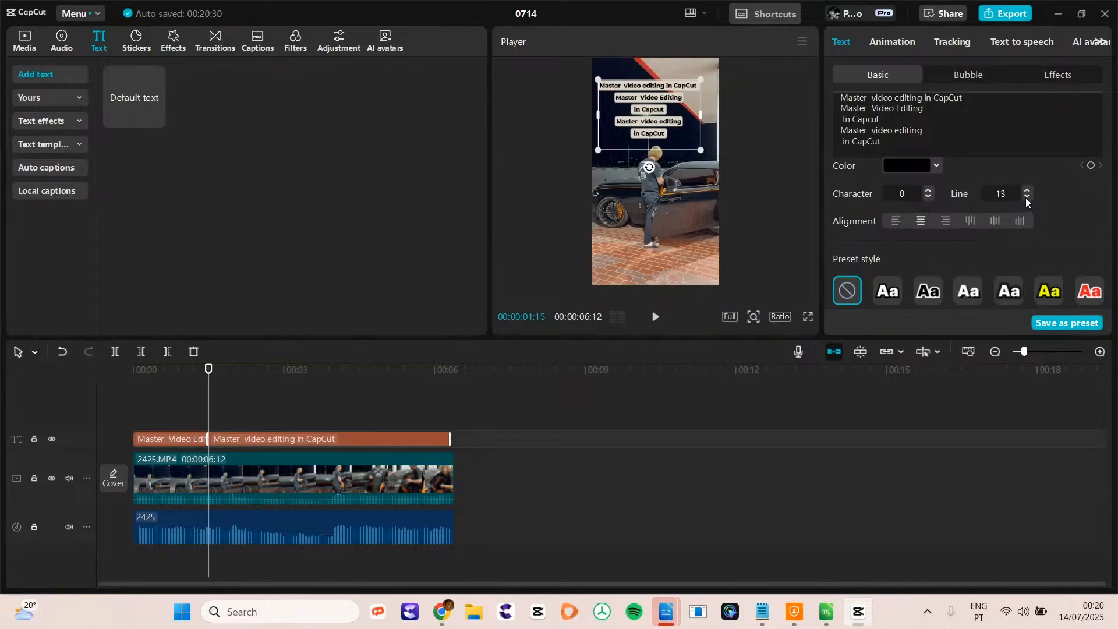
drag(1026, 197, 1027, 187)
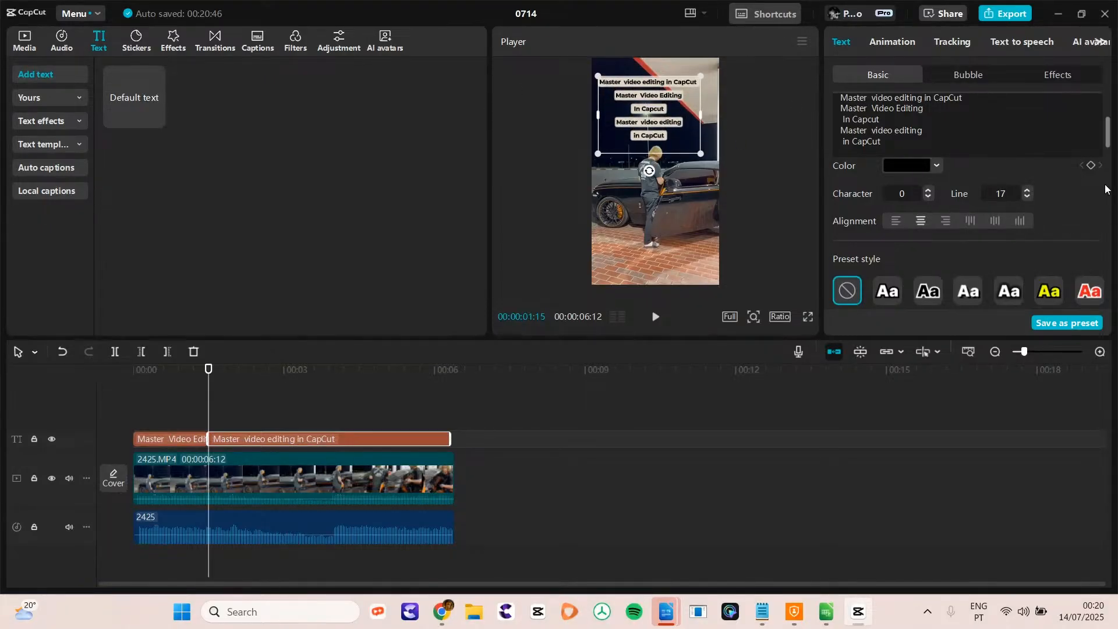
- Switch the title's background to the single-block style and shrink the title to about two thirds of its size
scroll(1107, 145, down, 1)
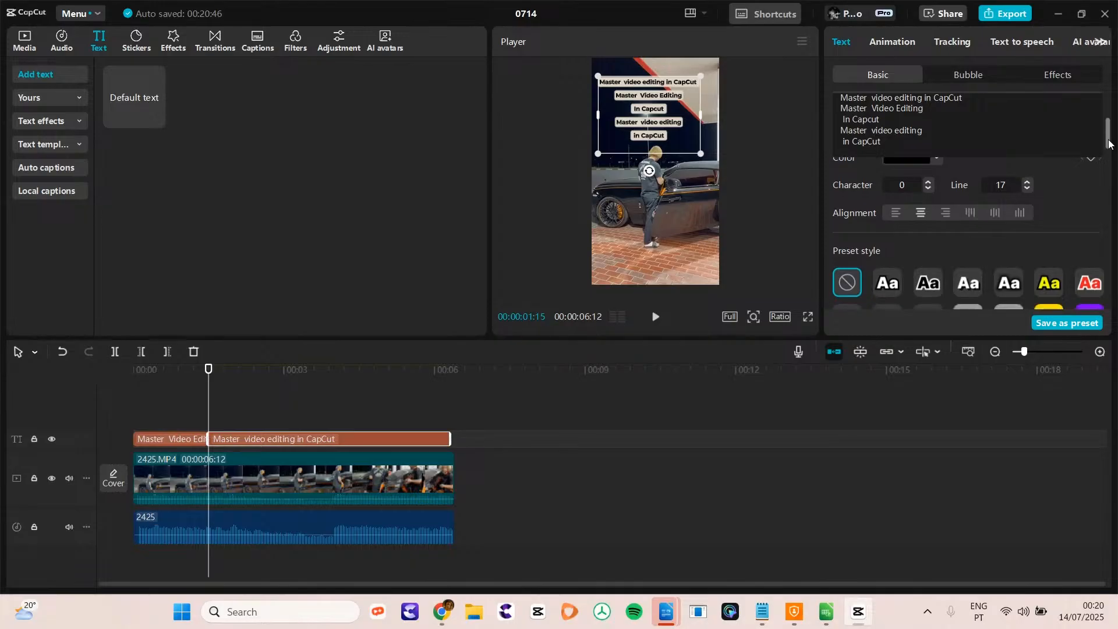
scroll(1107, 140, up, 1)
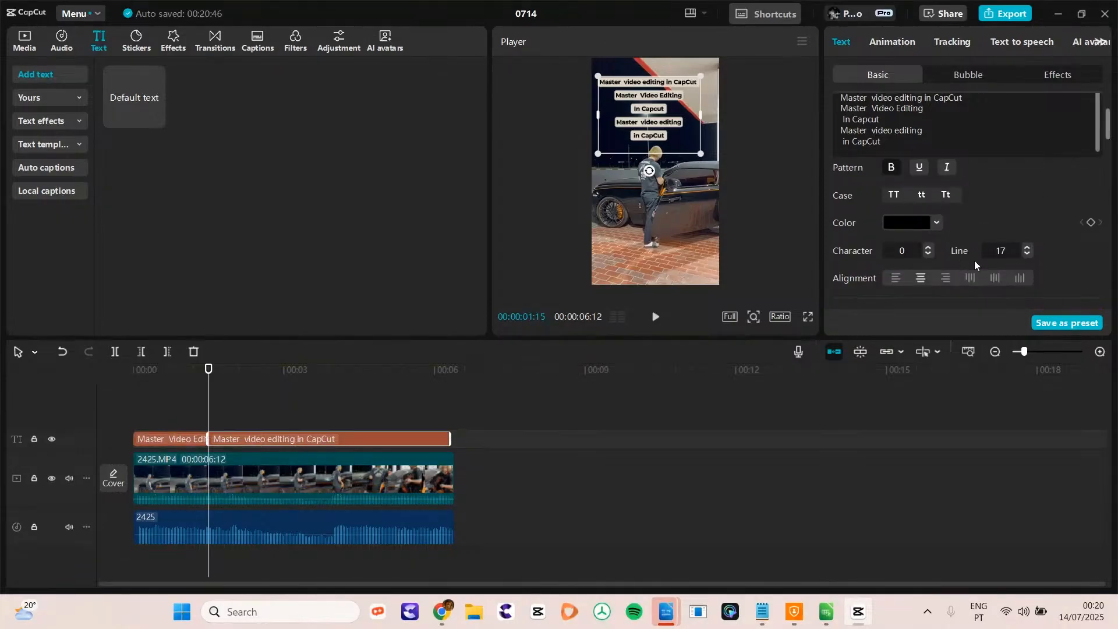
scroll(1099, 134, down, 5)
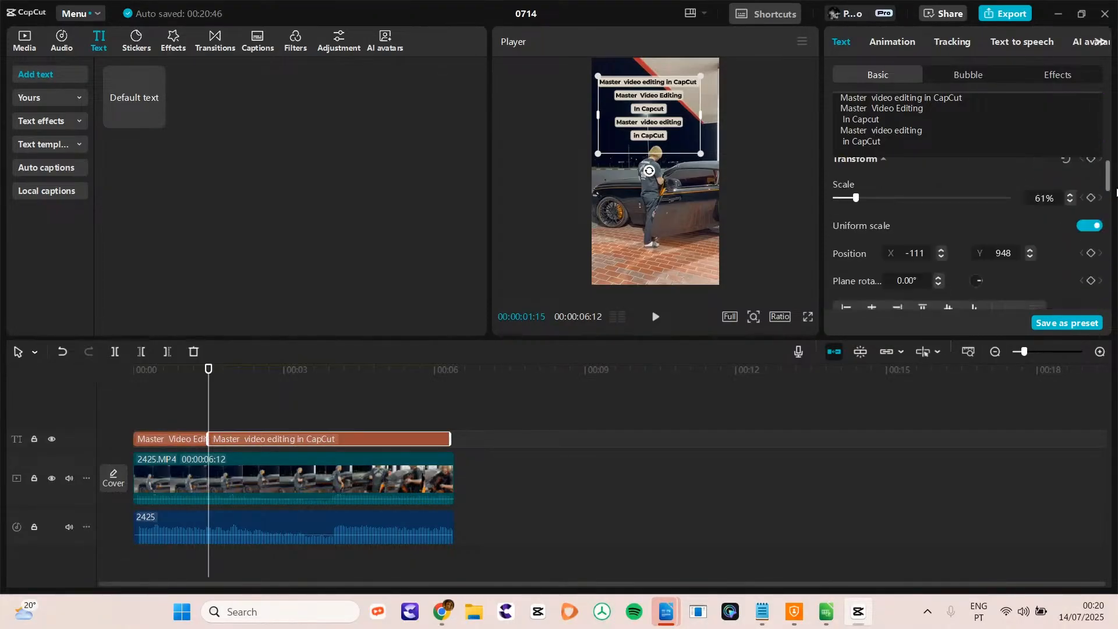
scroll(900, 255, down, 3)
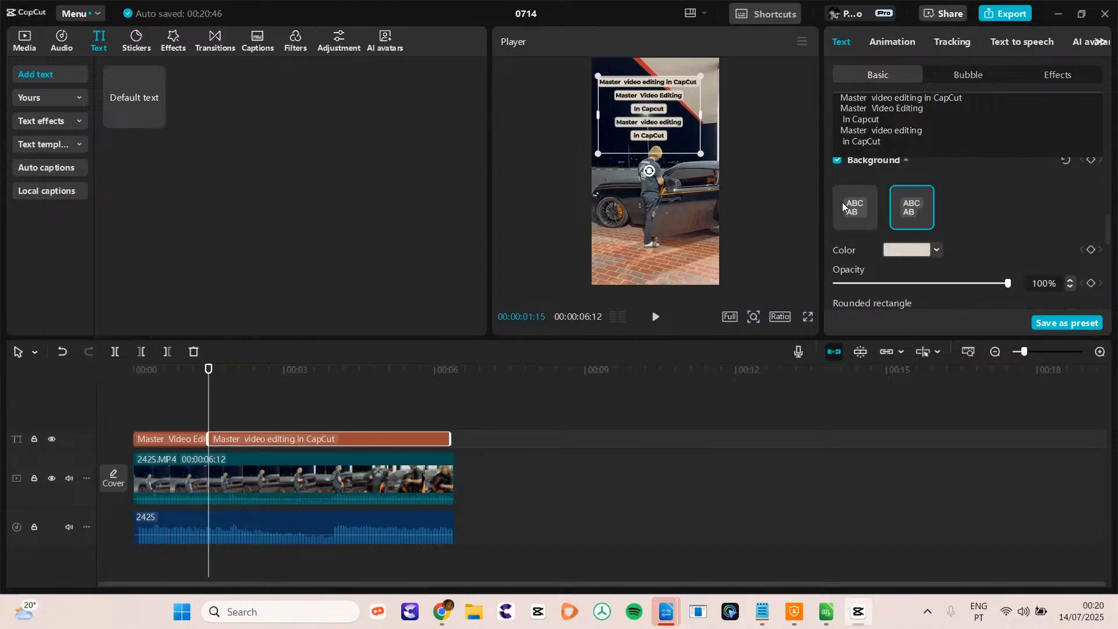
click(849, 209)
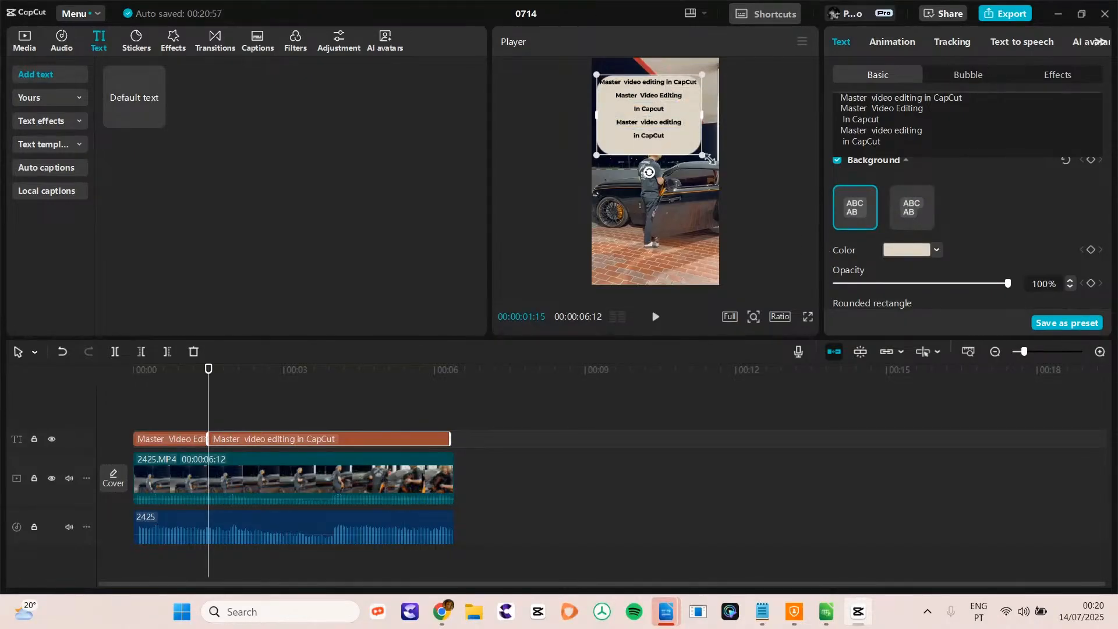
drag(706, 158, 683, 141)
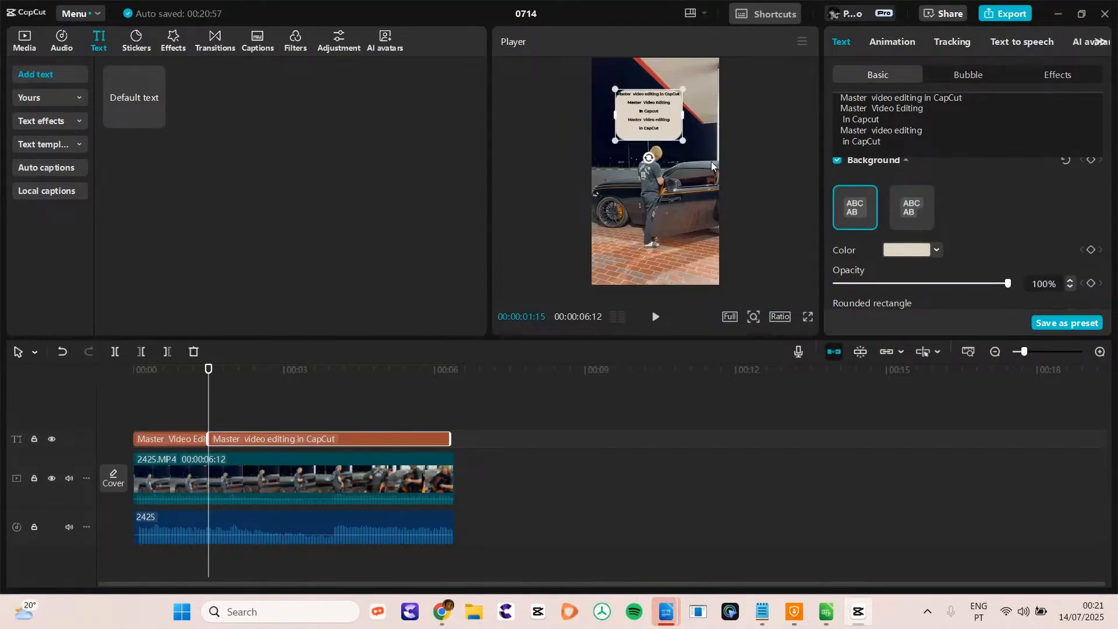
- Try the per-line background style, return to the single block and set its rounded rectangle value to 0%
click(907, 207)
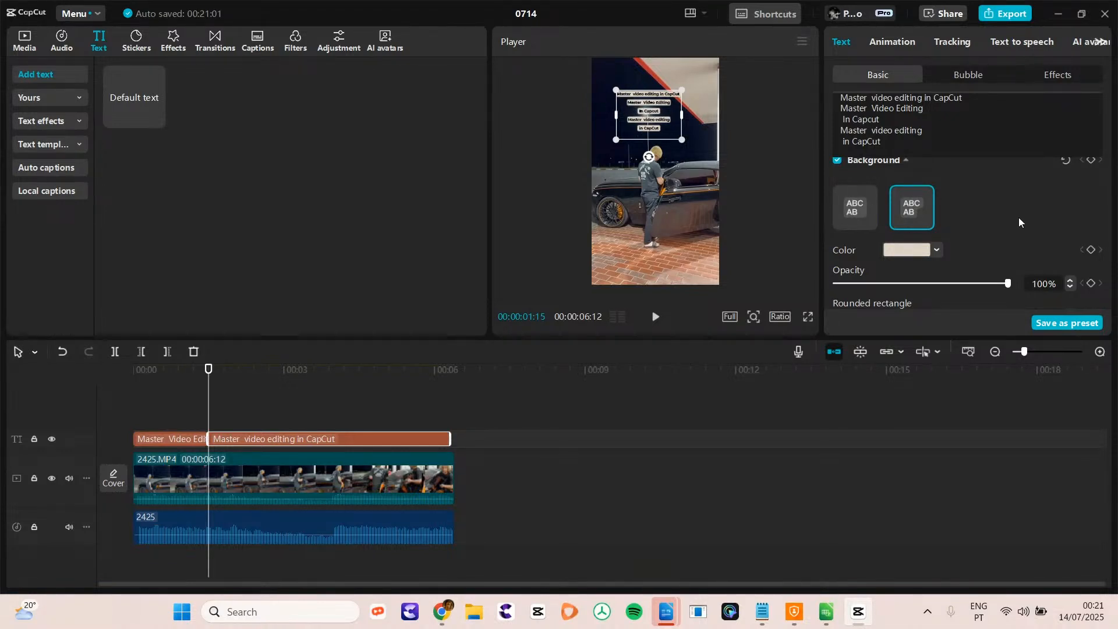
drag(1112, 224, 1113, 237)
scroll(871, 256, down, 1)
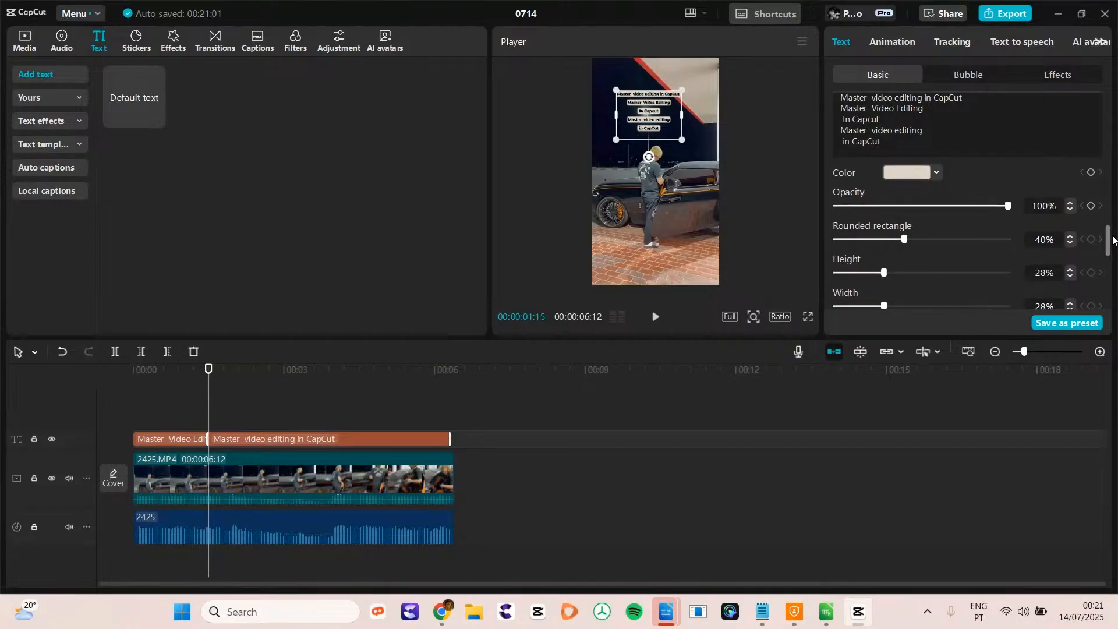
mouse_move(1008, 194)
mouse_down()
mouse_move(875, 193)
mouse_move(1009, 193)
mouse_up()
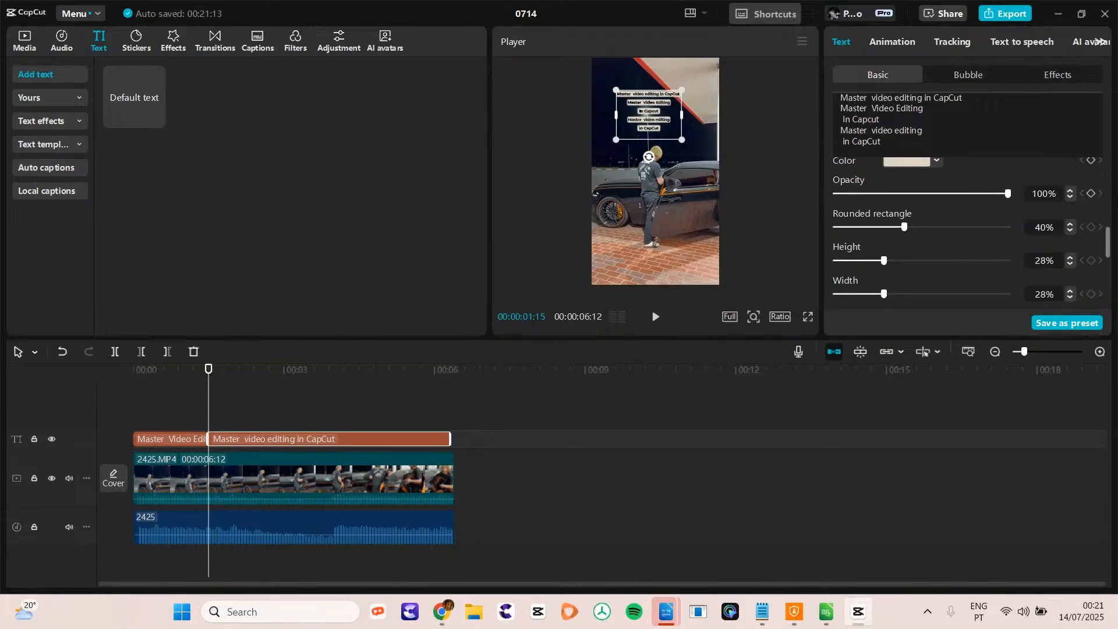
scroll(1108, 241, up, 2)
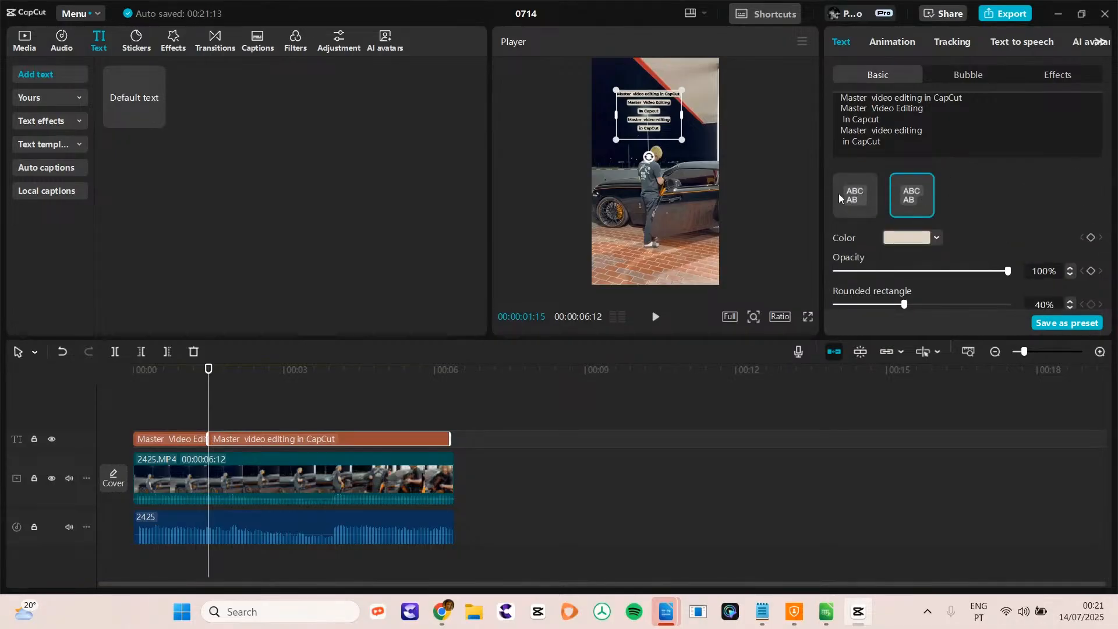
drag(907, 303, 797, 303)
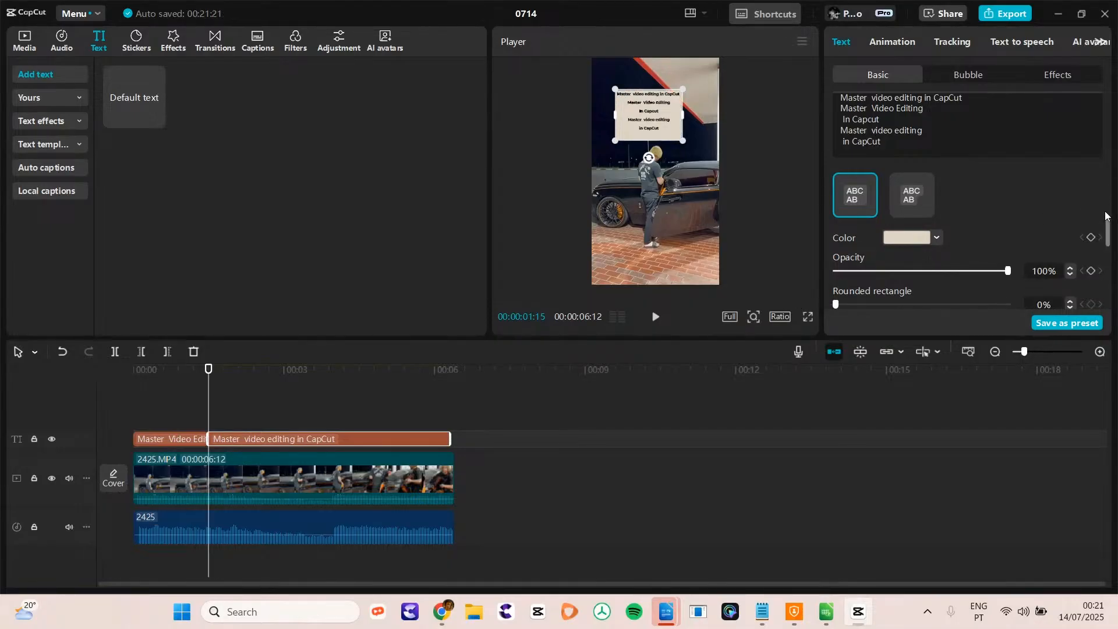
- Delete the empty line at the end of the title text
drag(1108, 235, 1111, 254)
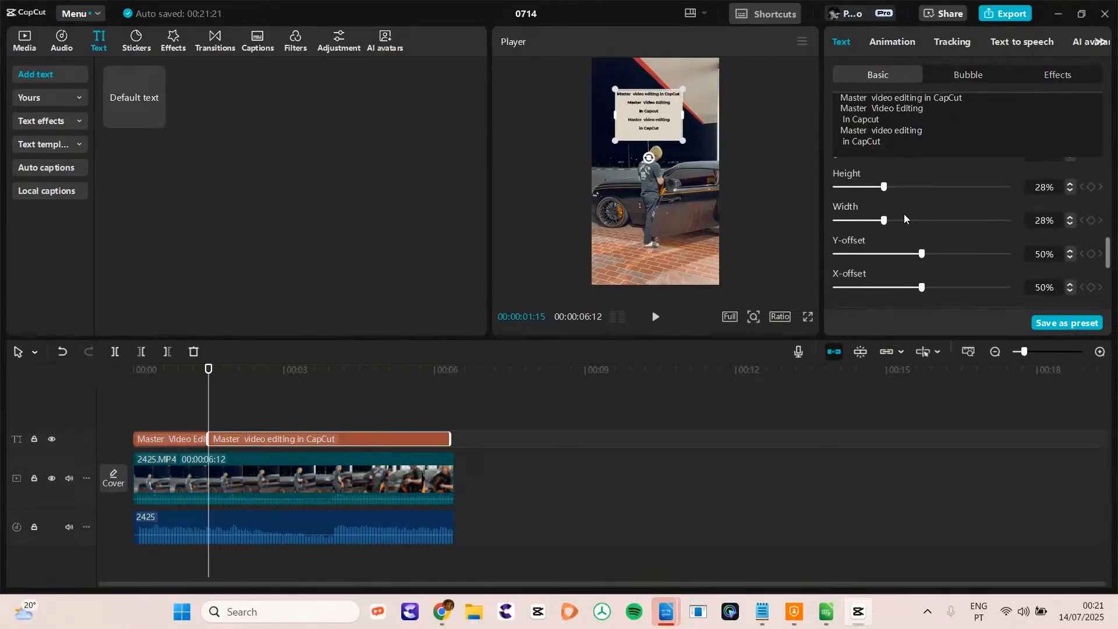
click(926, 147)
key(BackSpace)
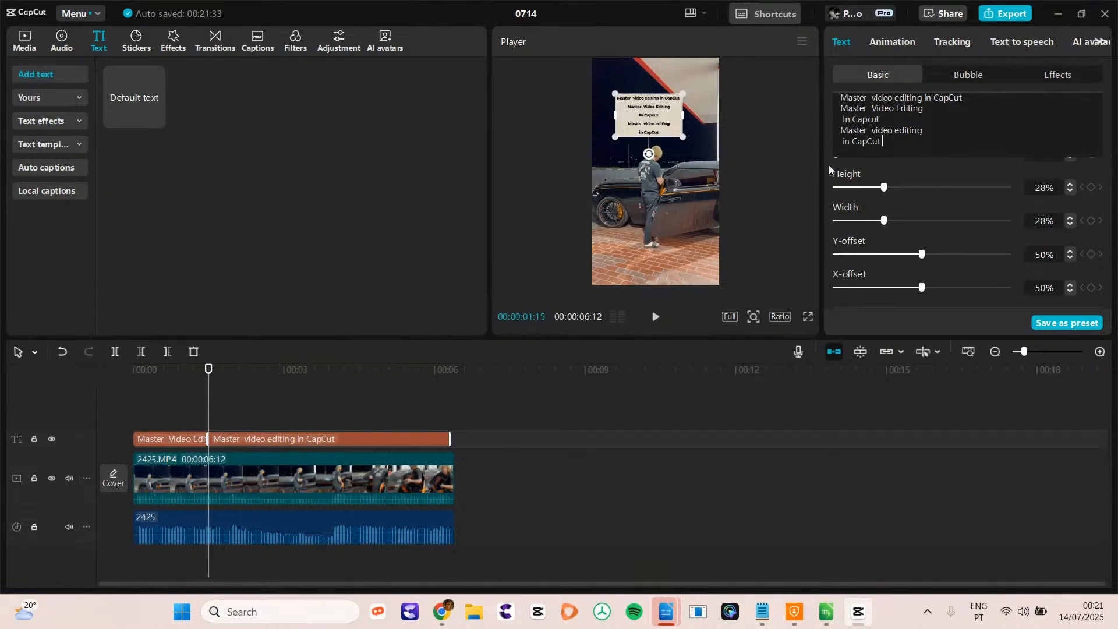
- Try adding five empty lines at the end of the title text to extend its background, and remove them
key(Return)
key(Return)
key(Return)
key(Return)
key(Return)
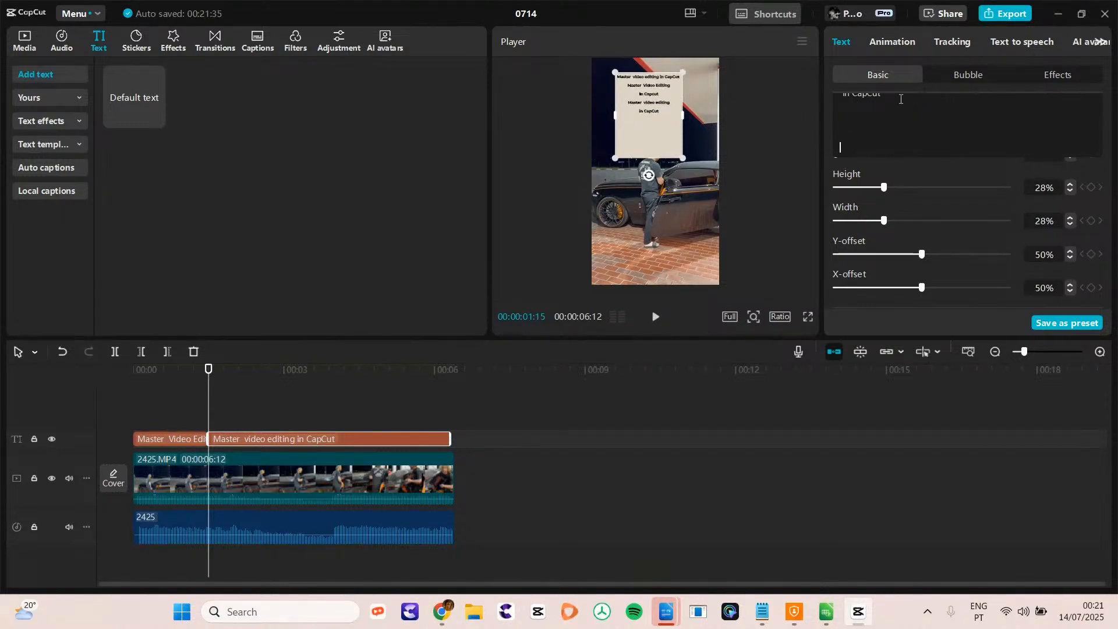
key(BackSpace)
key(BackSpace)
key(BackSpace)
key(BackSpace)
key(BackSpace)
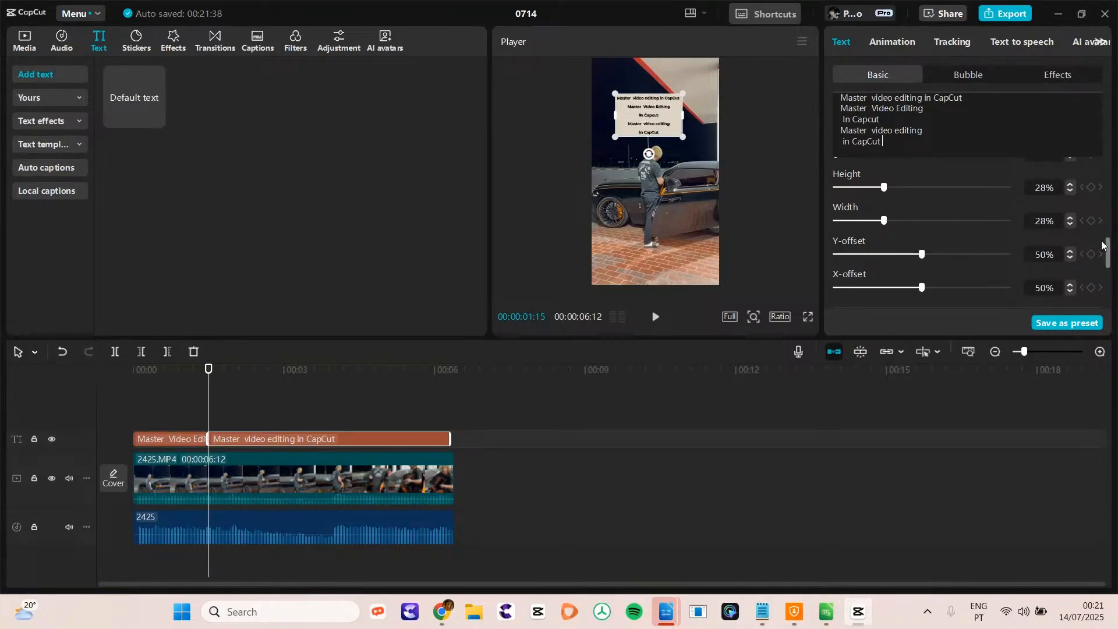
- Try the non-Pro glow style on the title and turn the glow off
drag(1110, 256, 1112, 278)
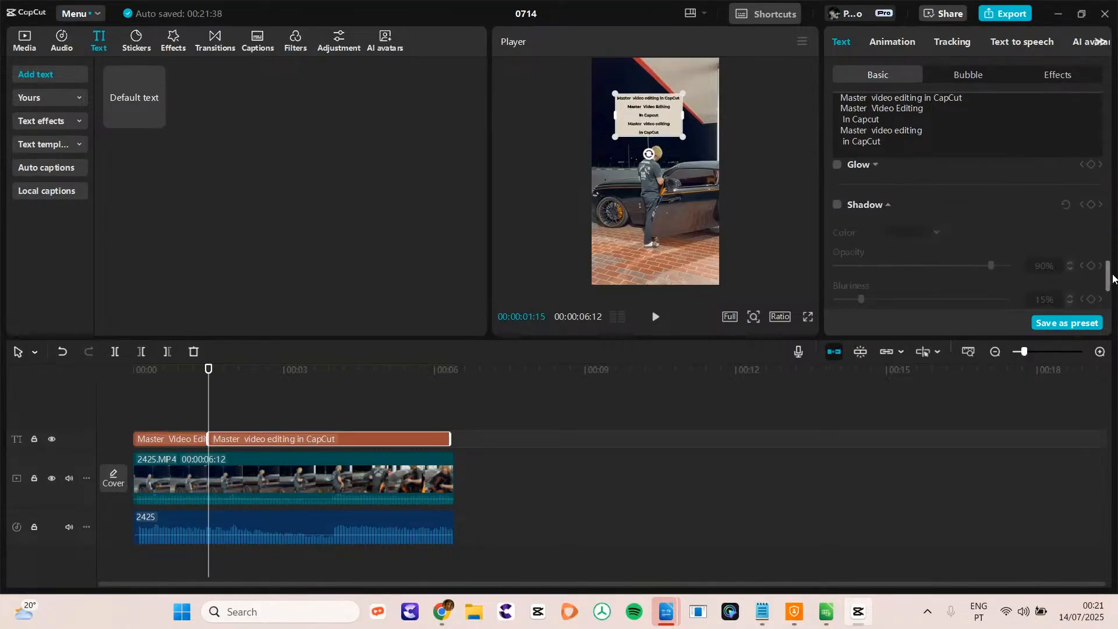
click(838, 166)
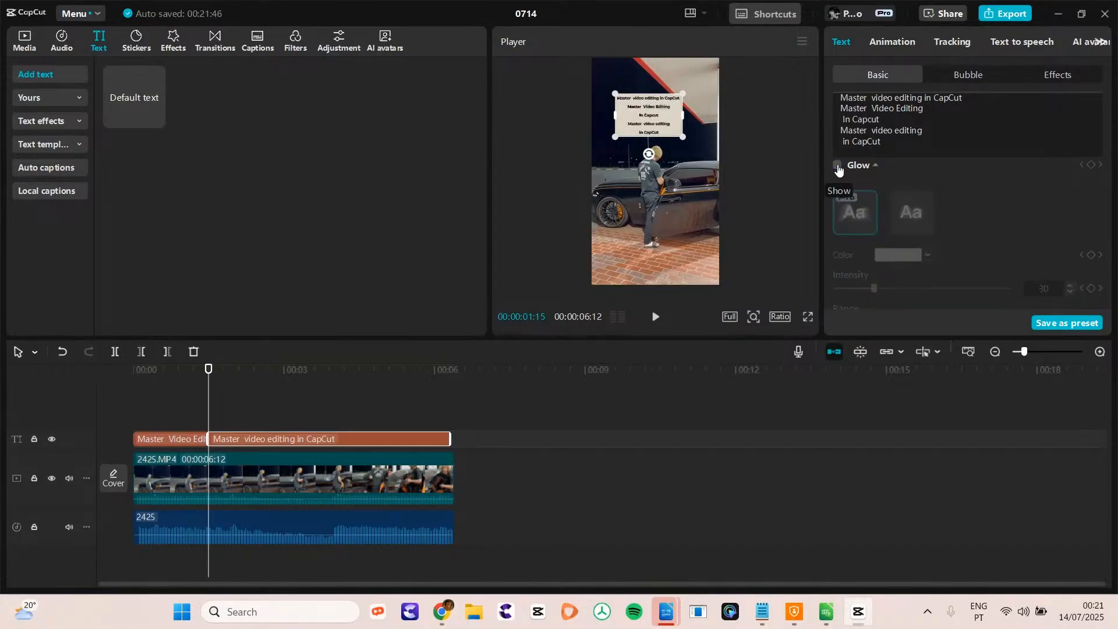
click(900, 213)
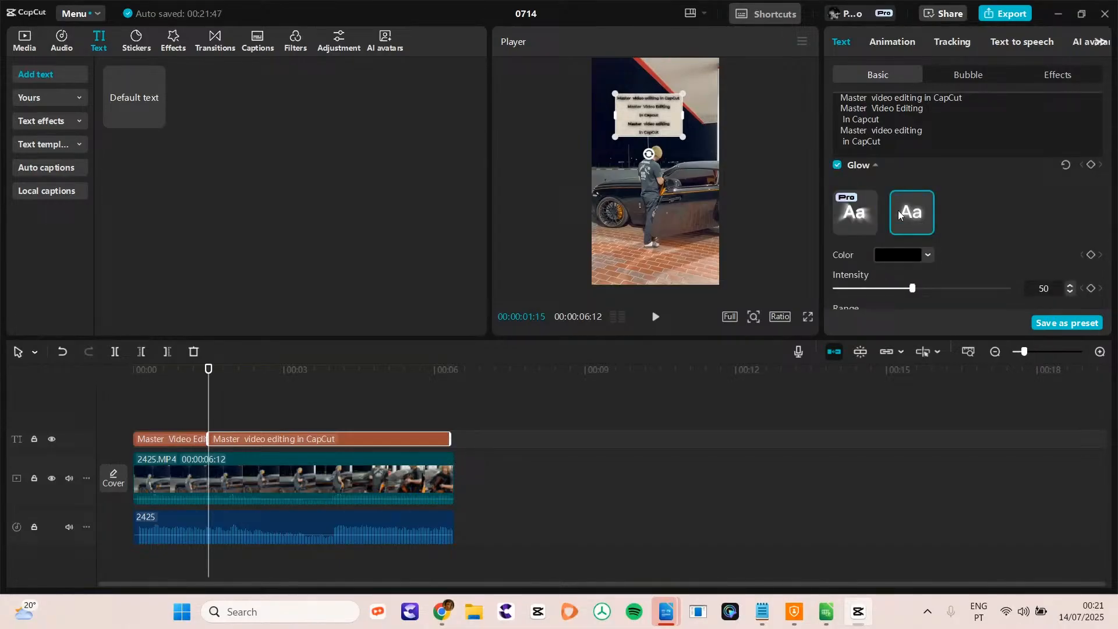
click(837, 166)
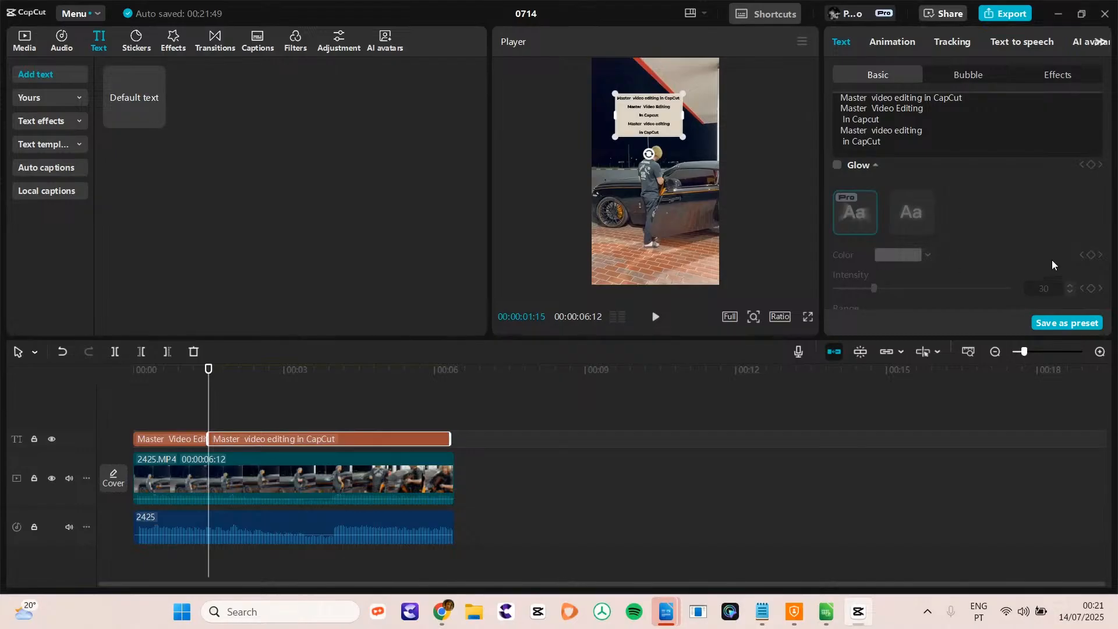
- Try a title shadow with 75% opacity and a distance of 22, and turn the shadow off
drag(1107, 252, 1107, 285)
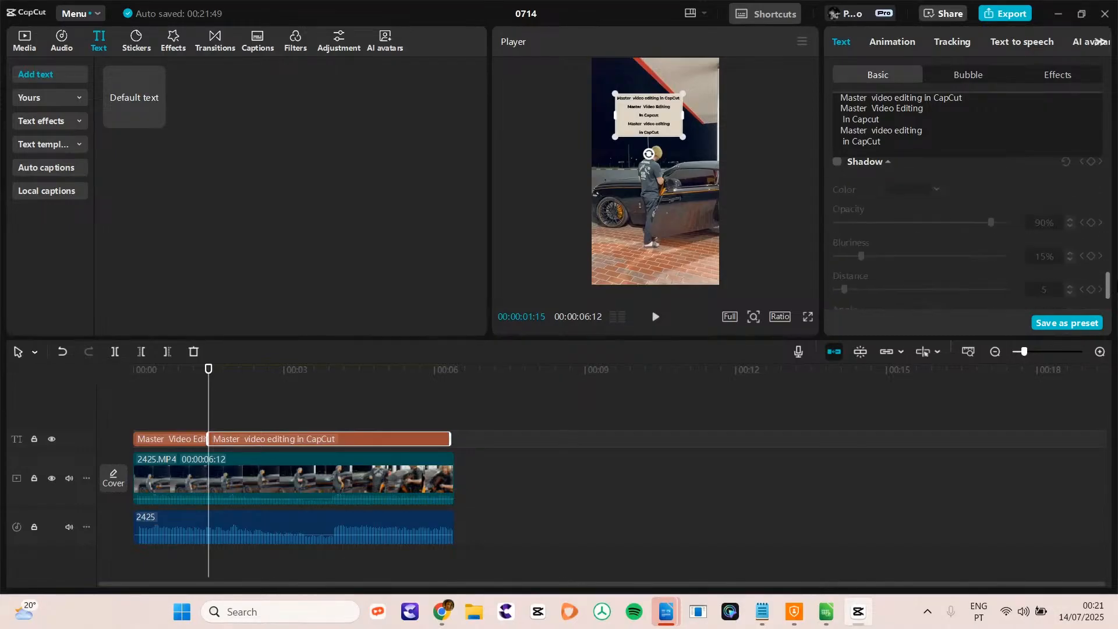
click(837, 163)
click(838, 163)
click(838, 163)
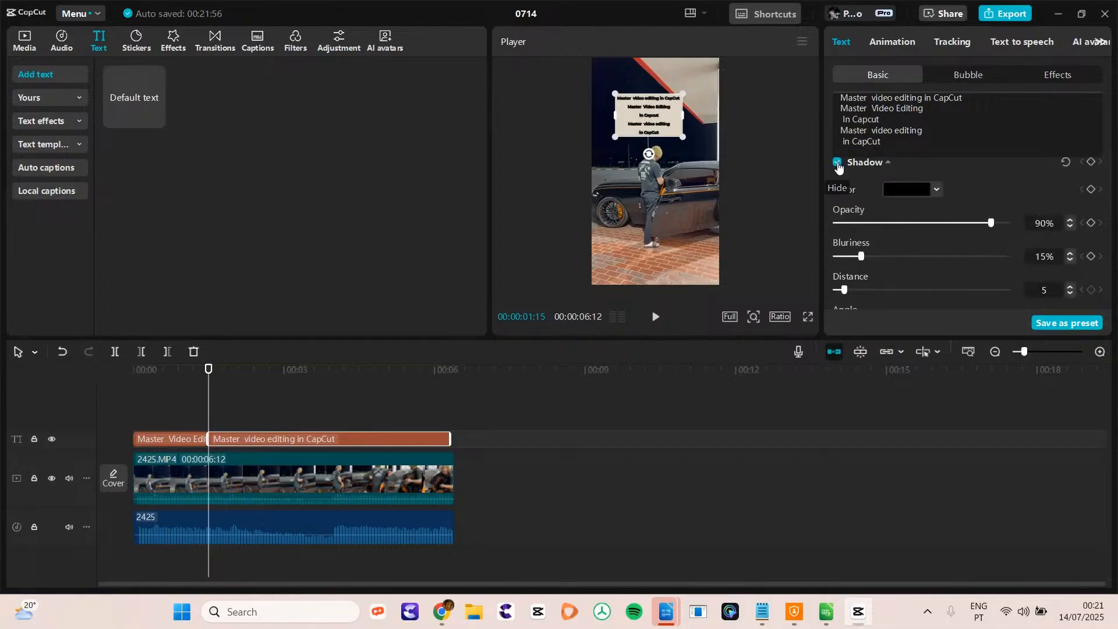
mouse_move(983, 222)
mouse_down()
mouse_move(890, 225)
mouse_move(965, 226)
mouse_up()
drag(845, 290, 881, 270)
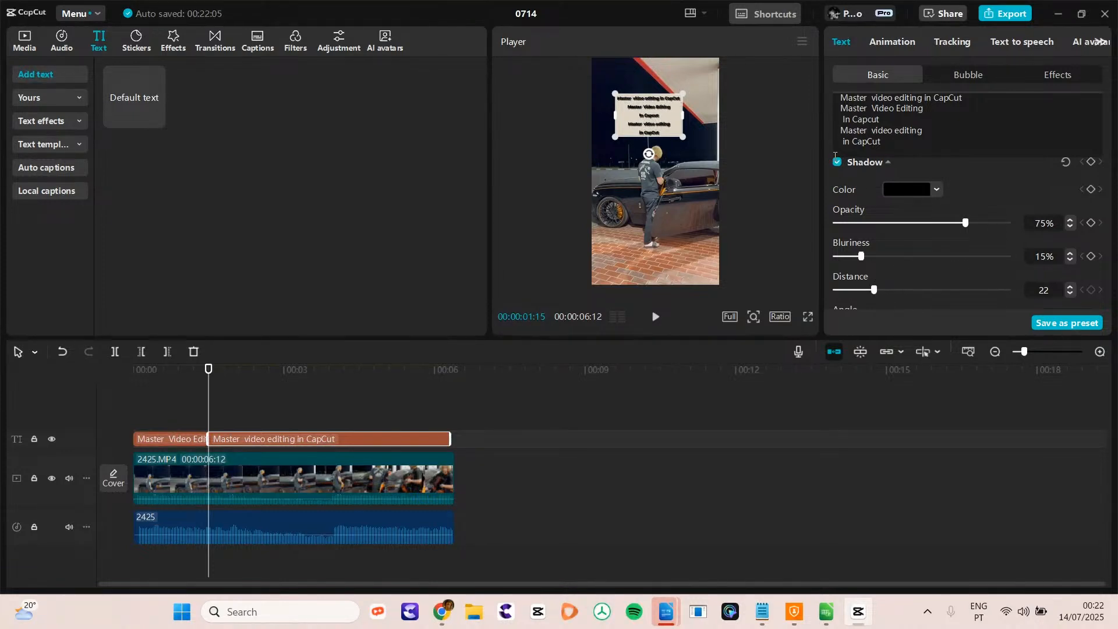
click(837, 162)
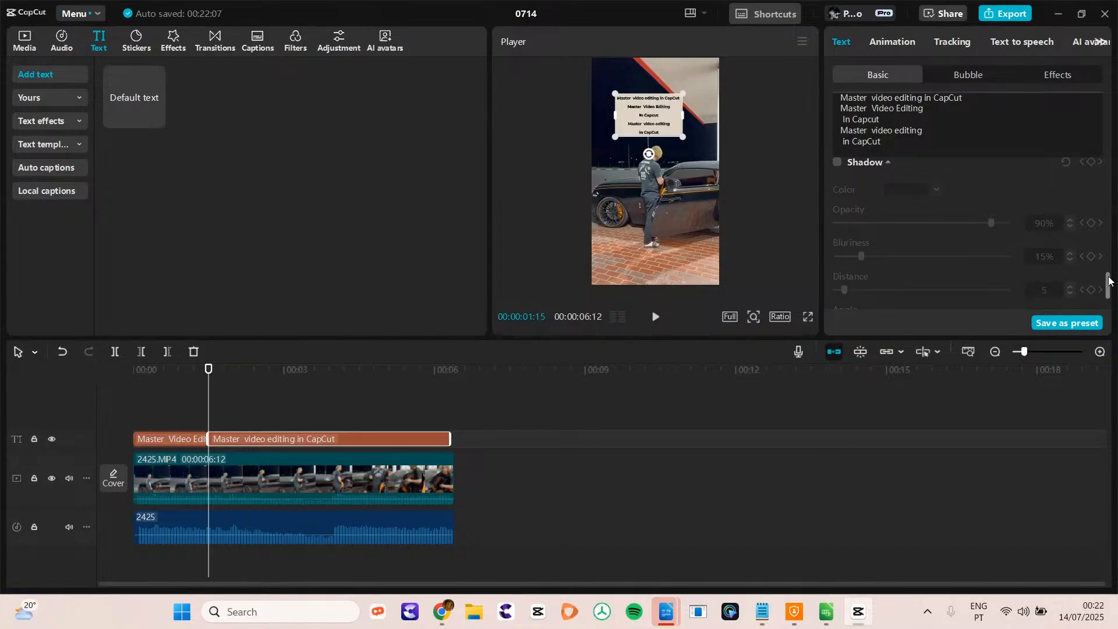
- Turn off the title's background
scroll(1108, 281, down, 2)
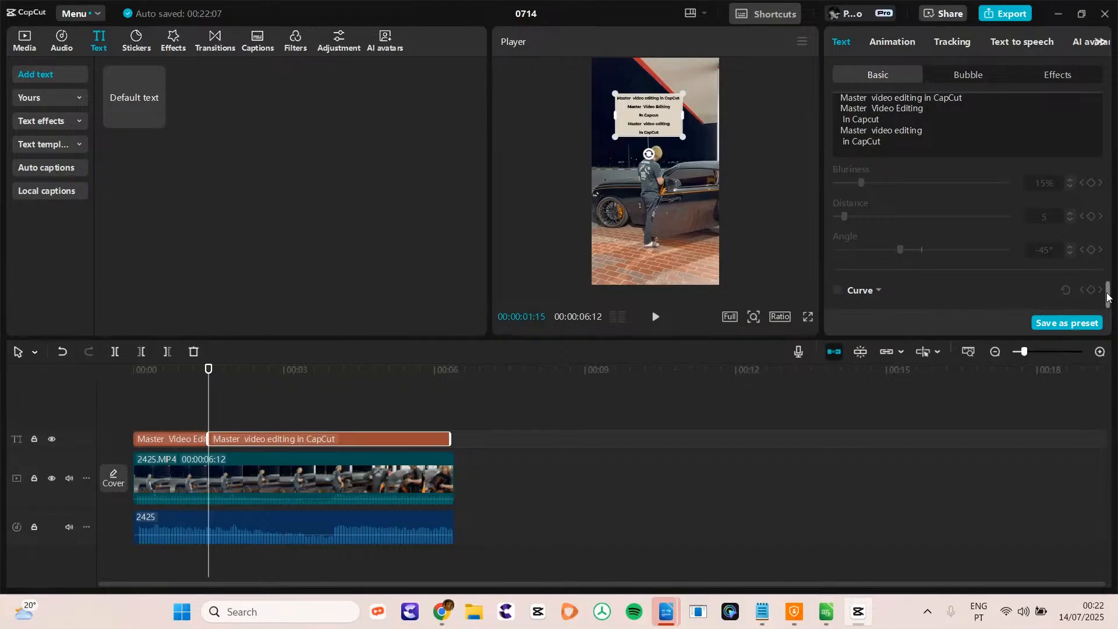
mouse_move(1109, 268)
mouse_down()
mouse_move(1110, 131)
mouse_move(1115, 217)
mouse_up()
click(837, 210)
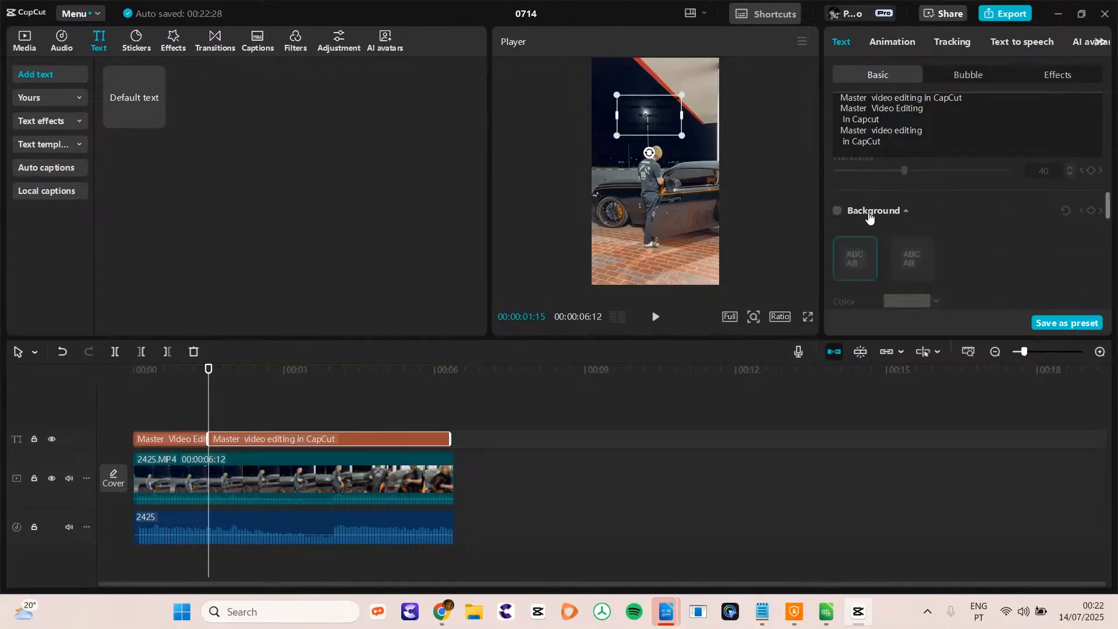
- Change the title's text color to white (FFFFFF)
drag(1109, 209, 1102, 142)
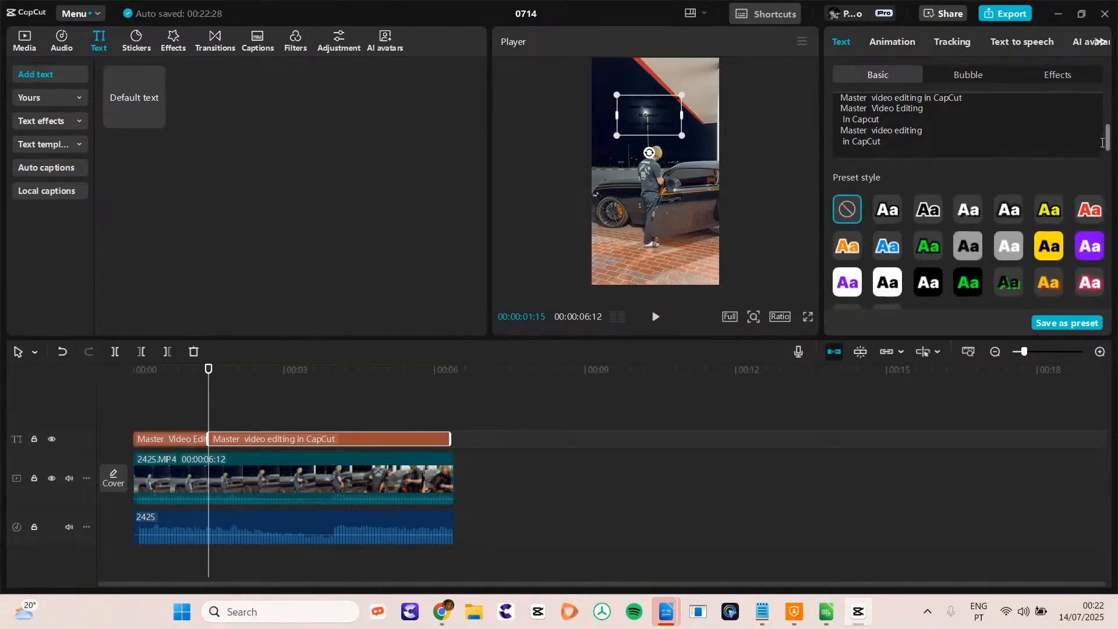
scroll(1048, 169, up, 3)
scroll(1000, 181, down, 1)
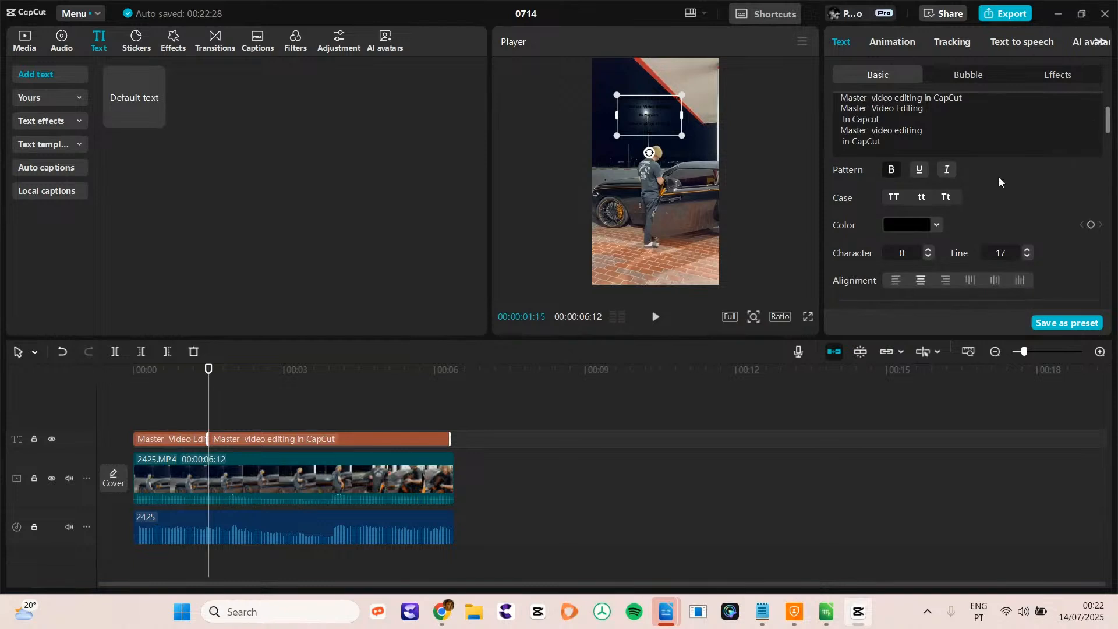
click(890, 225)
drag(880, 259, 833, 241)
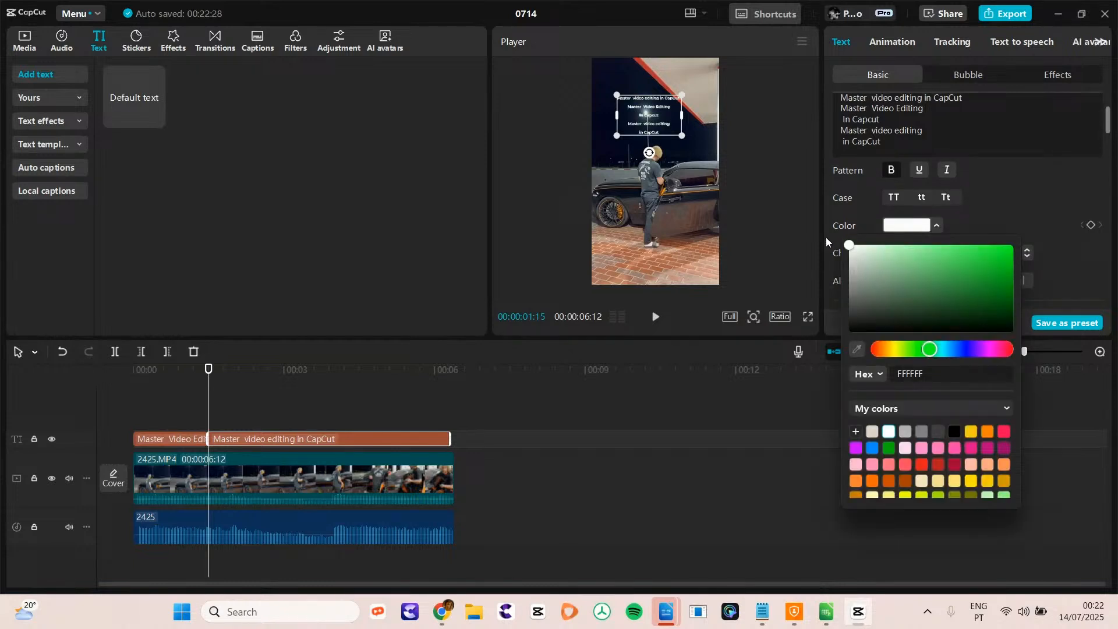
click(1052, 208)
- Try curving the title text with a strength of -32° and turn the curve off
drag(1104, 145, 1088, 315)
click(837, 291)
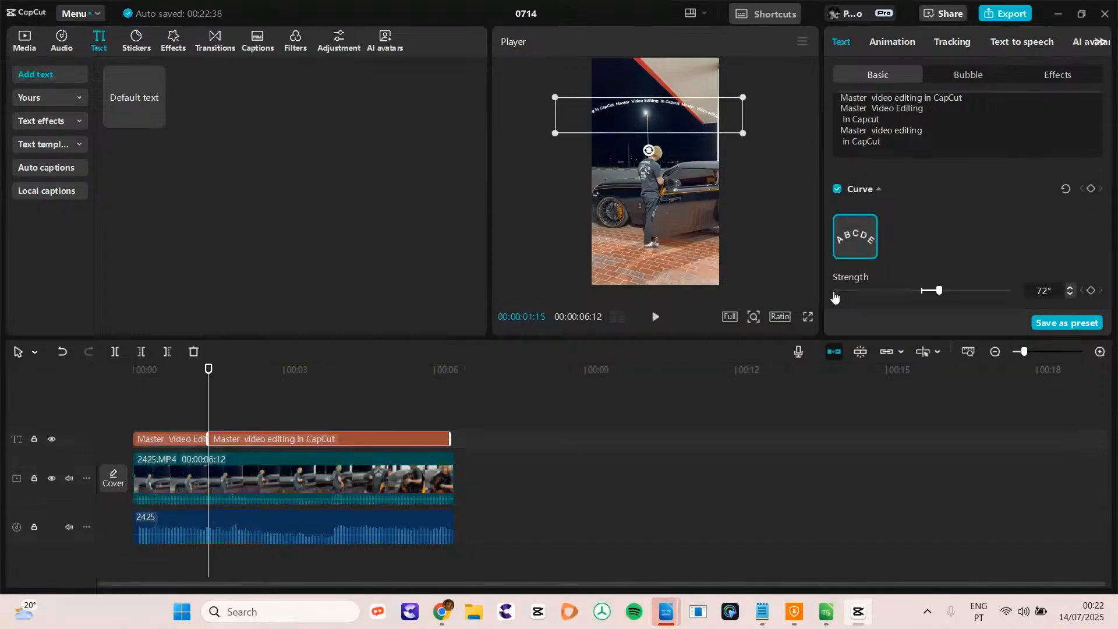
click(835, 293)
drag(836, 294, 916, 290)
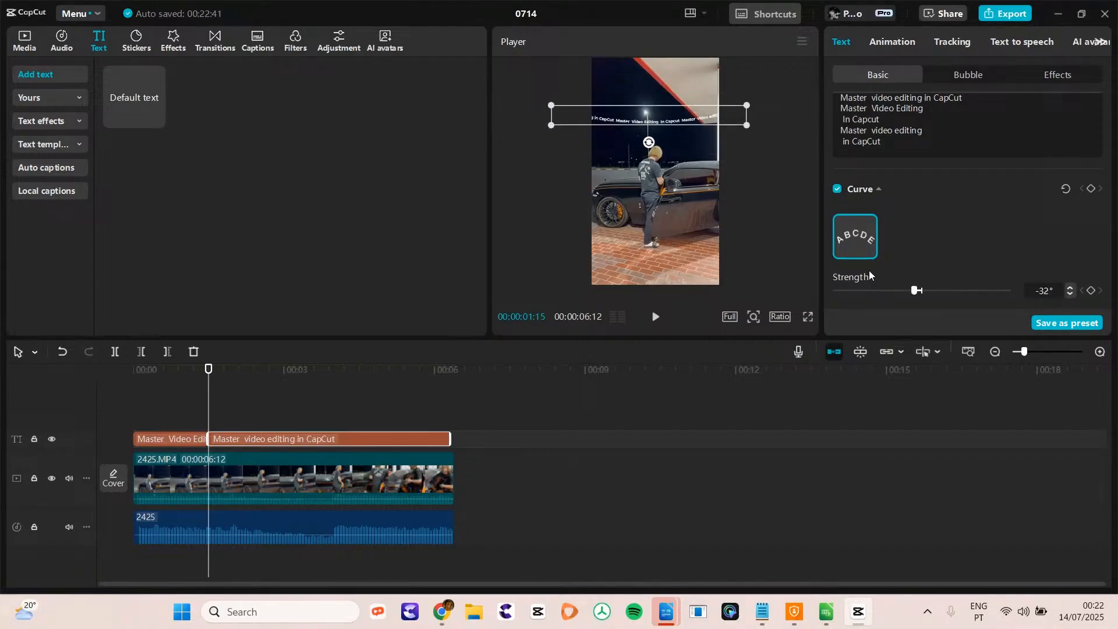
click(837, 190)
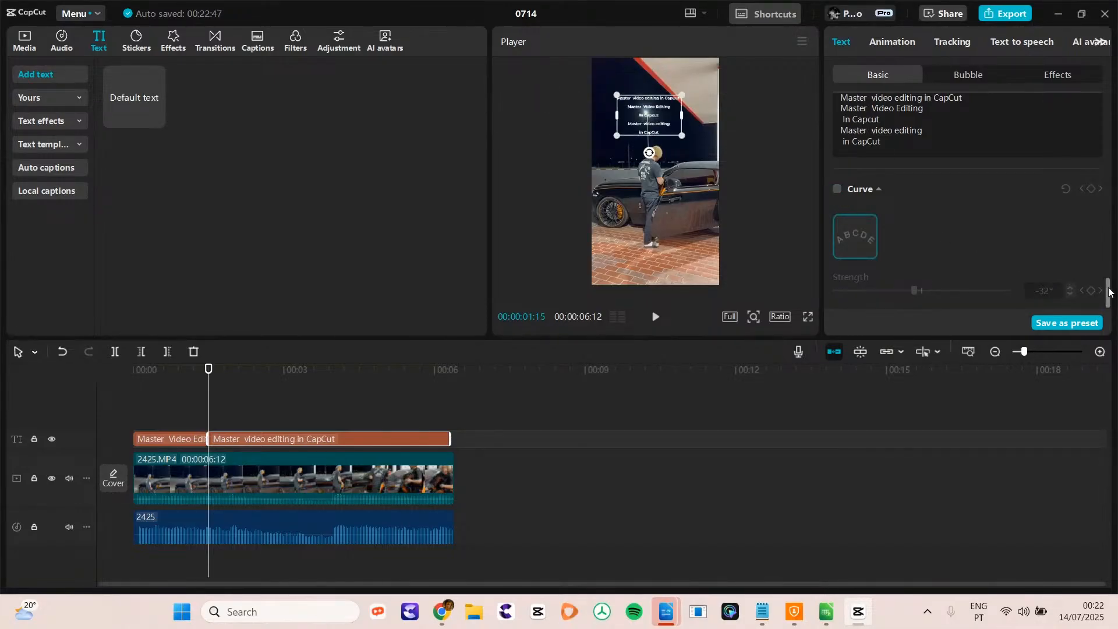
drag(1109, 287, 1104, 99)
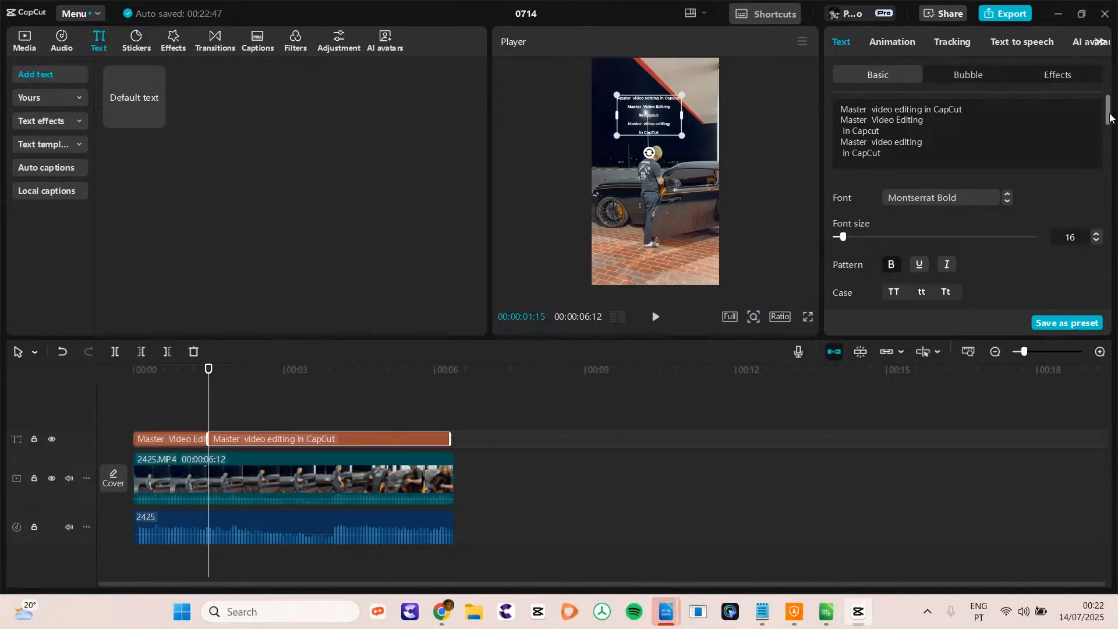
- Try several bubble shapes behind the second title, remove the bubble, and scale the title down to fit within the frame
drag(1109, 124, 1103, 85)
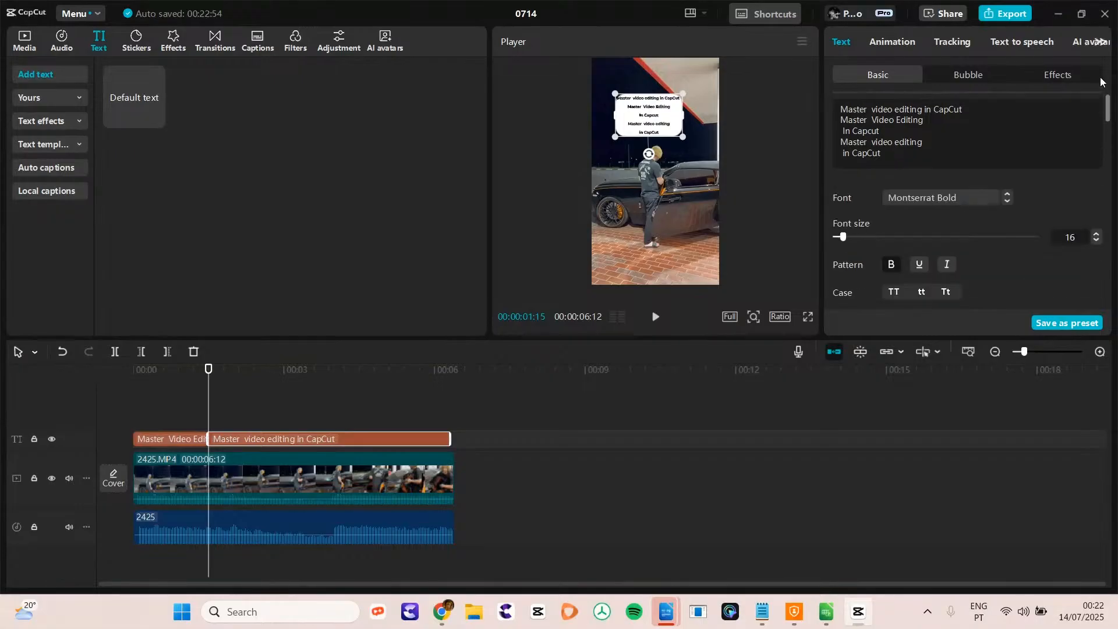
click(960, 72)
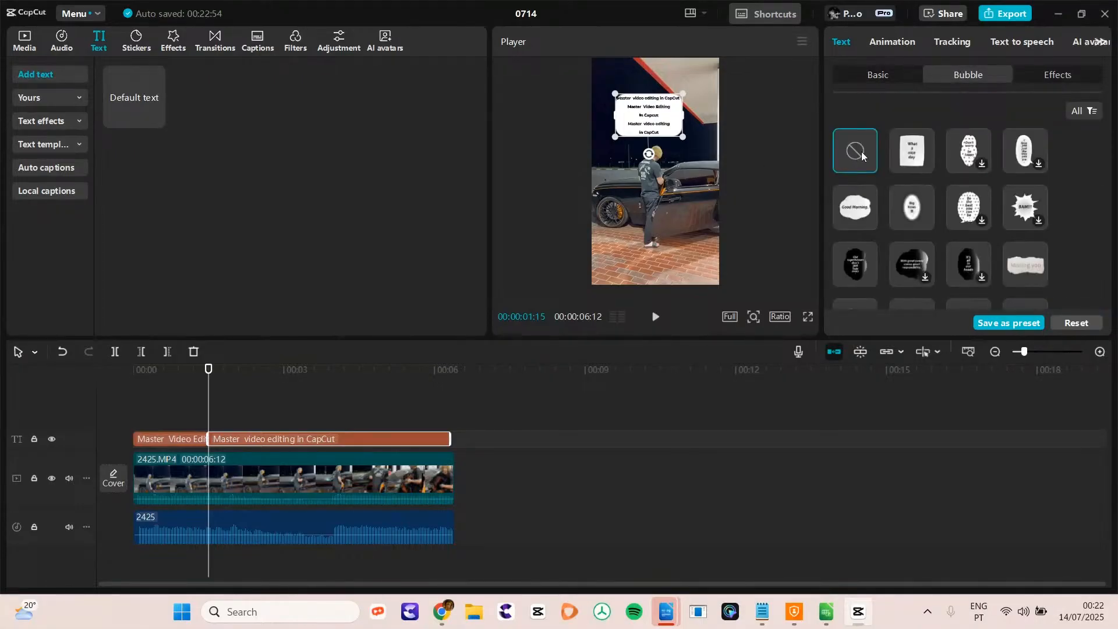
click(847, 214)
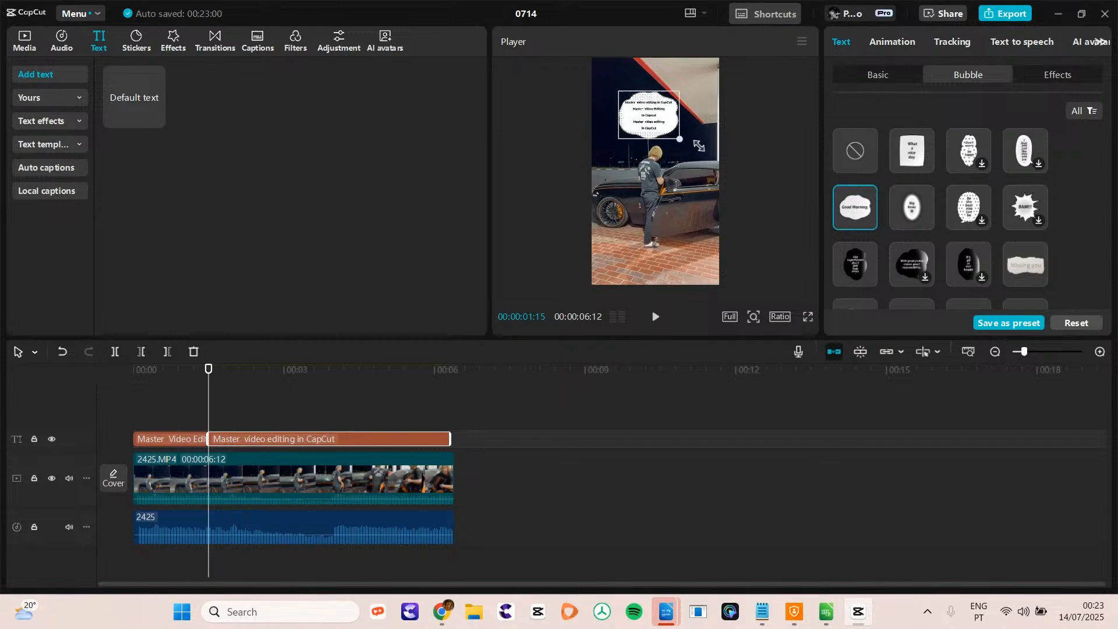
click(966, 154)
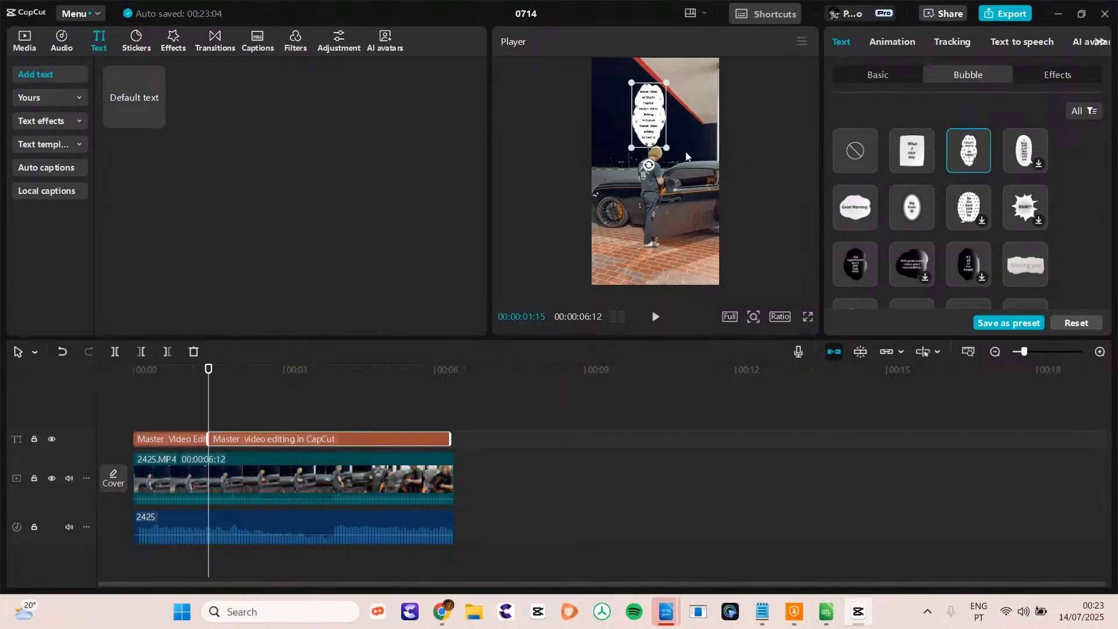
mouse_move(673, 153)
mouse_down()
mouse_move(713, 164)
mouse_move(677, 161)
mouse_up()
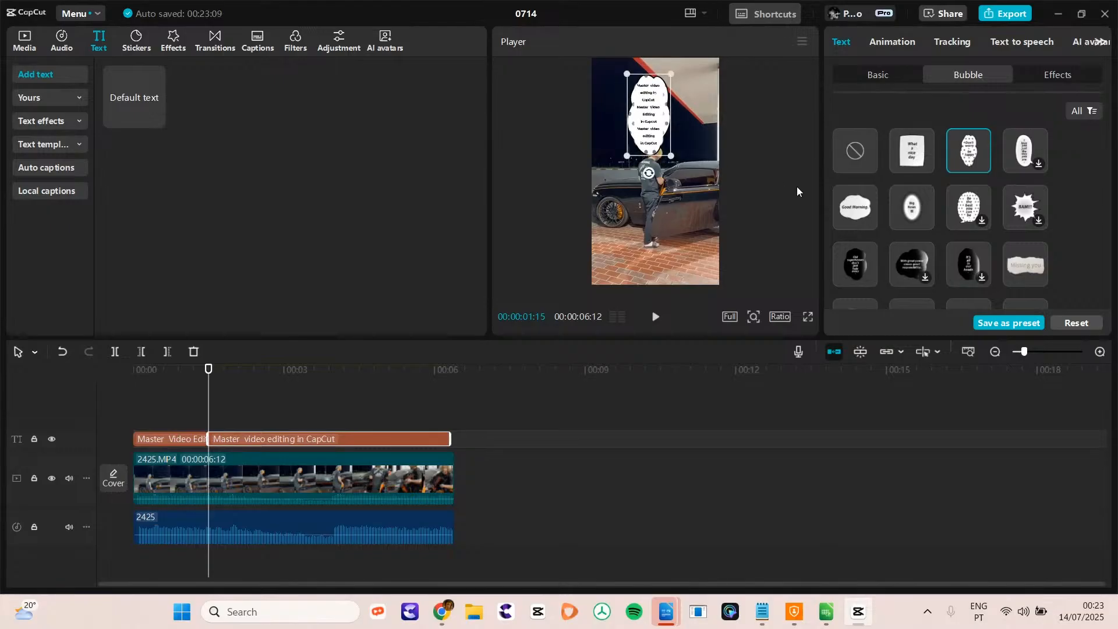
click(915, 267)
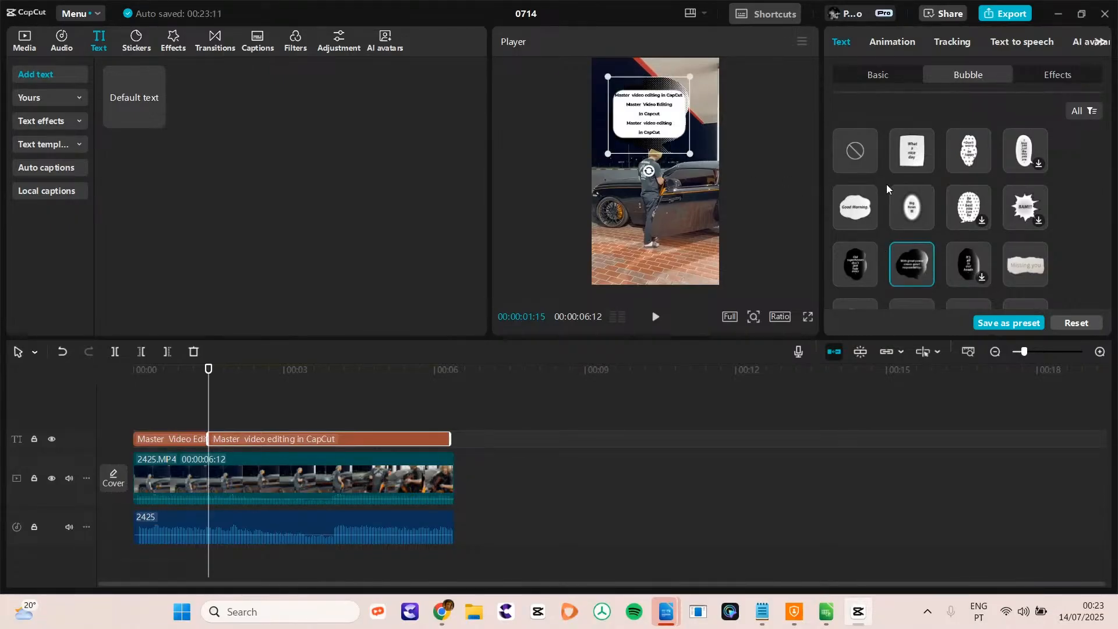
click(909, 152)
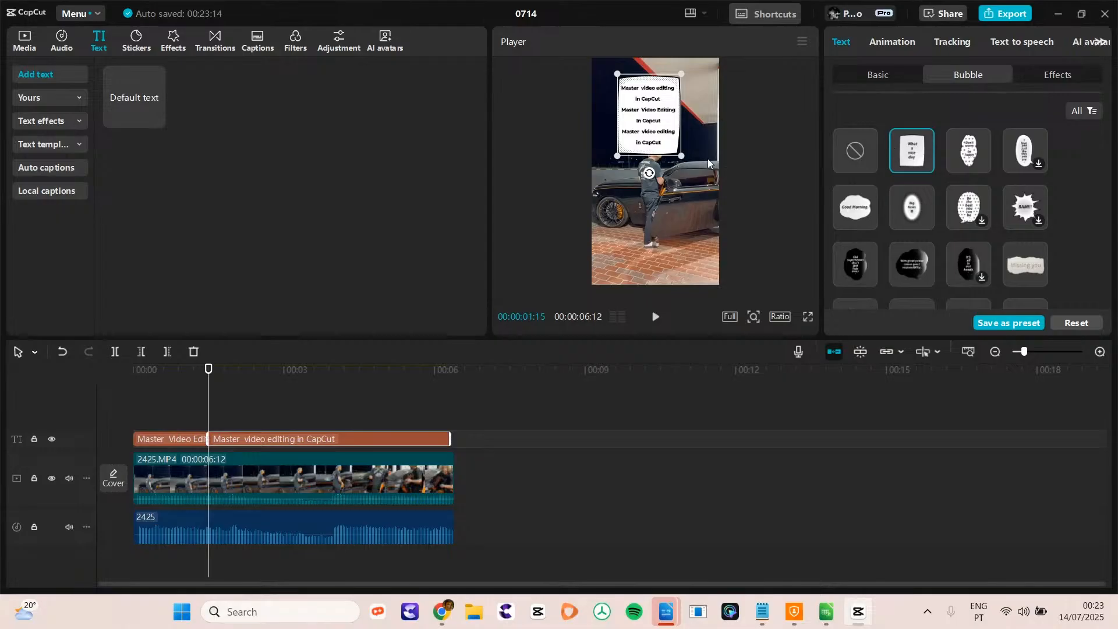
click(860, 155)
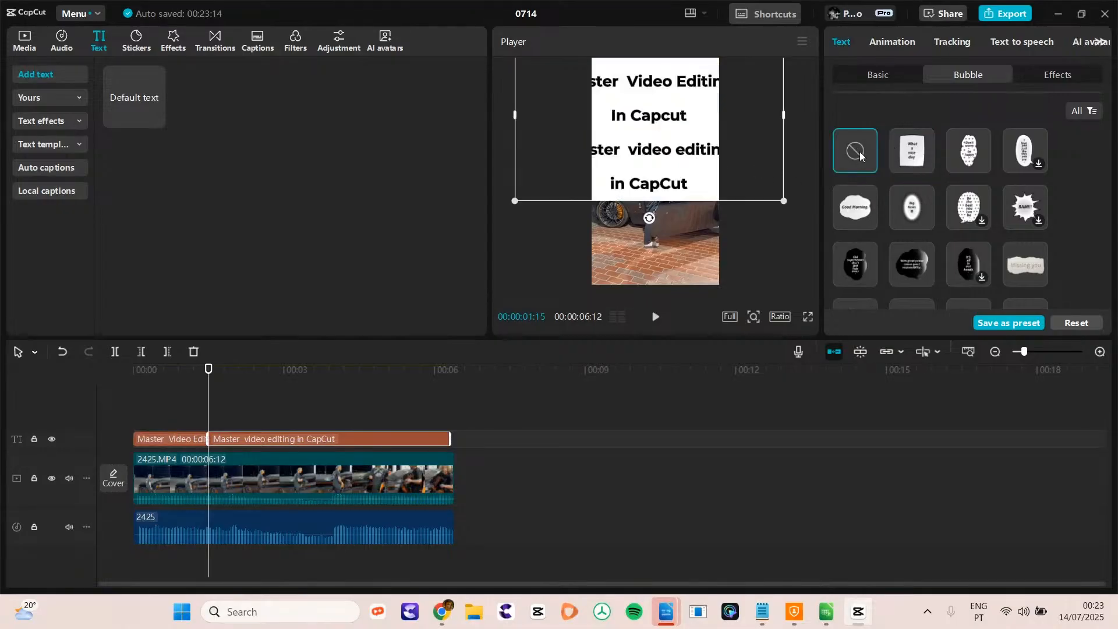
drag(784, 201, 693, 144)
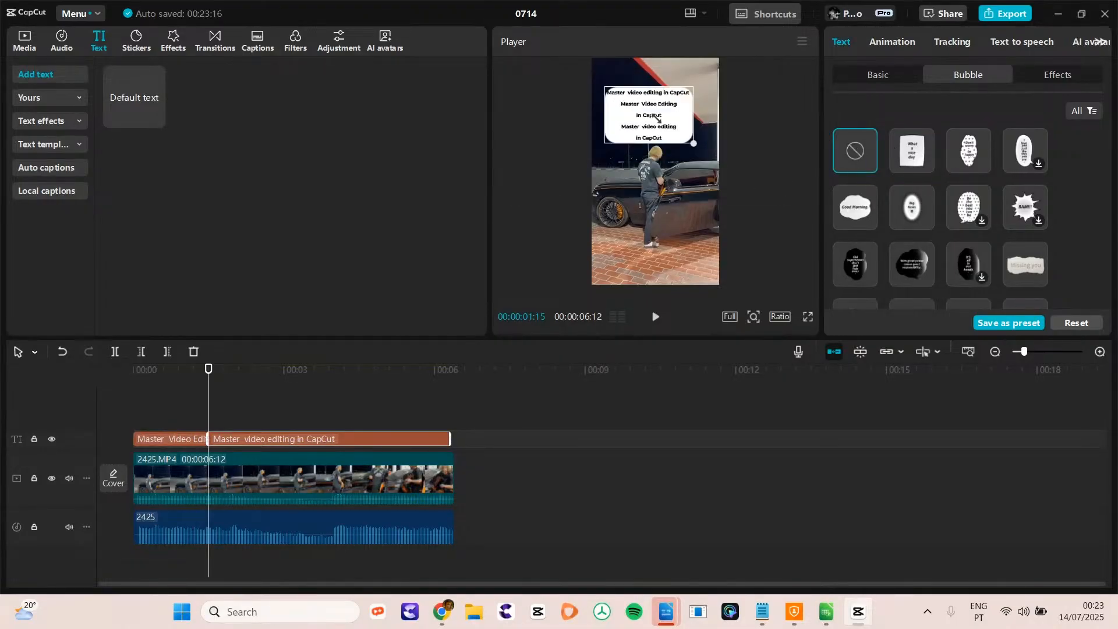
- Look through the text effects available for the title
click(1047, 76)
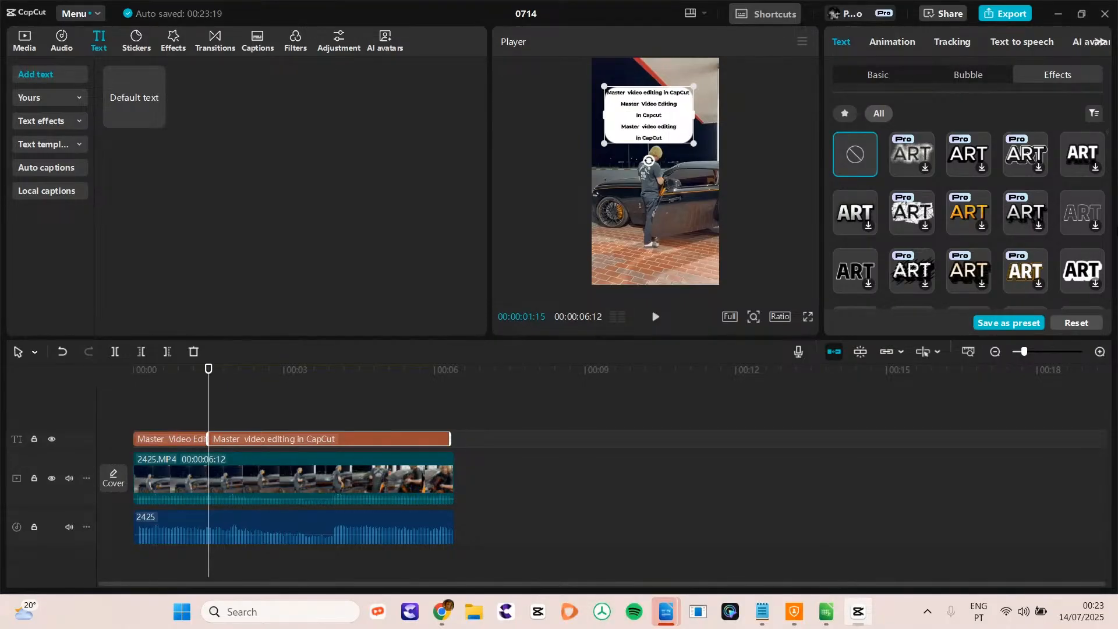
key(Down)
key(Down)
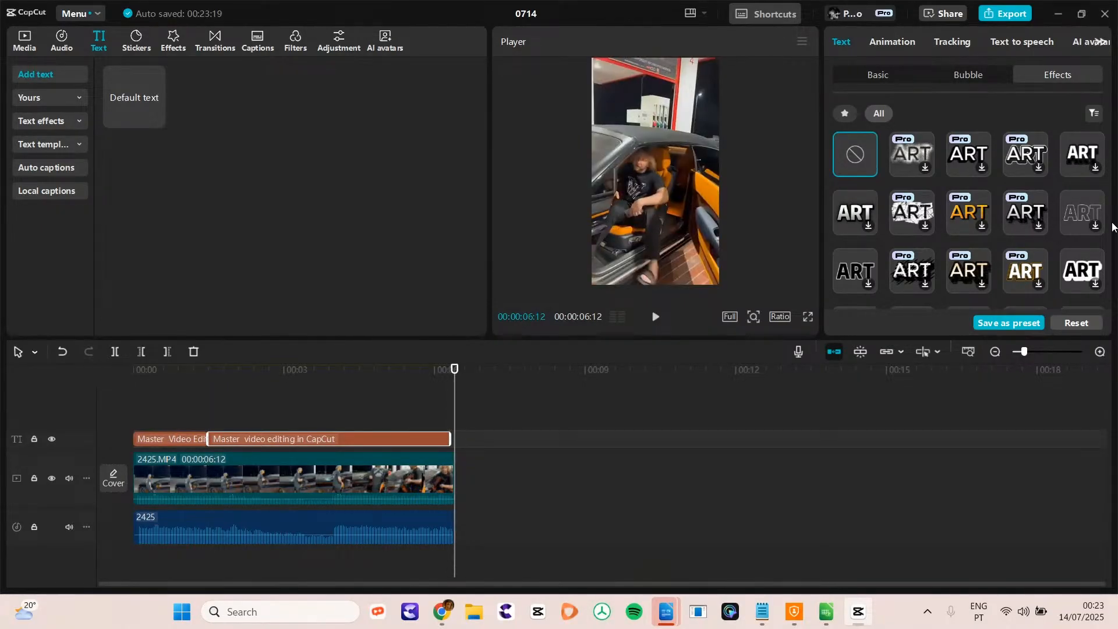
key(Up)
key(Up)
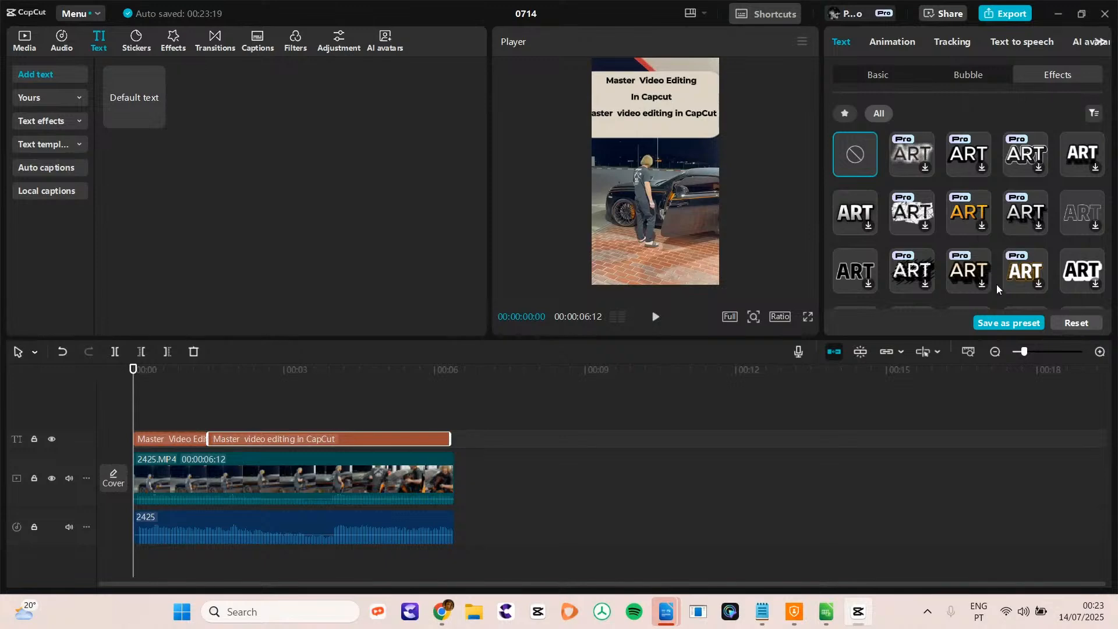
mouse_move(1111, 141)
mouse_down()
mouse_move(1117, 198)
mouse_move(1111, 138)
mouse_up()
- Move the opening title down, center it horizontally, and scale it down to fit inside the video frame
click(877, 76)
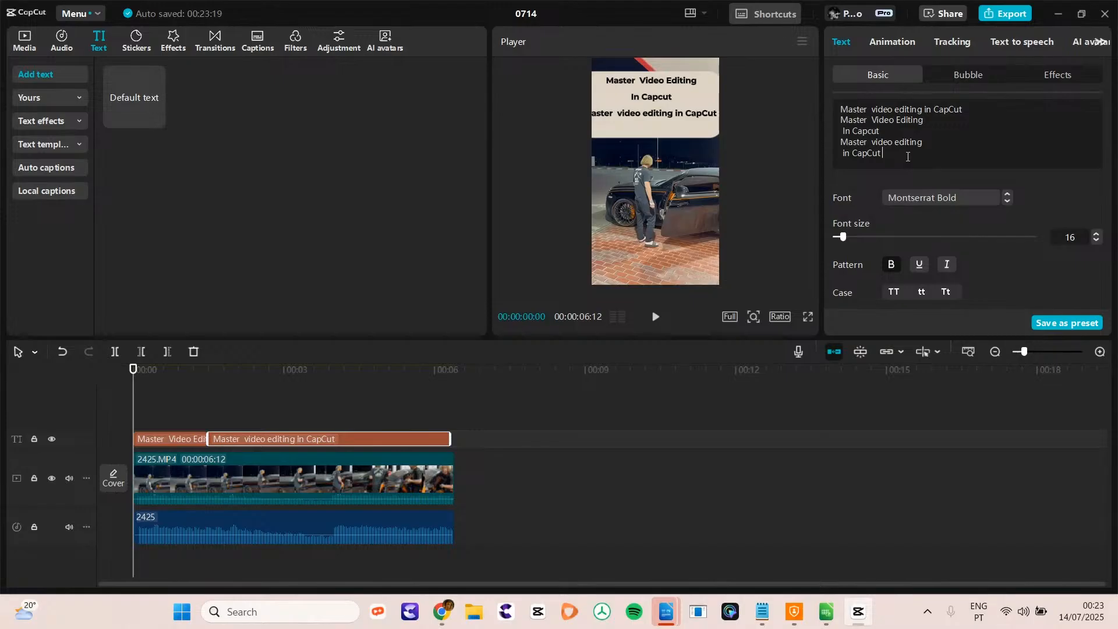
drag(675, 118, 682, 158)
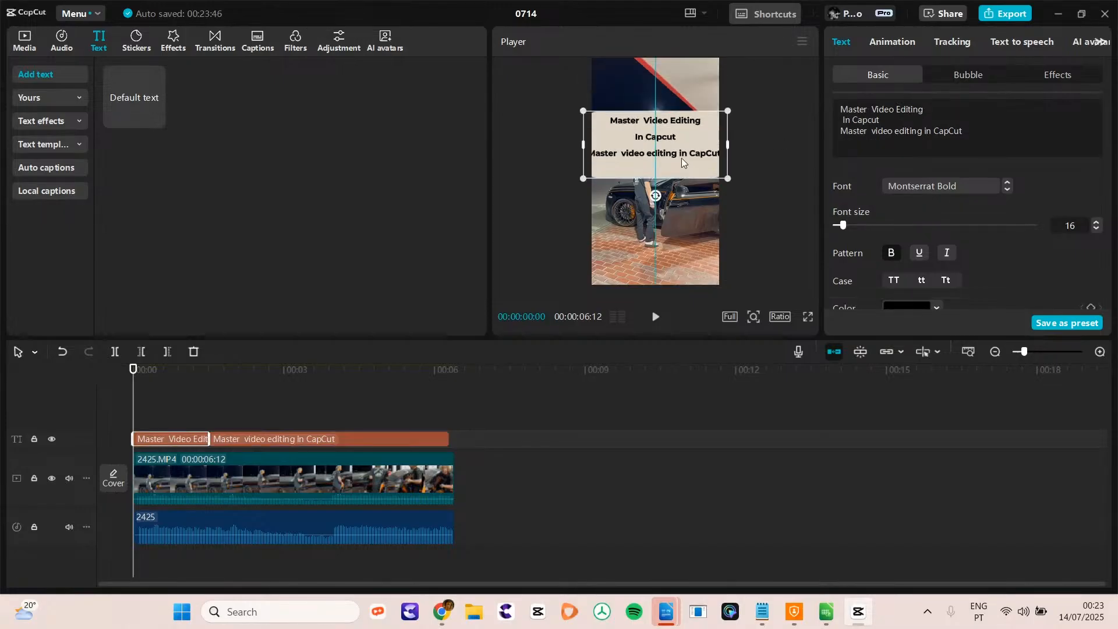
drag(694, 169, 694, 169)
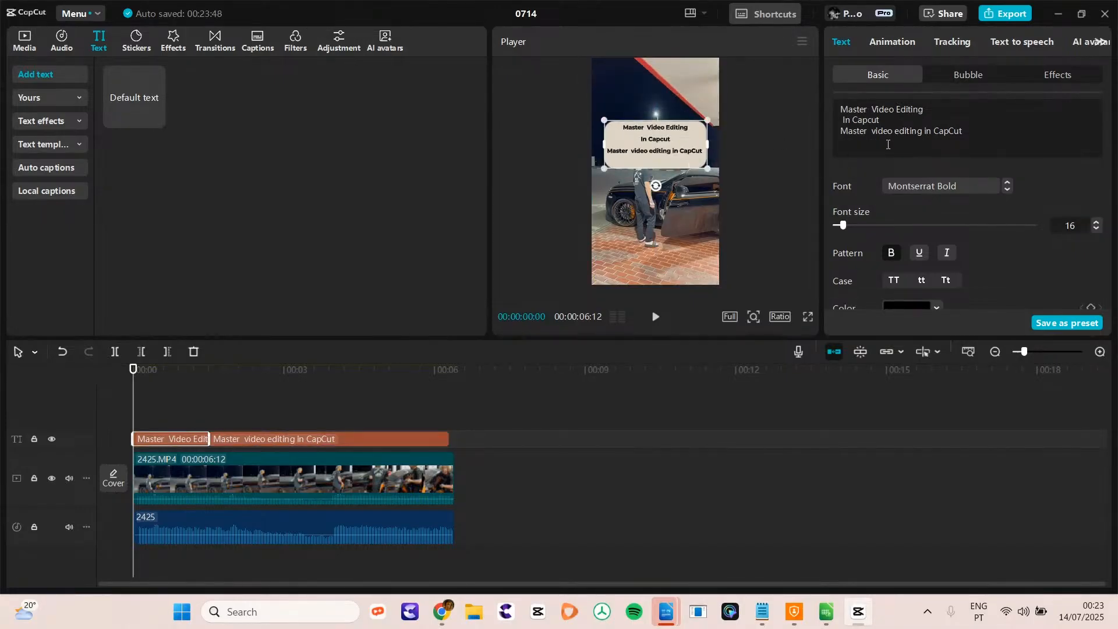
- Break the opening title's last line before "editing in CapCut" and move the title up above the man's head
click(895, 131)
key(Return)
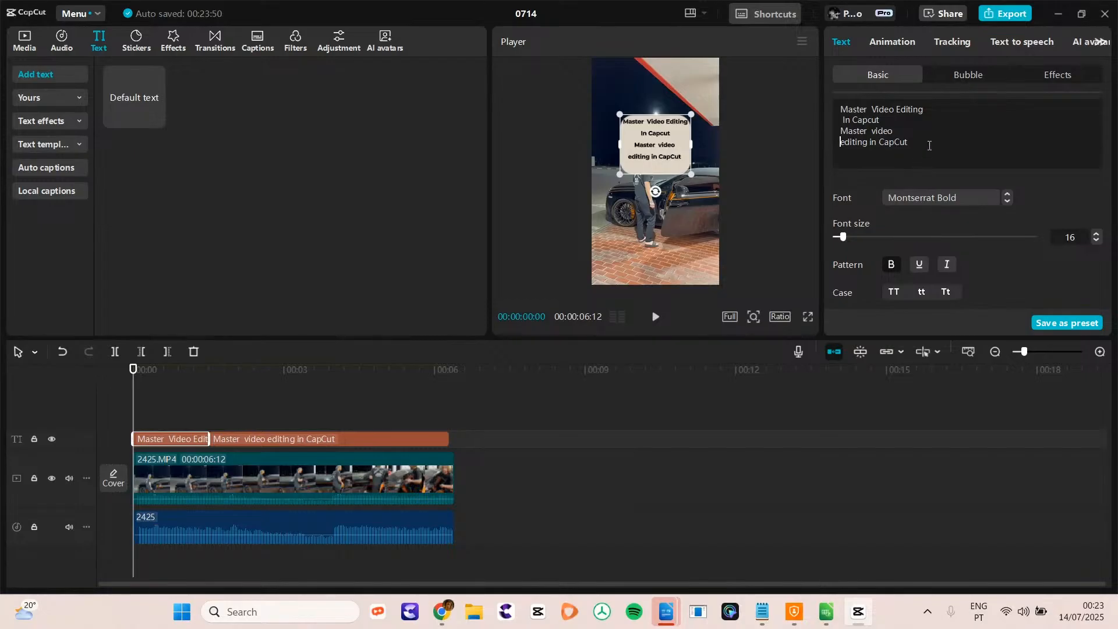
key(BackSpace)
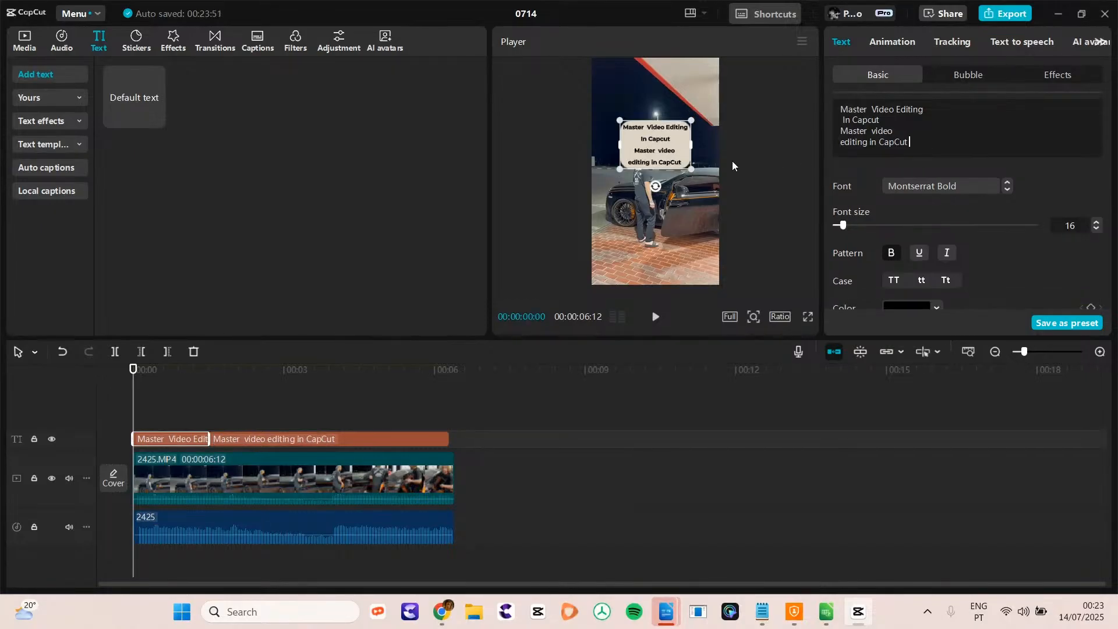
drag(664, 147, 655, 107)
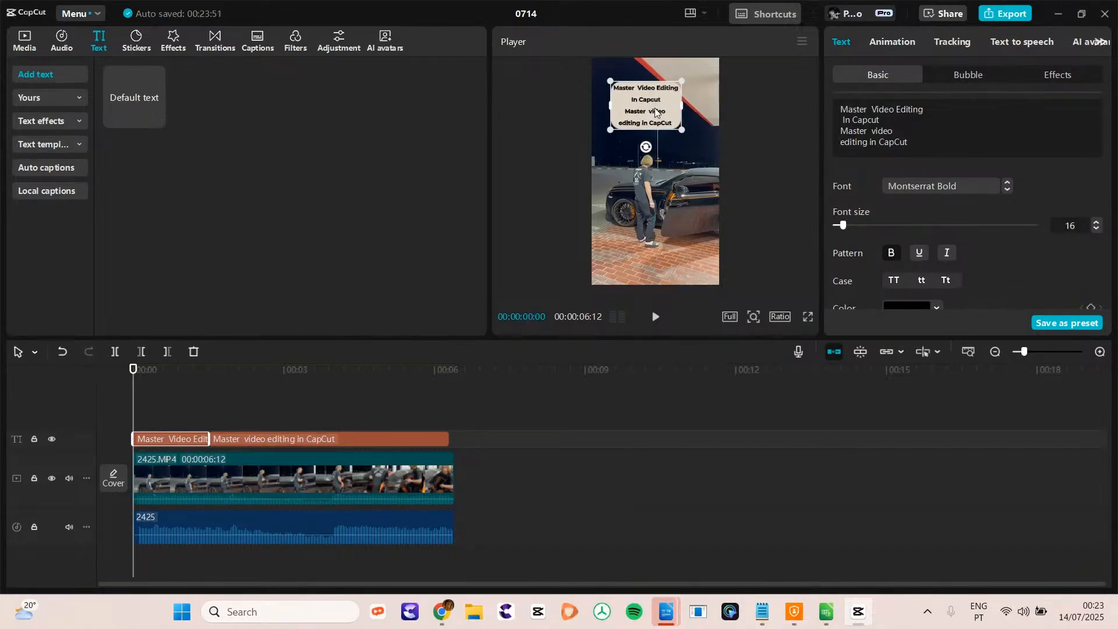
- Try trimming the start of the opening title clip and extend it back to the beginning of the video
click(891, 44)
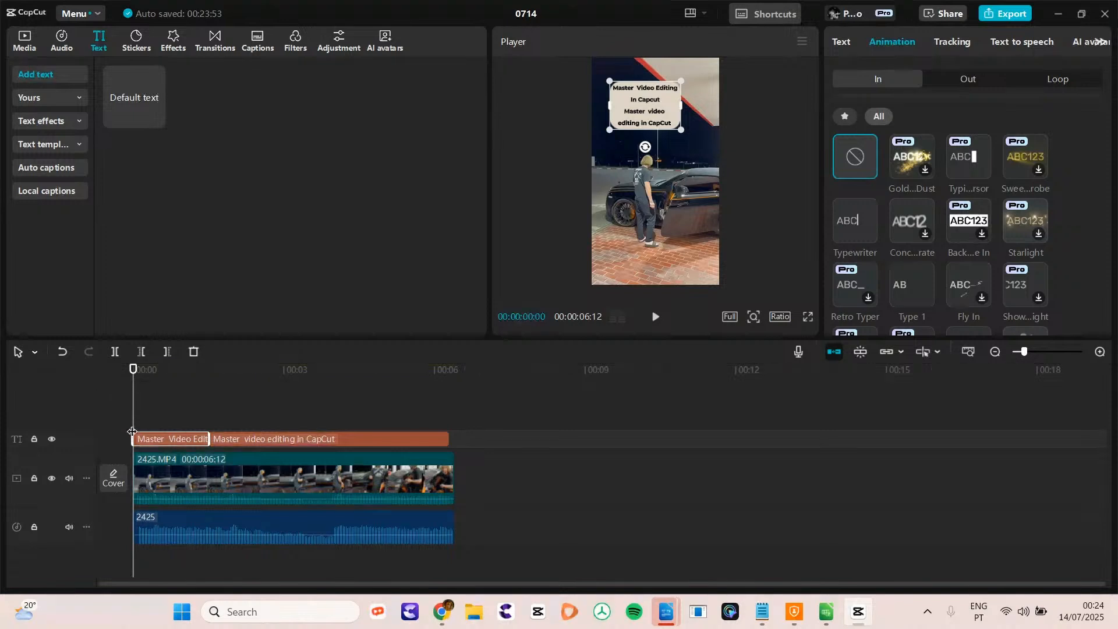
drag(133, 433, 168, 434)
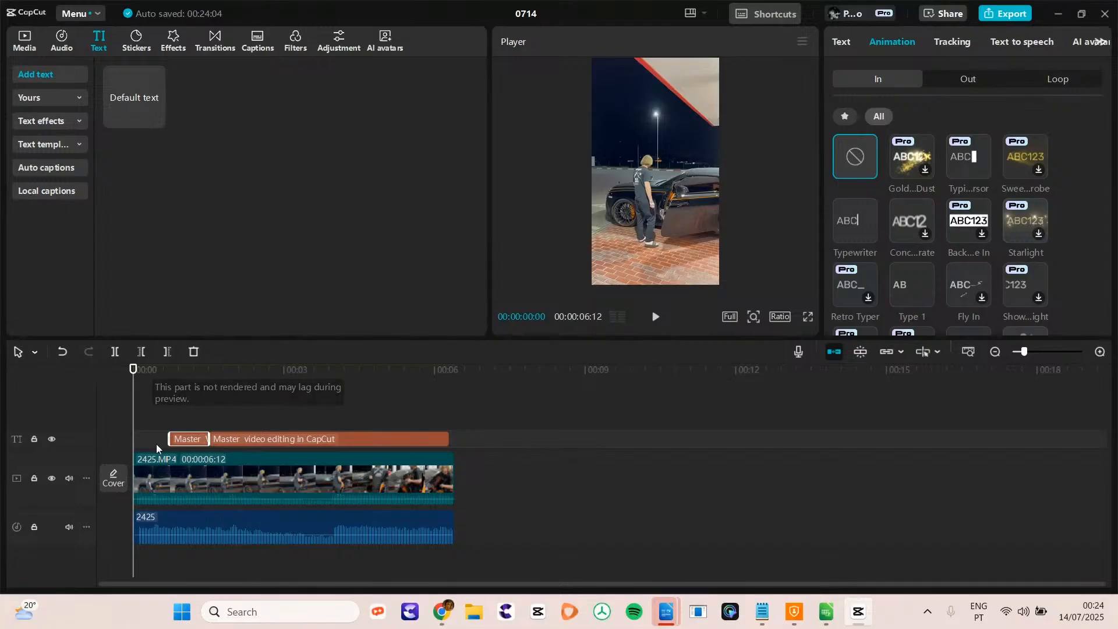
drag(168, 441, 133, 441)
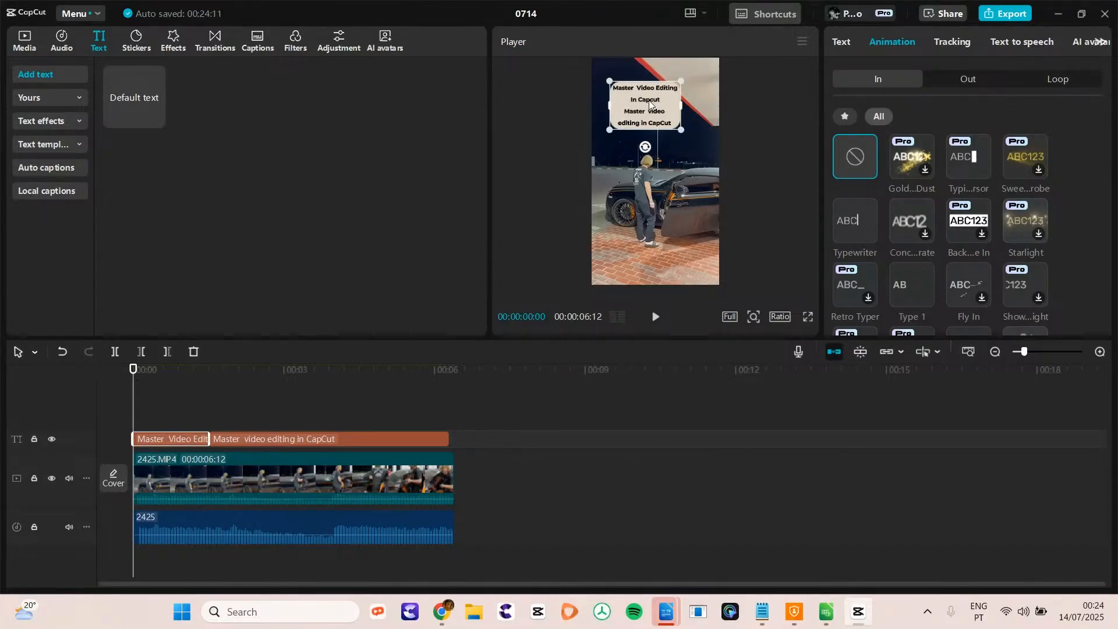
- Center and slightly shrink the opening title, and give it a Typewriter entrance animation with a 1.5 s duration
drag(650, 104, 660, 118)
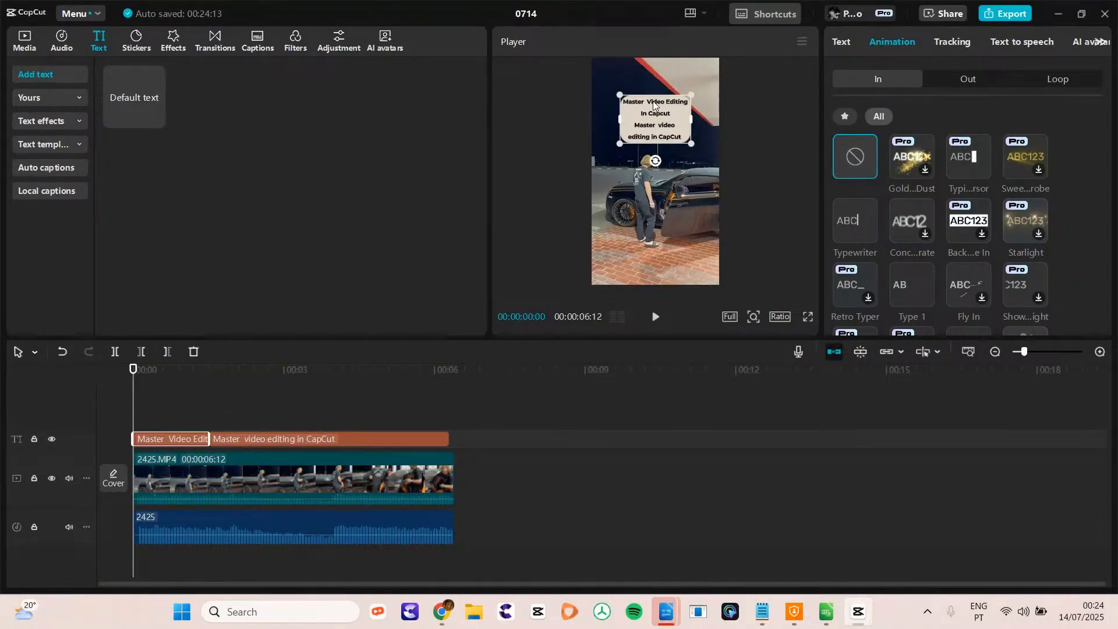
drag(691, 143, 687, 140)
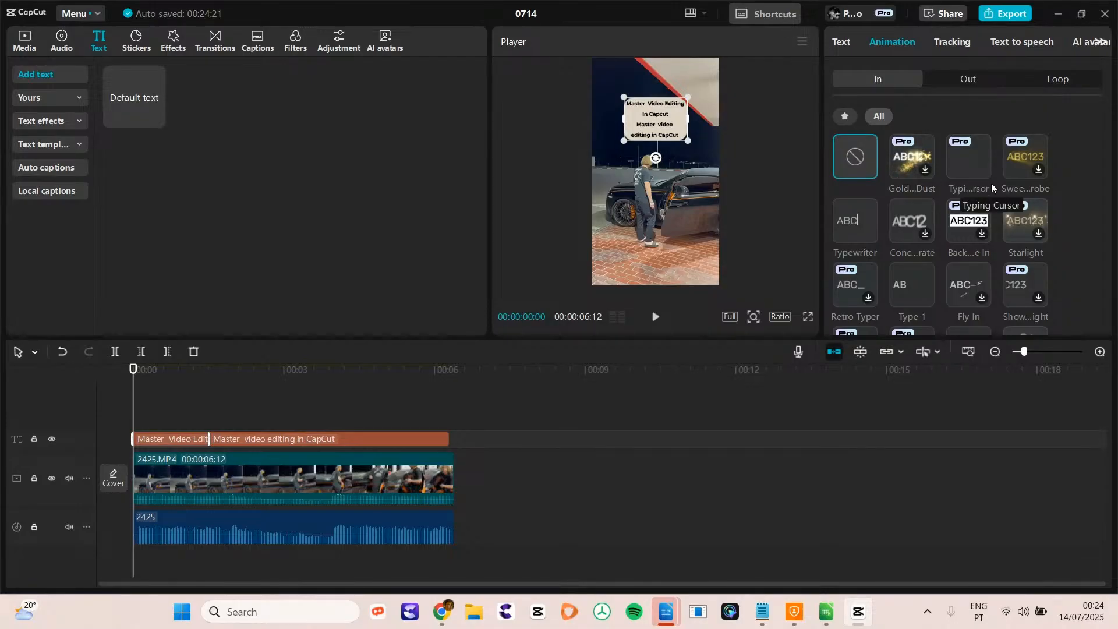
click(846, 225)
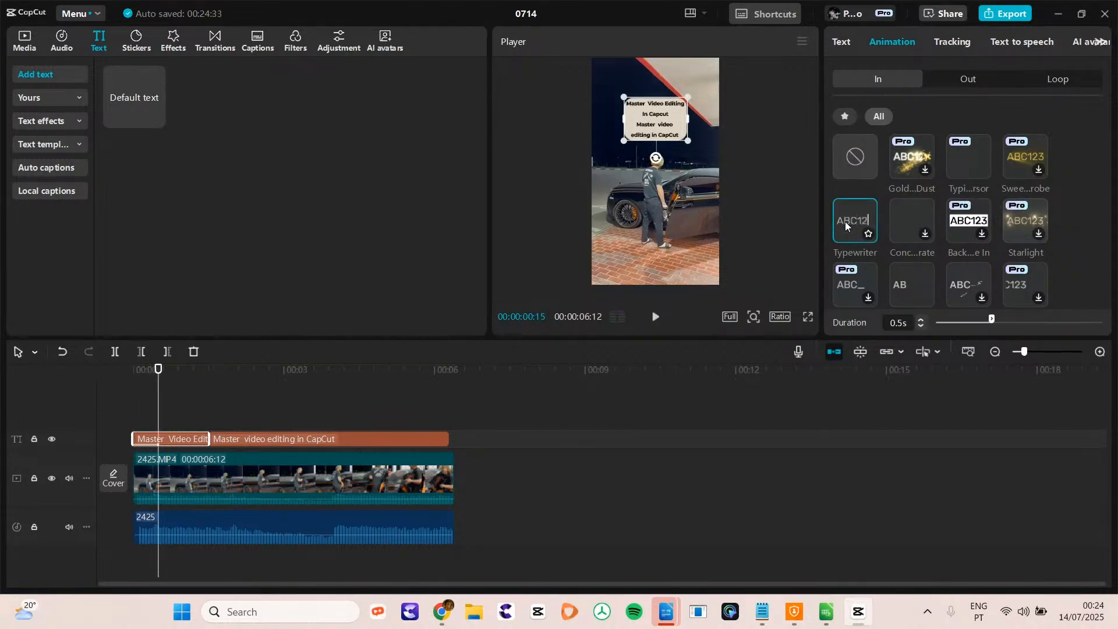
drag(994, 320, 1103, 319)
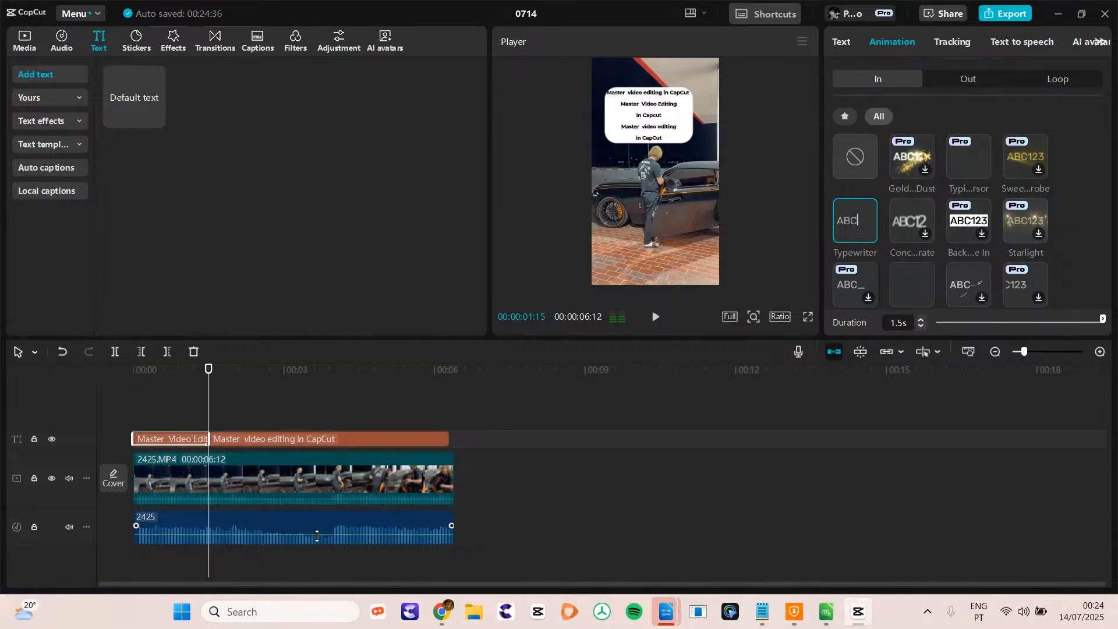
- Lower the separate 2425 audio clip's volume to silence and apply the Typewriter entrance animation to the second title
click(400, 511)
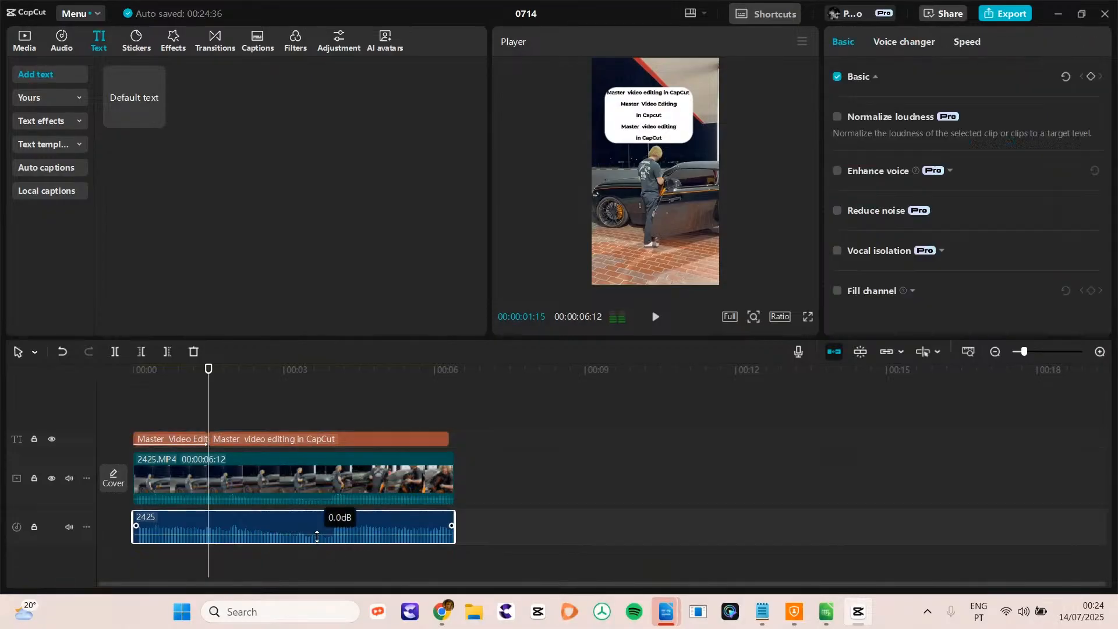
click(639, 106)
click(907, 41)
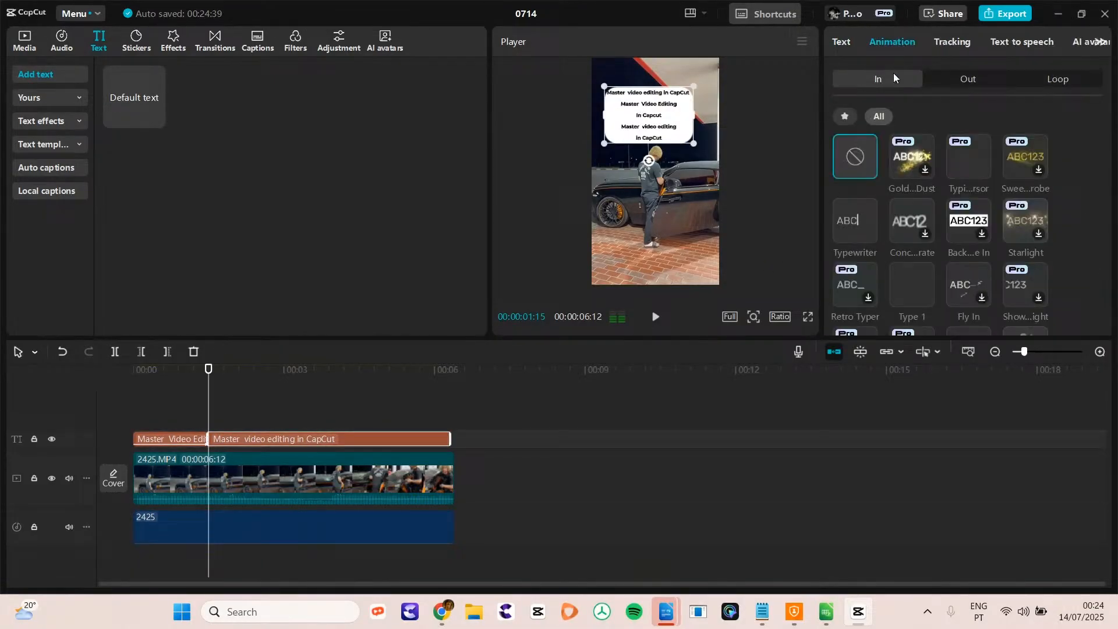
click(843, 229)
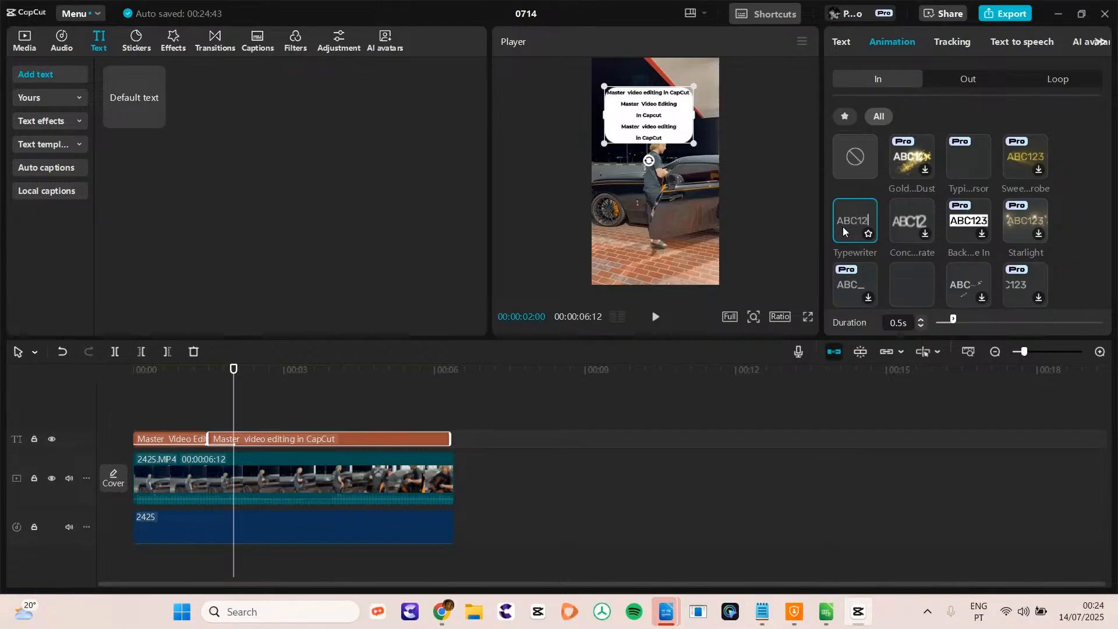
- Extract the audio from the 2425.MP4 video clip and delete the extracted audio clip
click(335, 485)
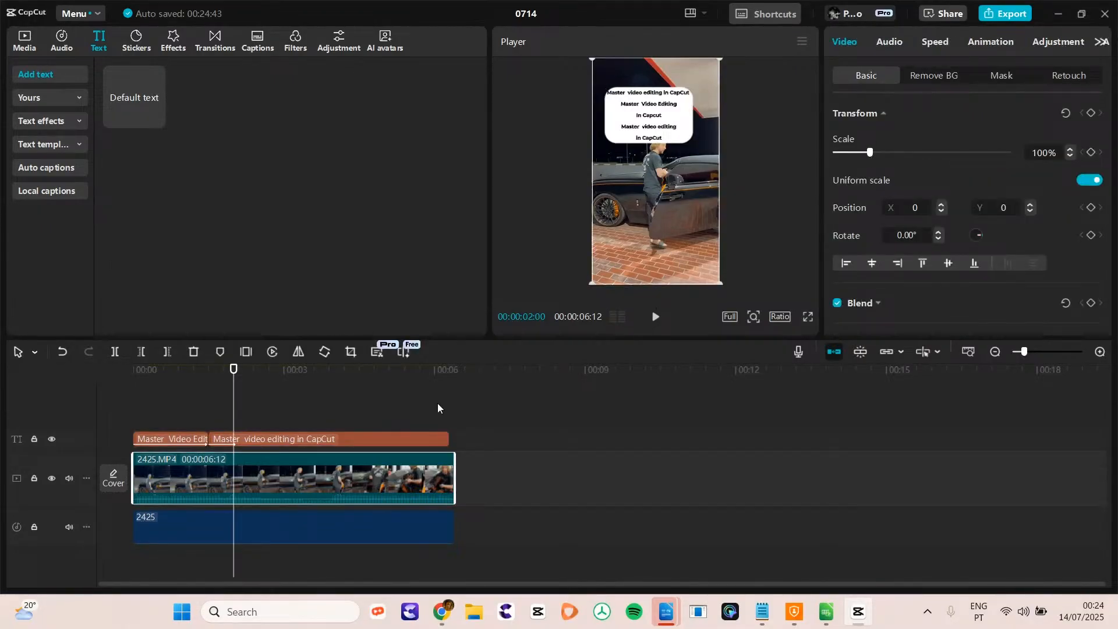
right_click(366, 483)
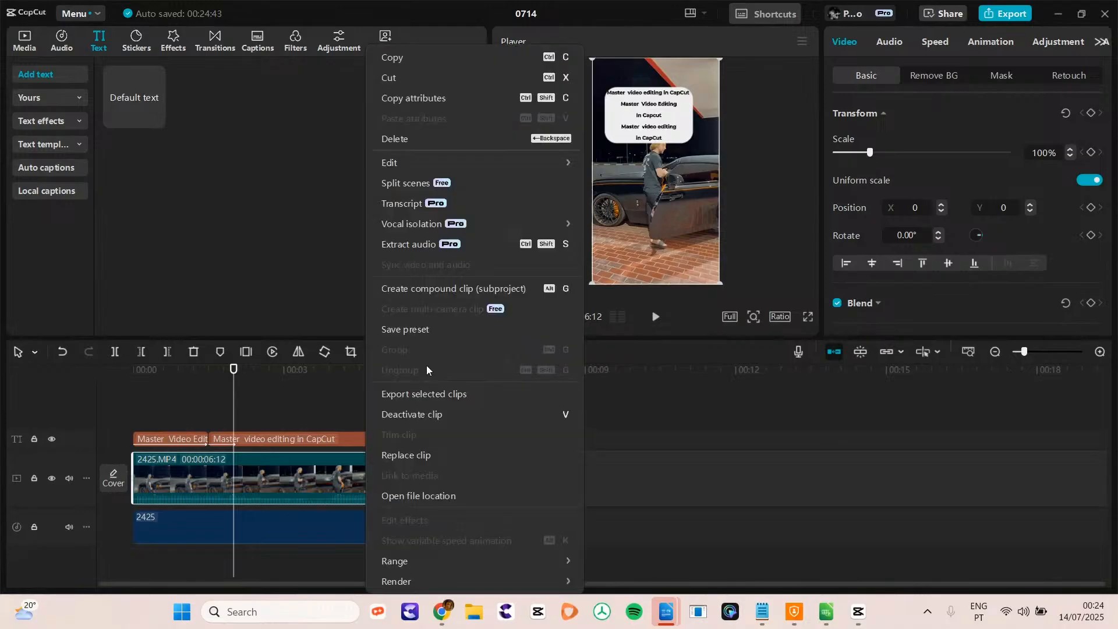
click(431, 243)
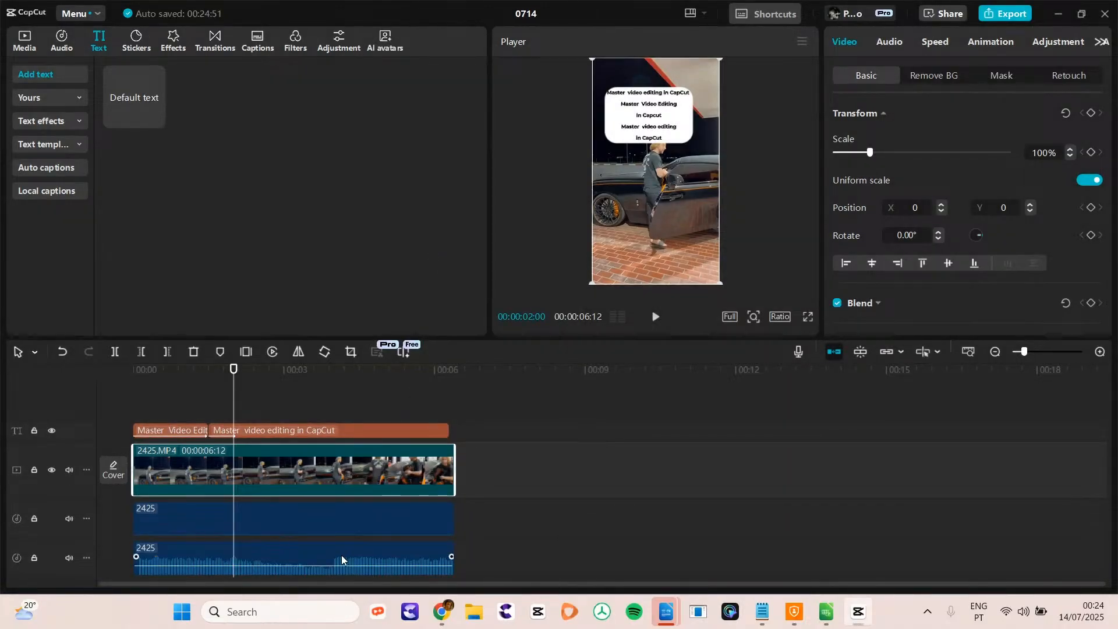
click(341, 554)
key(Delete)
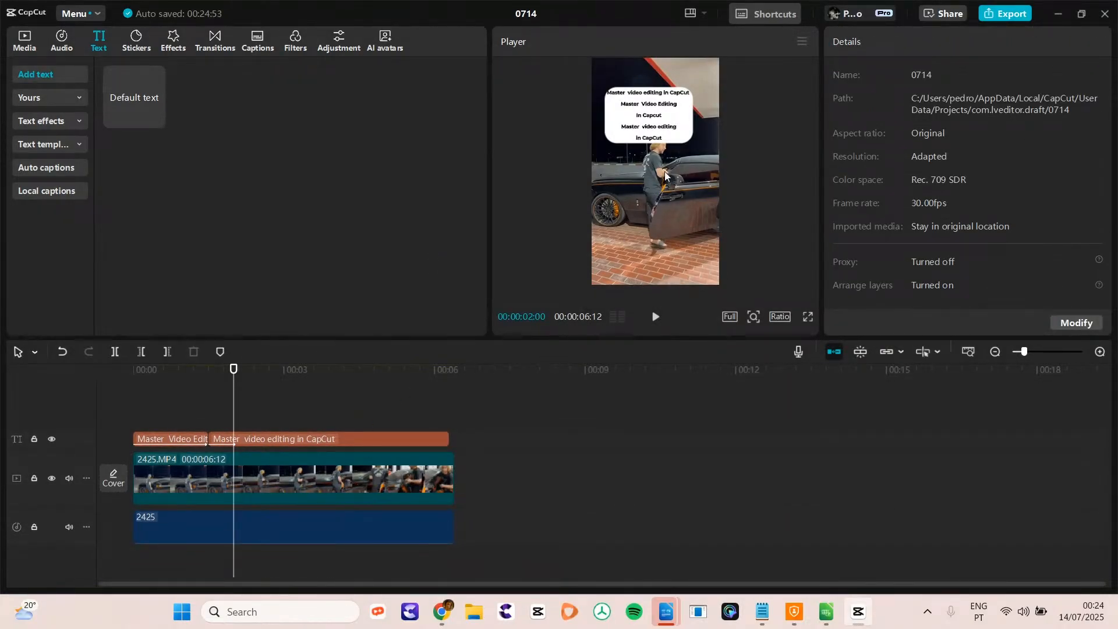
- Set the duration of the second title's Typewriter entrance animation to 4.8 s
click(400, 441)
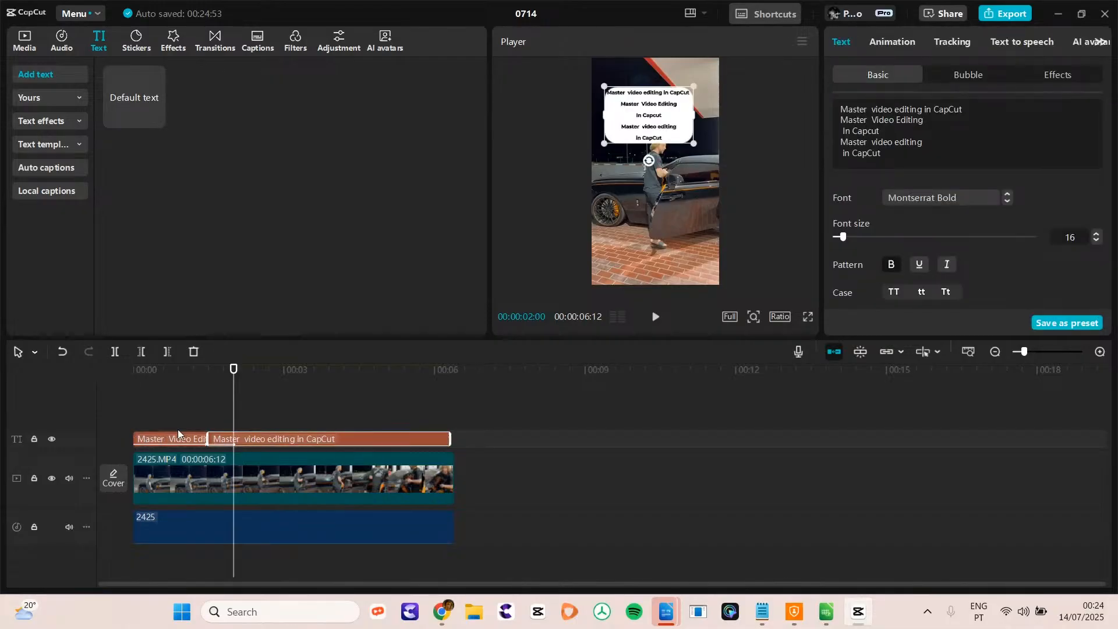
click(894, 44)
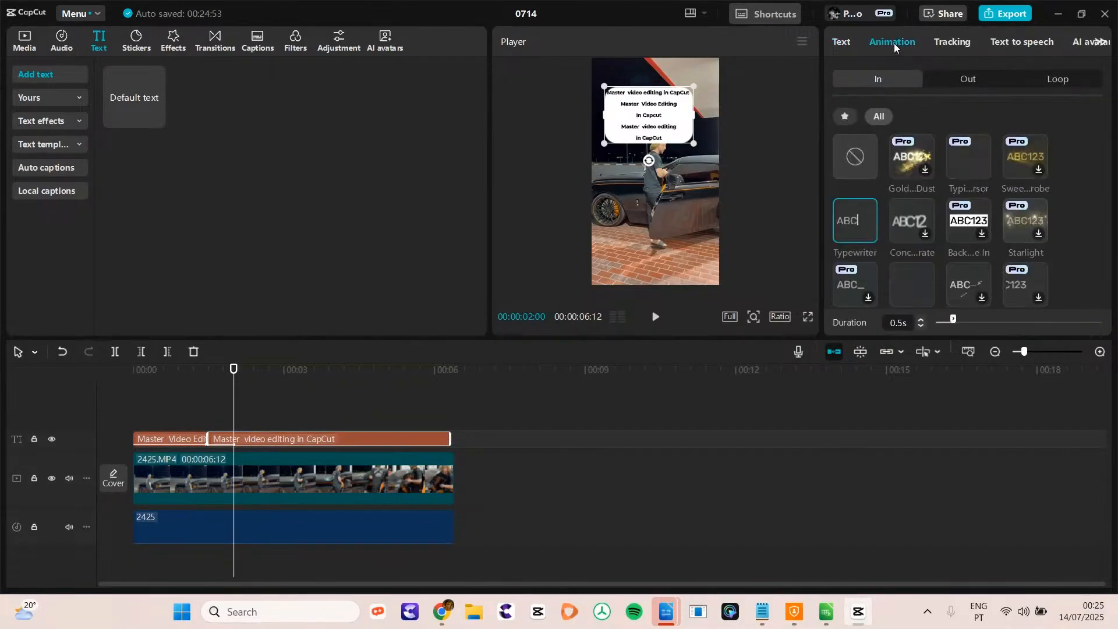
click(855, 223)
drag(952, 321, 1102, 324)
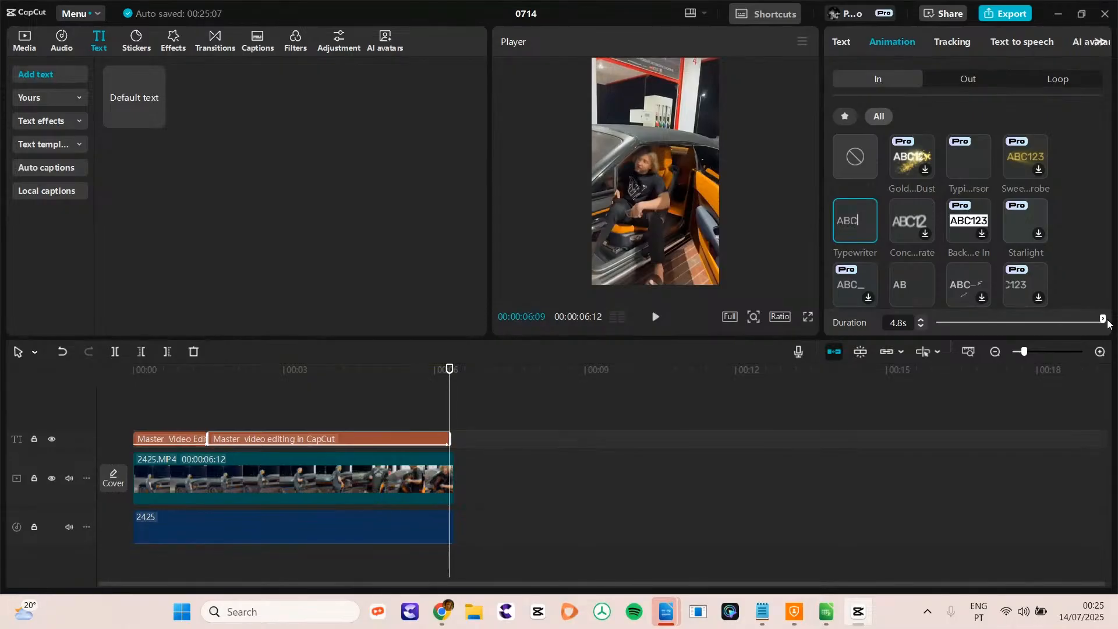
- Play the video back to preview the second title's Typewriter entrance animation, and return to the start of the timeline
drag(1107, 320, 1110, 312)
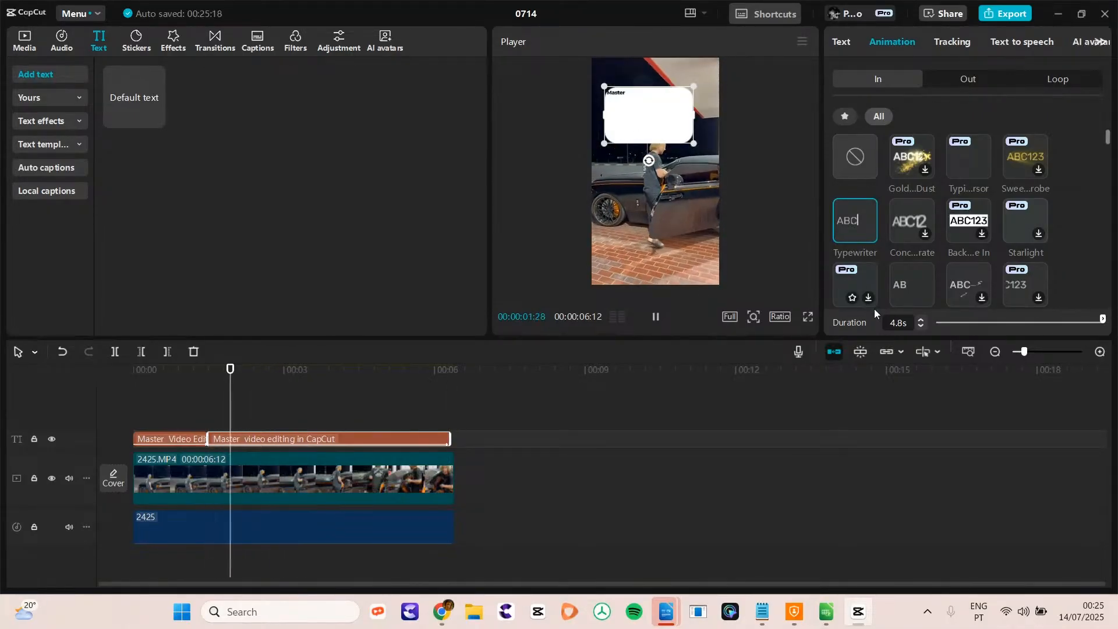
click(129, 373)
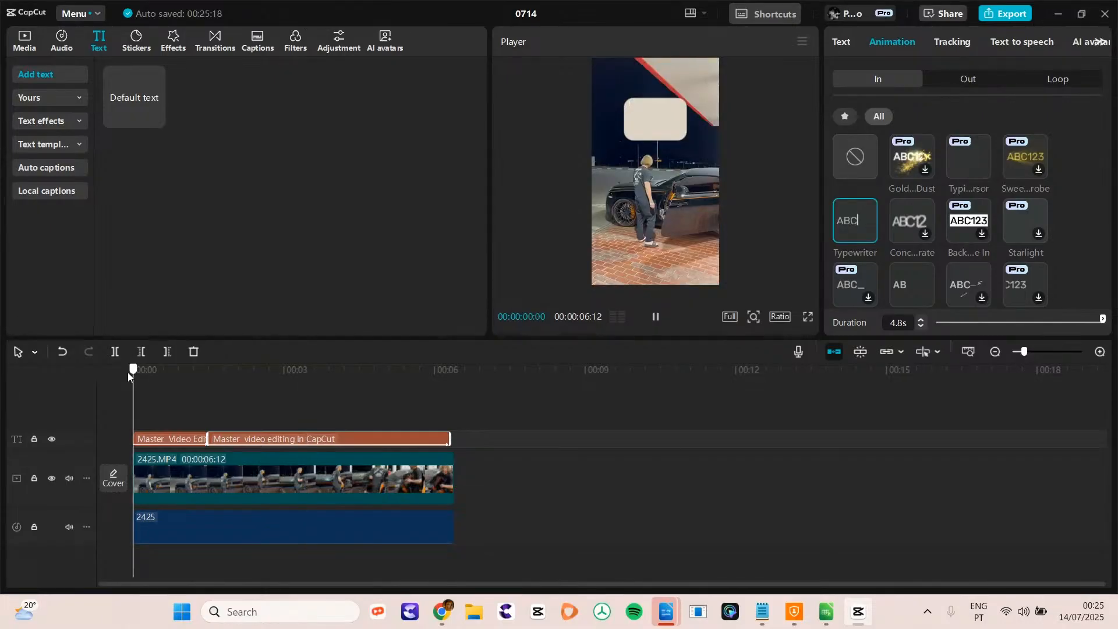
drag(128, 373, 55, 378)
click(114, 378)
- Try the Floodlight and Scroll Up loop animations on the second title and preview the playback
click(963, 76)
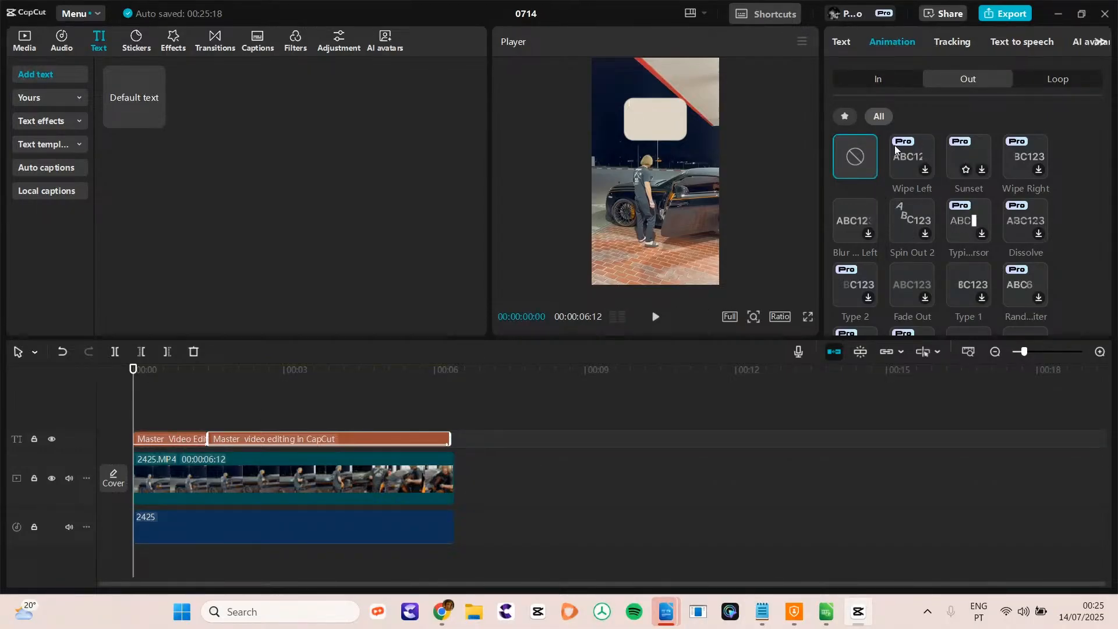
click(1056, 81)
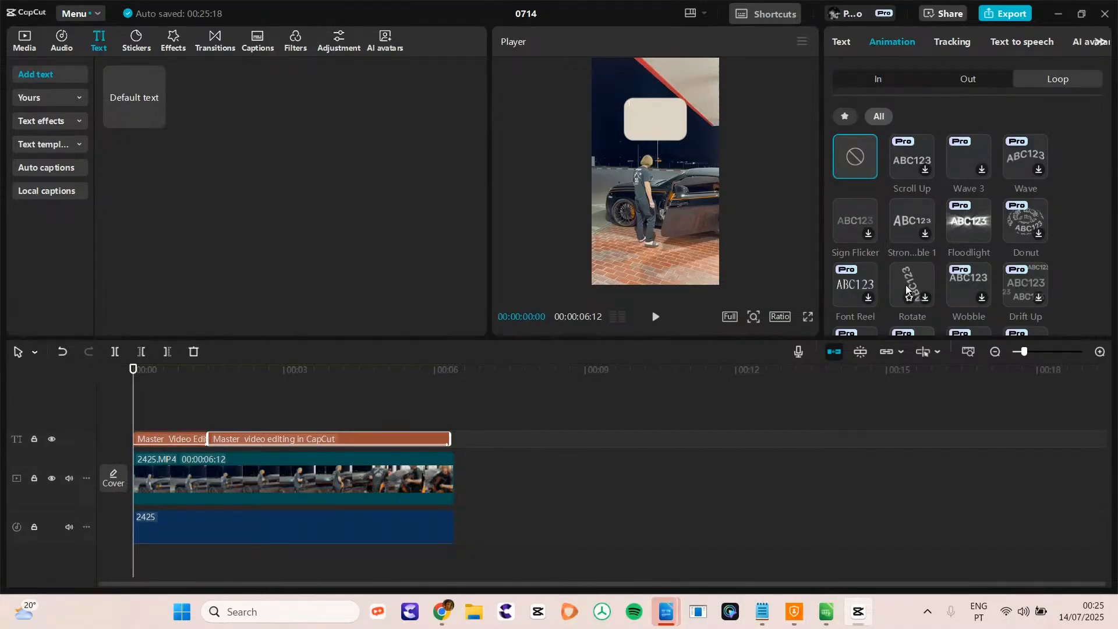
click(970, 222)
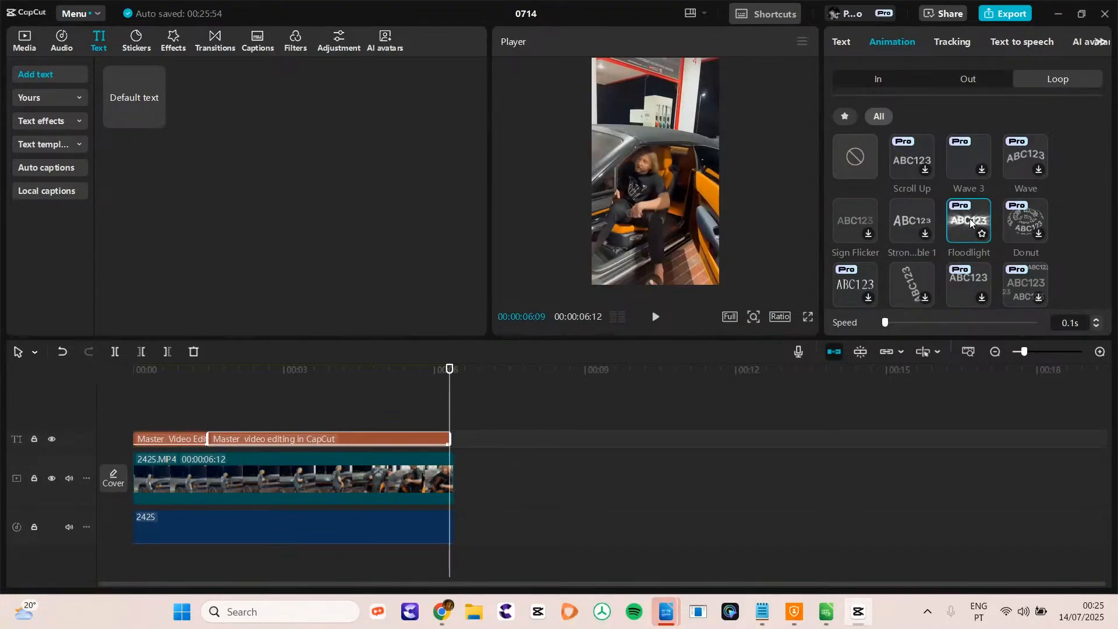
click(915, 151)
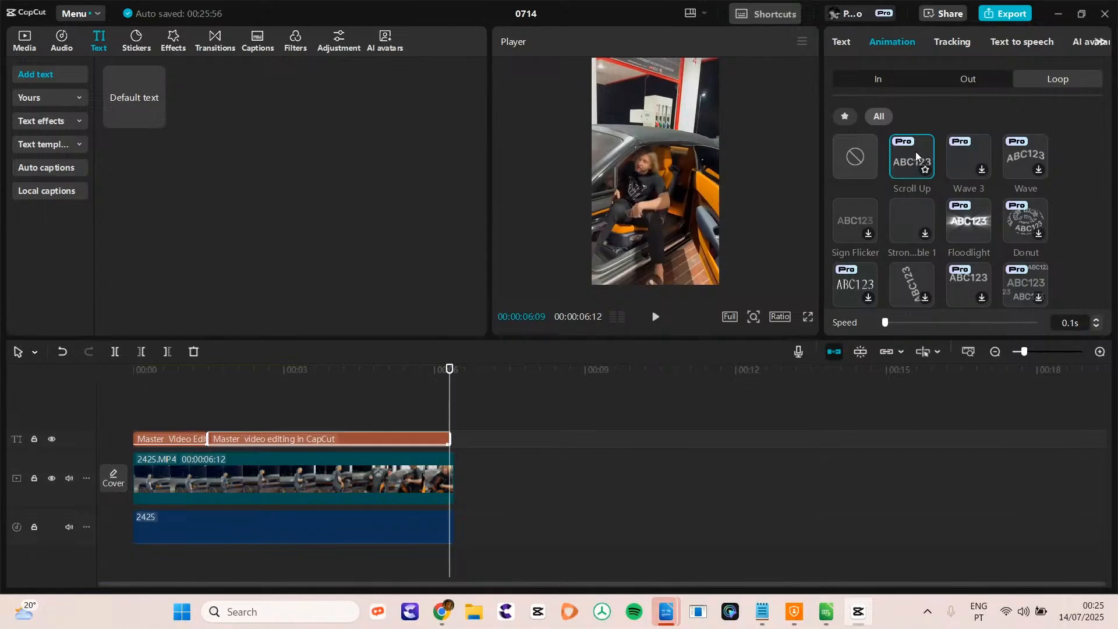
click(294, 385)
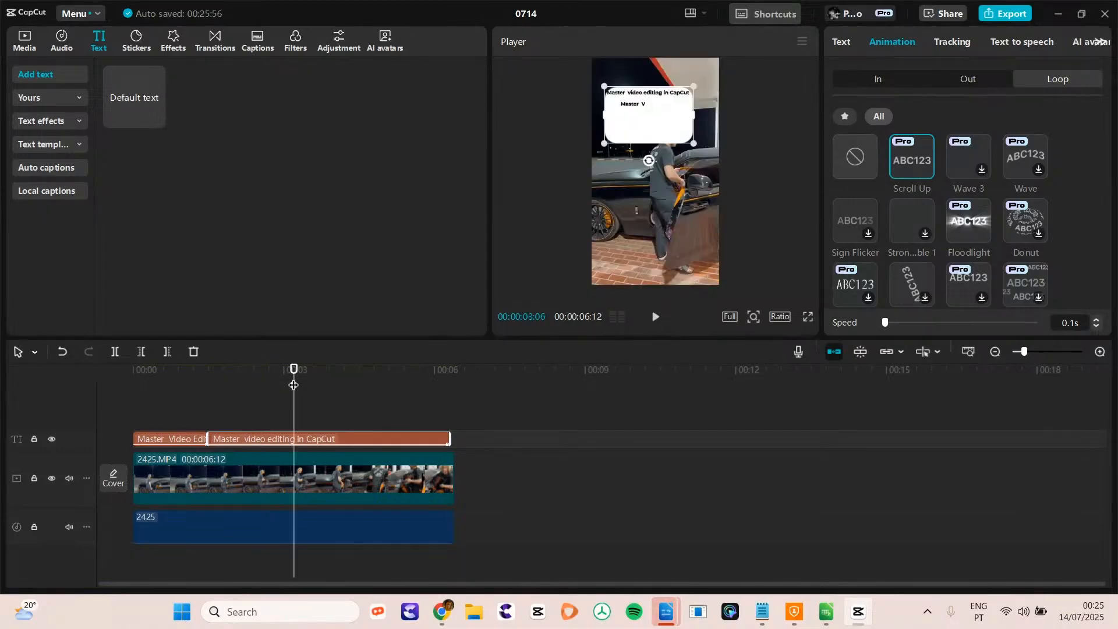
click(656, 318)
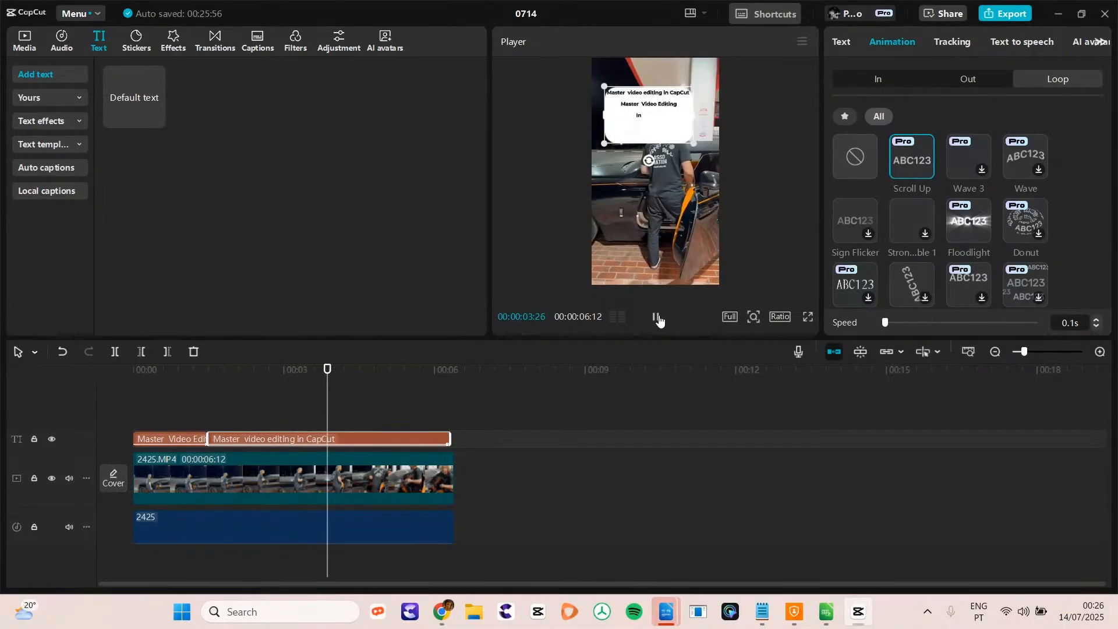
click(657, 318)
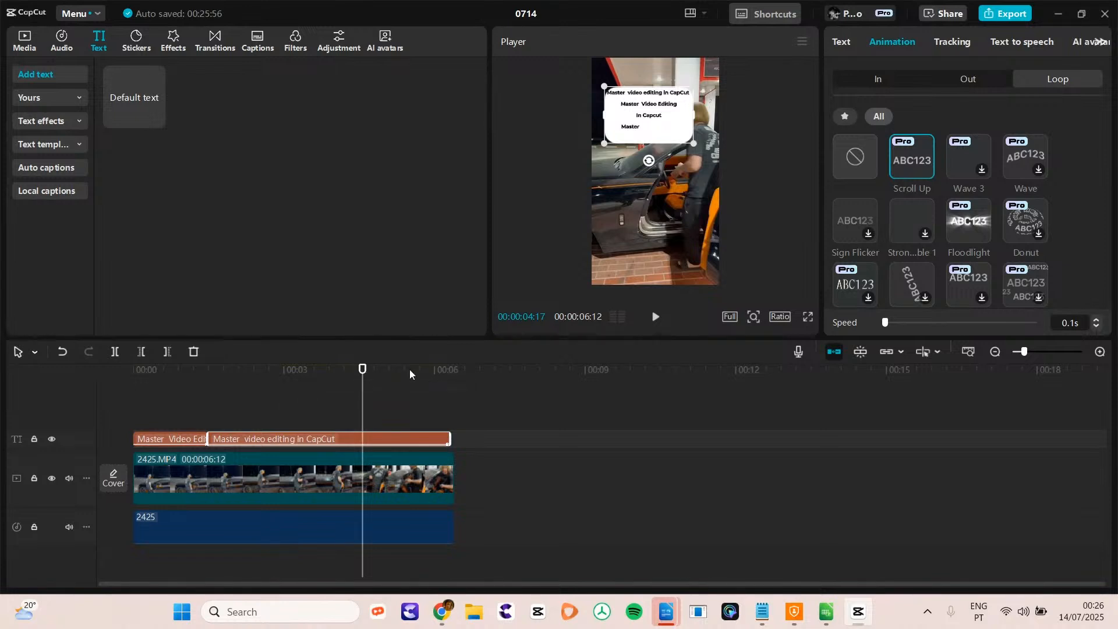
click(151, 369)
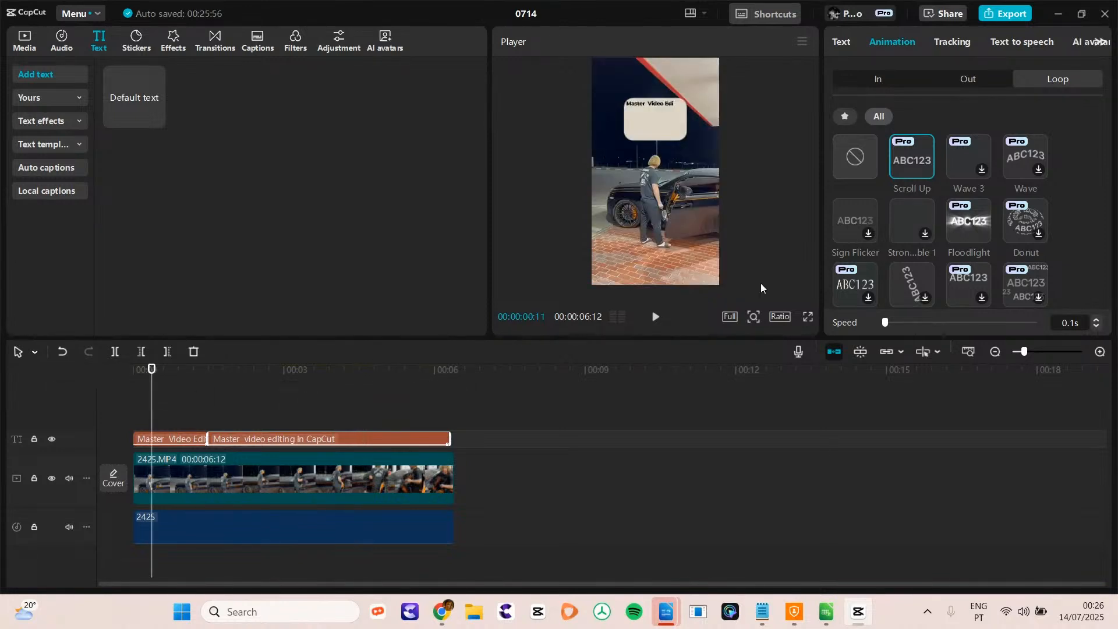
- Try the Sign Flicker loop animation on the second title, preview it from near the start, and remove it
click(855, 221)
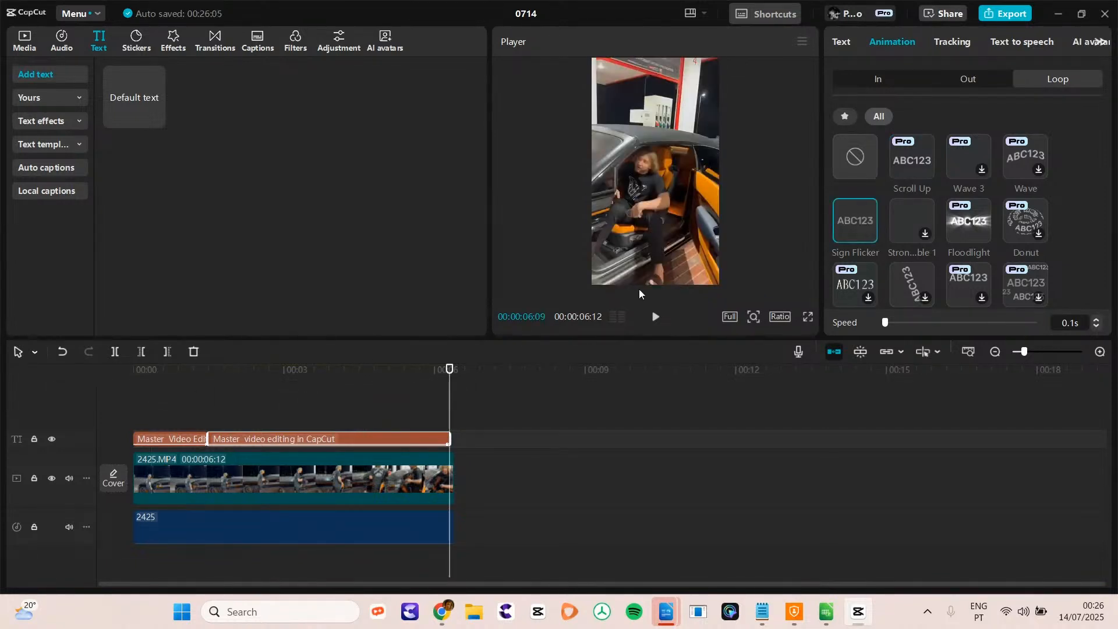
click(153, 370)
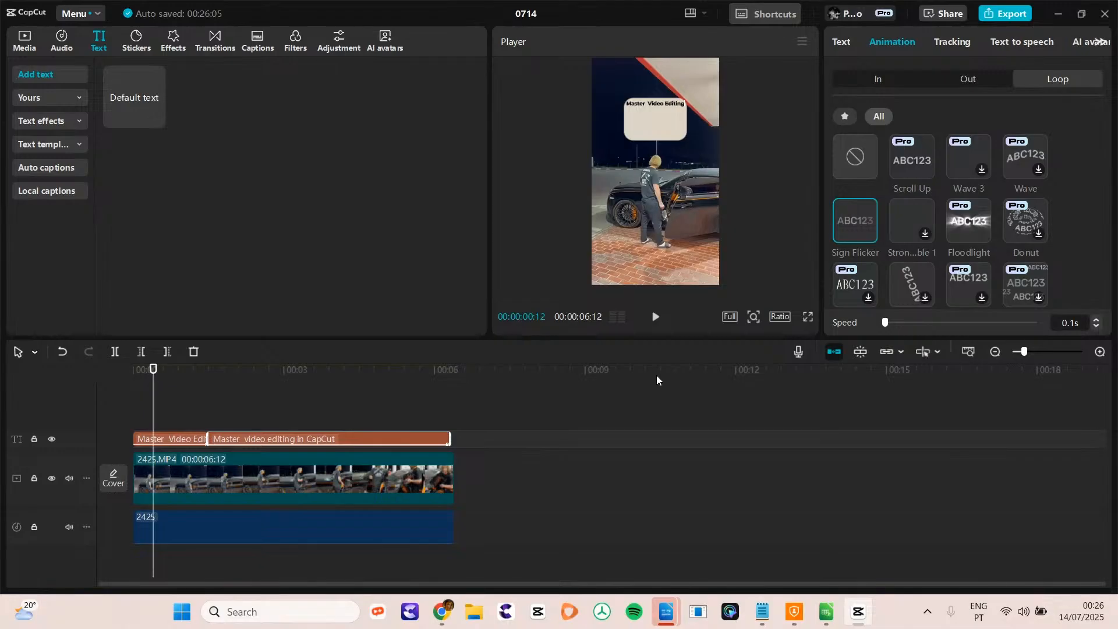
click(654, 317)
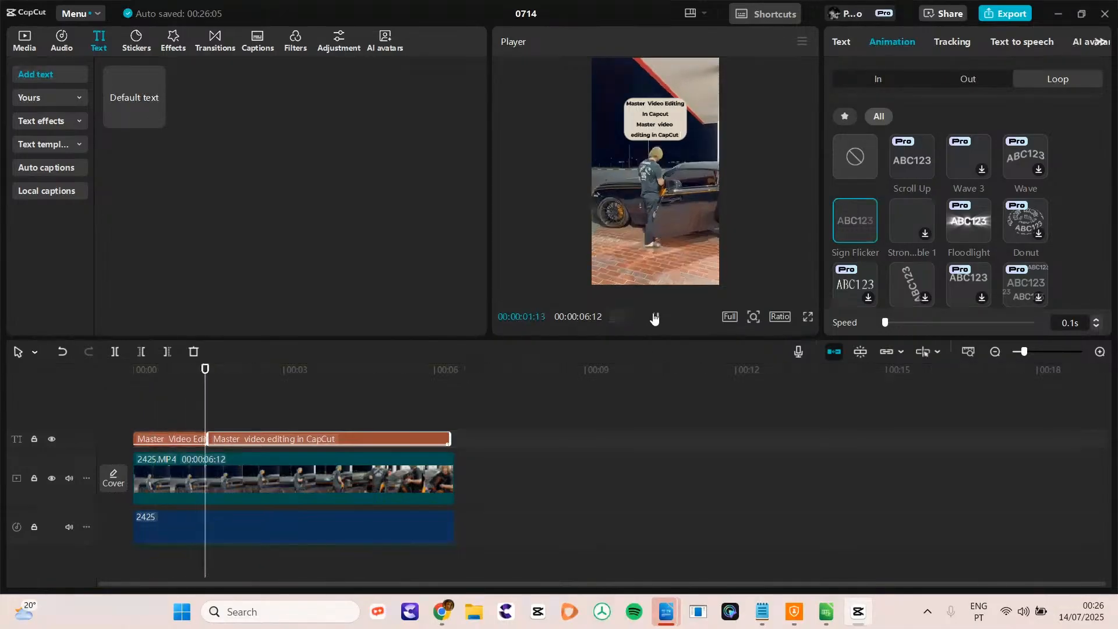
click(654, 317)
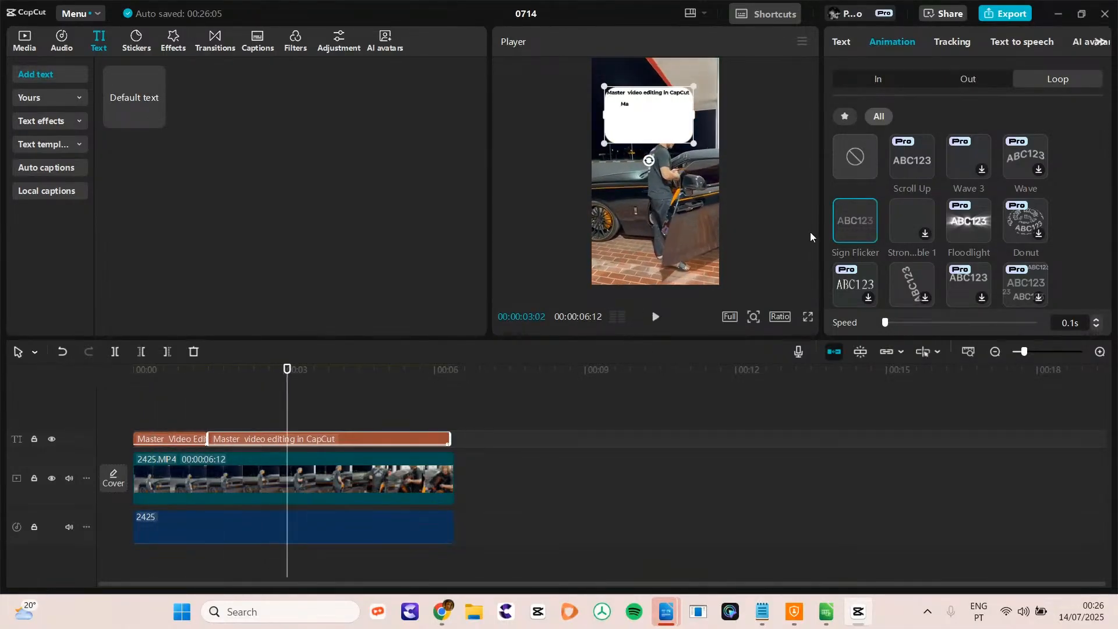
click(850, 166)
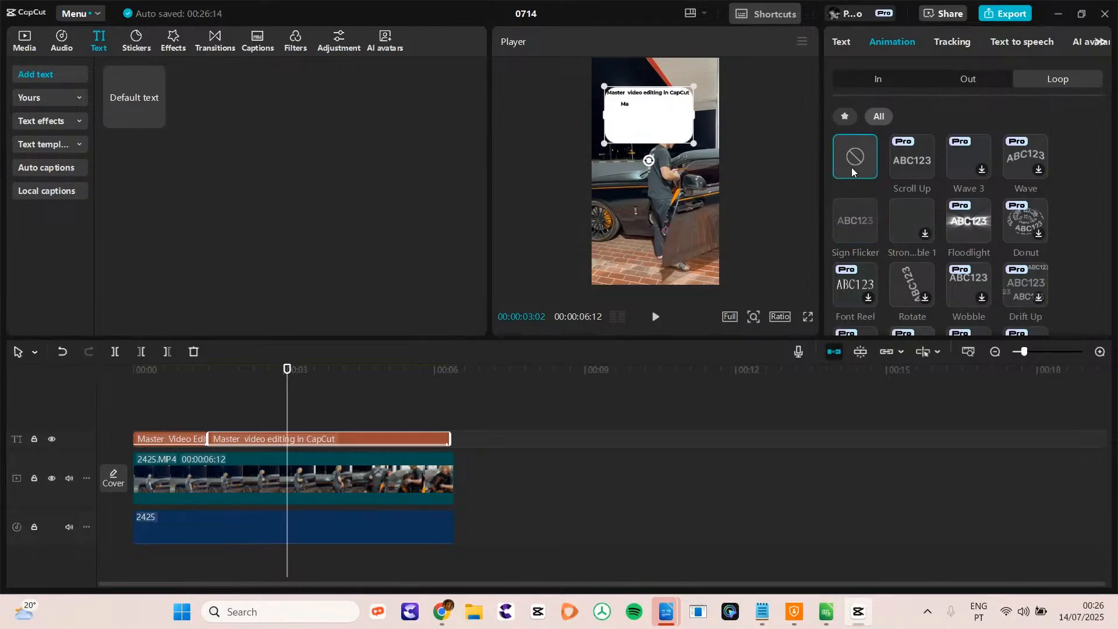
- Try the Drift Up loop animation on the second title and preview it from about three seconds
click(1025, 282)
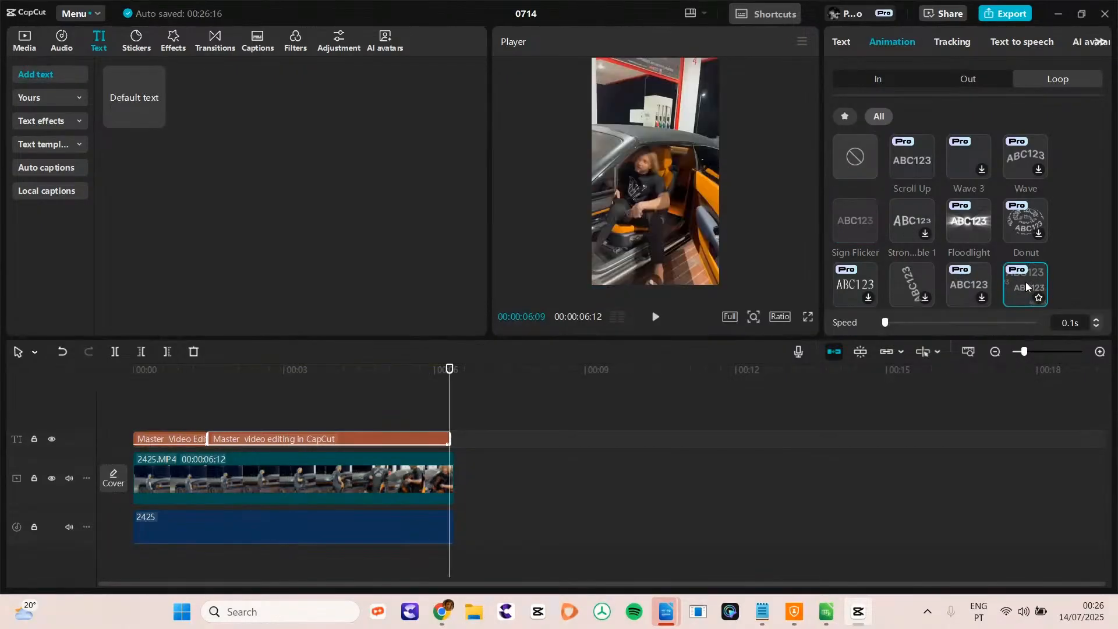
click(291, 379)
click(655, 318)
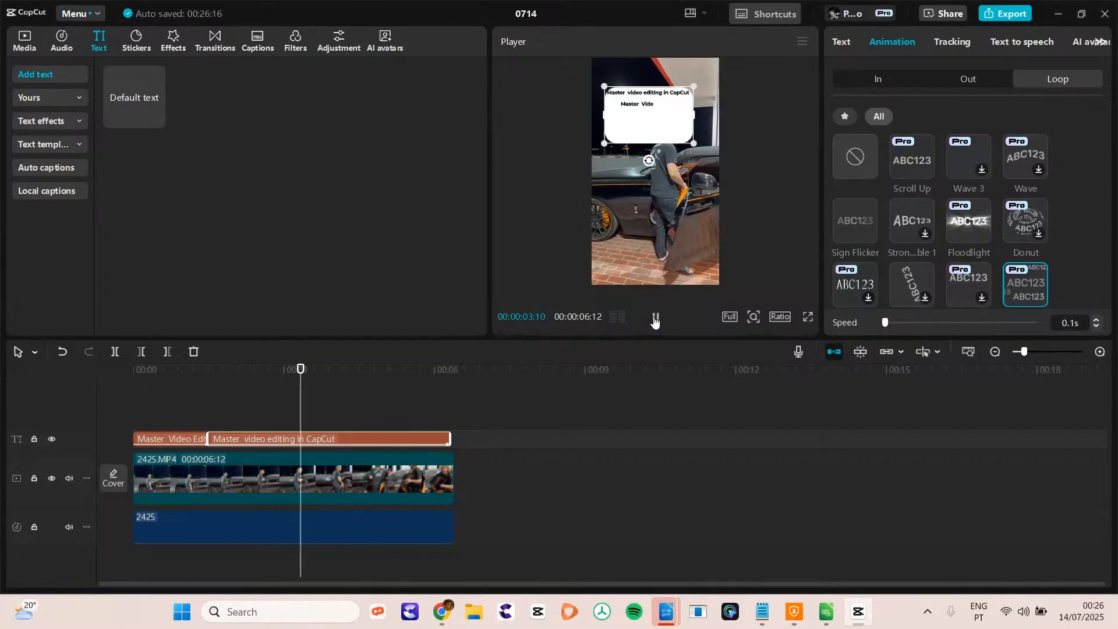
click(655, 318)
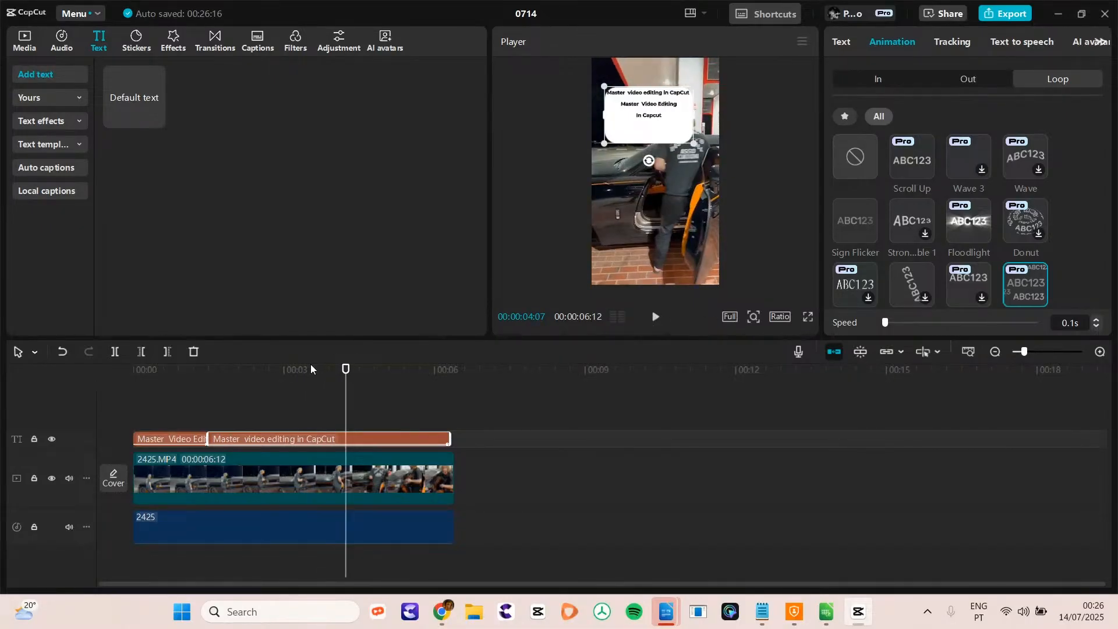
- Remove the entrance animation from the second title and preview the title's playback from about two seconds
click(878, 82)
click(859, 163)
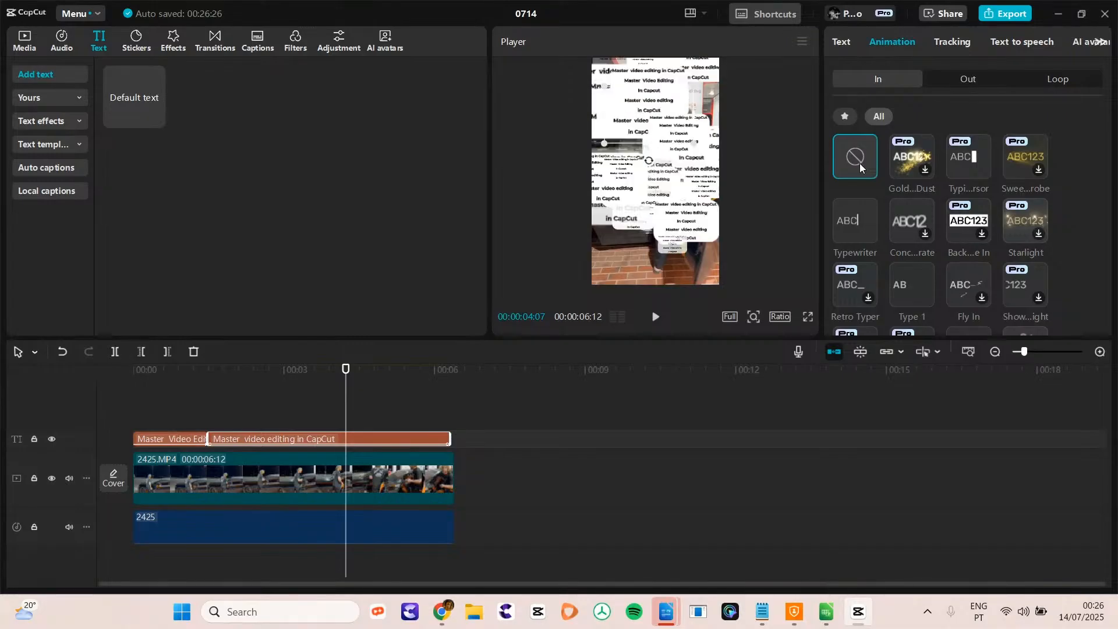
click(126, 387)
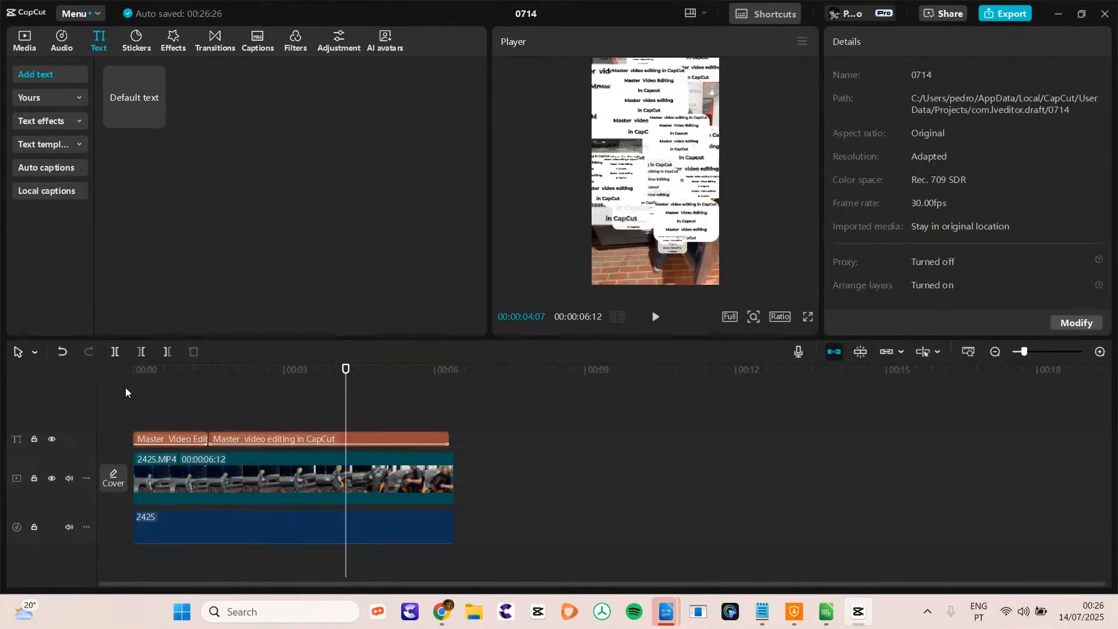
drag(140, 375, 233, 377)
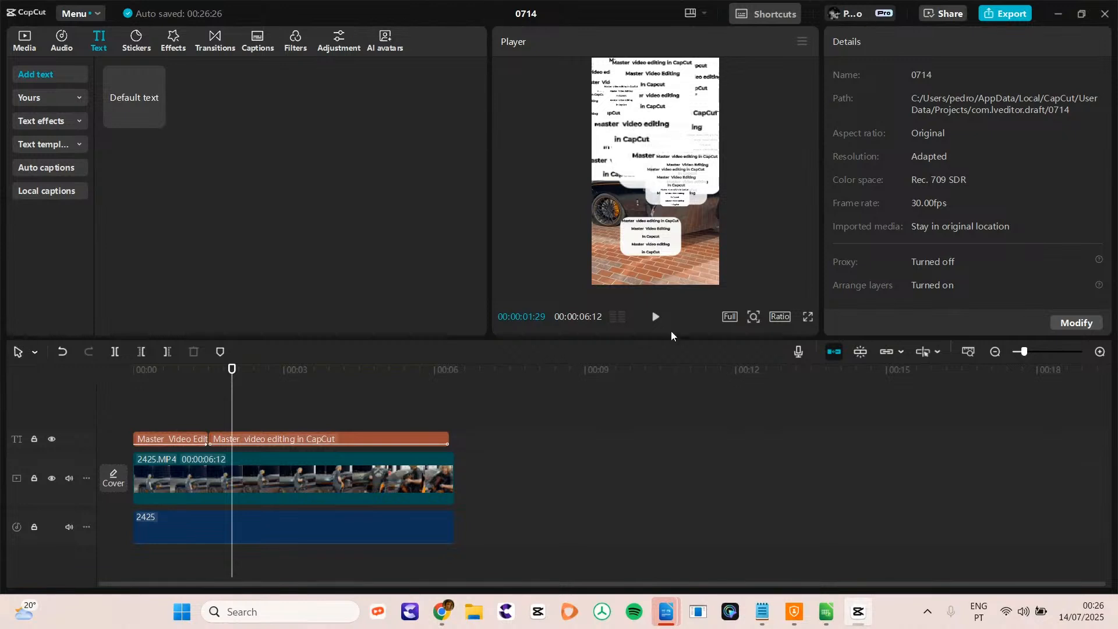
click(655, 318)
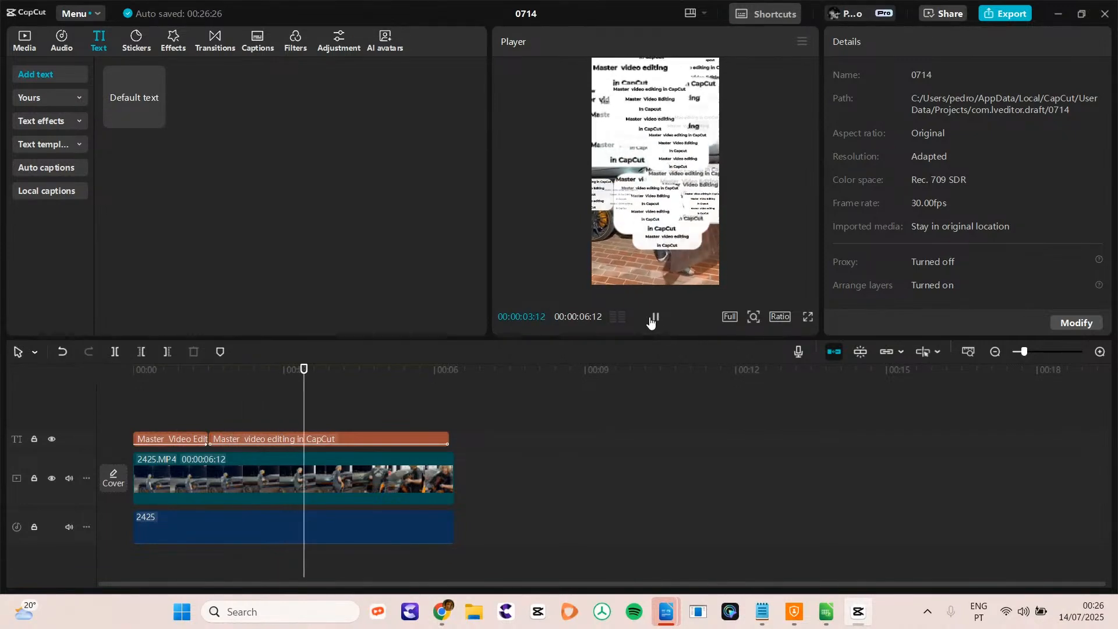
click(650, 320)
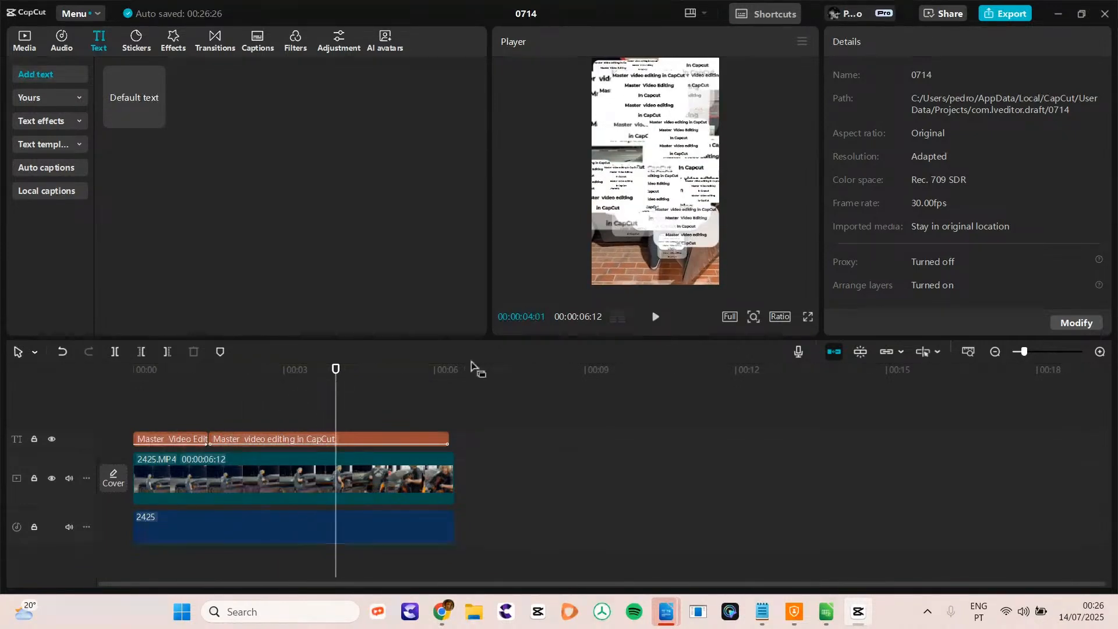
- Remove the loop animation from the second title
click(354, 440)
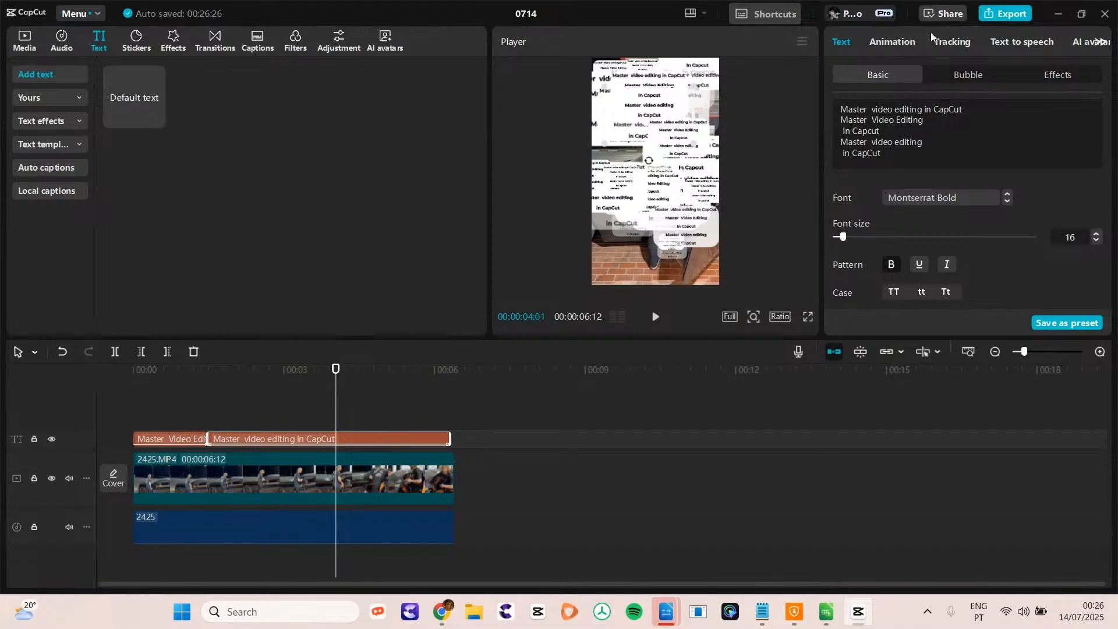
click(891, 43)
click(1038, 77)
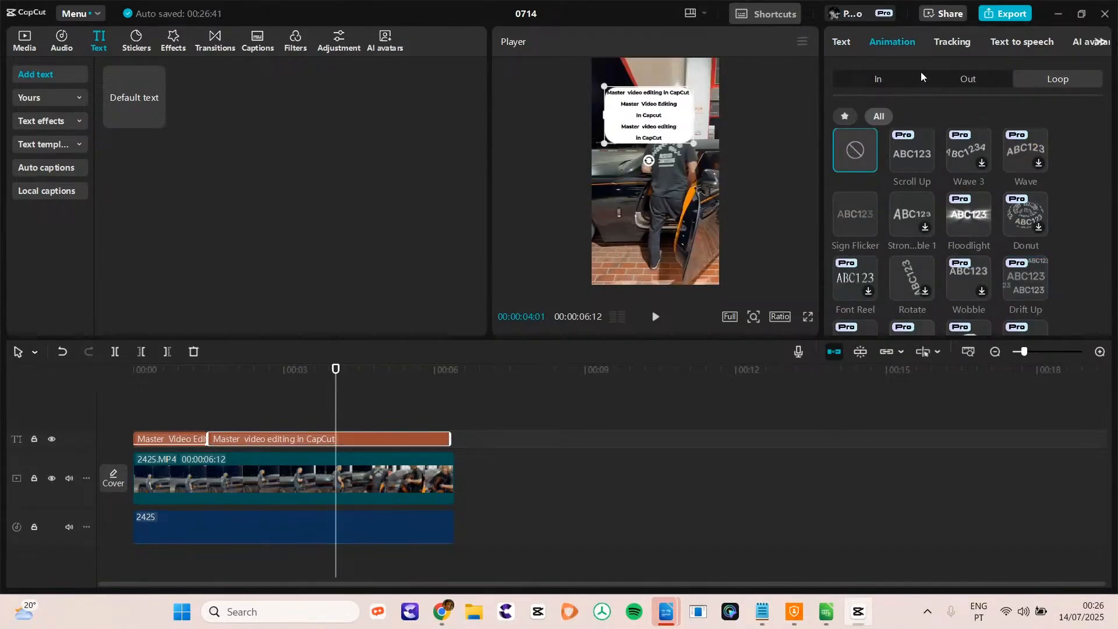
- Enable motion tracking on the second title, place the tracking box on the lower part of the car, and preview the clip
click(948, 43)
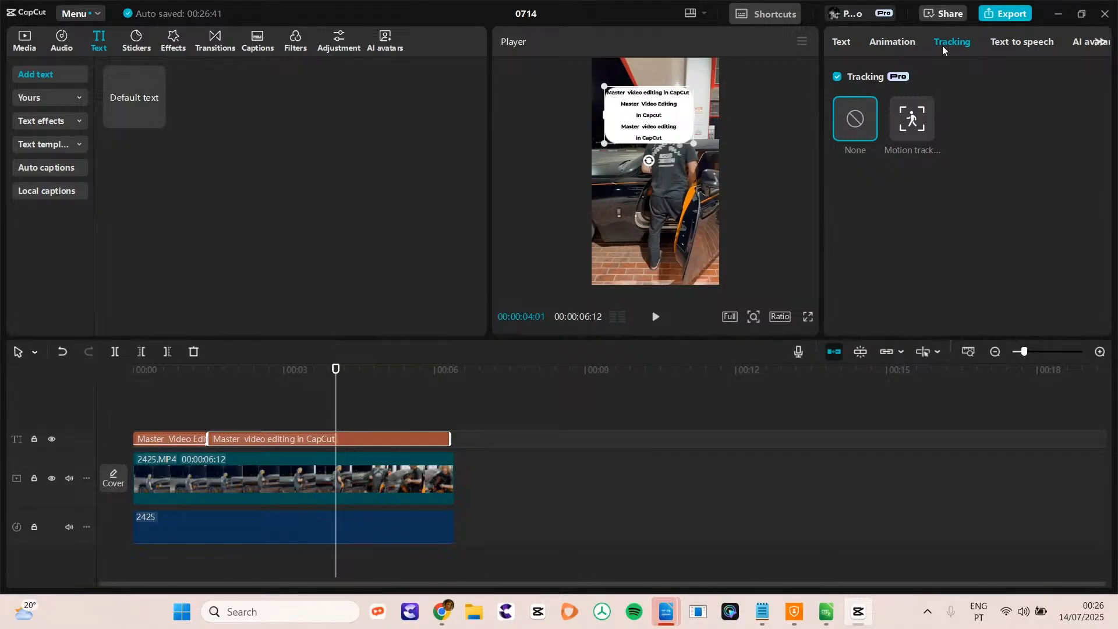
click(910, 116)
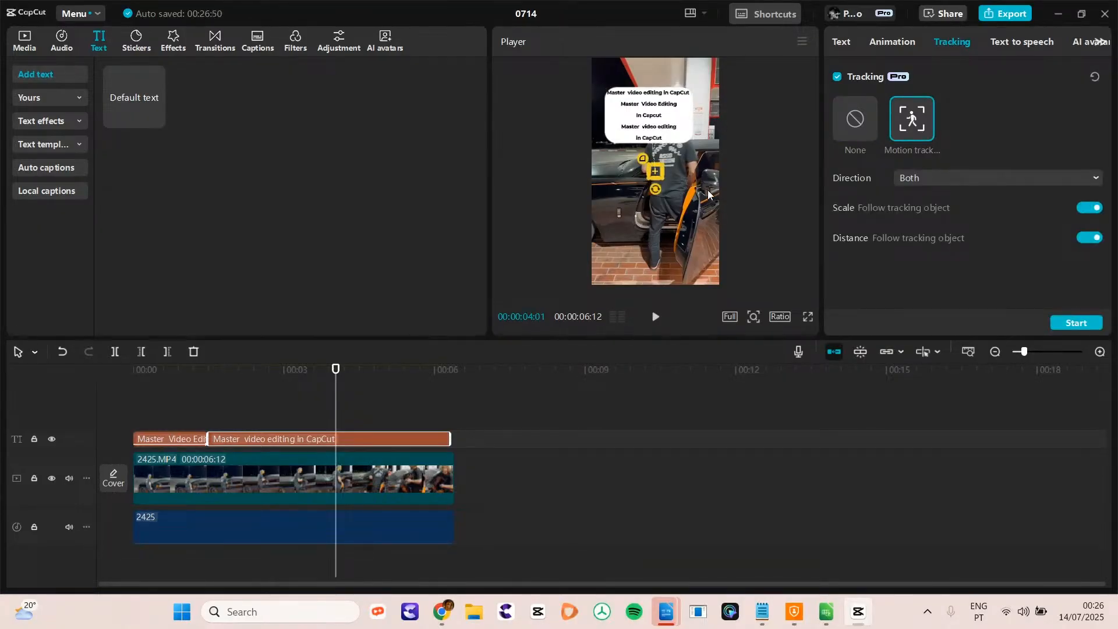
drag(691, 194, 629, 251)
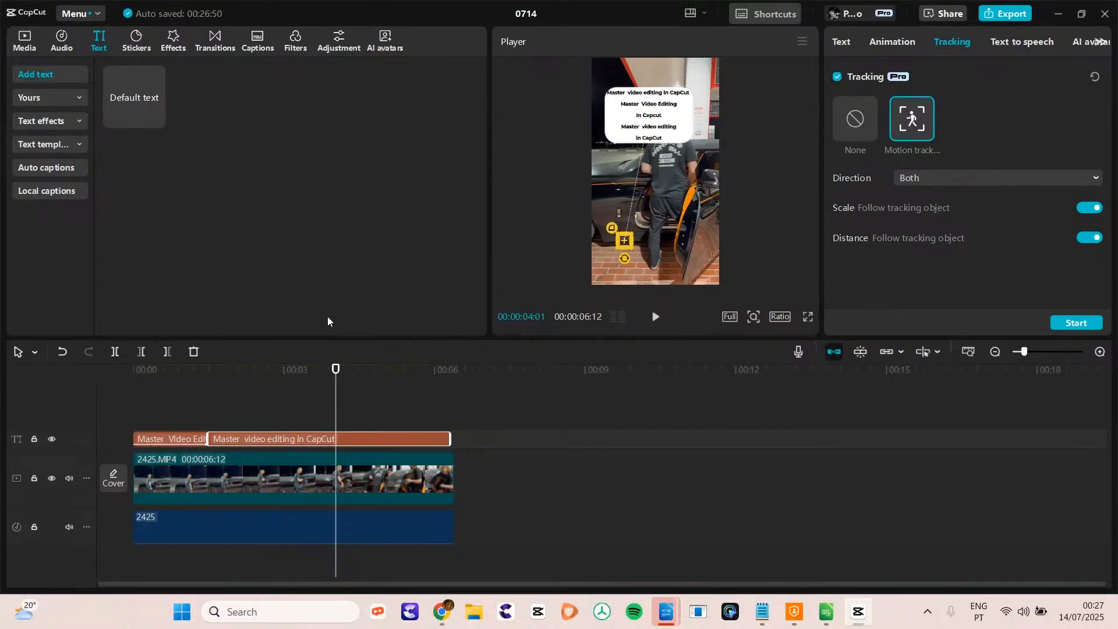
click(227, 371)
key(space)
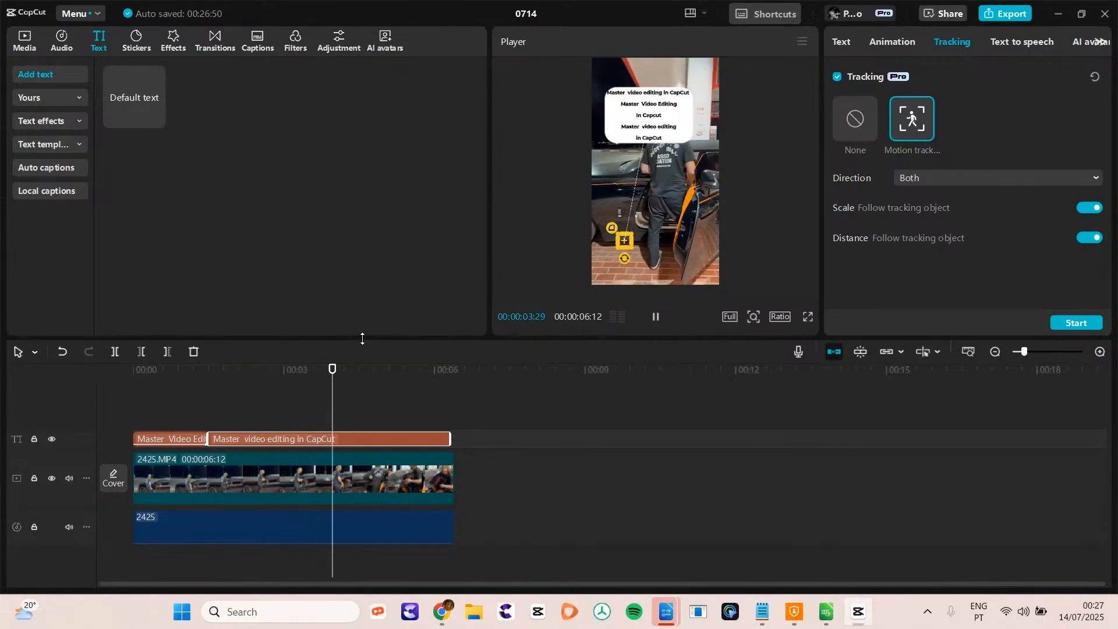
key(space)
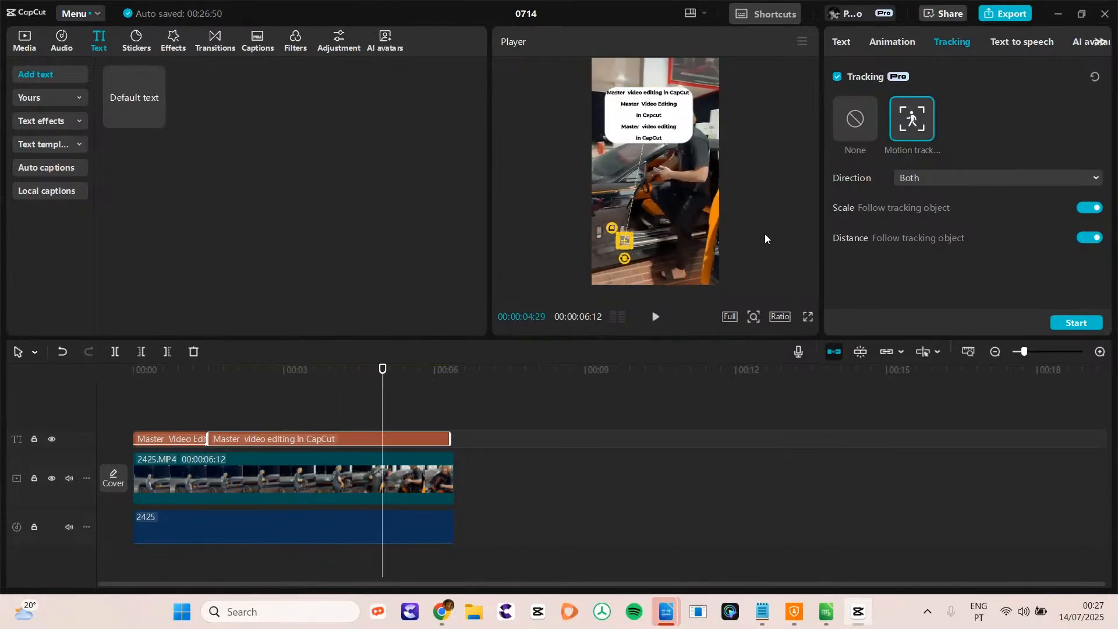
- Set the second title's tracking direction to Forward, run the motion tracking, and play the clip to check the result
click(979, 179)
click(955, 222)
click(226, 369)
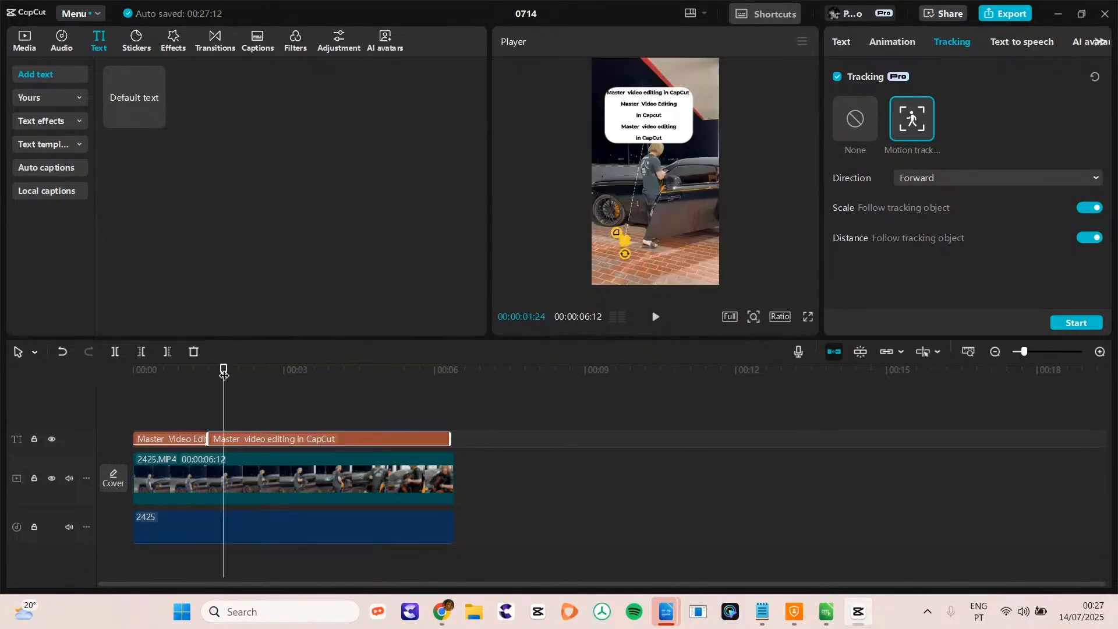
key(space)
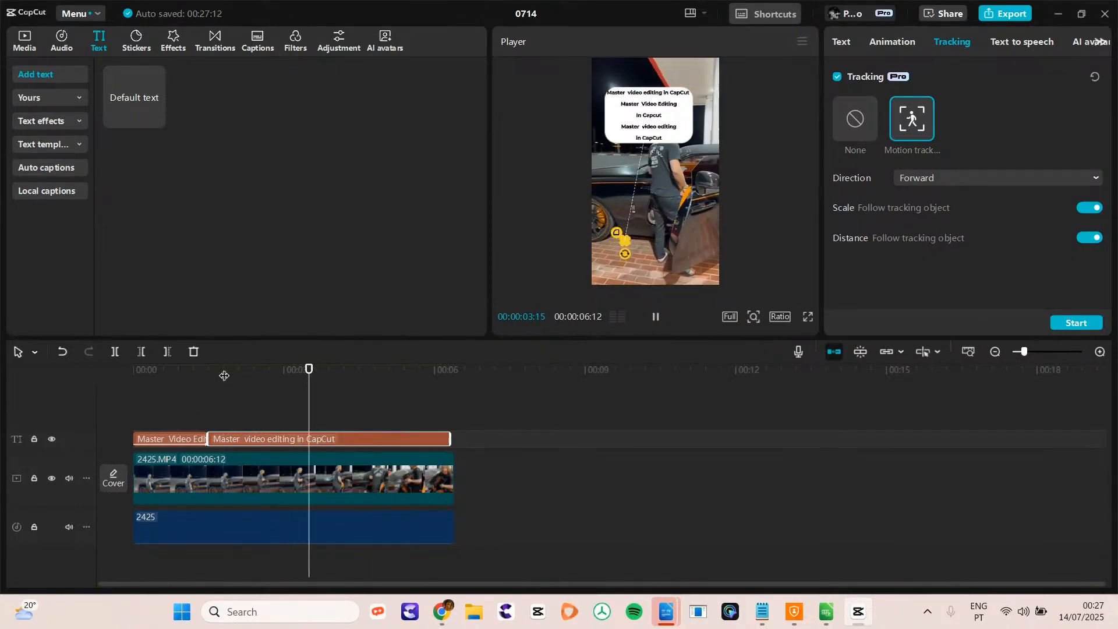
key(space)
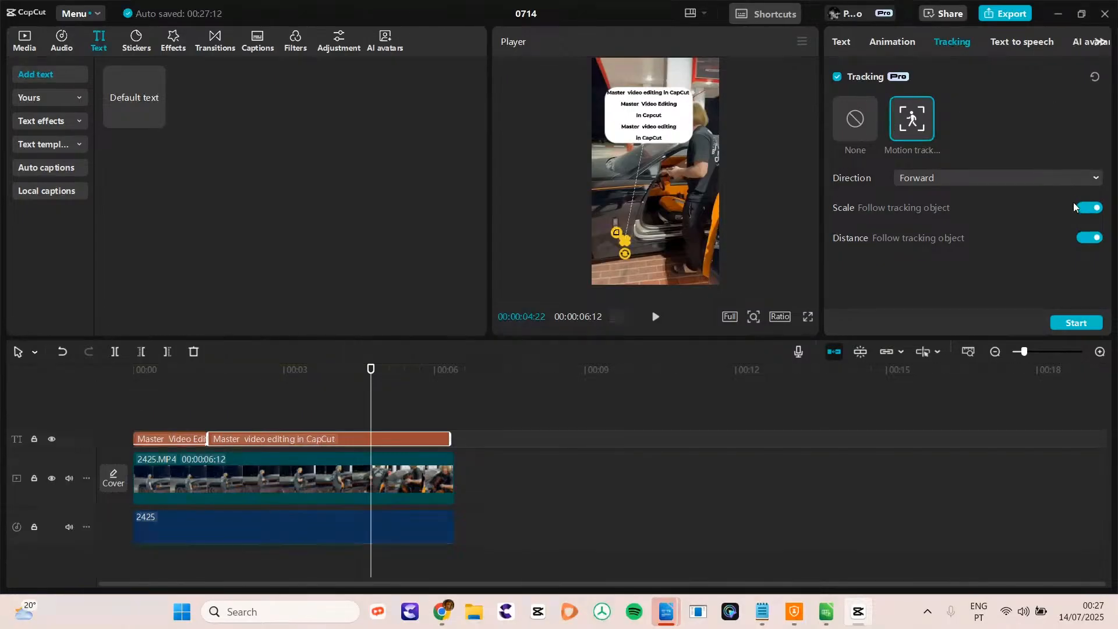
click(1072, 327)
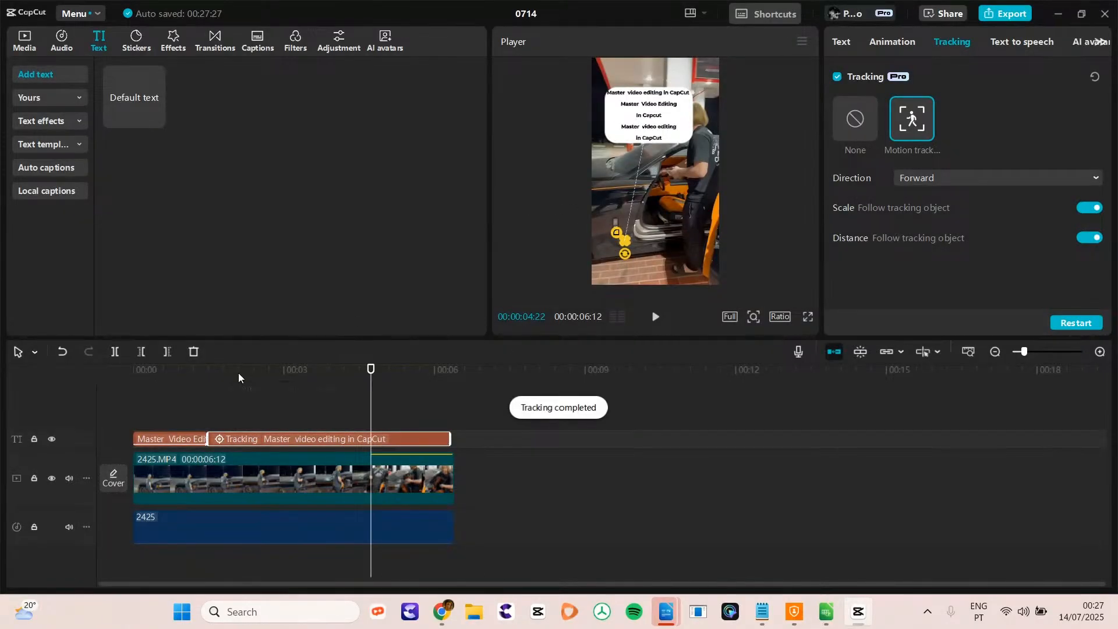
click(239, 372)
key(space)
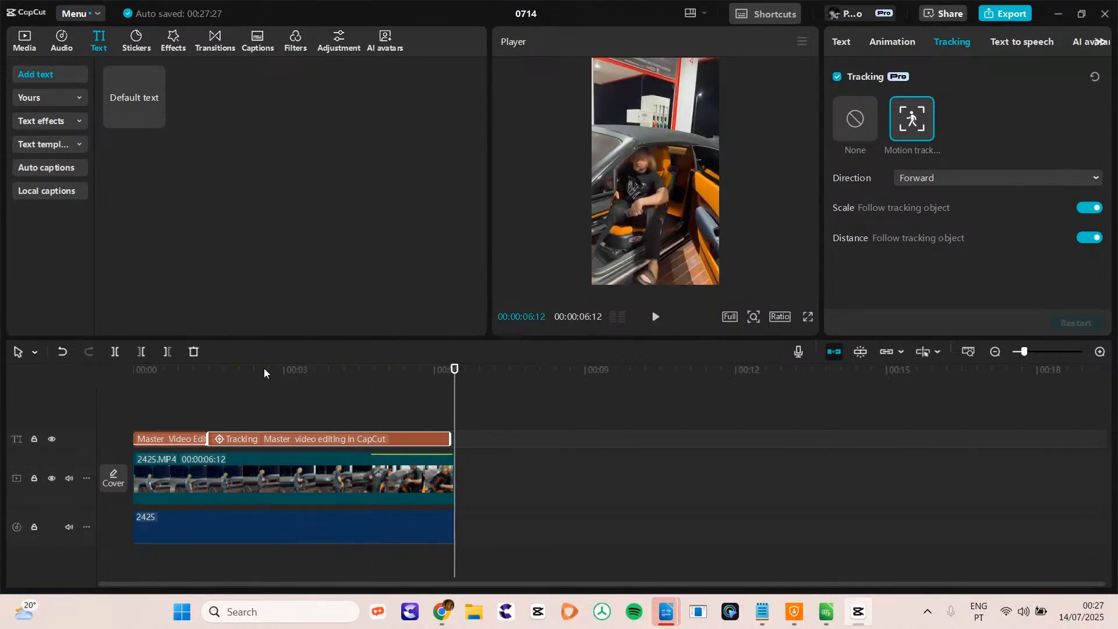
- Look over the text-to-speech voices and the trending AI avatars for the second title, previewing the Liliana avatar
drag(236, 374, 240, 398)
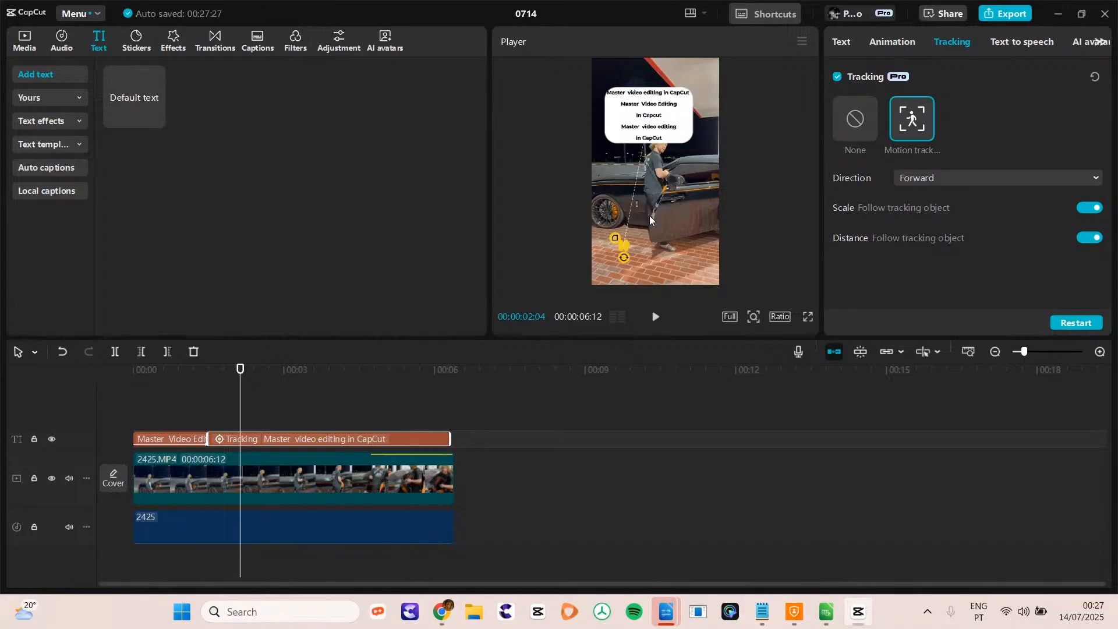
click(1001, 44)
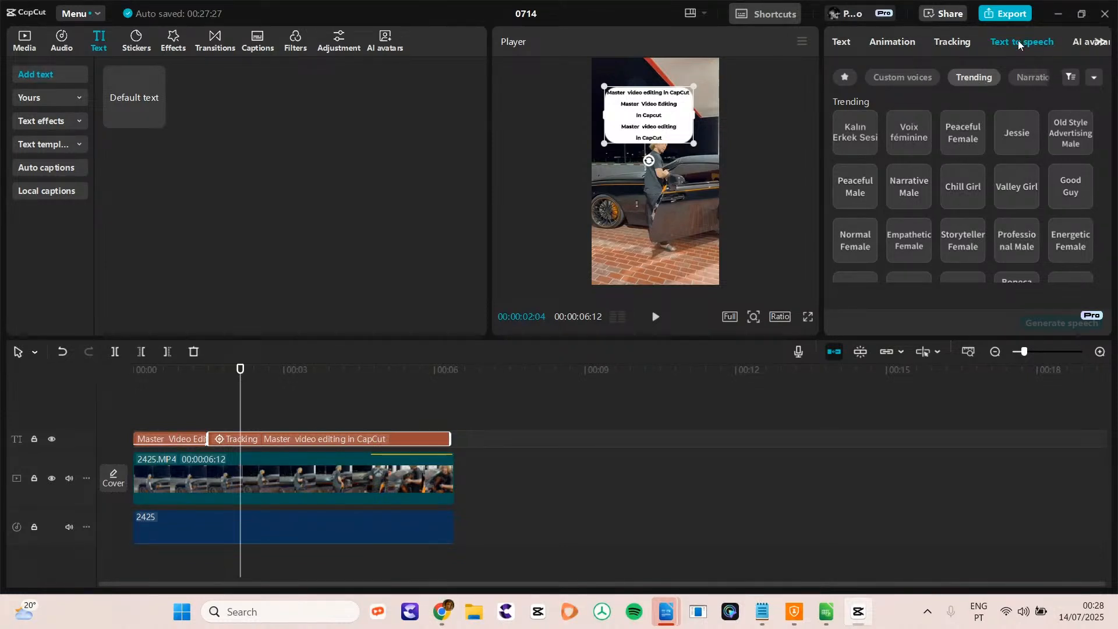
click(1081, 45)
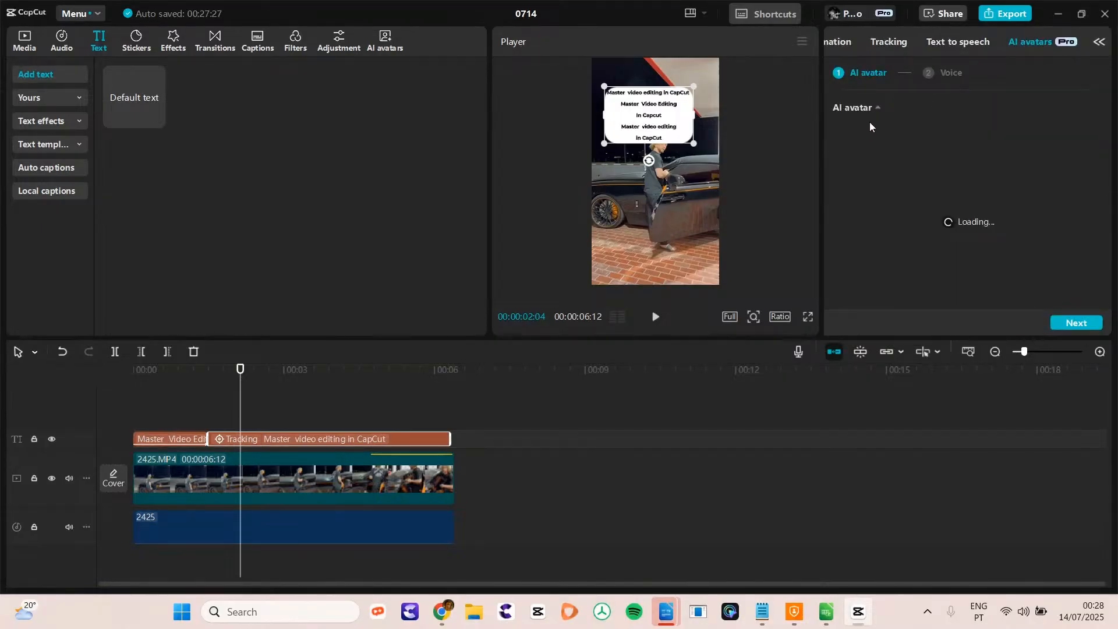
click(1095, 44)
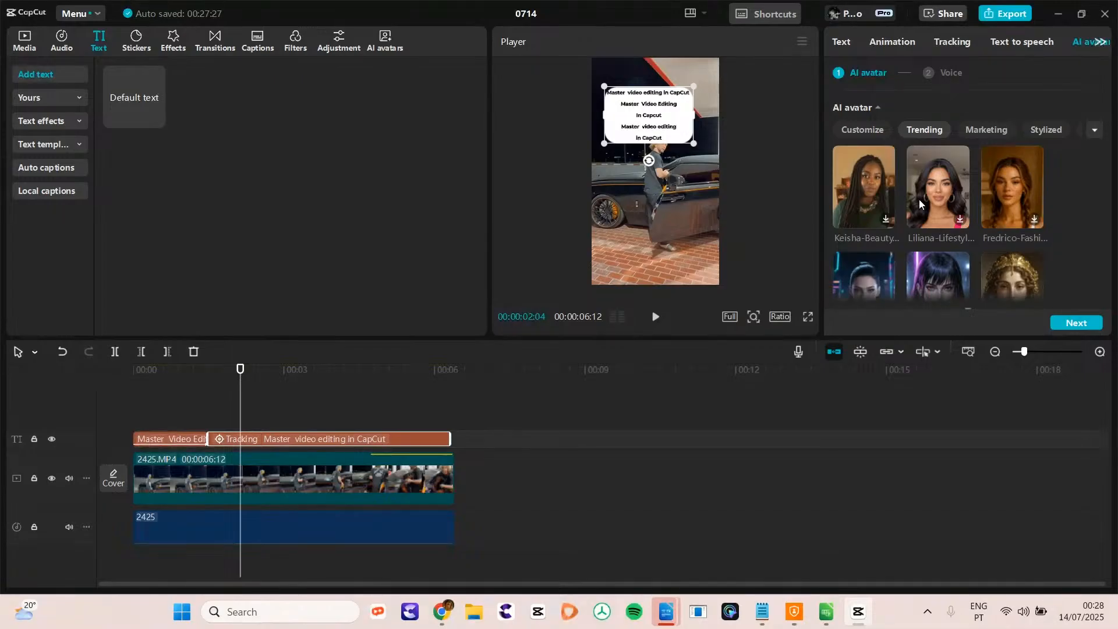
click(931, 195)
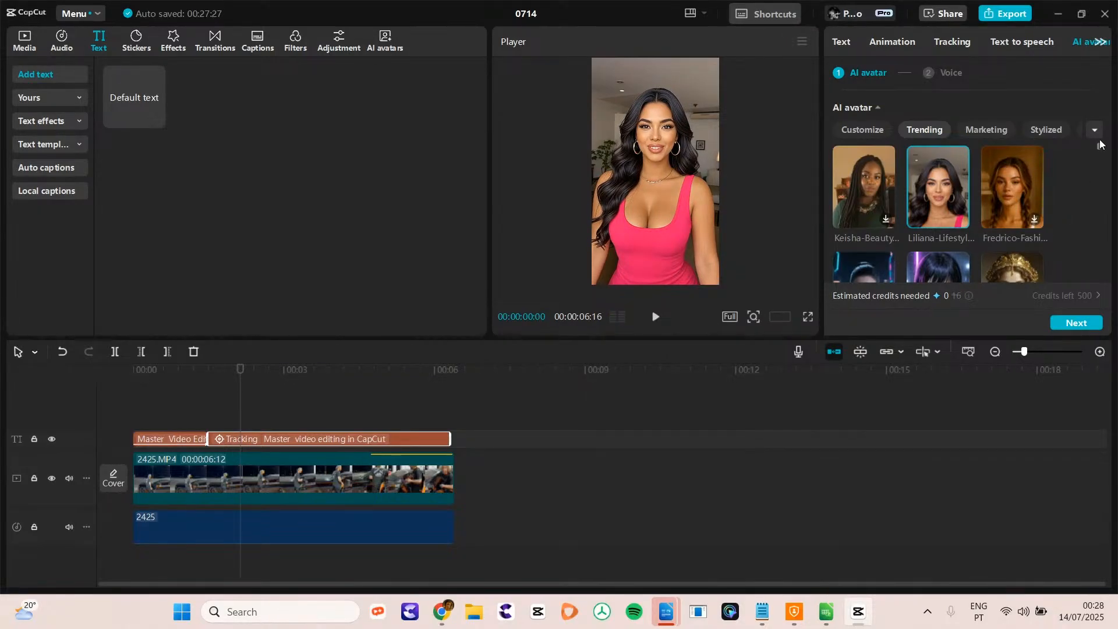
scroll(1105, 169, down, 1)
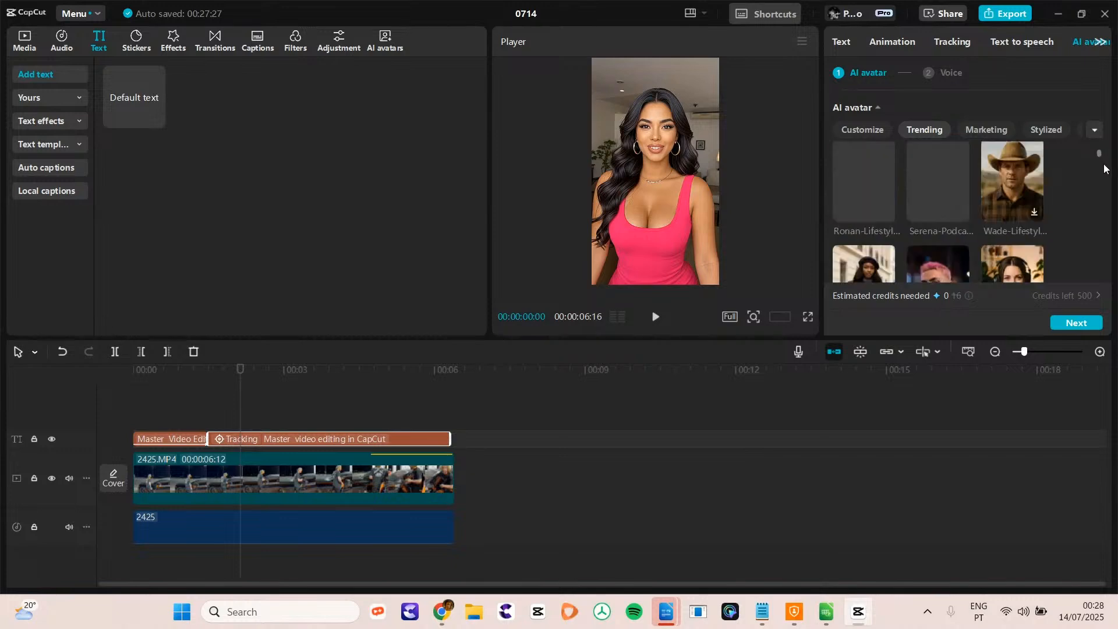
scroll(1105, 169, down, 1)
drag(1105, 169, 1100, 150)
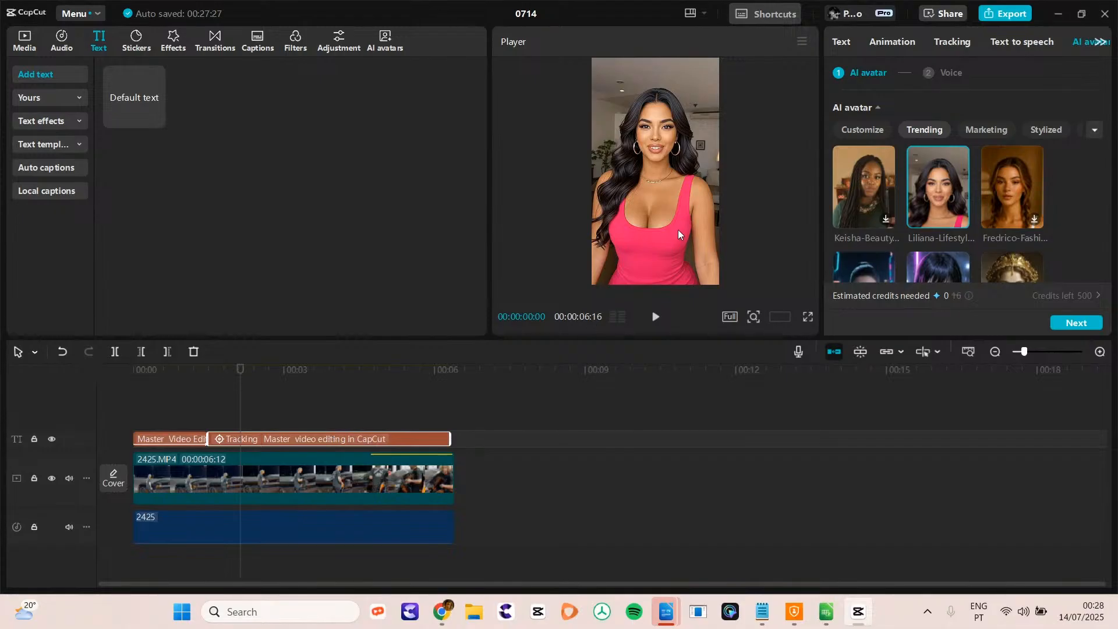
- Undo the second title's motion tracking and open the auto captions settings with the playhead near the clip's start
key(ctrl+z)
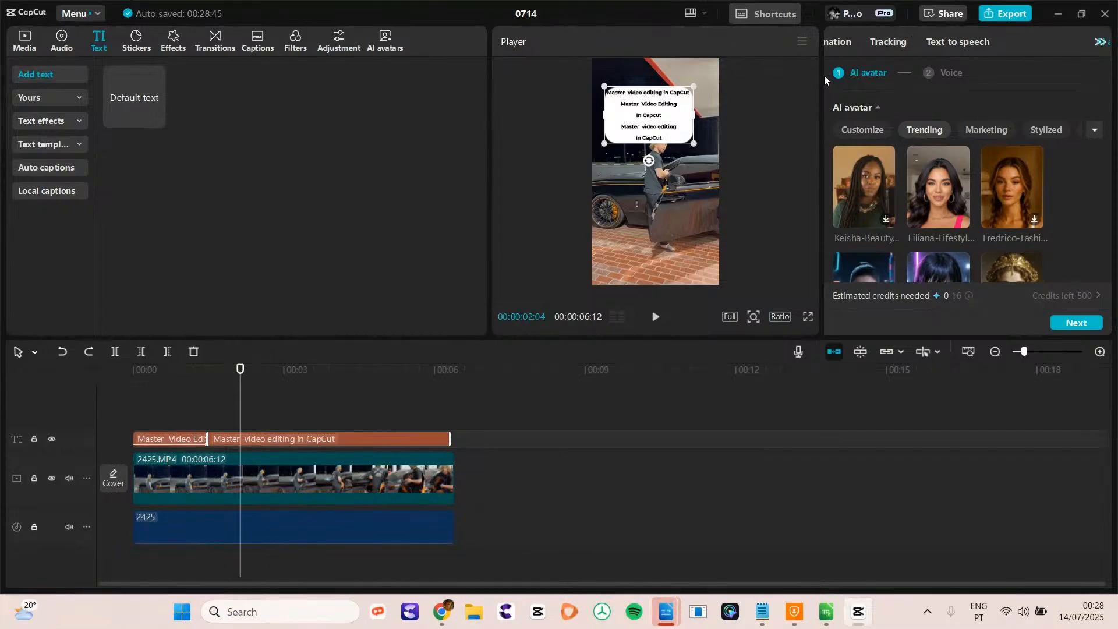
click(150, 368)
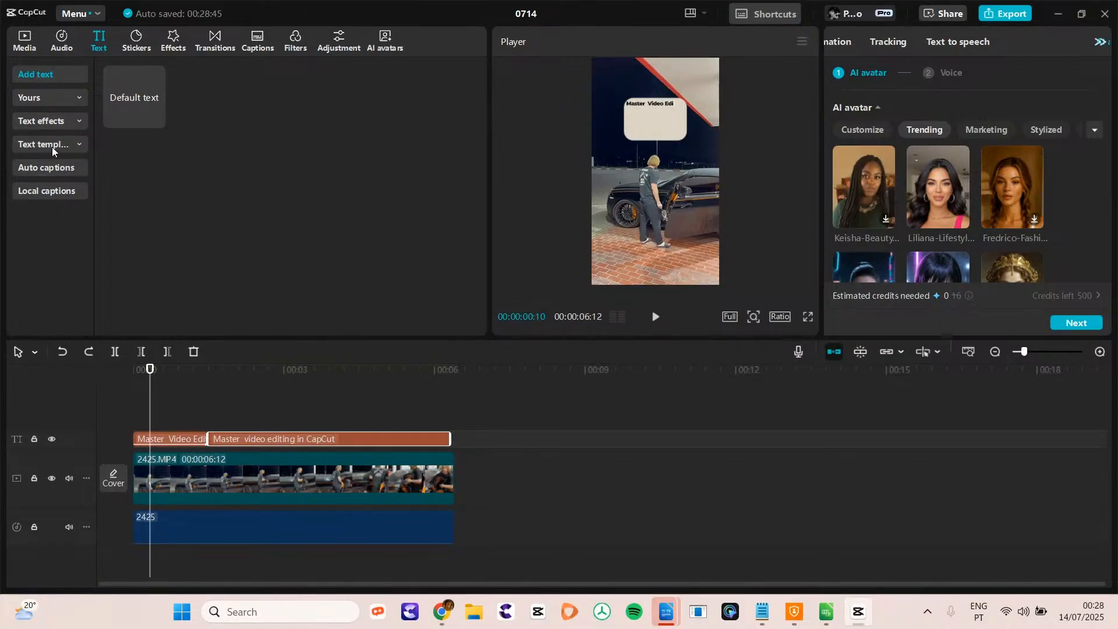
click(61, 170)
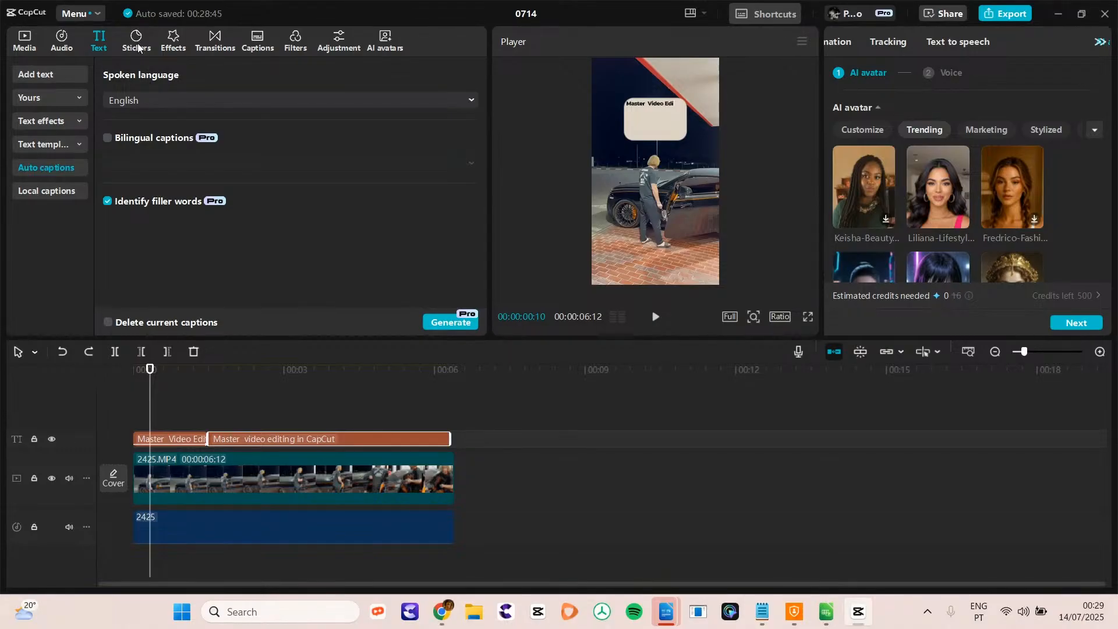
- Browse the sticker library, including the Emoji, brand and Emphasis stickers
click(136, 47)
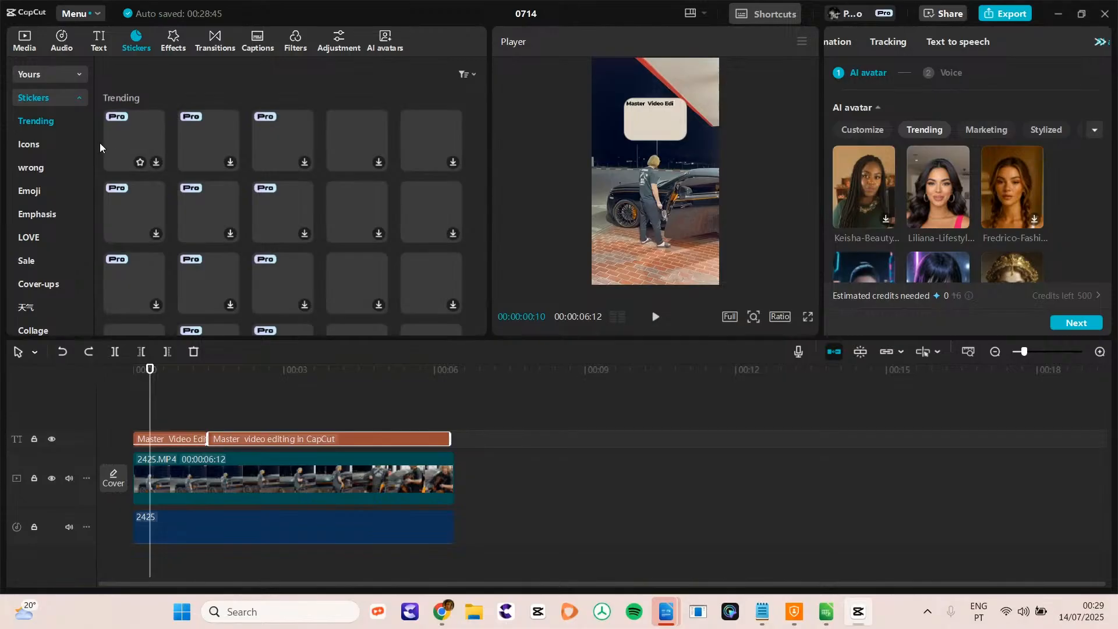
click(38, 190)
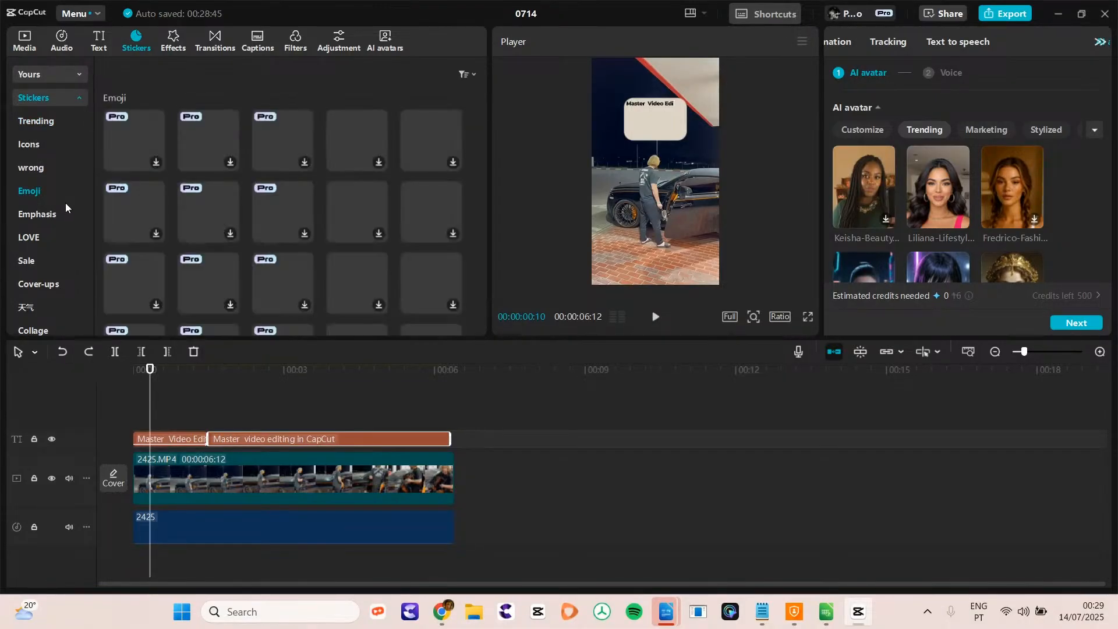
click(65, 74)
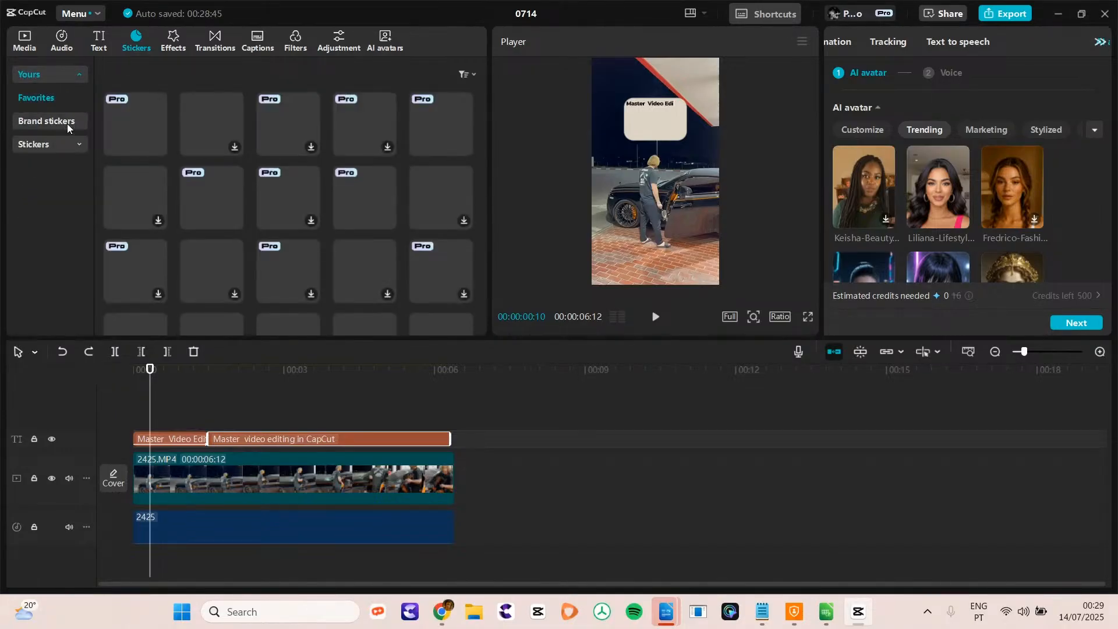
click(68, 123)
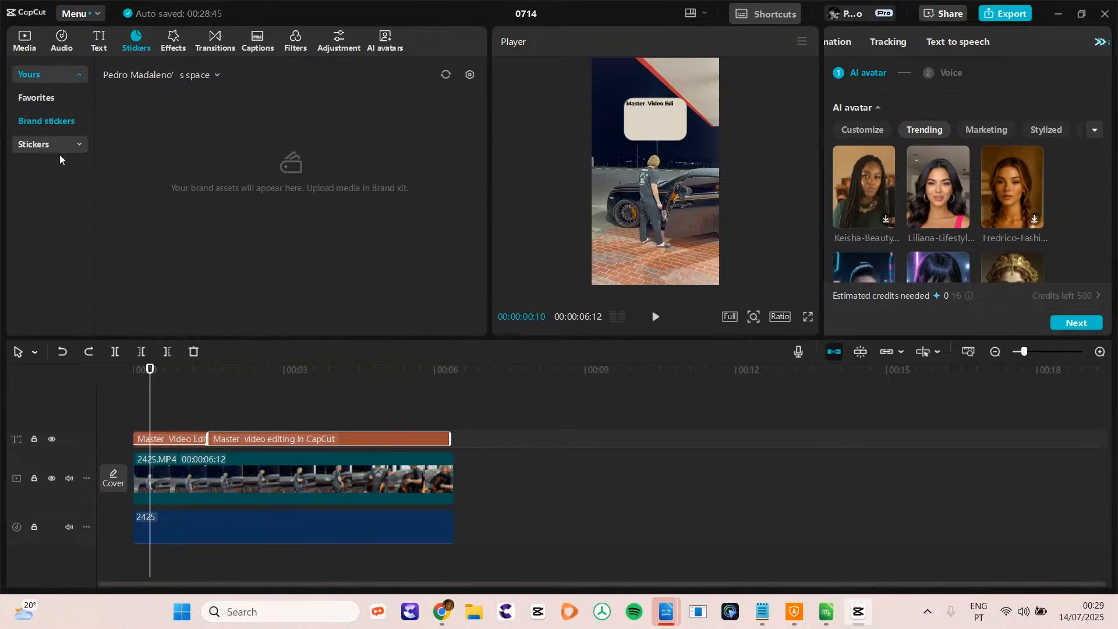
click(57, 145)
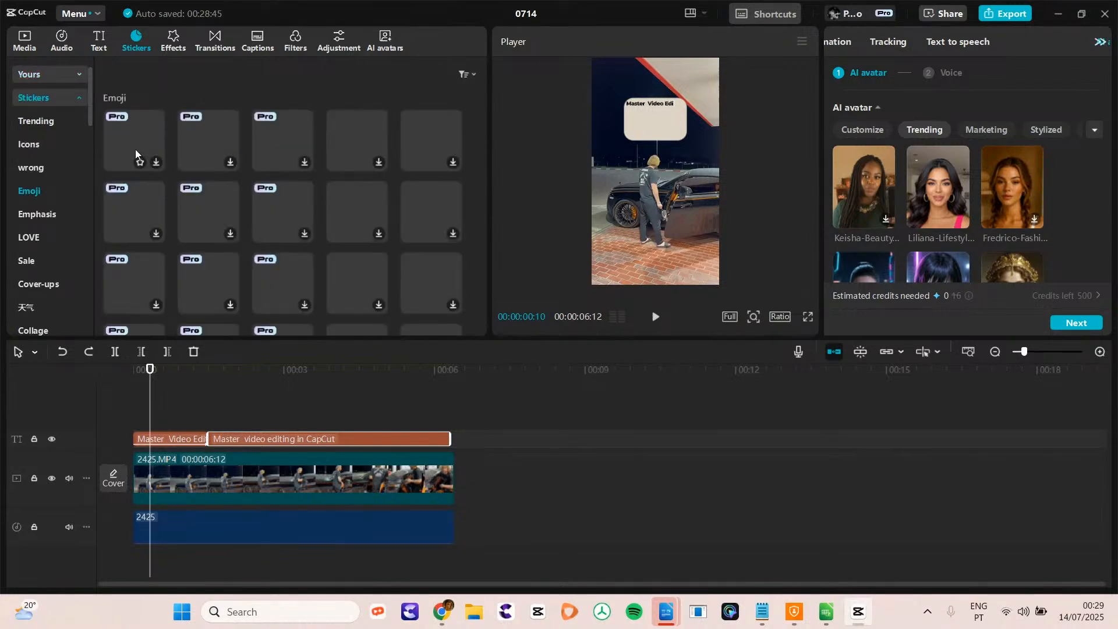
click(37, 216)
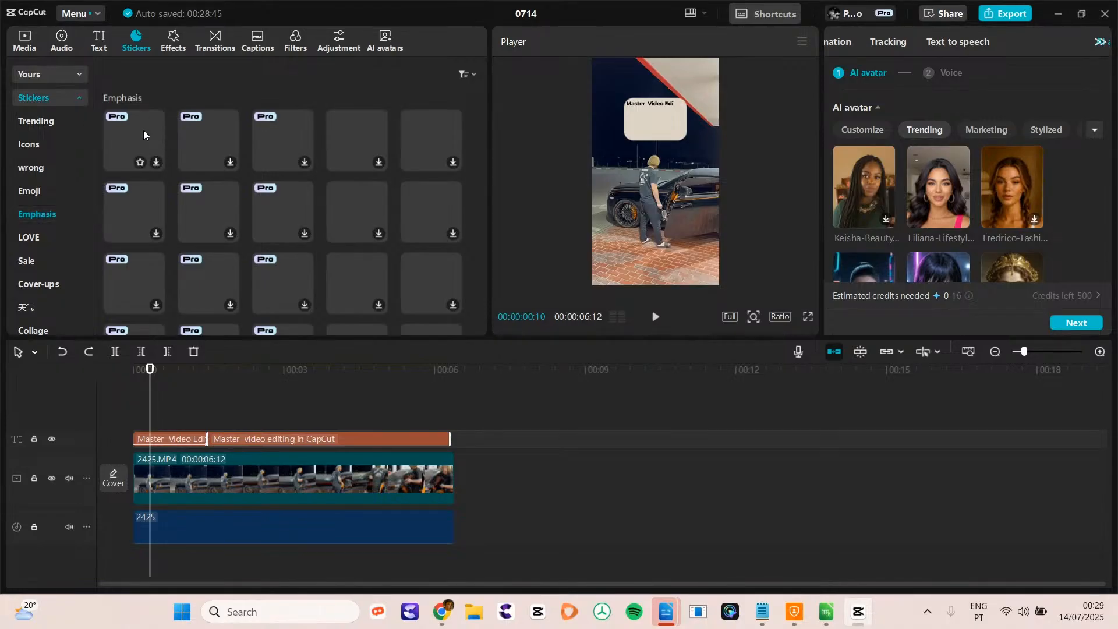
- Browse the video effect categories and the Trending and Pro body effects
click(176, 37)
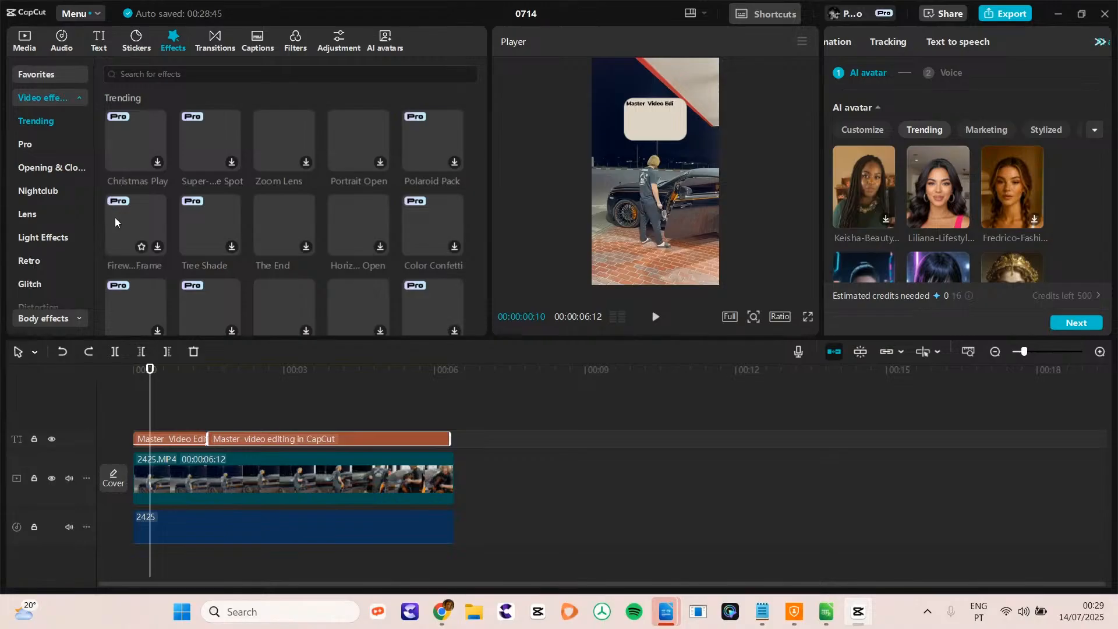
drag(481, 99, 459, 51)
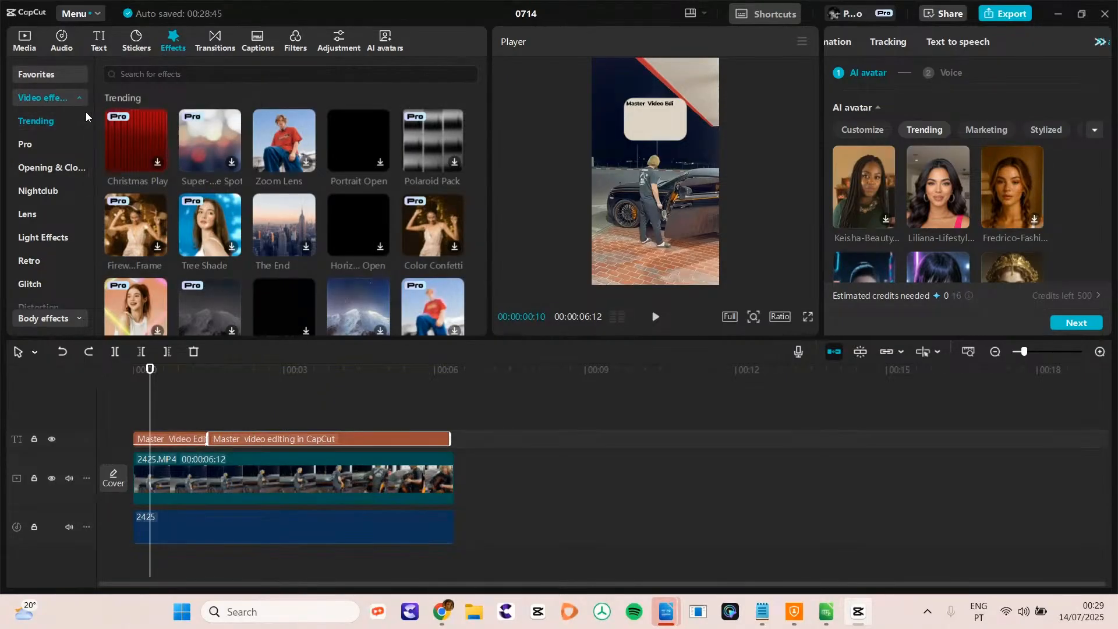
drag(86, 116, 97, 235)
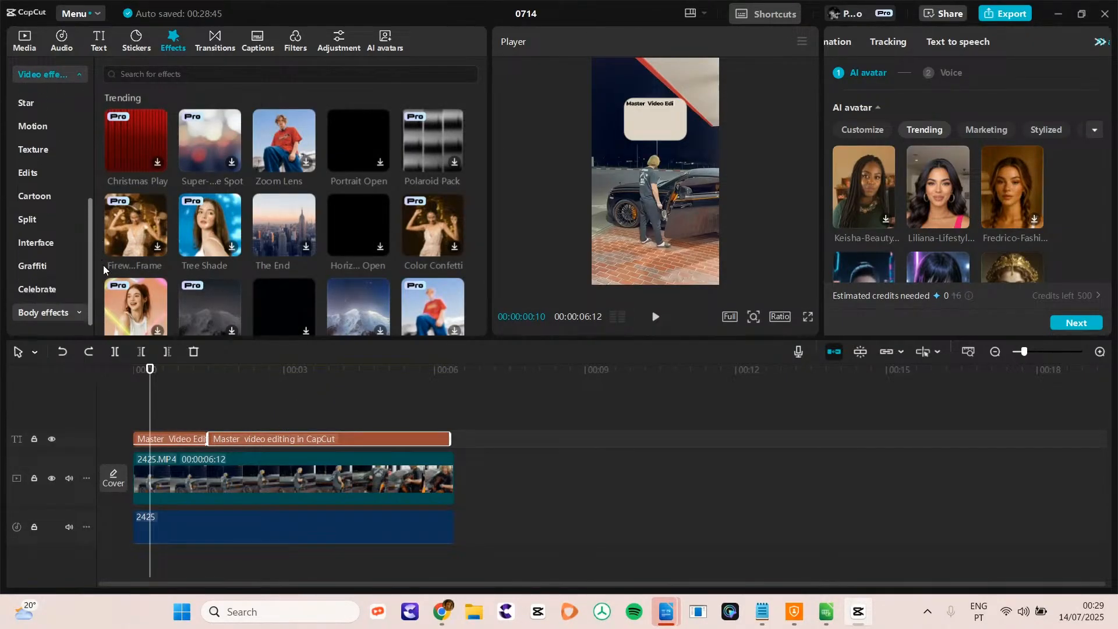
click(54, 312)
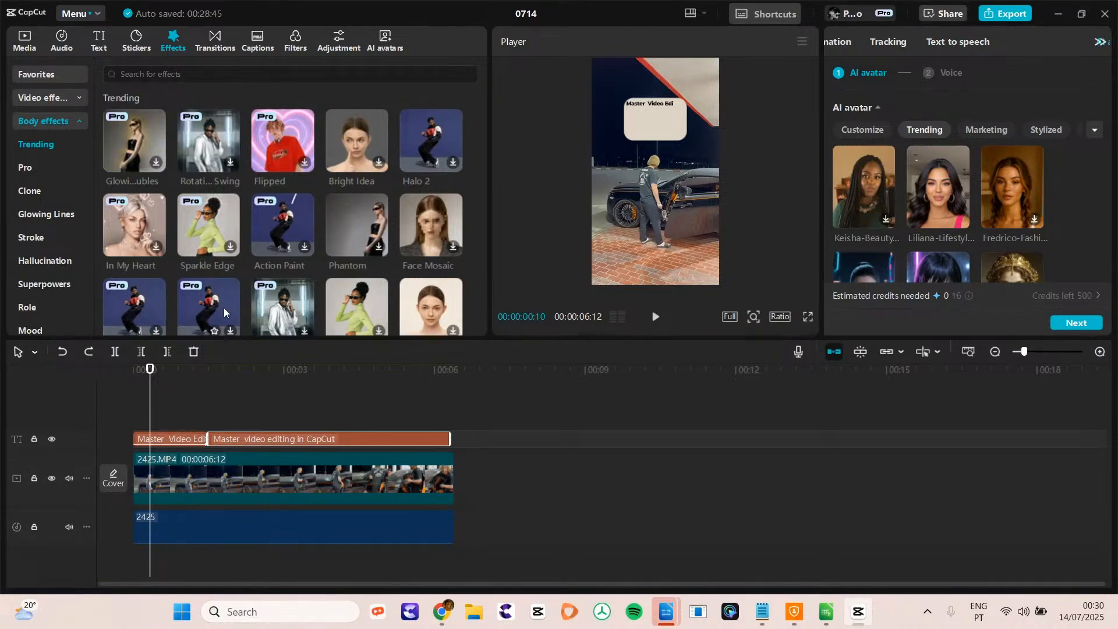
drag(482, 137, 383, 51)
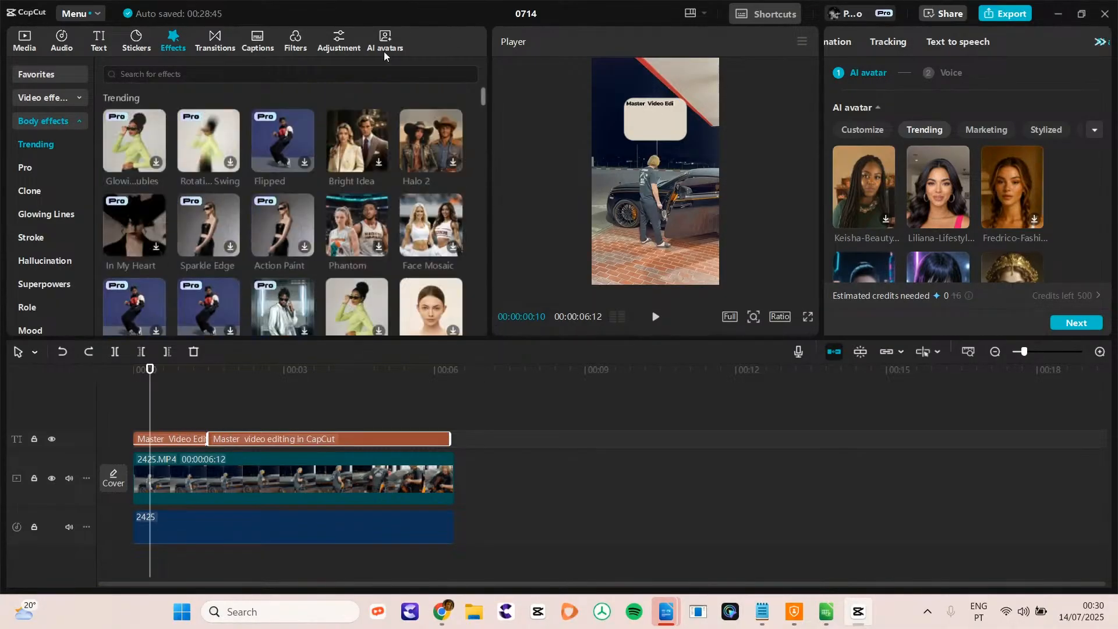
click(50, 121)
click(50, 122)
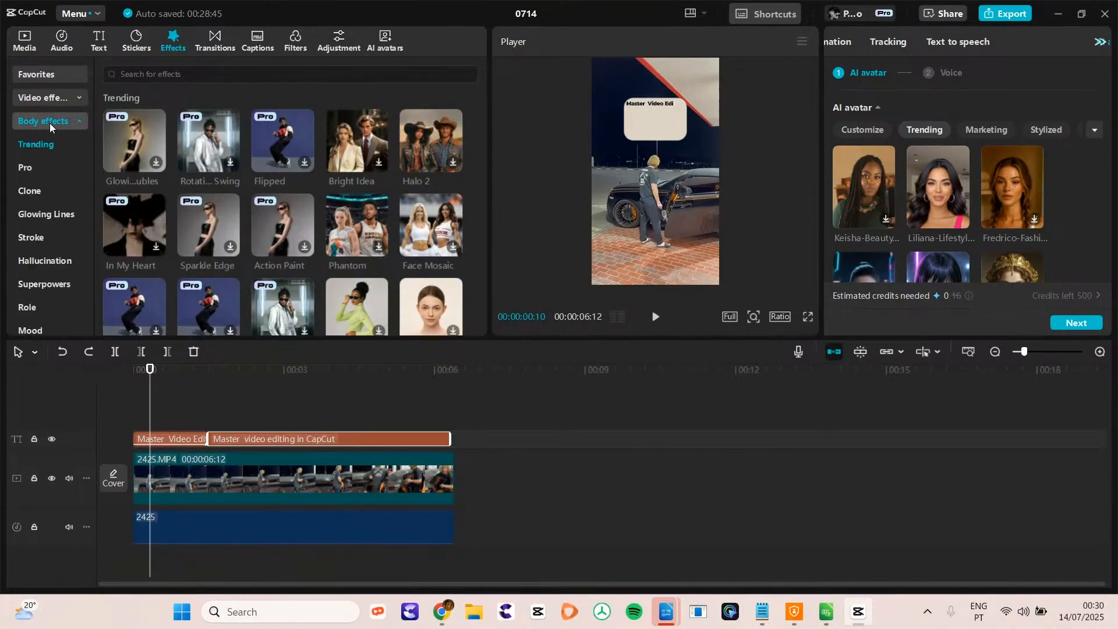
click(42, 170)
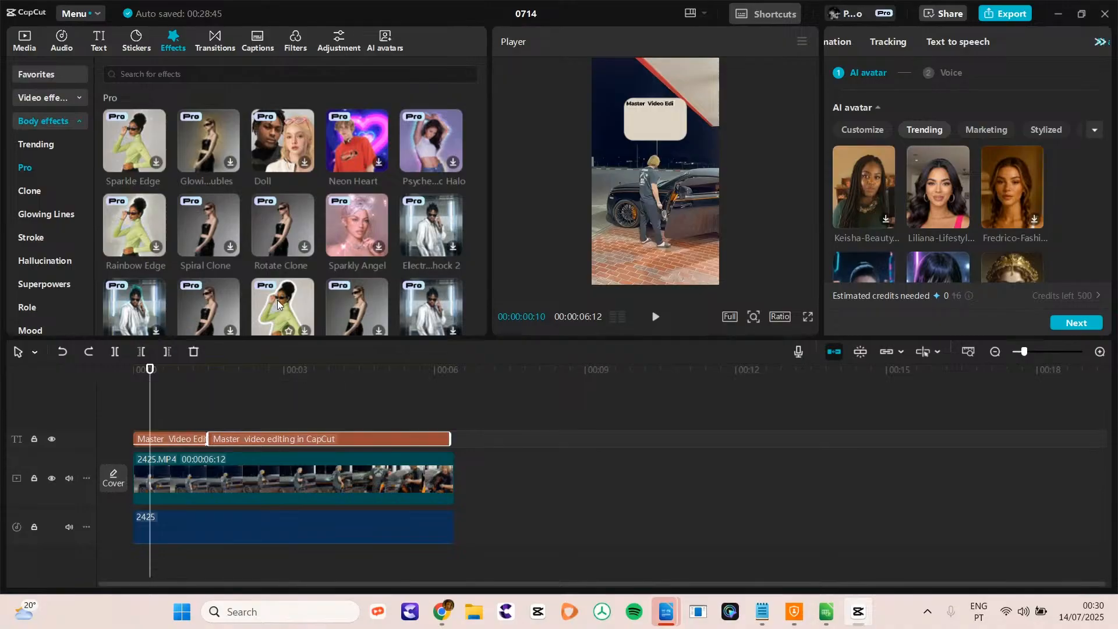
- Move the second title to the lower part of the frame at about 3 seconds
click(239, 372)
drag(301, 375, 315, 374)
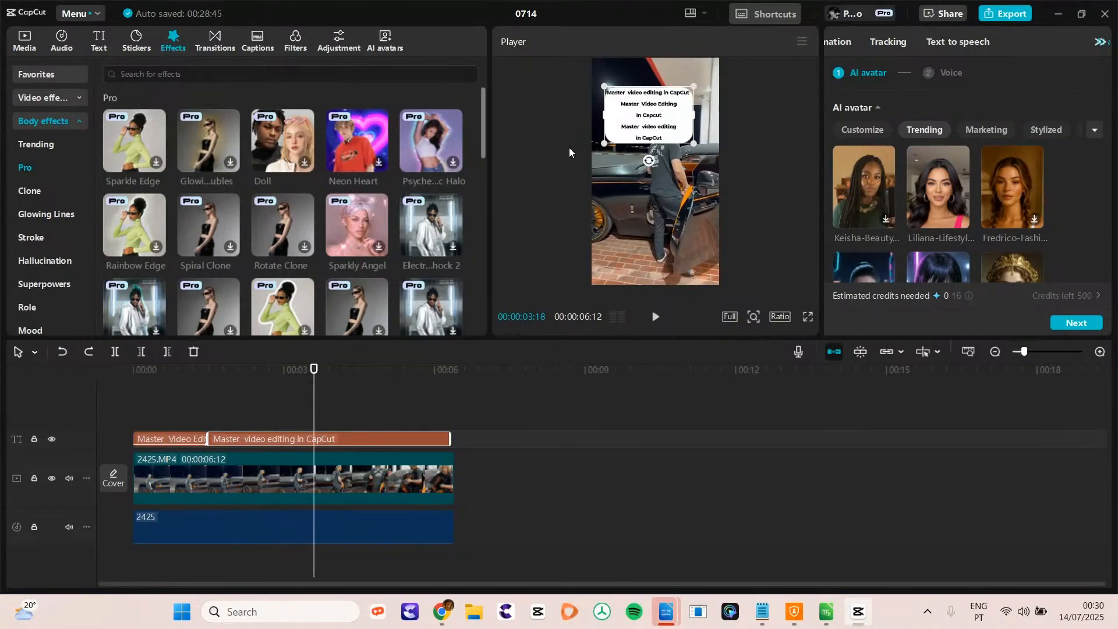
drag(641, 119, 647, 251)
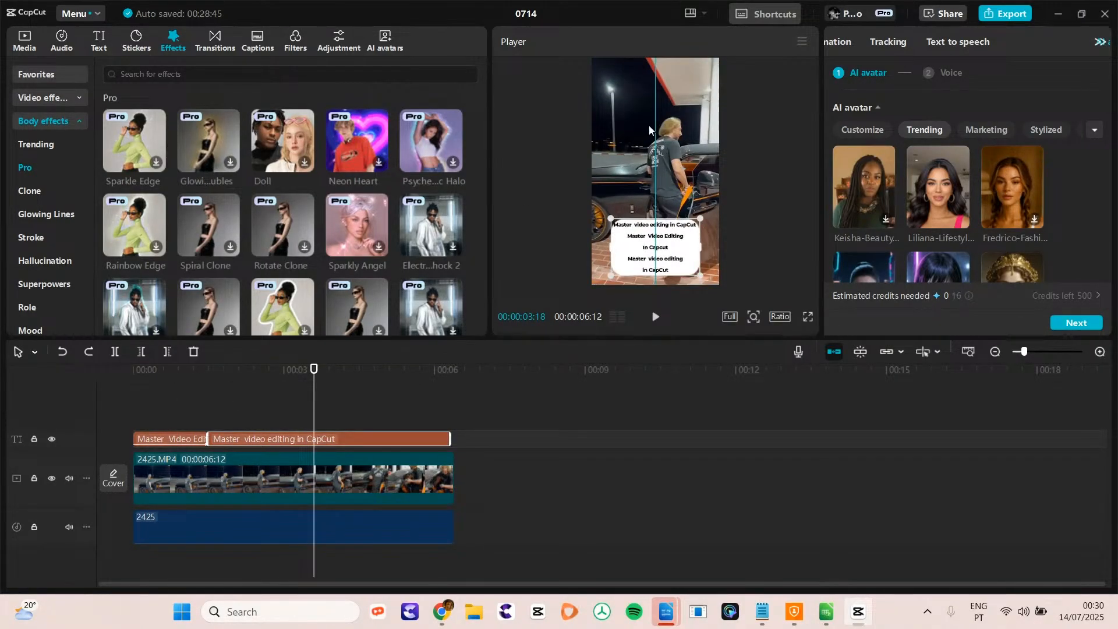
- Add the Hand-drawn body effect to the timeline and extend it over the whole length of the video clip
mouse_move(270, 309)
mouse_down()
mouse_move(297, 317)
mouse_move(247, 392)
mouse_move(208, 408)
mouse_move(205, 423)
mouse_up()
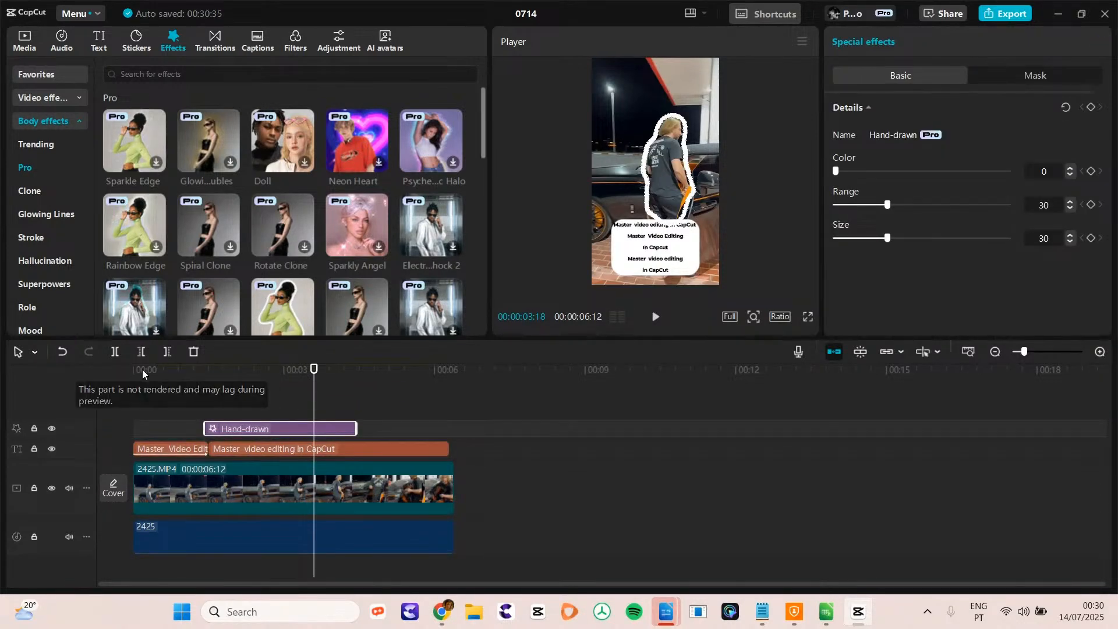
drag(158, 384, 339, 374)
drag(357, 428, 452, 428)
drag(205, 423, 132, 425)
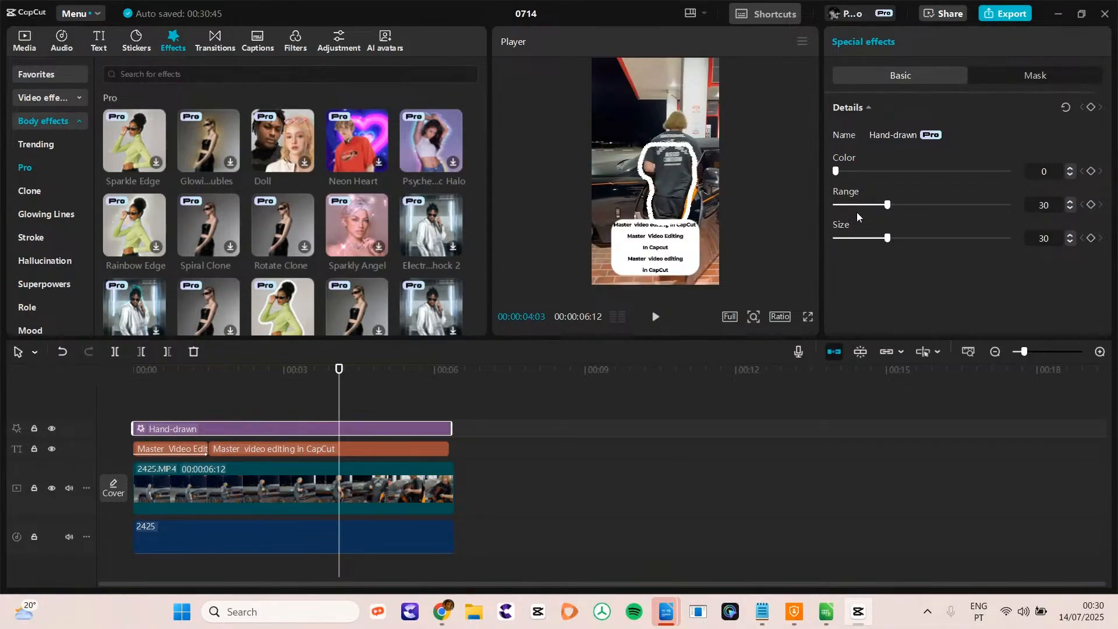
- Set the Hand-drawn effect's Range and Size to 0, look at its mask options, and check the outline at the clip's start
drag(887, 205, 821, 212)
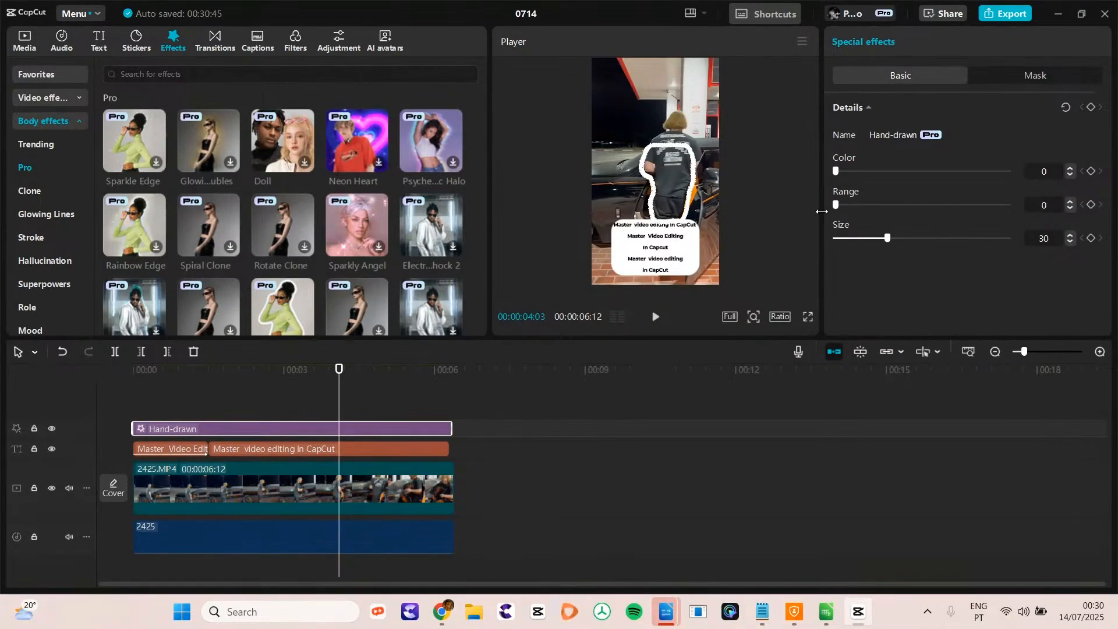
drag(887, 238, 826, 250)
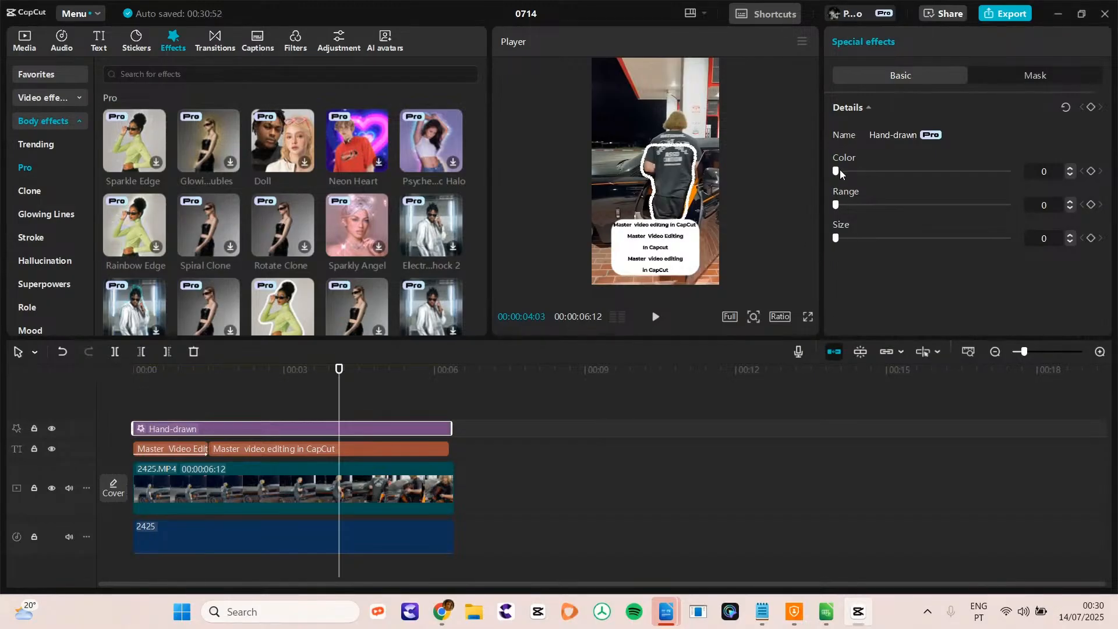
mouse_move(840, 172)
mouse_down()
mouse_move(955, 166)
mouse_move(843, 174)
mouse_up()
click(1014, 73)
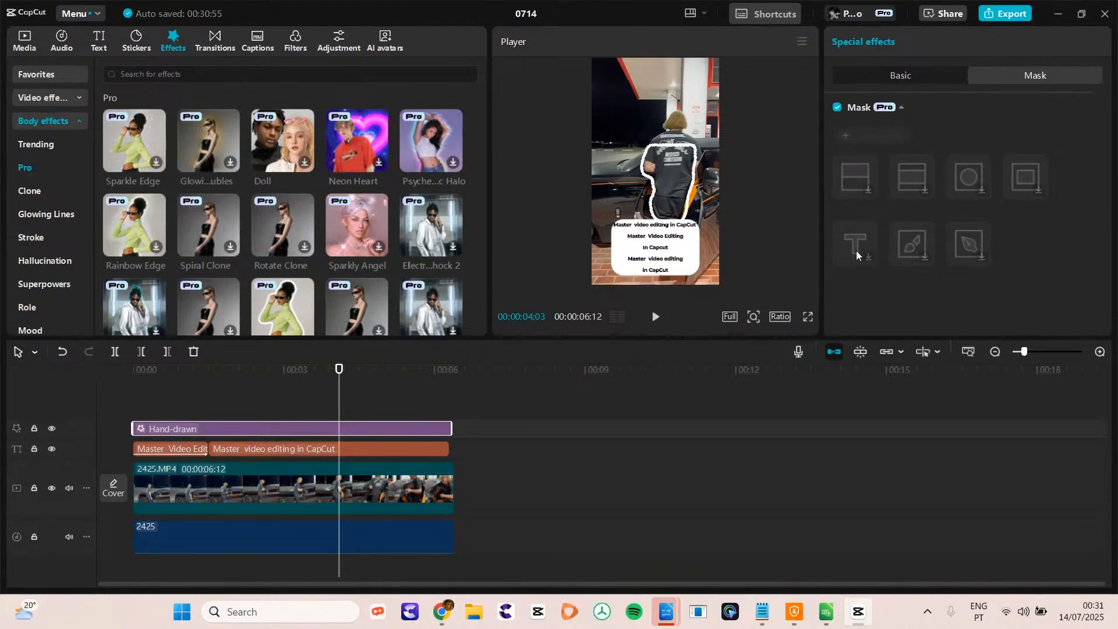
click(900, 76)
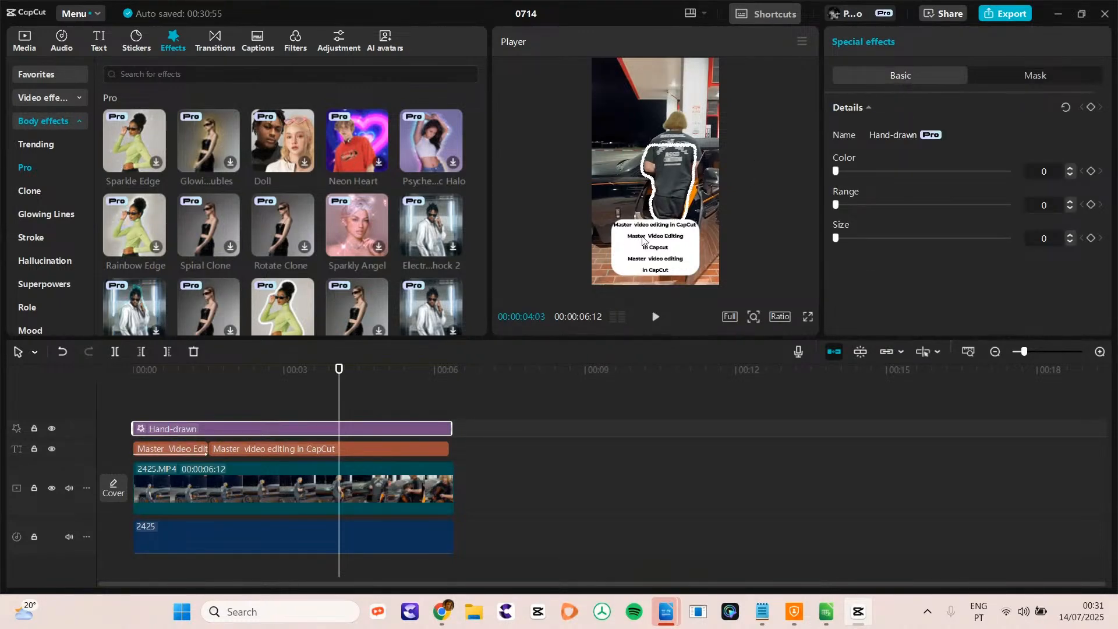
drag(164, 381, 102, 387)
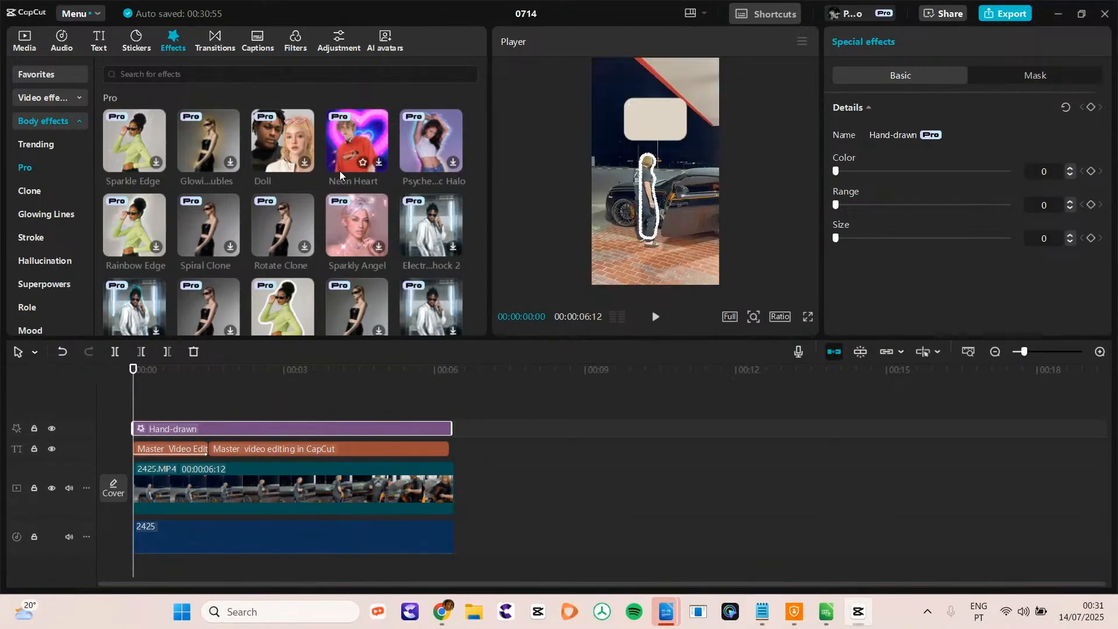
- Add the Red Devil body effect to the timeline from about 4 seconds and preview it near the end of the clip
drag(486, 152, 487, 223)
click(117, 226)
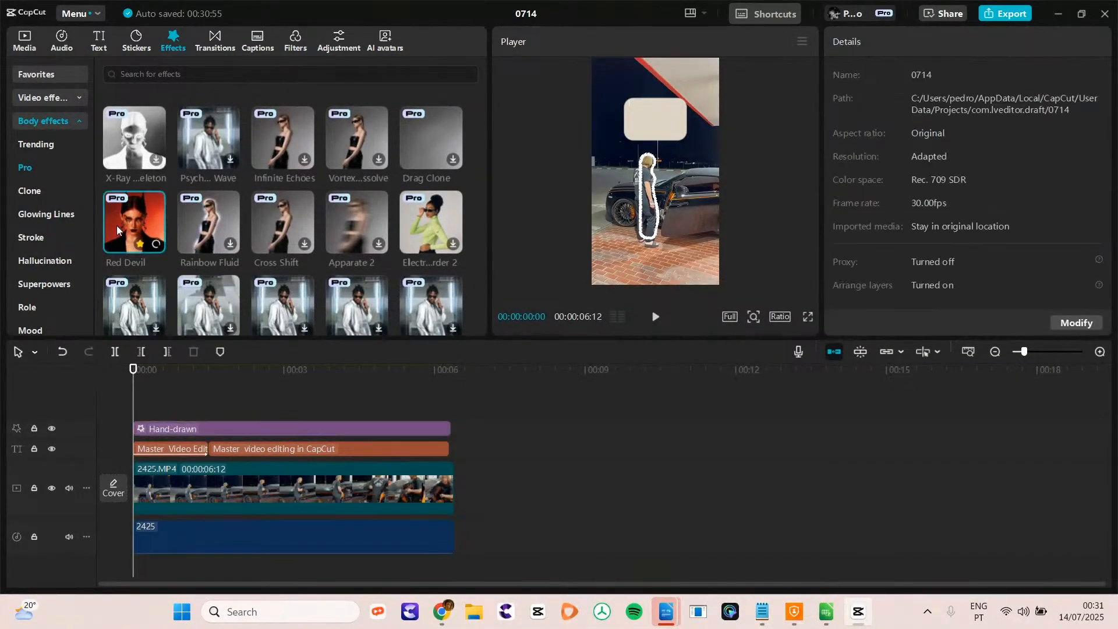
drag(121, 222, 369, 428)
mouse_move(336, 374)
mouse_down()
mouse_move(444, 374)
mouse_move(389, 377)
mouse_move(433, 382)
mouse_move(413, 379)
mouse_up()
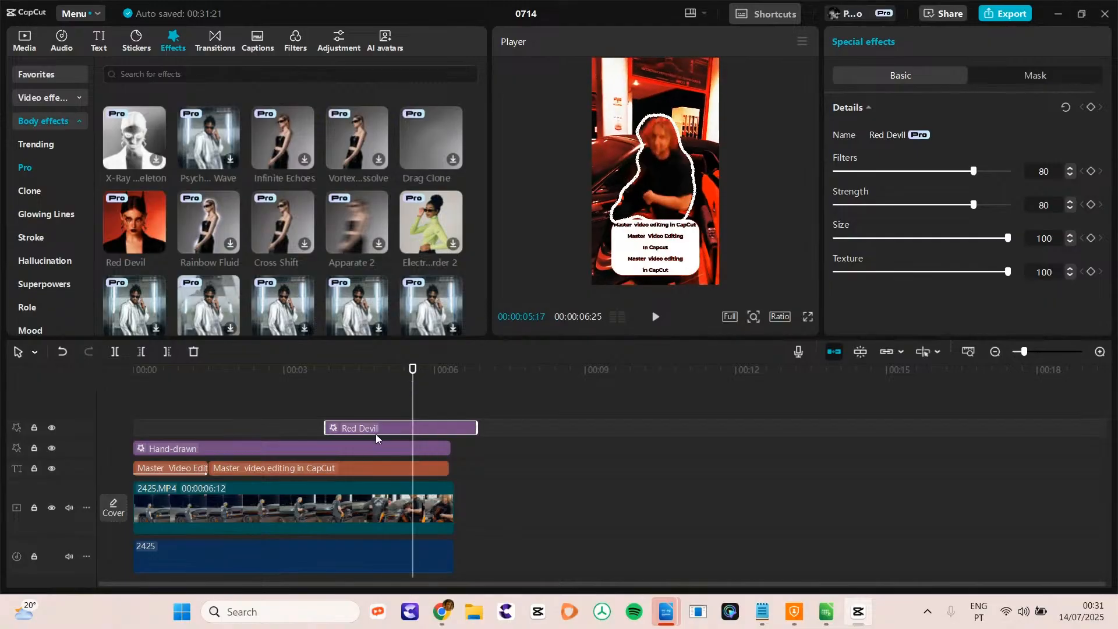
- Delete the Hand-drawn effect from the timeline
click(352, 450)
key(Delete)
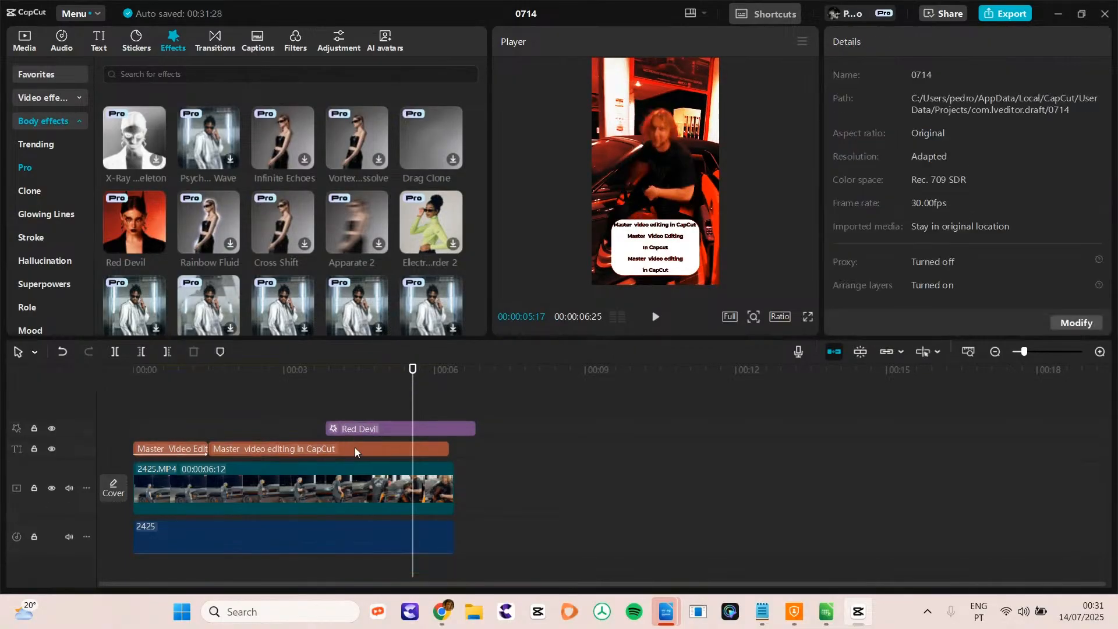
- Move the Red Devil effect earlier so it ends near the video clip's end, and delete it from the timeline
mouse_move(300, 373)
mouse_down()
mouse_move(361, 381)
mouse_move(457, 365)
mouse_up()
click(448, 360)
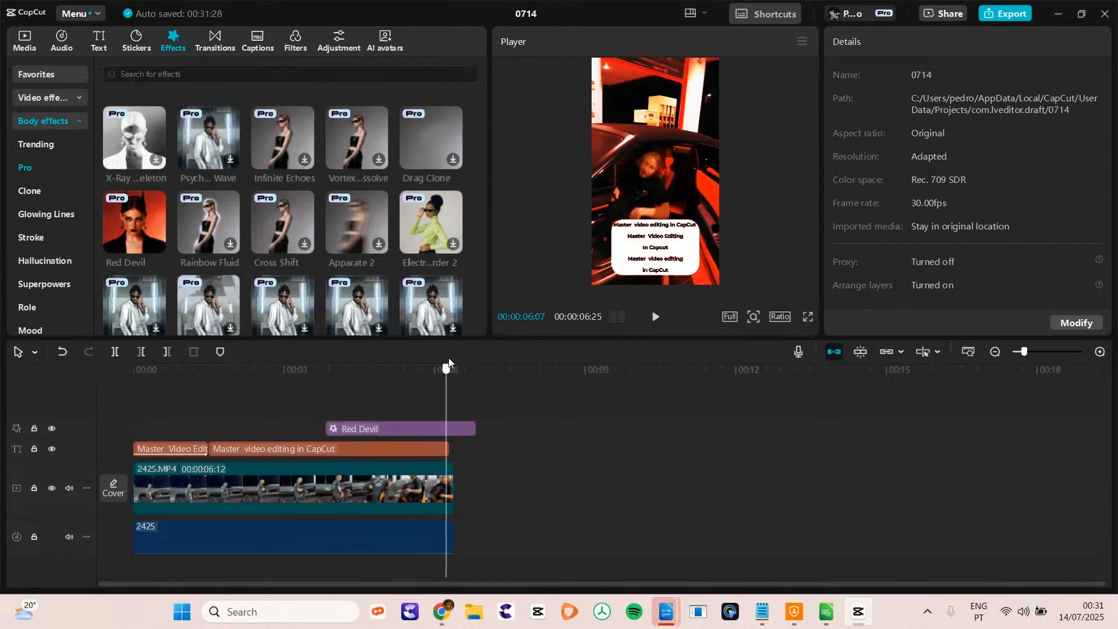
drag(468, 429, 443, 434)
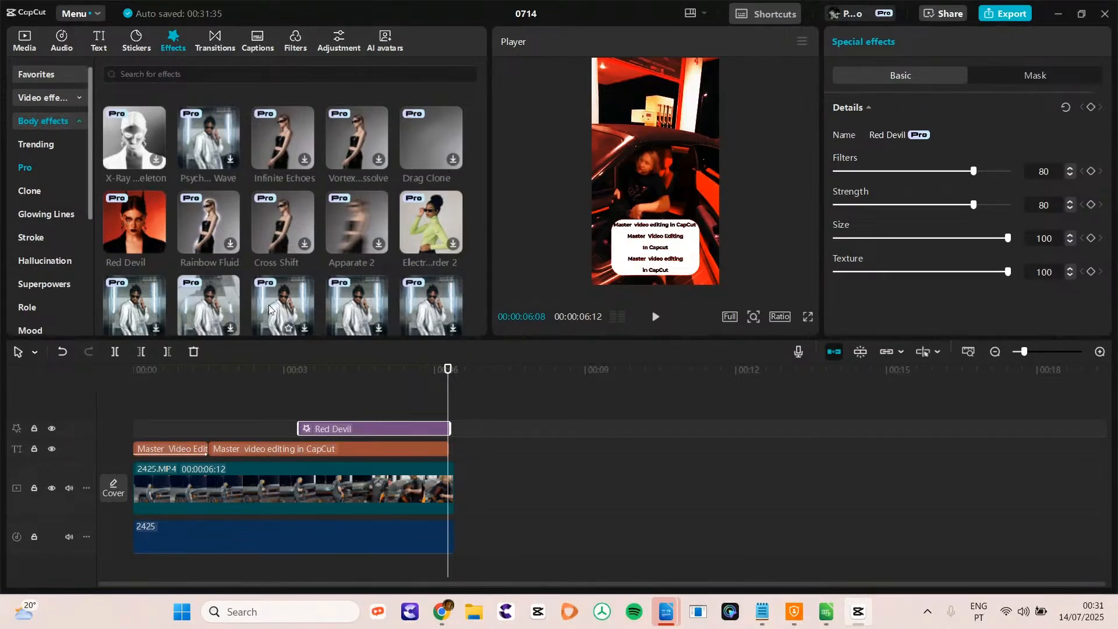
key(Delete)
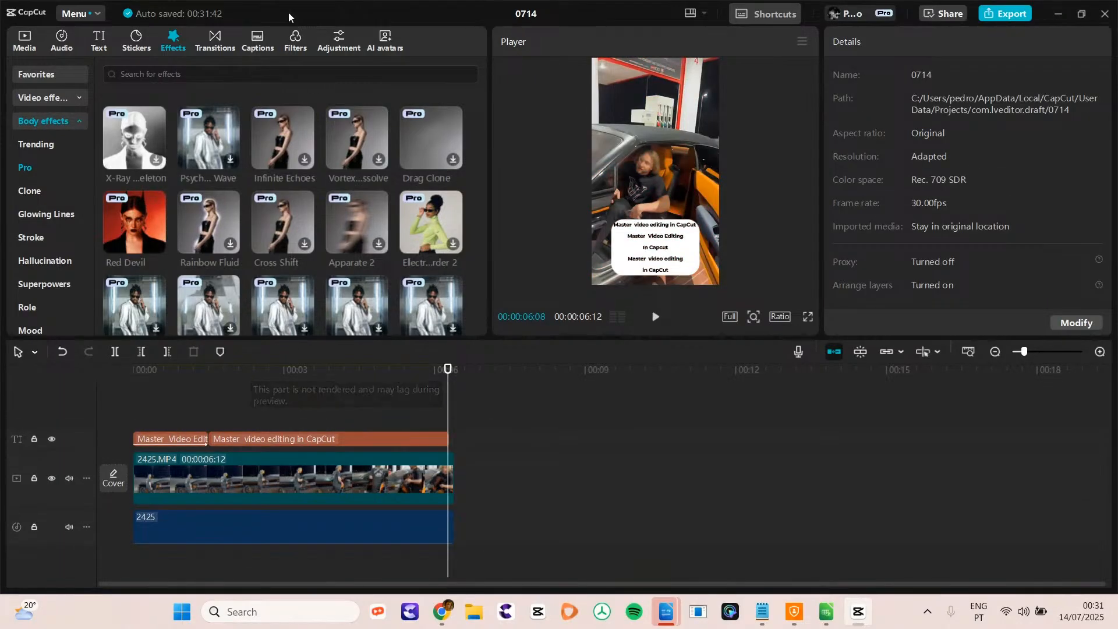
- Move the 2425.MP4 video clip onto a track above the titles and split it at 00:00:02:28
click(209, 41)
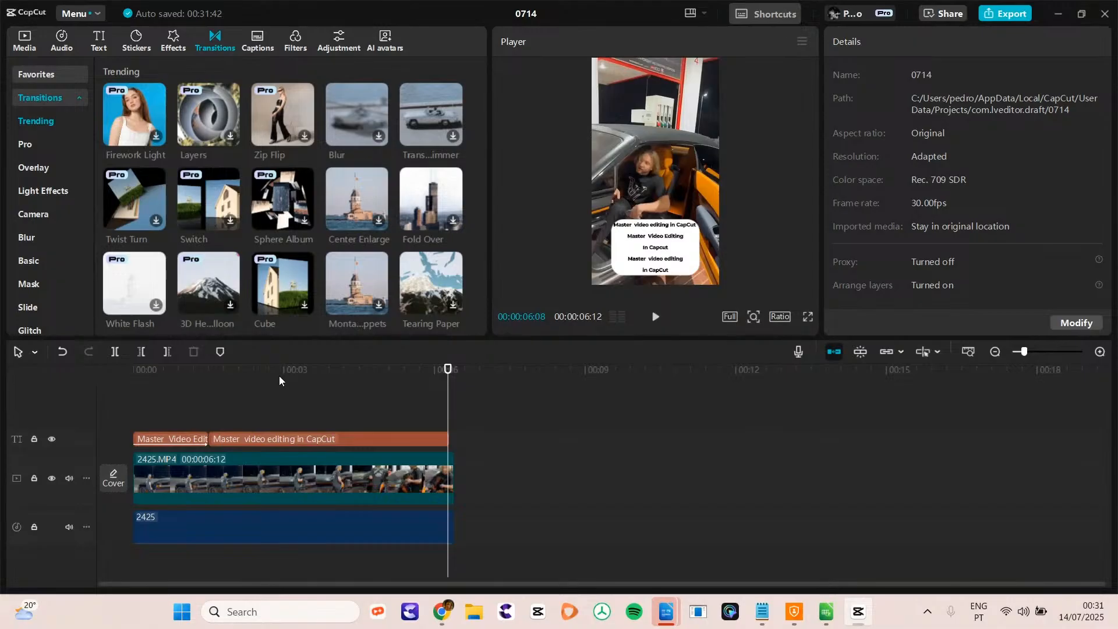
click(268, 463)
drag(265, 475, 247, 410)
drag(138, 373, 280, 371)
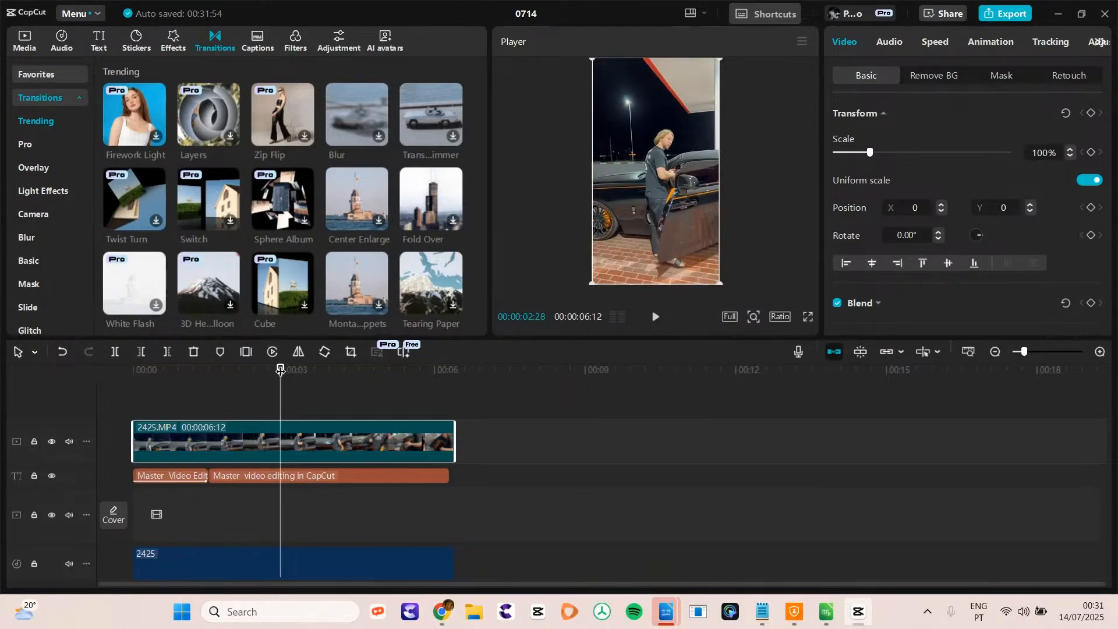
key(ctrl+b)
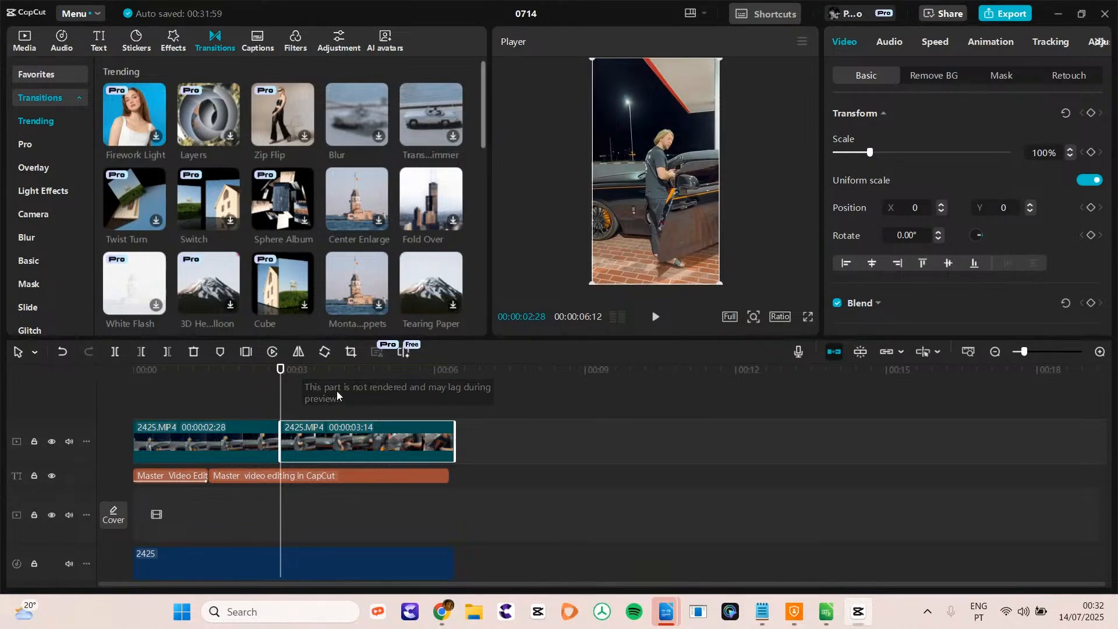
- Mirror the second part of the split video clip and scrub across the cut to check it
mouse_move(280, 370)
mouse_down()
mouse_move(417, 373)
mouse_move(288, 373)
mouse_up()
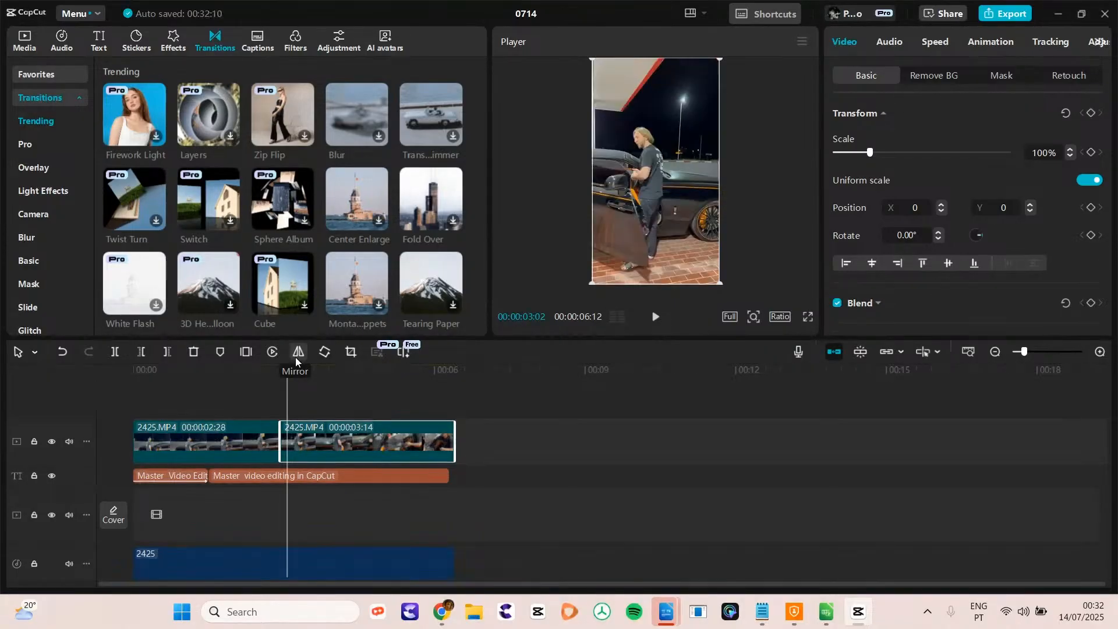
click(245, 370)
drag(245, 370, 343, 397)
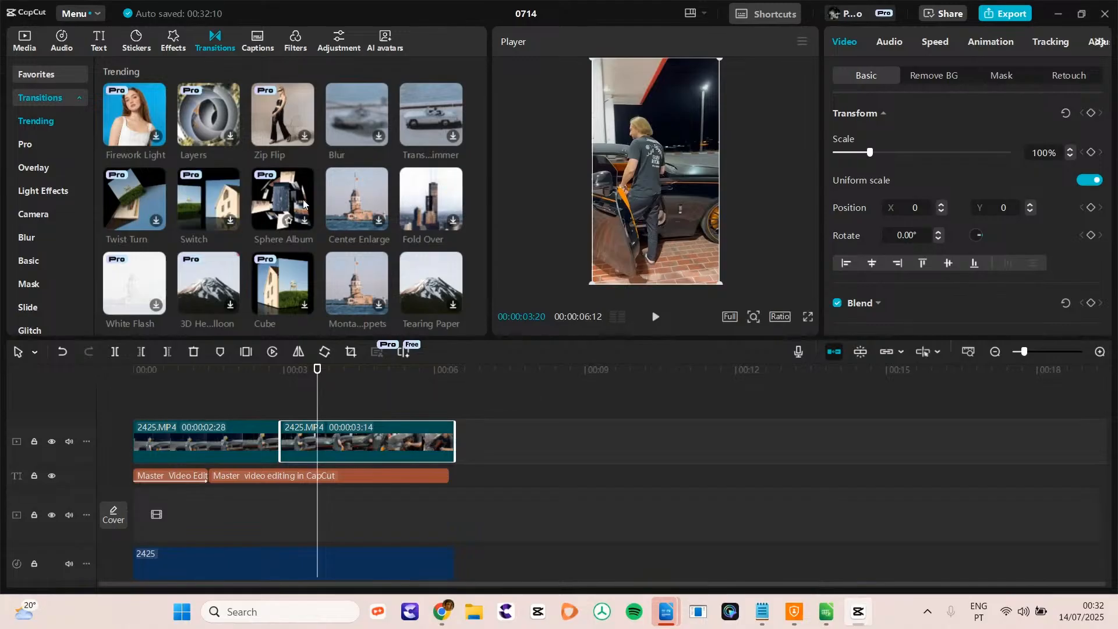
- Add the Mix transition from the favorites between the two video clips and play it back
click(58, 95)
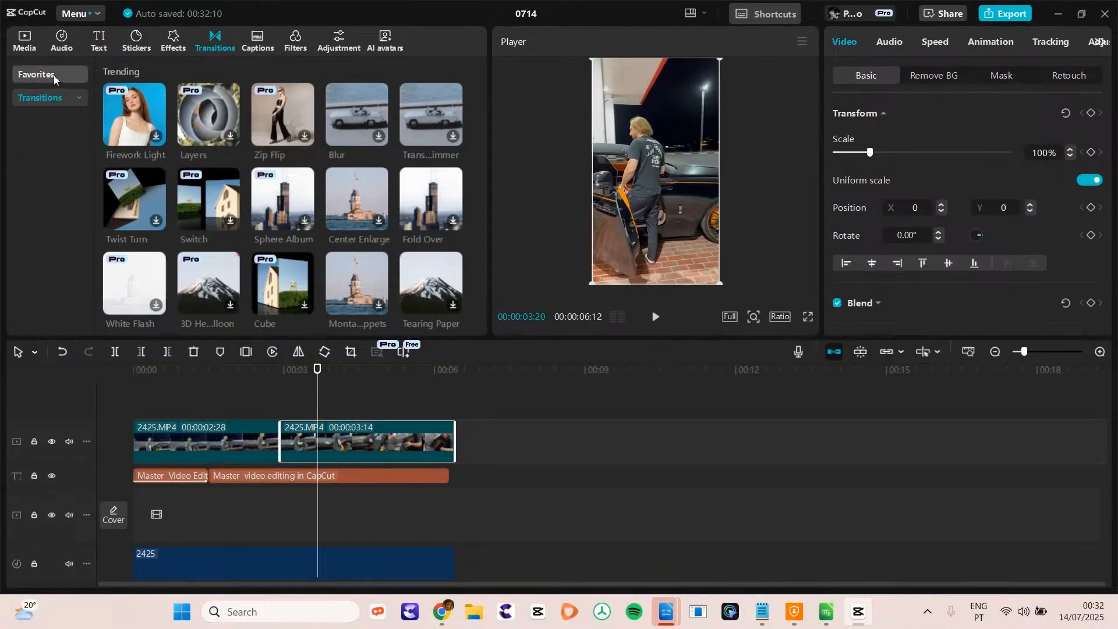
click(54, 75)
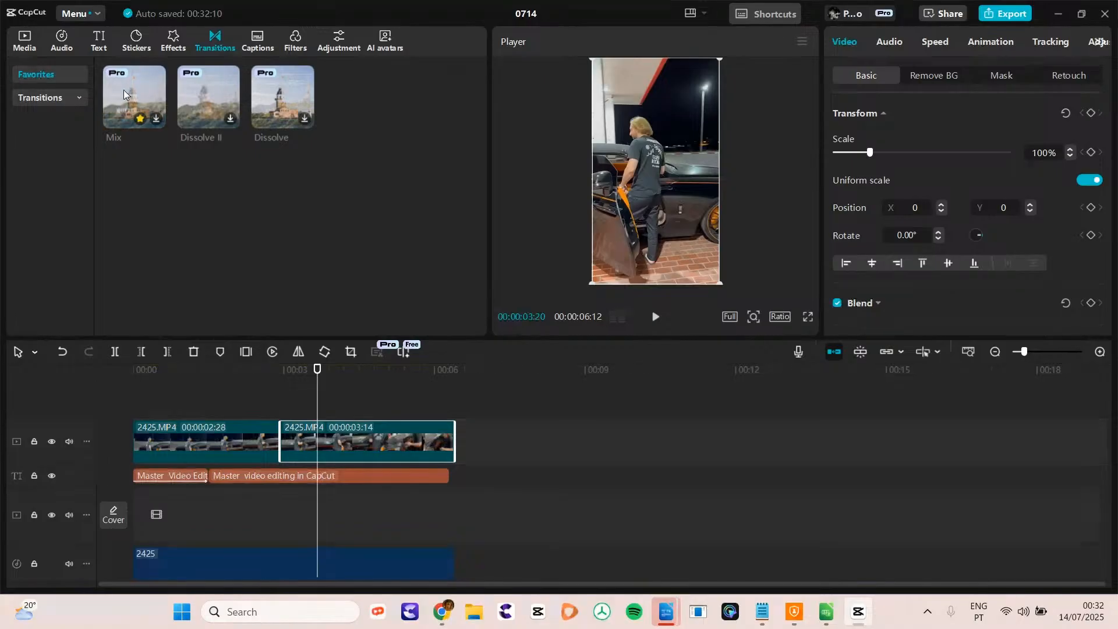
drag(124, 89, 257, 441)
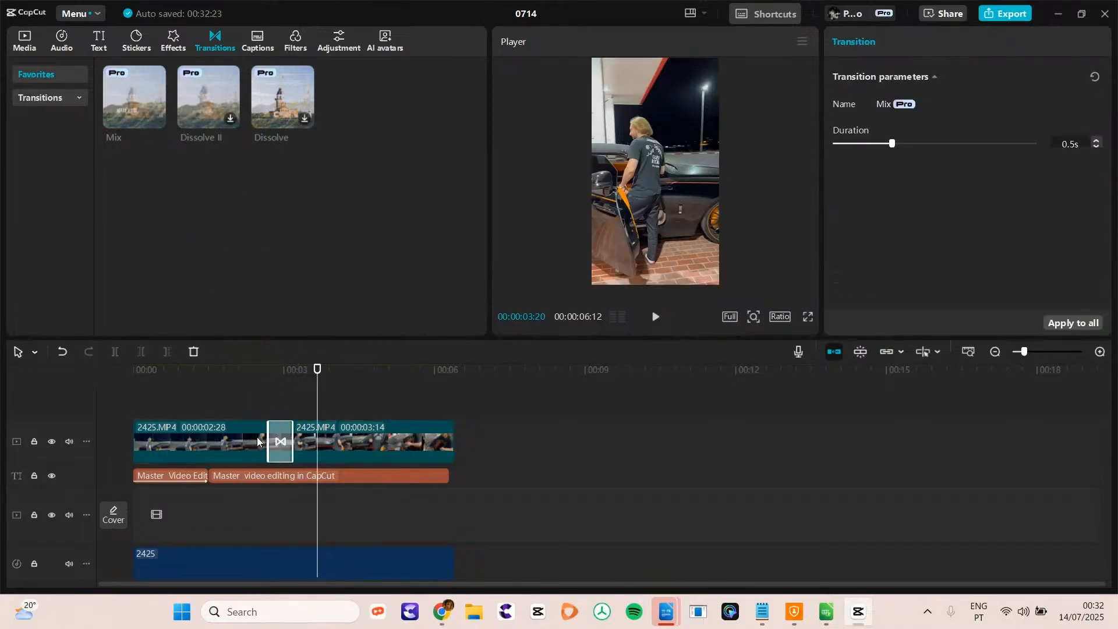
click(187, 373)
key(space)
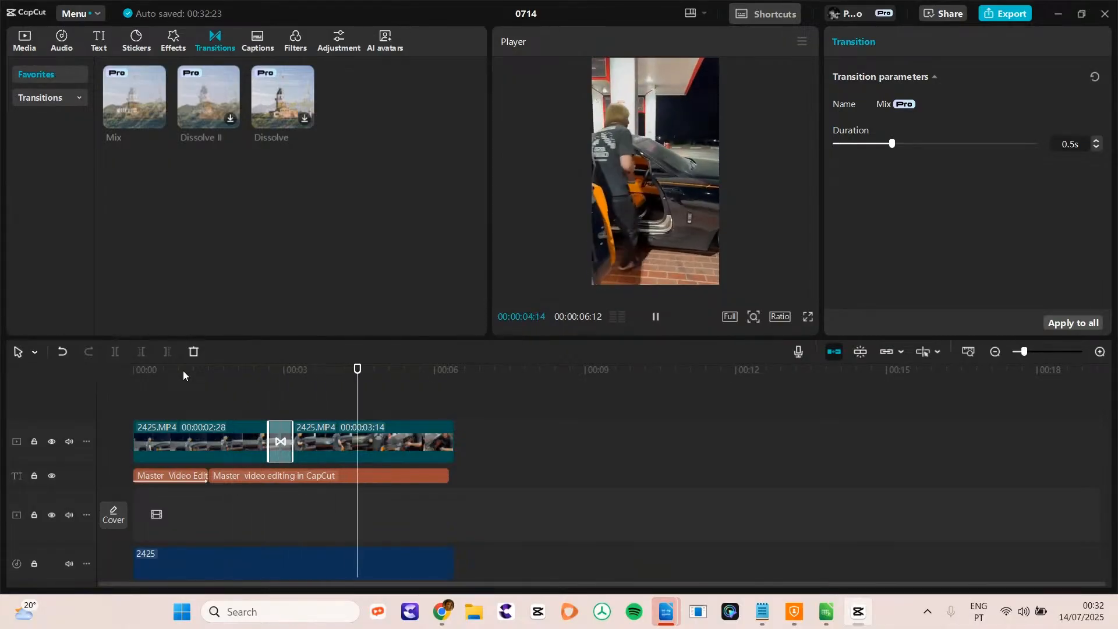
click(217, 389)
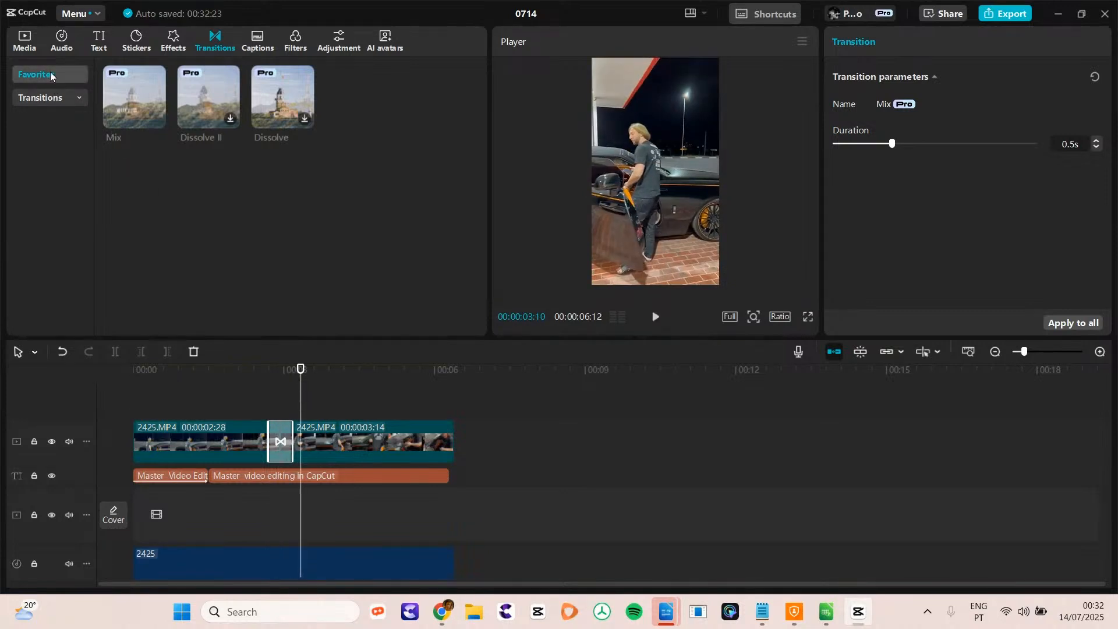
- Replace the transition between the two video clips with the Pro transition Pull In II and play it back
click(77, 98)
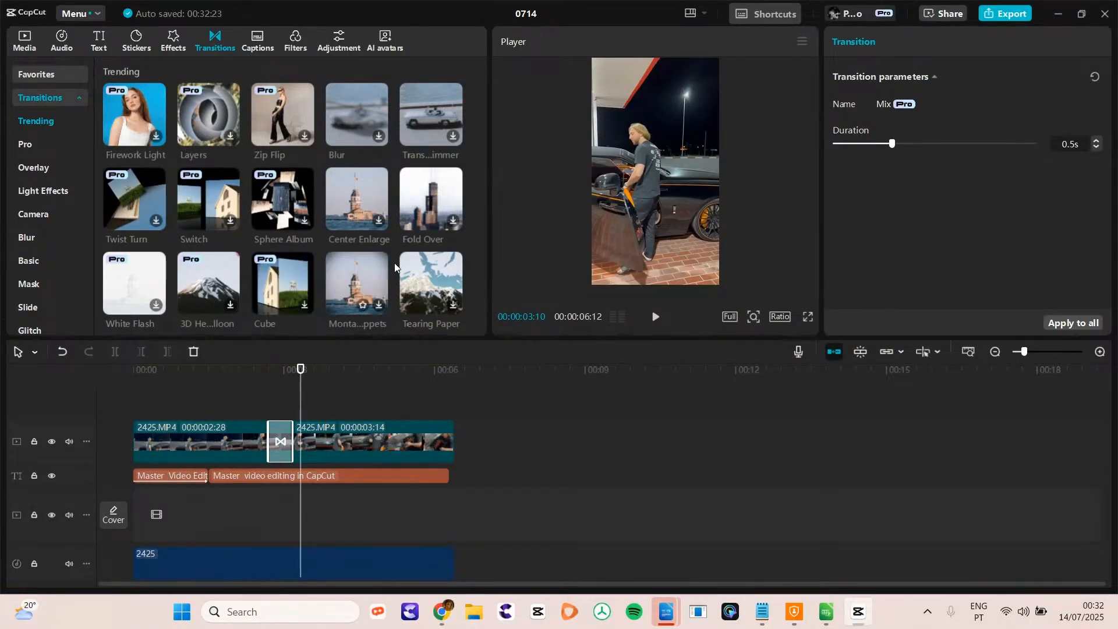
drag(484, 130, 463, 92)
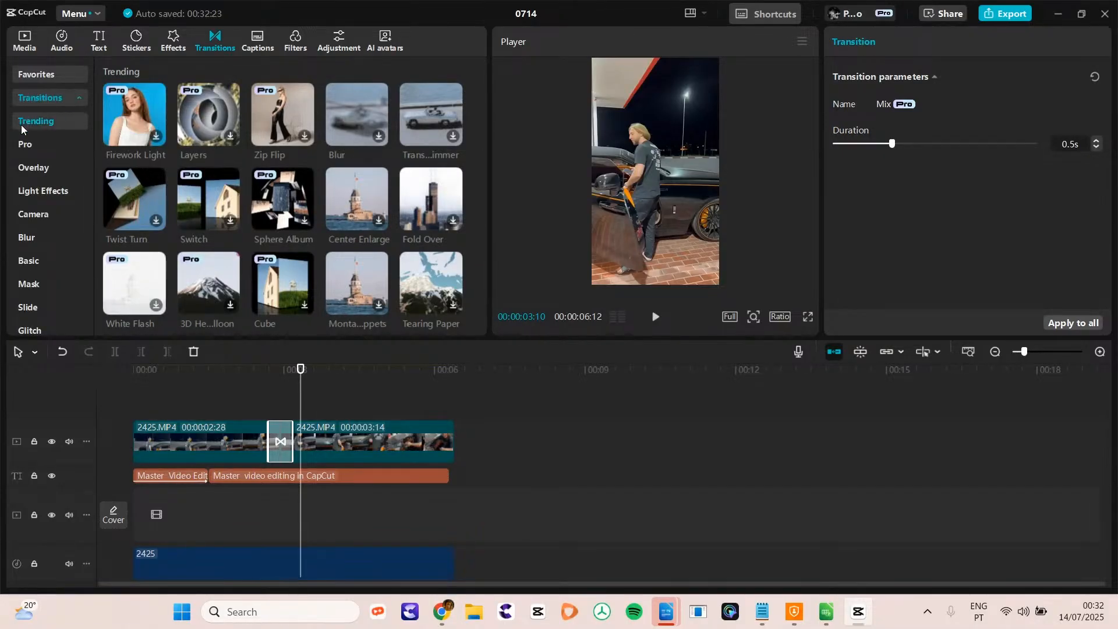
click(25, 151)
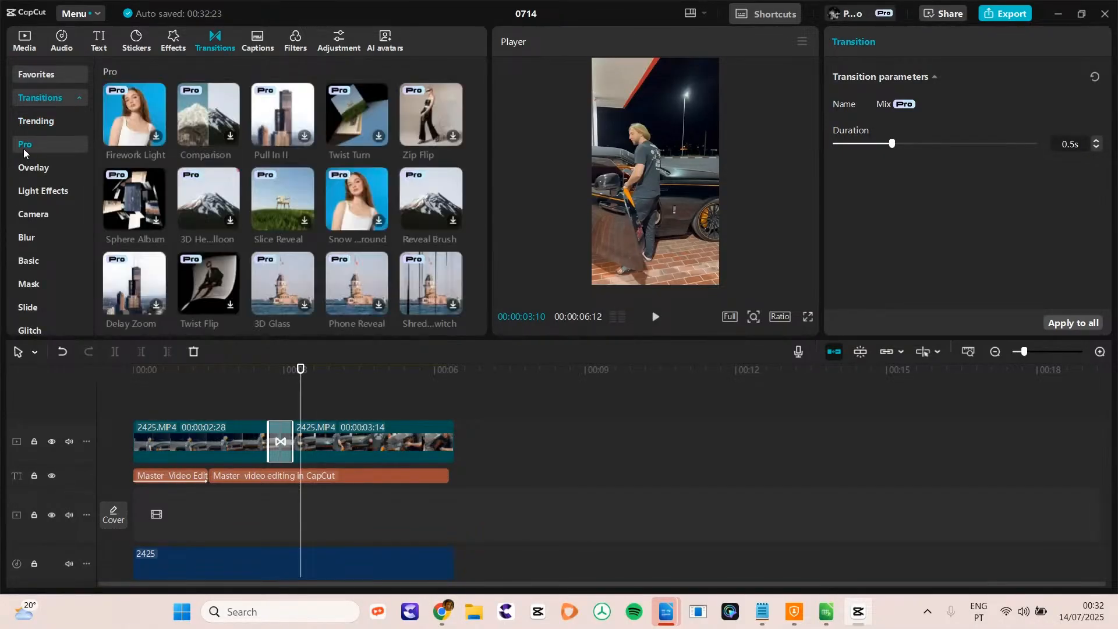
click(281, 117)
click(280, 300)
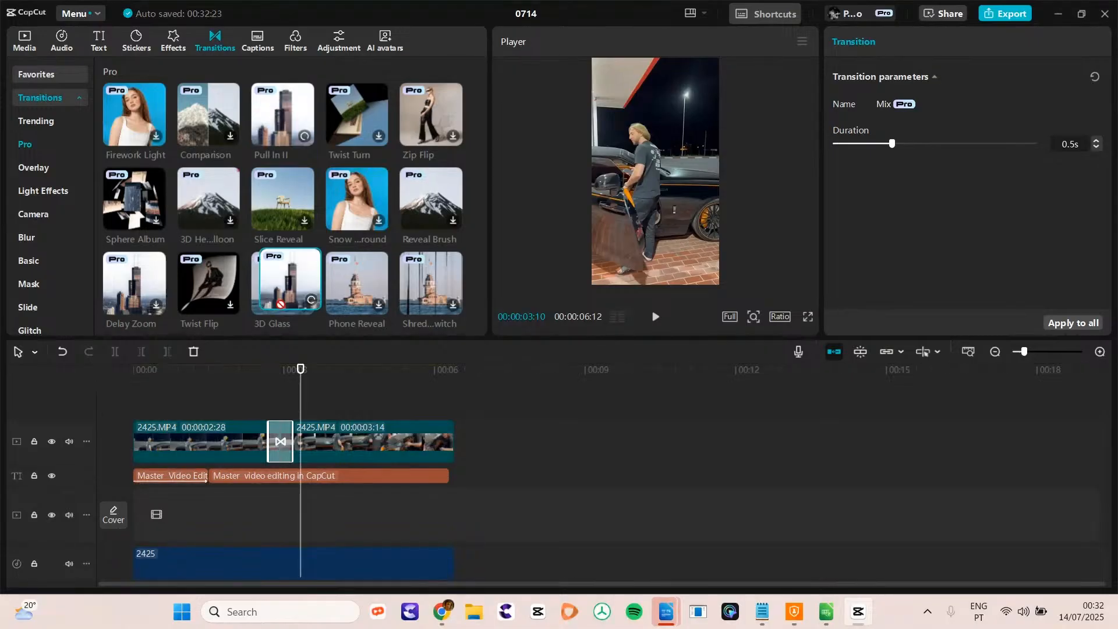
drag(280, 304, 269, 445)
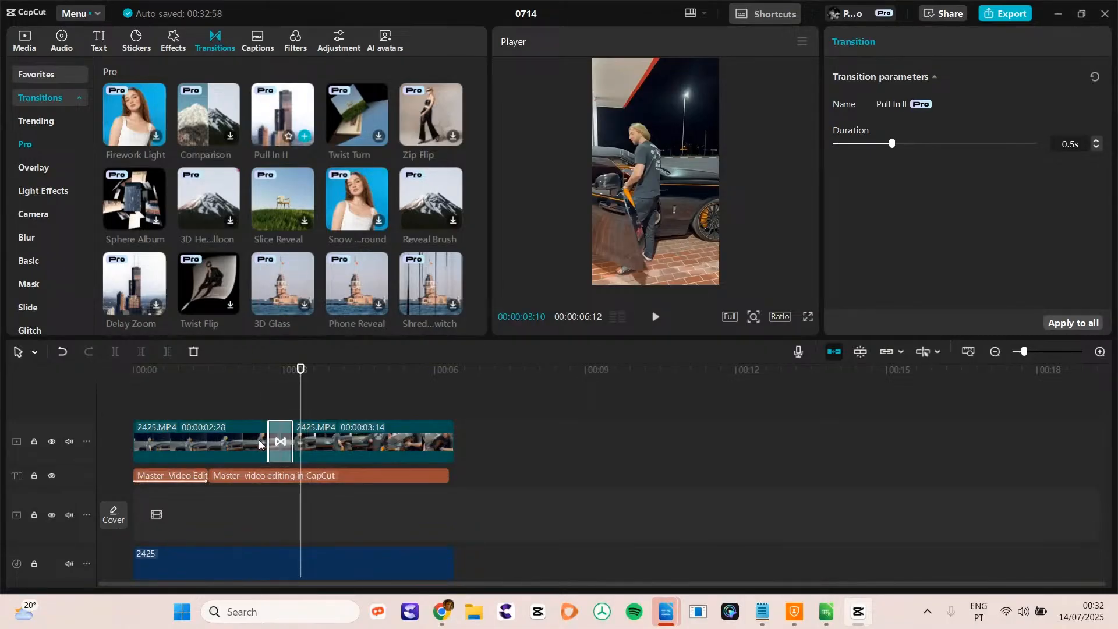
click(208, 371)
key(space)
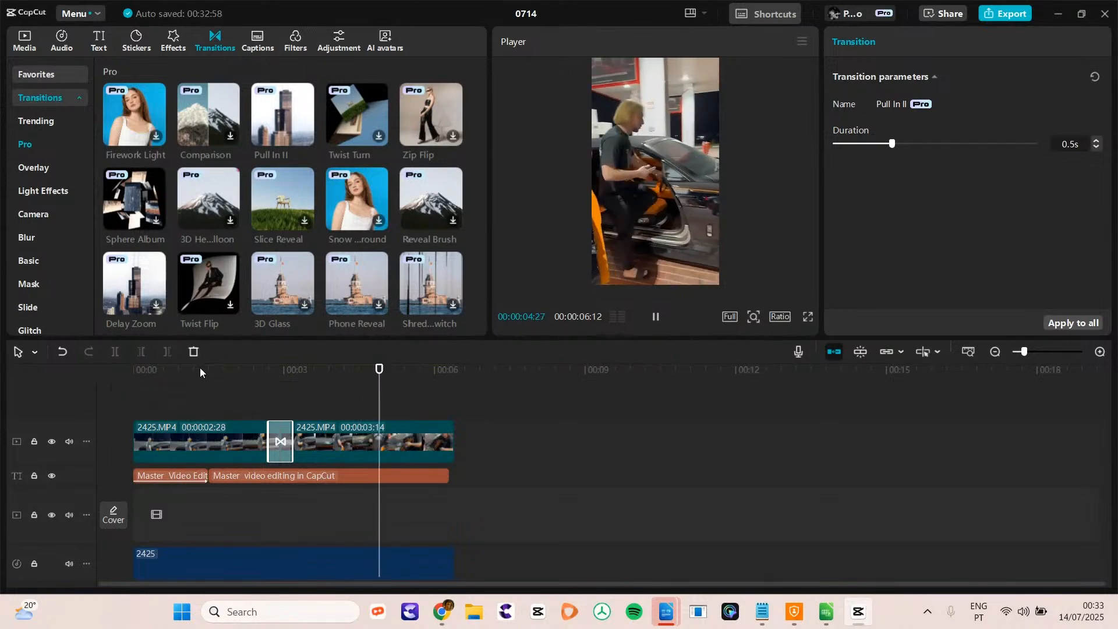
key(space)
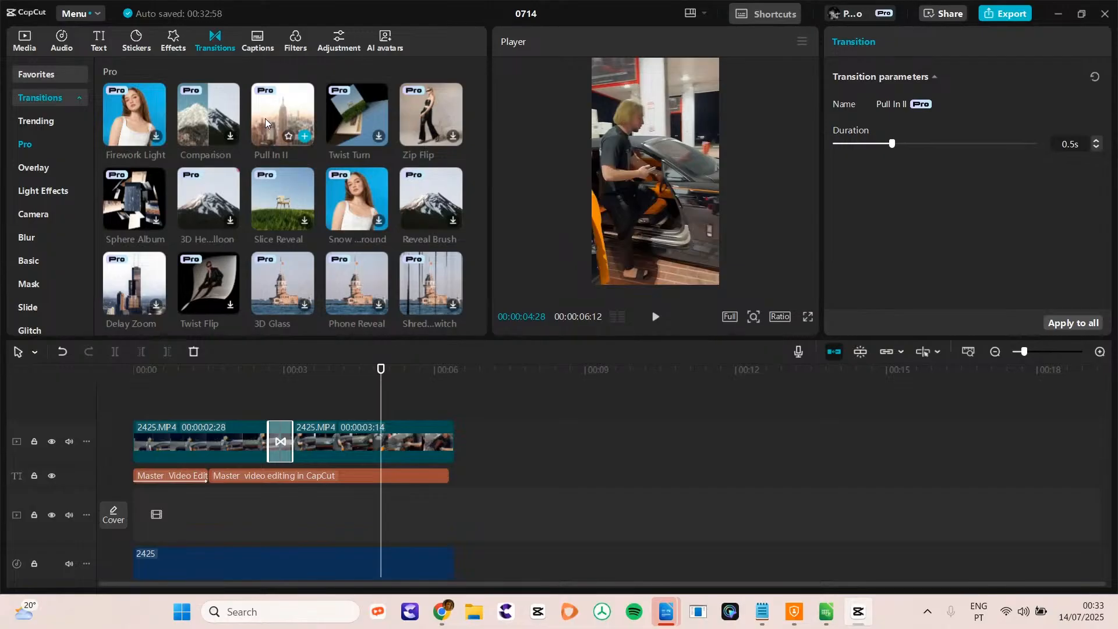
- Examine the auto captions options for spoken language, bilingual captions and filler words, with the first title clip selected
click(46, 75)
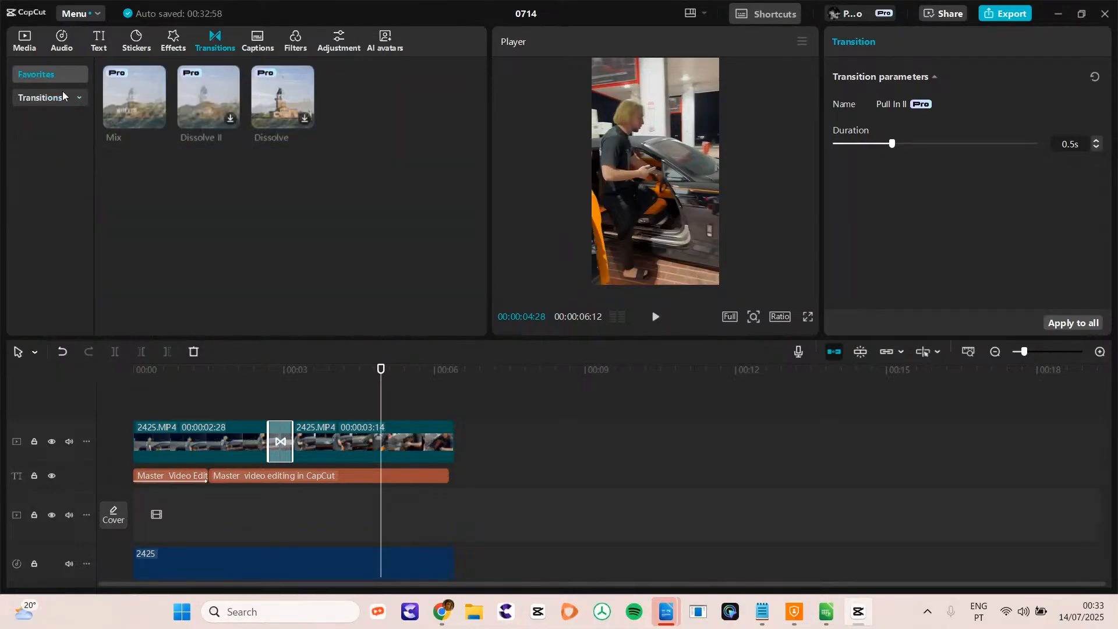
click(258, 41)
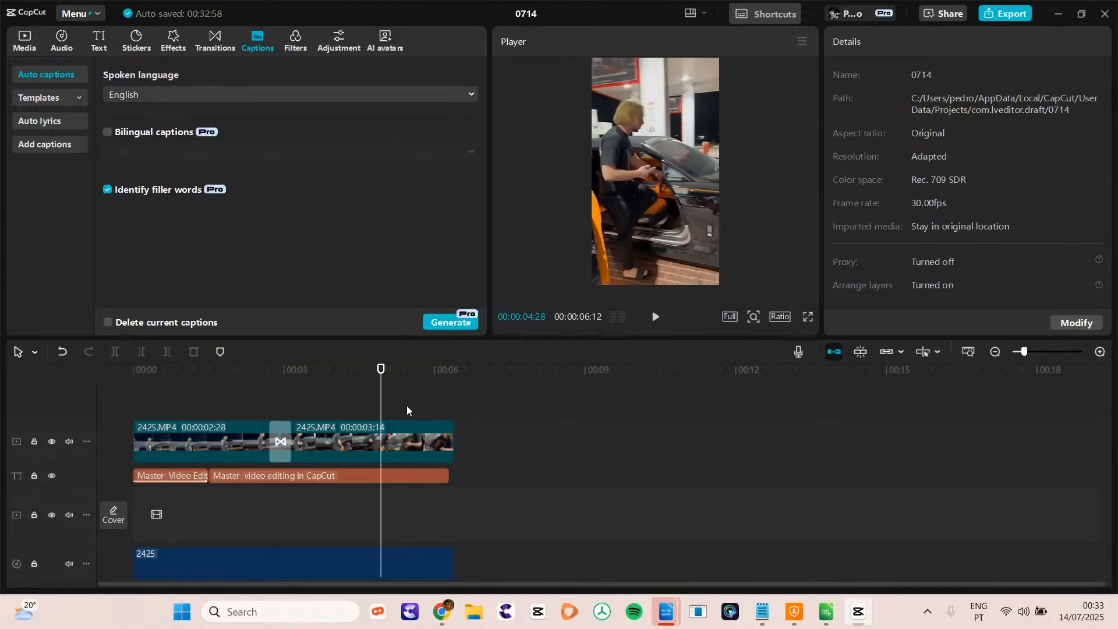
click(191, 477)
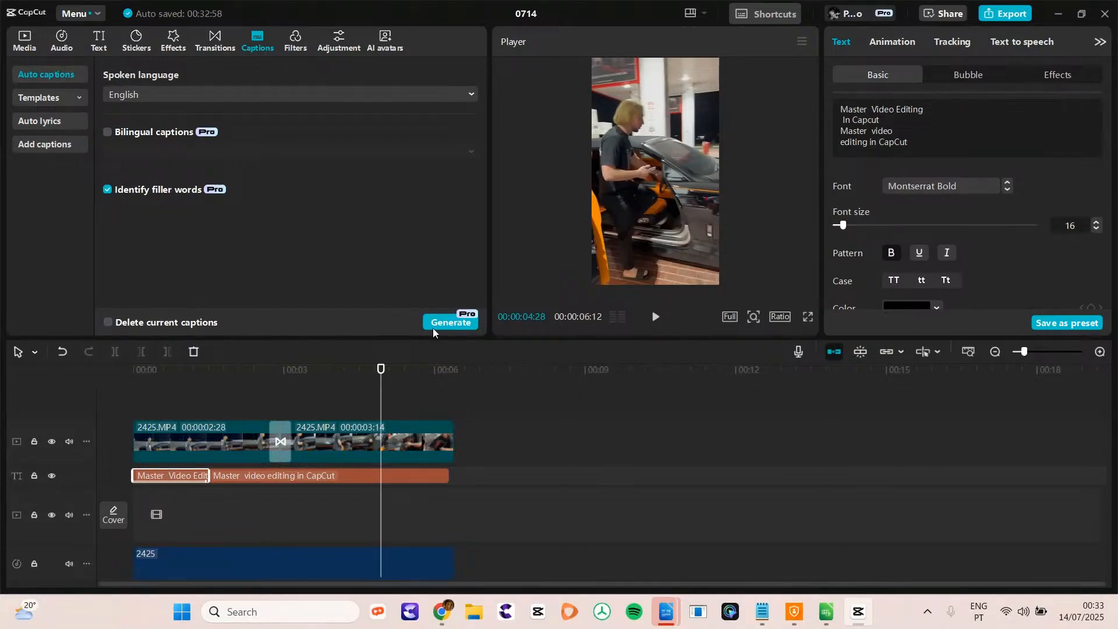
- Add the Universal Sunset filter at the start of the timeline, above the first video clip
click(295, 48)
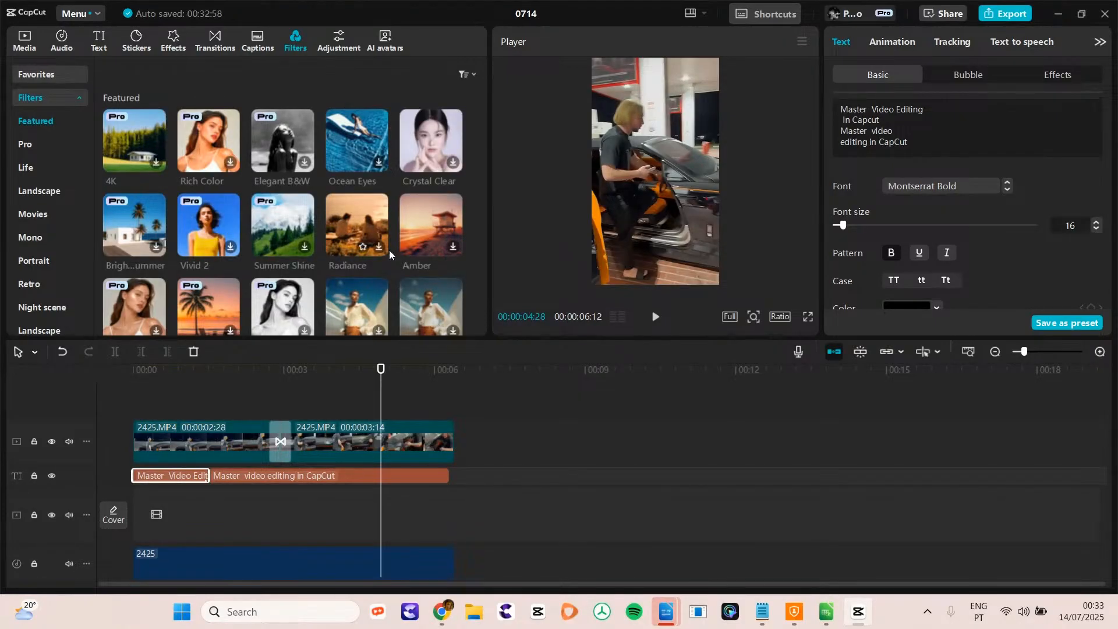
drag(190, 316, 103, 376)
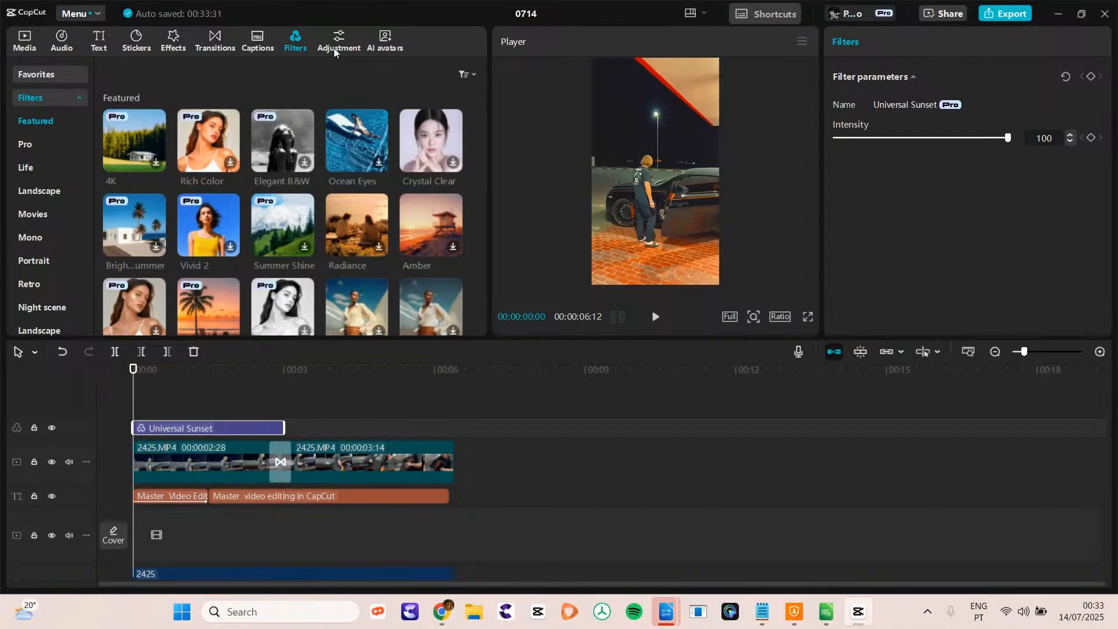
- Open the basic color adjustment settings of the second video clip
click(331, 463)
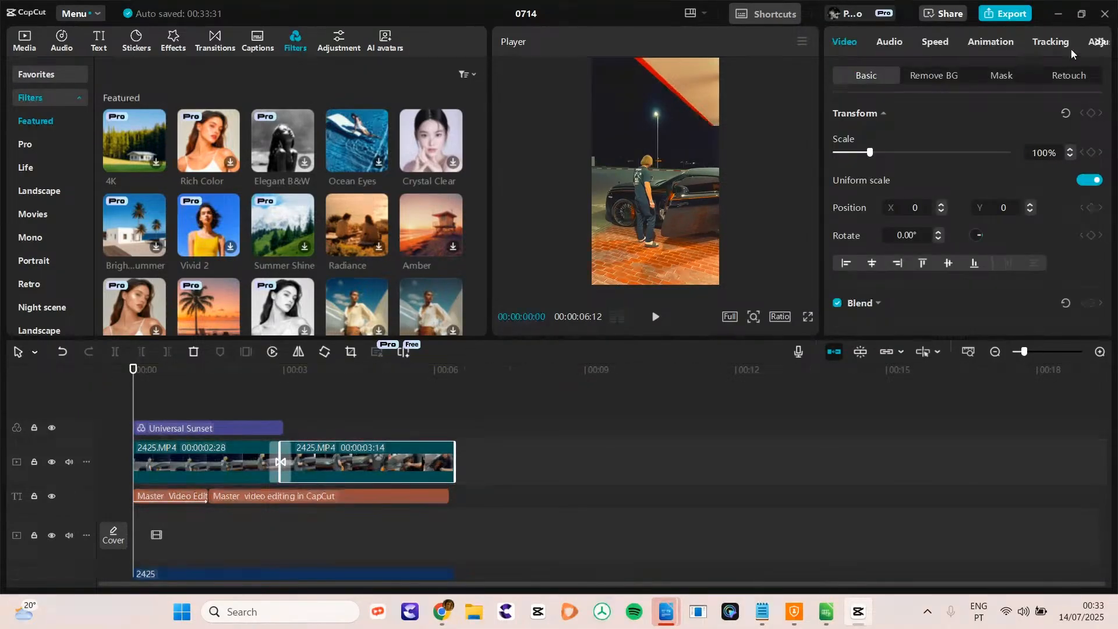
click(1099, 42)
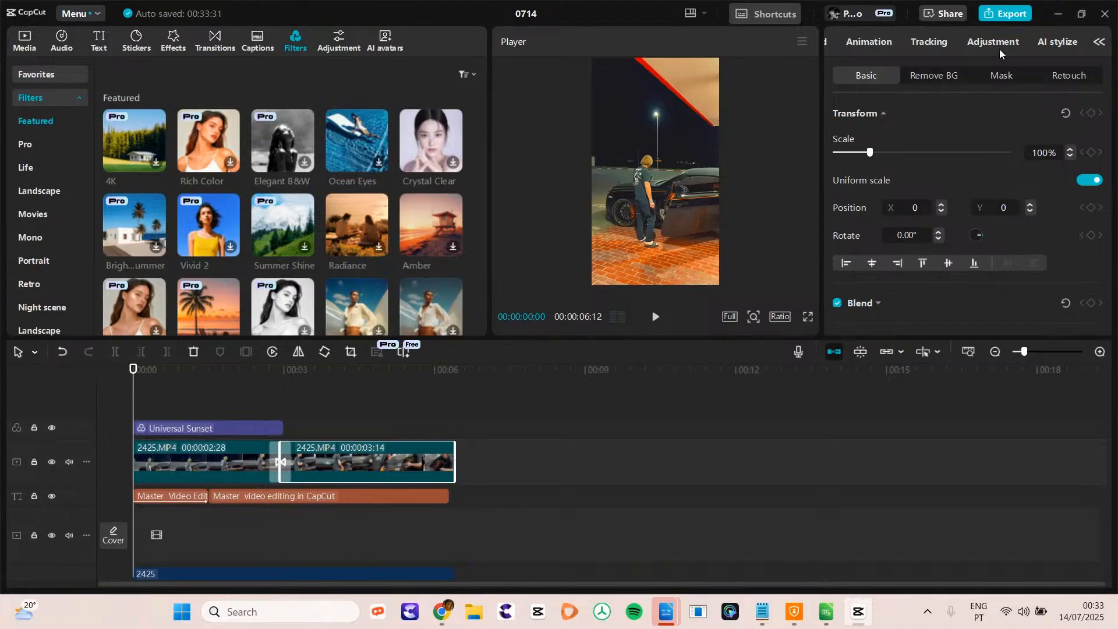
click(983, 42)
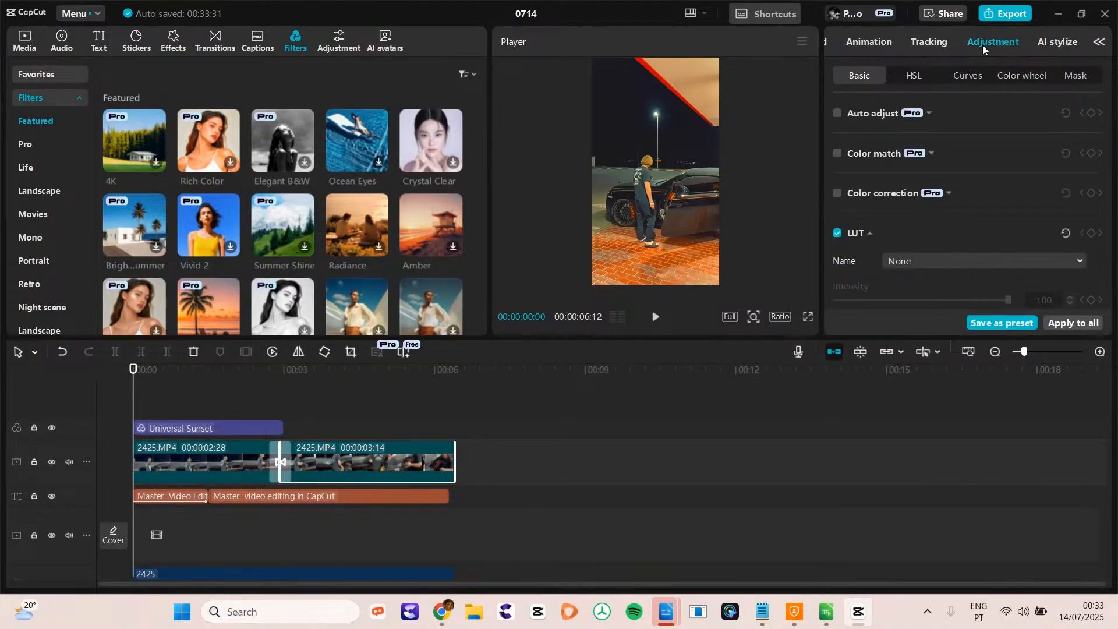
- Delete the Universal Sunset filter from the timeline
click(237, 428)
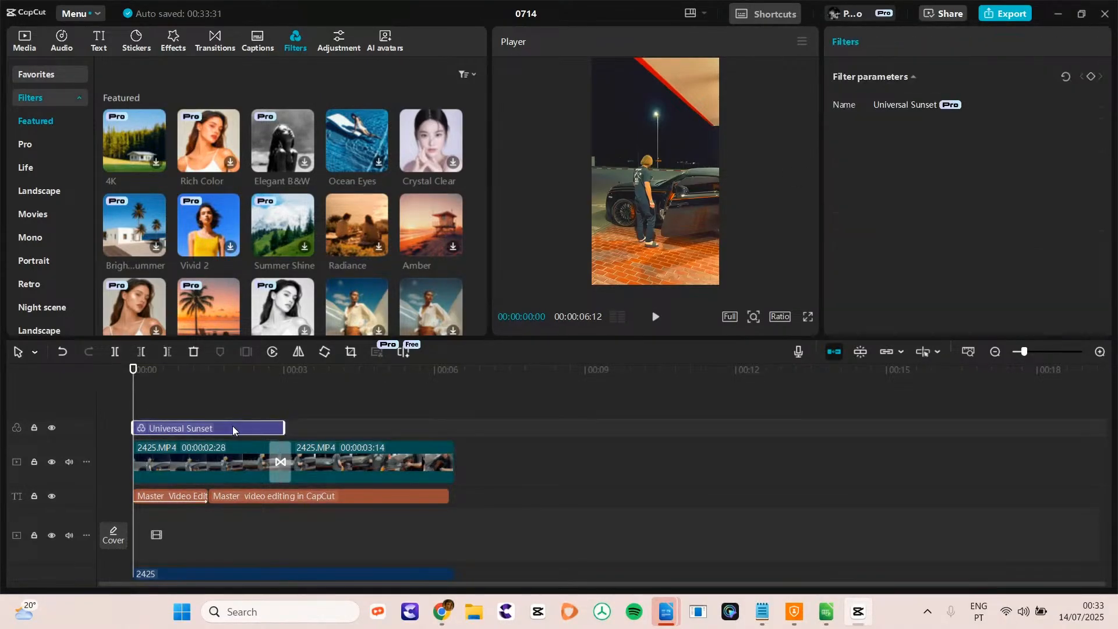
key(Delete)
- Enable Auto adjust on the first 2425.MP4 clip and set its intensity to 27
click(213, 438)
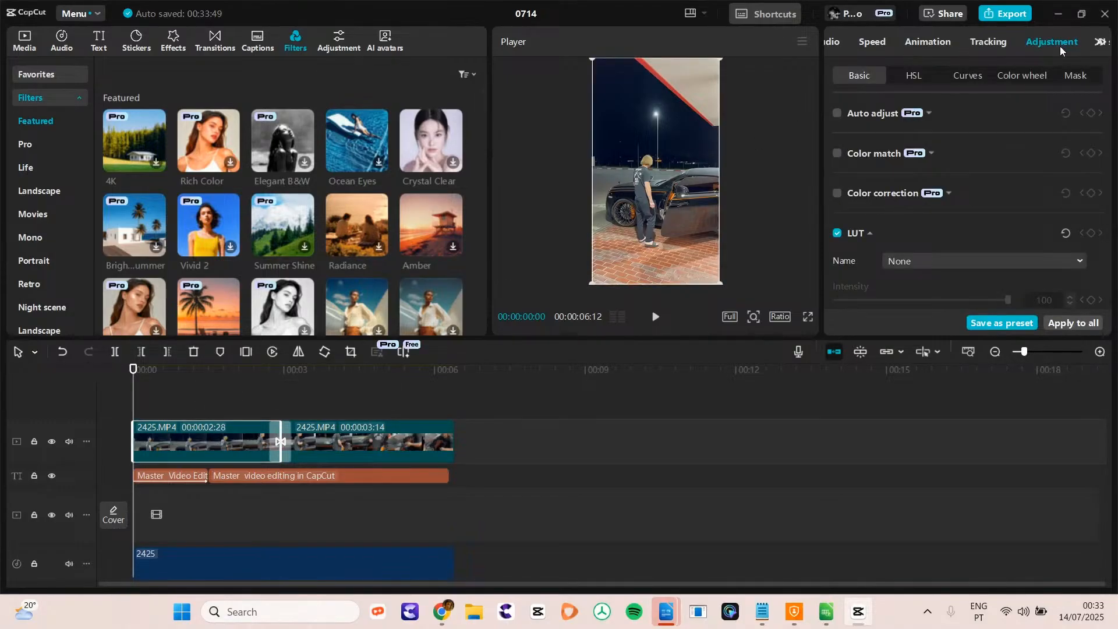
click(837, 116)
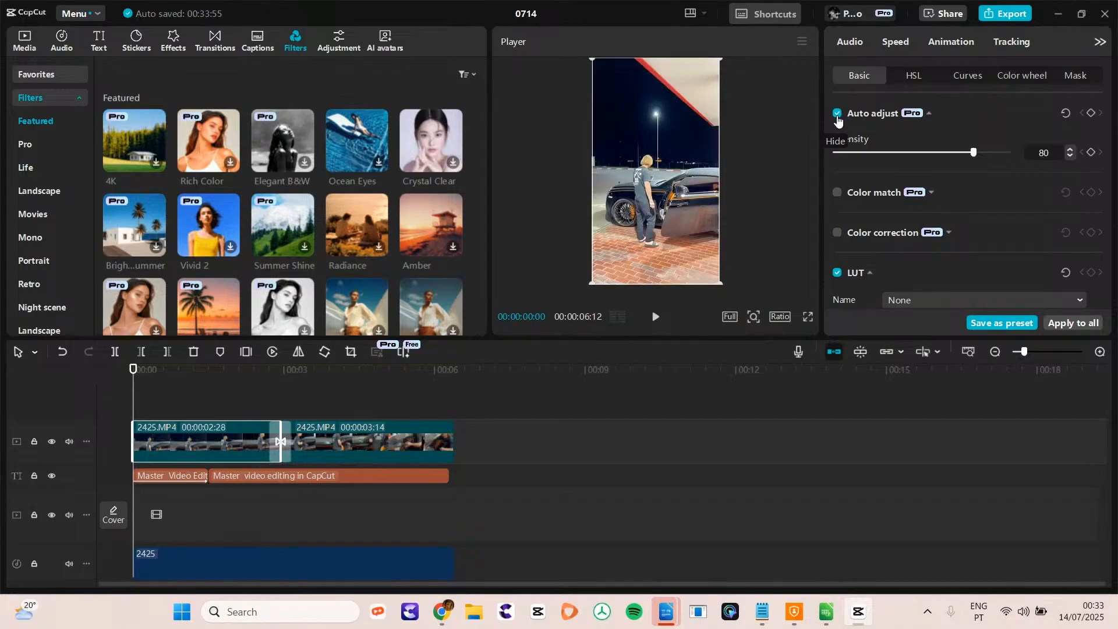
drag(973, 152, 883, 166)
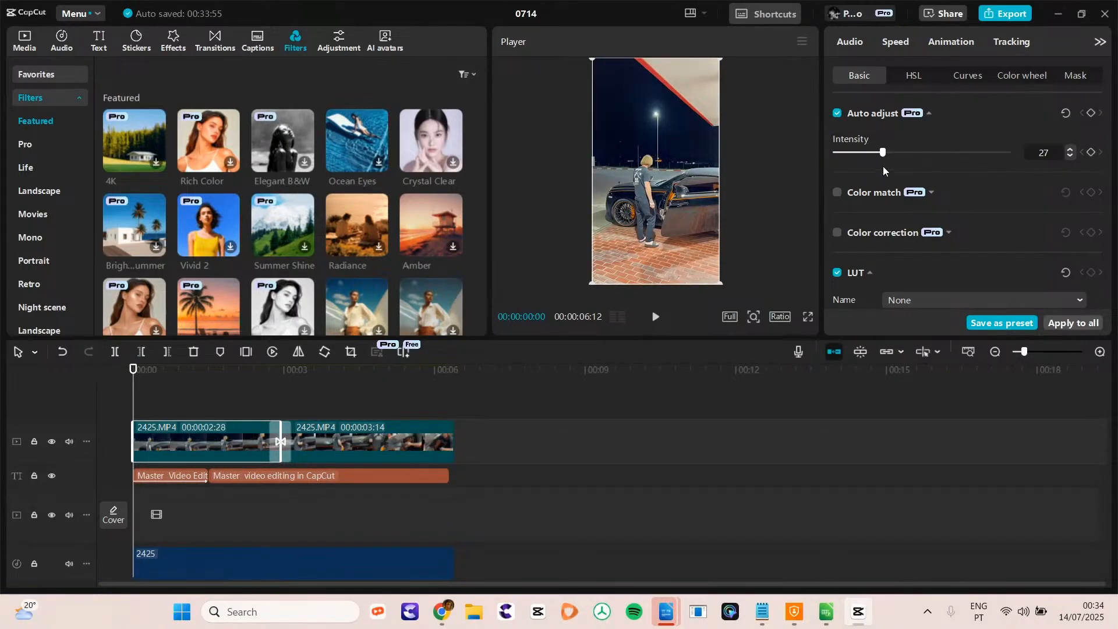
- Toggle Auto adjust off and on to compare the image, leaving it disabled
click(837, 114)
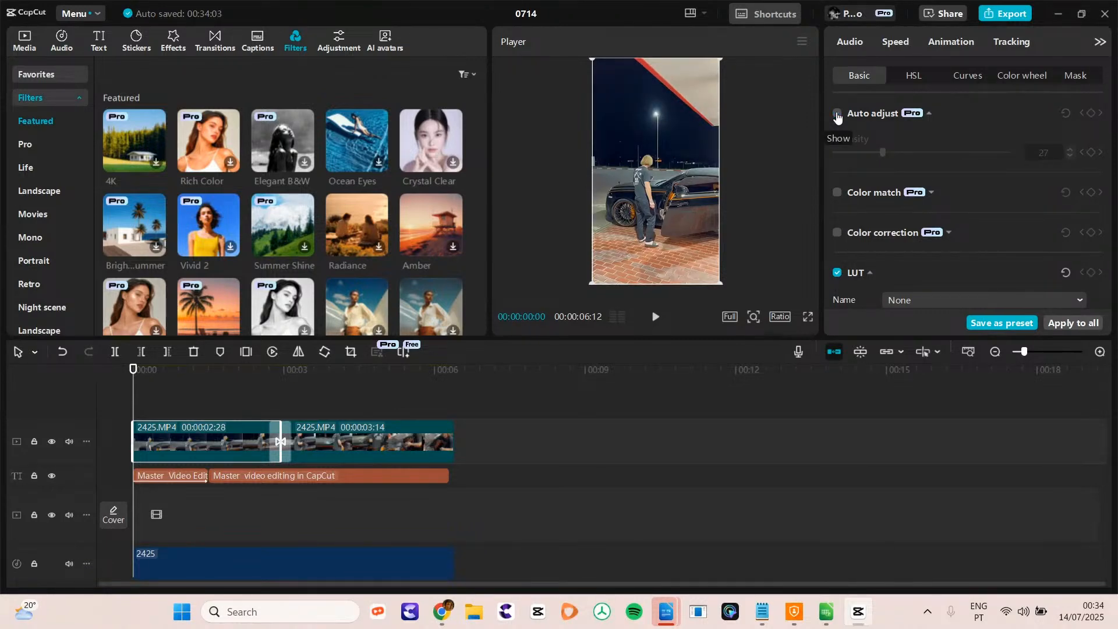
click(837, 114)
click(837, 115)
click(837, 114)
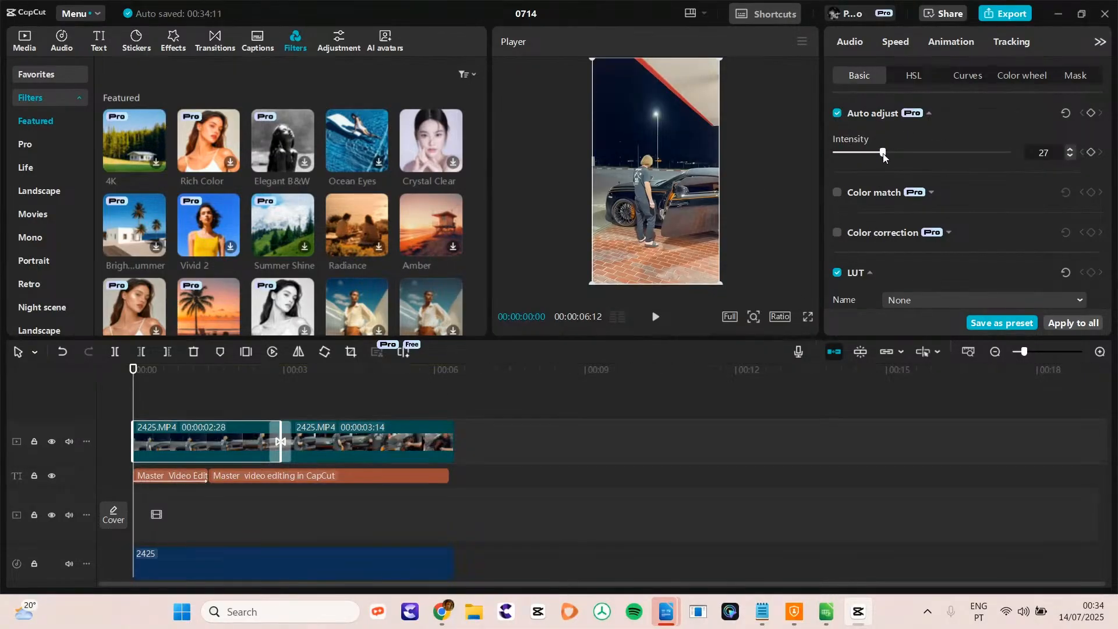
click(838, 114)
- Lower the first clip's exposure to -14 in the Lightness adjustments
scroll(1095, 175, down, 5)
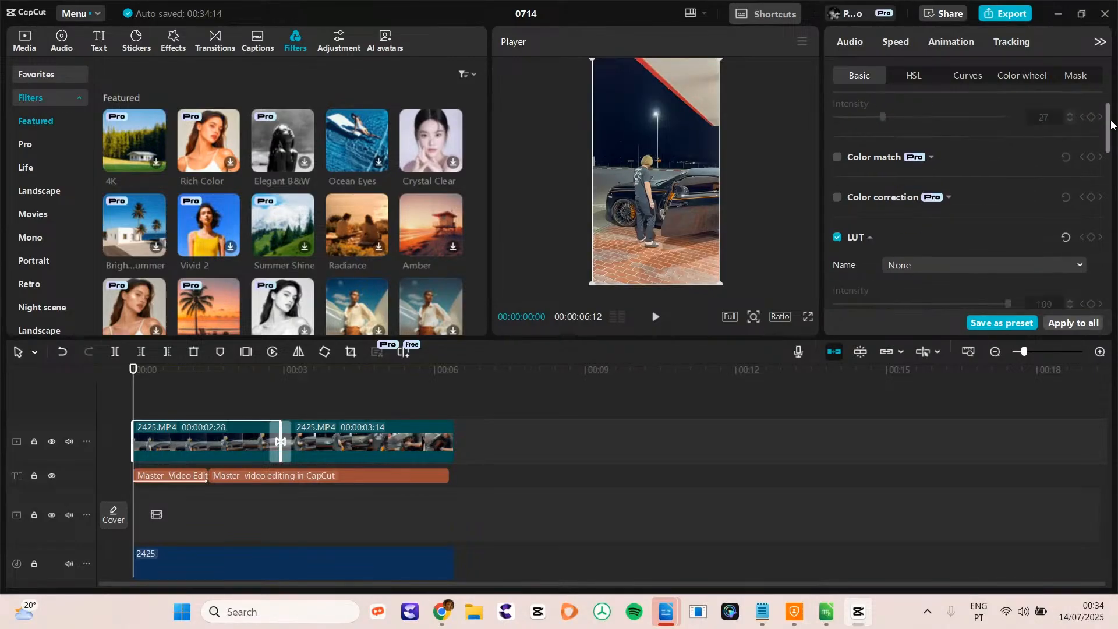
scroll(910, 258, down, 2)
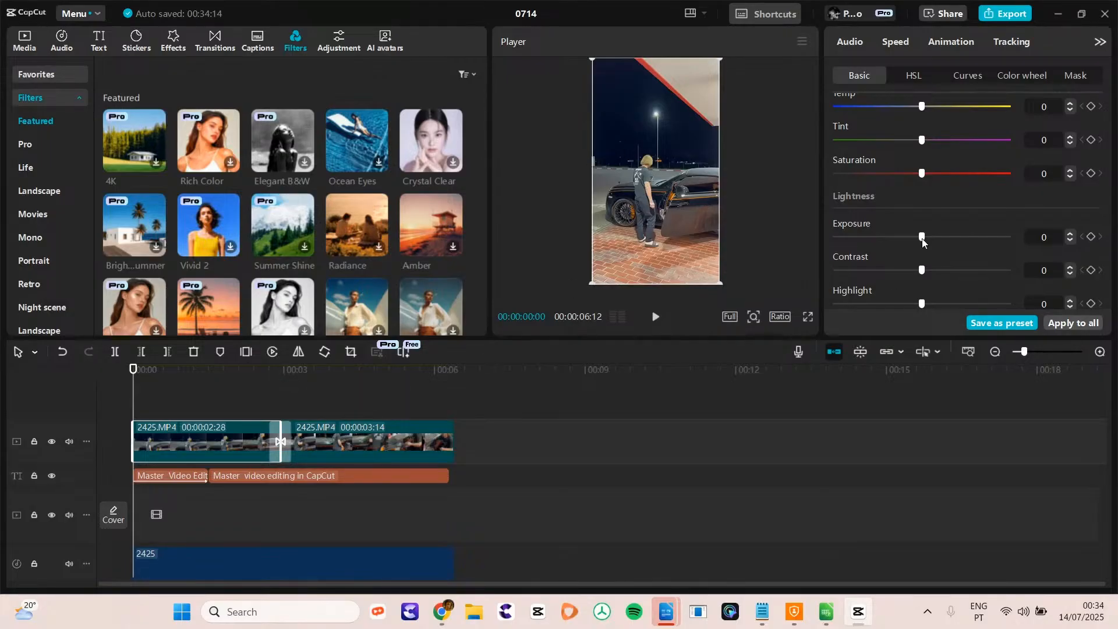
drag(922, 237, 881, 238)
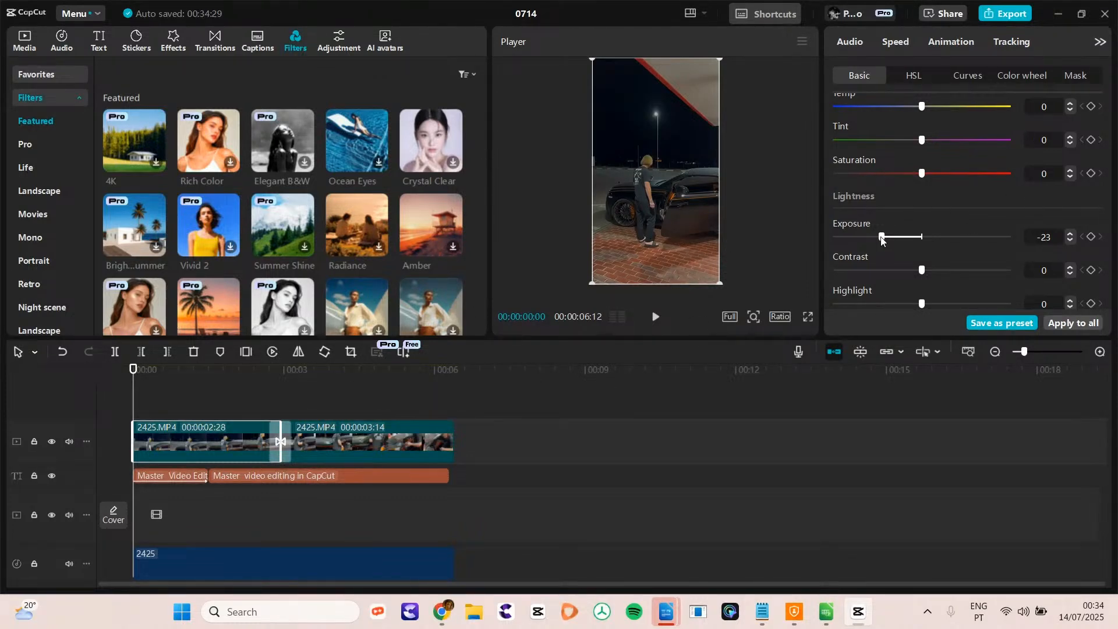
drag(883, 239, 897, 238)
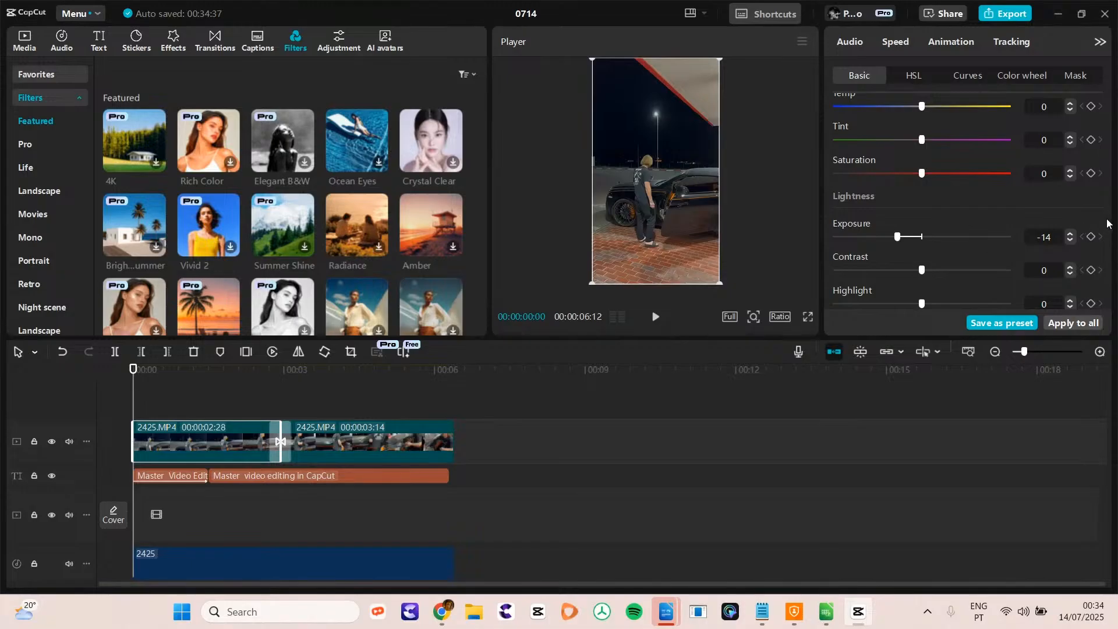
drag(1110, 214, 1112, 89)
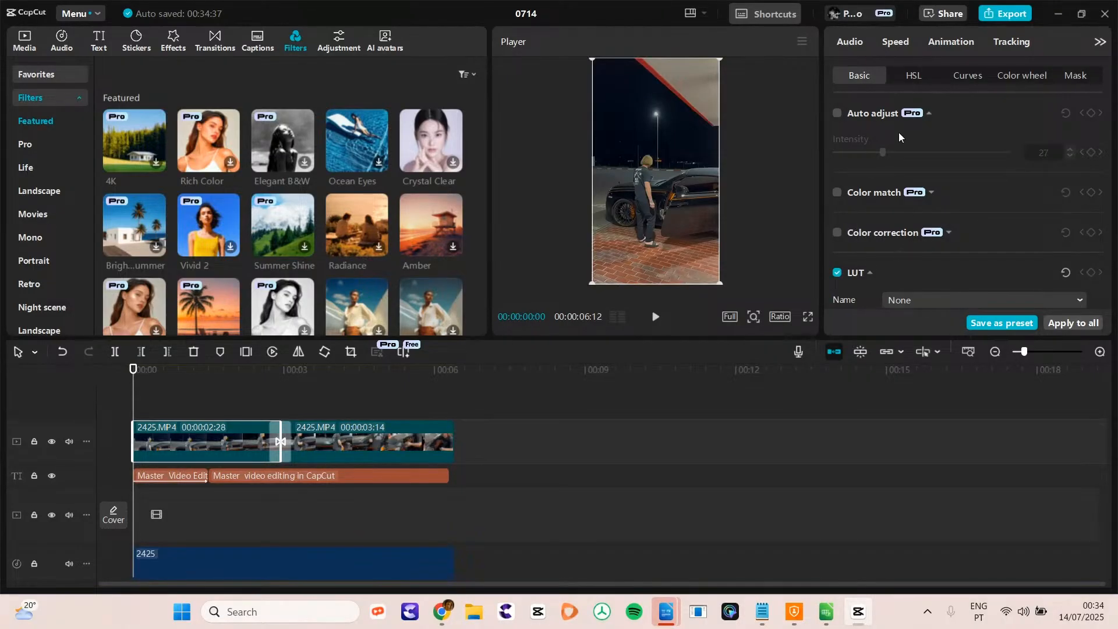
- Reselect the first video clip and lower its exposure slightly further
click(294, 483)
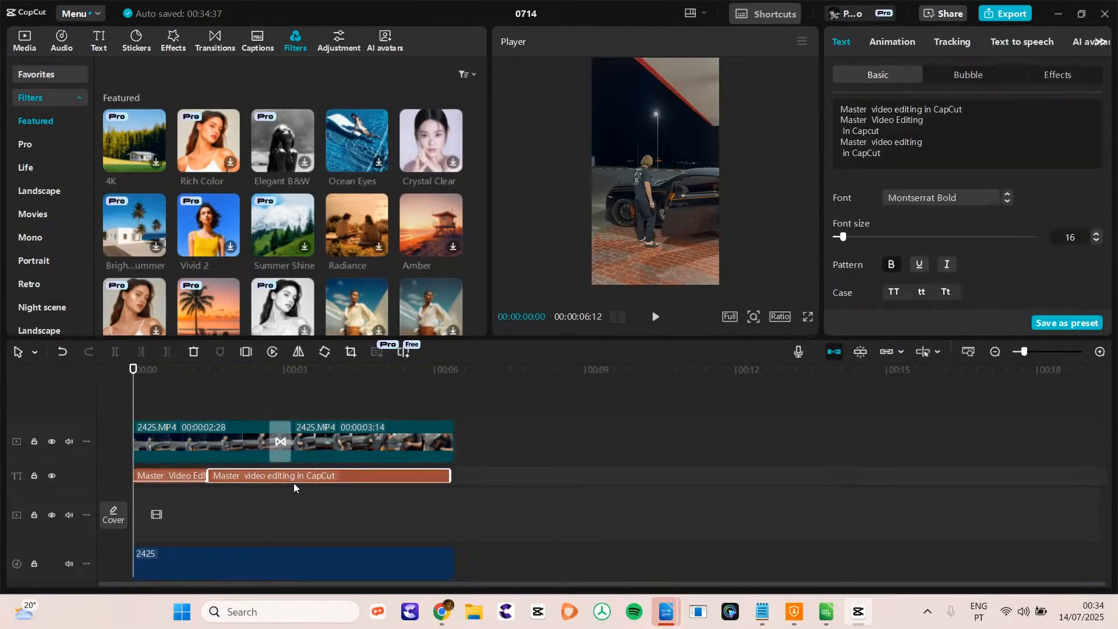
click(217, 445)
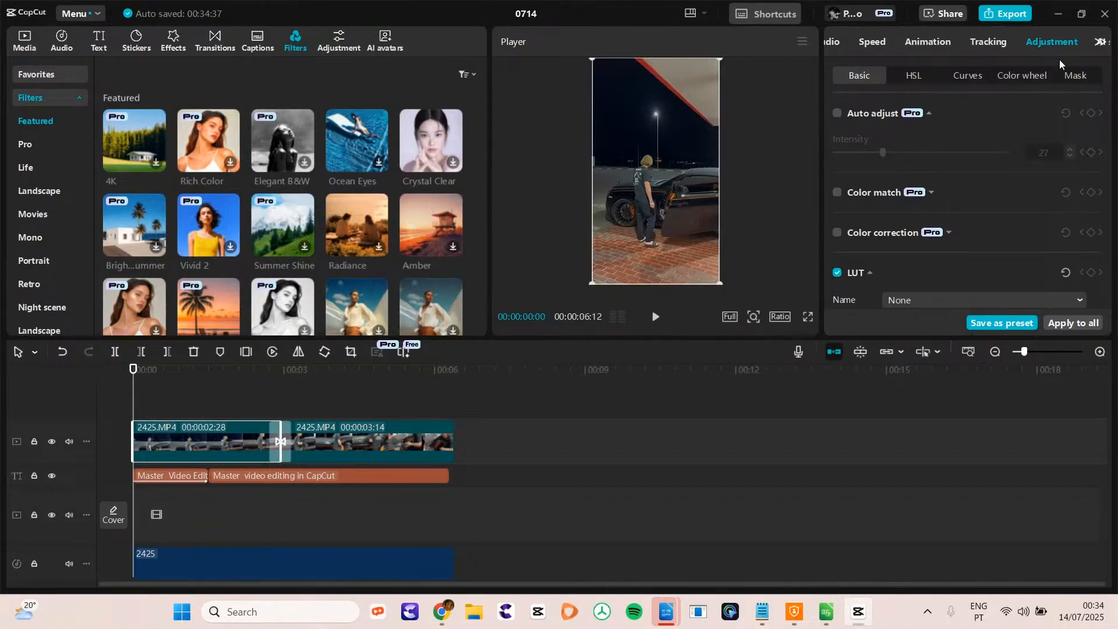
scroll(1104, 116, down, 3)
scroll(967, 204, down, 3)
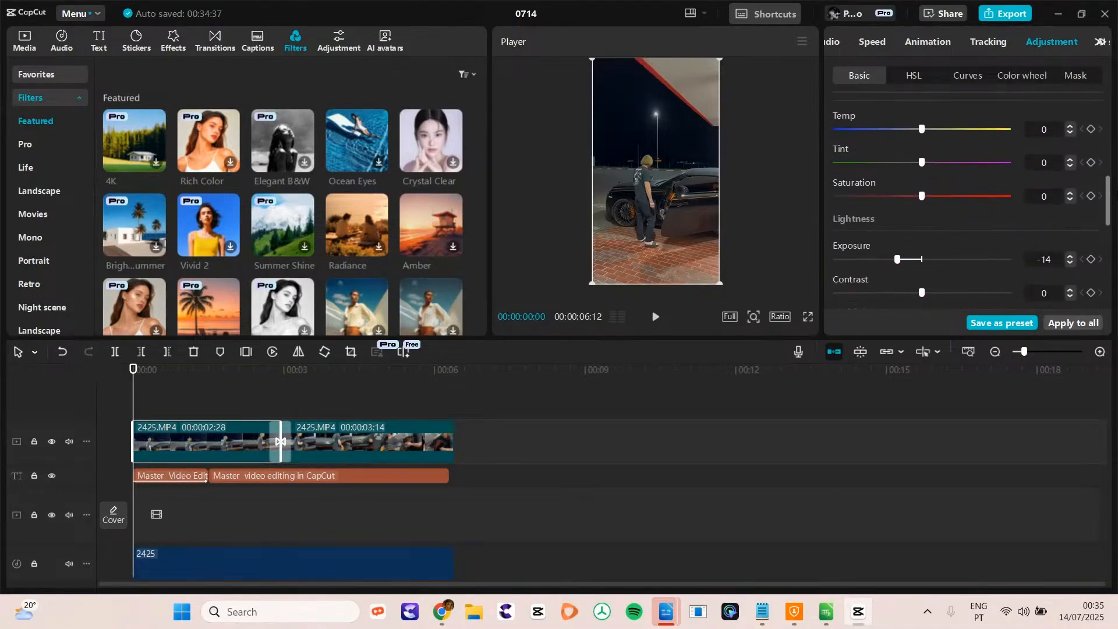
mouse_move(897, 214)
mouse_down()
mouse_move(966, 215)
mouse_move(859, 223)
mouse_move(887, 221)
mouse_move(878, 215)
mouse_move(889, 209)
mouse_up()
- Try out the clip's color temperature and look through the remaining adjustments down to Effects
scroll(930, 244, up, 5)
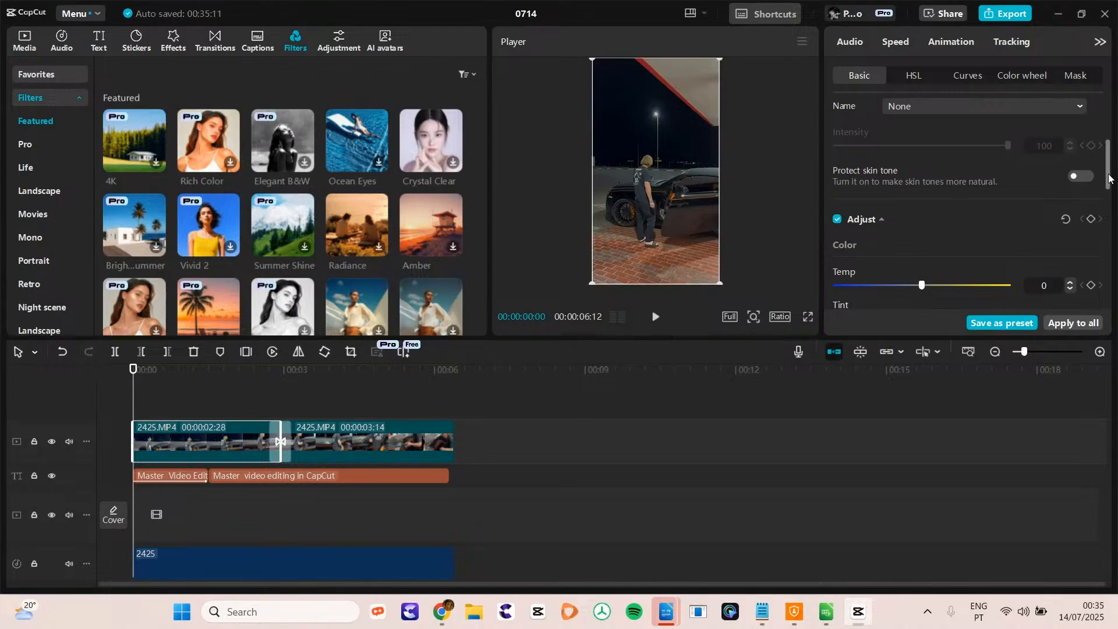
drag(1108, 175, 1110, 200)
drag(922, 192, 934, 268)
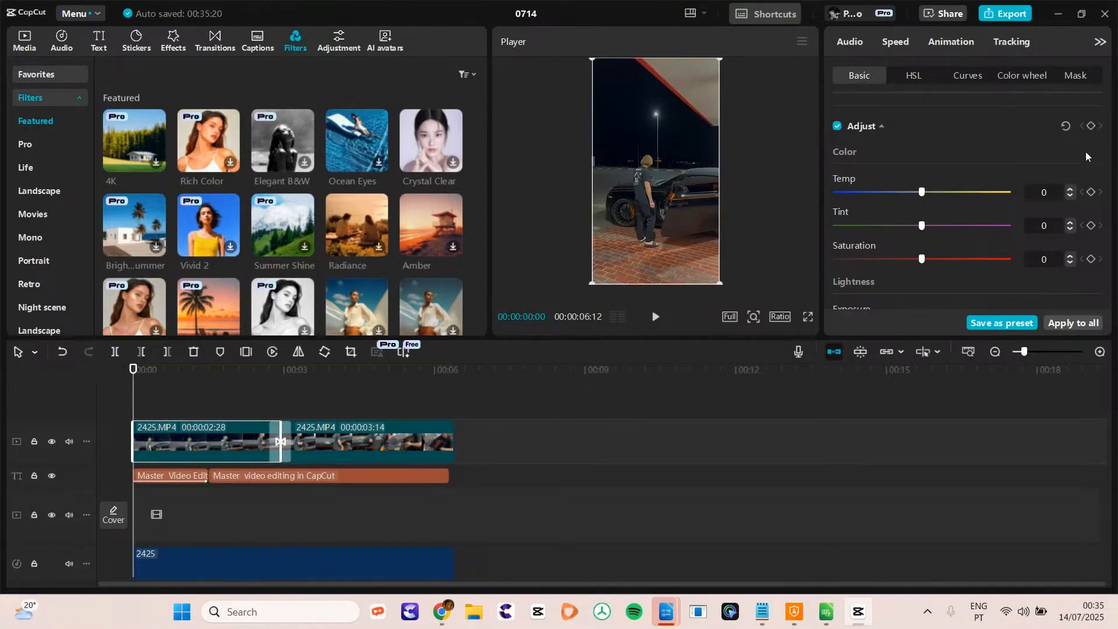
drag(1113, 201, 994, 328)
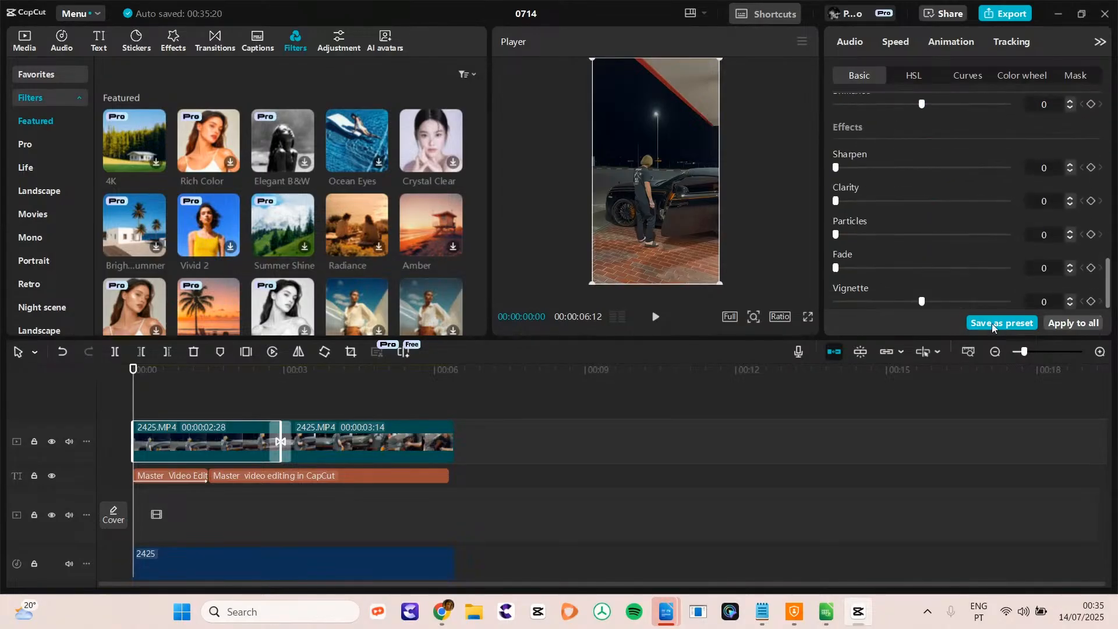
- Look at the Custom adjustment in the Adjustment library, and reselect the first video clip
click(335, 41)
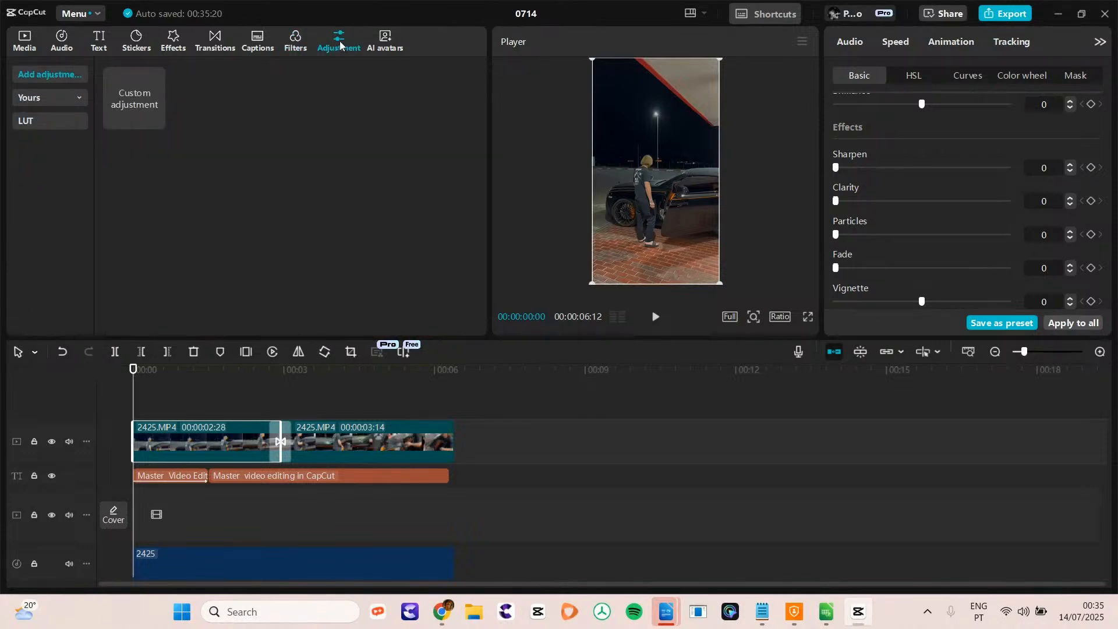
drag(135, 99, 188, 153)
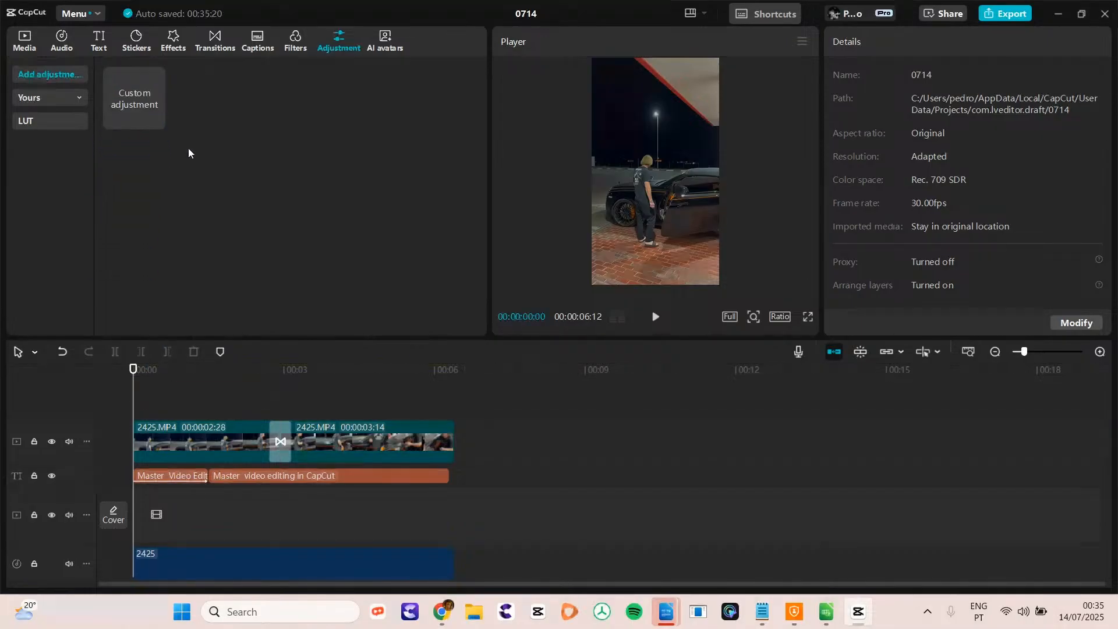
click(355, 478)
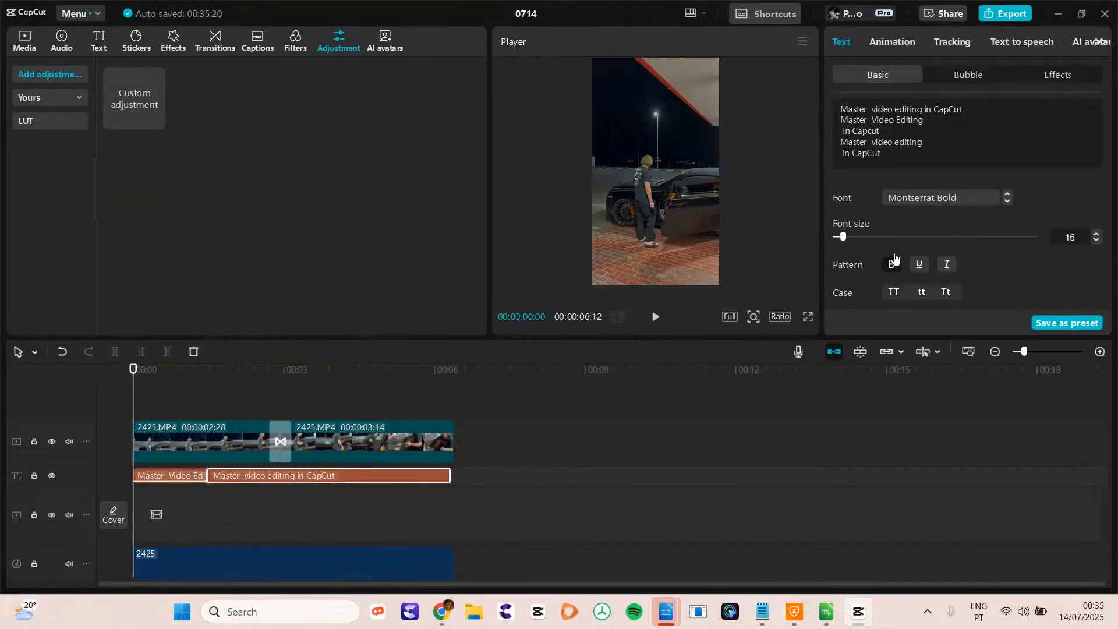
click(159, 449)
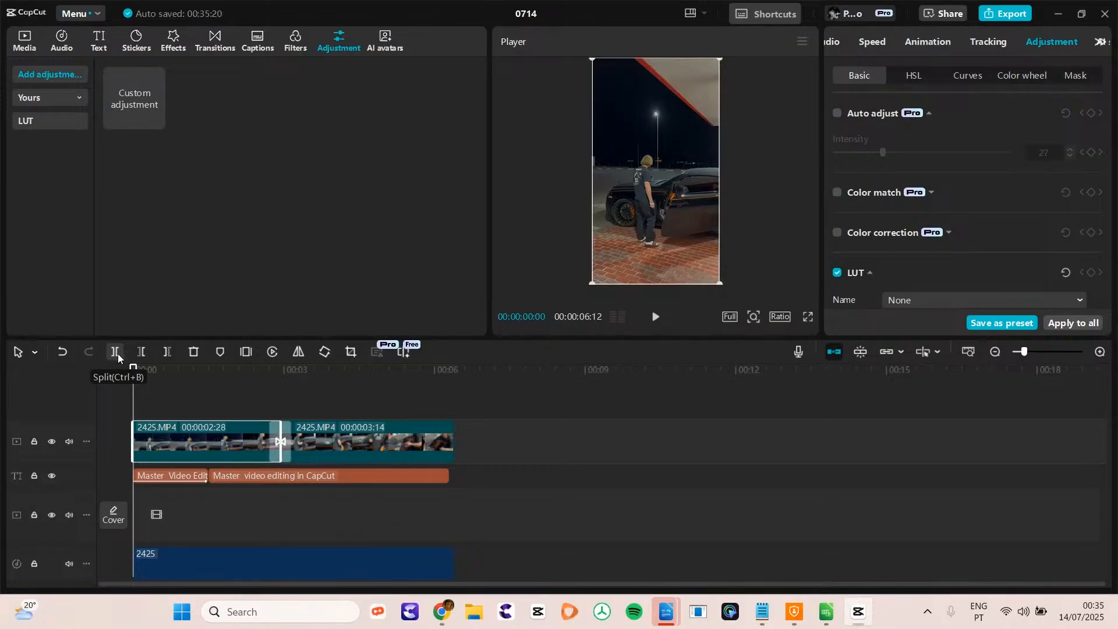
- Split the first 2425.MP4 clip at 00:00:02:10, with the Select tool active again
click(36, 352)
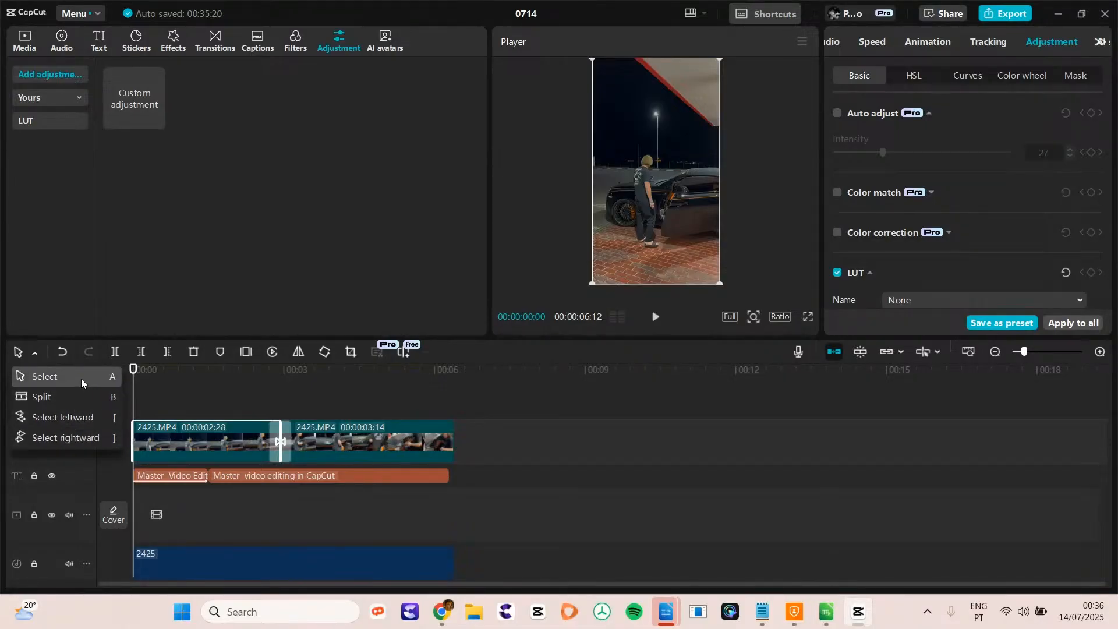
click(251, 368)
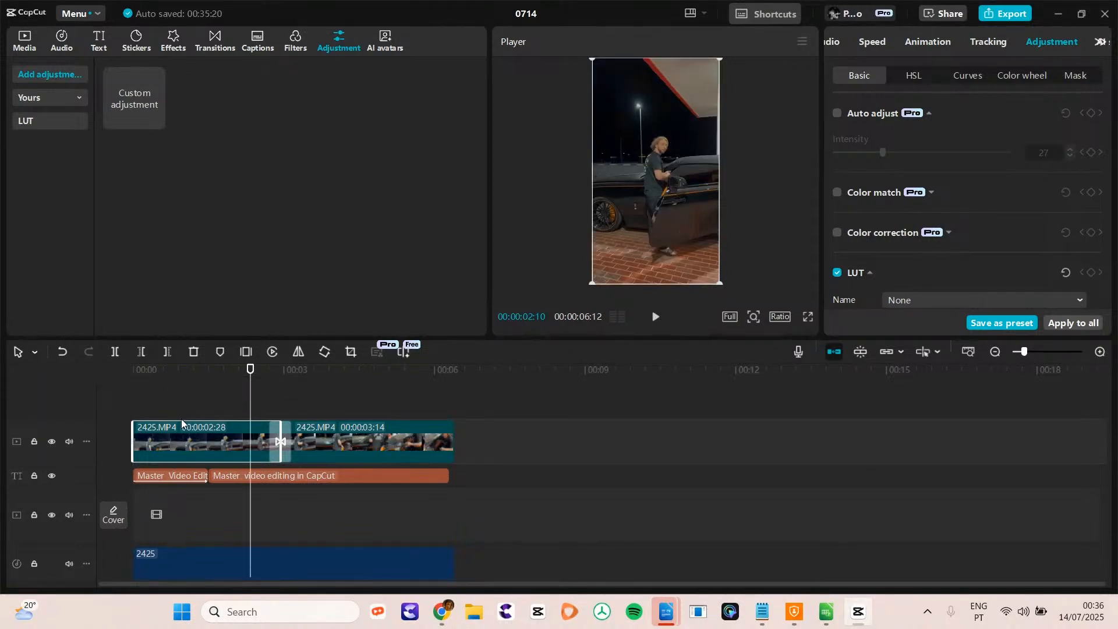
key(b)
click(35, 352)
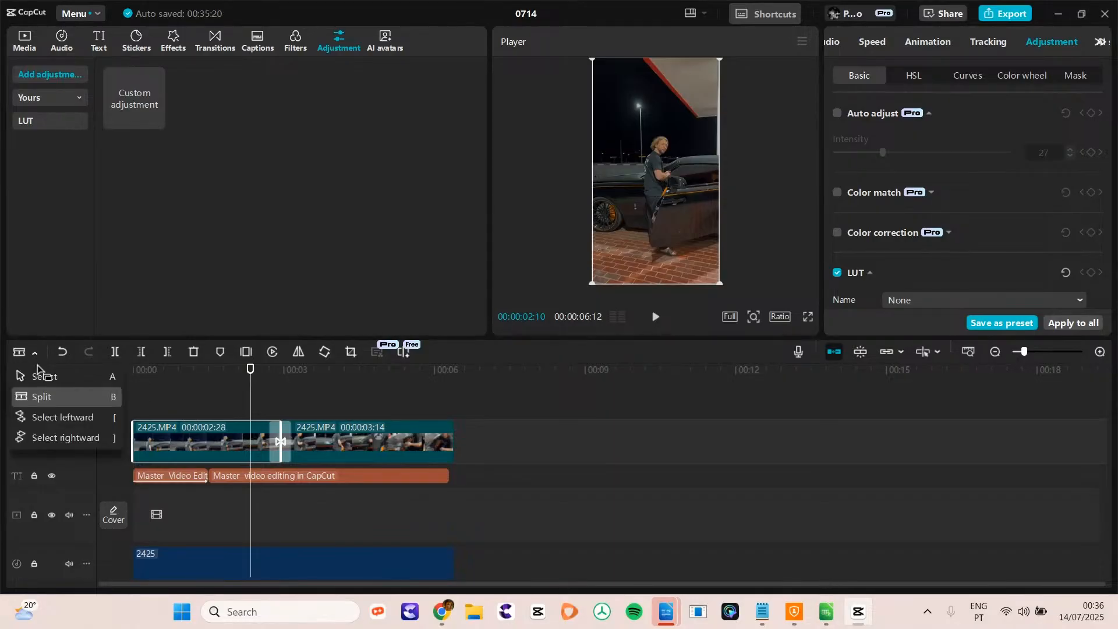
click(41, 376)
key(ctrl+b)
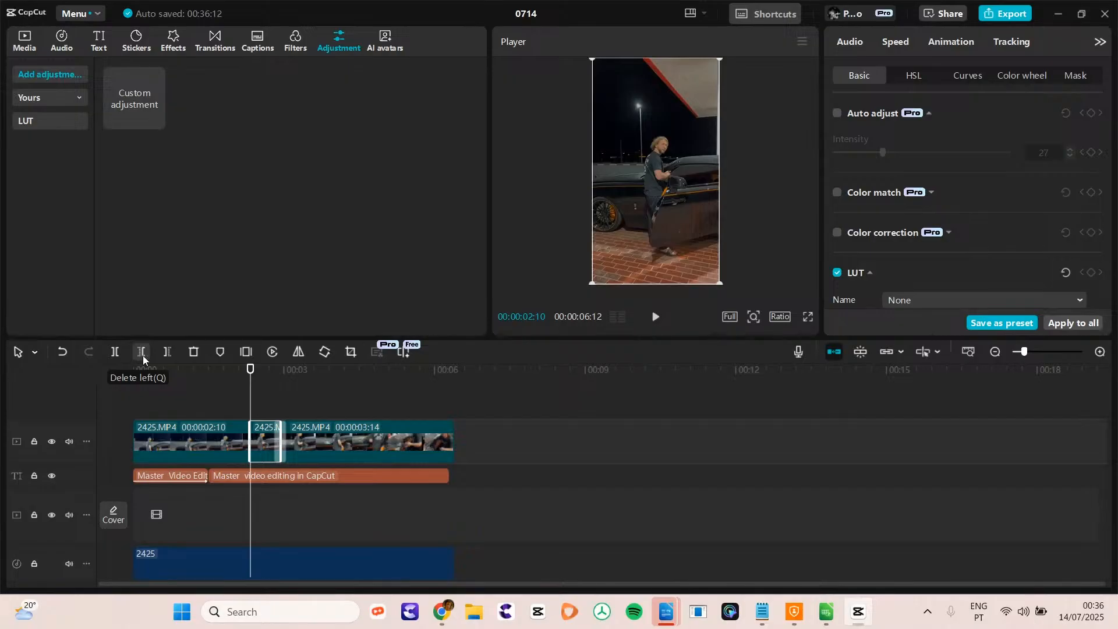
- Trim away everything after 00:00:05:27 on all tracks of the timeline
click(431, 372)
click(498, 509)
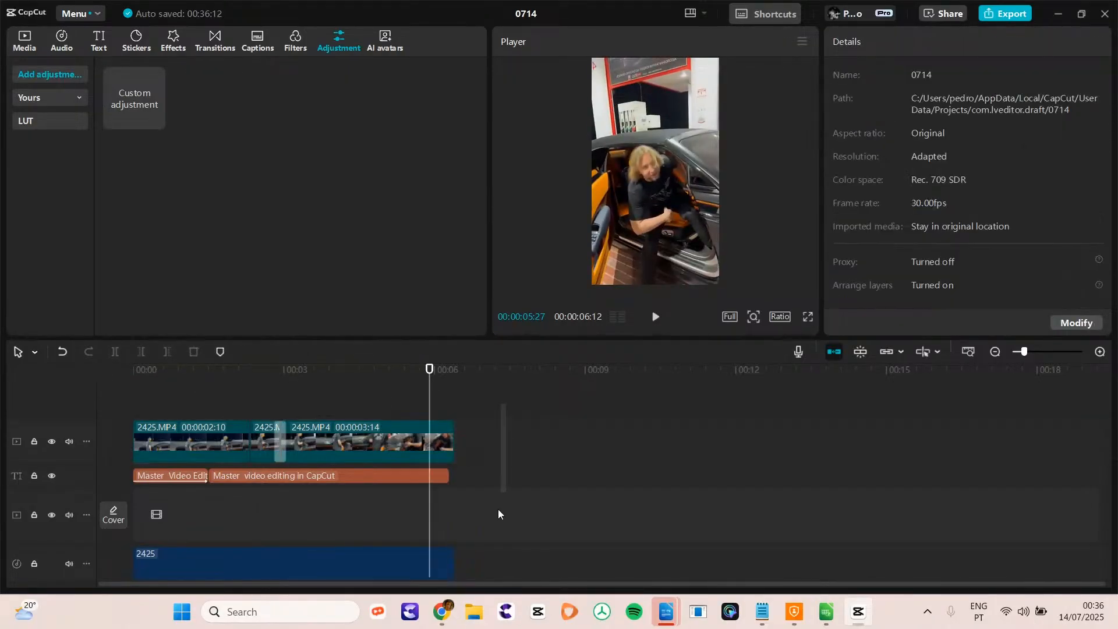
key(ctrl+a)
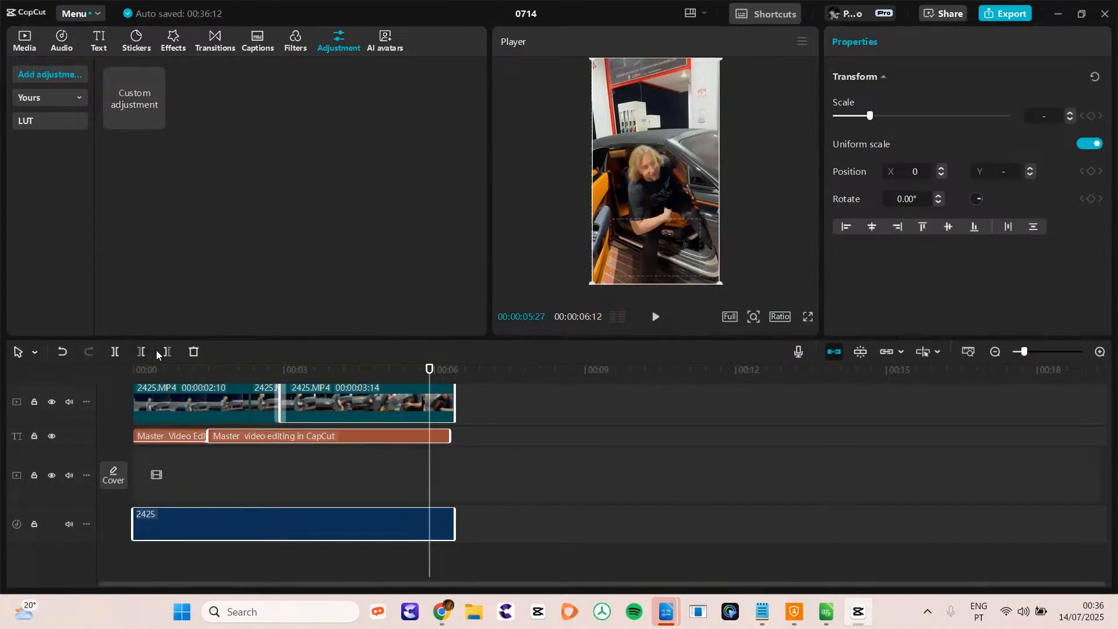
click(167, 354)
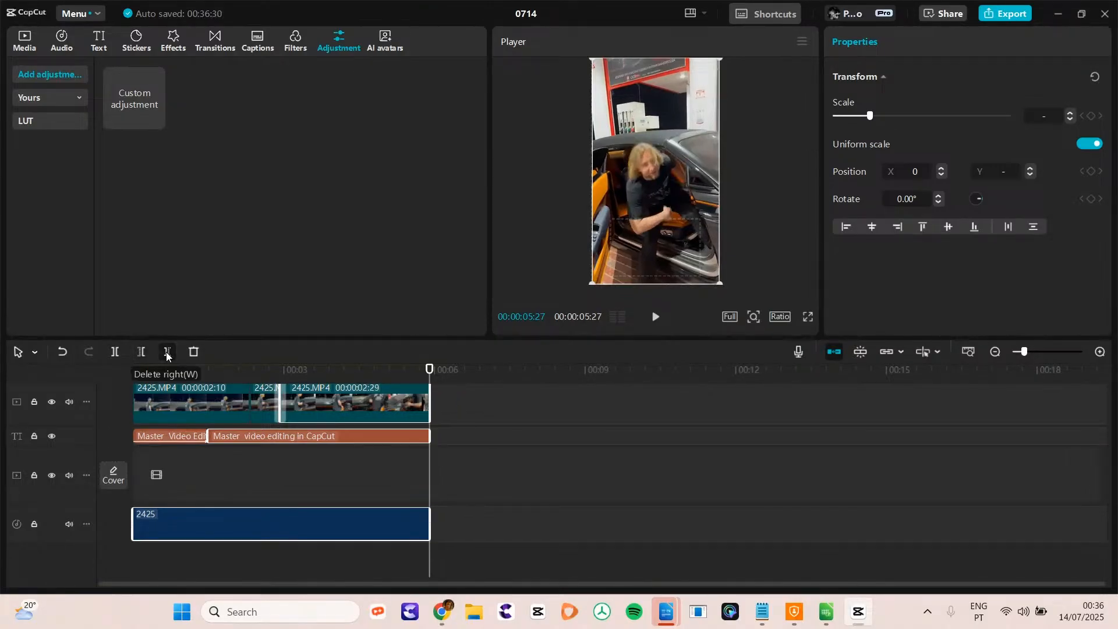
click(518, 448)
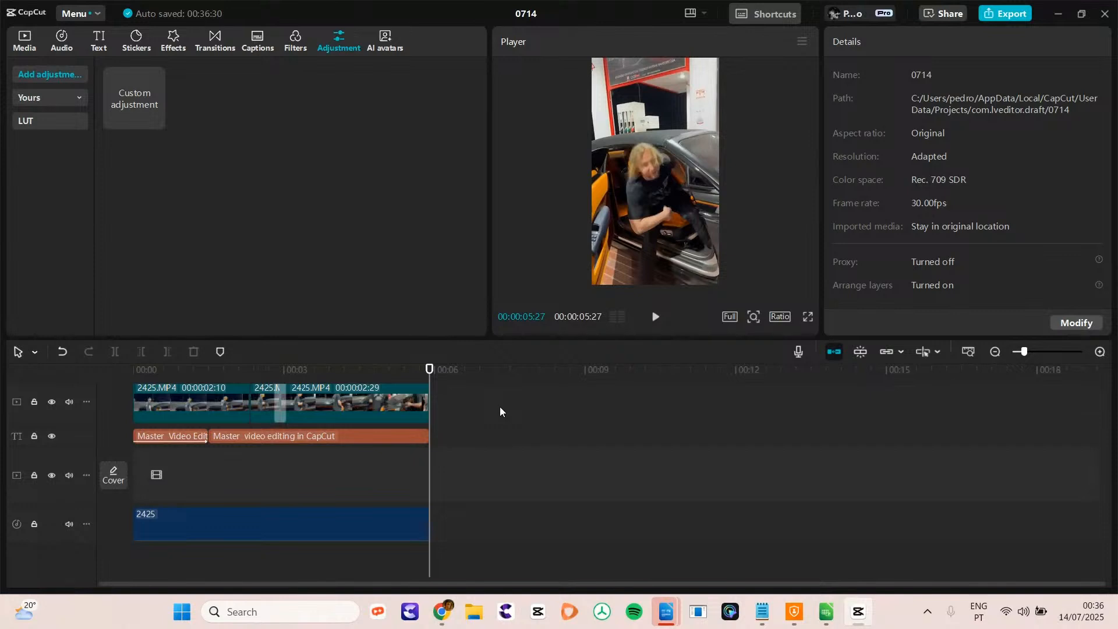
key(Up)
key(Up)
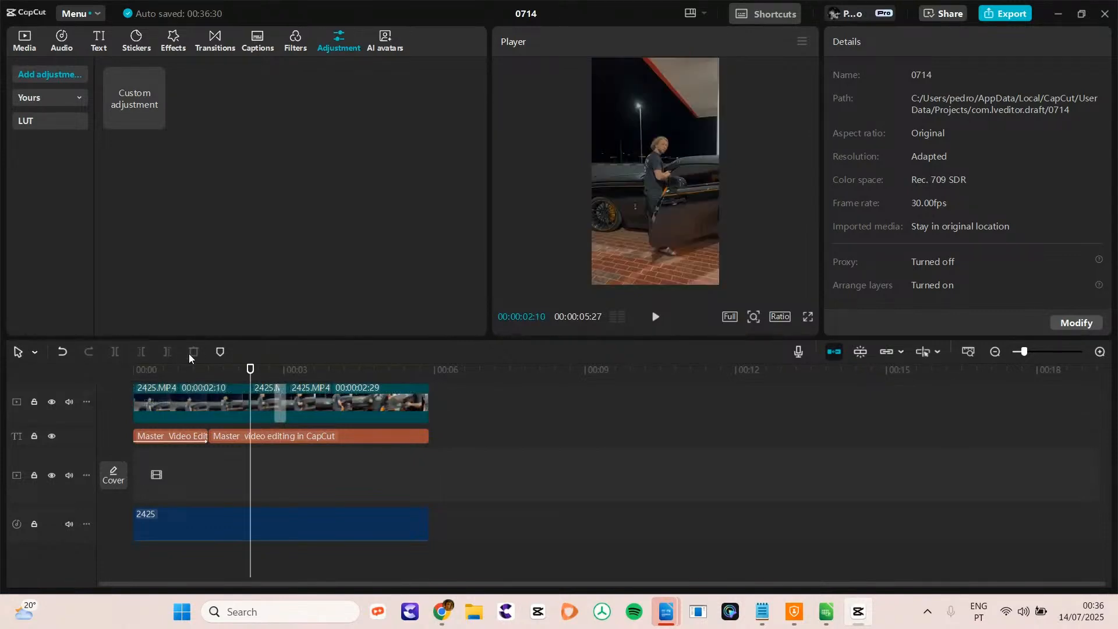
click(394, 402)
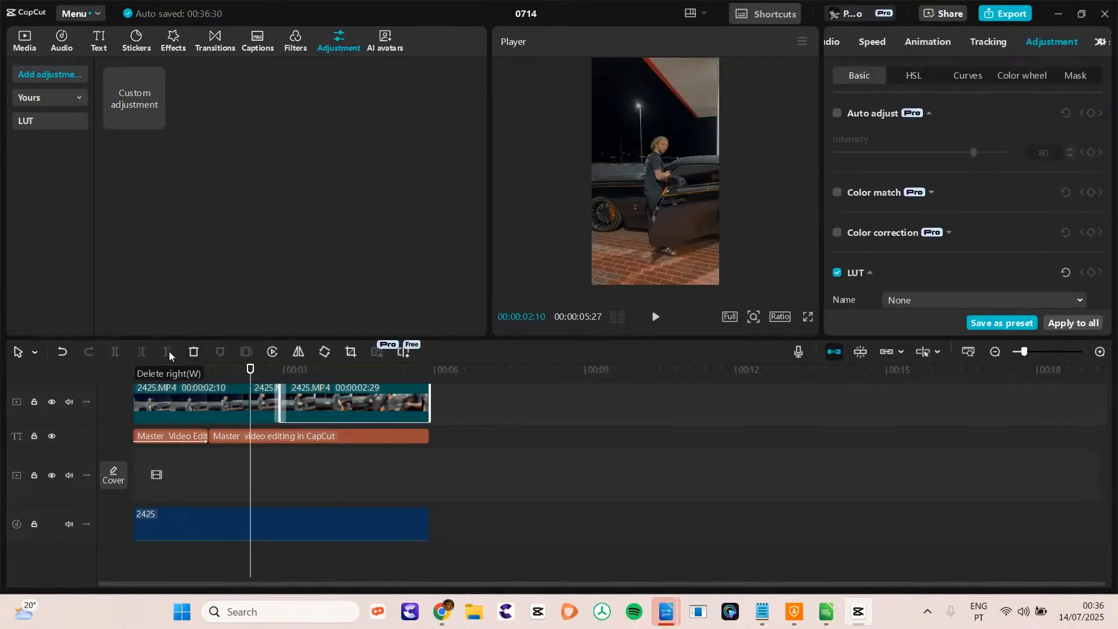
click(537, 448)
- Select all clips and cut off everything after 00:00:05:10
key(ctrl+a)
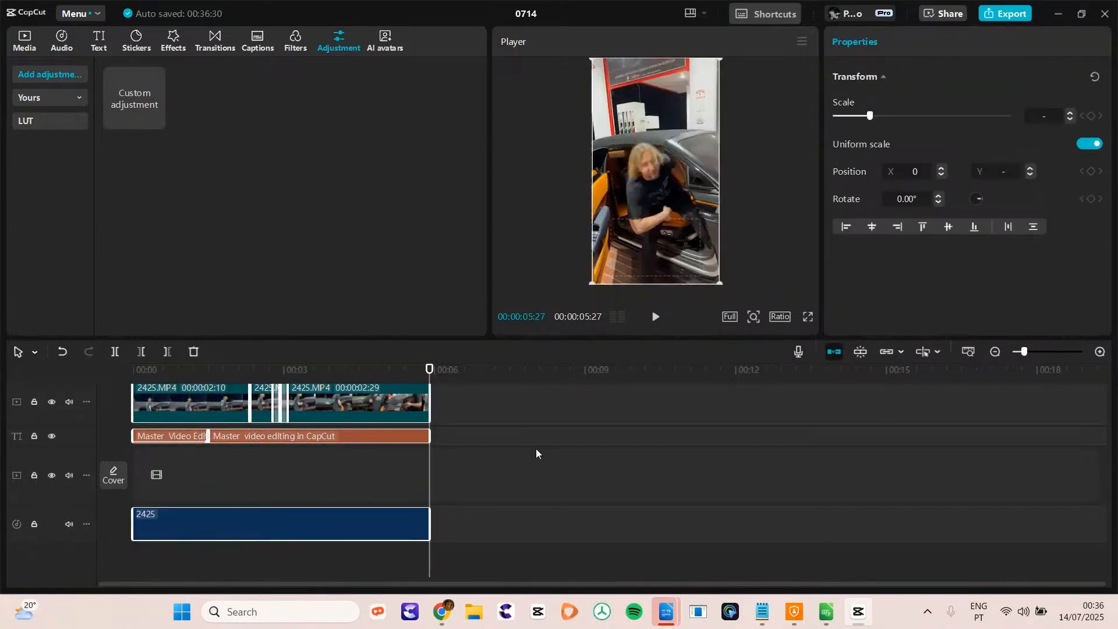
click(400, 371)
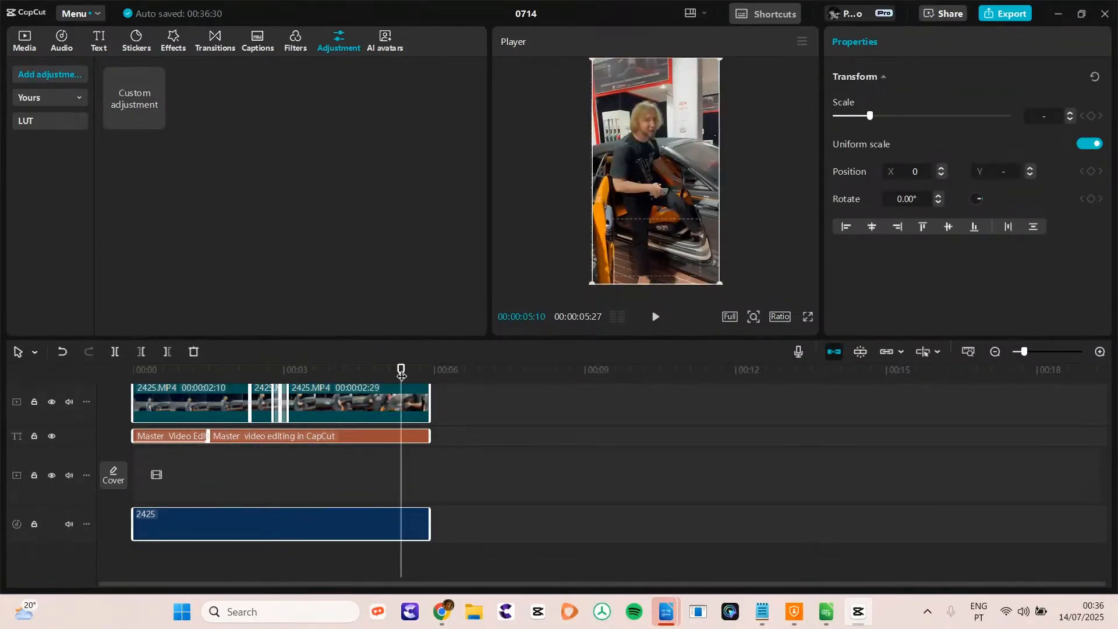
key(w)
click(523, 396)
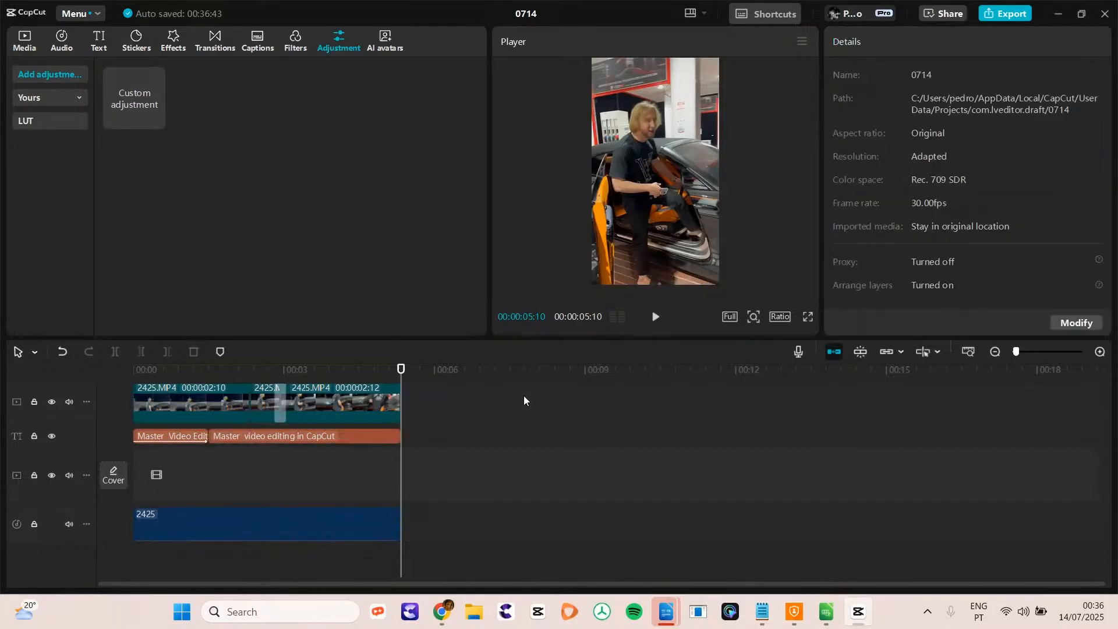
- Return the playhead to the start of the timeline
key(Up)
key(Up)
key(Up)
key(Up)
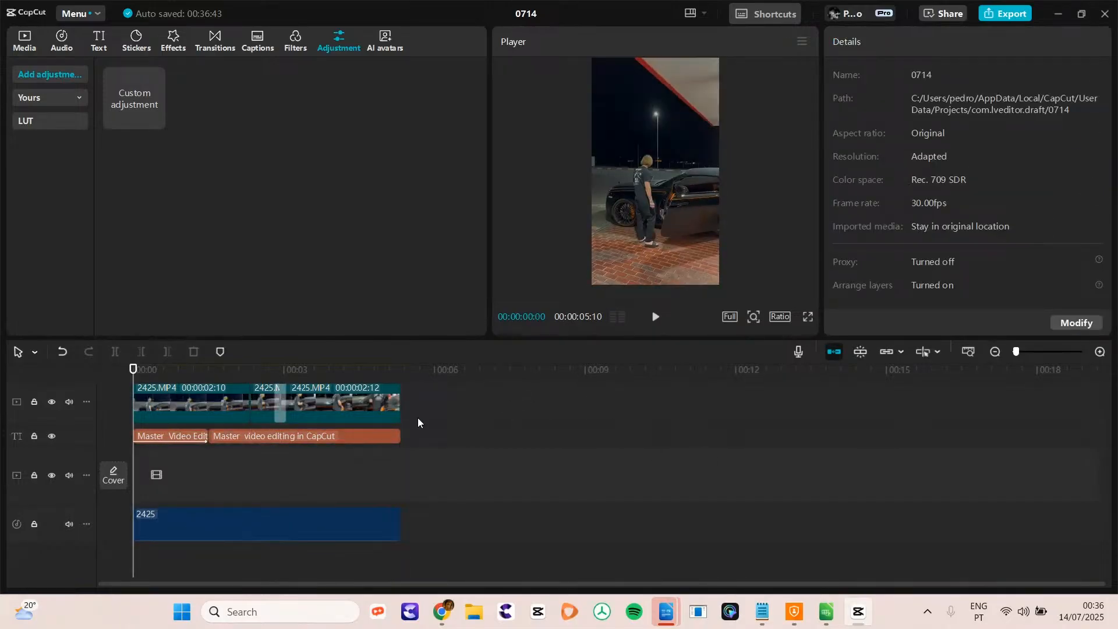
drag(467, 447, 417, 334)
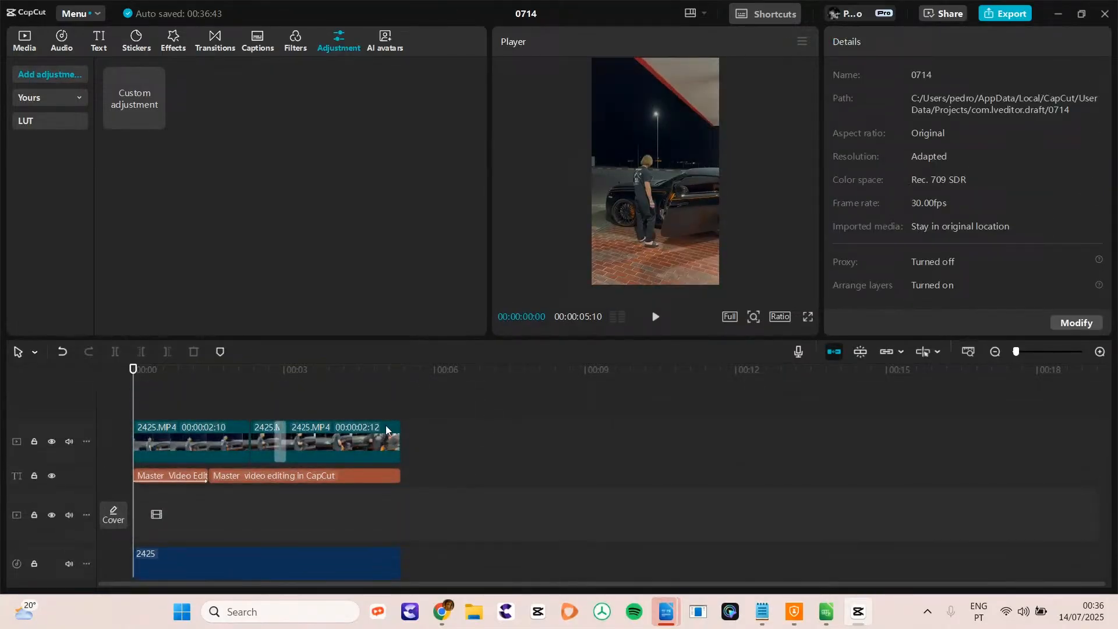
click(239, 446)
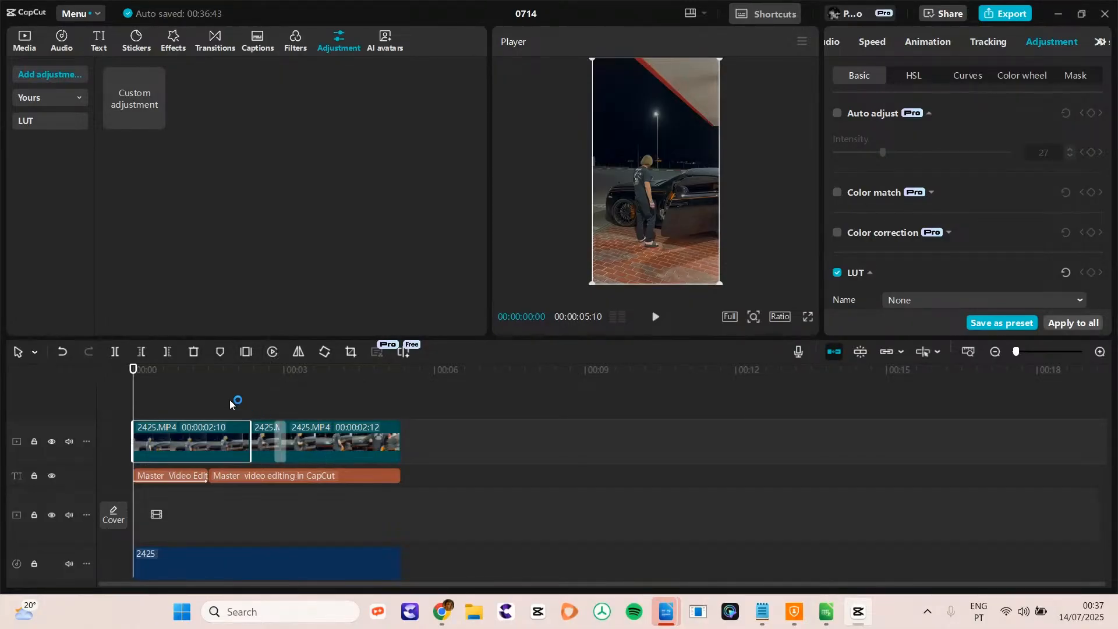
drag(449, 425, 182, 438)
click(491, 436)
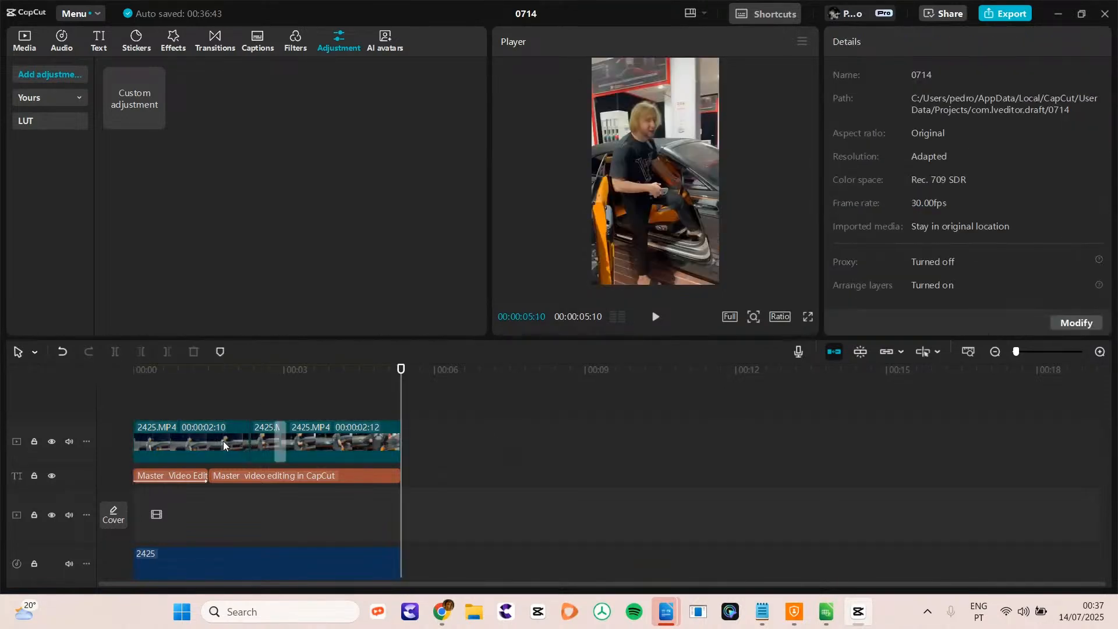
- Try reversing the first 2425.MP4 clip, play it back from the start, and reverse it back to its original direction
click(209, 439)
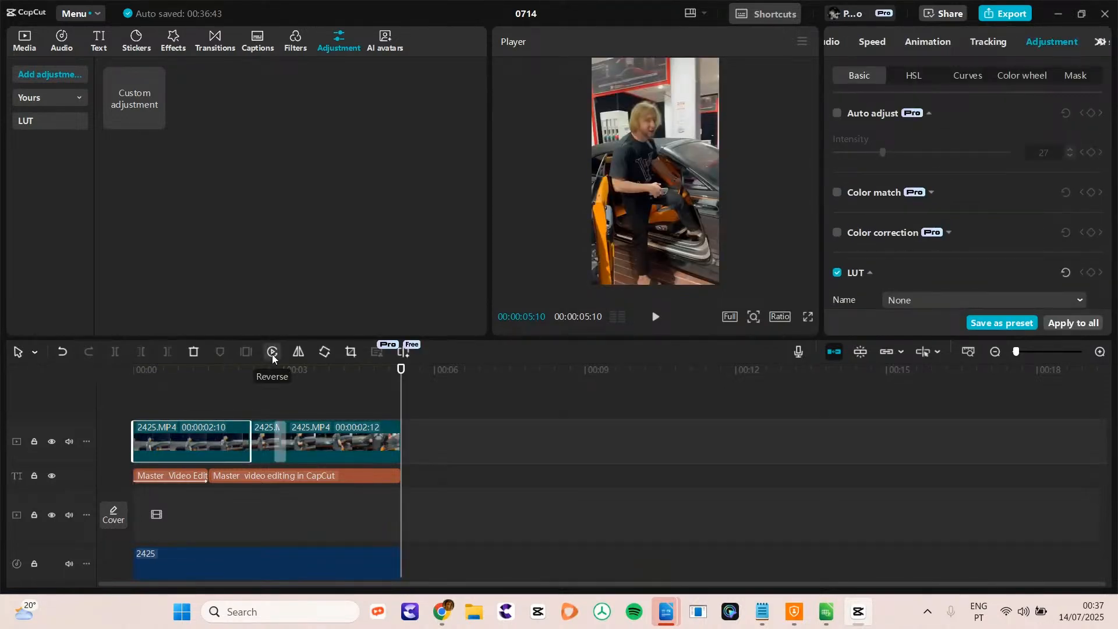
click(142, 384)
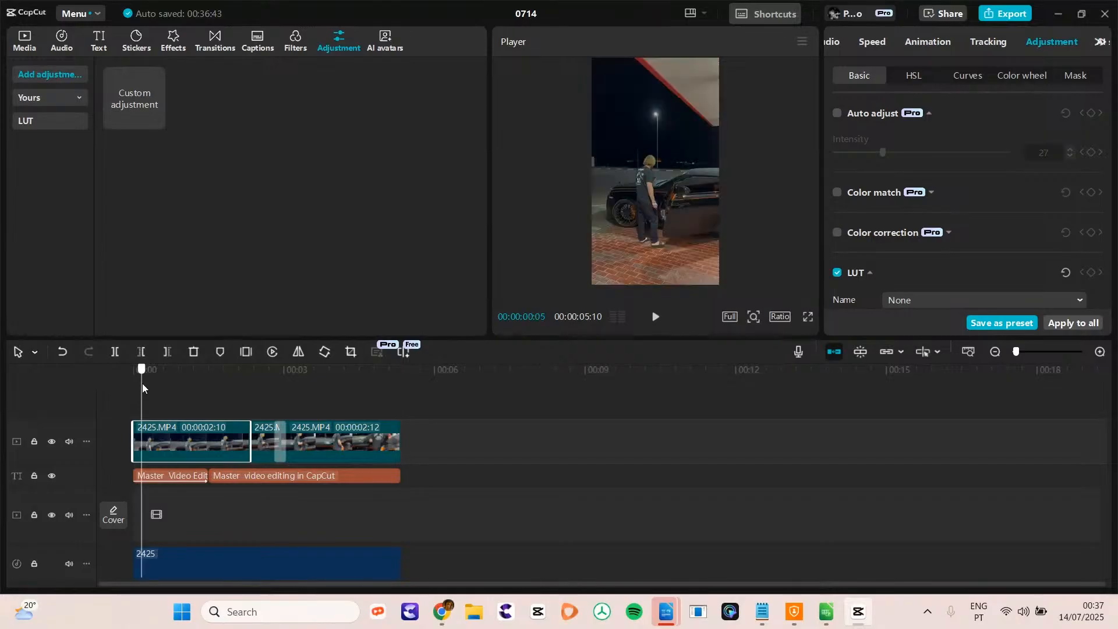
click(271, 353)
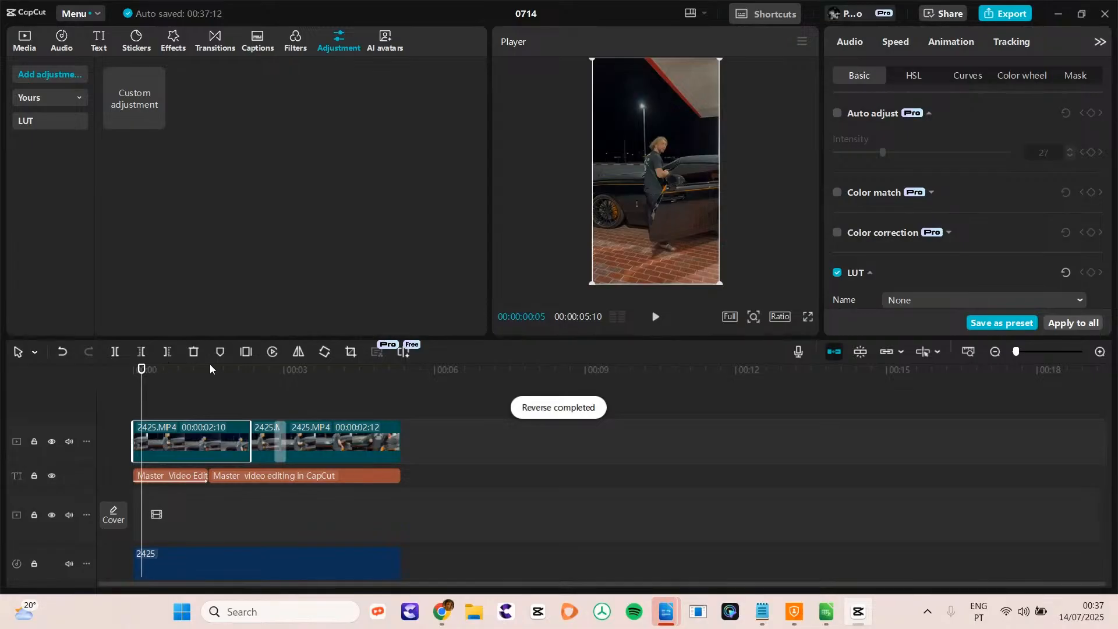
drag(142, 370, 102, 361)
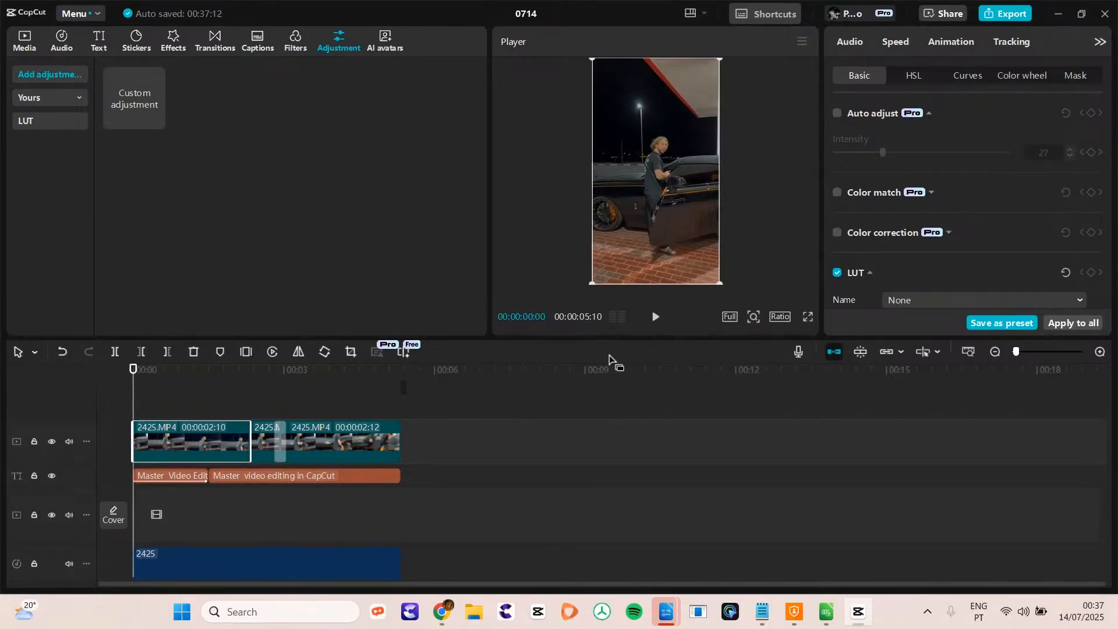
click(654, 318)
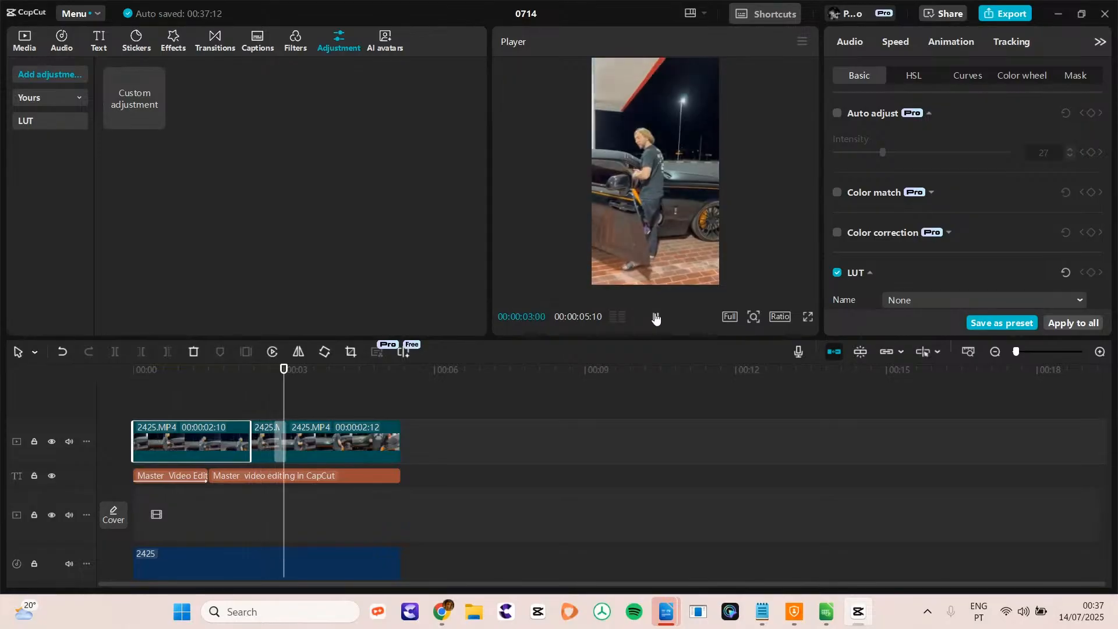
click(655, 318)
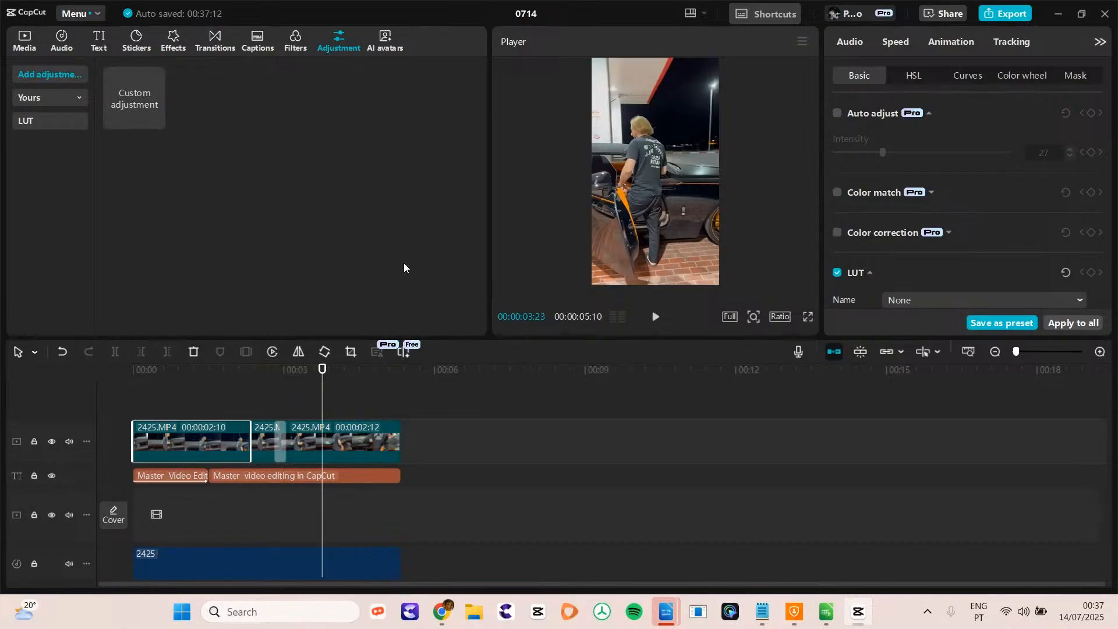
click(271, 353)
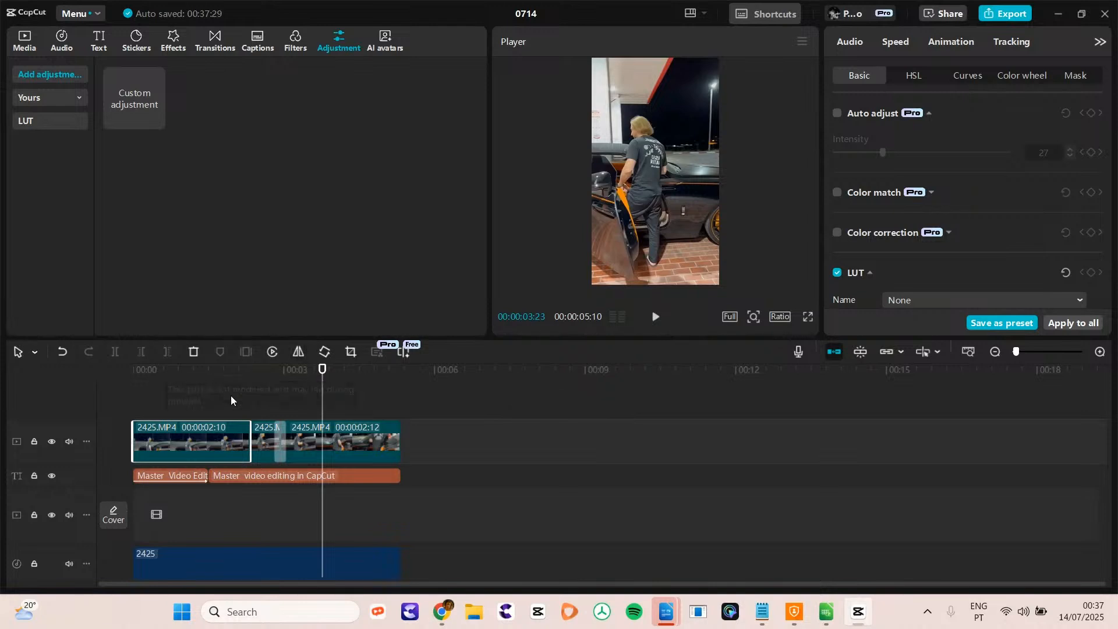
- Delete the second and third 2425.MP4 clips and extend the remaining first clip to a duration of 00:00:05:09
drag(205, 375, 364, 394)
click(265, 446)
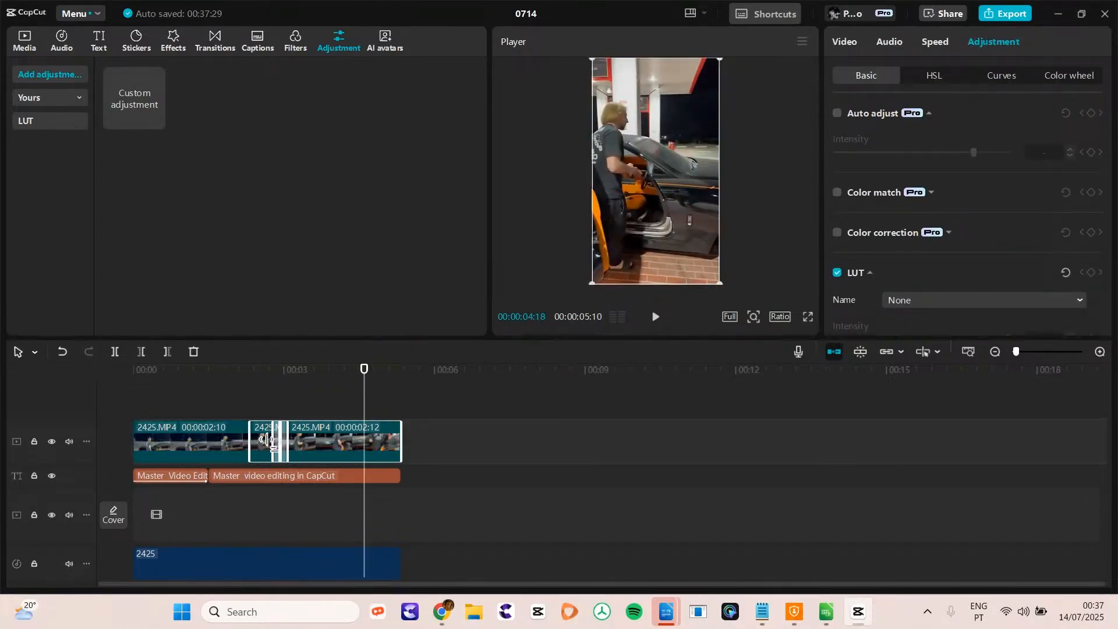
key(Delete)
click(242, 442)
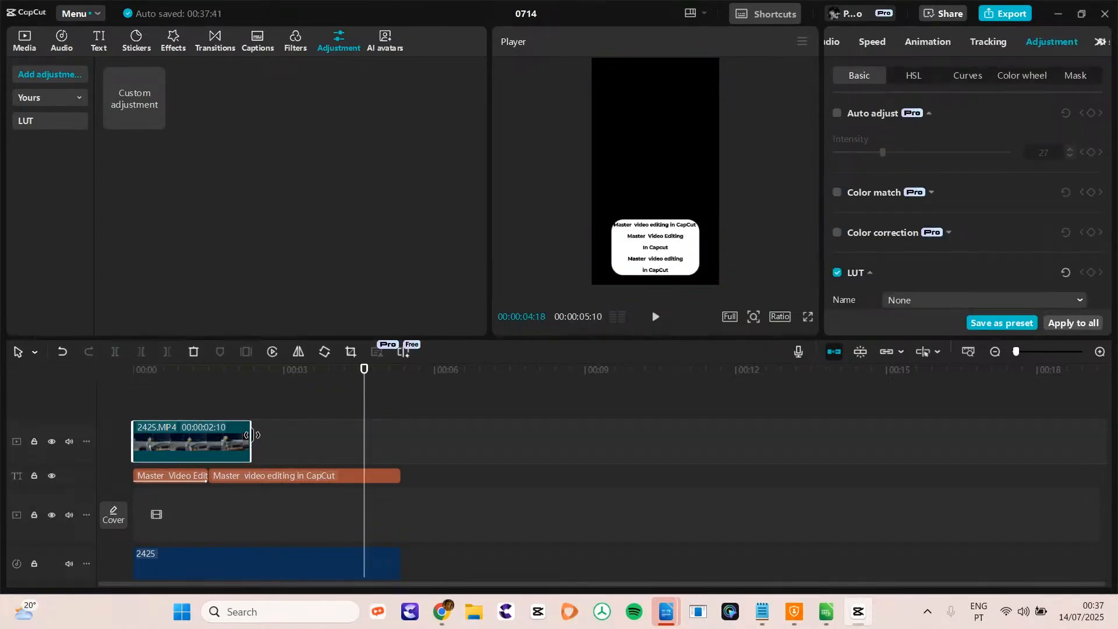
drag(251, 435, 401, 437)
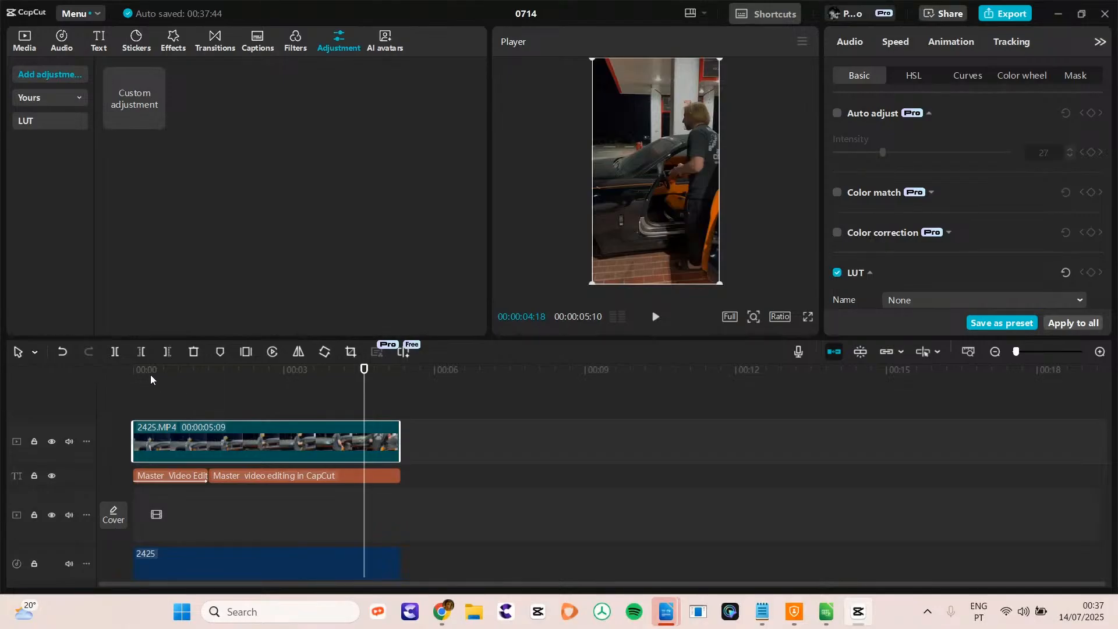
- Play back the extended 2425.MP4 clip from the start and split it at 00:00:01:21 and 00:00:03:05
drag(151, 376, 114, 365)
key(space)
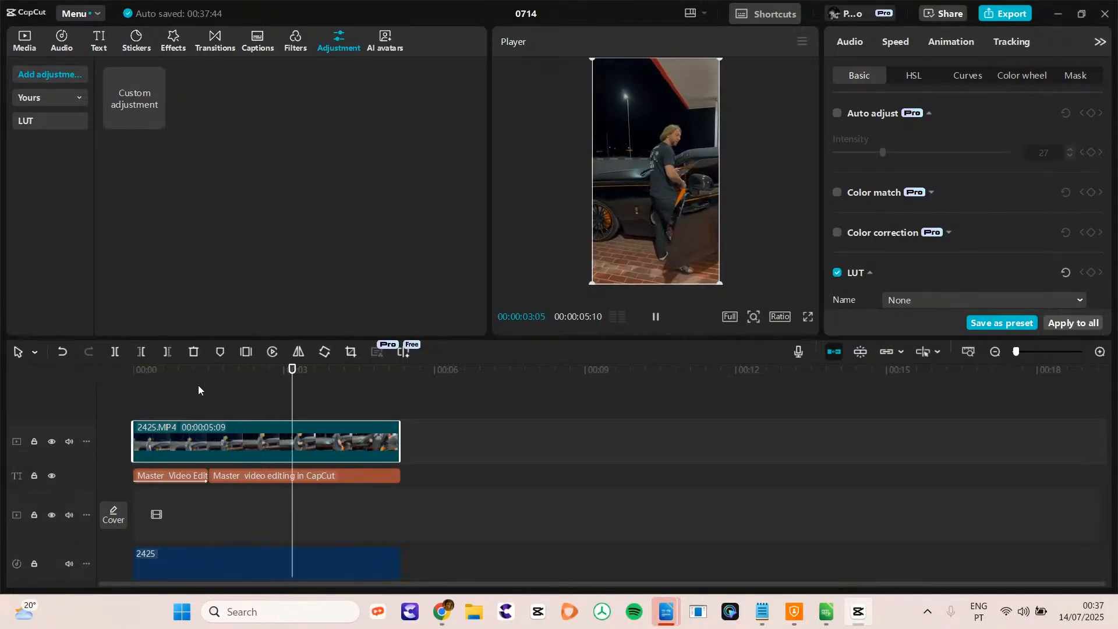
key(space)
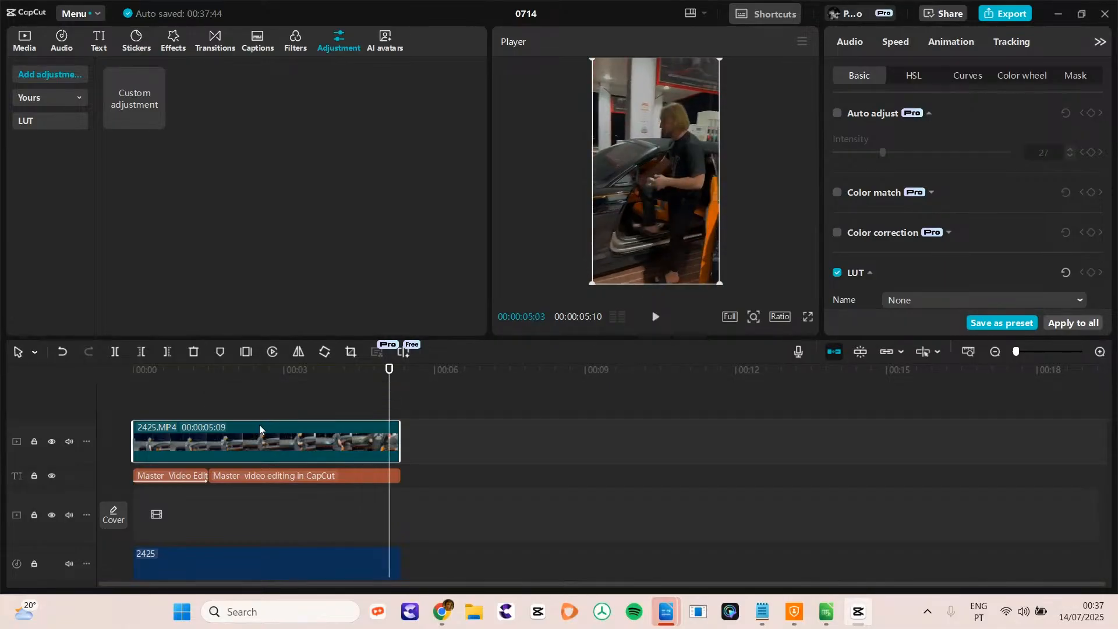
drag(252, 371, 218, 370)
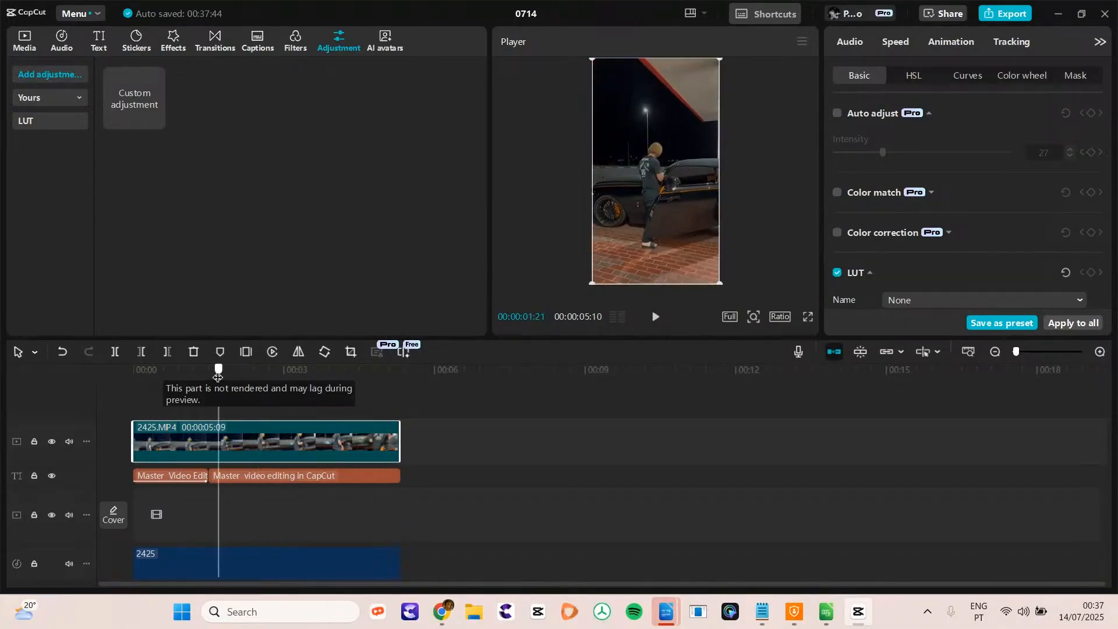
key(ctrl+b)
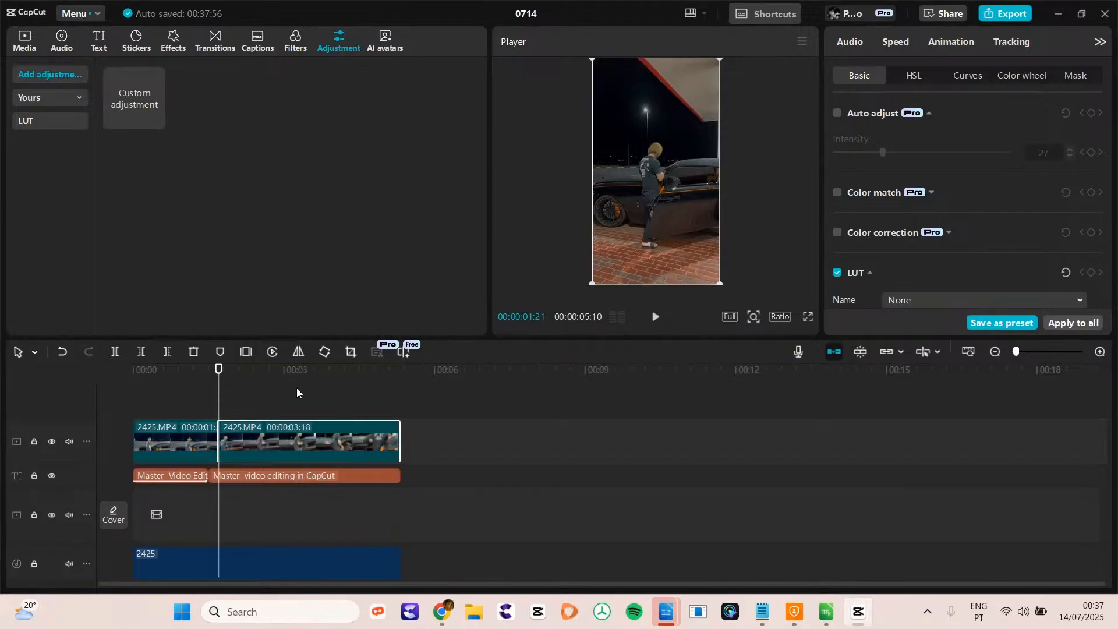
click(292, 370)
key(ctrl+b)
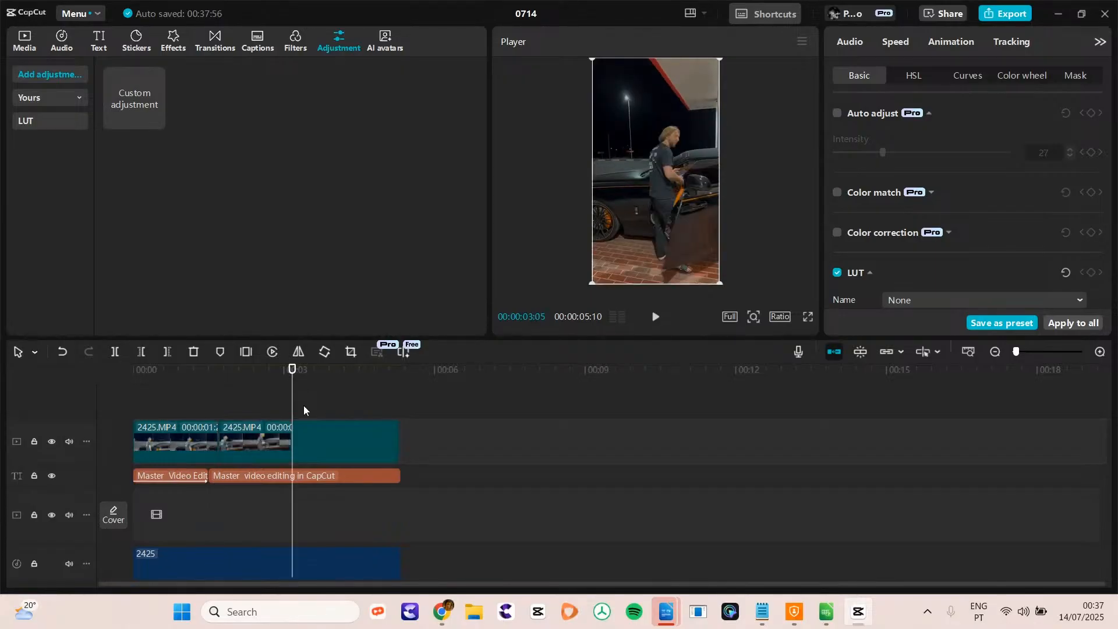
- Add the Mix transition at both cuts between the three 2425.MP4 clips and play back the sequence from the start
click(250, 445)
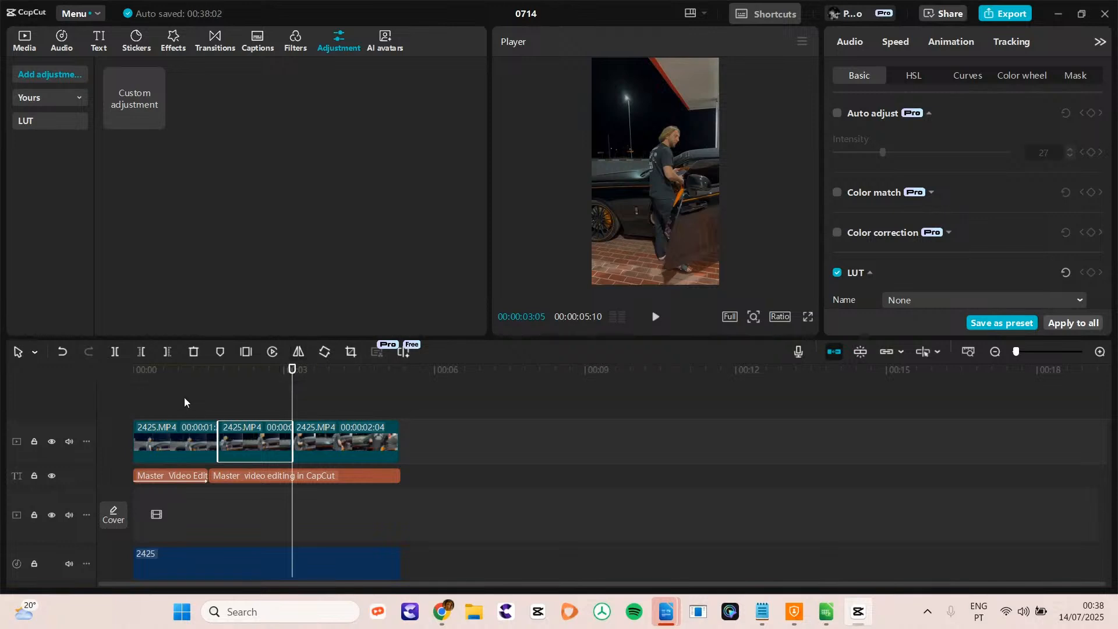
click(187, 367)
key(space)
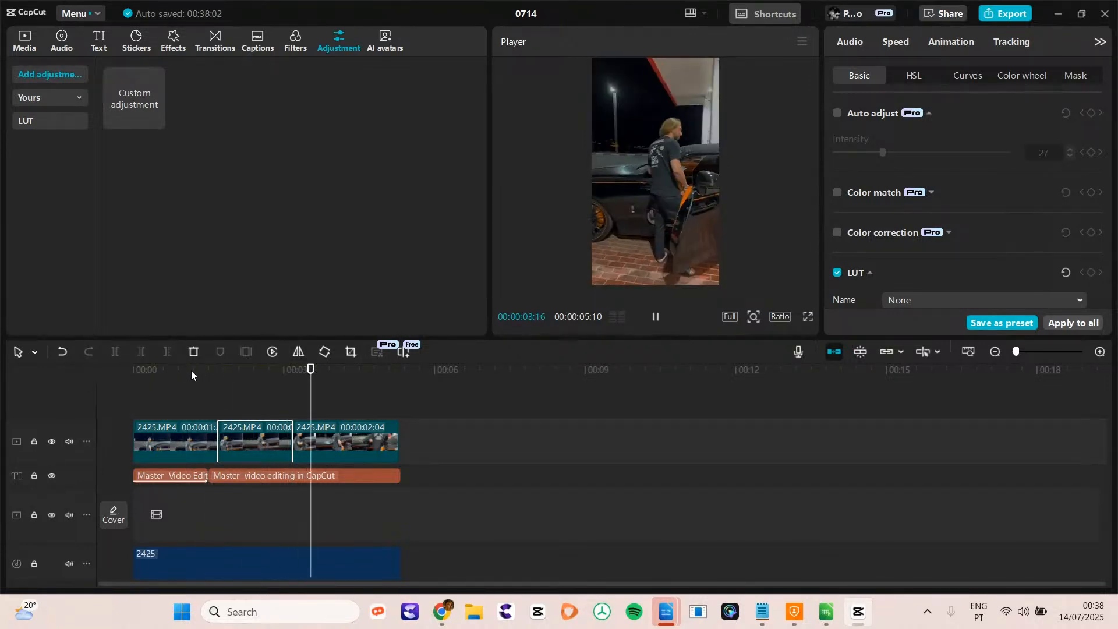
key(space)
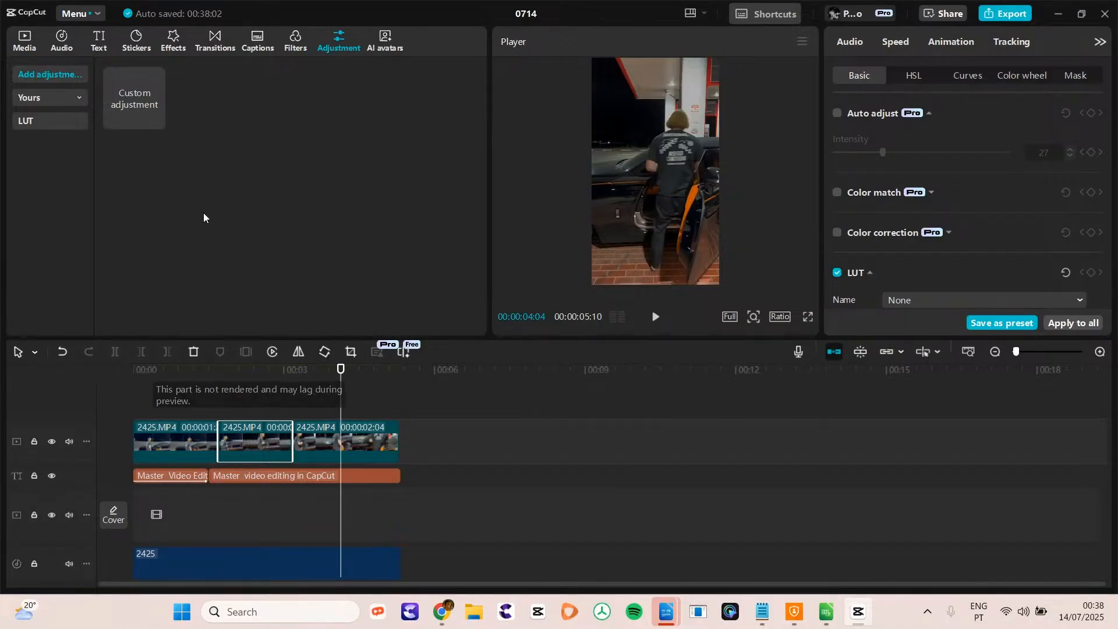
click(208, 41)
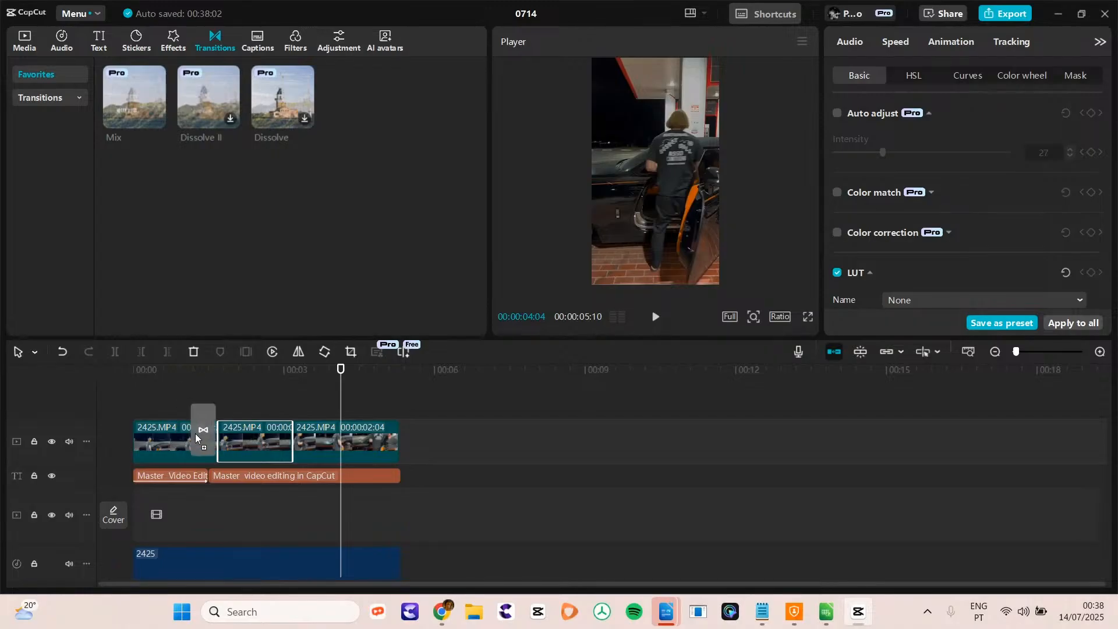
drag(195, 433, 203, 441)
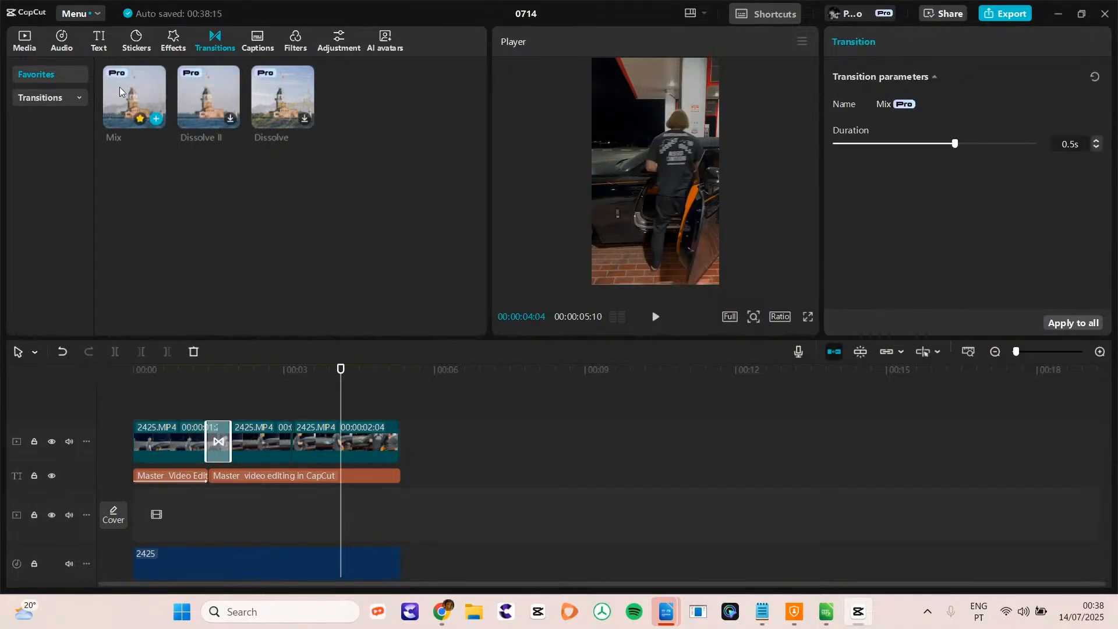
drag(120, 87, 273, 438)
drag(145, 372, 93, 369)
key(space)
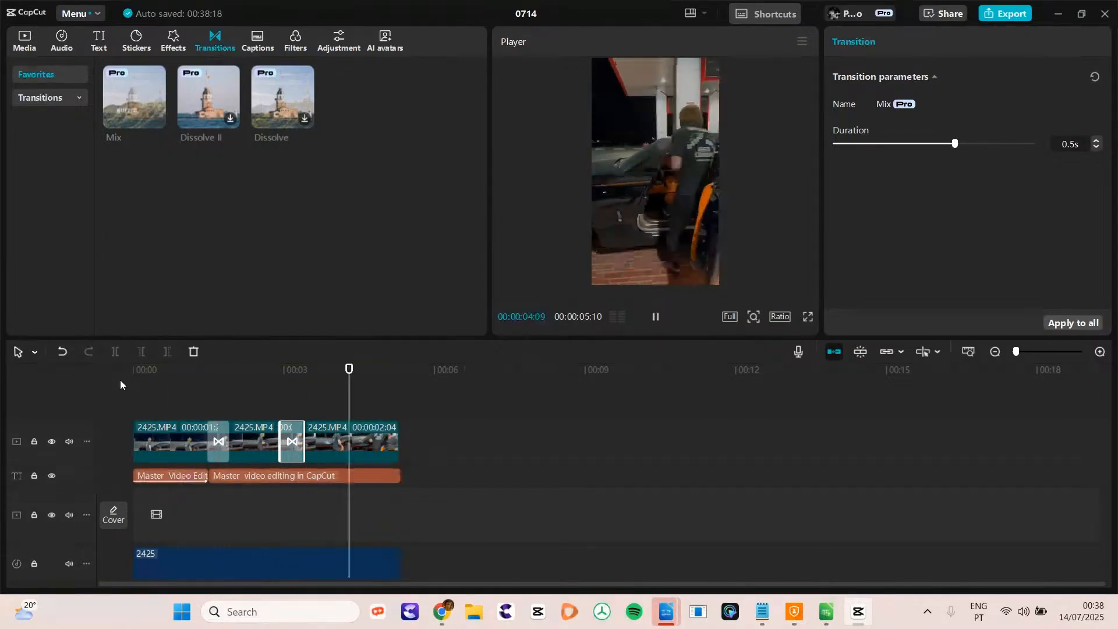
key(space)
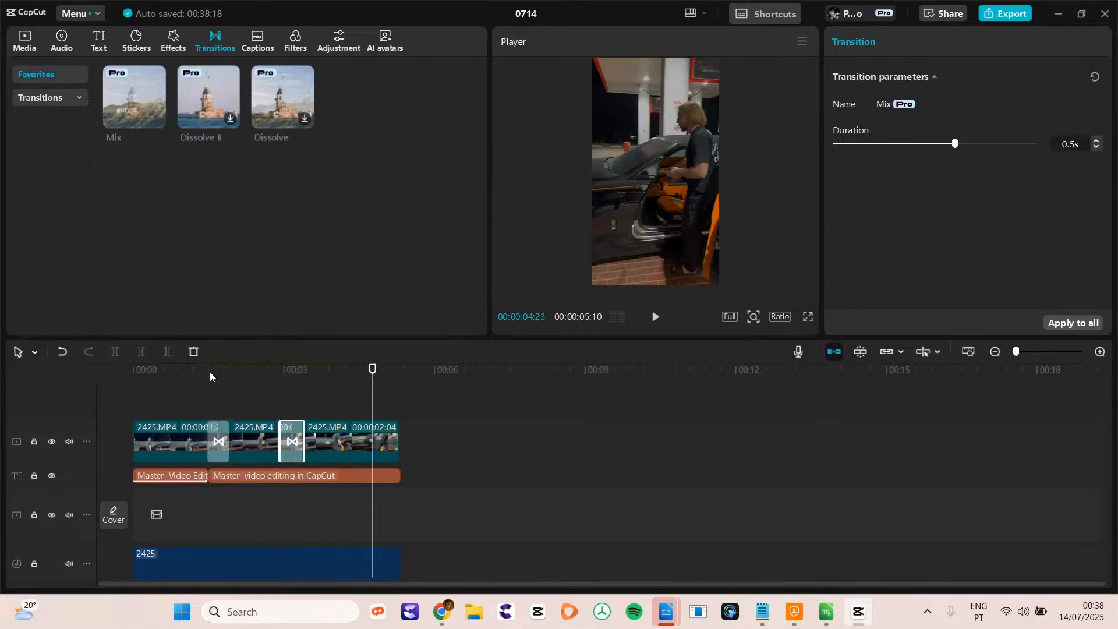
- Scale the middle 2425.MP4 clip to 140% and play back the sequence from 00:00:00:26
drag(217, 373, 259, 385)
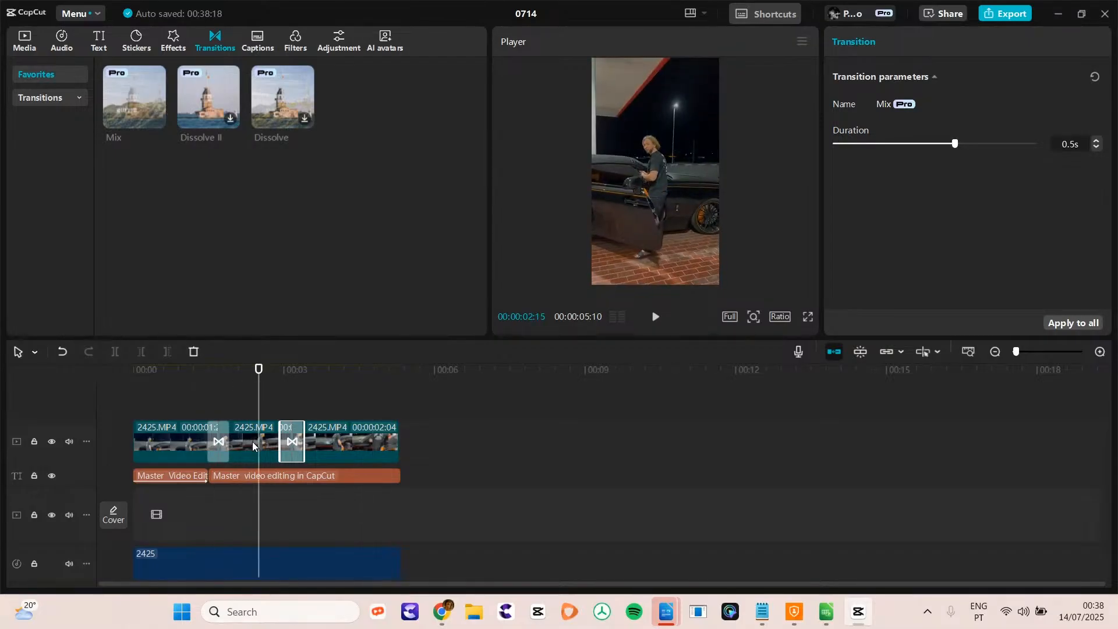
click(253, 442)
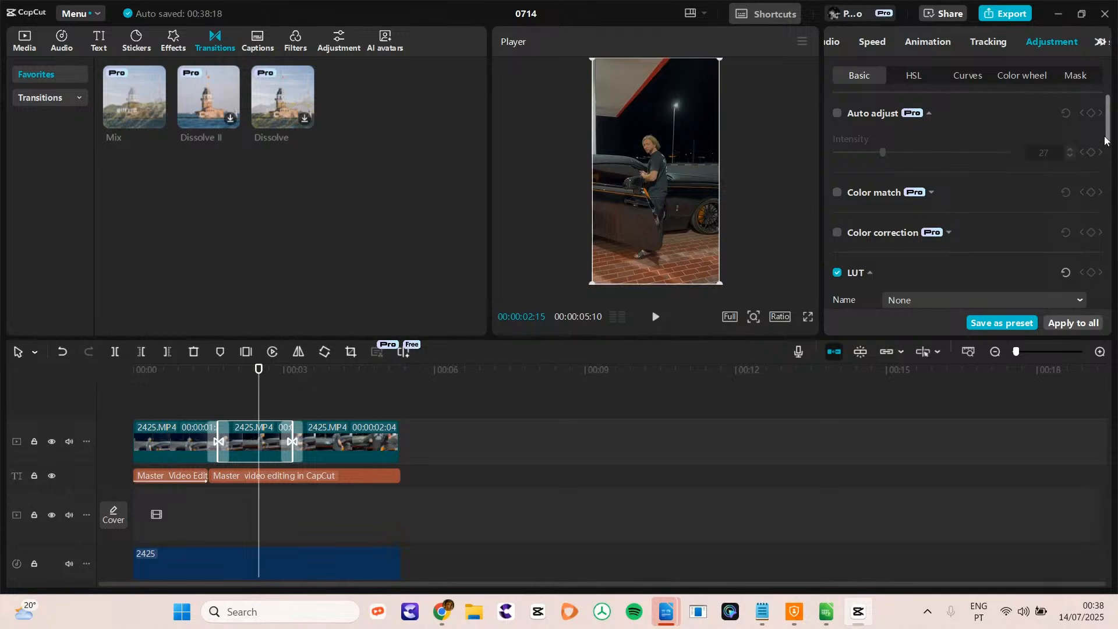
drag(1108, 138, 1062, 113)
click(830, 43)
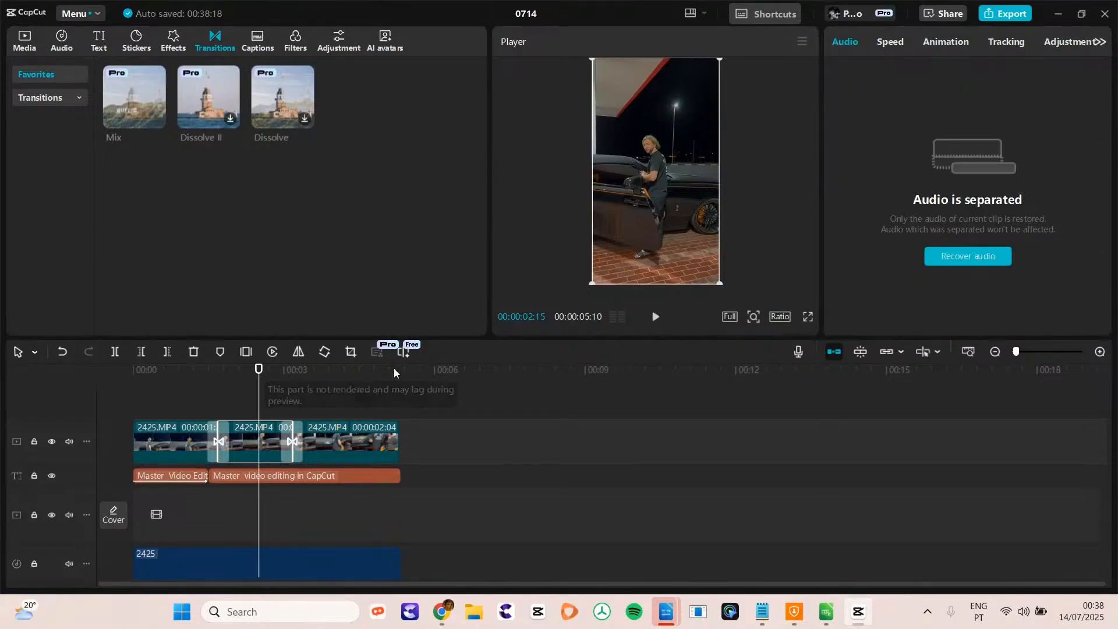
click(315, 448)
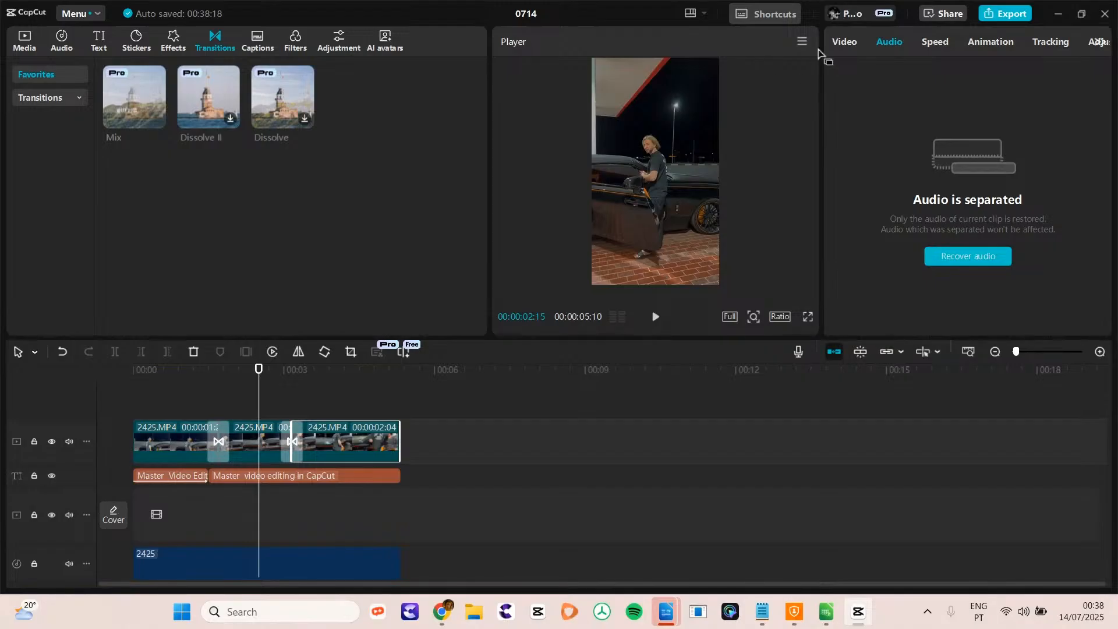
click(844, 42)
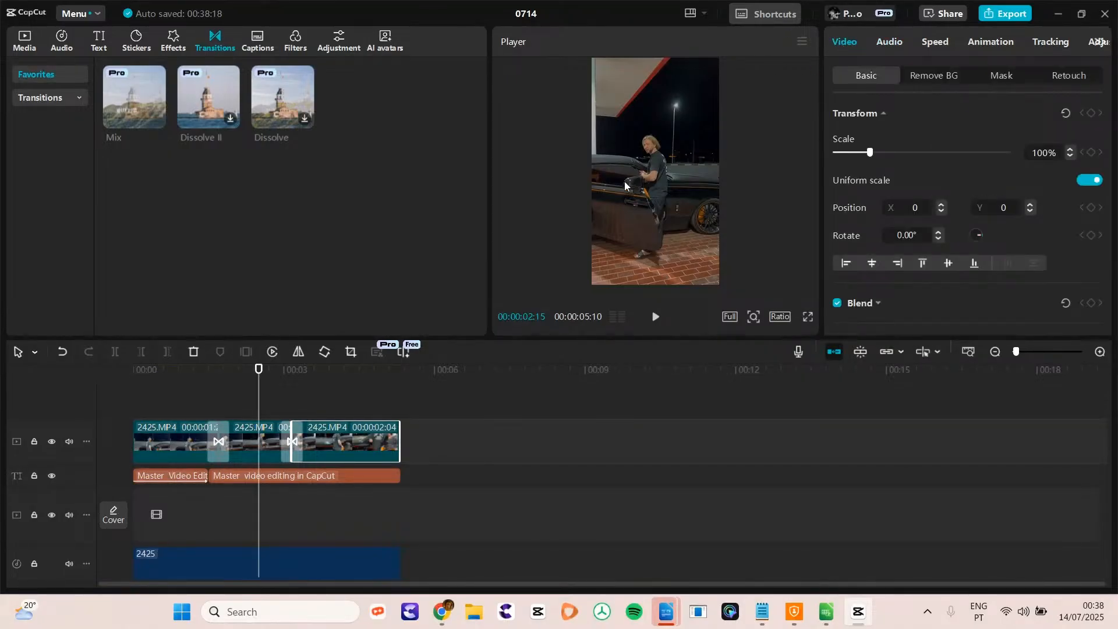
click(255, 445)
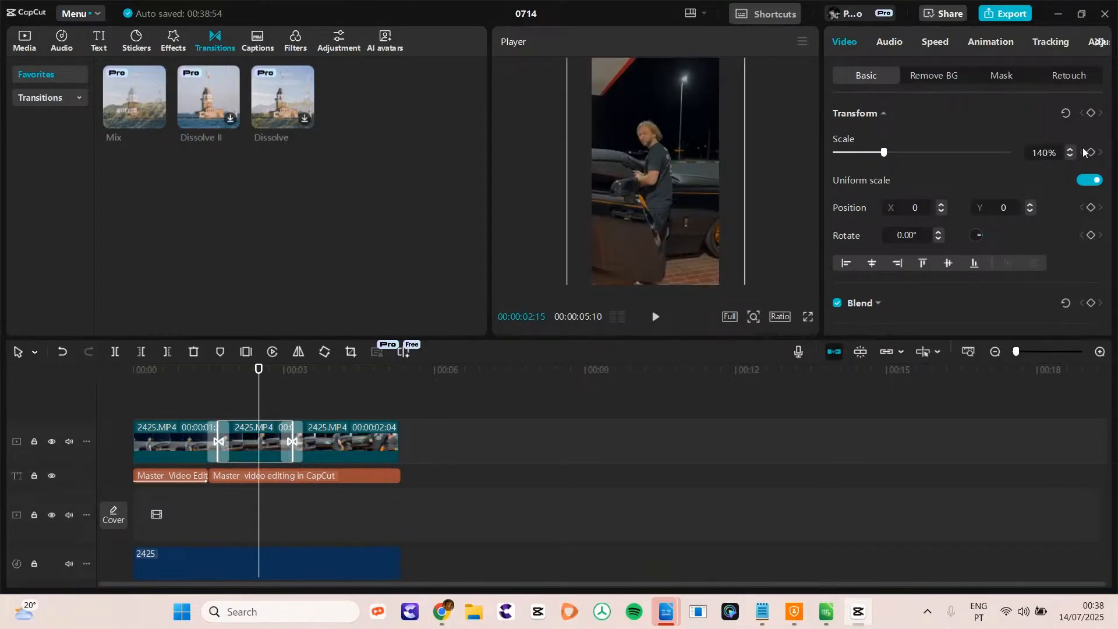
click(177, 376)
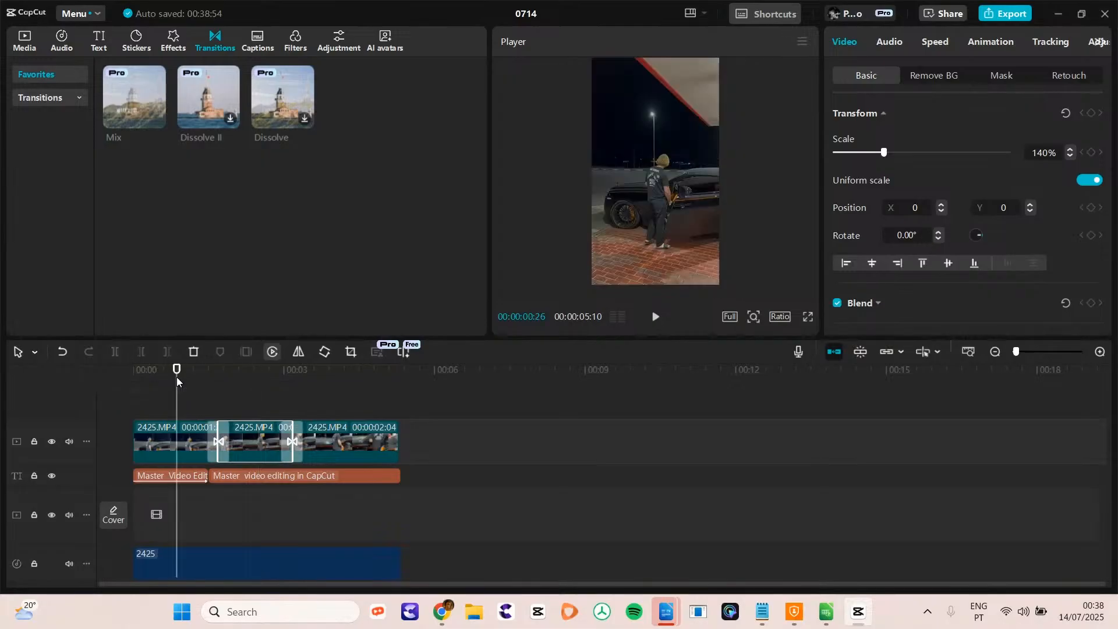
key(space)
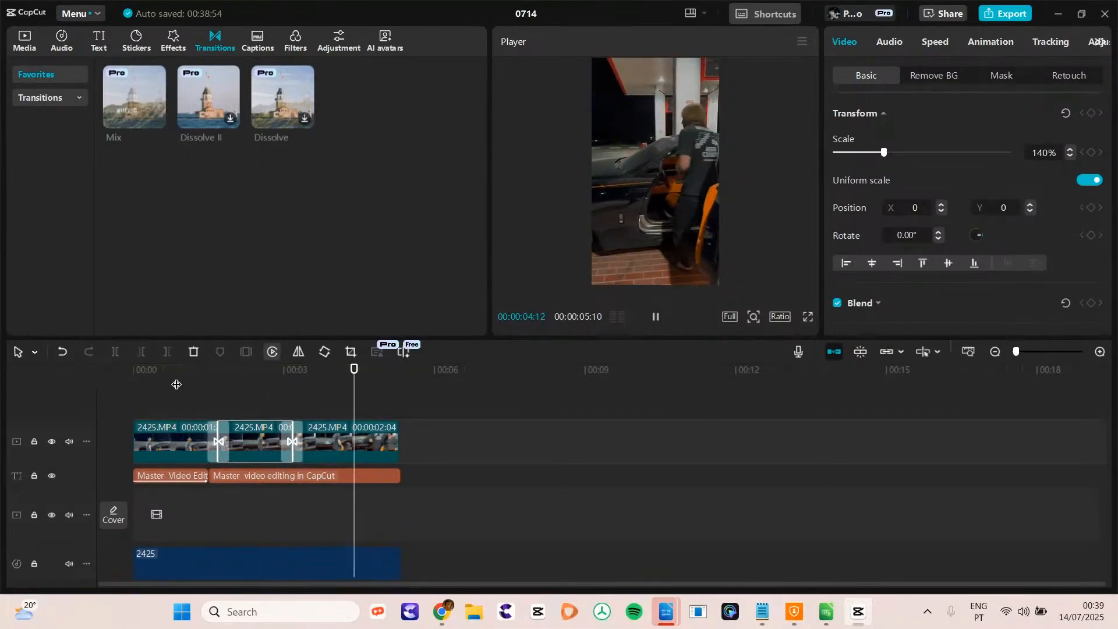
key(space)
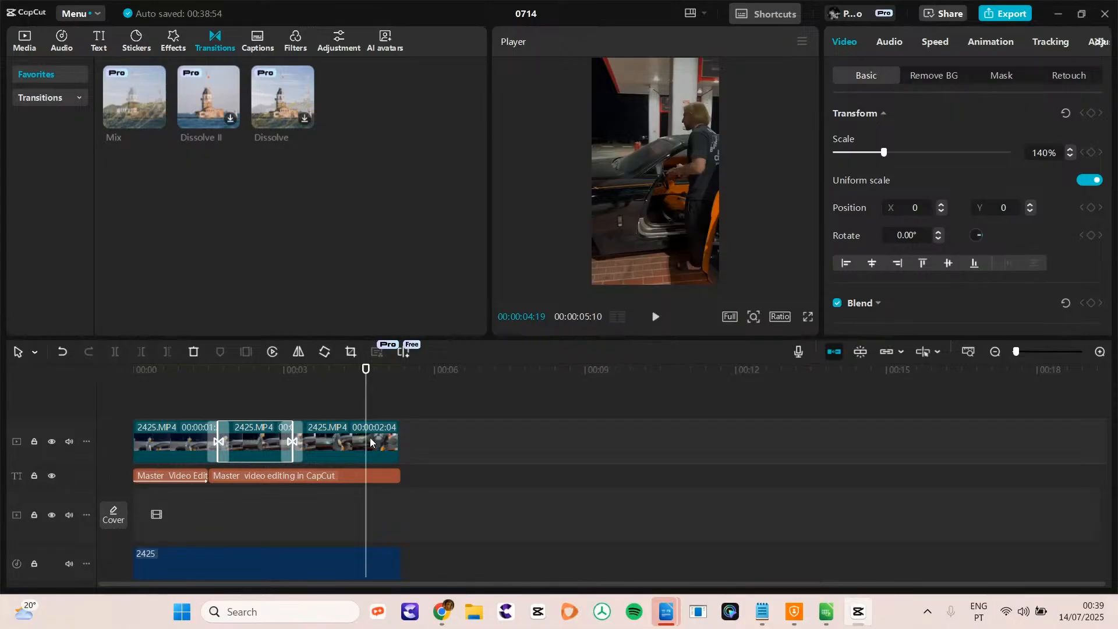
- Set the exposure of all three 2425.MP4 clips to 0 and play back the sequence from the start
drag(524, 442, 150, 436)
click(992, 41)
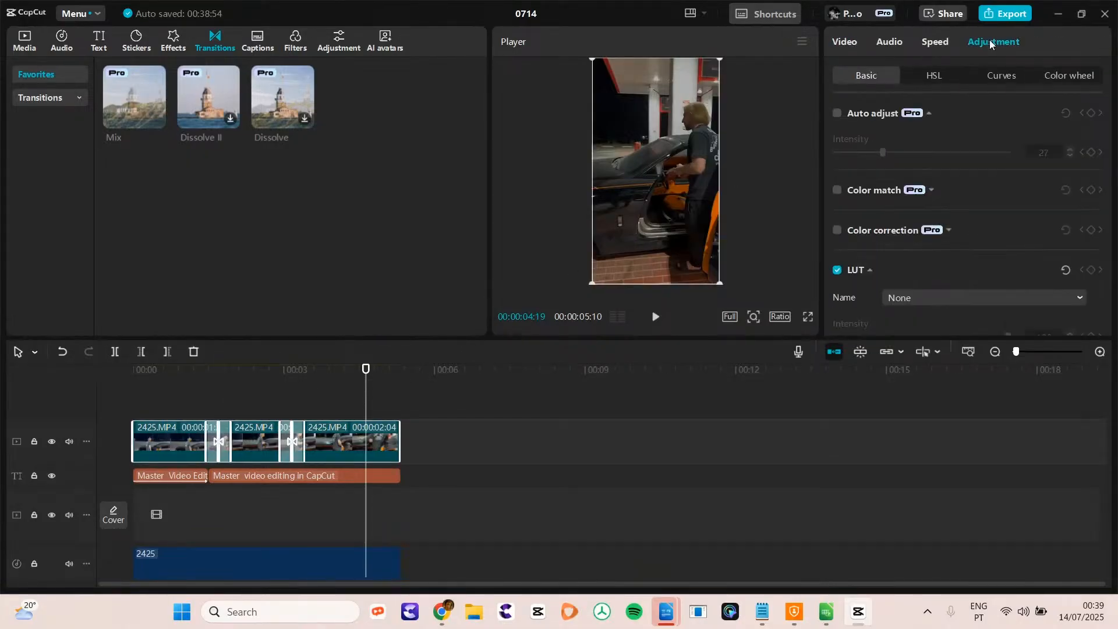
drag(1110, 137, 1112, 233)
drag(893, 258, 922, 254)
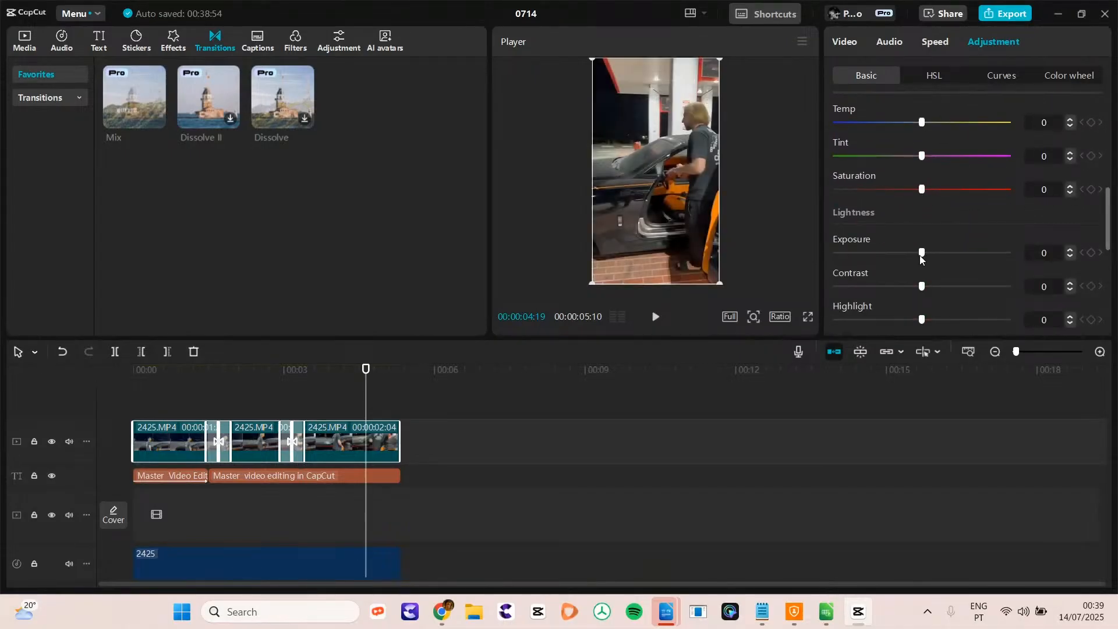
click(135, 382)
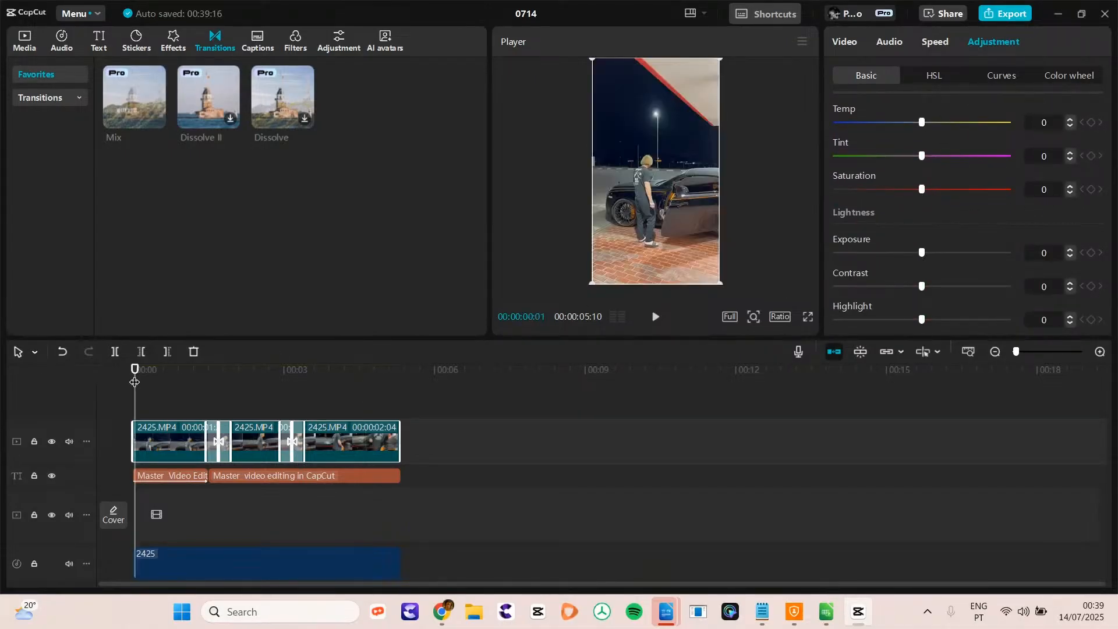
key(space)
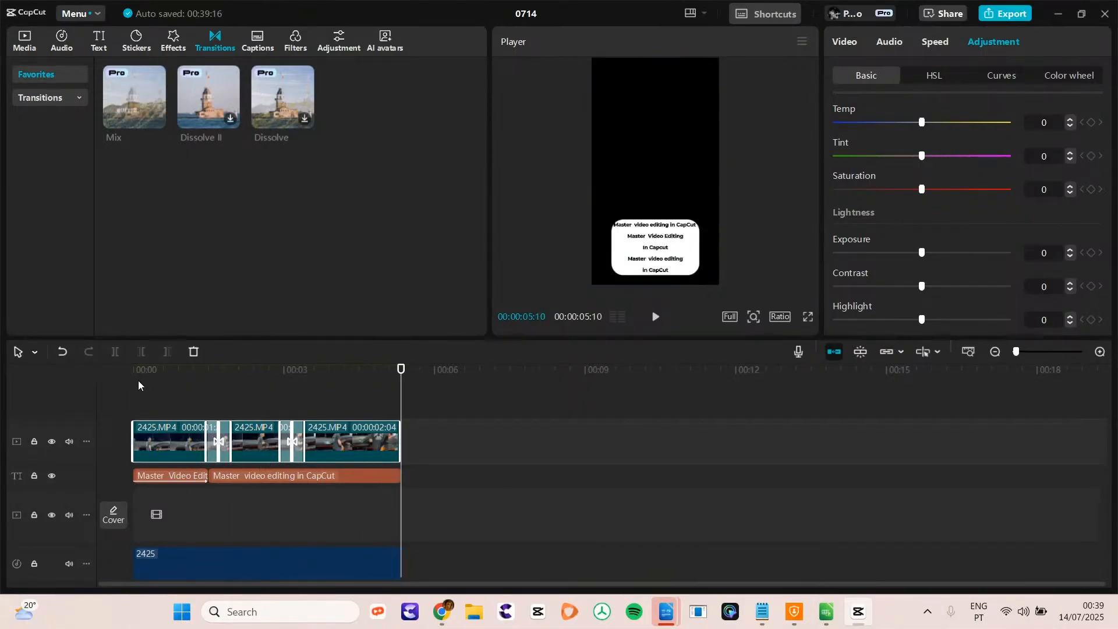
click(139, 379)
key(space)
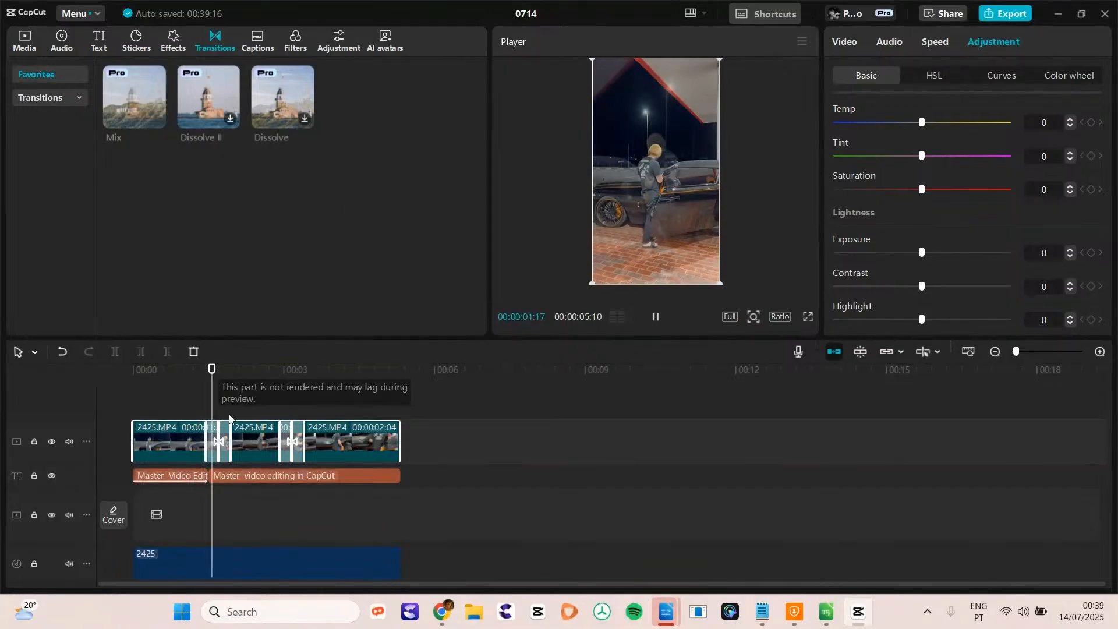
- Rotate the first 2425.MP4 clip through a full turn in 90° increments, previewing it at 00:00:00:22
click(173, 441)
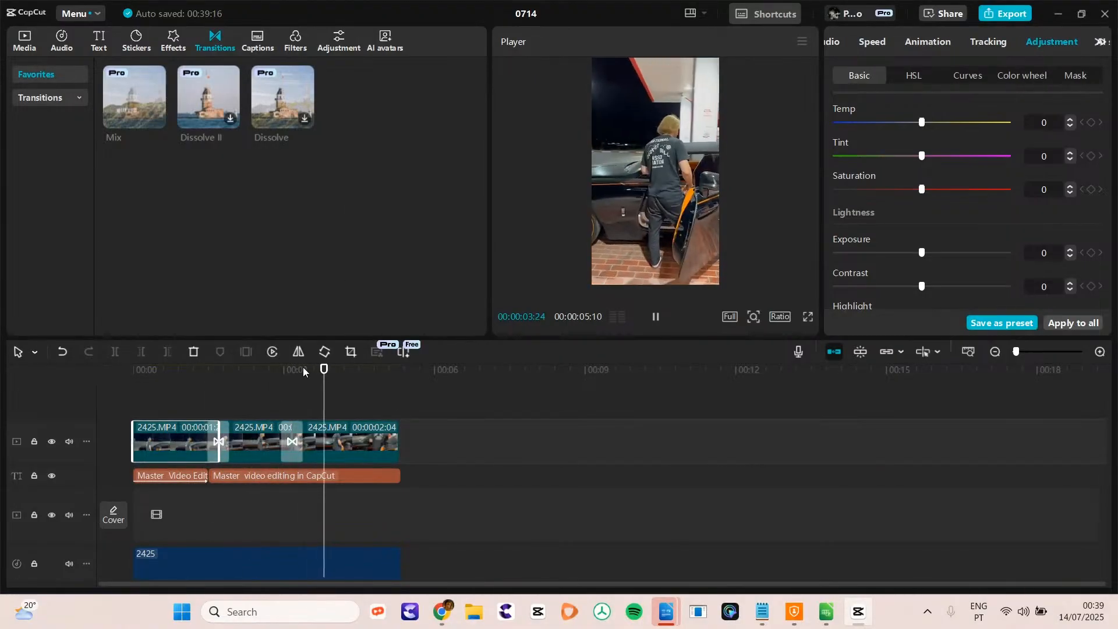
key(space)
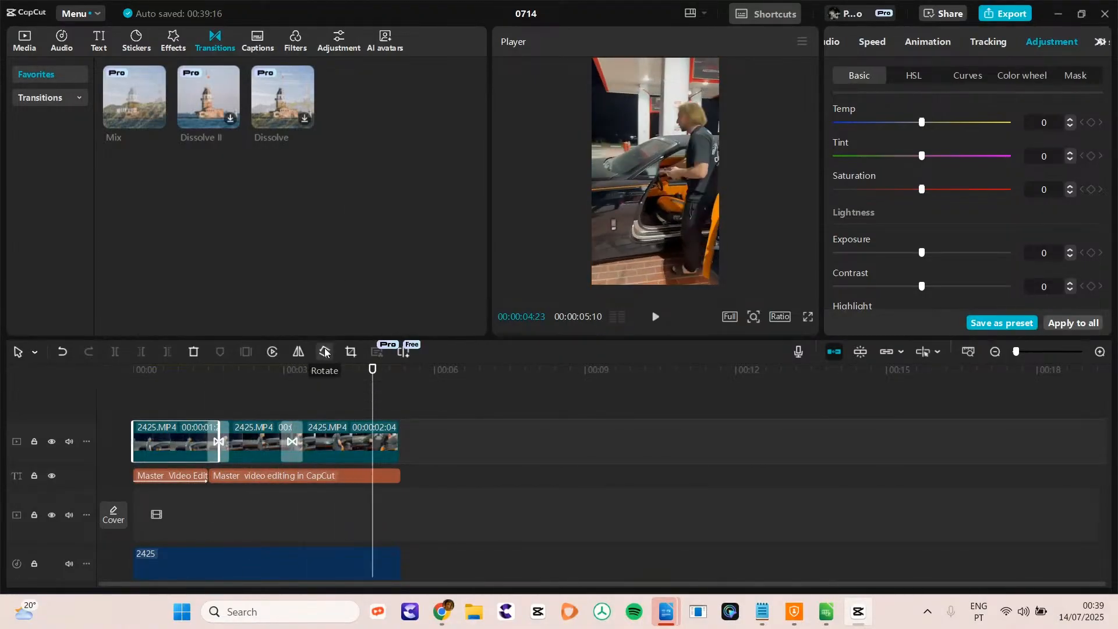
click(324, 357)
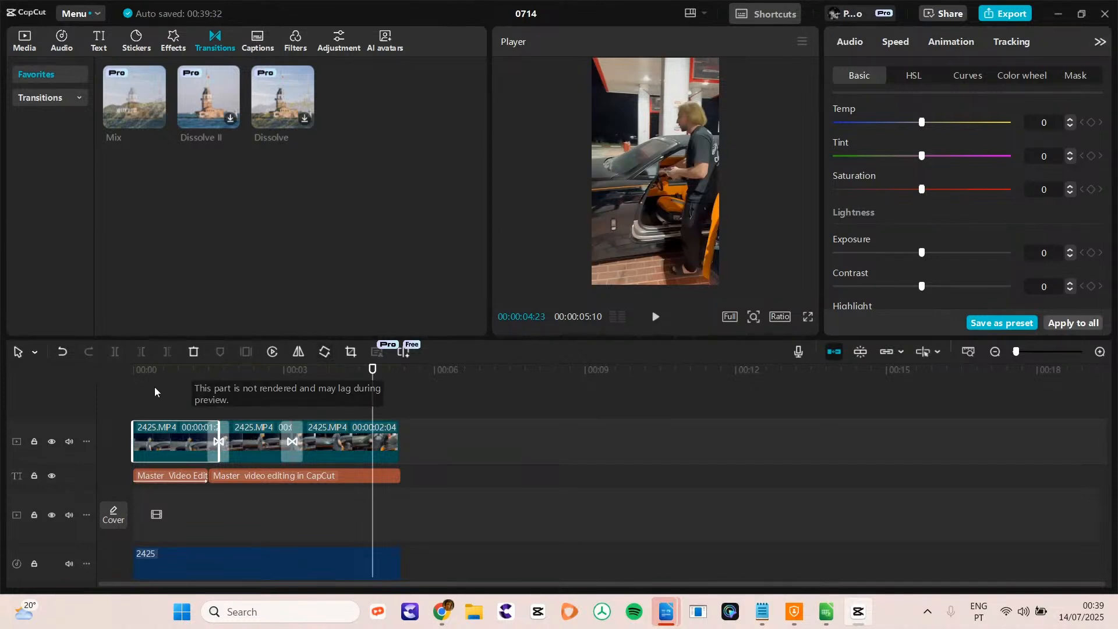
click(169, 373)
click(328, 352)
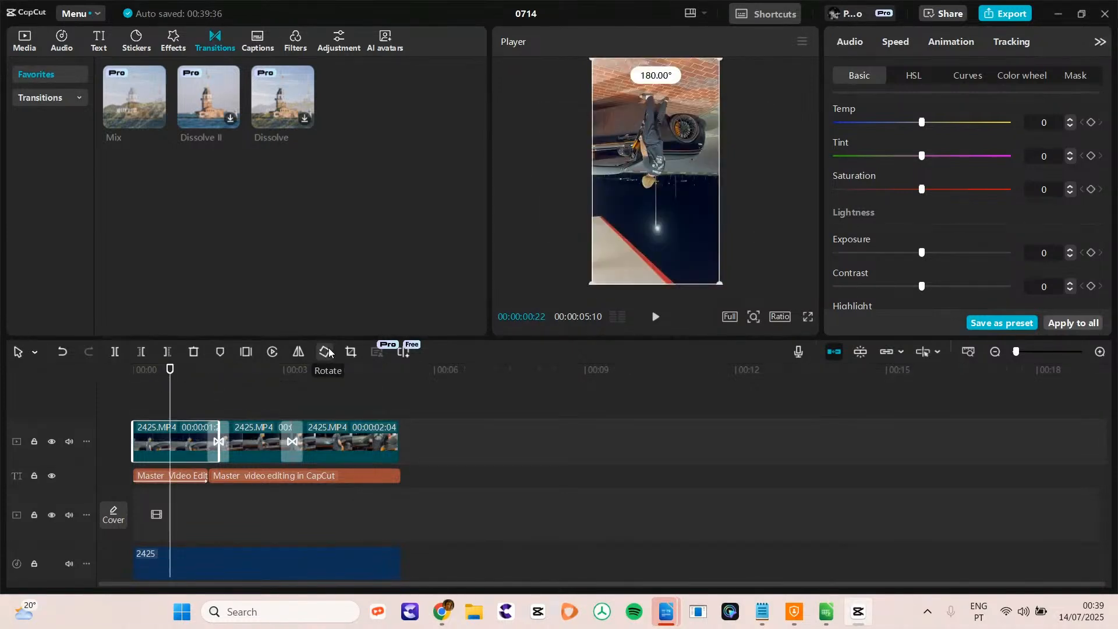
click(327, 352)
click(328, 353)
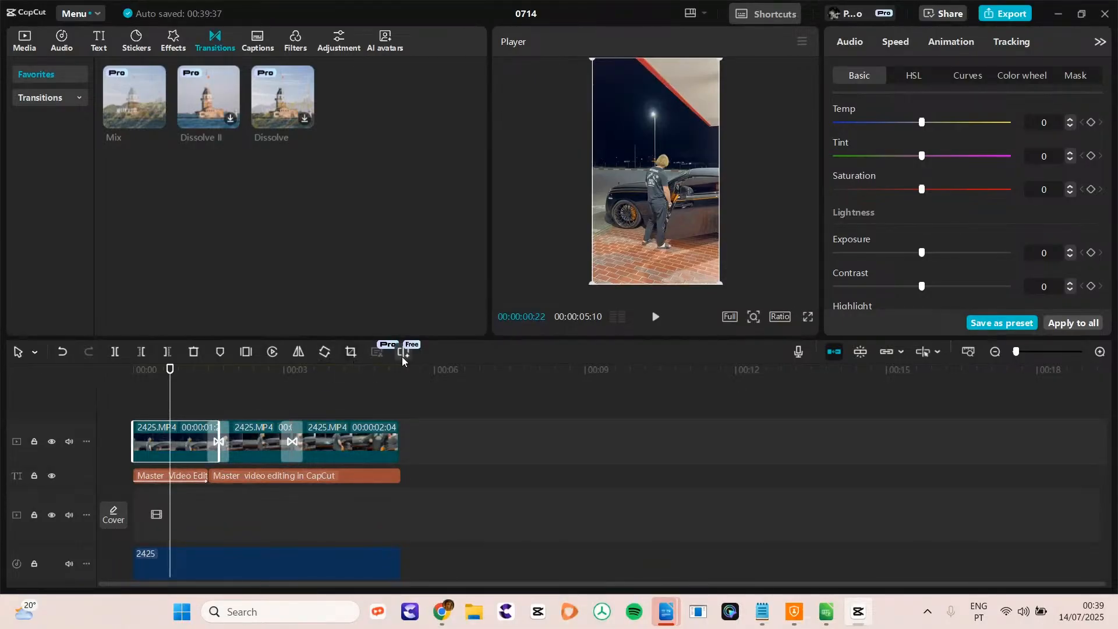
- Crop the first 2425.MP4 clip to a full-width band around the man and the car, and place it at the bottom of the frame
click(352, 353)
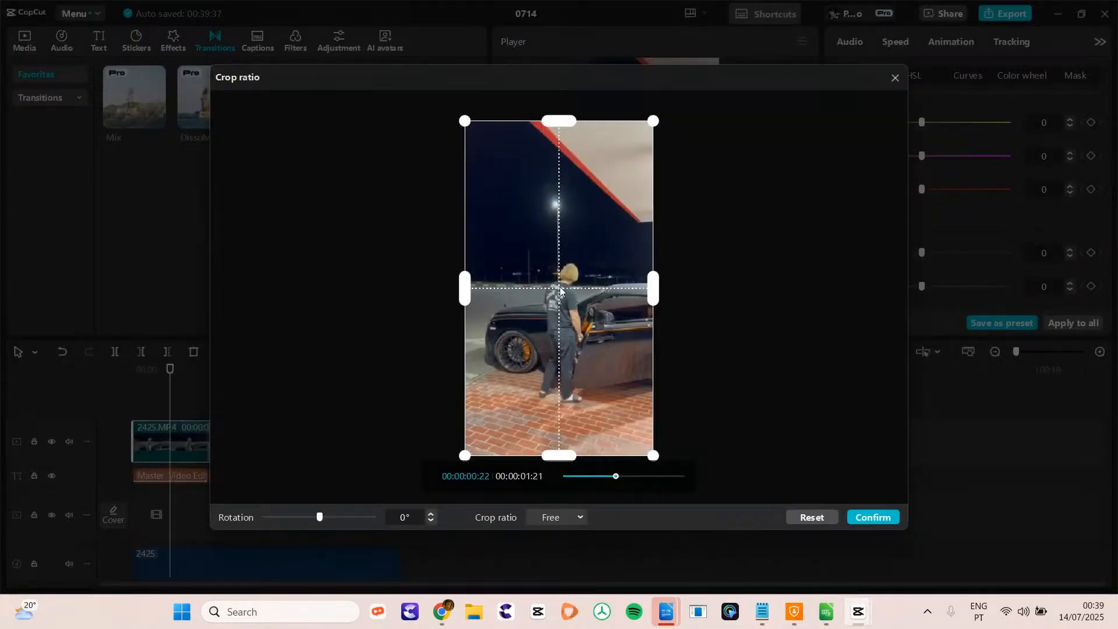
drag(565, 125, 544, 263)
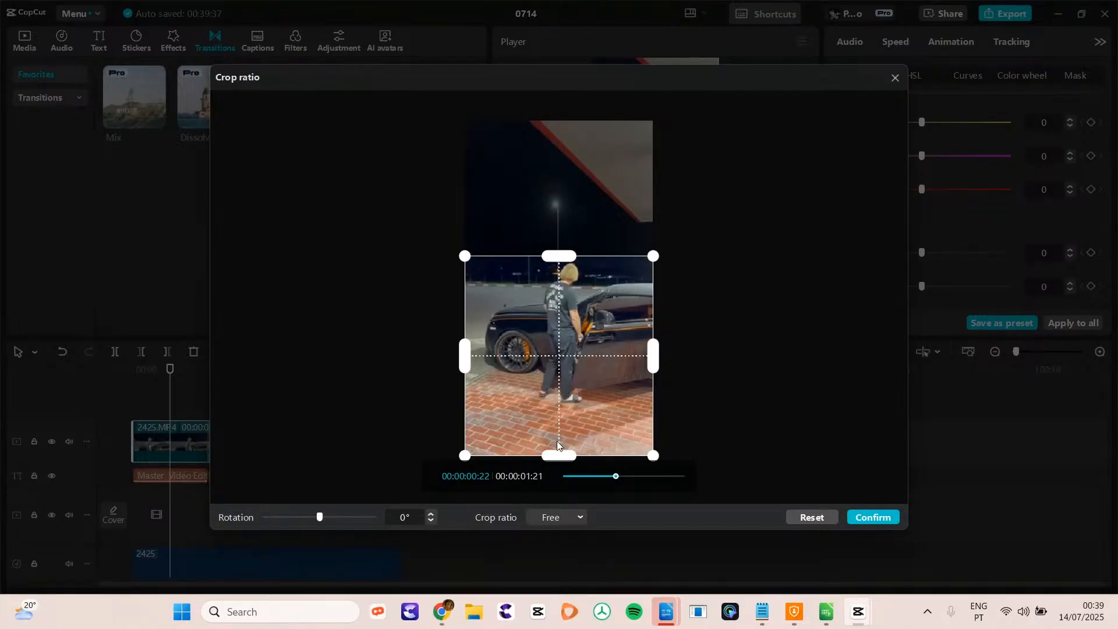
drag(557, 455, 558, 375)
drag(562, 255, 563, 254)
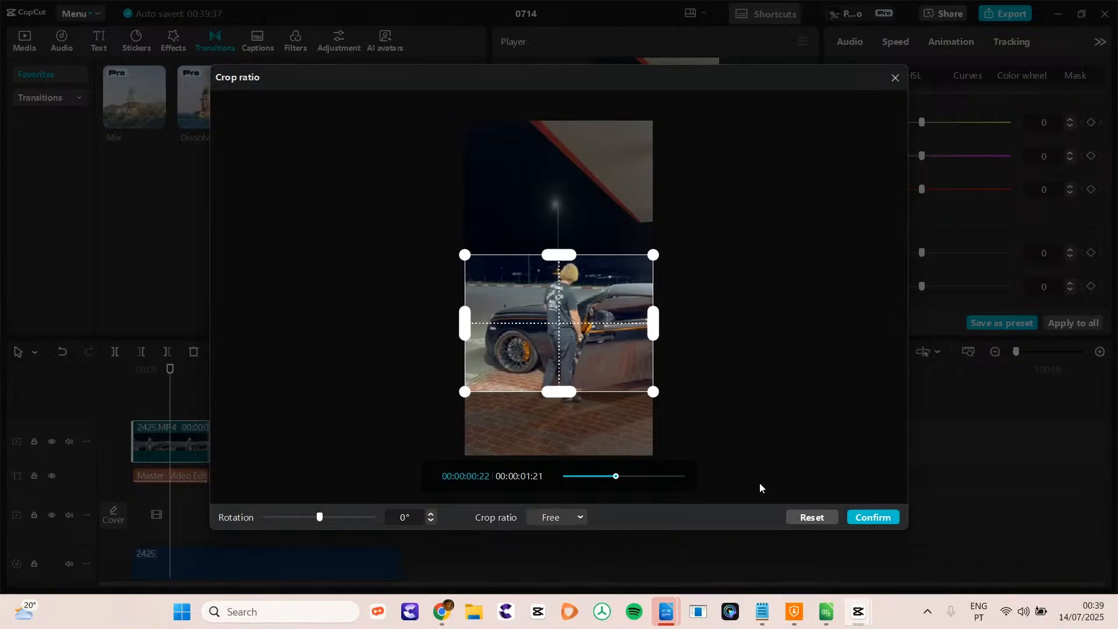
click(869, 517)
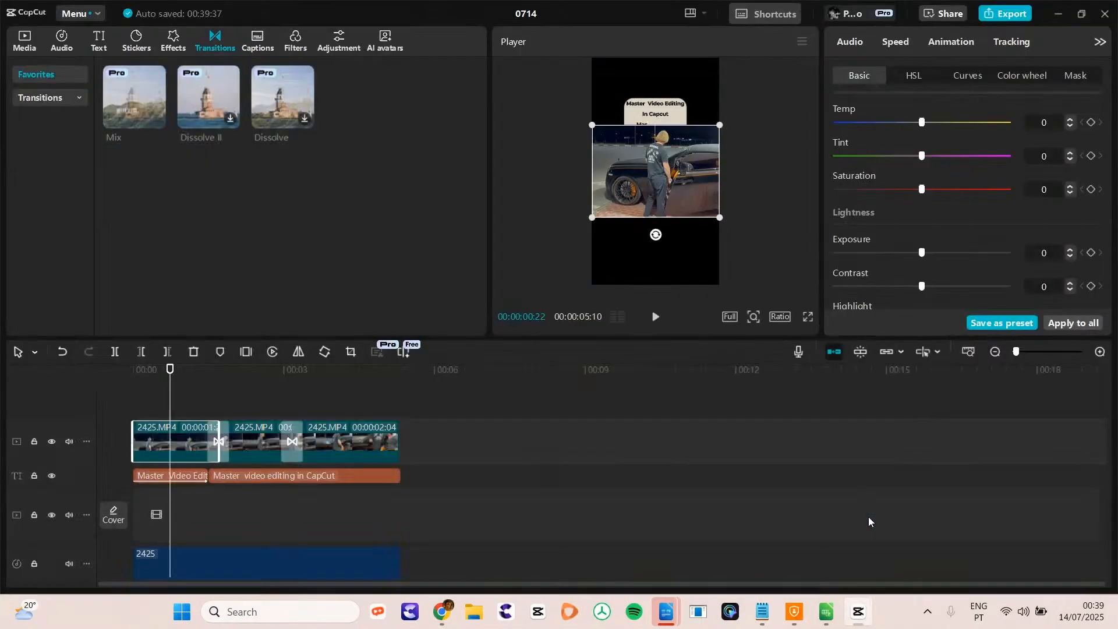
drag(676, 213, 673, 261)
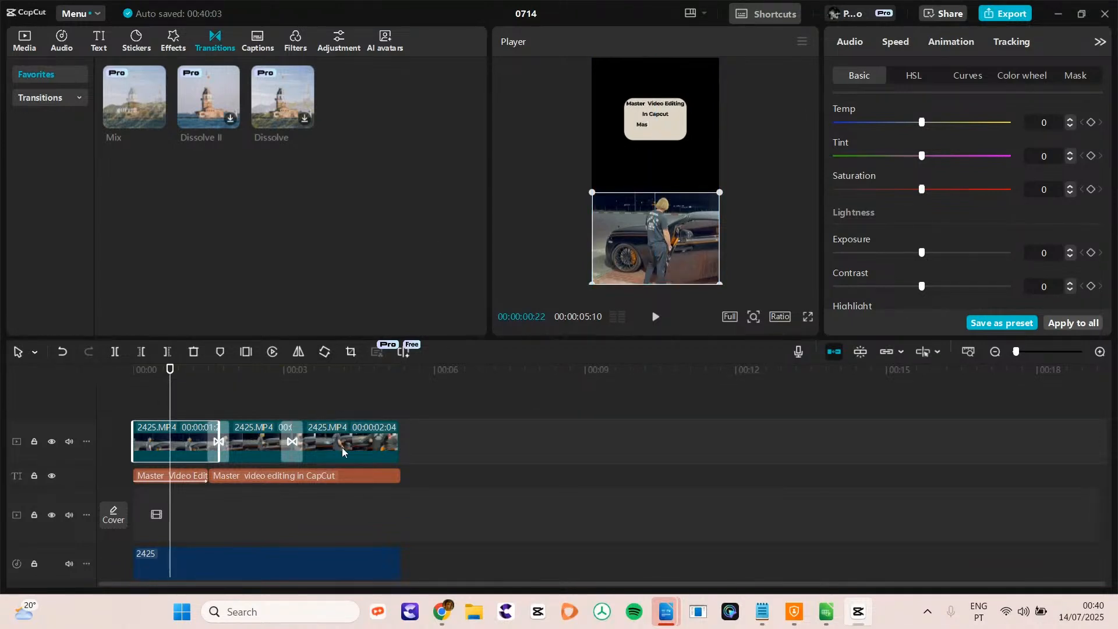
- Move the third 2425.MP4 clip to a track above the first clip at the timeline start and shrink it slightly inside the frame
drag(341, 447, 182, 397)
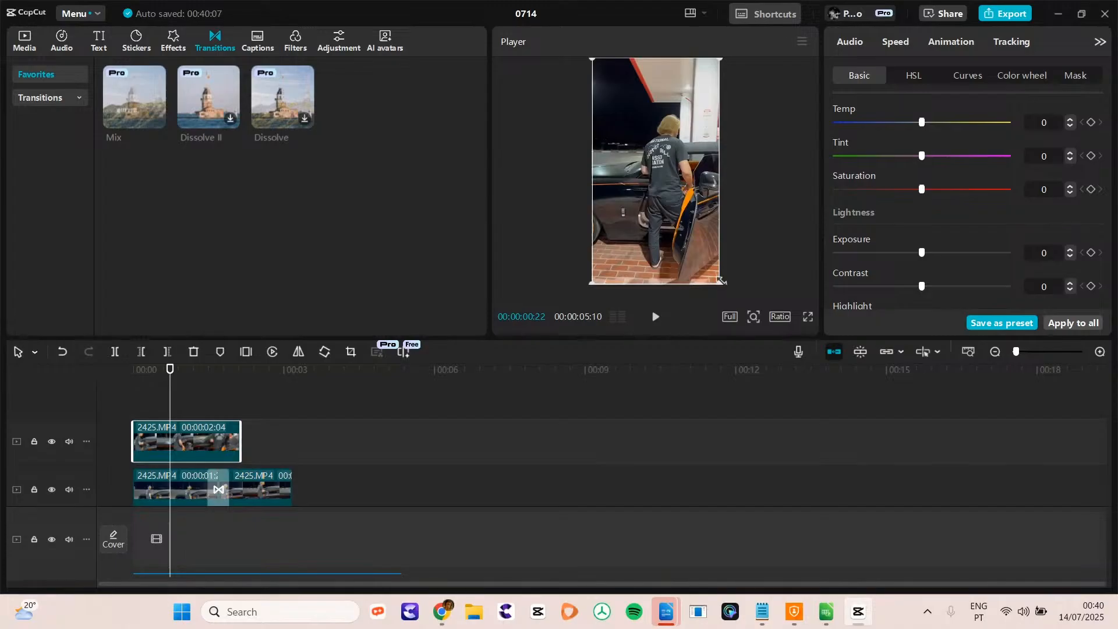
drag(721, 281, 708, 266)
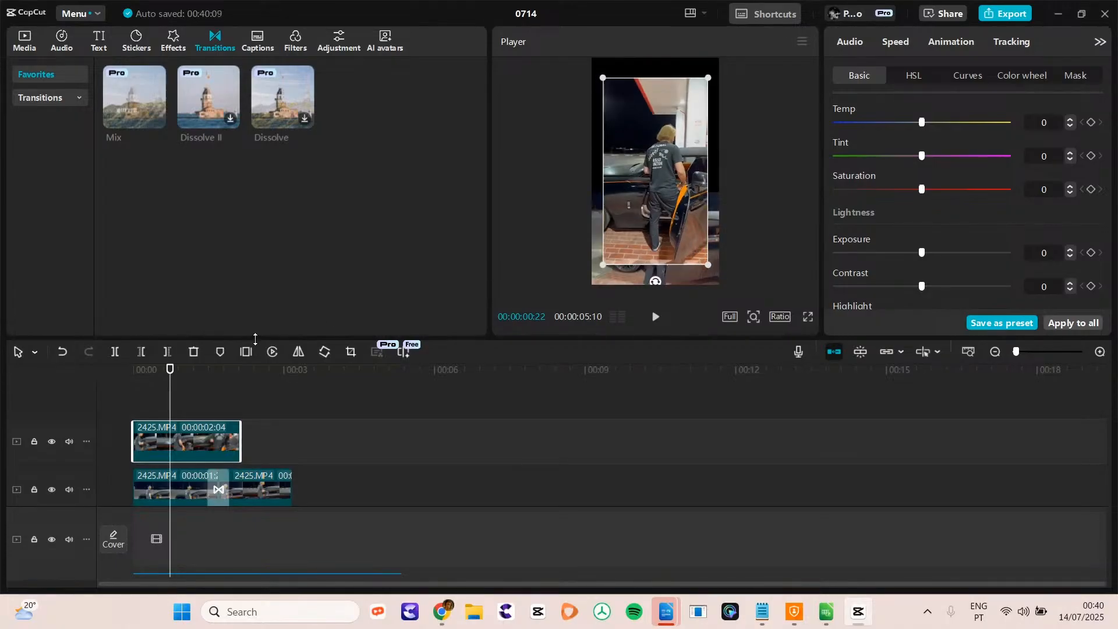
- Rotate the overlaid 2425.MP4 clip through a full turn in 90° increments and enlarge it slightly wider than the frame
click(326, 353)
click(325, 353)
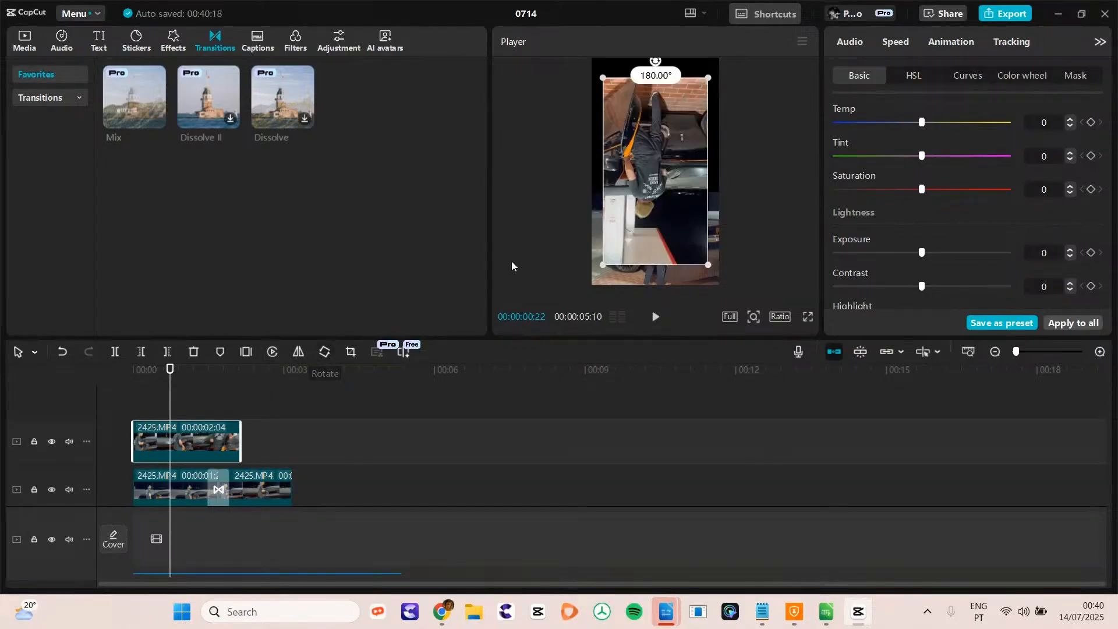
click(329, 355)
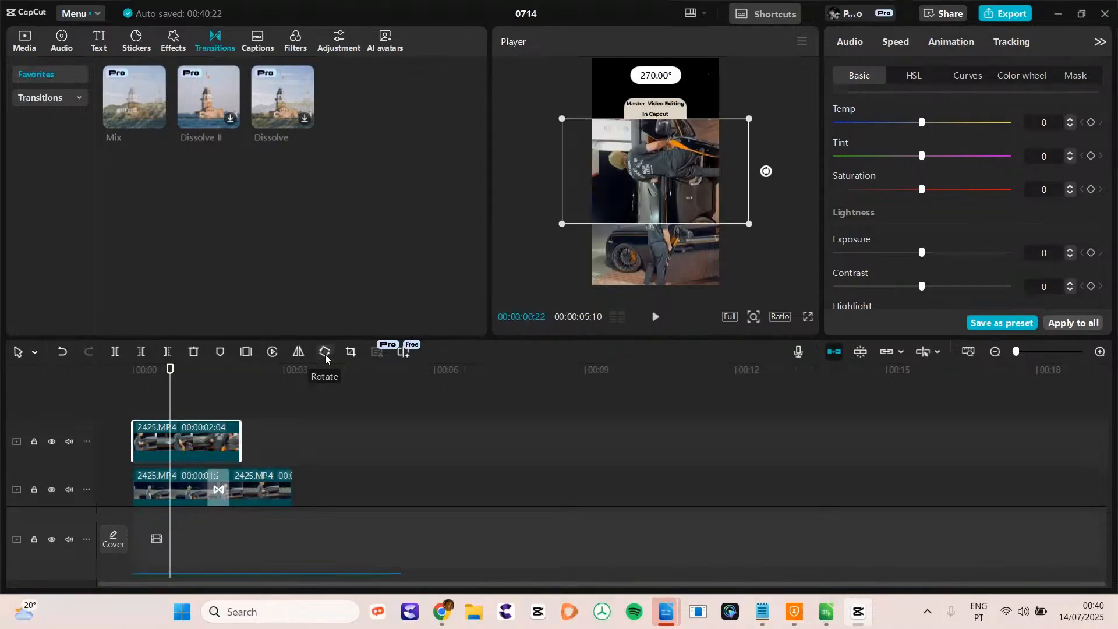
click(329, 355)
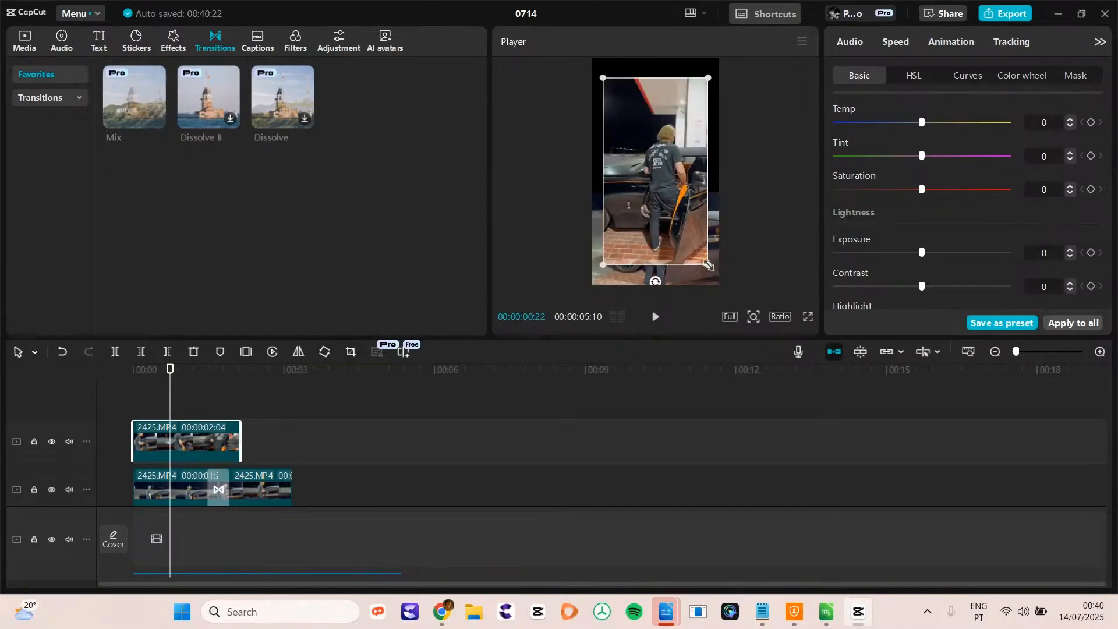
drag(709, 265, 741, 318)
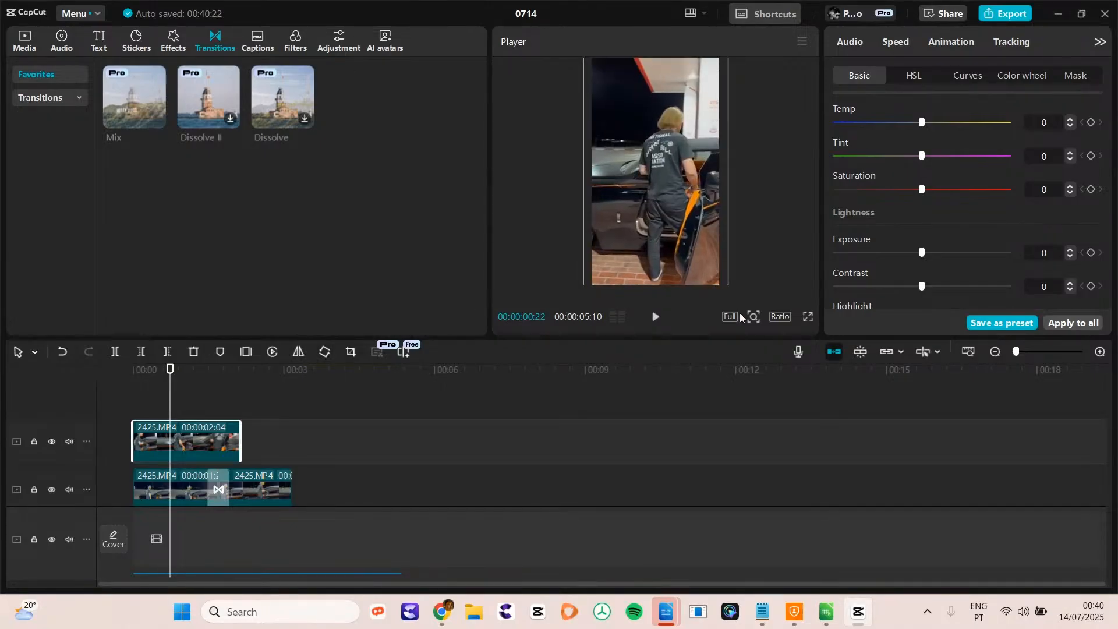
- Crop the overlaid 2425.MP4 clip to a full-width band around the man's head and back, and place it at the top of the frame
click(350, 353)
drag(563, 461, 558, 307)
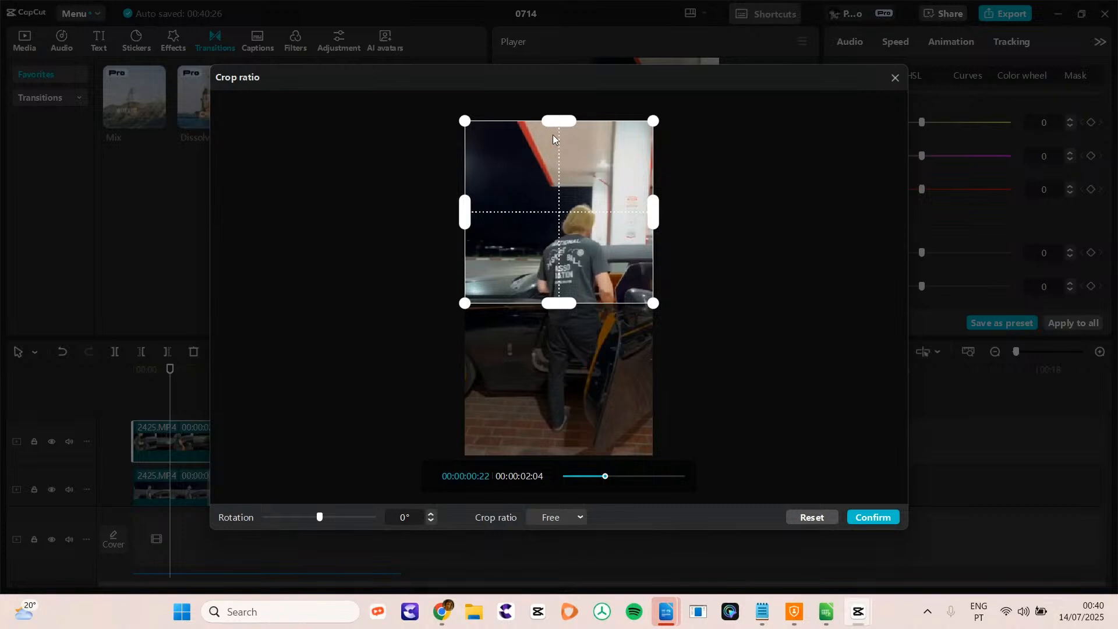
drag(559, 124, 559, 179)
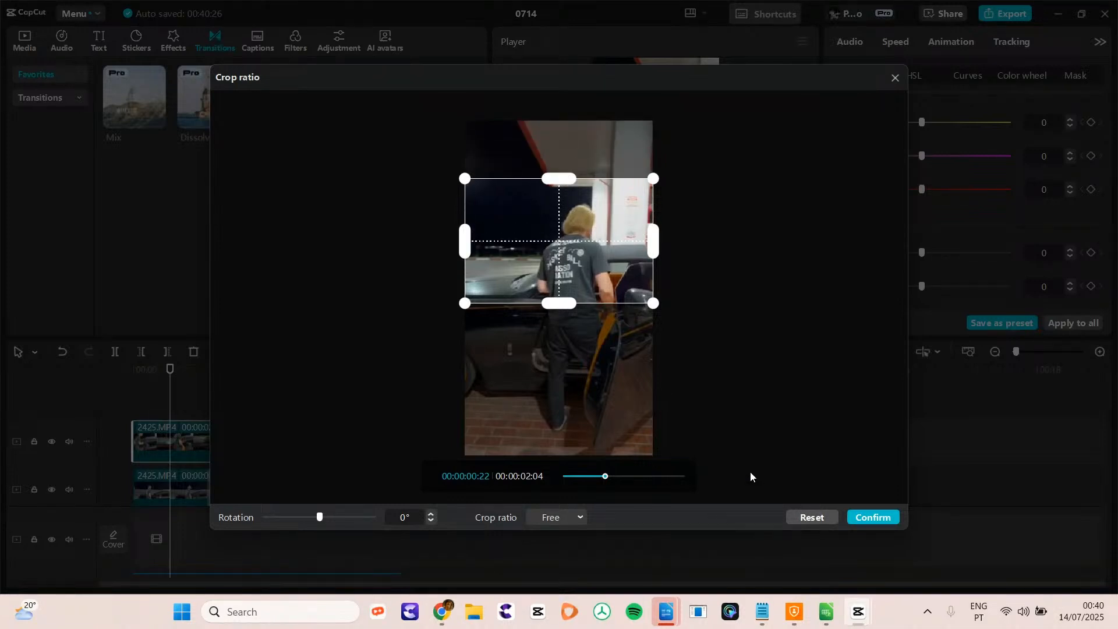
drag(560, 303, 560, 309)
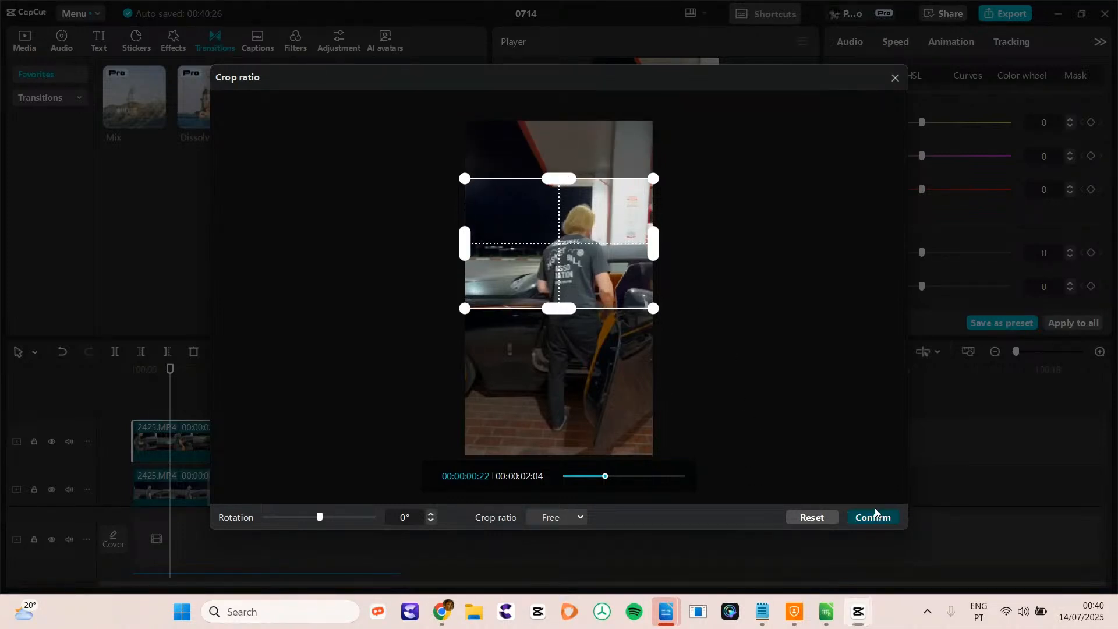
click(875, 514)
drag(656, 185, 662, 122)
- Scale the overlaid clip down to slightly narrower than the frame and move it down against the bottom clip's picture
click(650, 230)
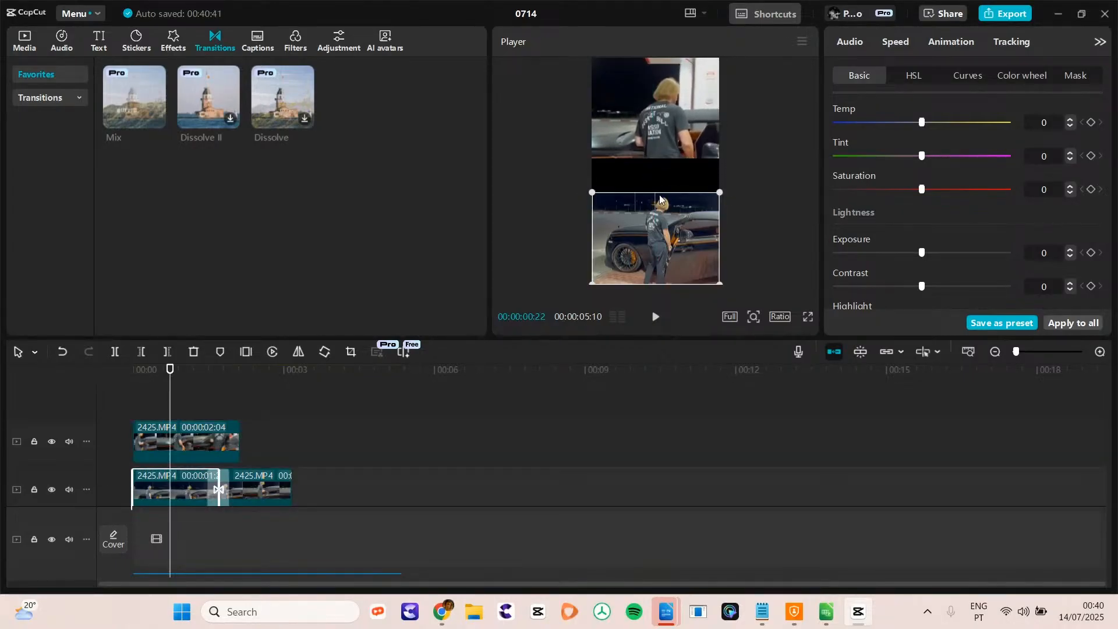
mouse_move(720, 193)
mouse_down()
mouse_move(726, 169)
mouse_move(720, 189)
mouse_up()
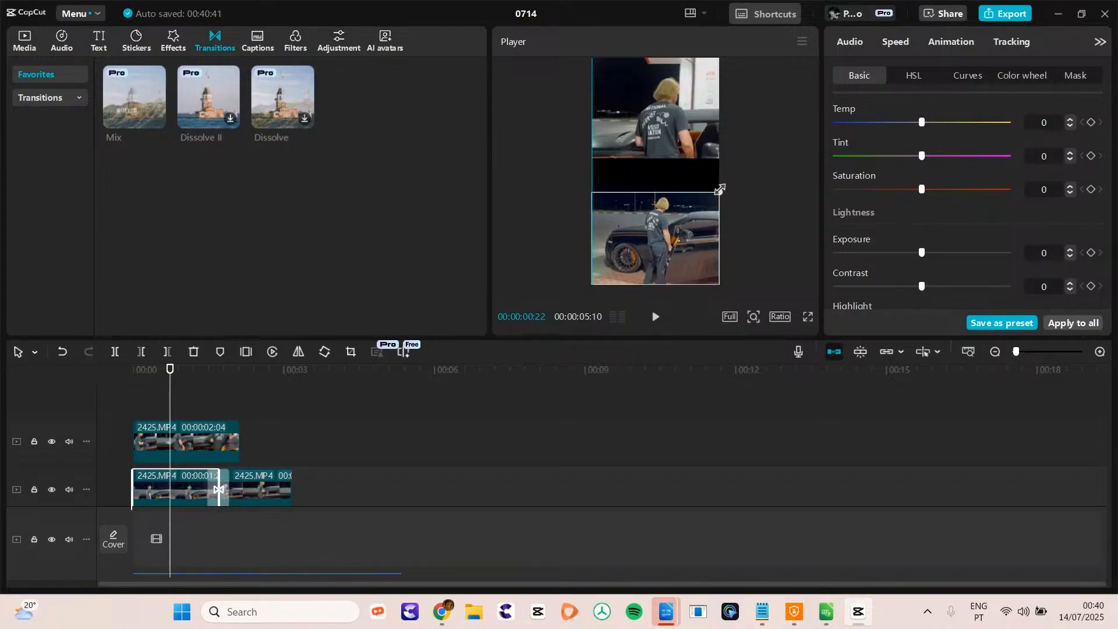
drag(645, 107, 646, 138)
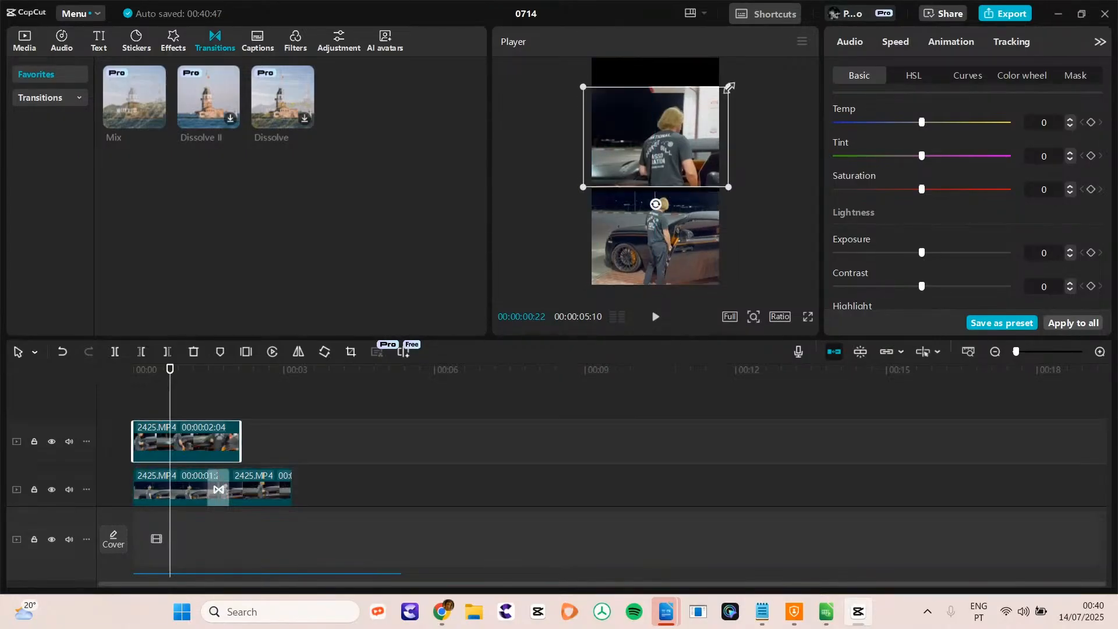
drag(730, 88, 714, 98)
drag(677, 142, 679, 163)
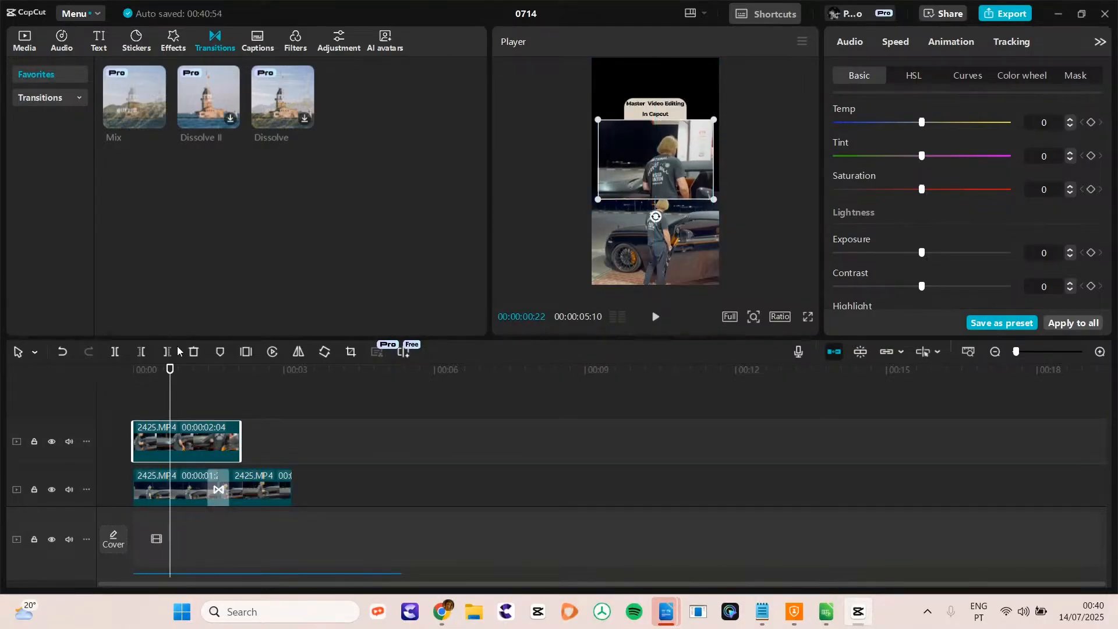
- Duplicate the overlaid clip onto a new track at the timeline start and arrange the three pictures in a vertical stack
key(ctrl+v)
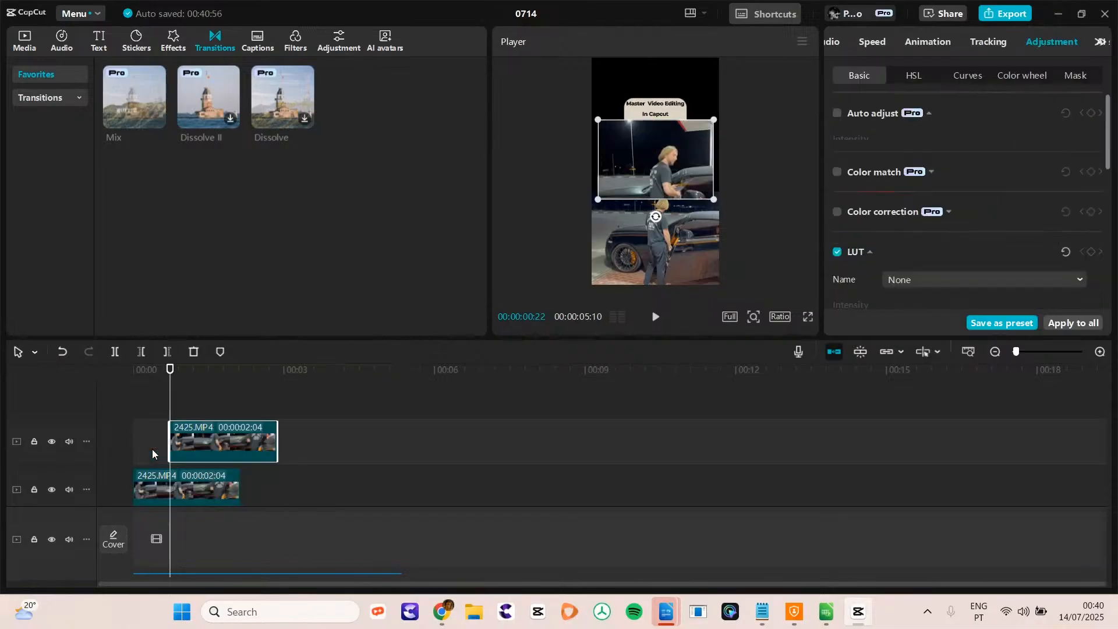
drag(172, 445, 128, 447)
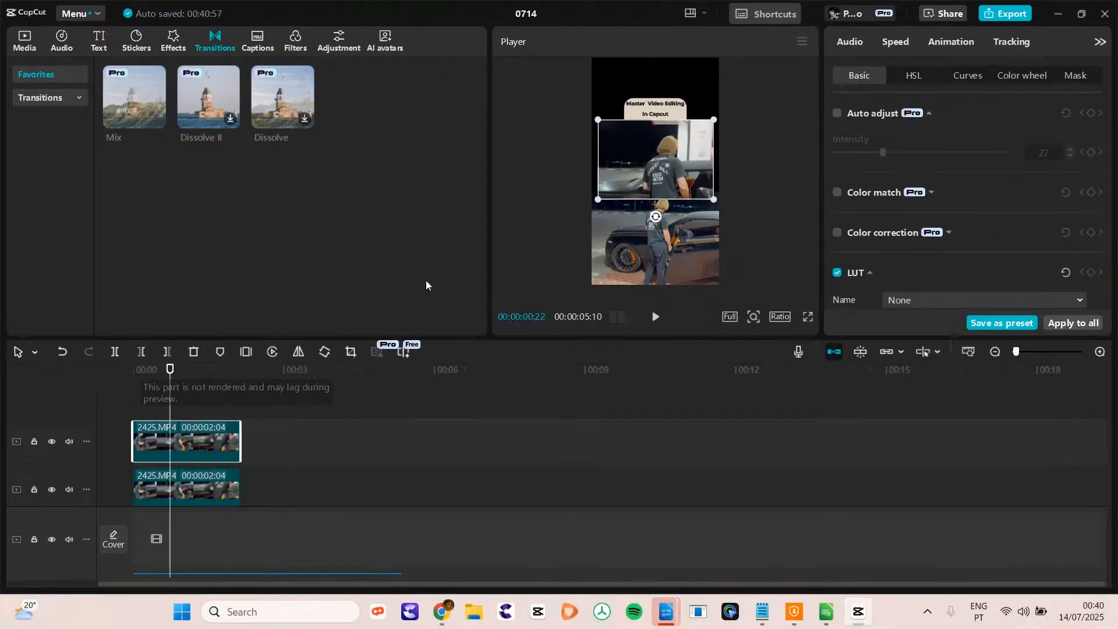
drag(645, 216, 638, 295)
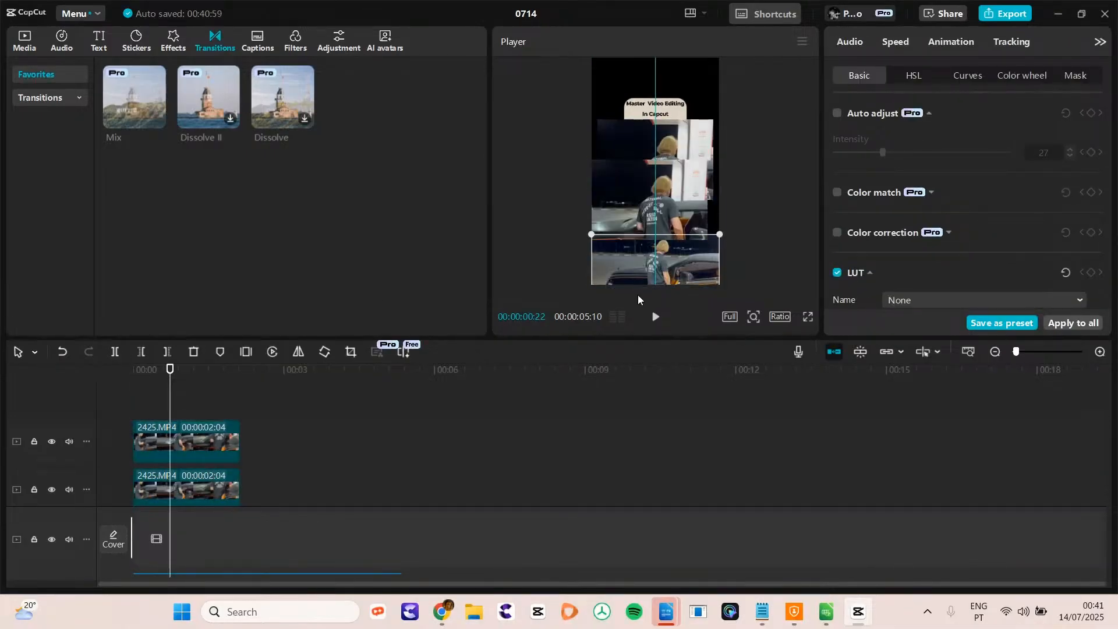
click(643, 142)
drag(643, 146, 636, 106)
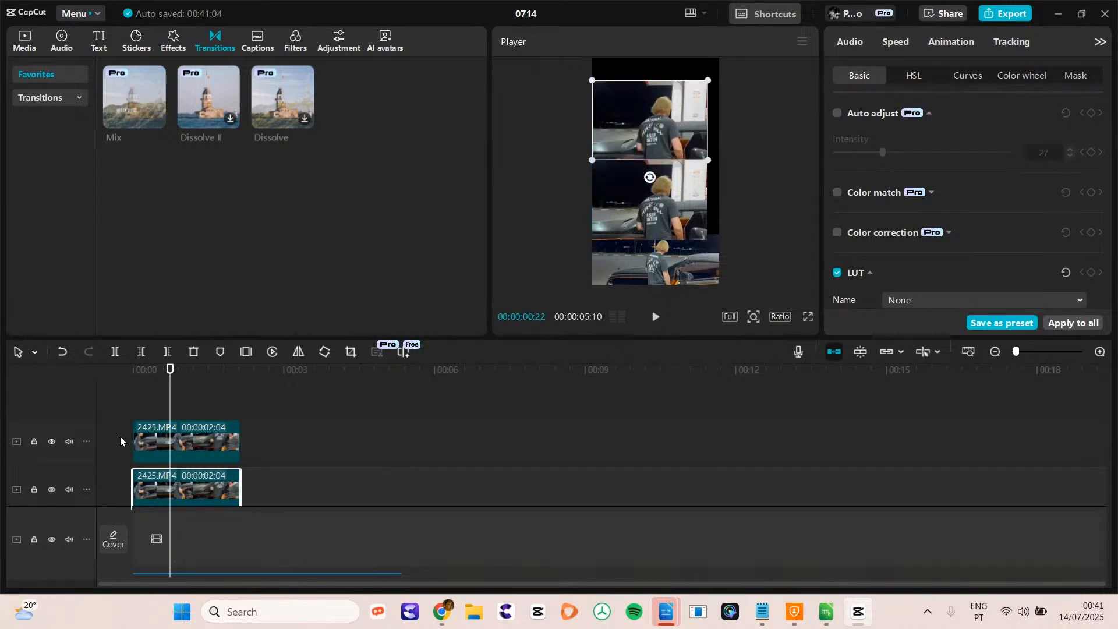
- Play back the stacked layout from the start and place the playhead at 00:00:02:04, the end of the overlaid clips
drag(145, 377, 102, 378)
key(space)
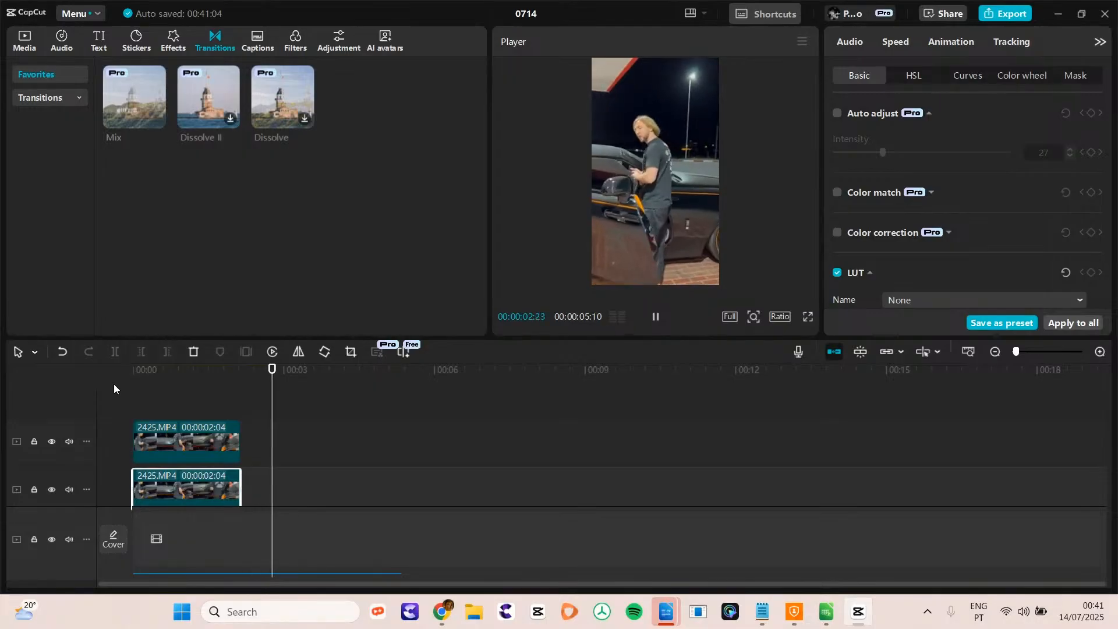
key(space)
click(239, 375)
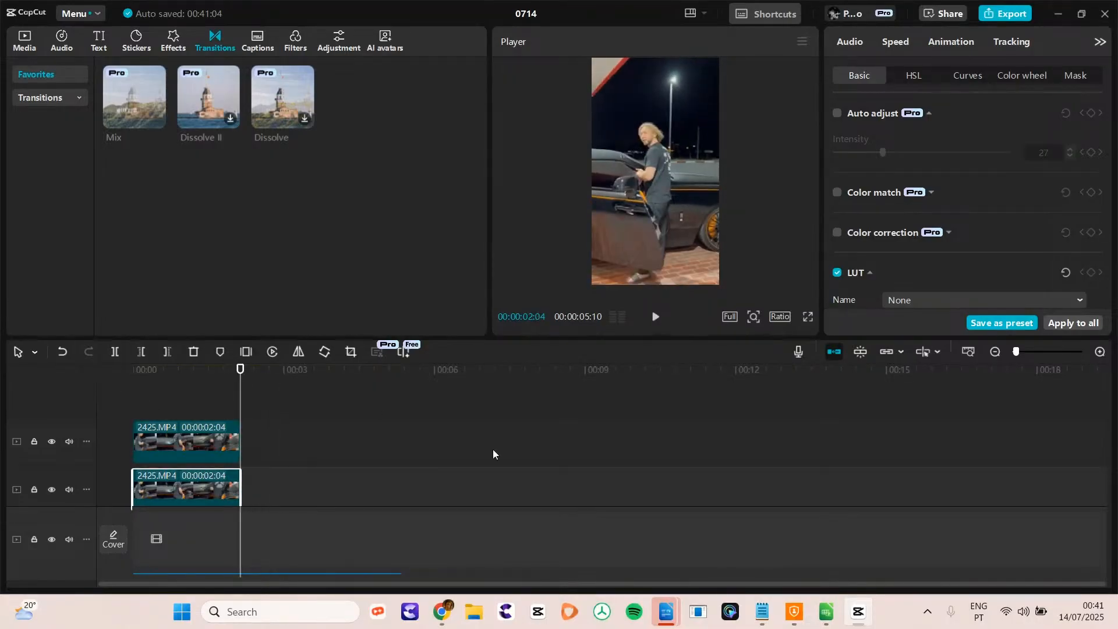
scroll(1105, 416, down, 2)
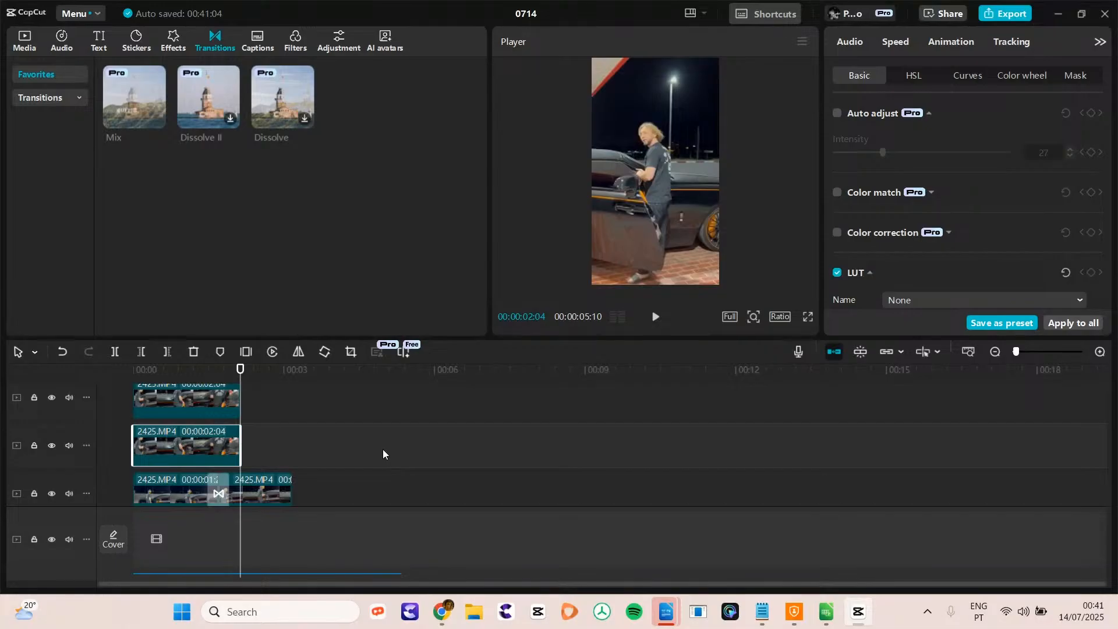
- Trim all clips on every track to end at 00:00:02:04, and return the playhead to the timeline start
key(ctrl+a)
key(w)
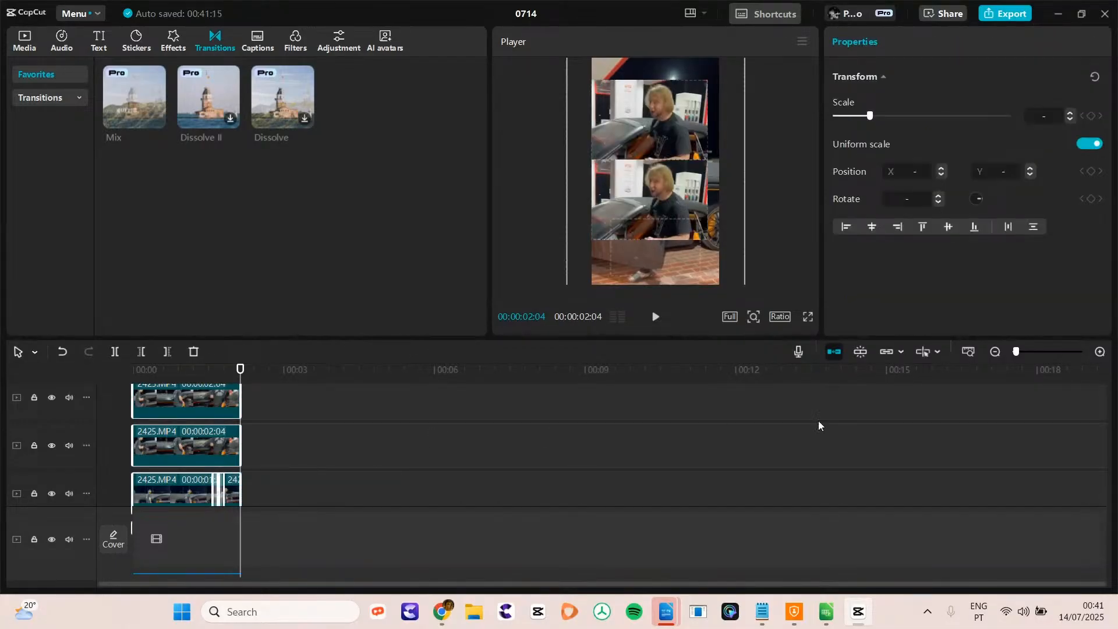
scroll(1101, 449, up, 2)
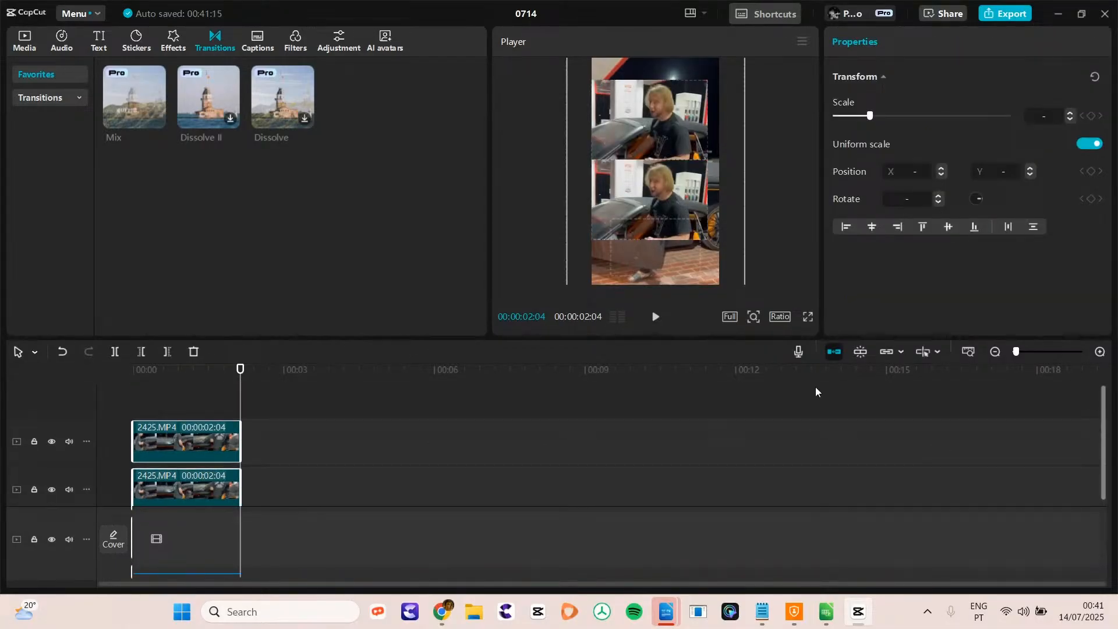
drag(135, 371, 62, 394)
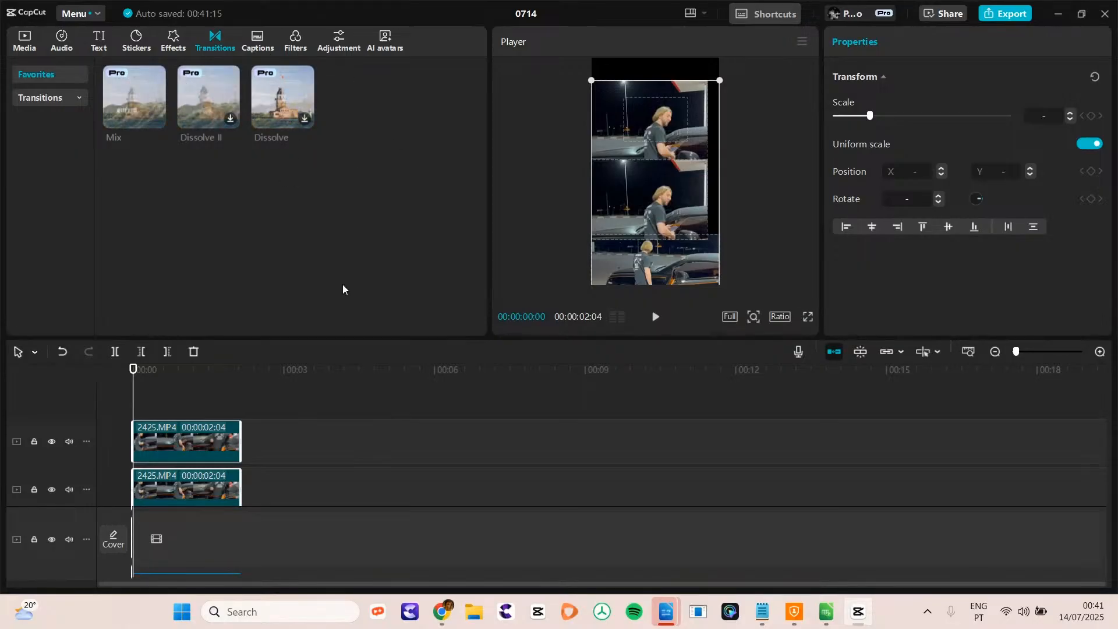
- Switch to Chrome, look over the reels page of the Instagram profile, and return to CapCut
mouse_move(442, 611)
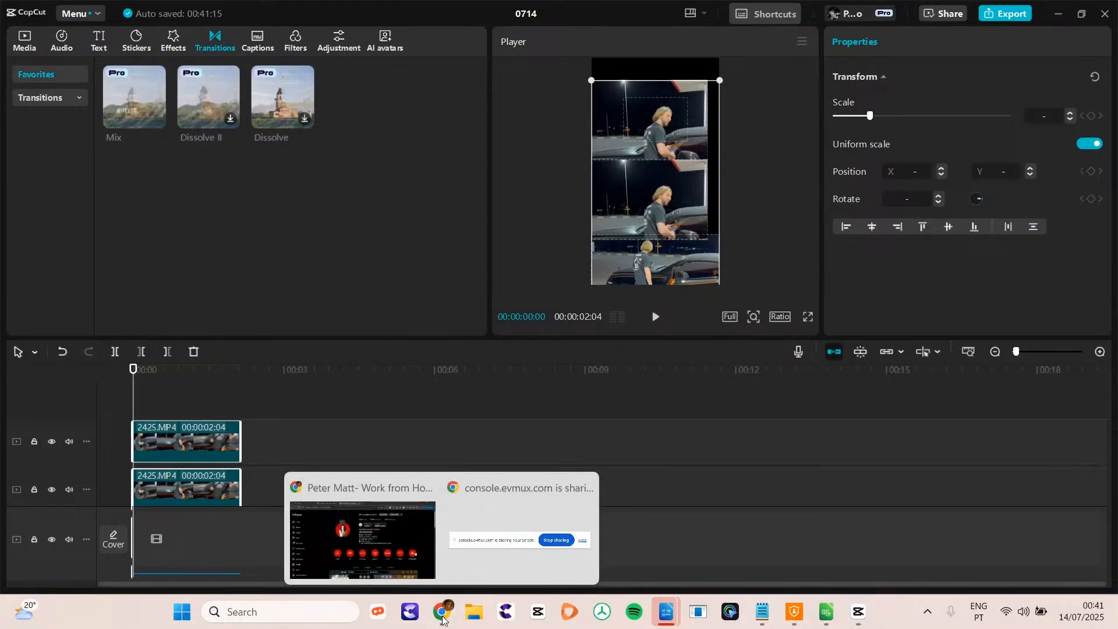
click(376, 517)
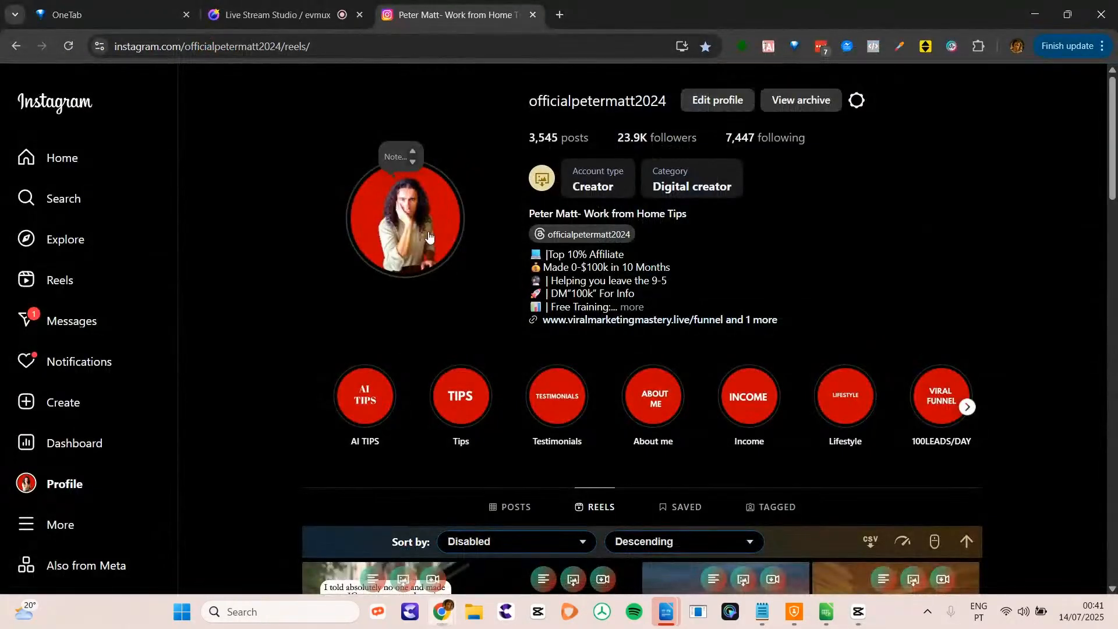
click(254, 16)
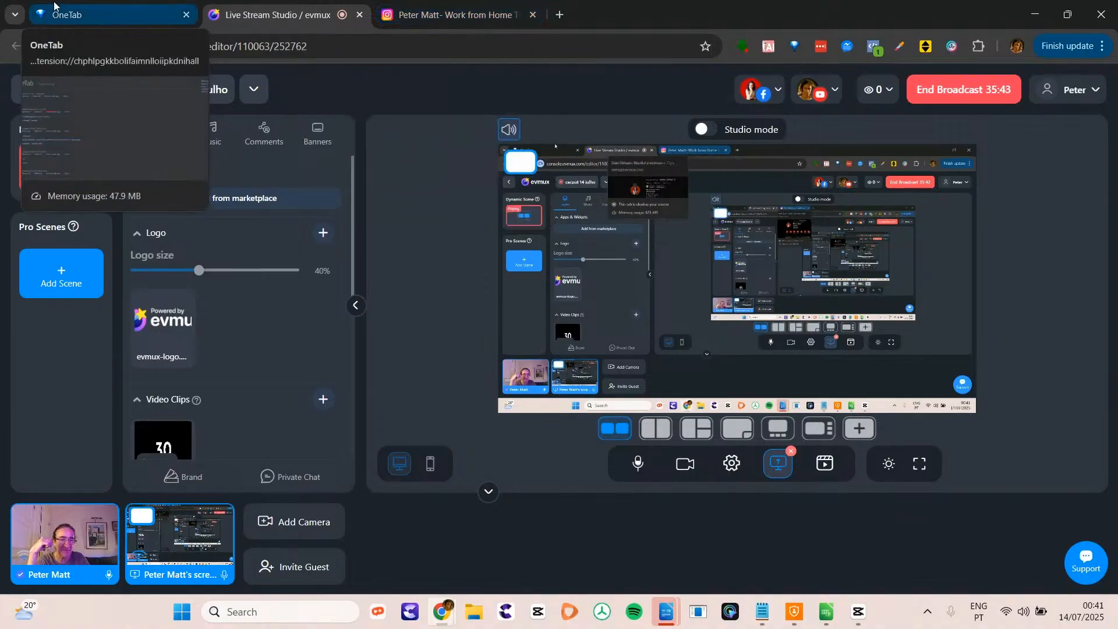
click(439, 17)
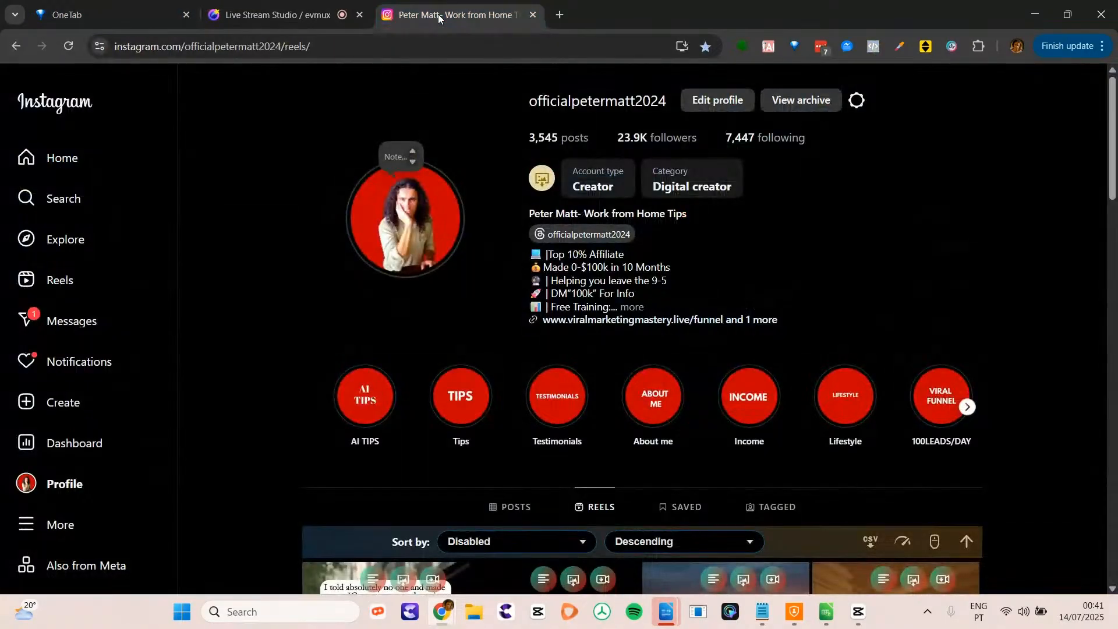
scroll(931, 361, down, 2)
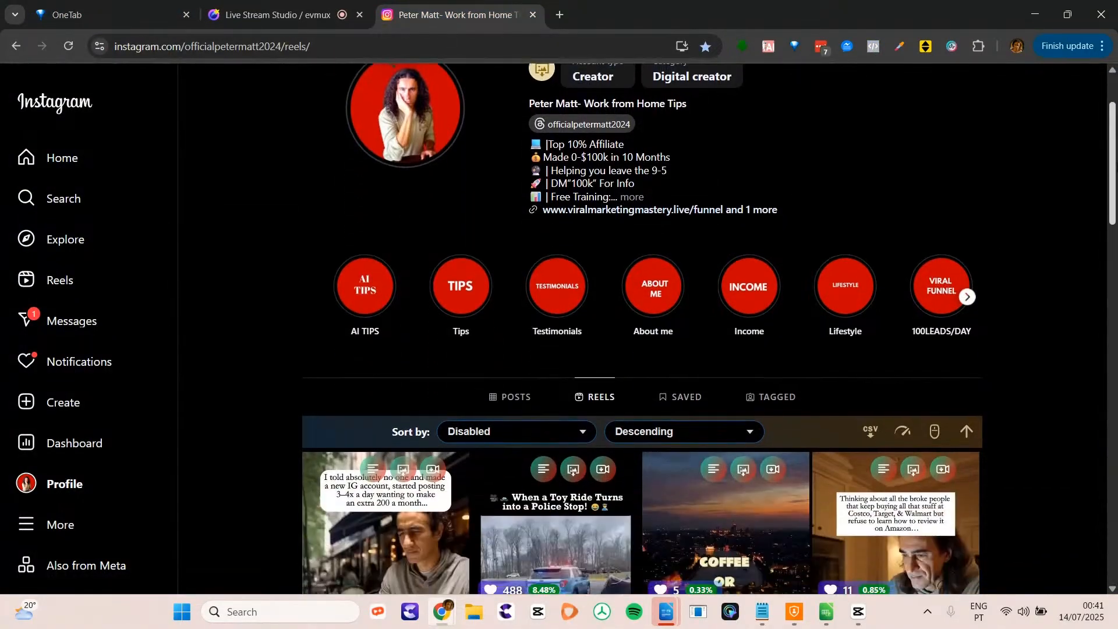
scroll(931, 361, up, 2)
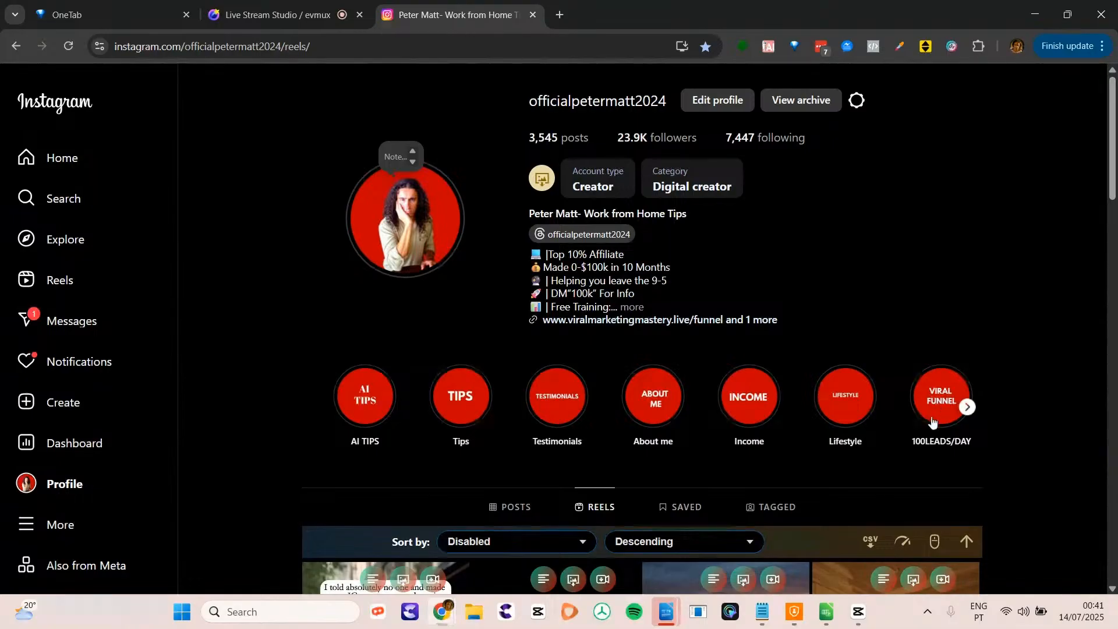
click(854, 619)
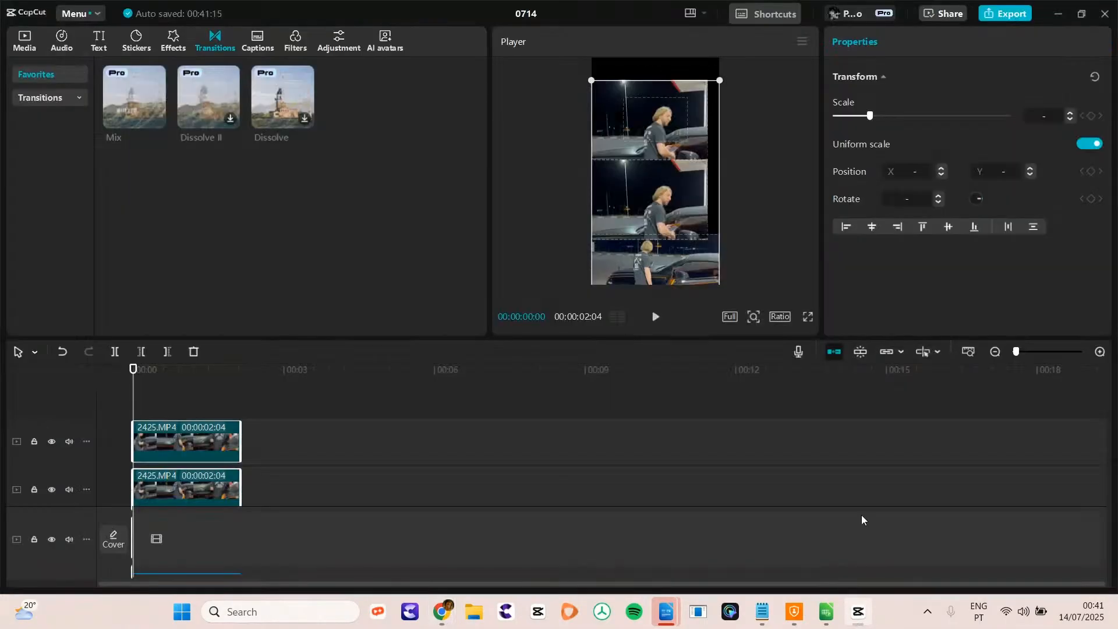
- Enlarge the stacked pictures together to slightly wider than the frame and move them up to cover the frame's upper edge
mouse_move(726, 77)
mouse_down()
mouse_move(731, 41)
mouse_move(743, 85)
mouse_move(731, 60)
mouse_up()
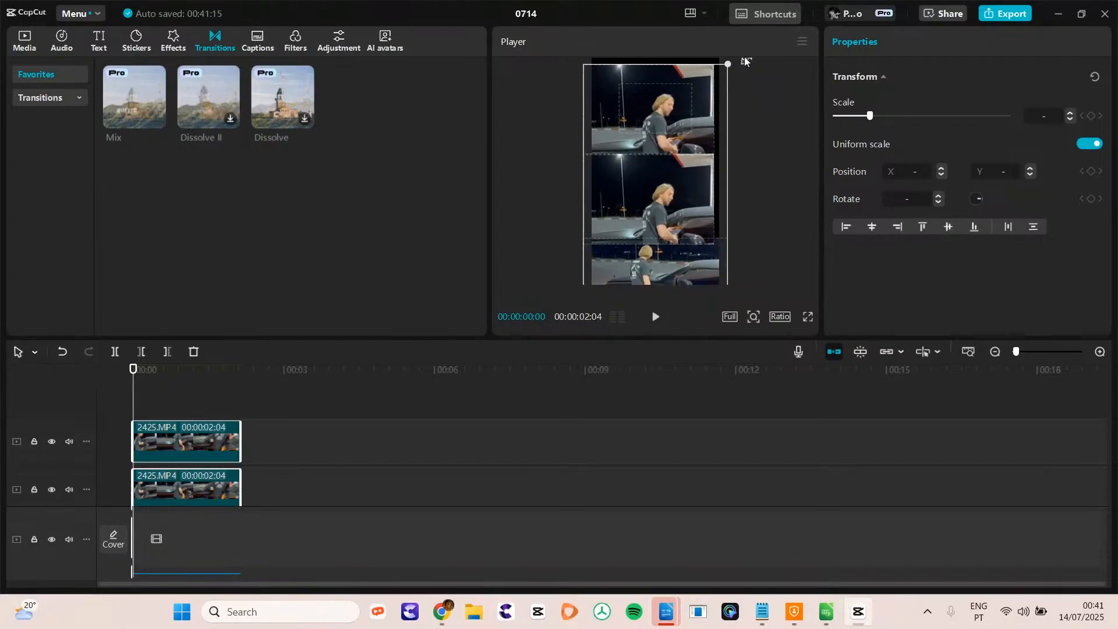
mouse_move(662, 149)
mouse_down()
mouse_move(662, 135)
mouse_move(660, 168)
mouse_up()
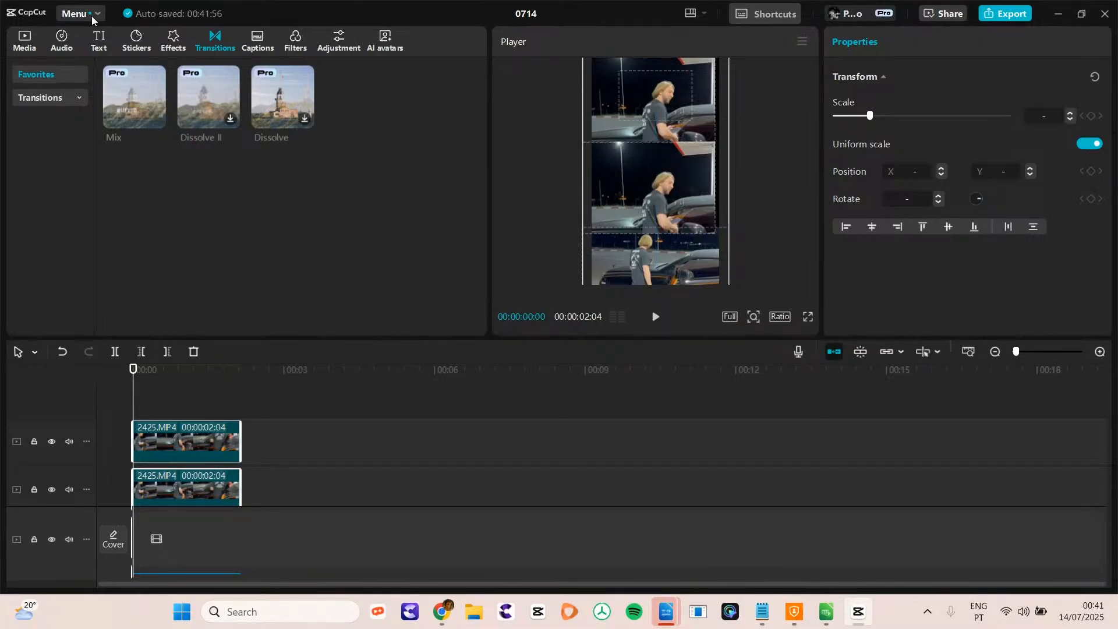
- Delete all clips from the timeline, leaving the project's tracks empty
mouse_move(441, 611)
drag(253, 396, 123, 537)
key(Delete)
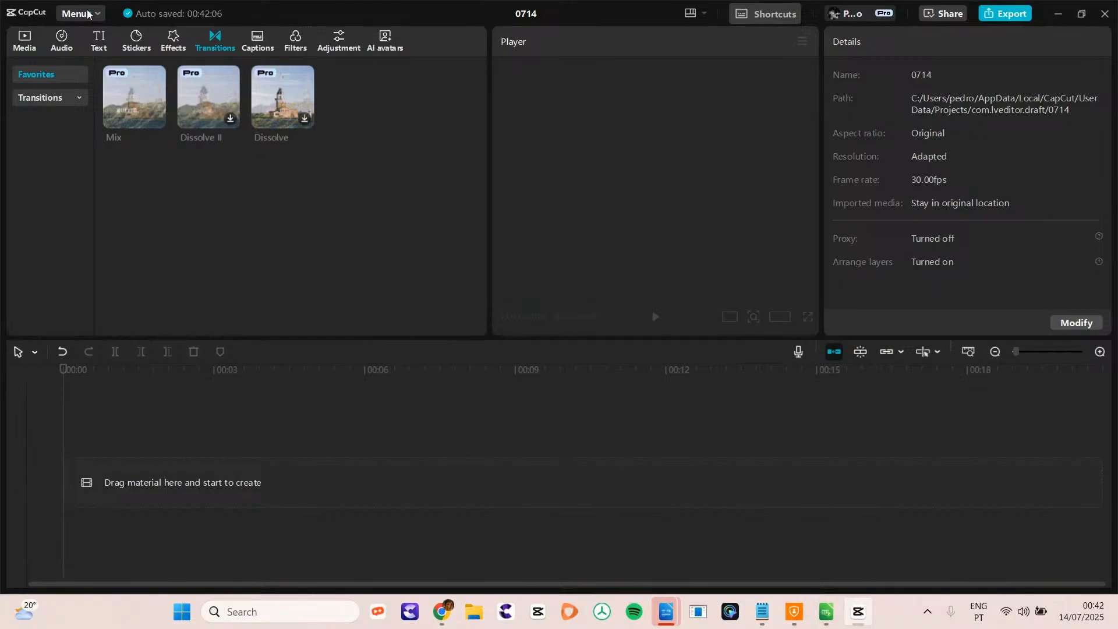
click(256, 45)
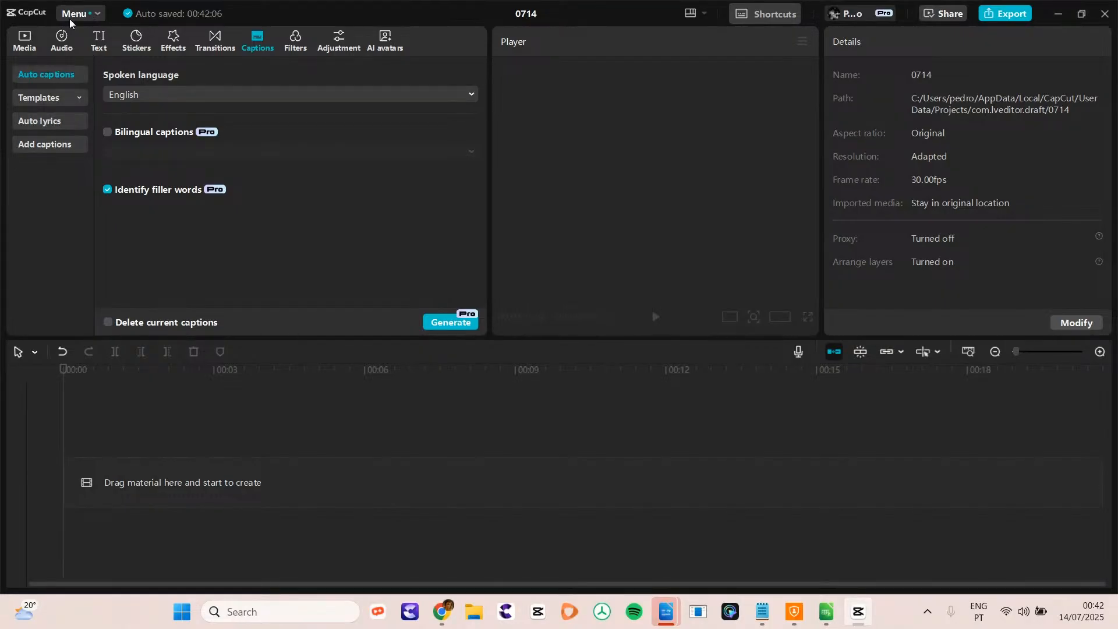
click(22, 42)
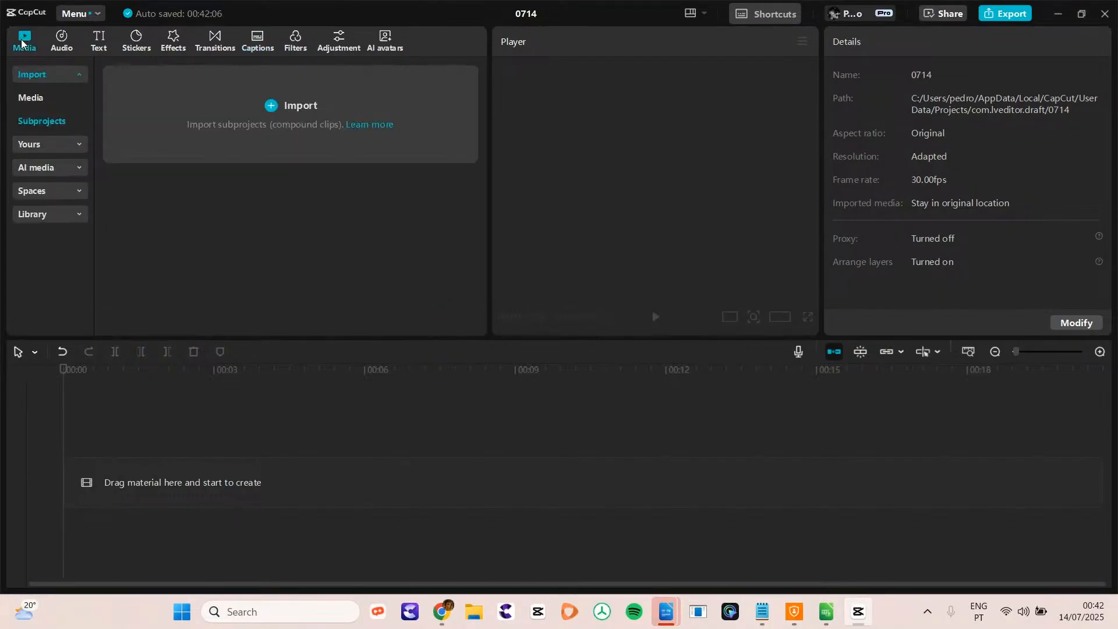
click(272, 117)
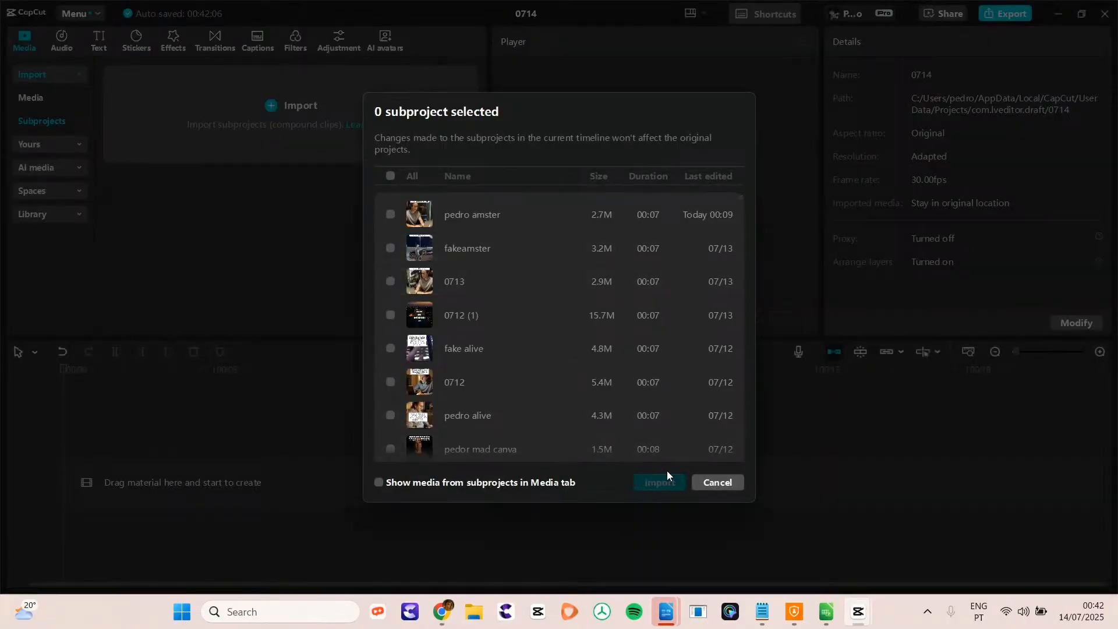
click(274, 173)
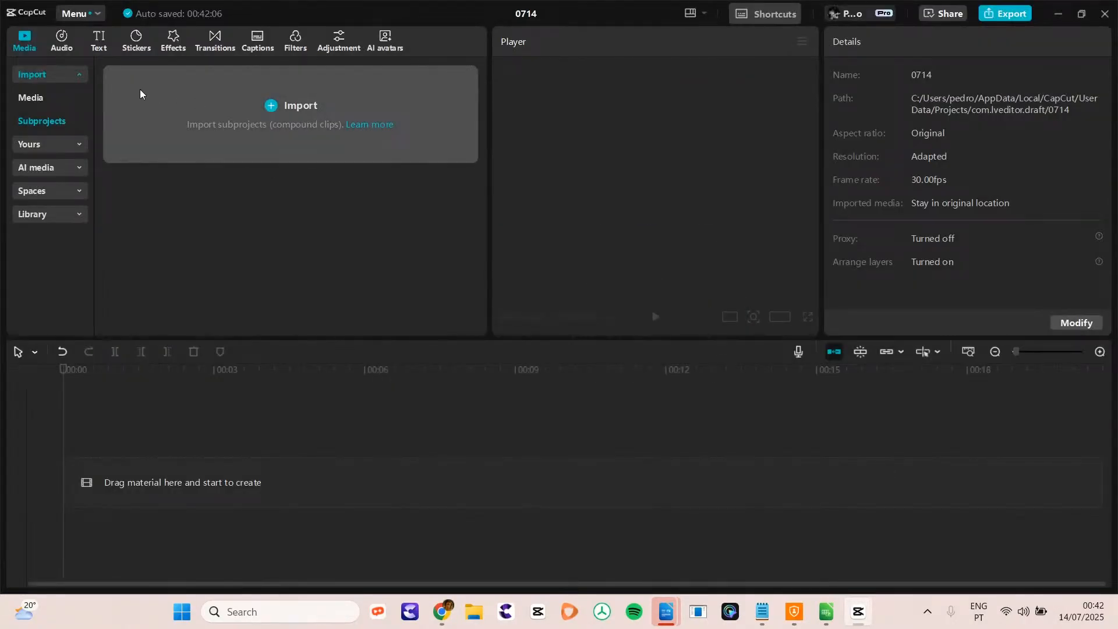
click(30, 72)
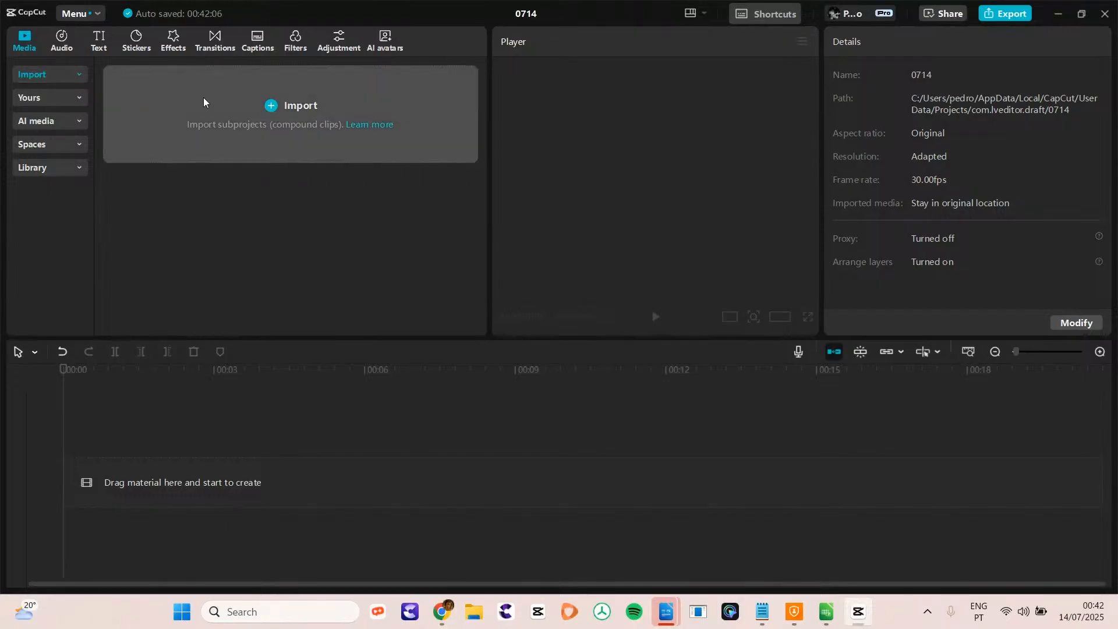
click(274, 110)
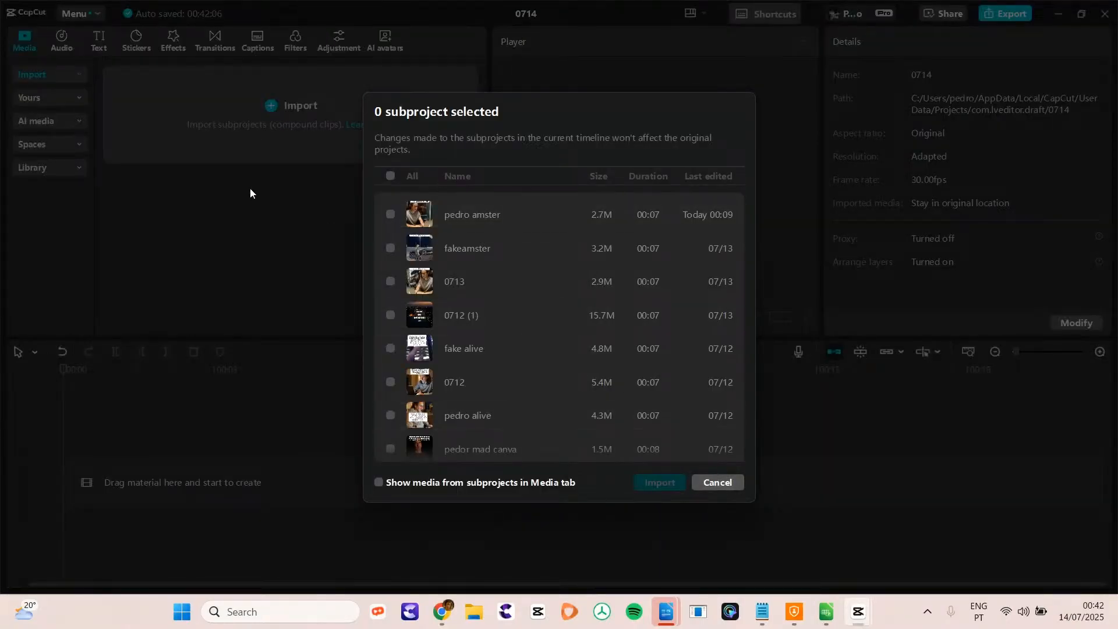
click(715, 485)
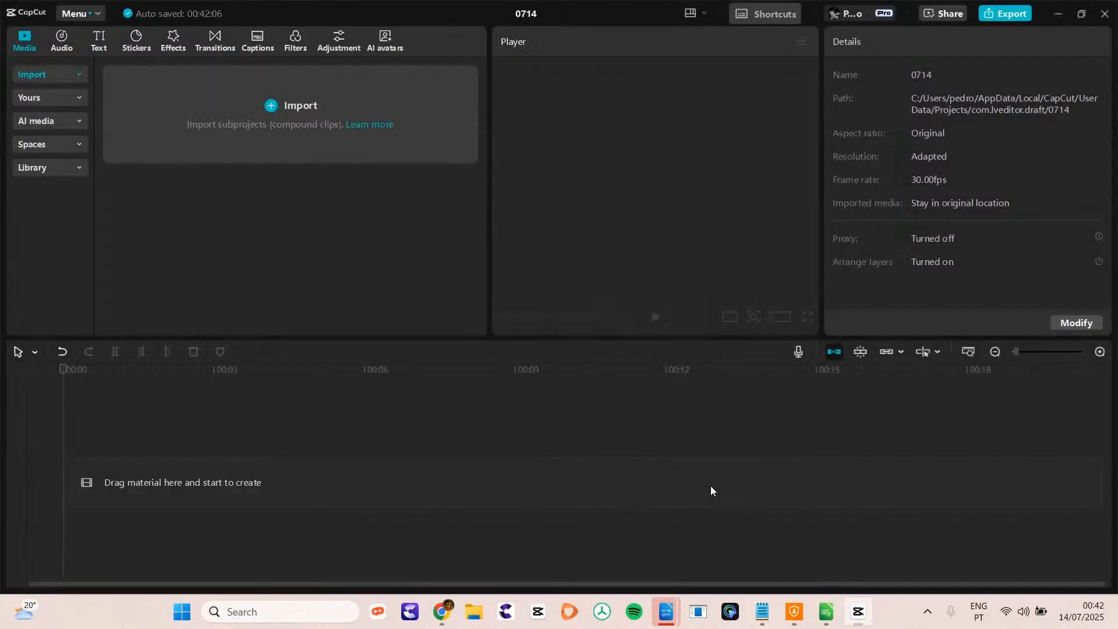
- Import the video "1- Overview- What to Expect" into the project media from MEU COACHING > 2025 -6fig IG FACEBOOK METHOD > VIDEOS
click(73, 77)
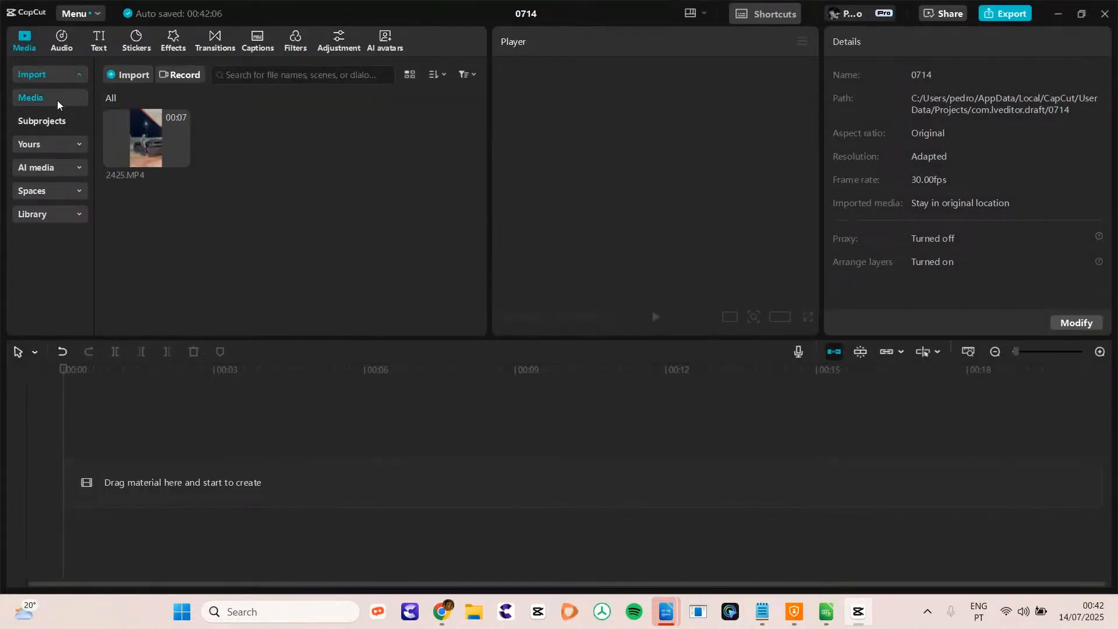
click(57, 100)
click(69, 124)
click(71, 93)
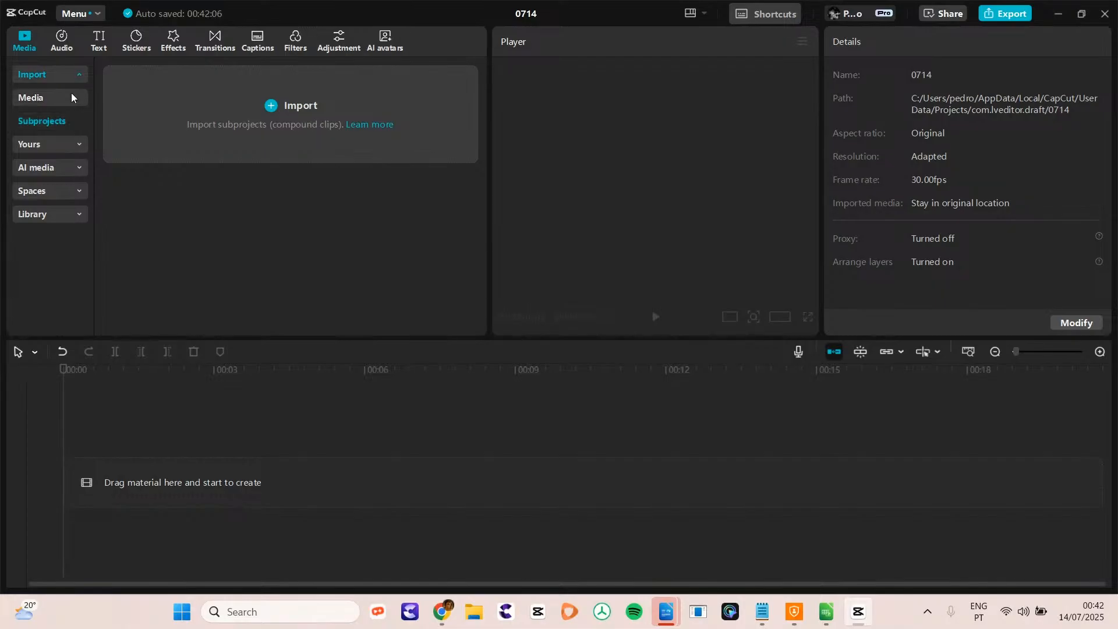
click(114, 75)
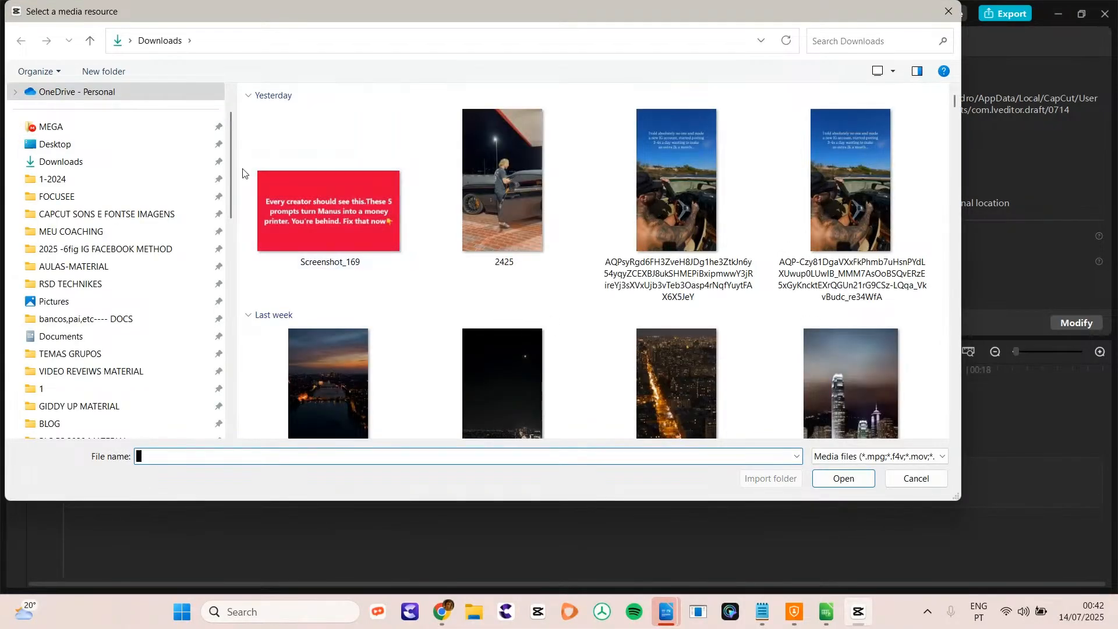
scroll(229, 167, down, 1)
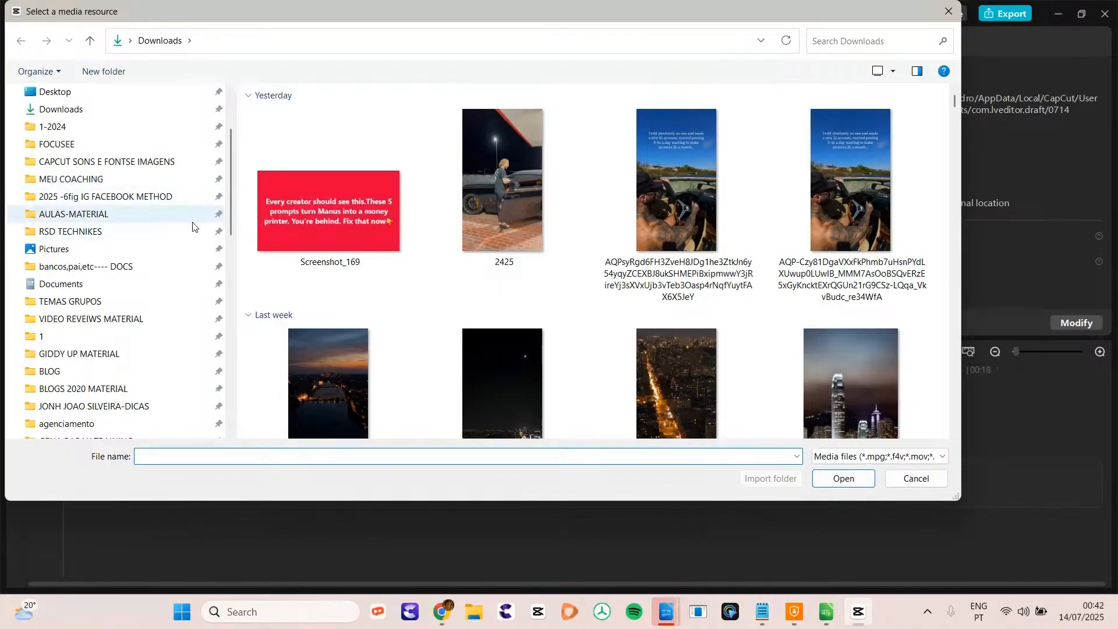
click(169, 179)
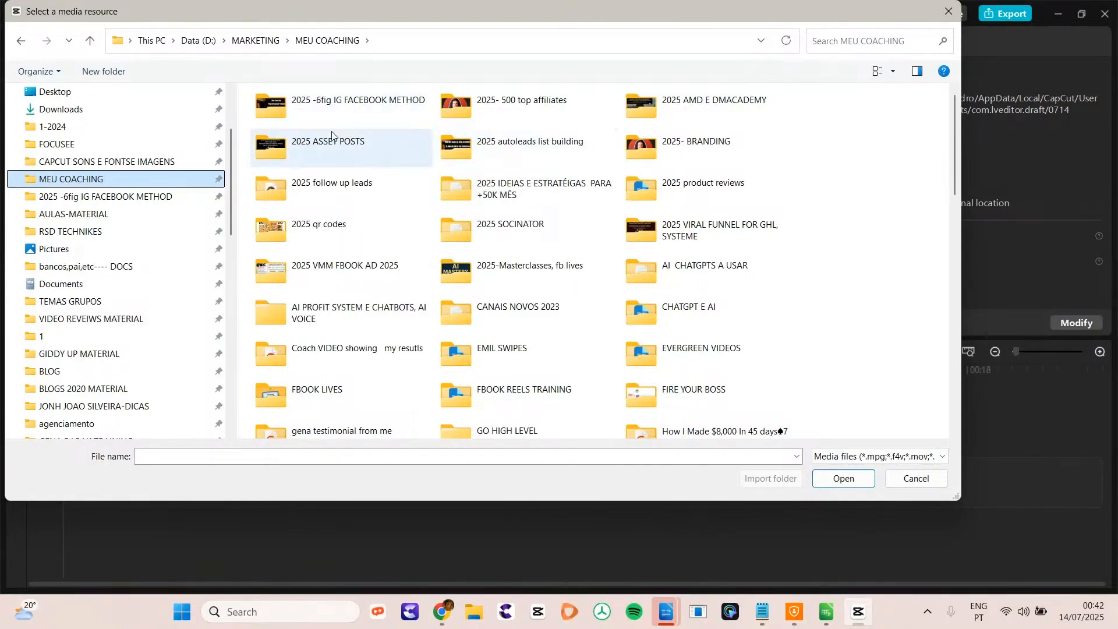
double_click(325, 108)
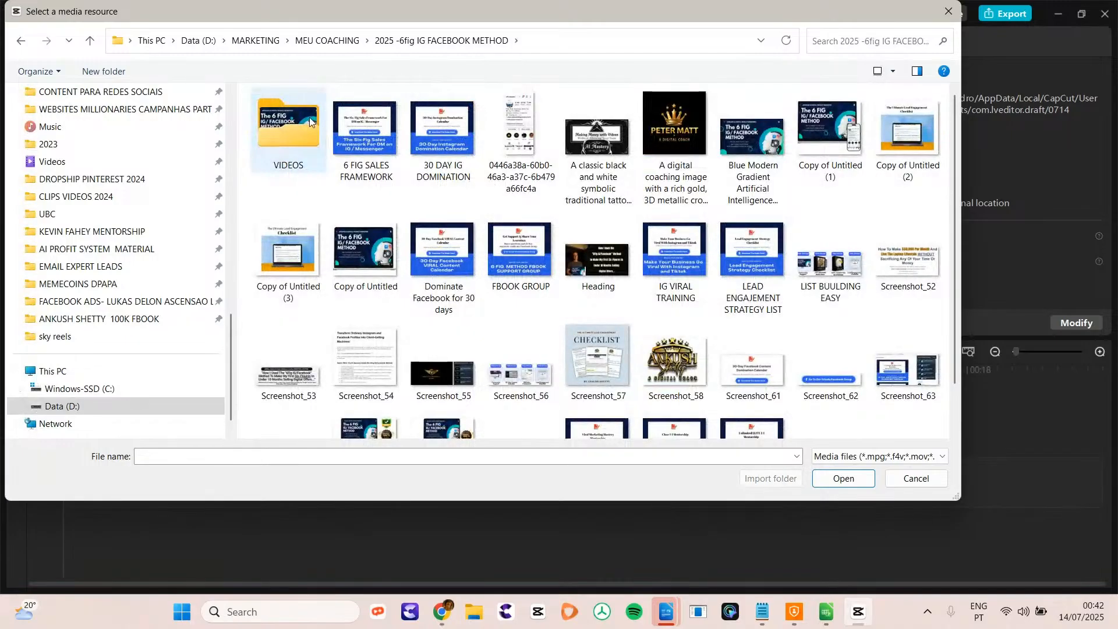
double_click(303, 120)
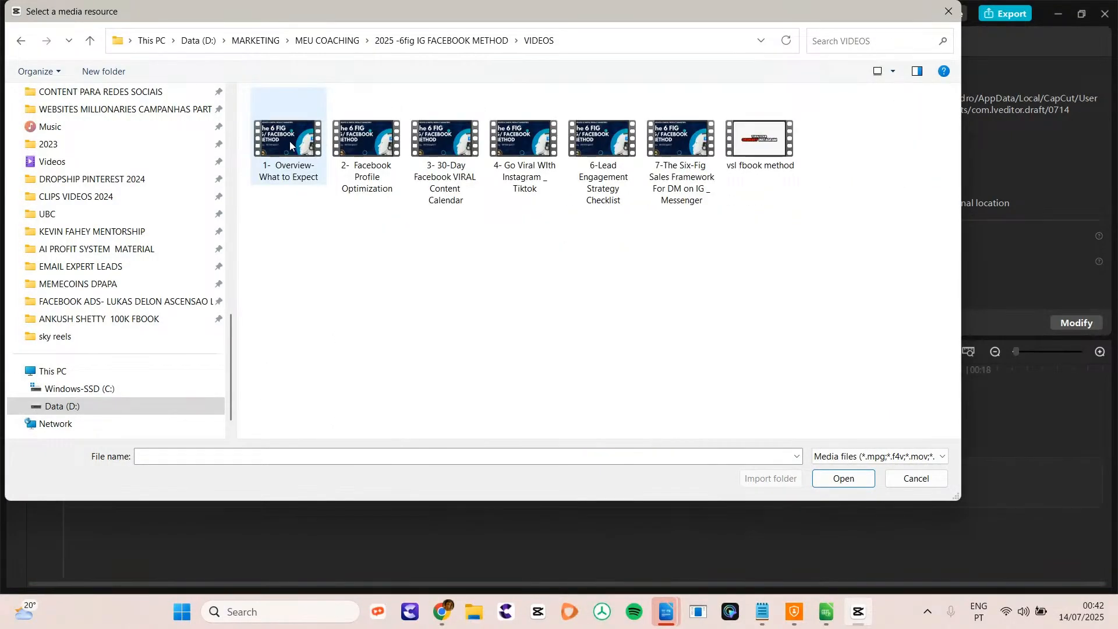
double_click(288, 142)
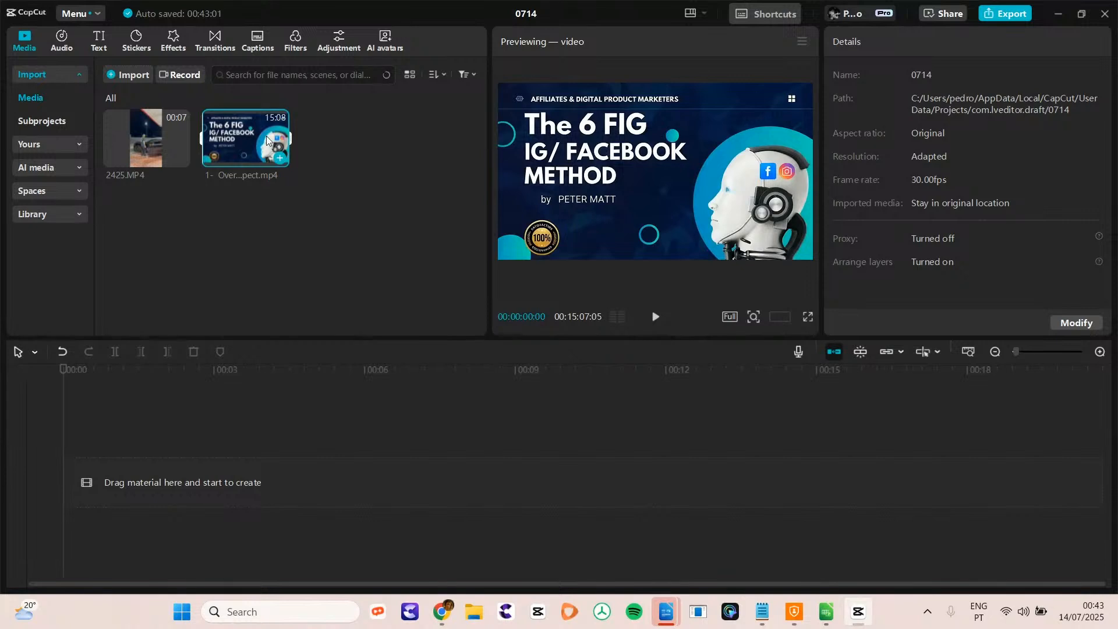
- Place the imported Overview video at the timeline start and trim its opening title part, leaving a duration of about 00:14:20:22
drag(234, 133, 123, 474)
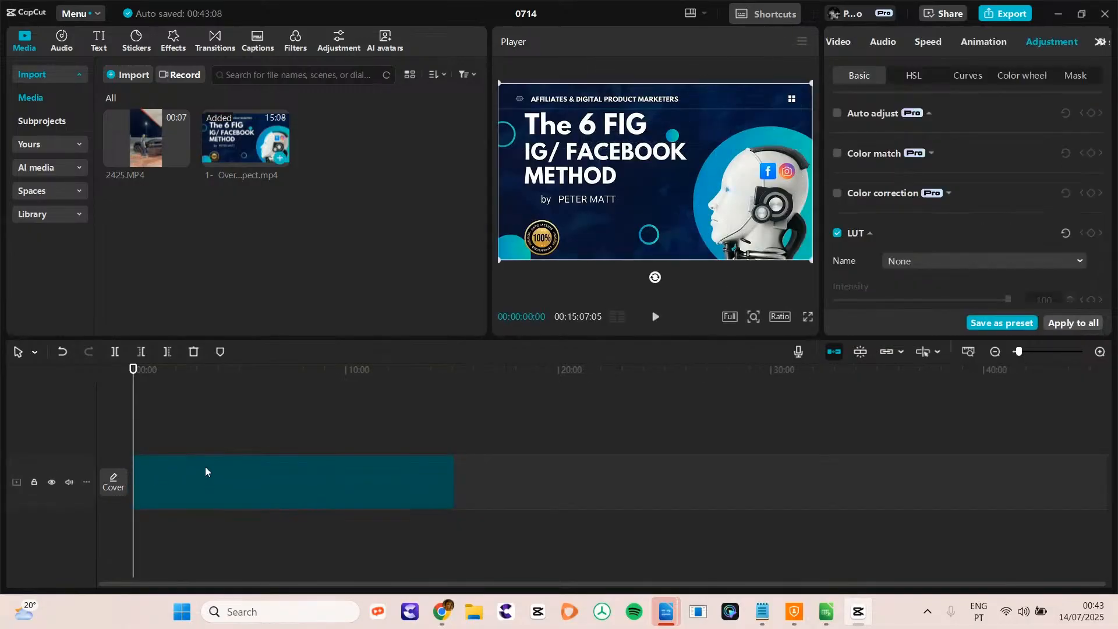
drag(133, 371, 143, 372)
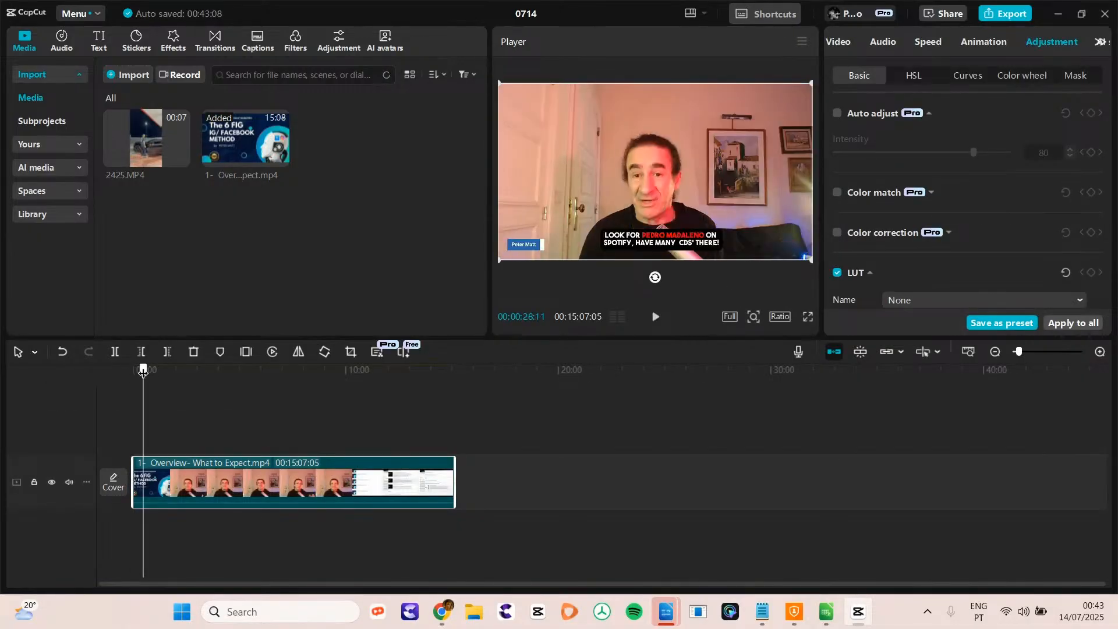
key(space)
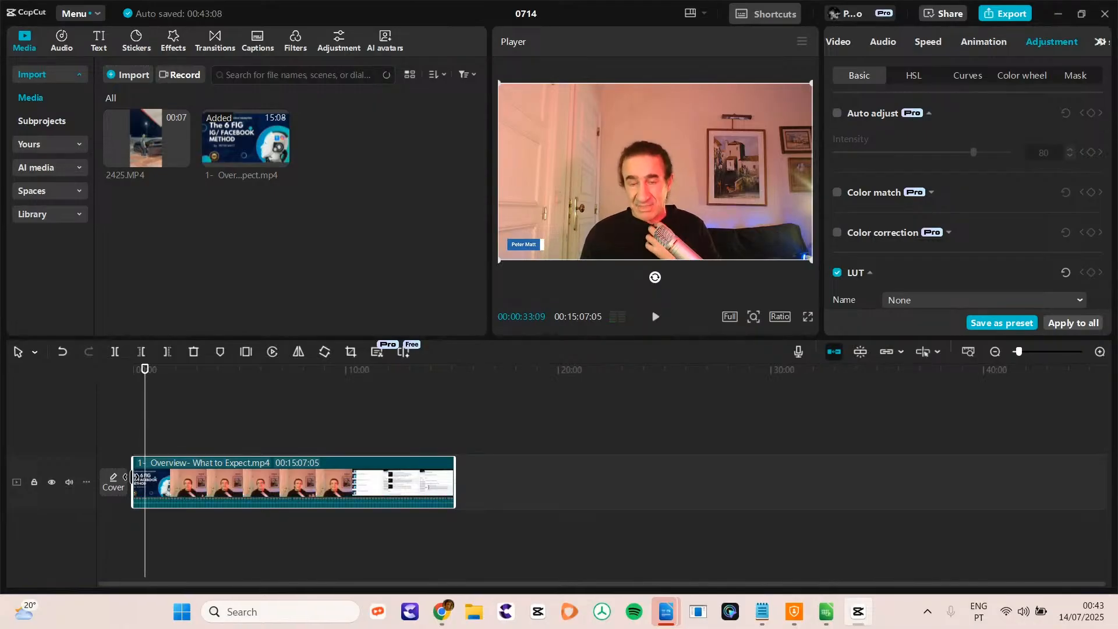
drag(133, 478, 165, 482)
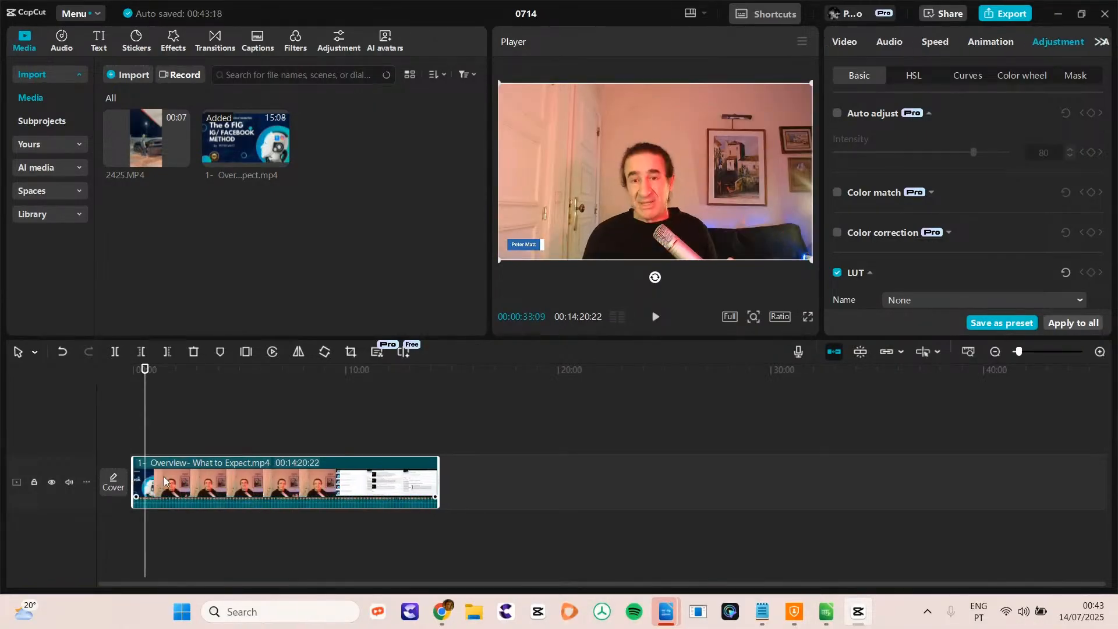
- Play back the first three seconds of the trimmed Overview video from the timeline start
click(130, 369)
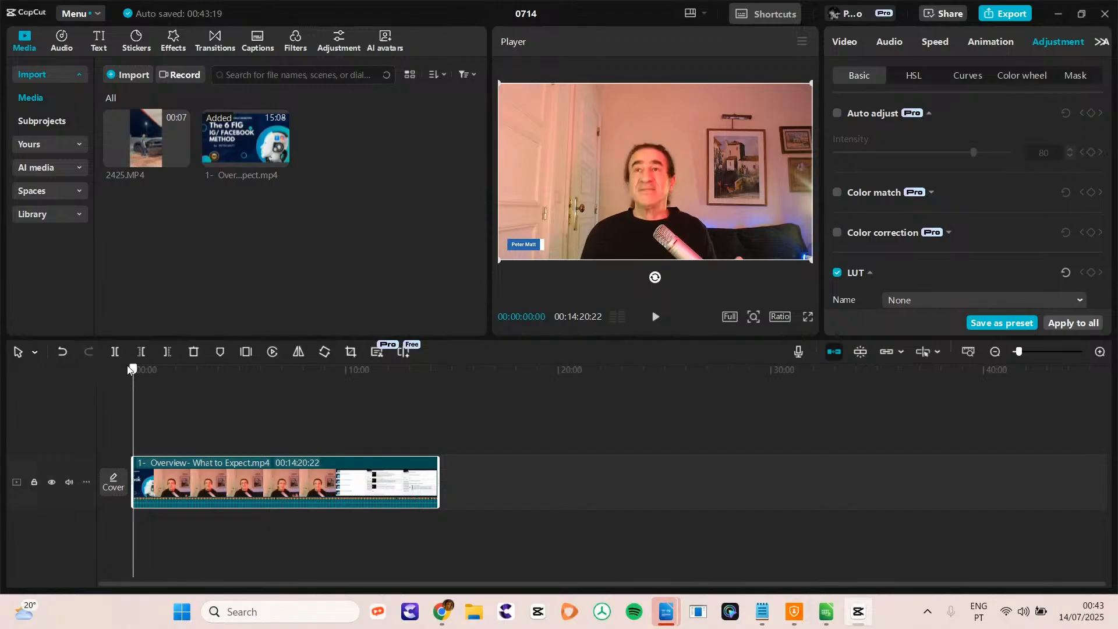
key(space)
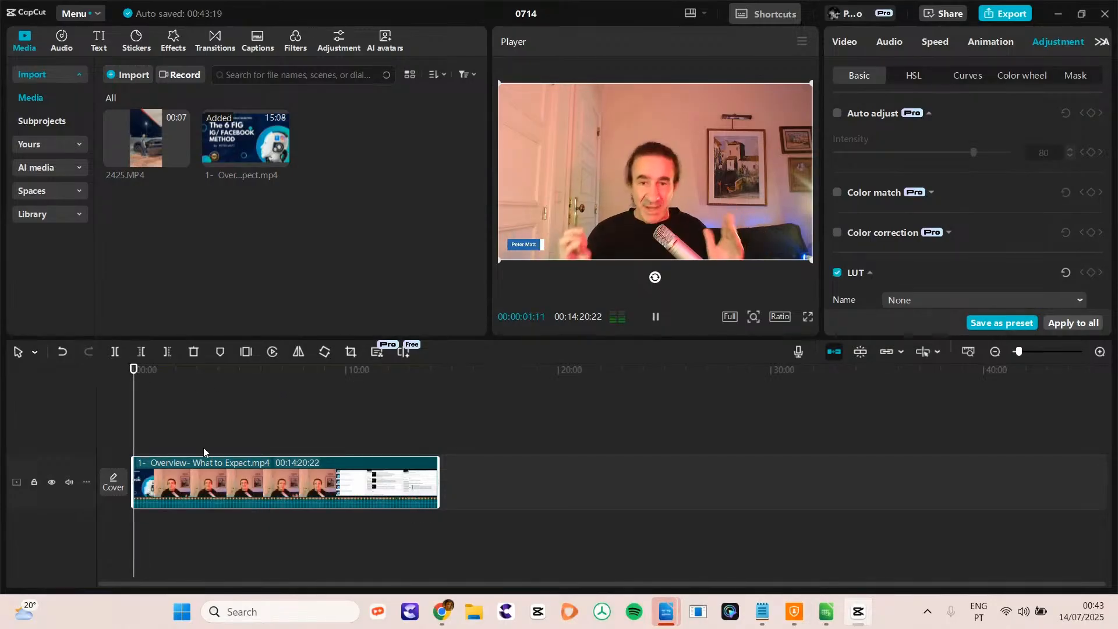
key(space)
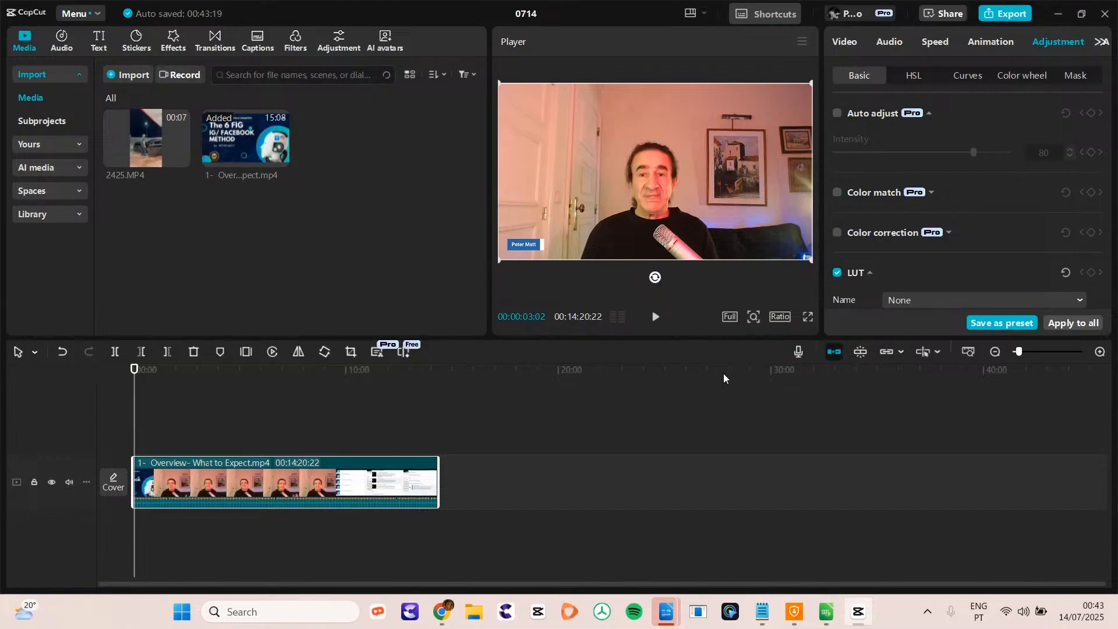
- Remove the part of the Overview video before 00:00:03:02 and close the gap at the timeline start
key(q)
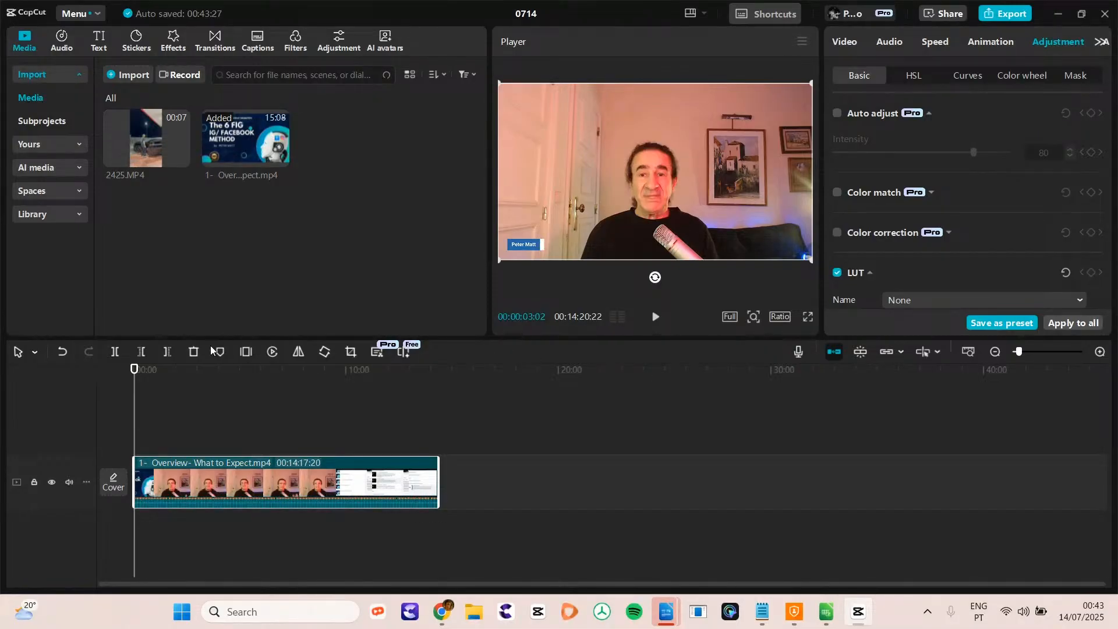
click(141, 352)
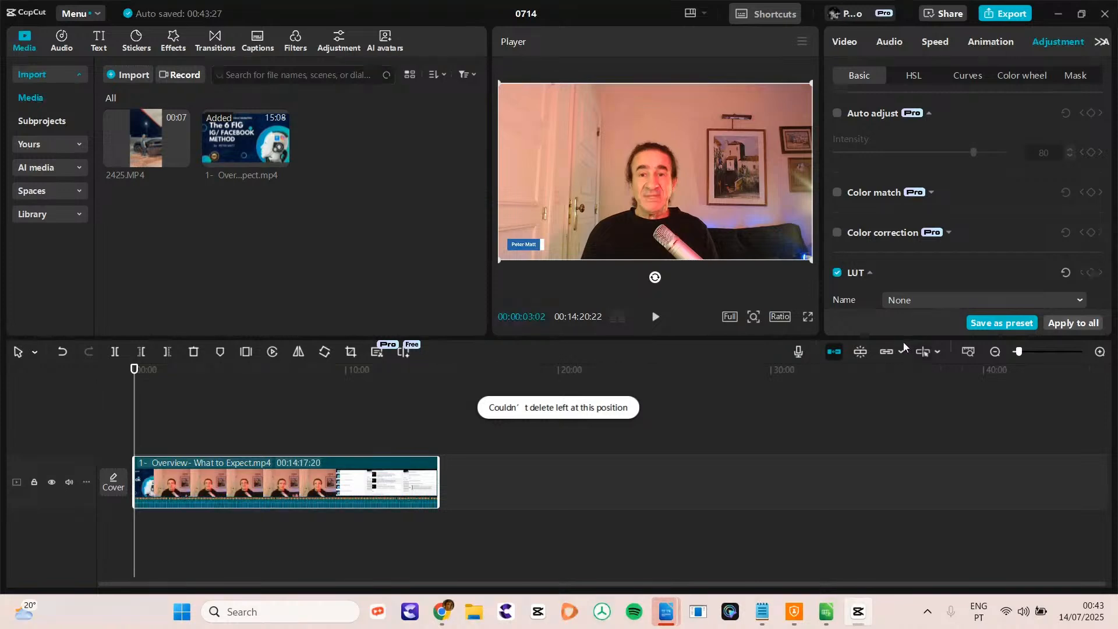
click(1062, 351)
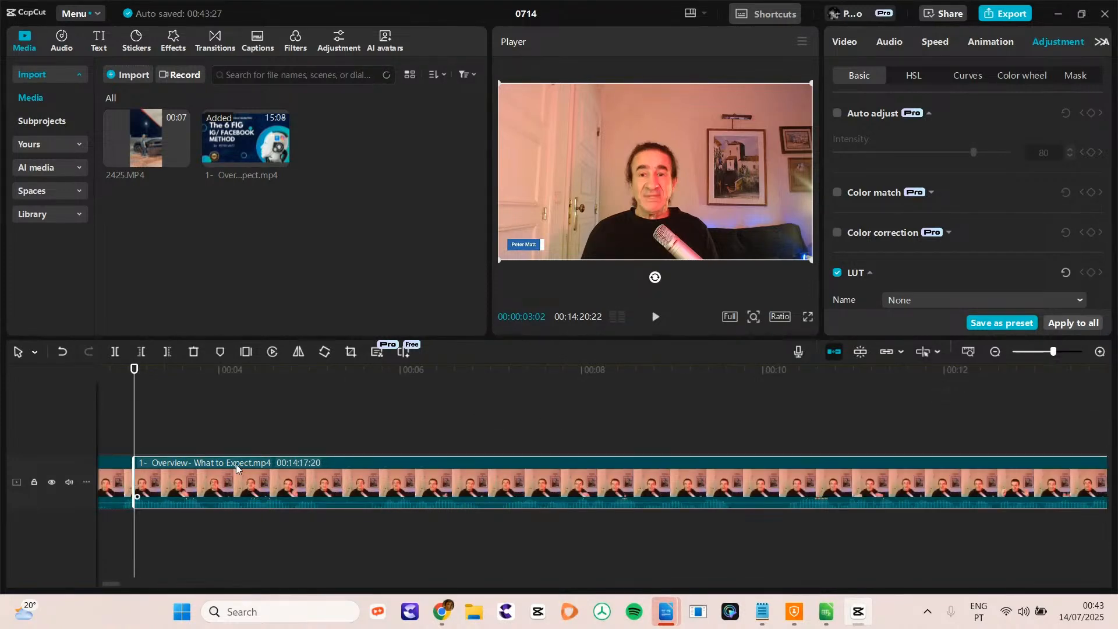
click(109, 481)
key(Delete)
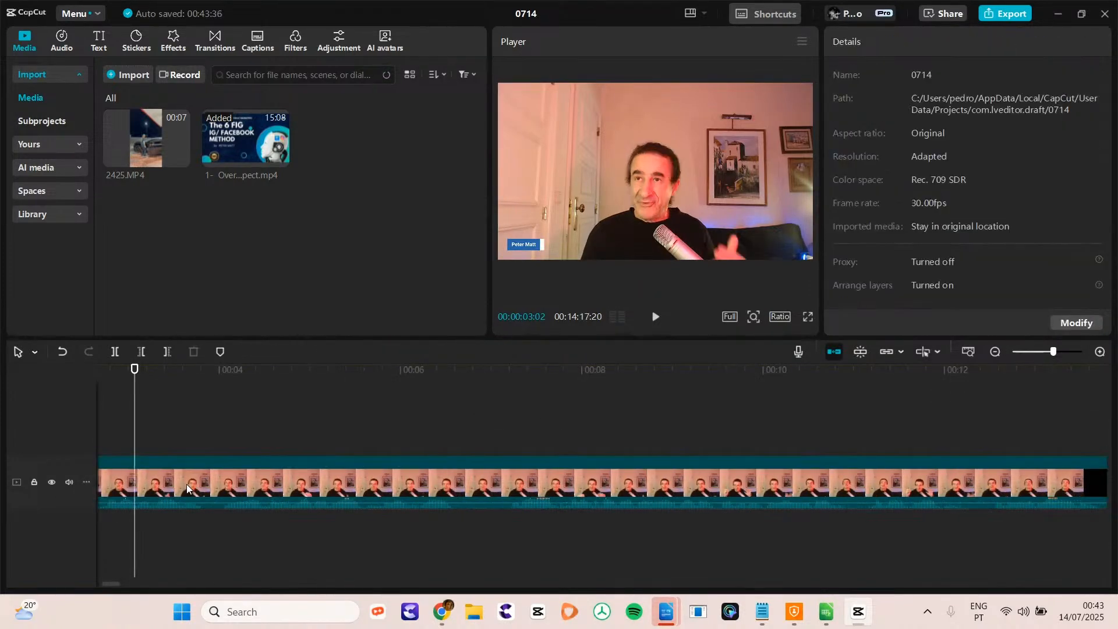
- Play back the opening seconds of the shortened Overview video from the timeline start
click(186, 485)
drag(51, 487, 52, 487)
drag(153, 484, 10, 476)
drag(152, 371, 89, 360)
key(space)
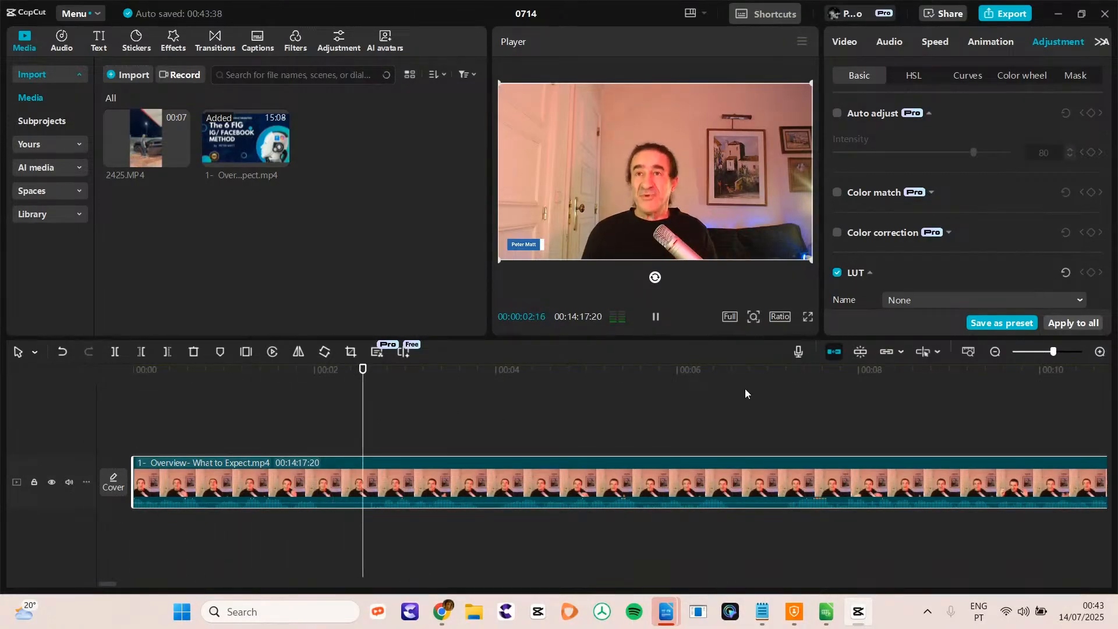
key(space)
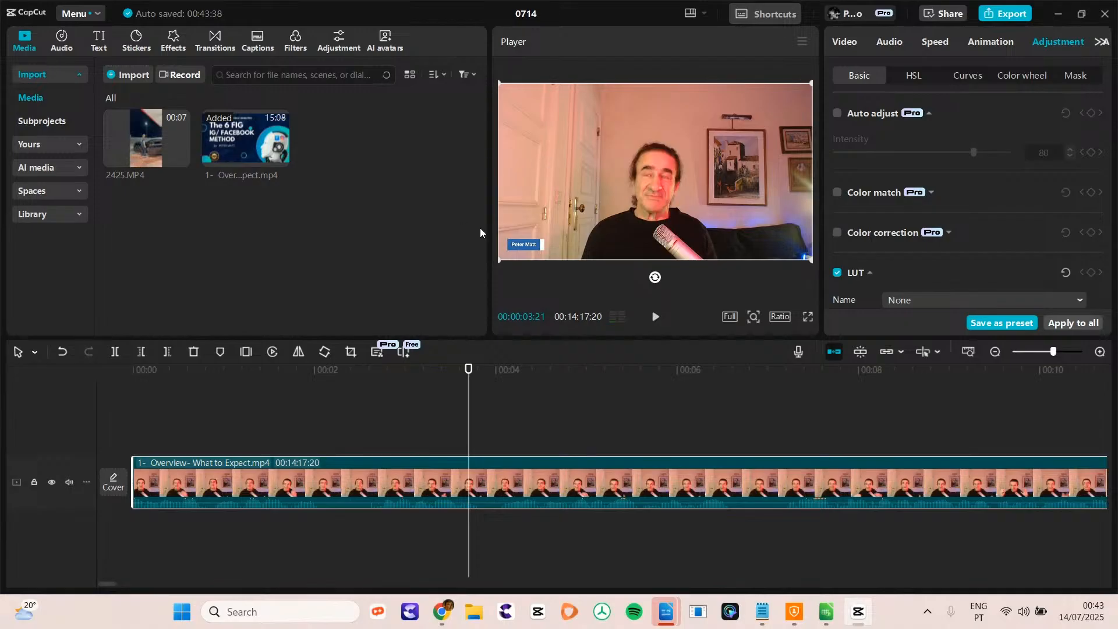
- Cut away everything in the Overview video after about 00:00:30:10, keeping only the opening part
click(1020, 352)
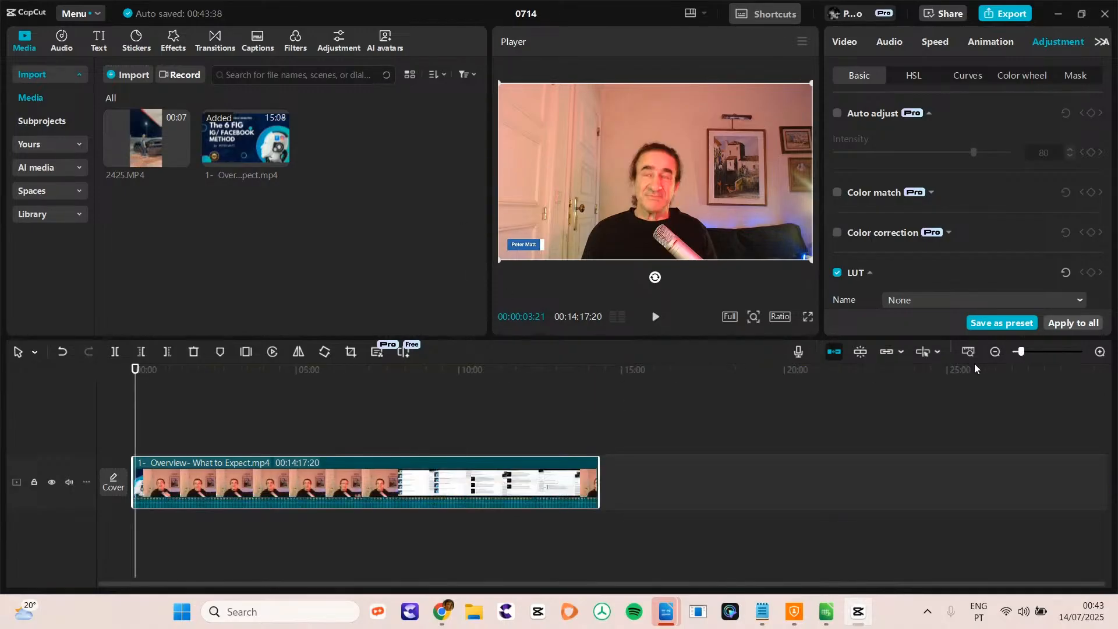
drag(215, 380, 149, 379)
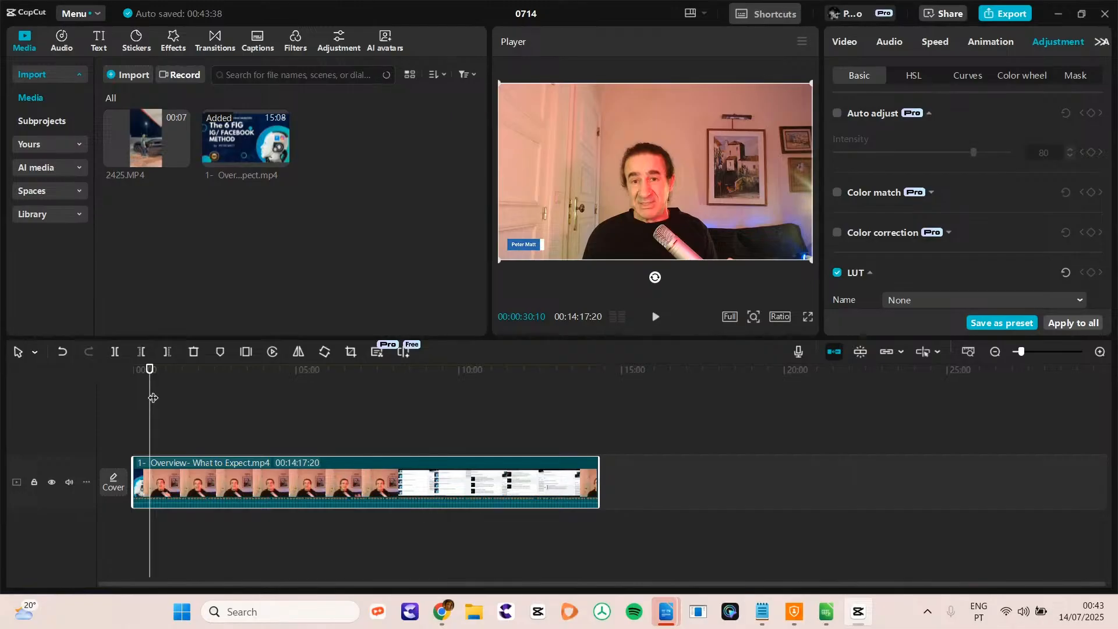
key(w)
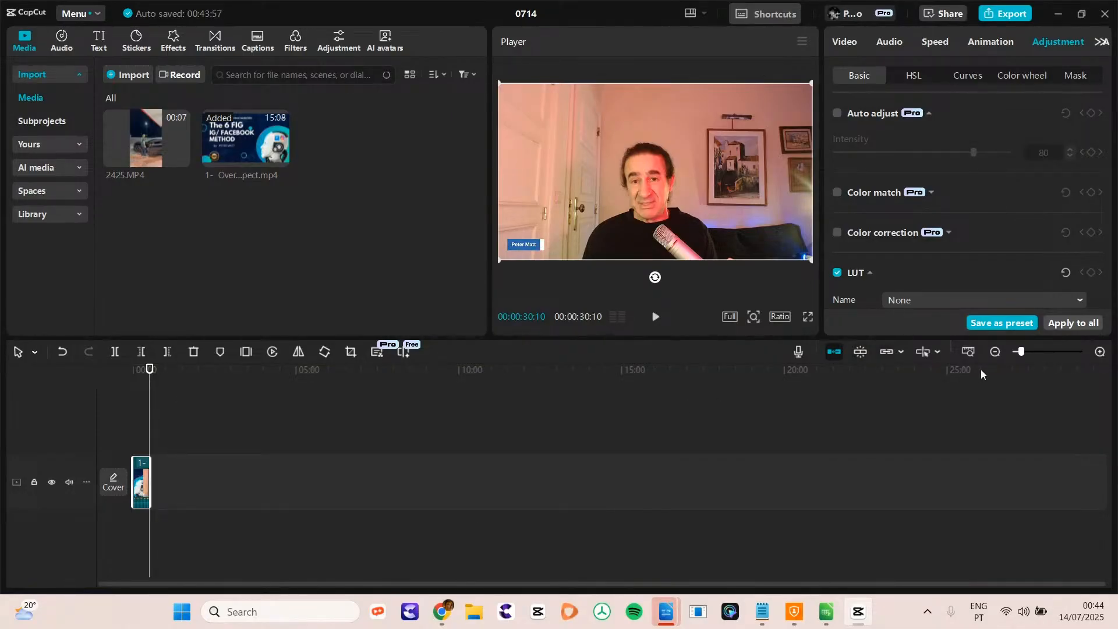
mouse_move(1023, 353)
mouse_down()
mouse_move(1043, 351)
mouse_move(1021, 355)
mouse_up()
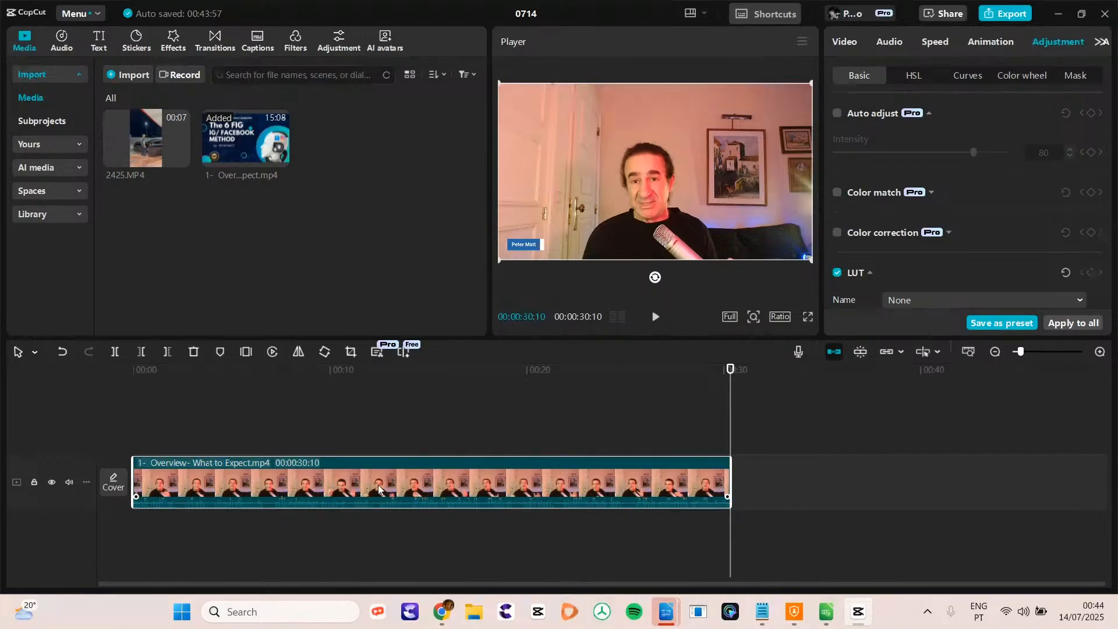
- Test moving the Overview clip away from the timeline start and turn off the main track magnet
drag(444, 484, 725, 489)
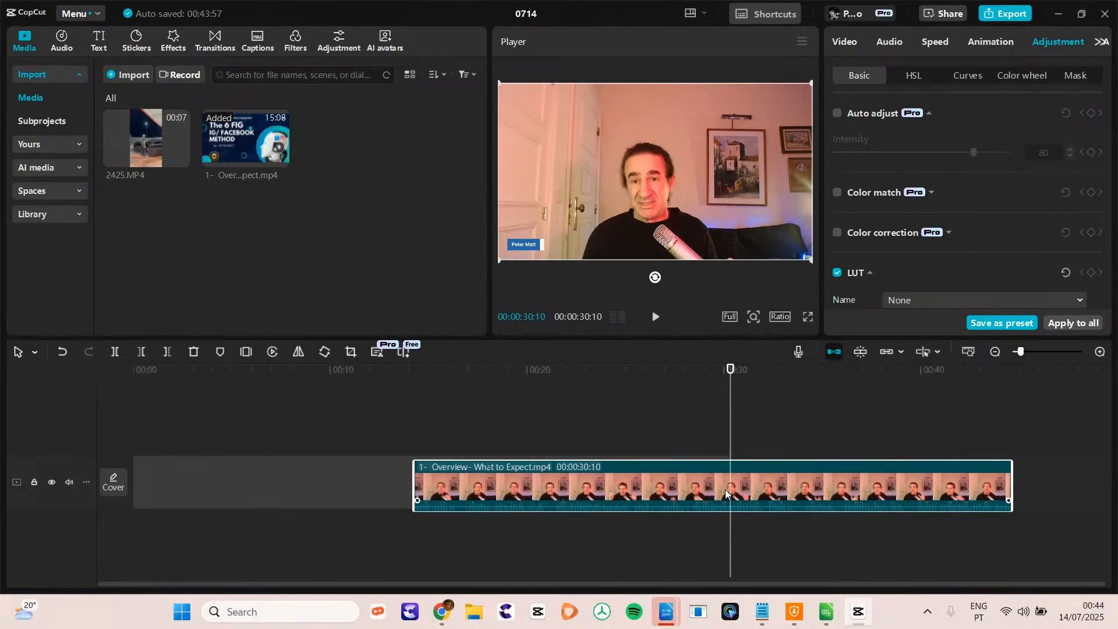
drag(725, 489, 725, 489)
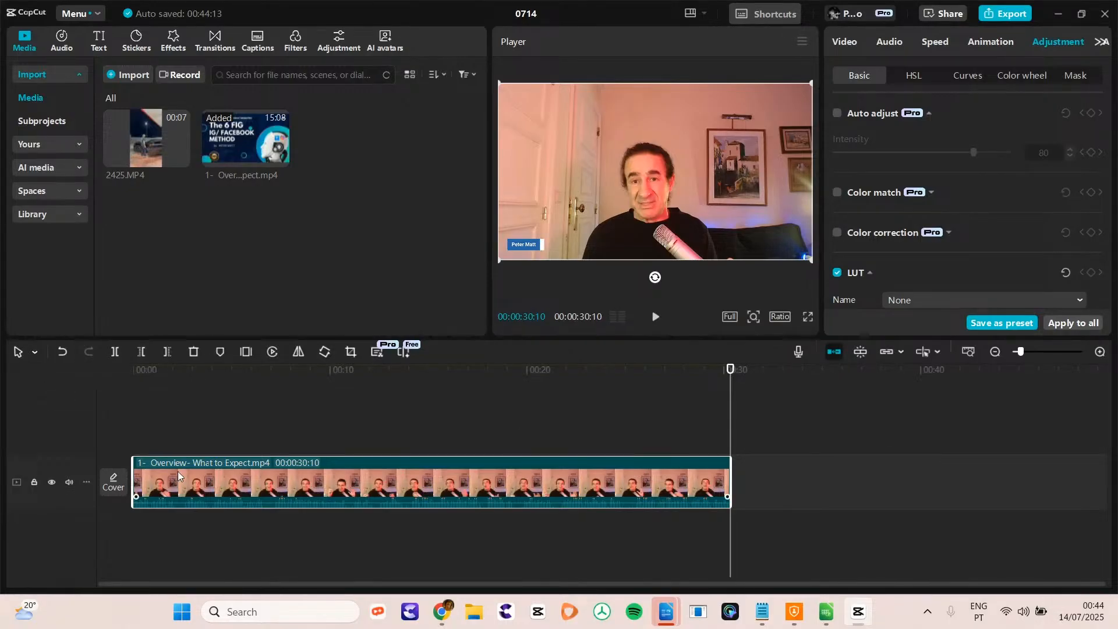
click(835, 352)
drag(351, 495, 272, 491)
- Generate automatic captions for the Overview clip with English as the spoken language and filler word identification enabled
click(213, 42)
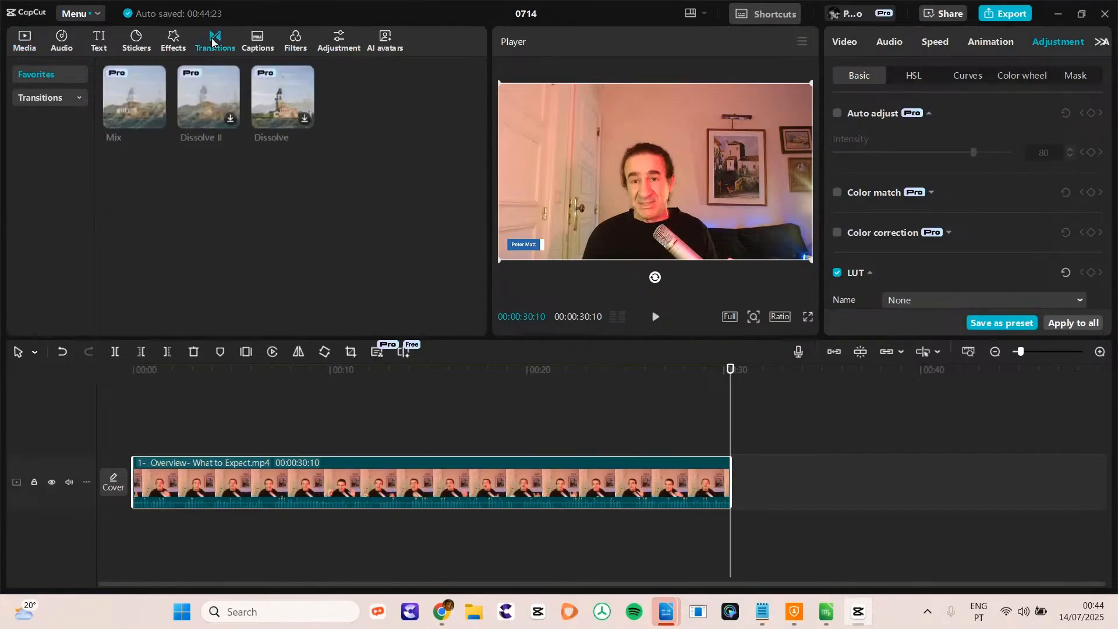
click(256, 38)
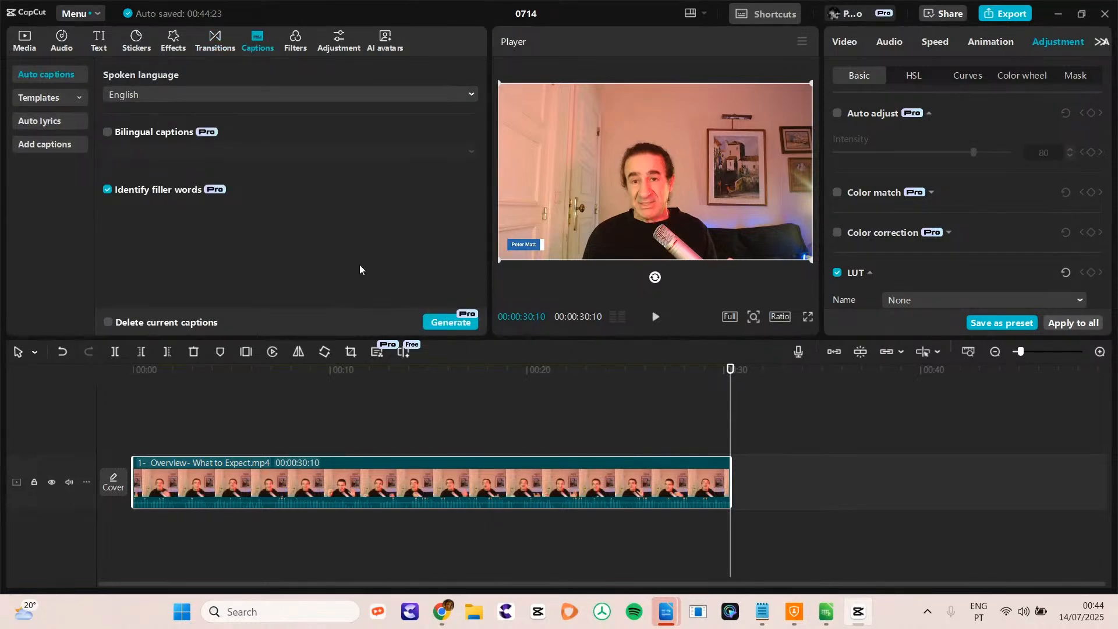
click(204, 96)
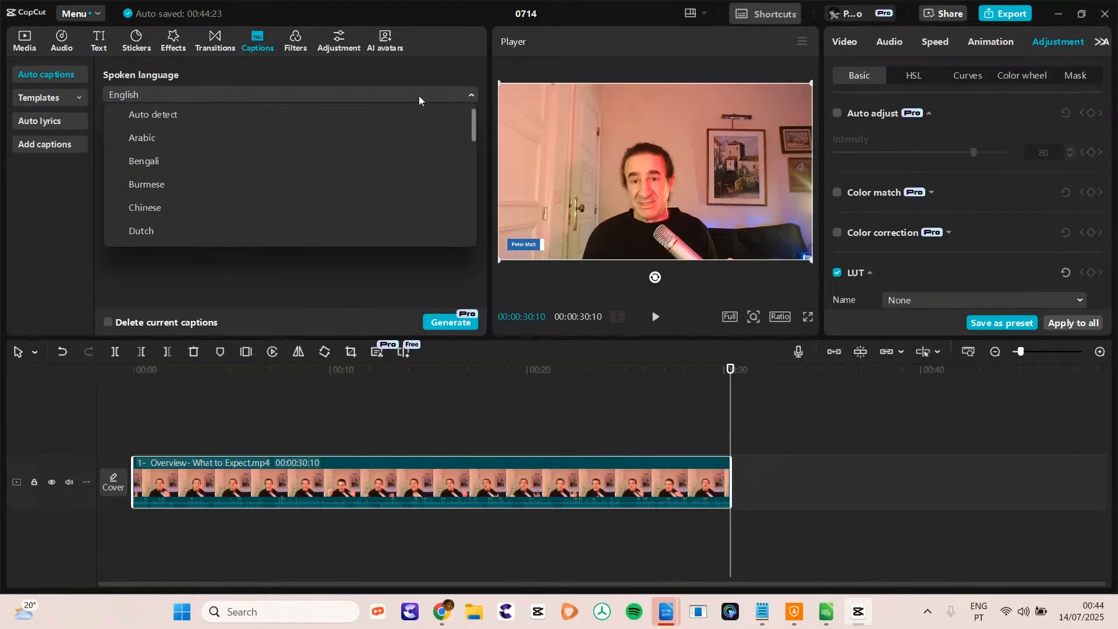
click(487, 119)
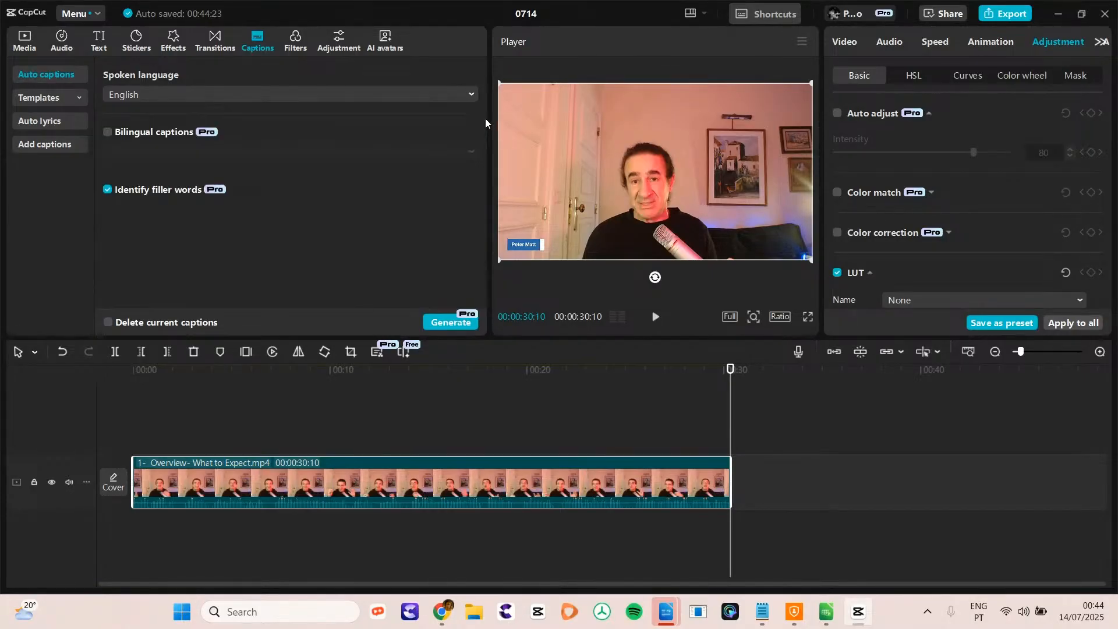
click(455, 323)
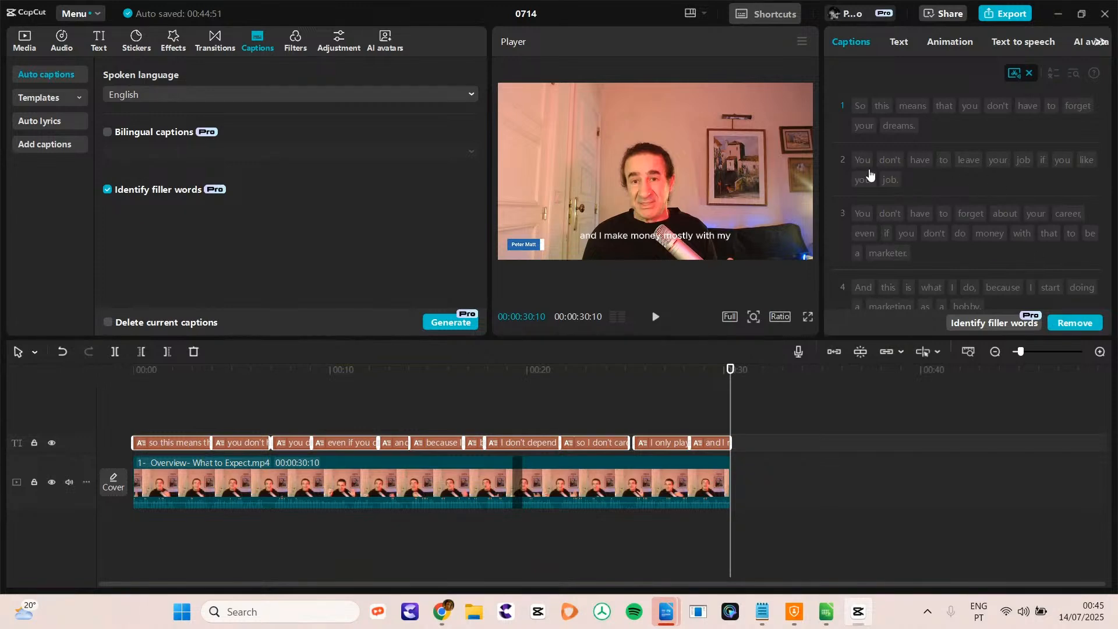
- Review the caption transcript and remove the marked 0.48s pause from the clip
scroll(1034, 226, down, 5)
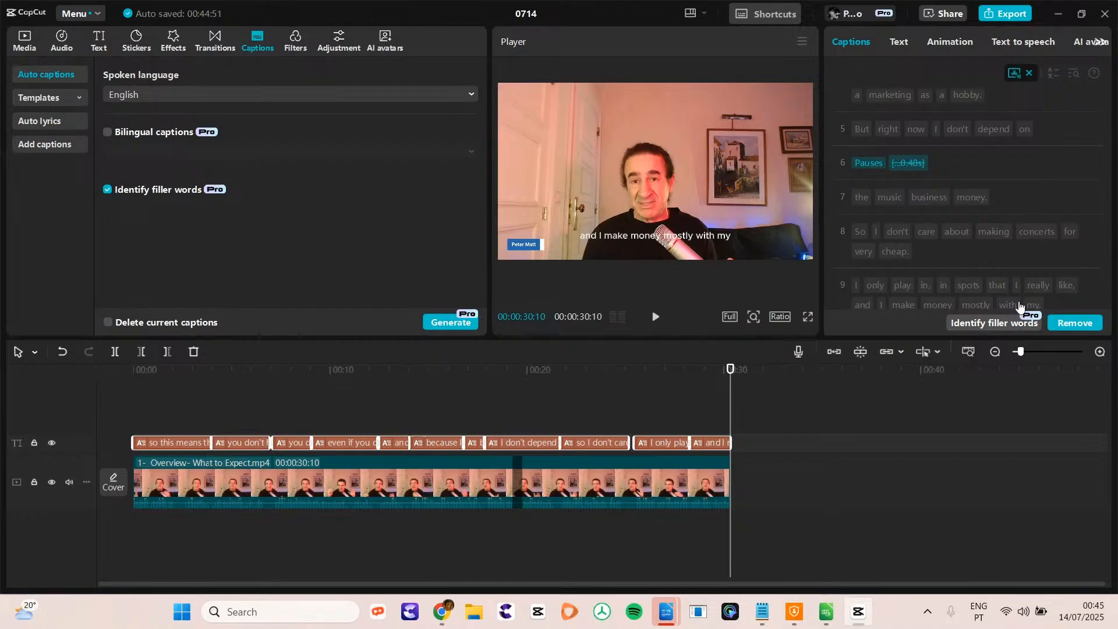
scroll(1106, 256, down, 1)
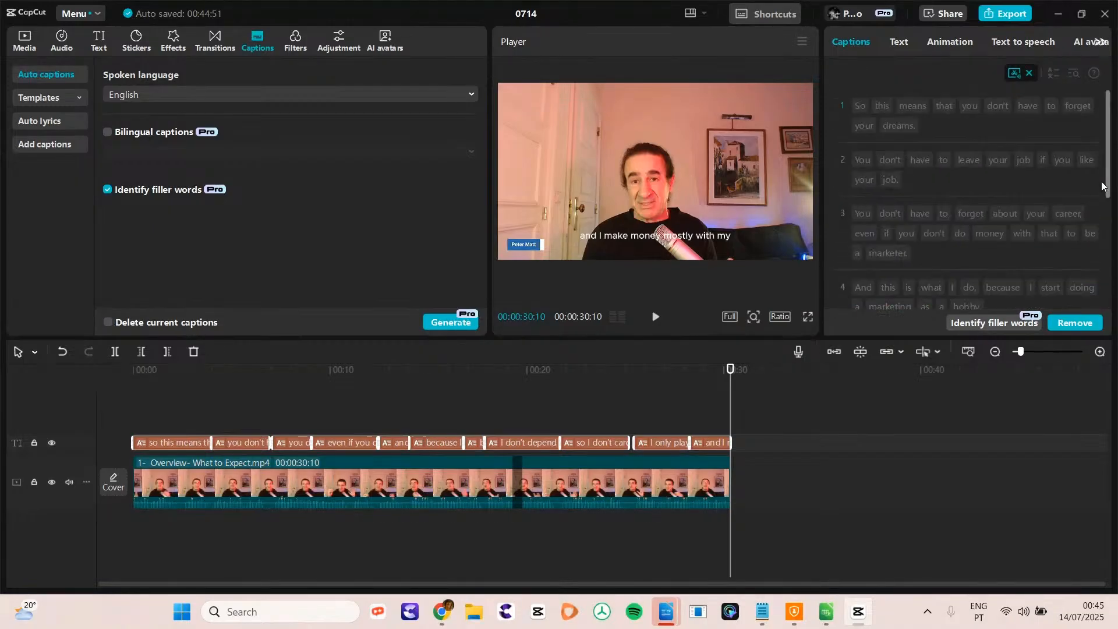
click(1067, 324)
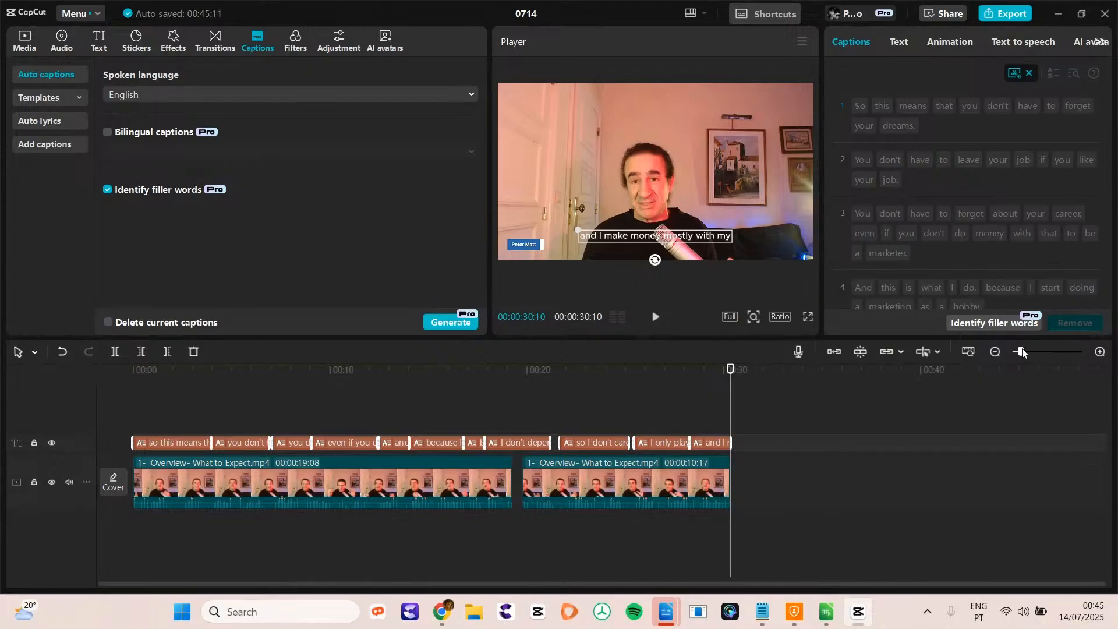
- From the timeline start, move all captions up in the preview so they sit above the name banner, and deselect them
click(487, 387)
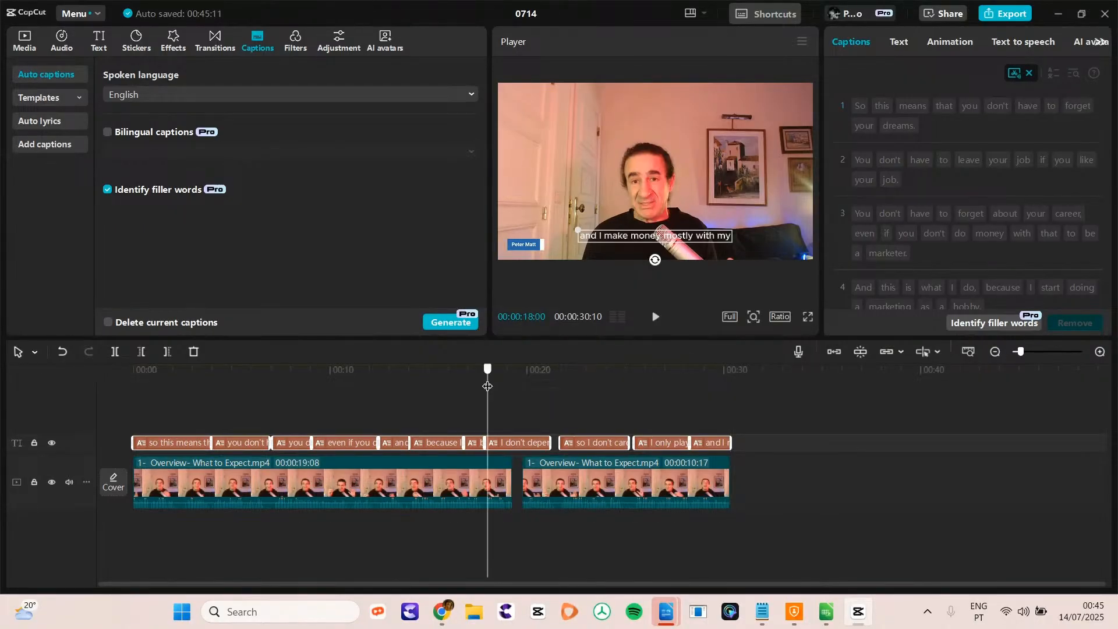
drag(488, 386, 135, 408)
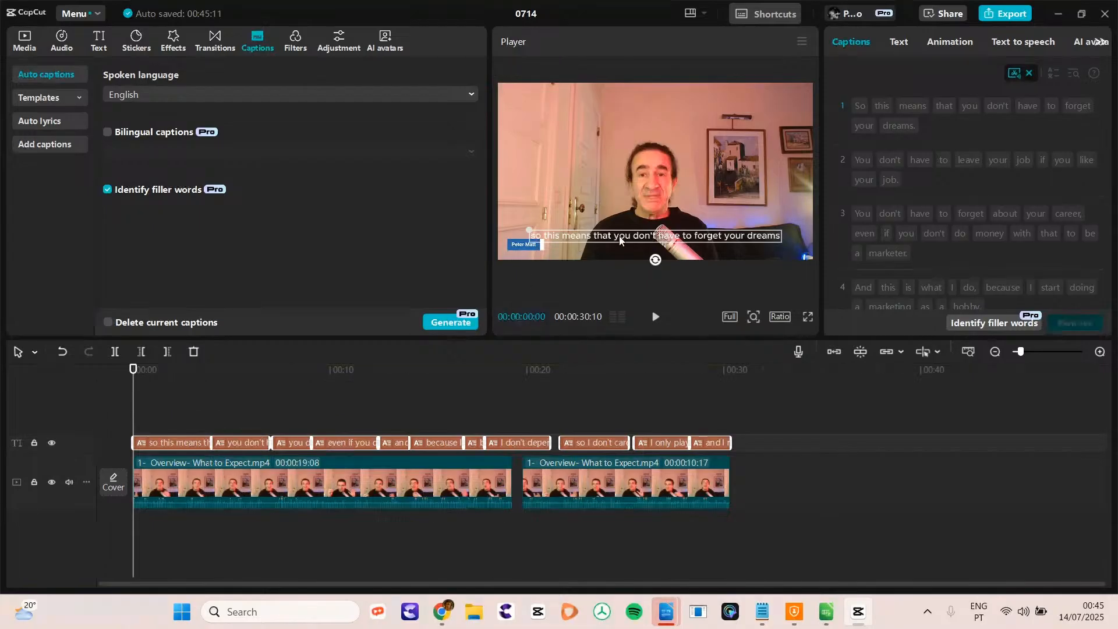
drag(620, 240, 614, 215)
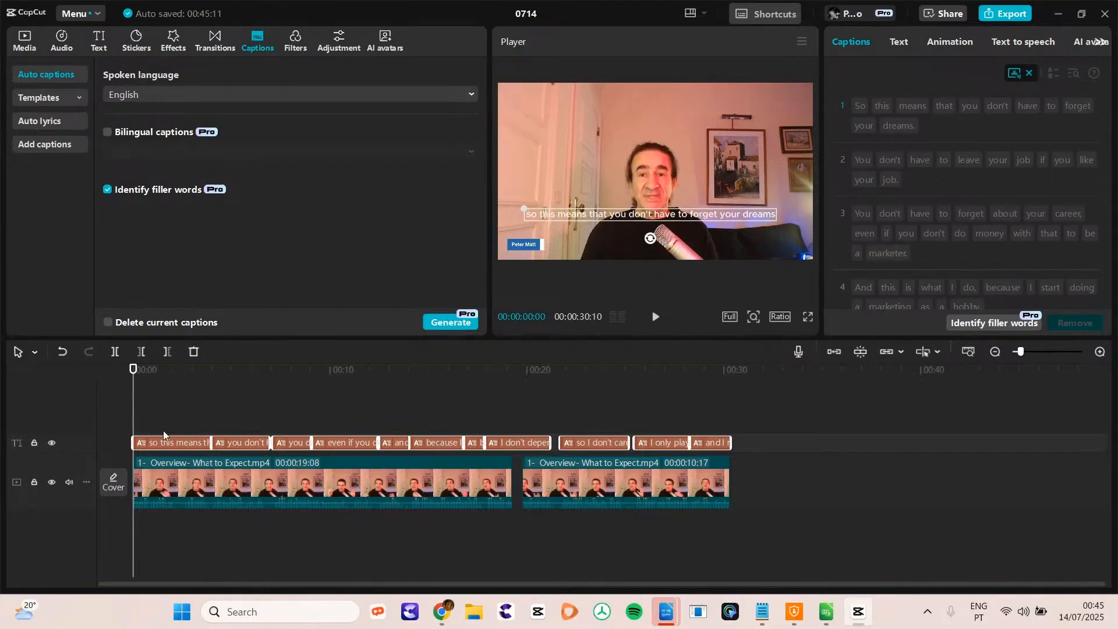
click(166, 405)
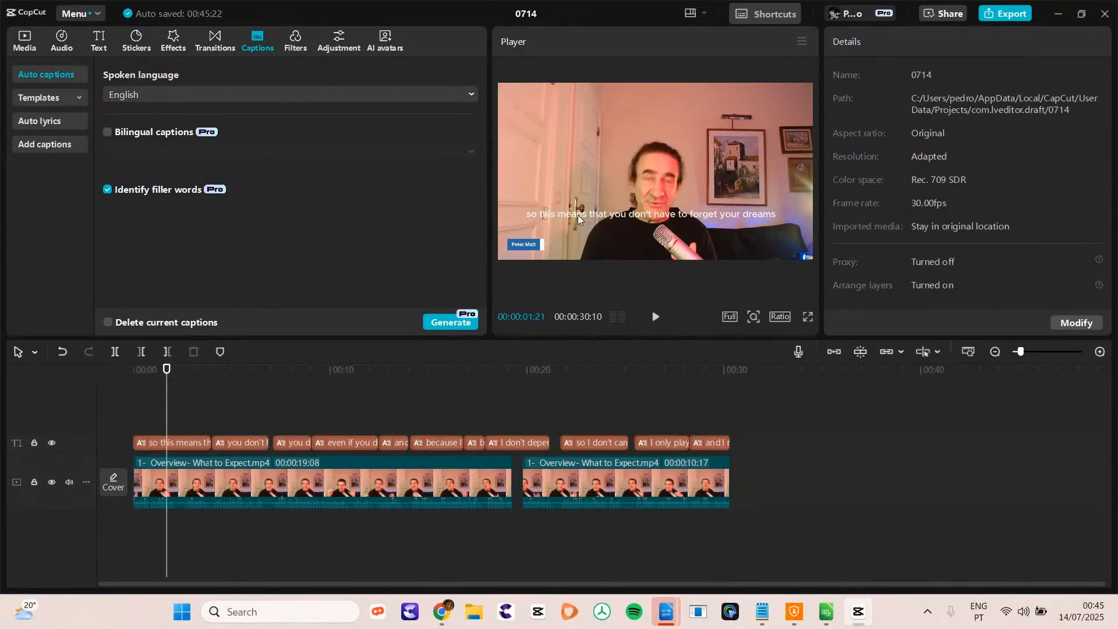
- Split each of the first four captions in two, after the words "that you", "to leave", "to forget" and "do money"
click(166, 441)
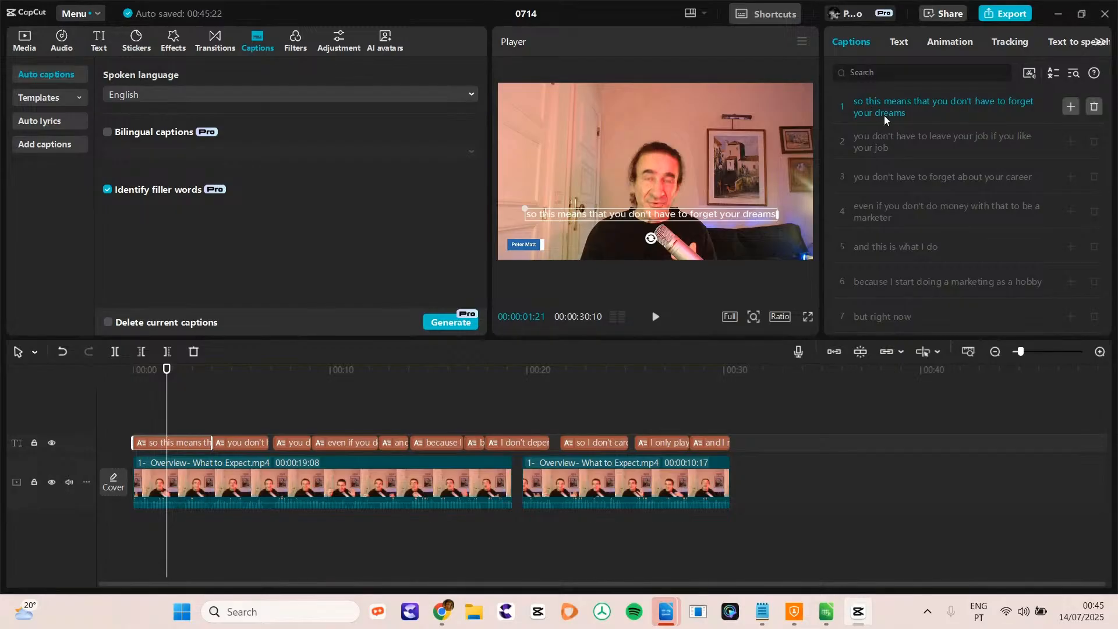
click(949, 102)
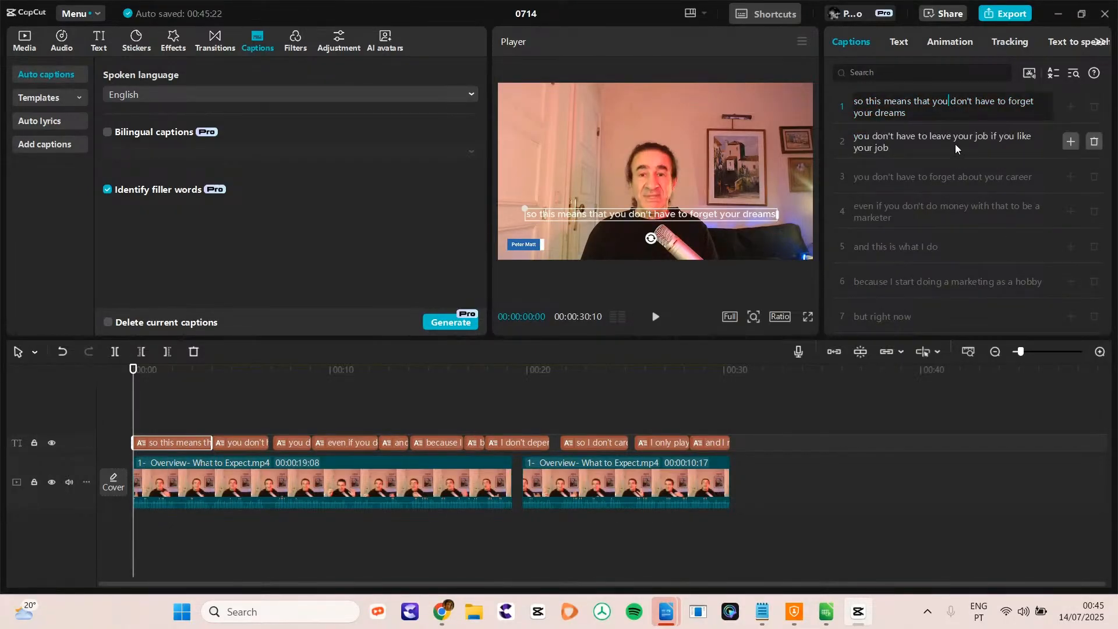
key(Return)
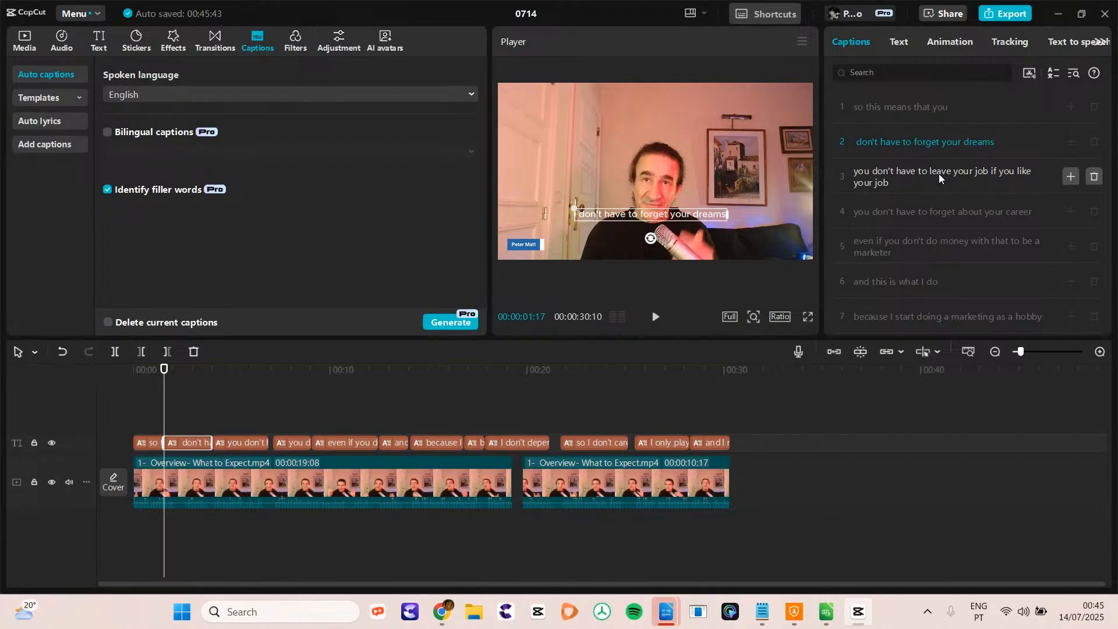
click(954, 174)
key(Return)
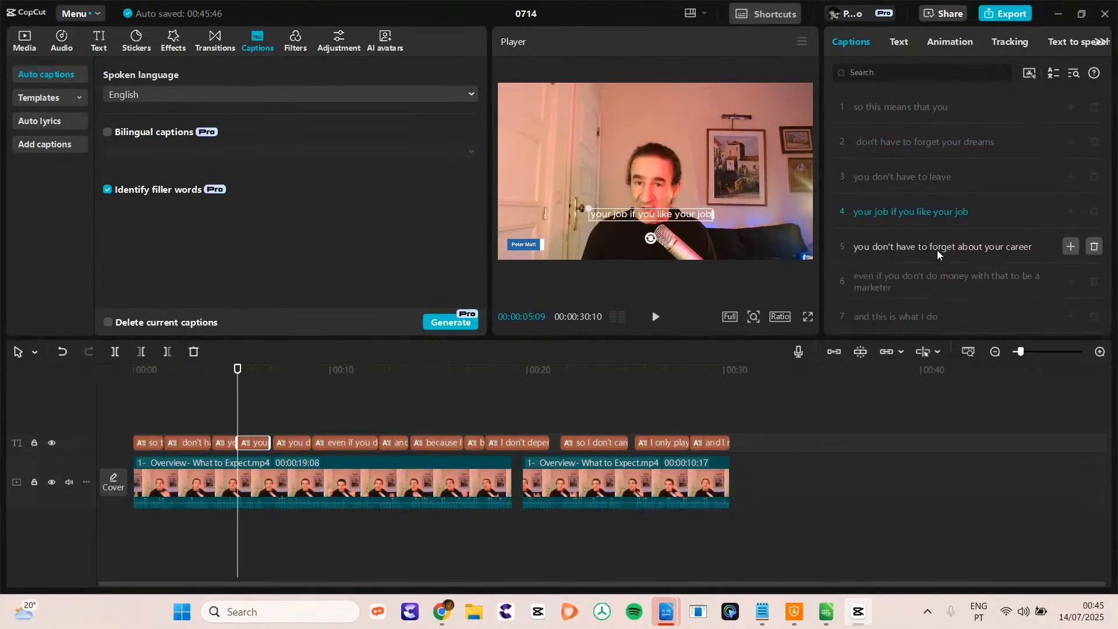
click(956, 249)
key(Return)
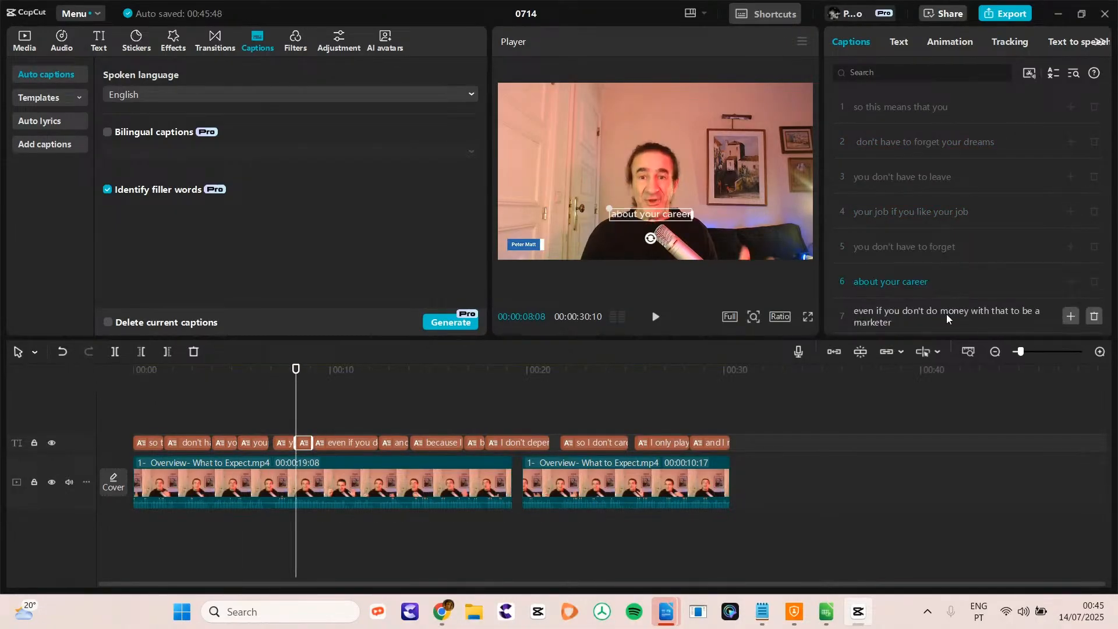
click(969, 314)
key(Return)
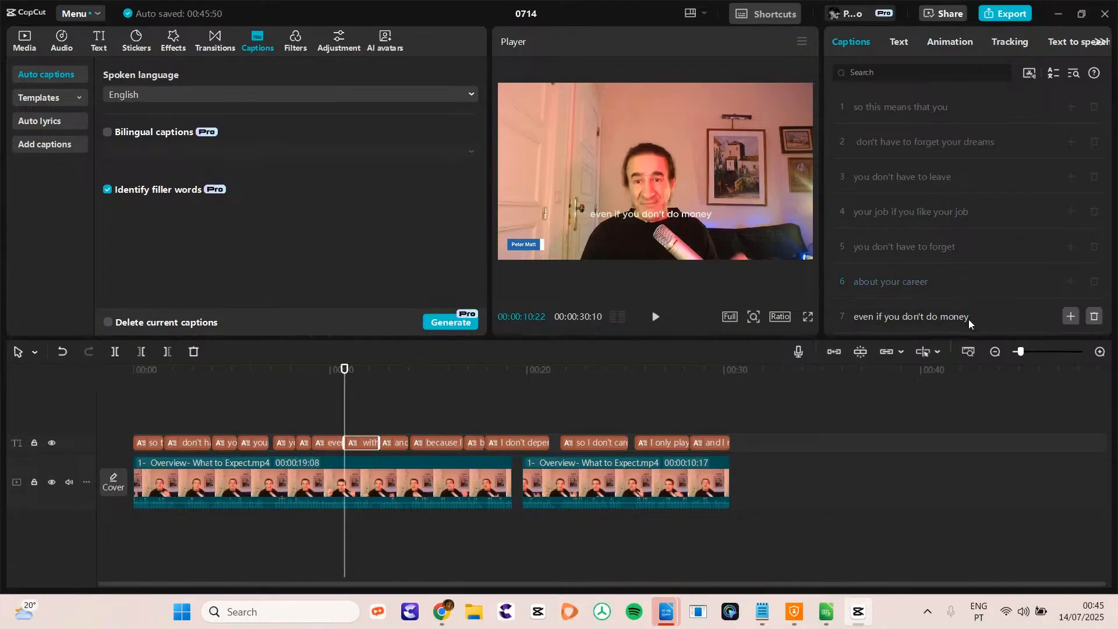
- Split the captions about the marketing hobby, music business money and cheap concerts after "doing a", "depend on the" and "about making"
scroll(983, 239, down, 4)
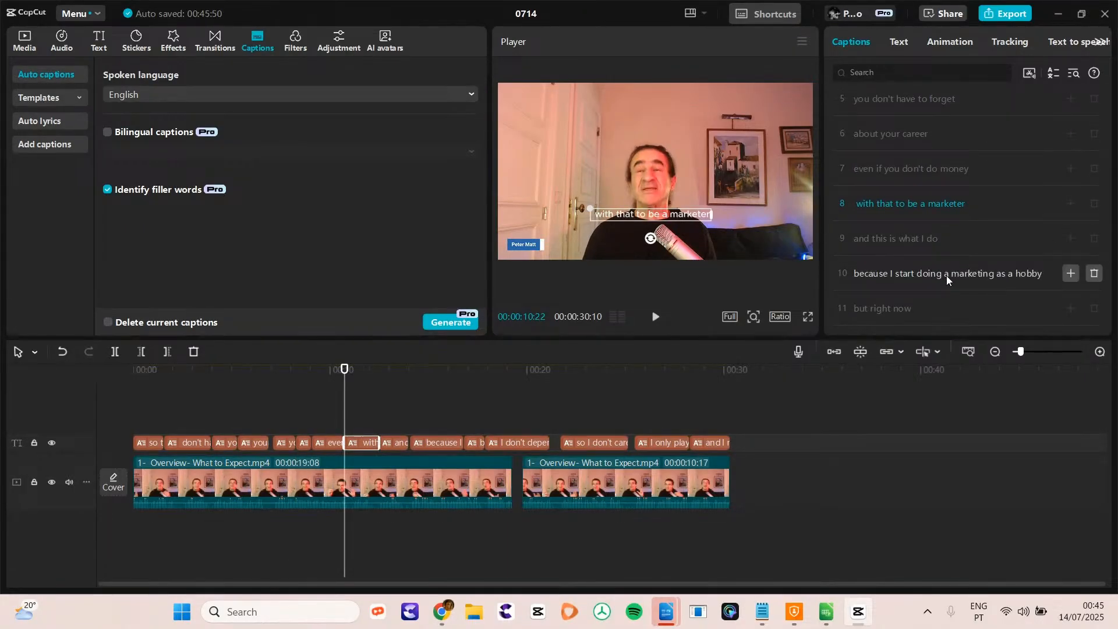
click(950, 275)
key(Return)
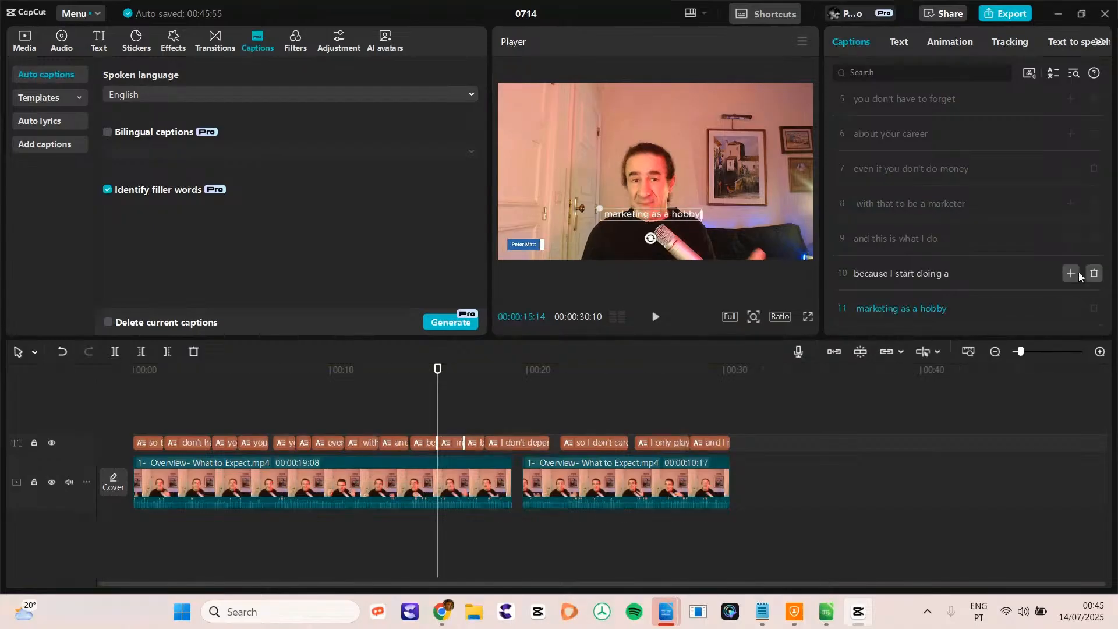
scroll(959, 229, down, 4)
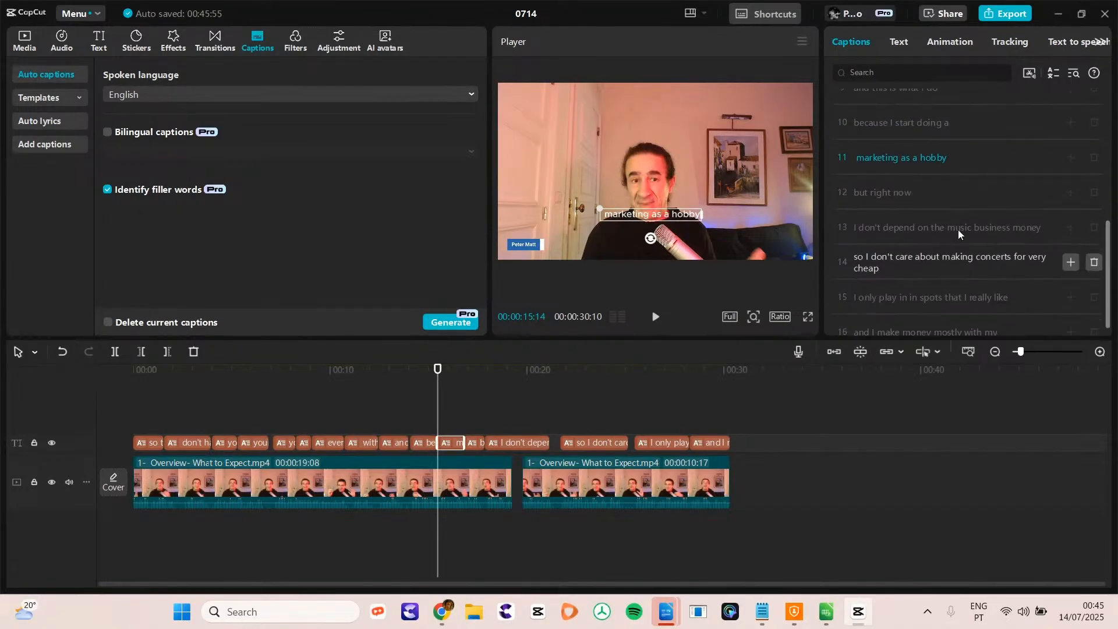
click(945, 233)
key(Return)
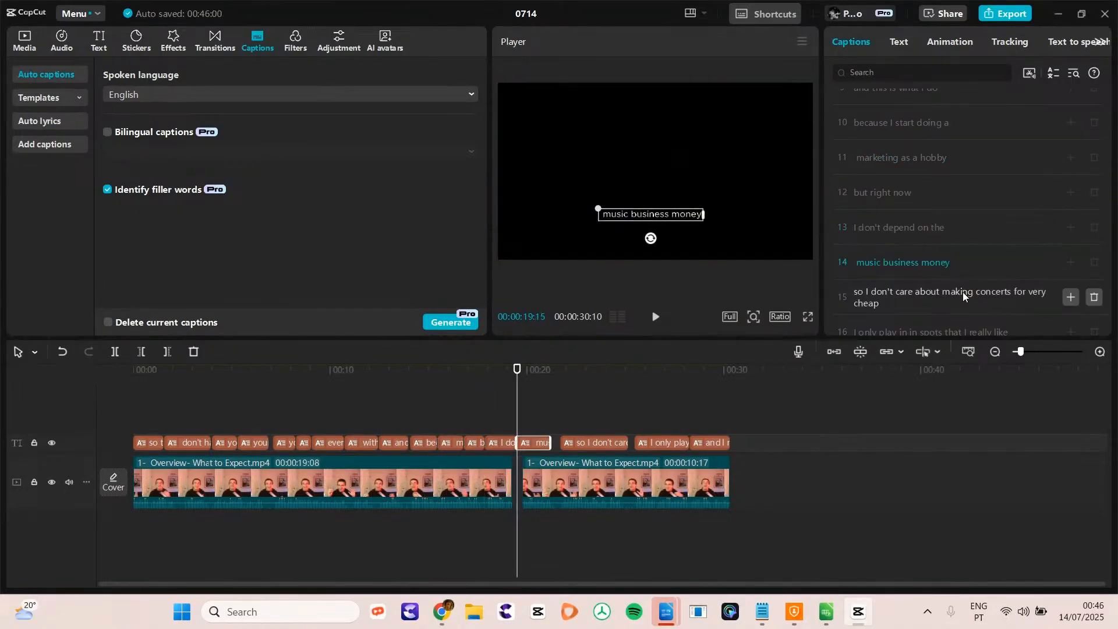
click(974, 291)
key(Return)
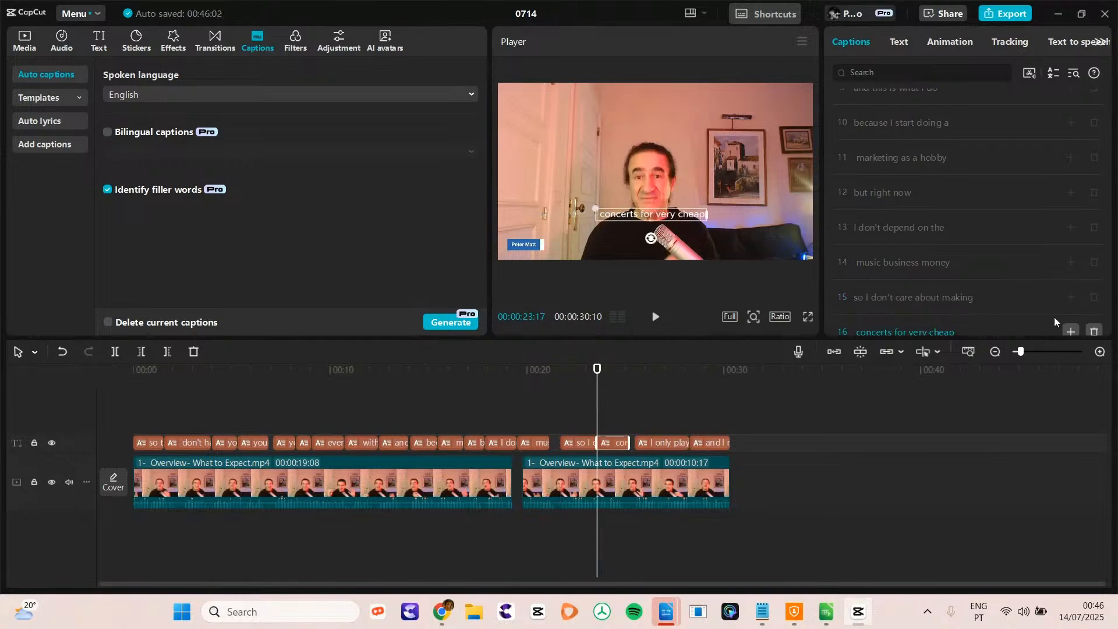
- Split the caption about playing only in spots the speaker likes in two, after "I only play in in spots"
scroll(965, 268, down, 2)
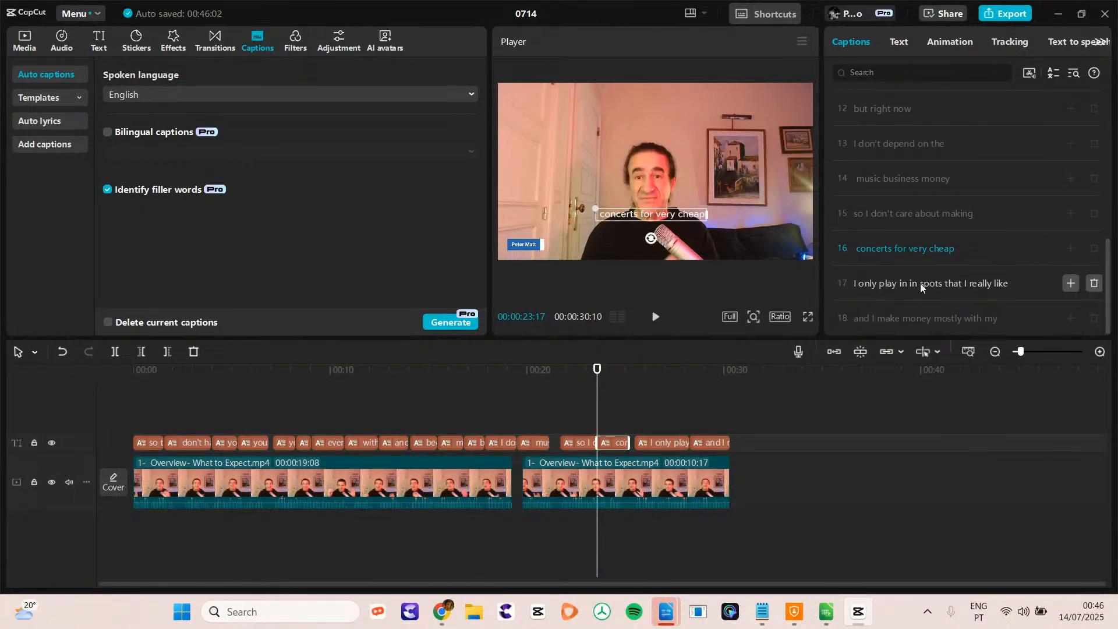
click(945, 283)
key(Return)
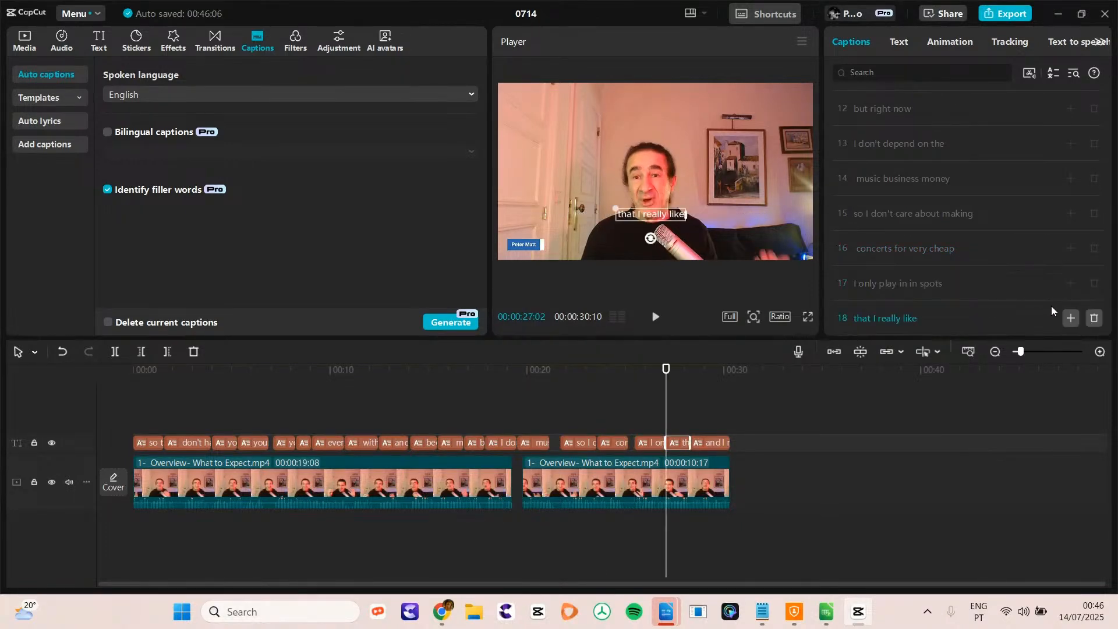
scroll(1108, 271, down, 1)
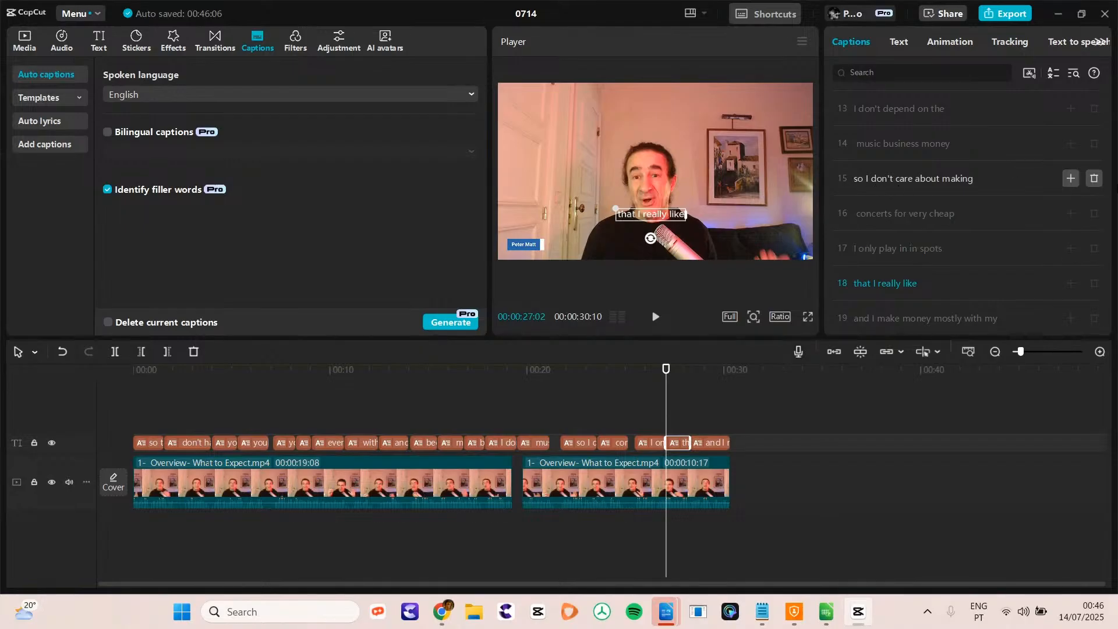
drag(1112, 260, 1111, 106)
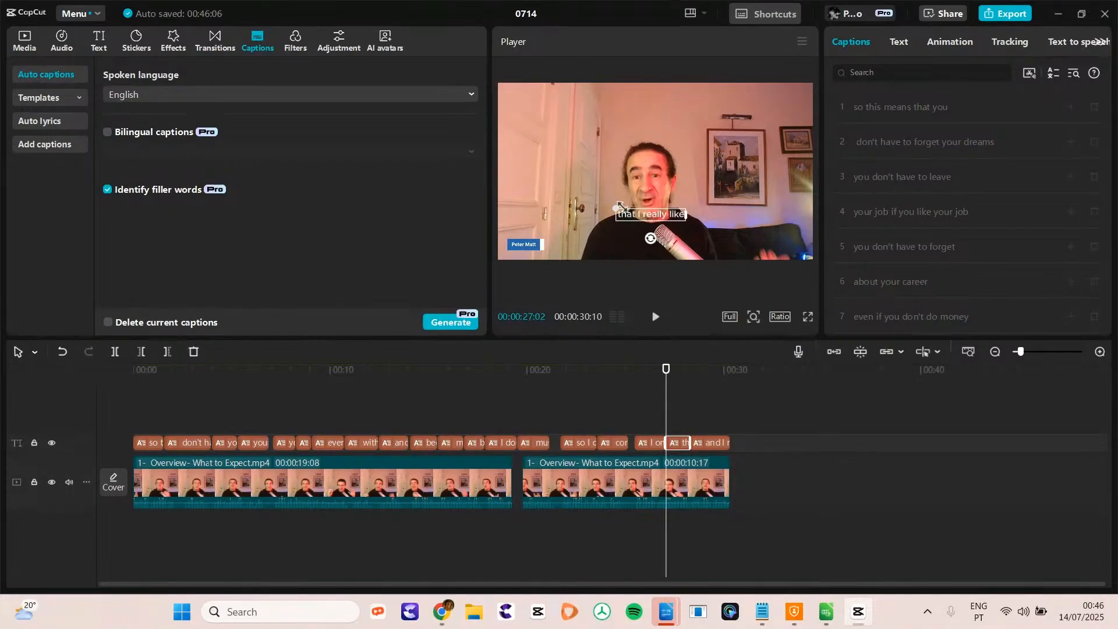
- Enlarge the captions, centre them lower in the preview, and apply the yellow-and-white "TURN YOUR" flame template to all of them
drag(616, 208, 658, 228)
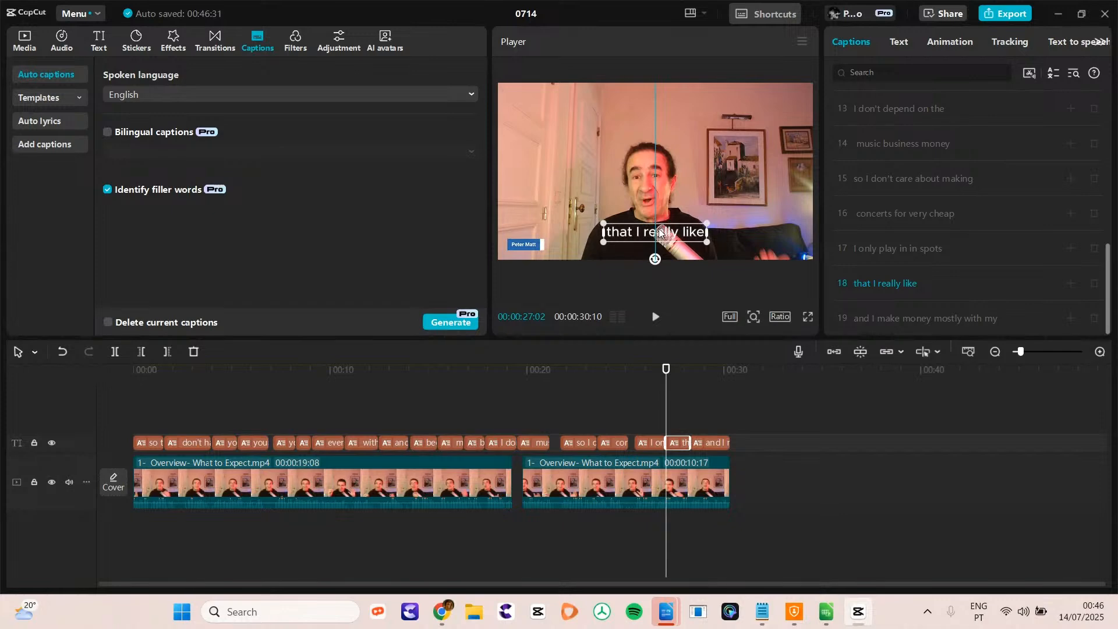
drag(781, 438, 128, 435)
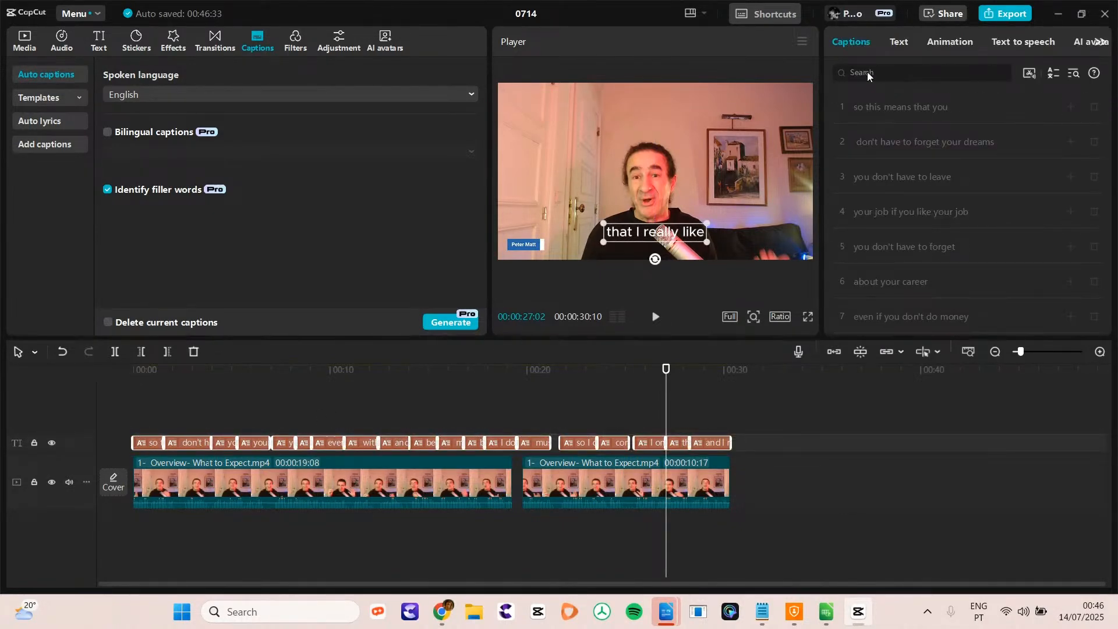
click(900, 42)
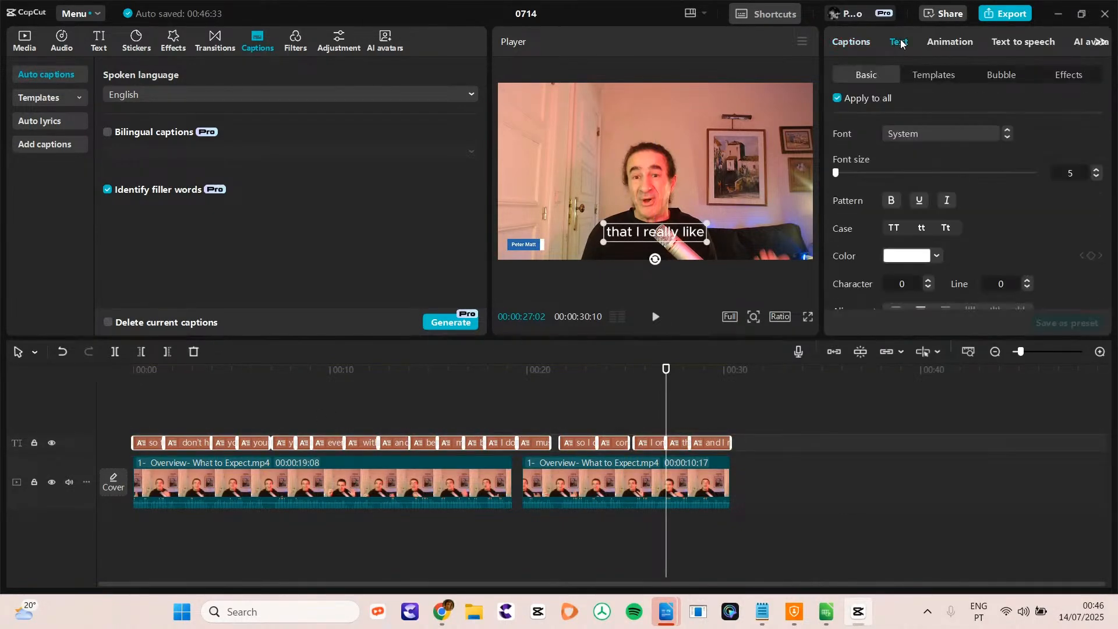
click(943, 75)
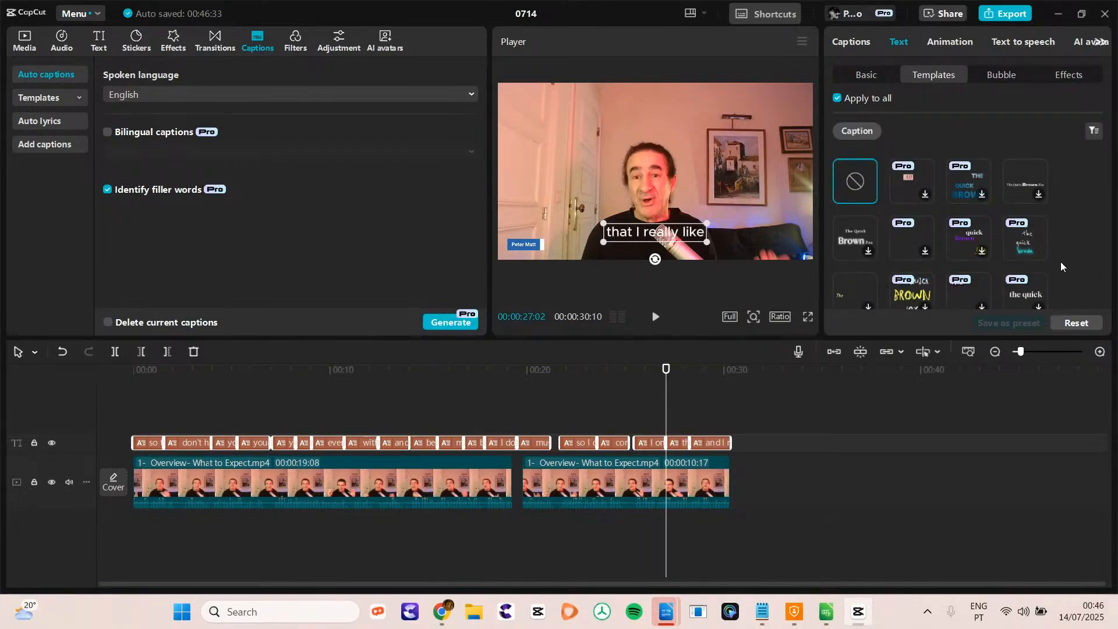
drag(1114, 155, 1117, 215)
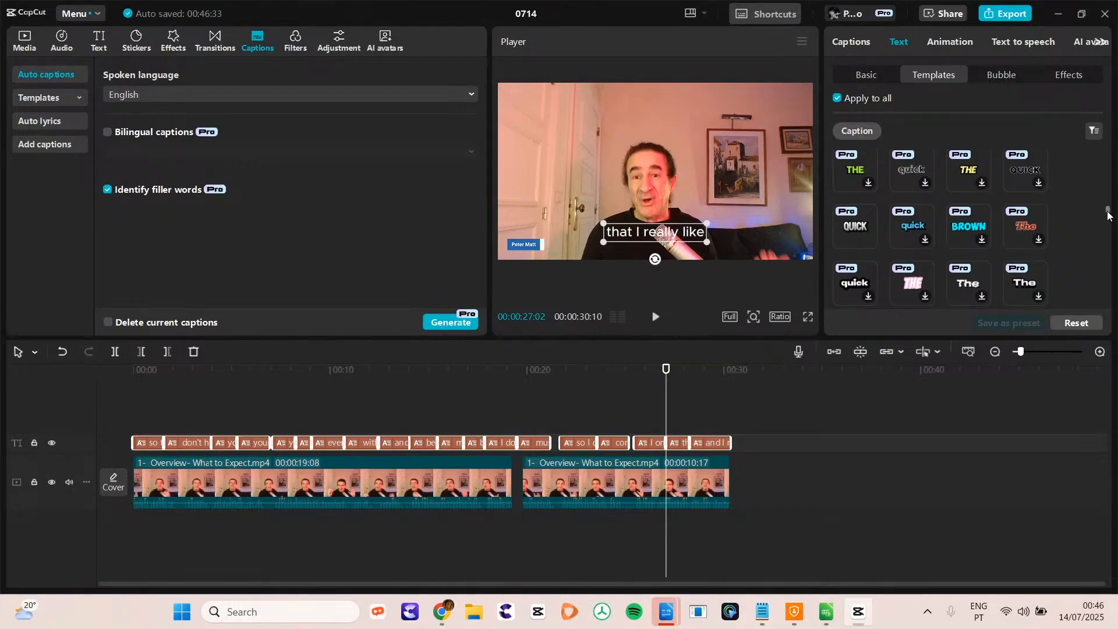
drag(1108, 215, 1113, 241)
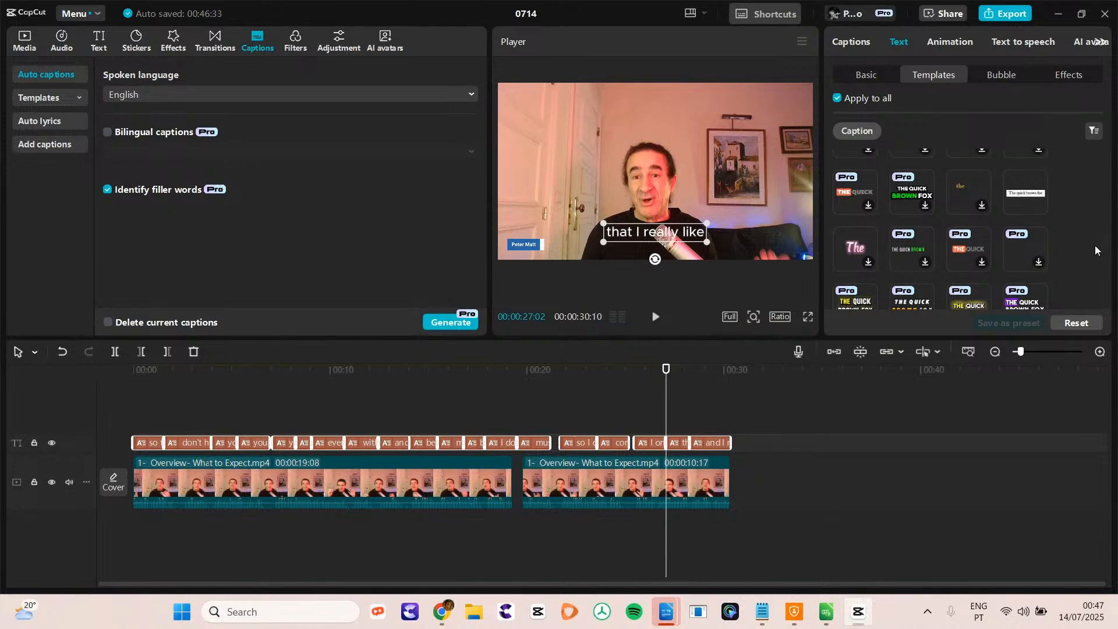
drag(1109, 240, 1107, 252)
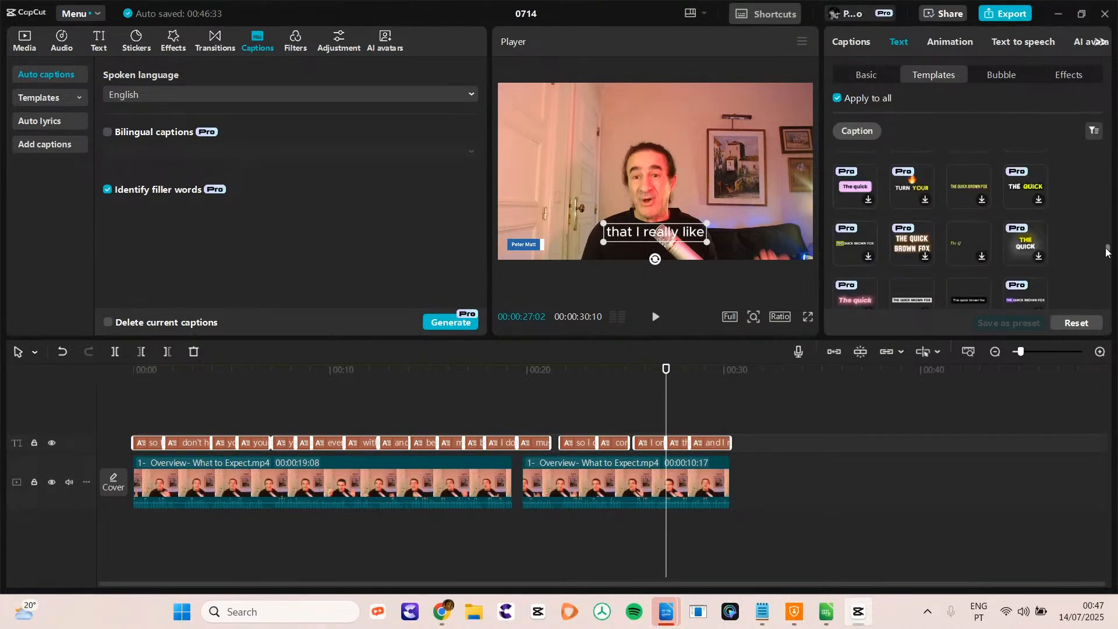
click(901, 190)
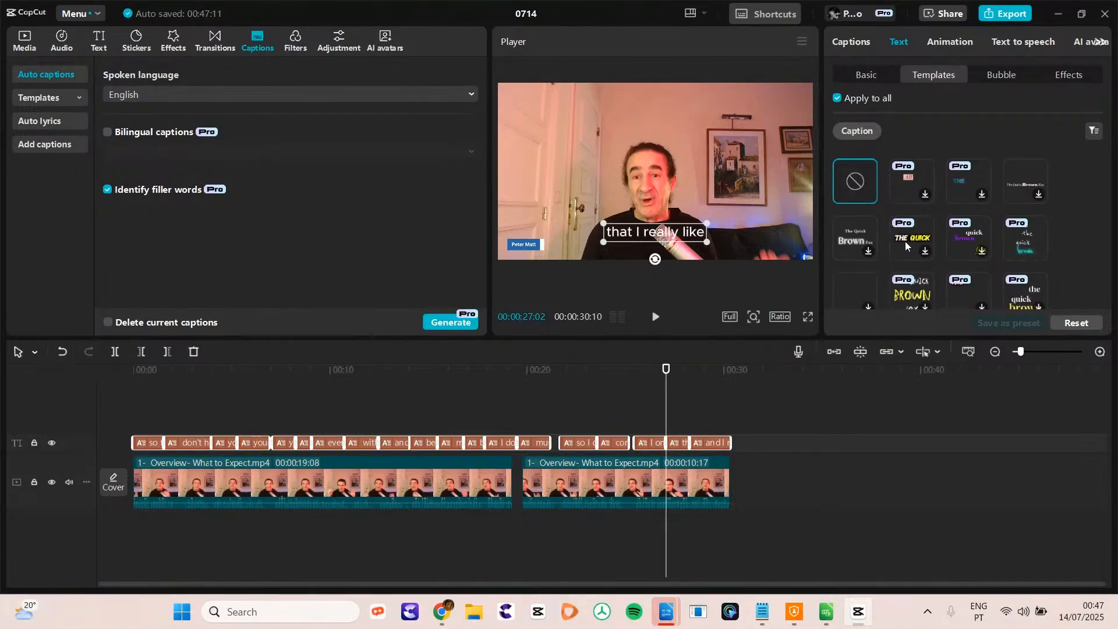
drag(1108, 163, 1105, 263)
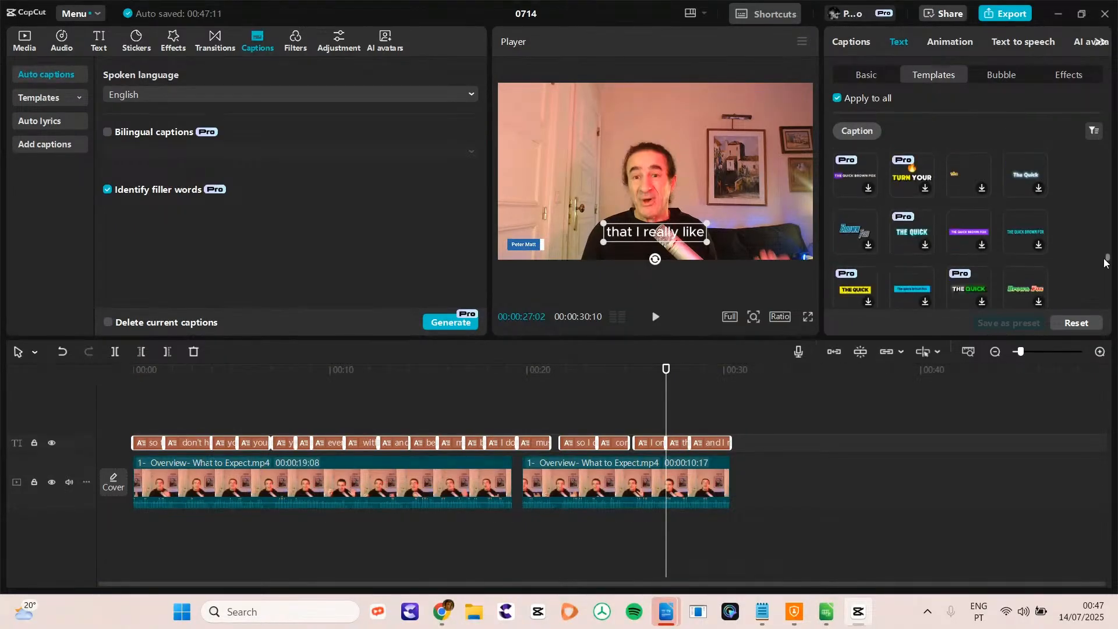
click(898, 179)
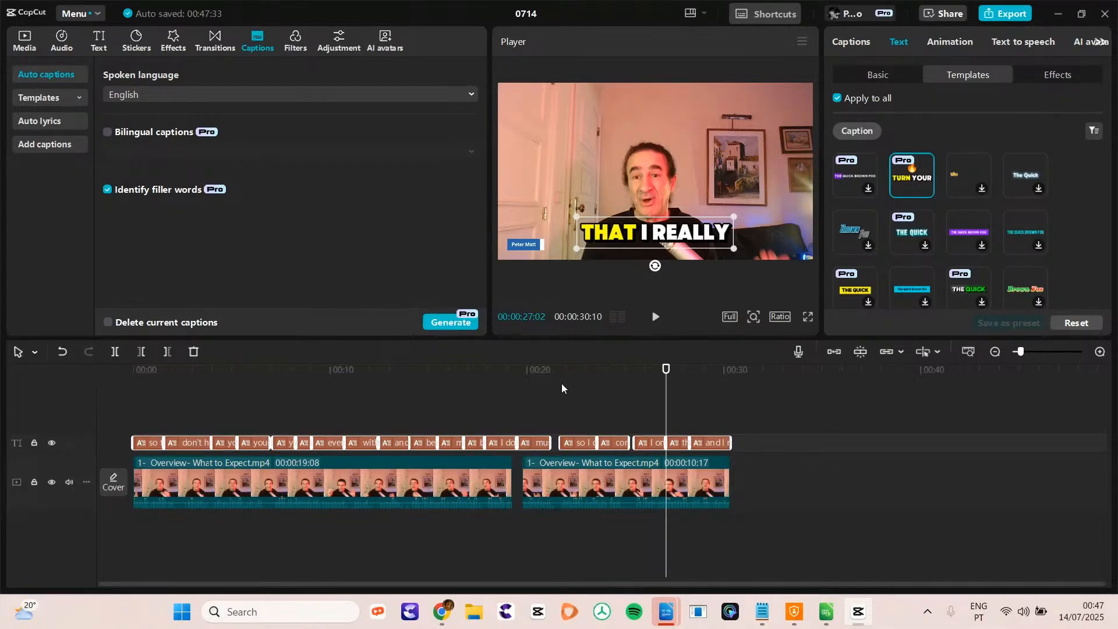
drag(436, 377, 569, 377)
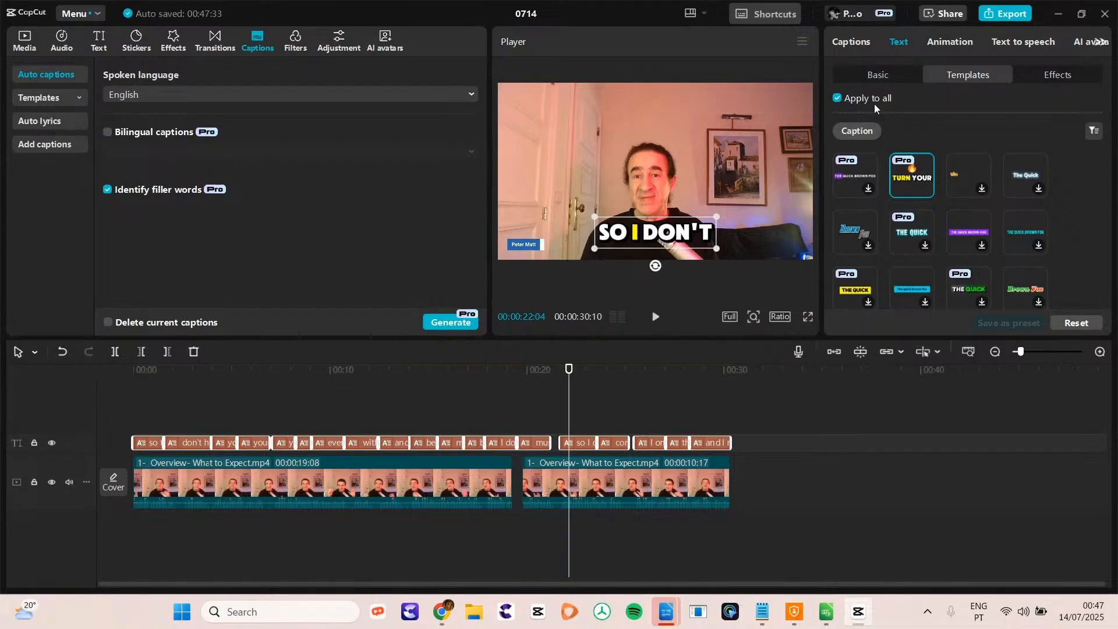
- Set the font size of all captions to 6
scroll(1095, 233, down, 5)
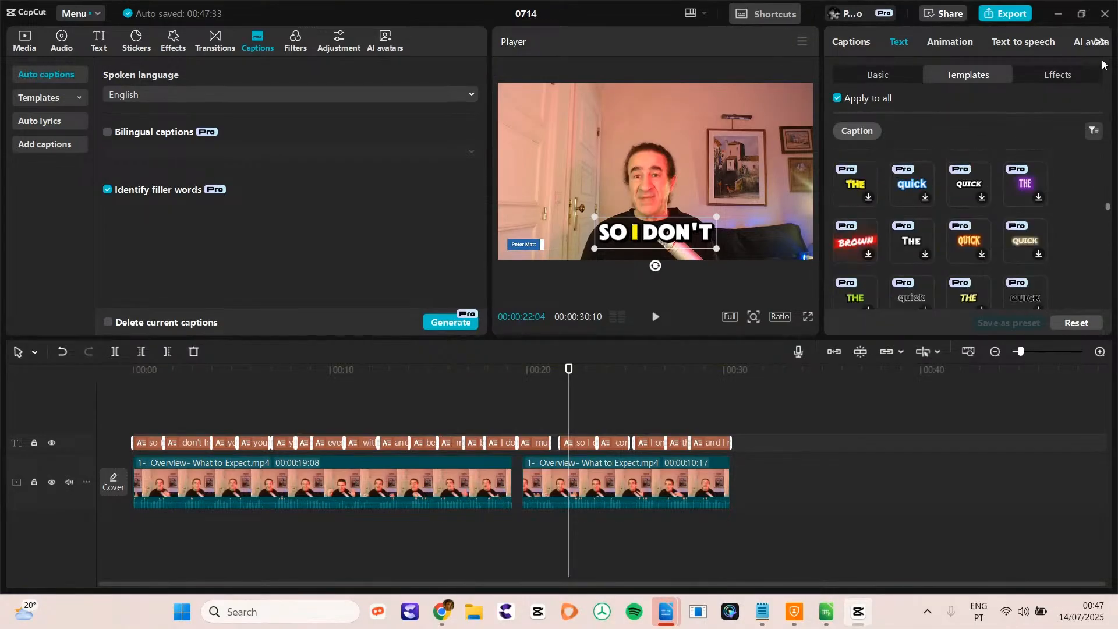
drag(1103, 65, 1101, 51)
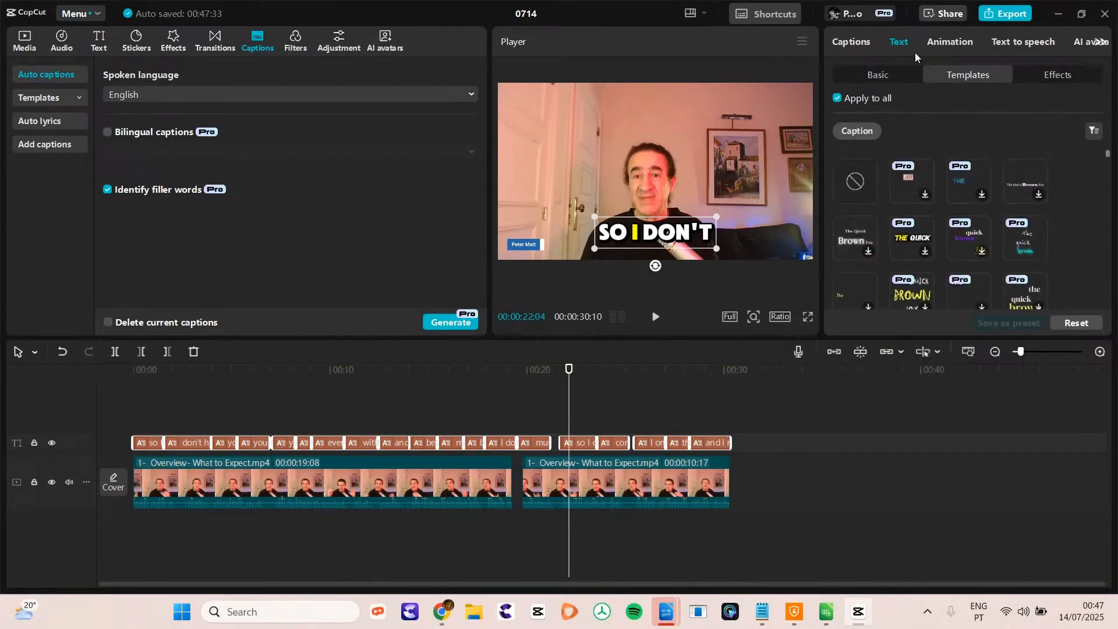
click(879, 77)
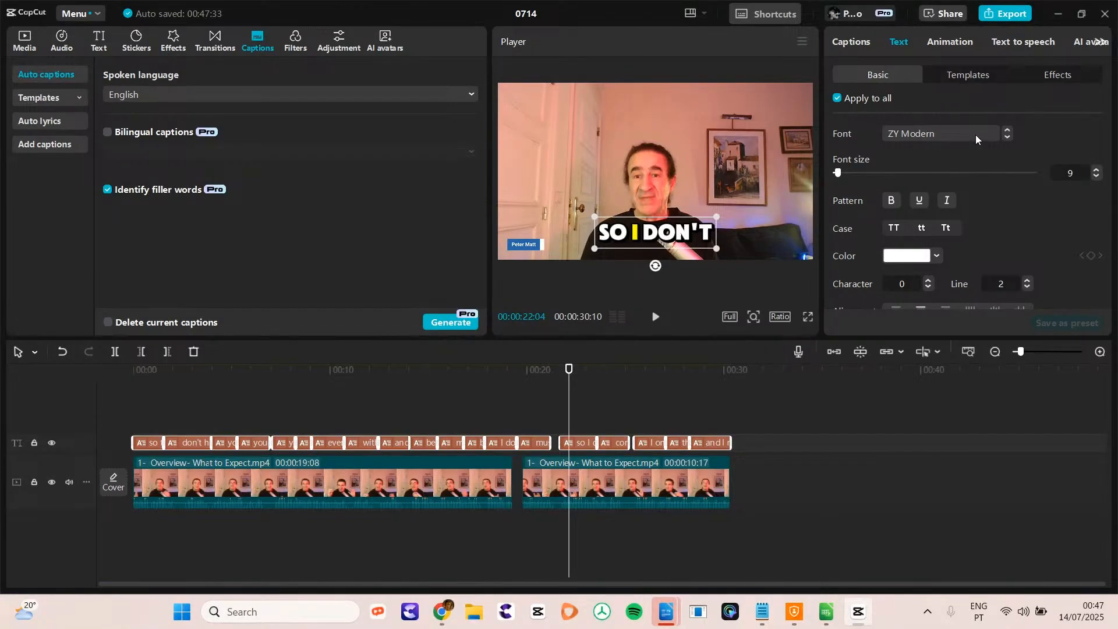
click(970, 77)
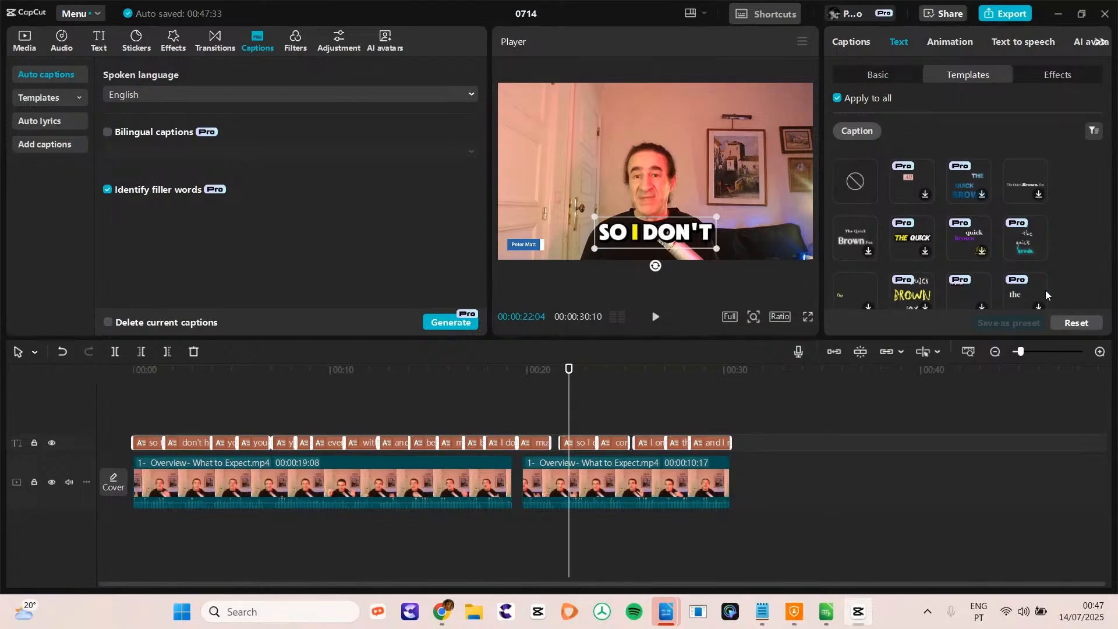
click(886, 75)
click(1098, 178)
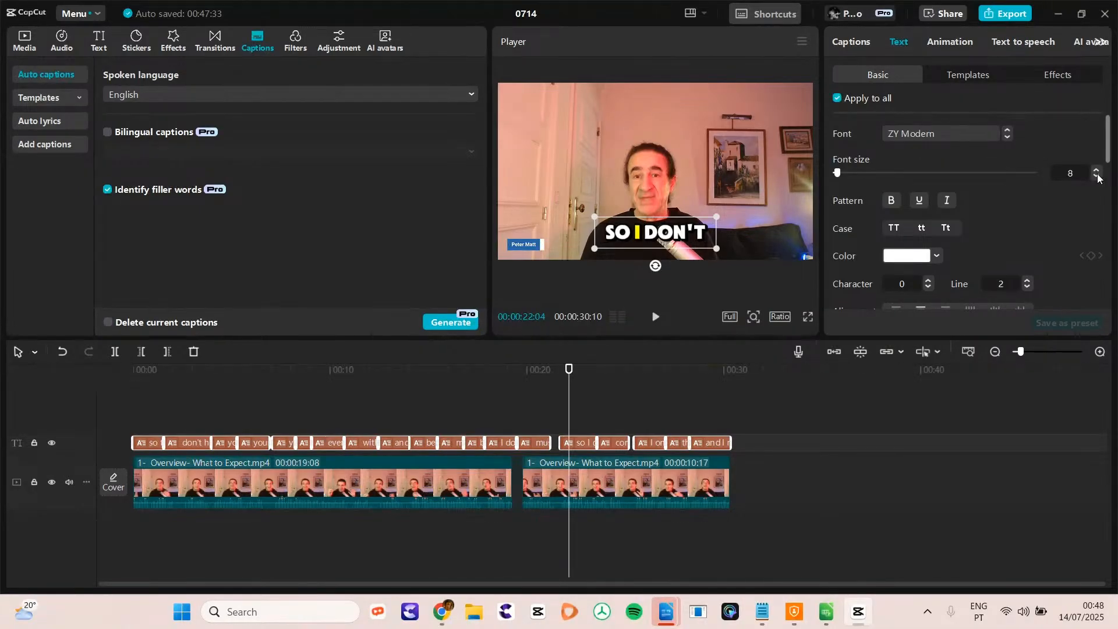
click(1098, 177)
click(1097, 177)
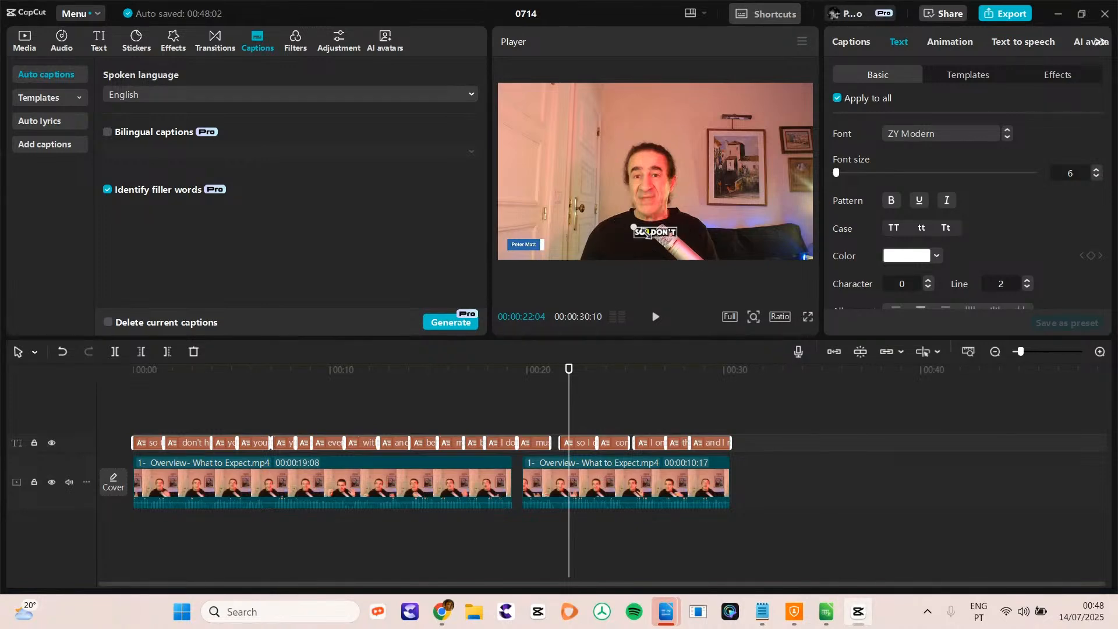
- From the timeline start, enlarge the captions slightly in the preview and play the first seconds to check them
drag(420, 371, 399, 400)
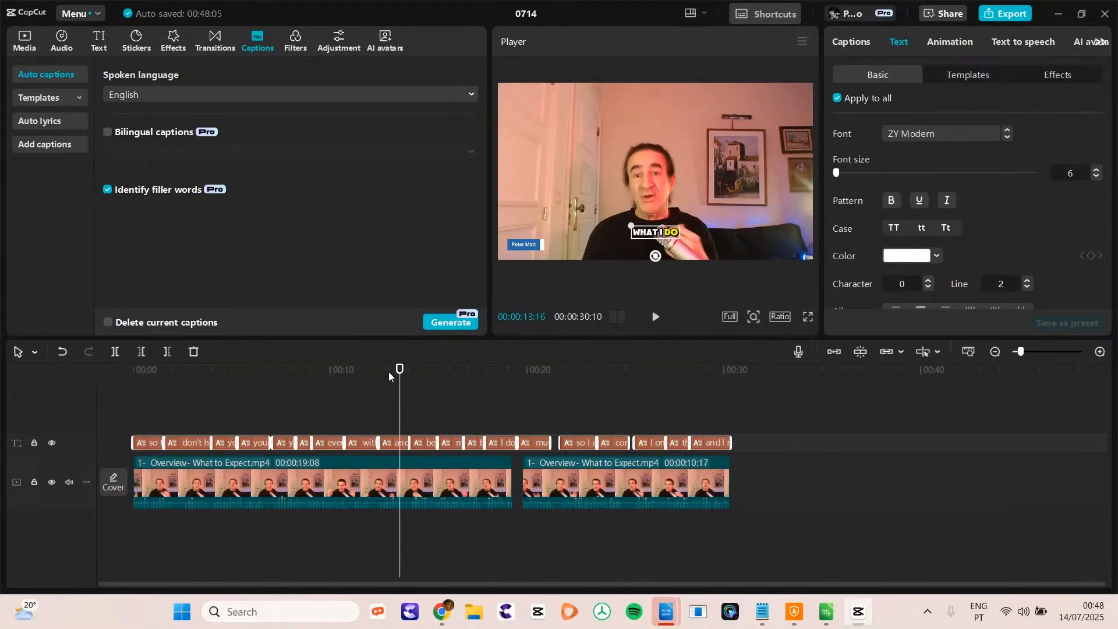
key(Home)
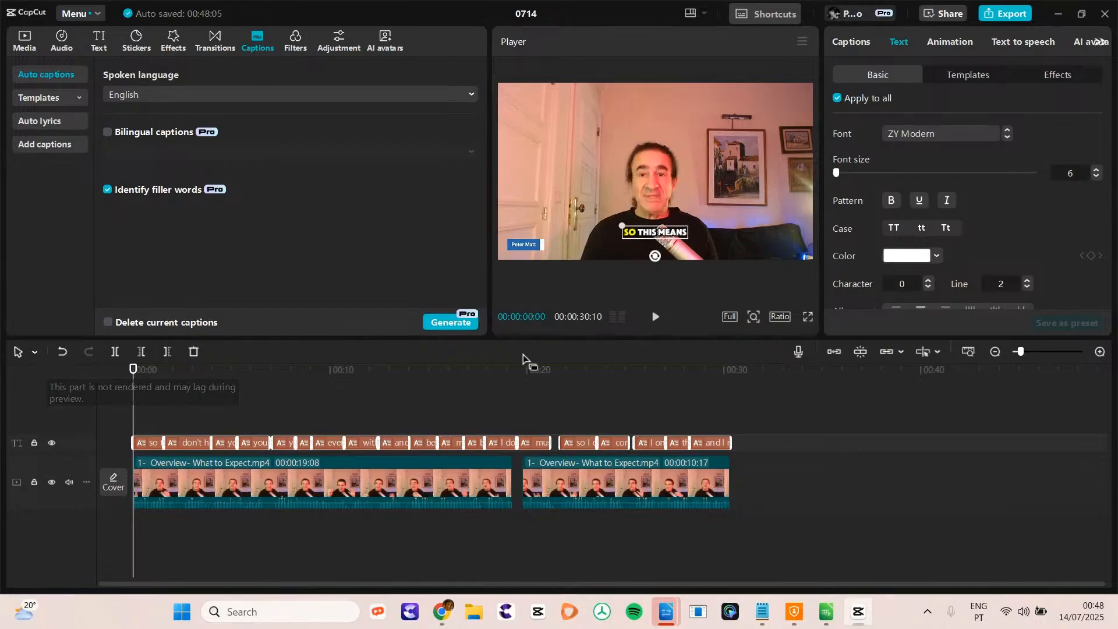
drag(624, 229, 614, 225)
click(657, 321)
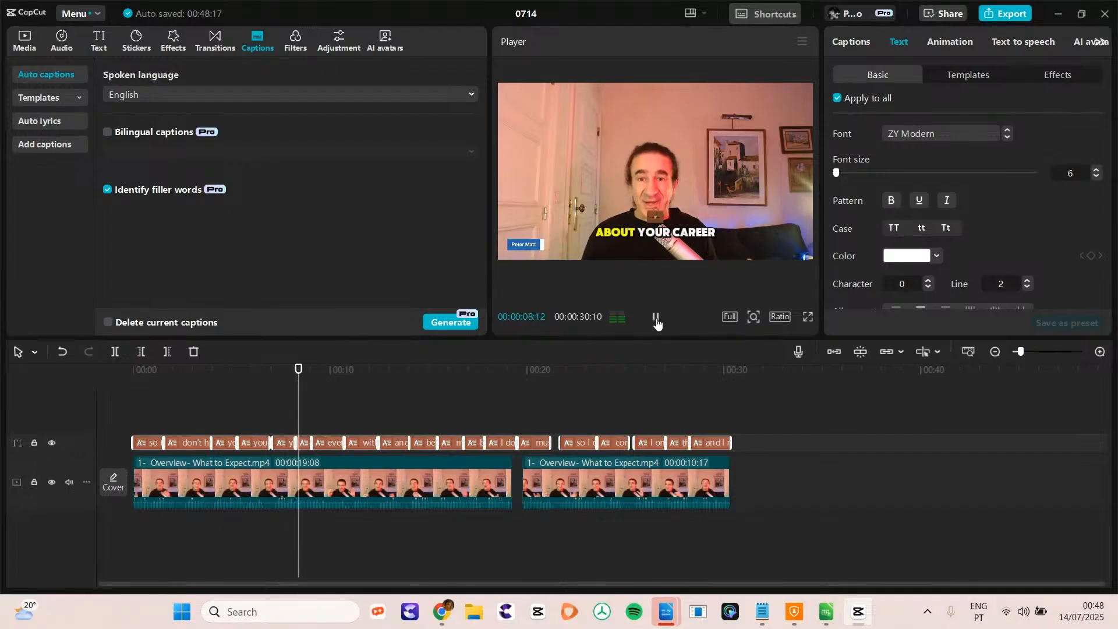
click(656, 320)
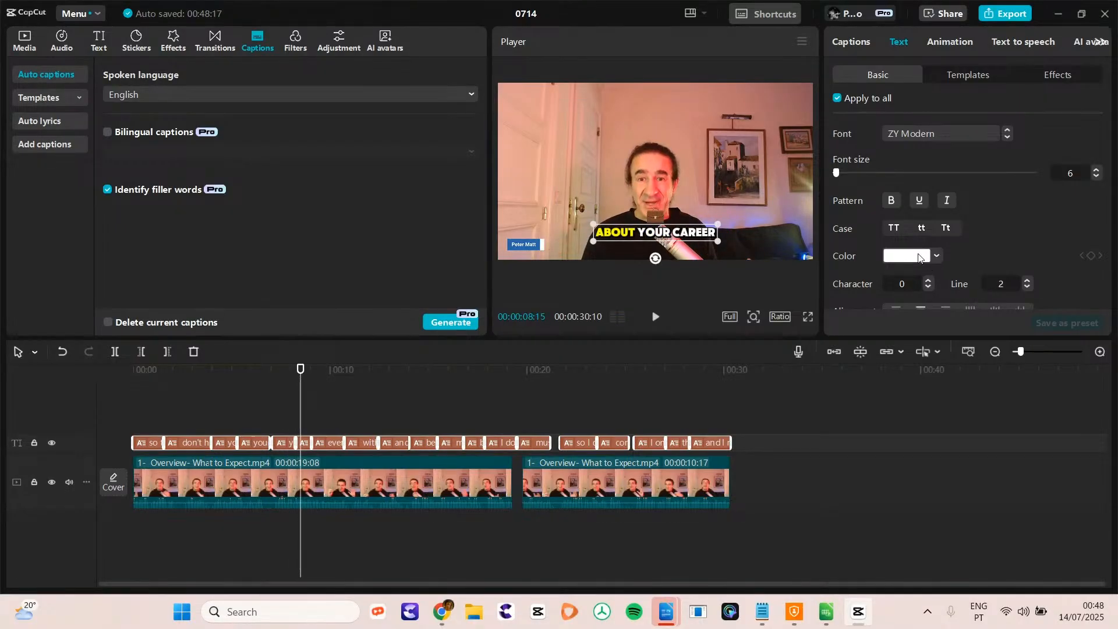
- Change the font of all captions to the favourite TheBoldFont-Bold and scale them down slightly in the preview
scroll(1112, 163, down, 3)
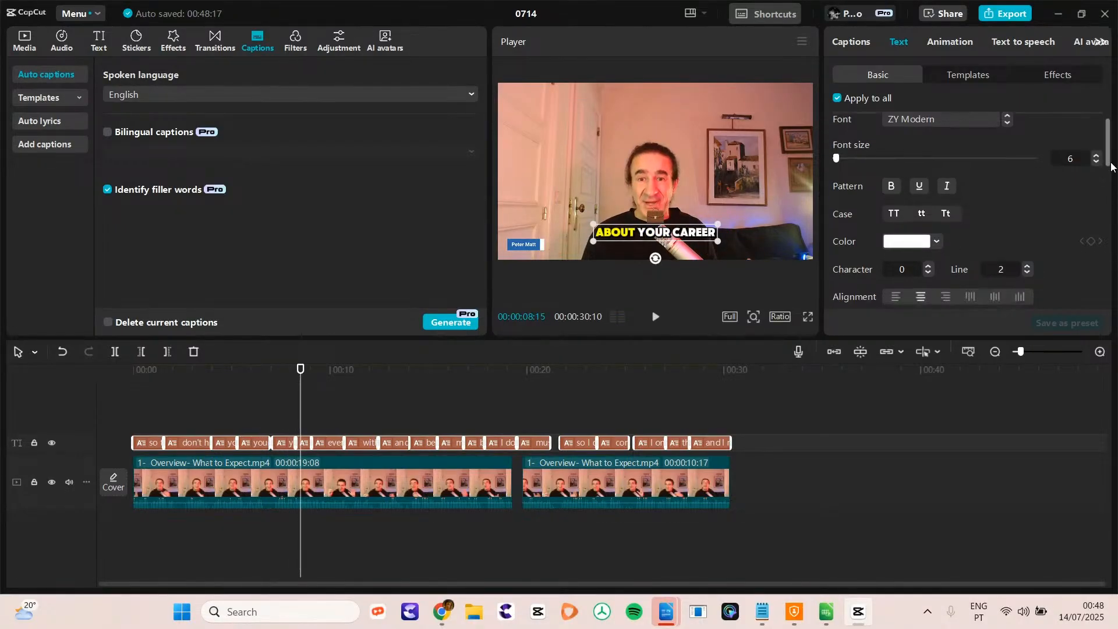
scroll(1111, 175, up, 3)
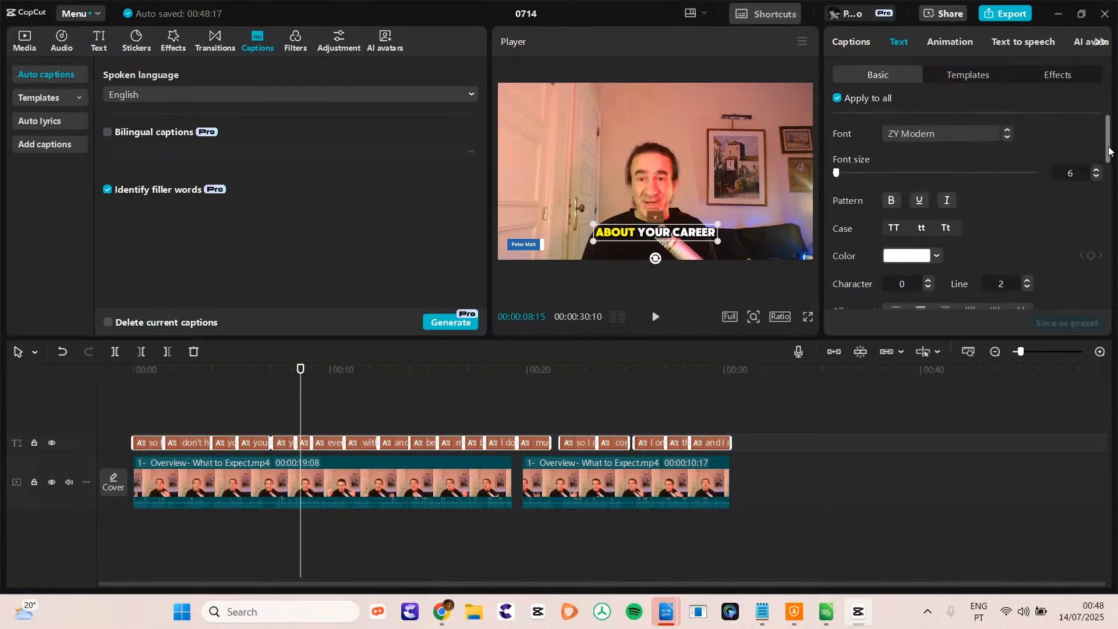
click(954, 133)
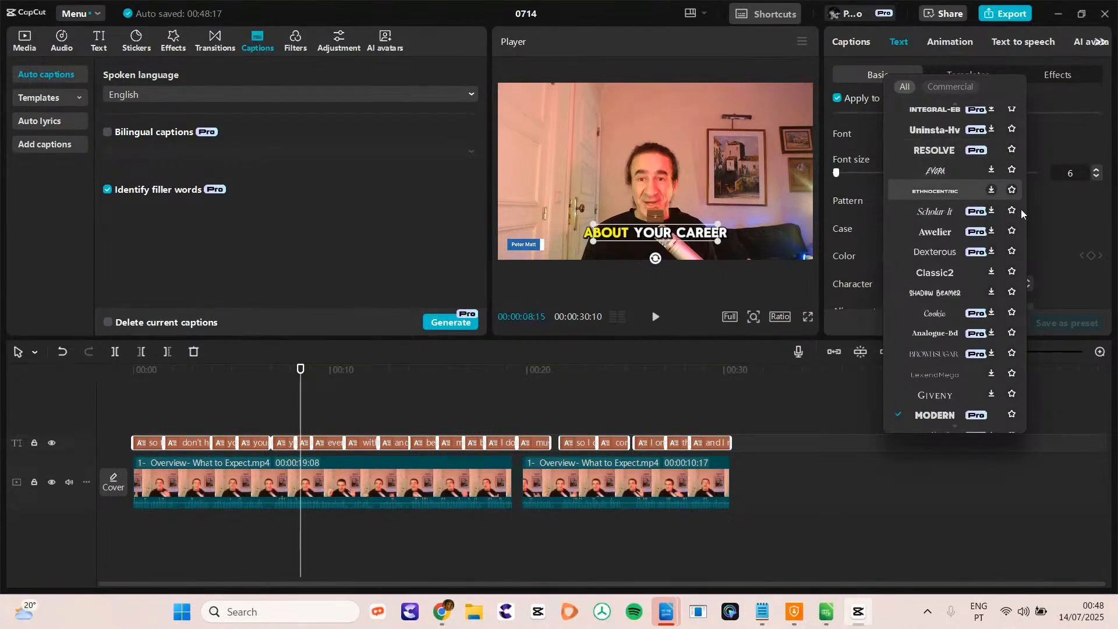
click(1027, 128)
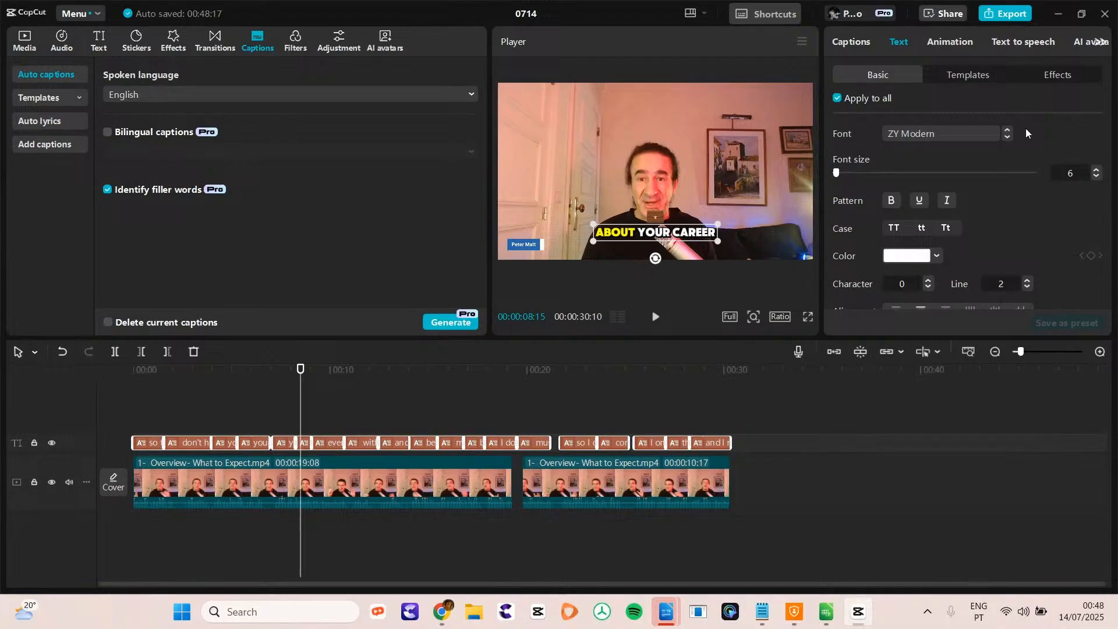
click(993, 134)
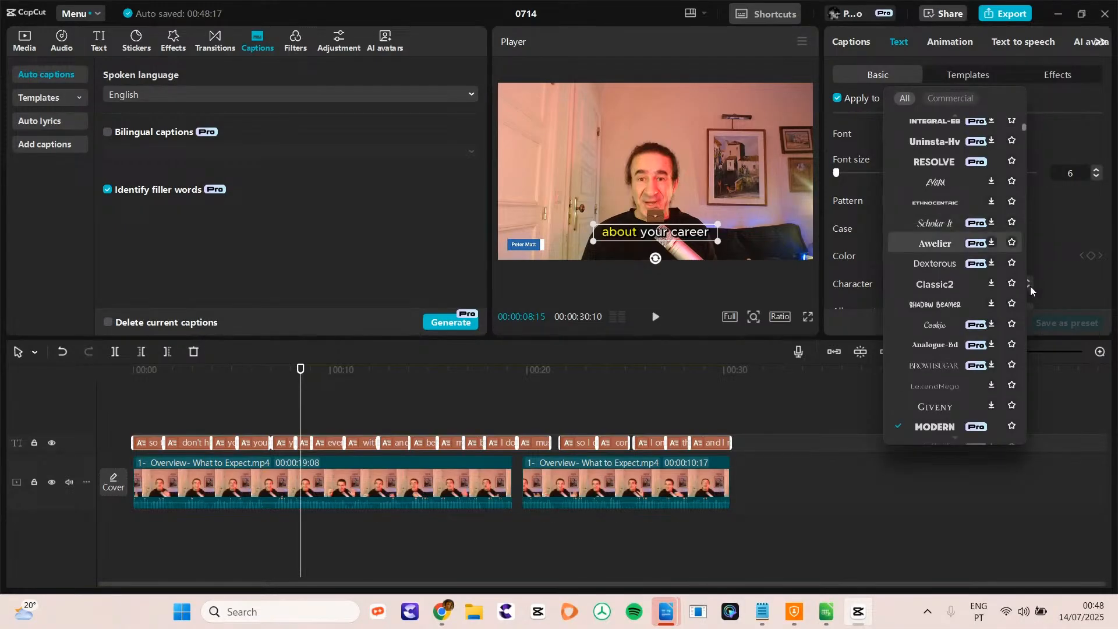
scroll(1026, 254, up, 2)
scroll(1026, 254, up, 10)
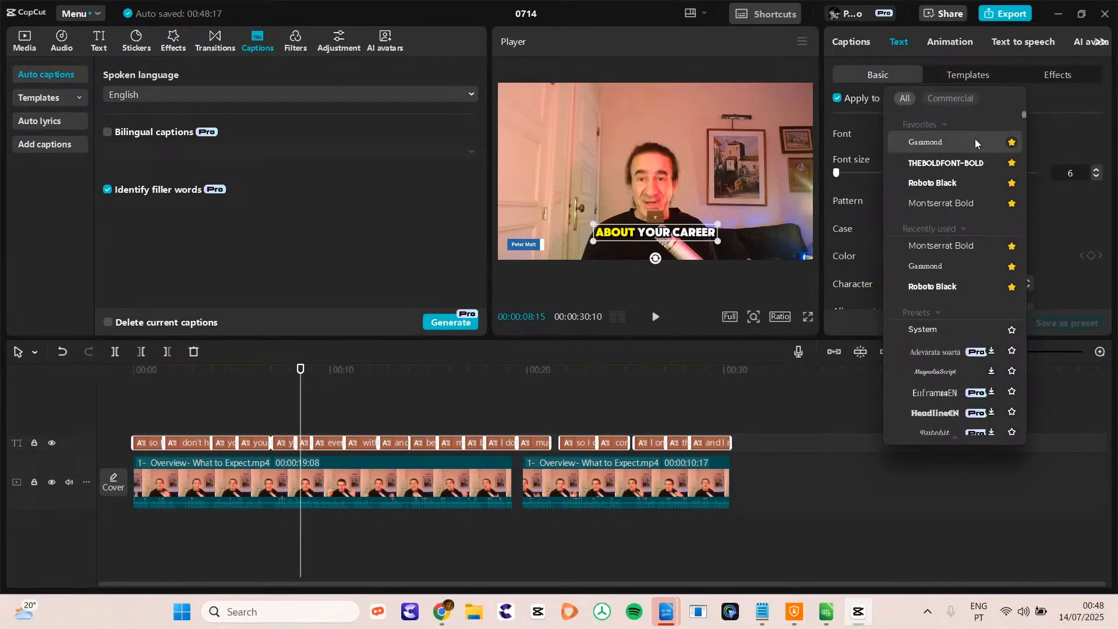
click(939, 169)
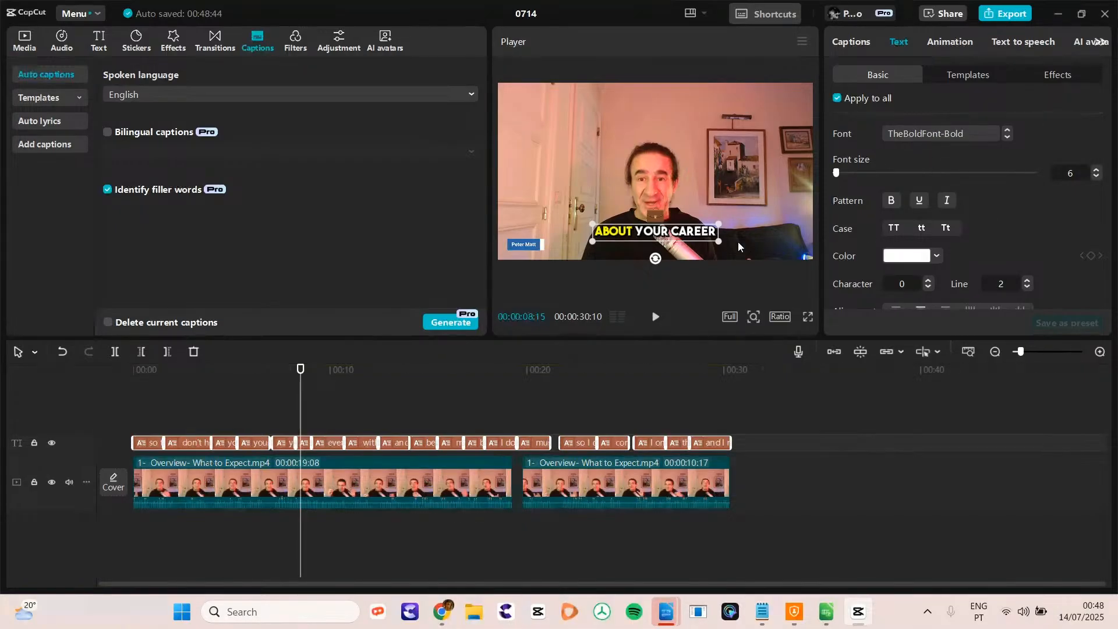
drag(723, 242, 703, 239)
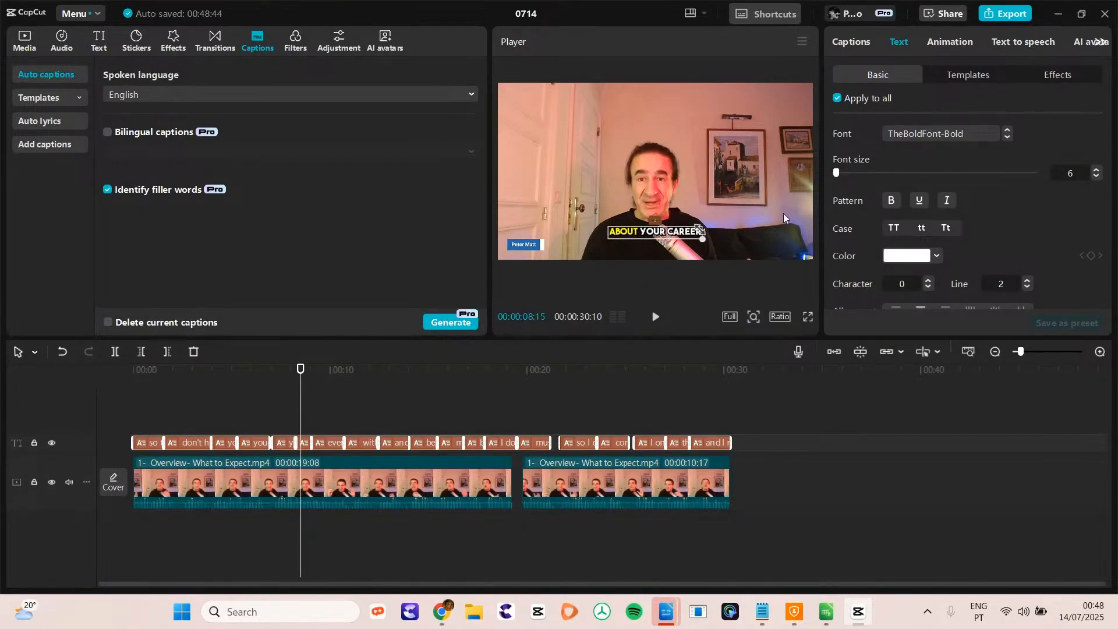
click(959, 78)
click(1068, 78)
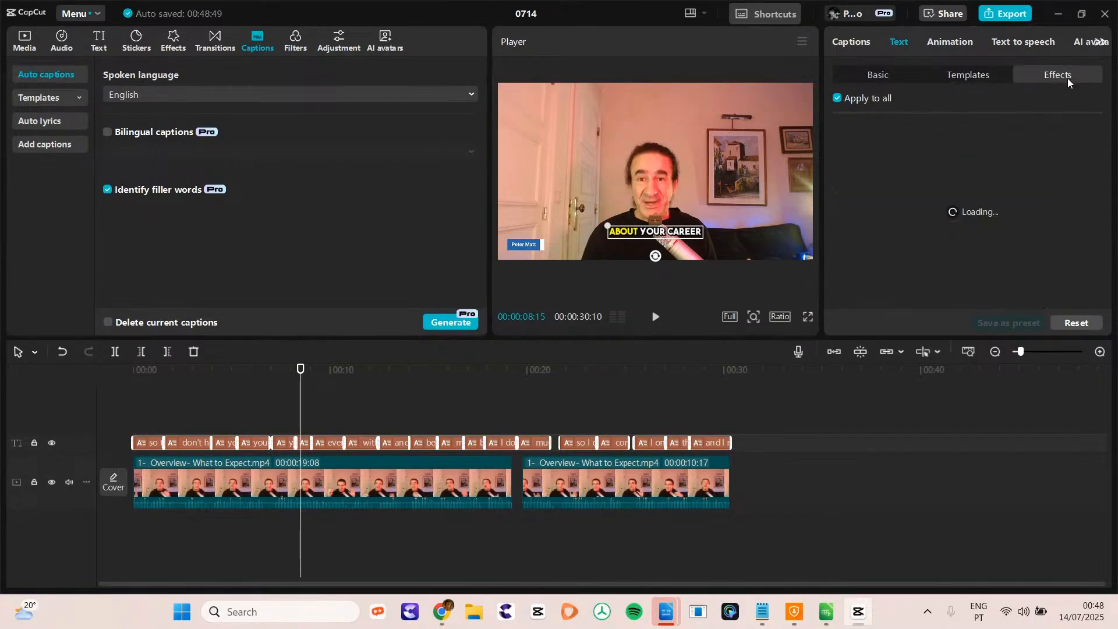
click(875, 82)
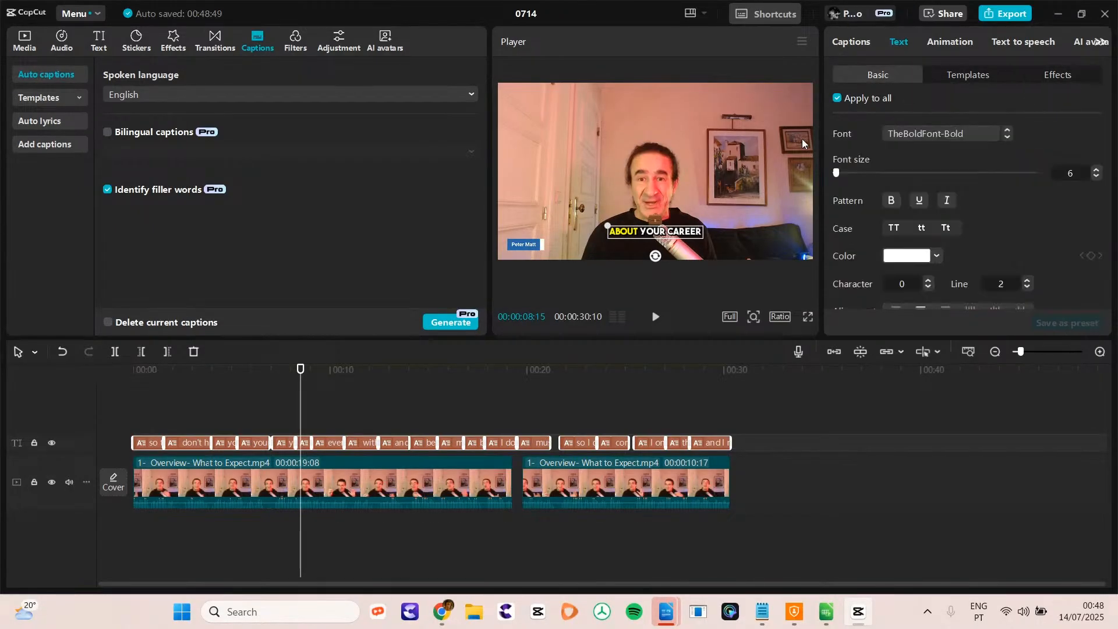
- Turn off applying changes to all captions and set the plane rotation of every other caption, starting with the first, to -8°
click(141, 371)
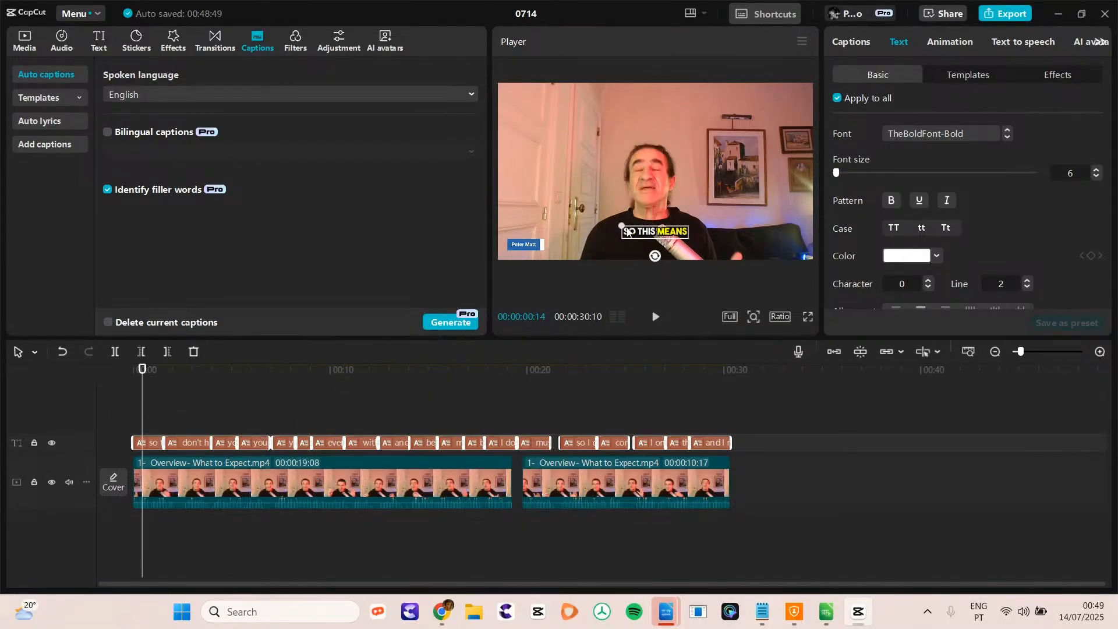
click(181, 447)
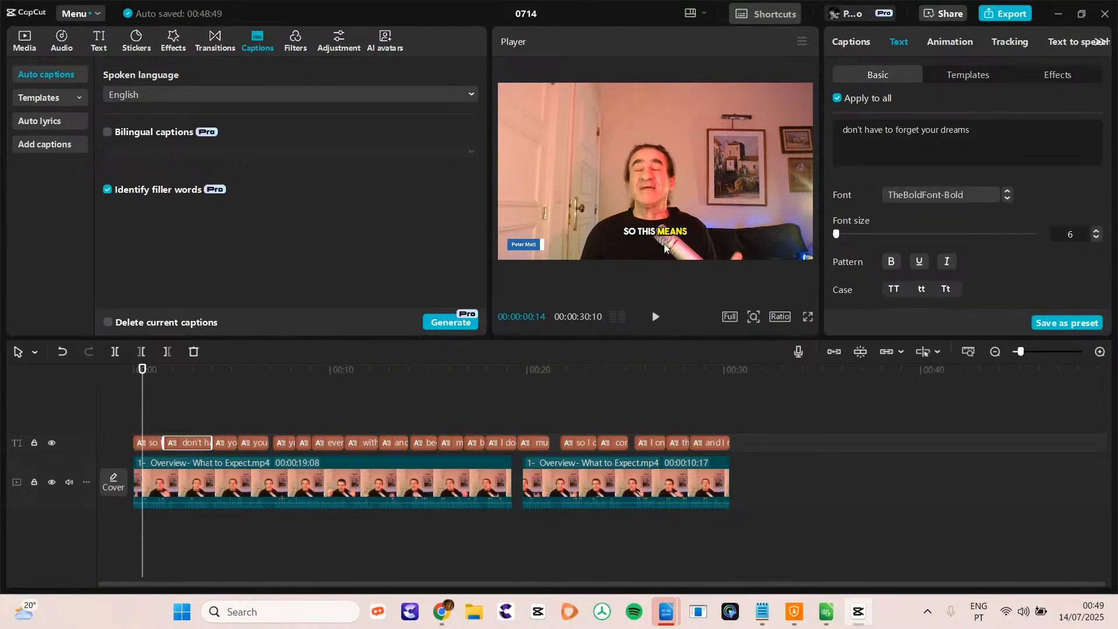
click(142, 445)
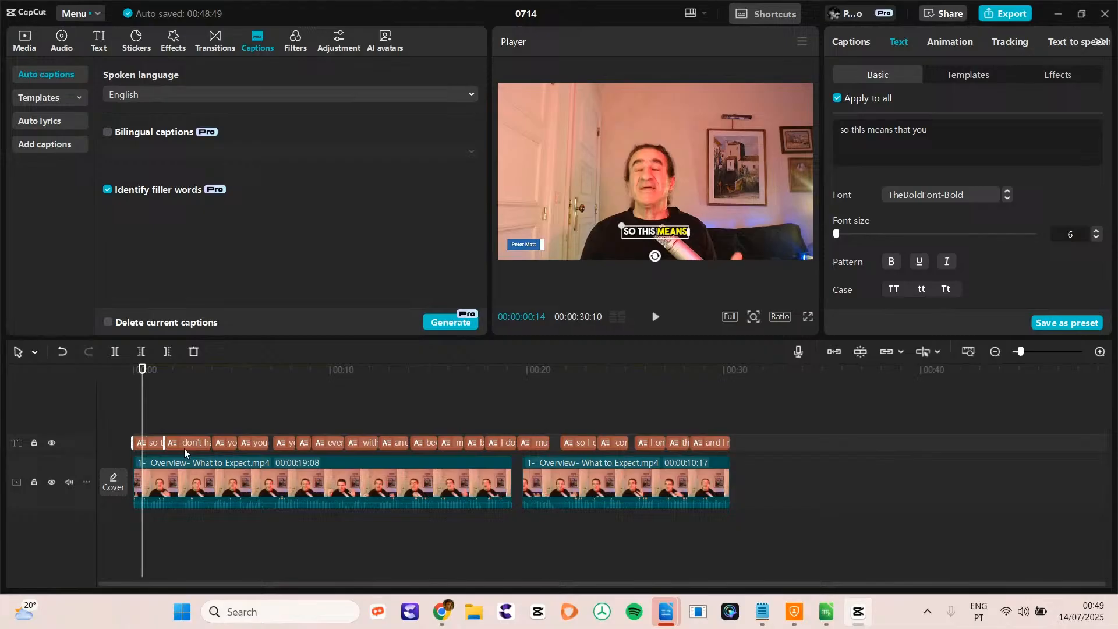
ctrl+click(225, 445)
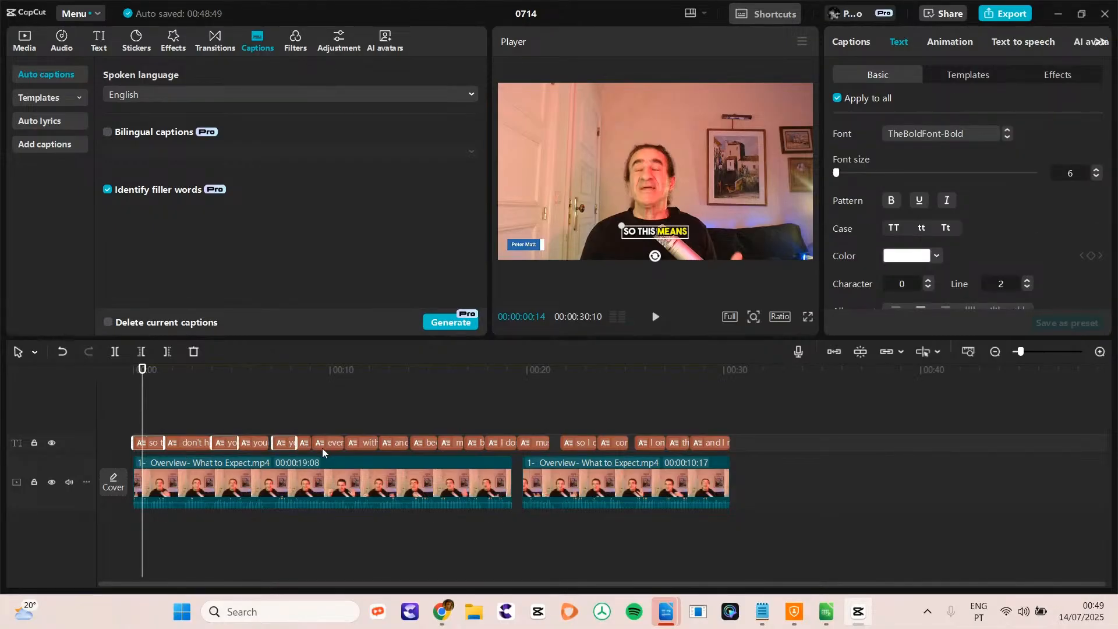
ctrl+click(390, 442)
ctrl+click(449, 444)
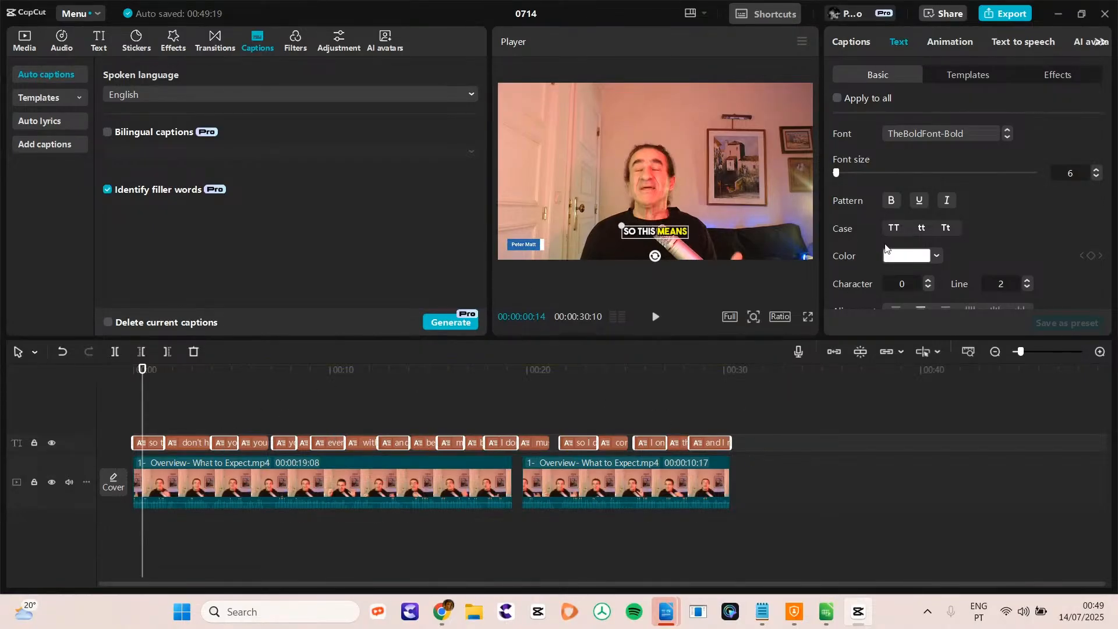
drag(1110, 164, 1113, 255)
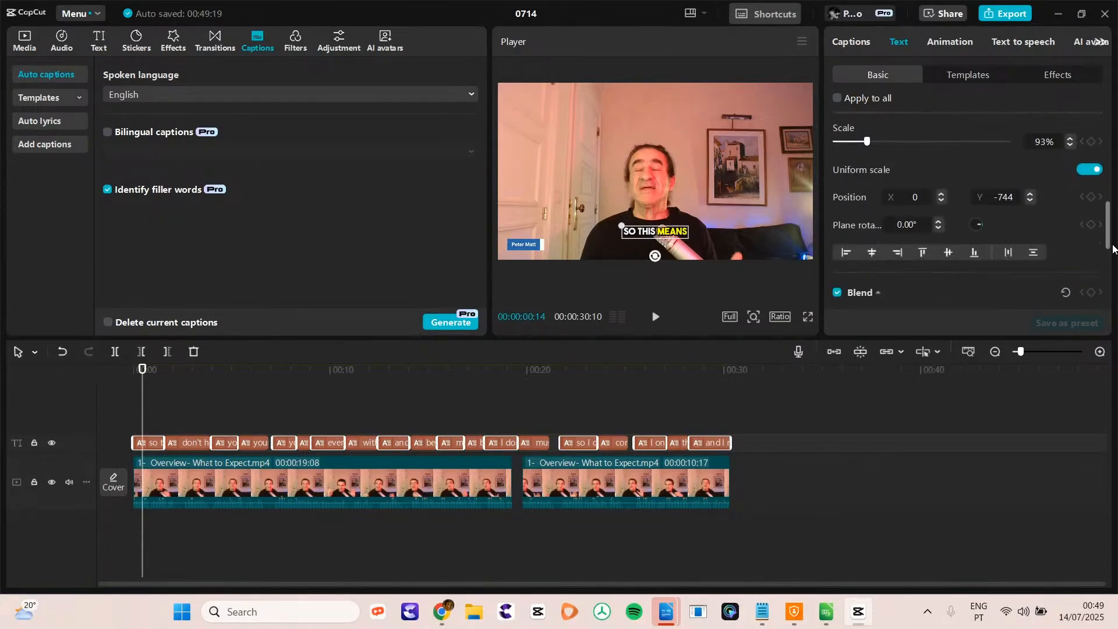
click(935, 226)
click(935, 226)
click(936, 226)
click(936, 226)
click(936, 226)
click(936, 226)
click(936, 226)
click(935, 226)
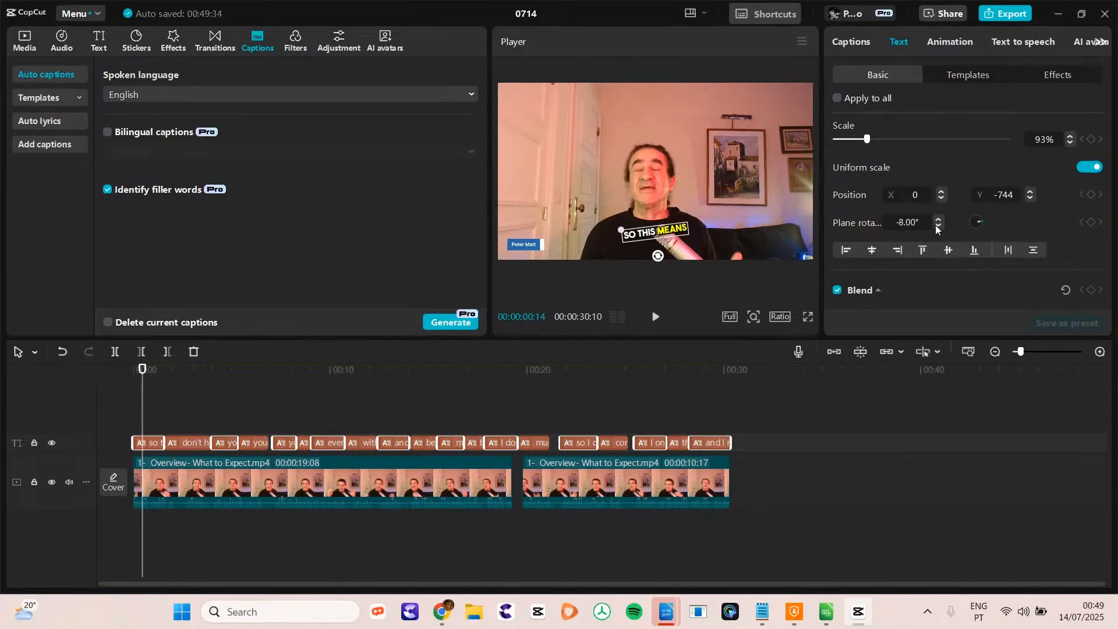
- Select every other caption on the timeline, starting with the second one, "don't have to forget your dreams"
click(184, 449)
ctrl+click(251, 443)
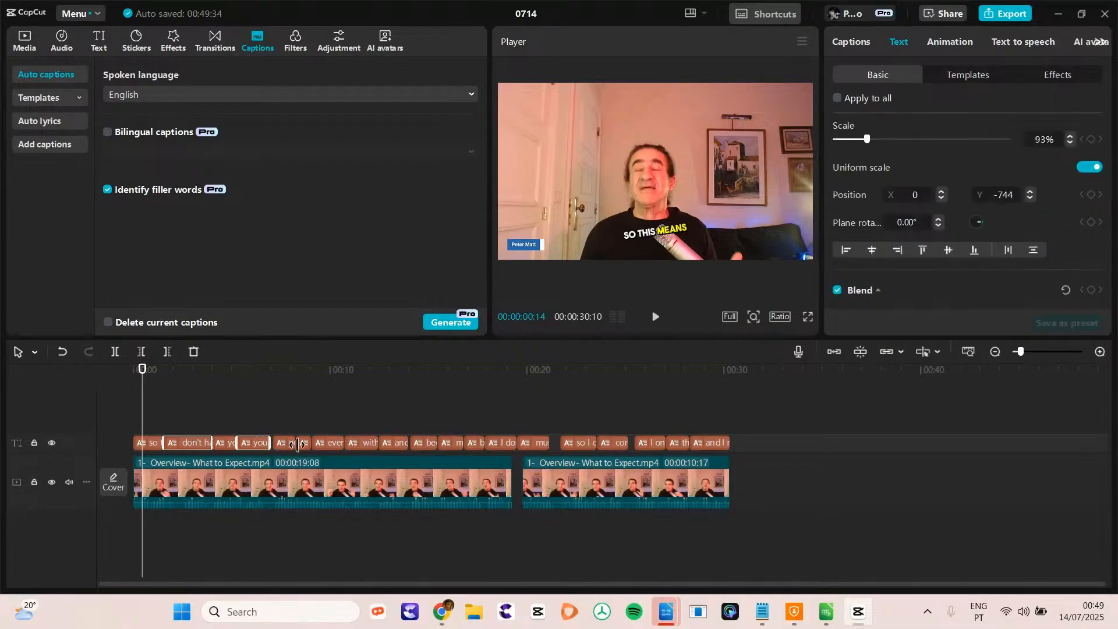
ctrl+click(301, 444)
ctrl+click(363, 443)
ctrl+click(424, 446)
ctrl+click(475, 446)
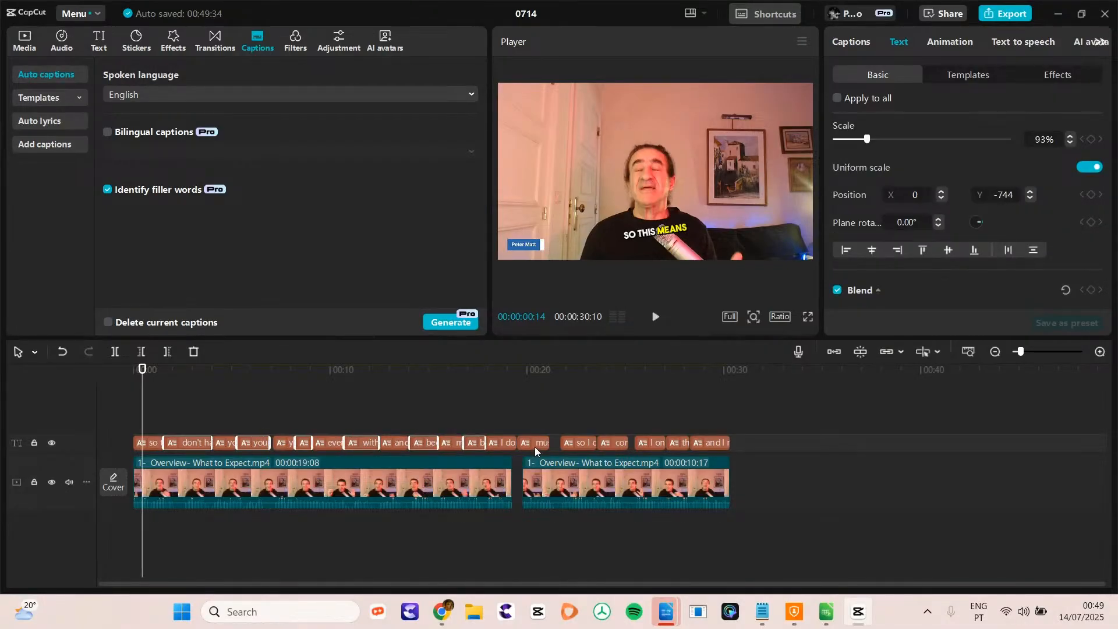
ctrl+click(534, 447)
ctrl+click(613, 446)
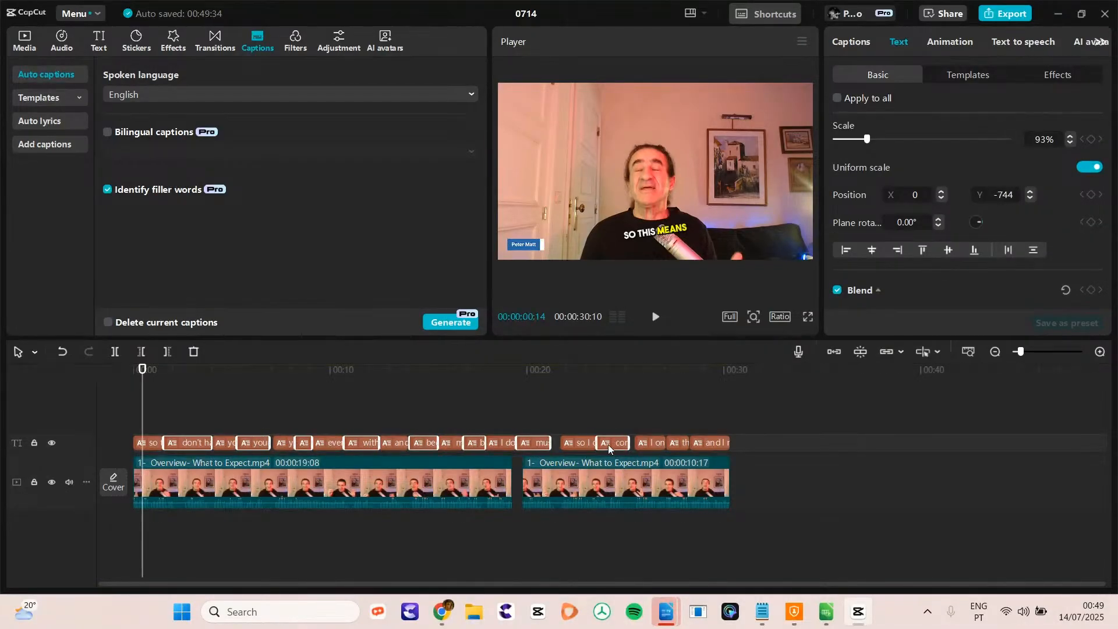
ctrl+click(676, 447)
click(942, 192)
click(941, 191)
click(179, 379)
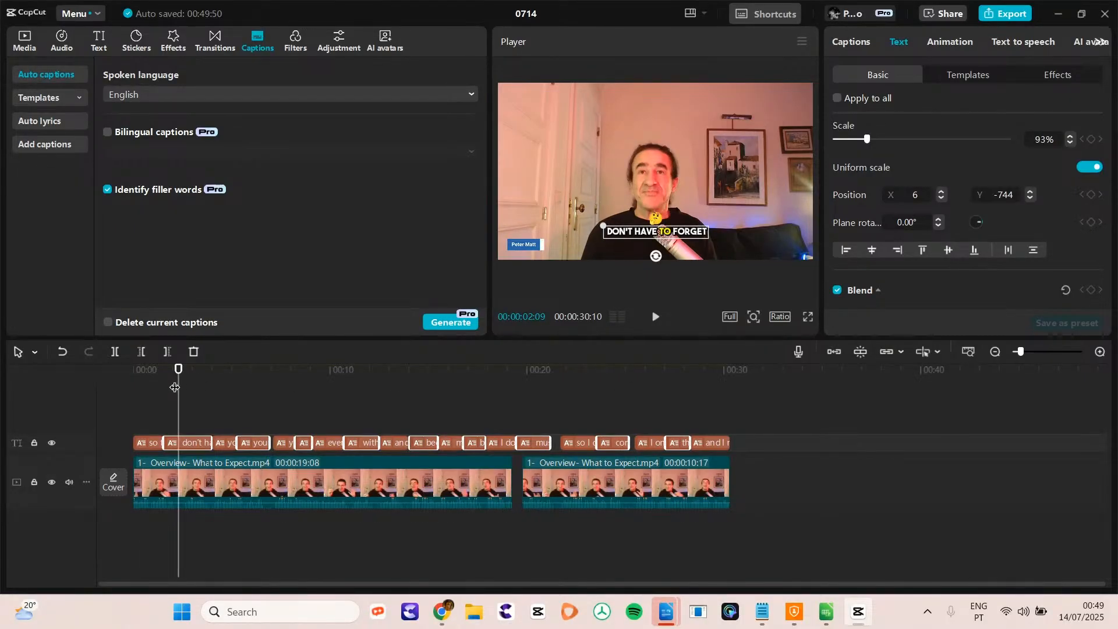
drag(175, 387, 198, 384)
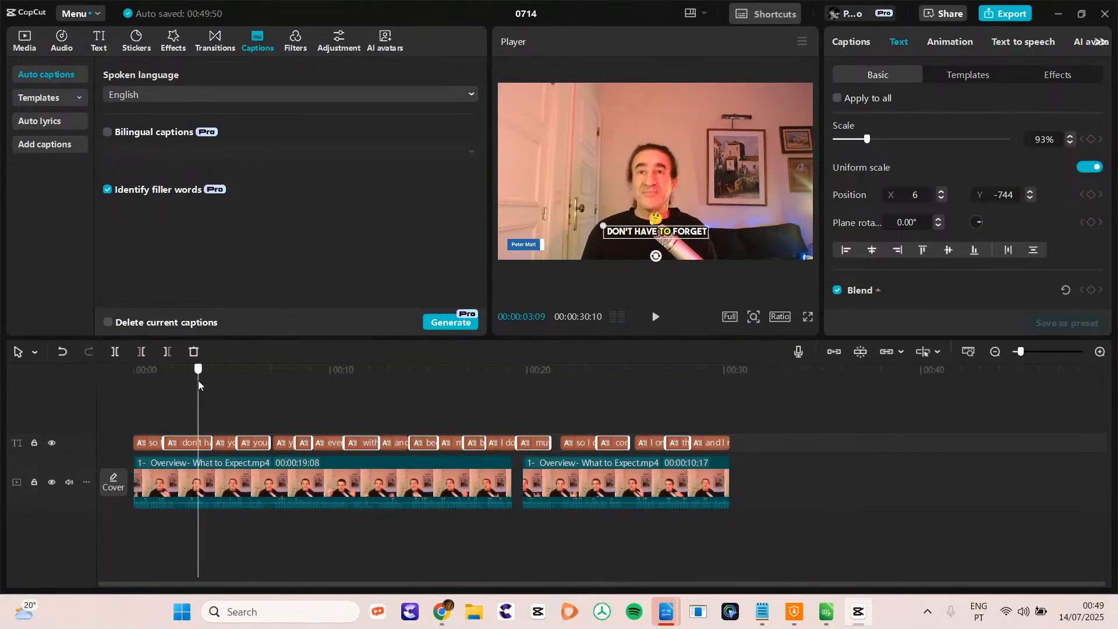
click(942, 198)
click(942, 198)
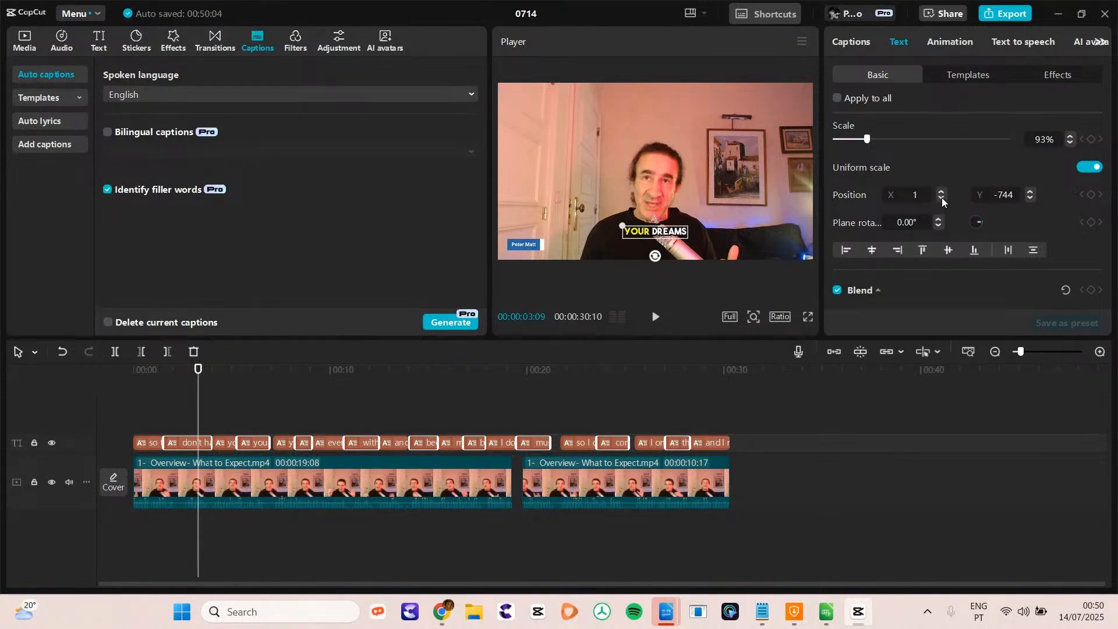
- Set the plane rotation of the selected in-between captions to 8°
click(940, 219)
click(940, 219)
click(940, 219)
click(940, 219)
click(940, 219)
click(940, 219)
click(940, 219)
click(940, 219)
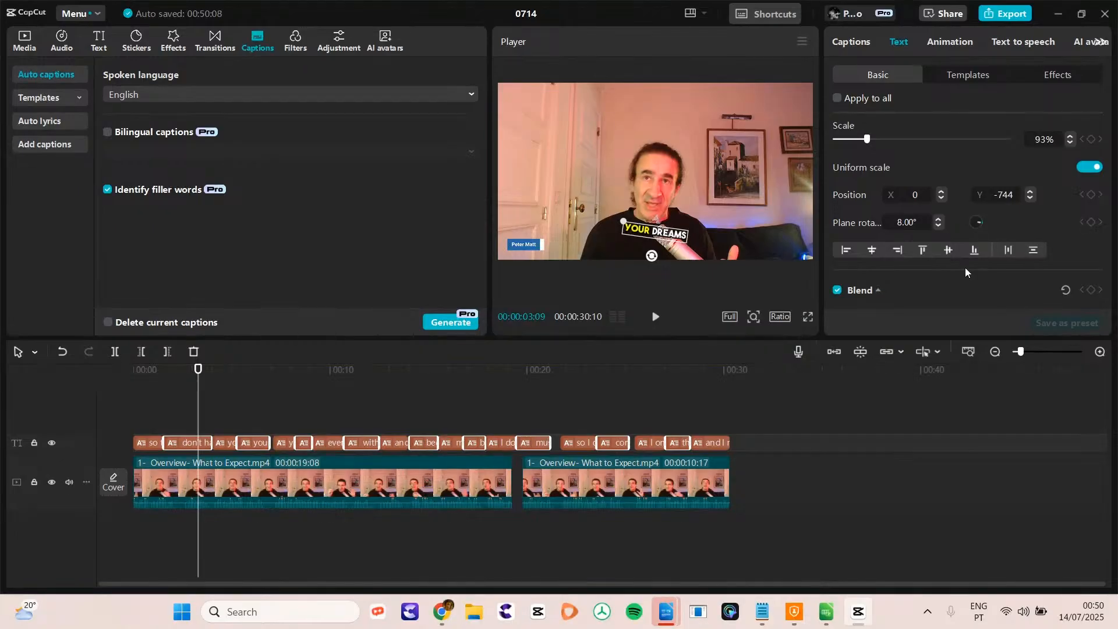
- Play the first seconds from the timeline start to check the alternating caption tilt
click(138, 364)
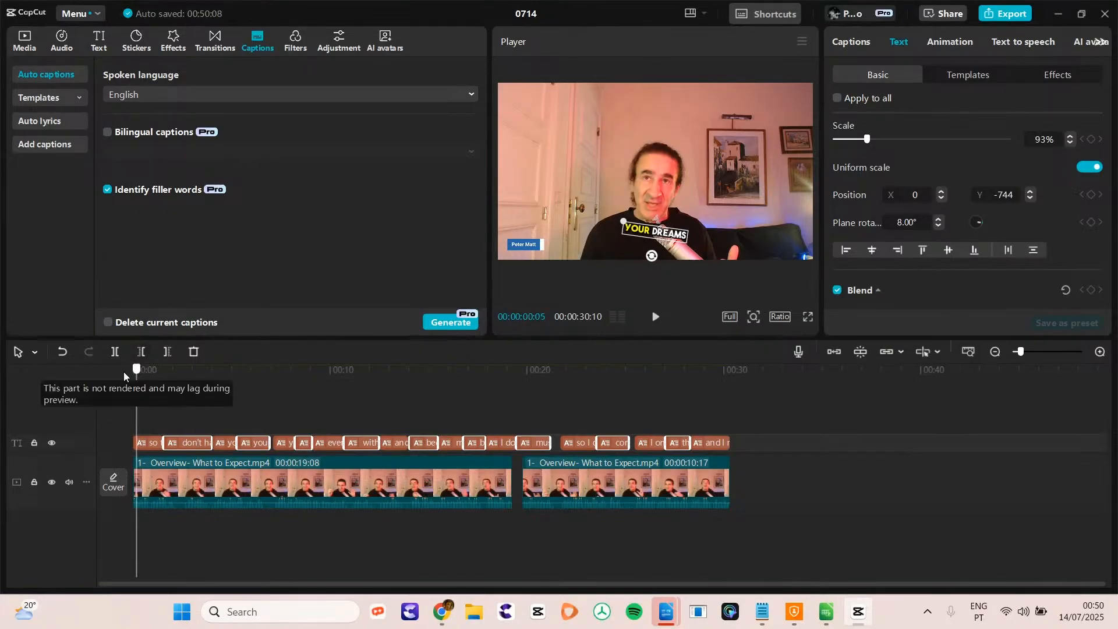
key(space)
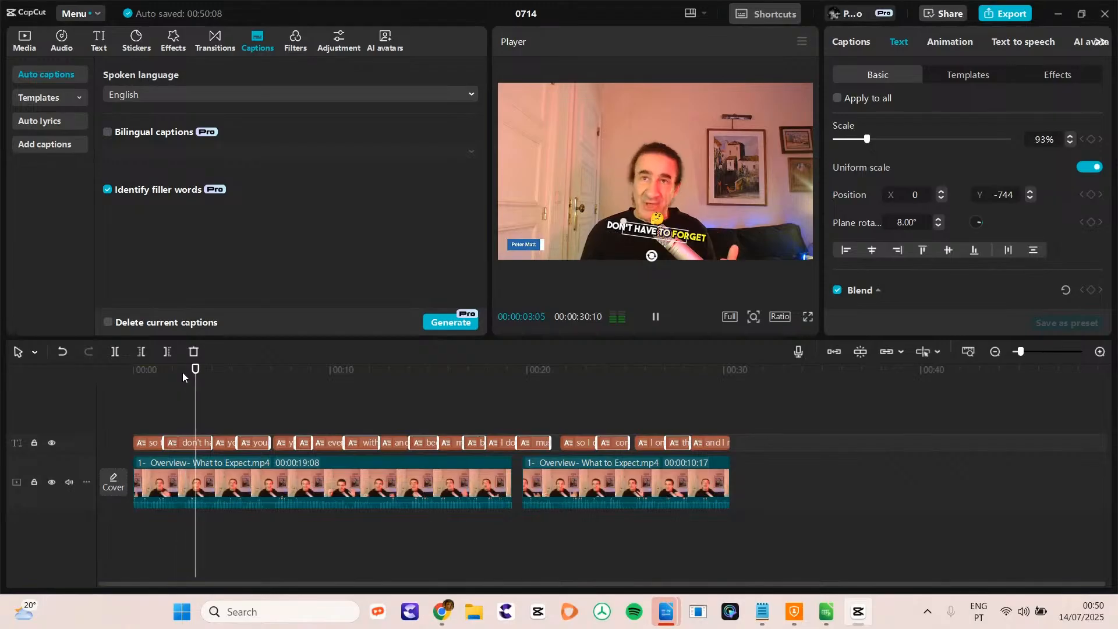
key(space)
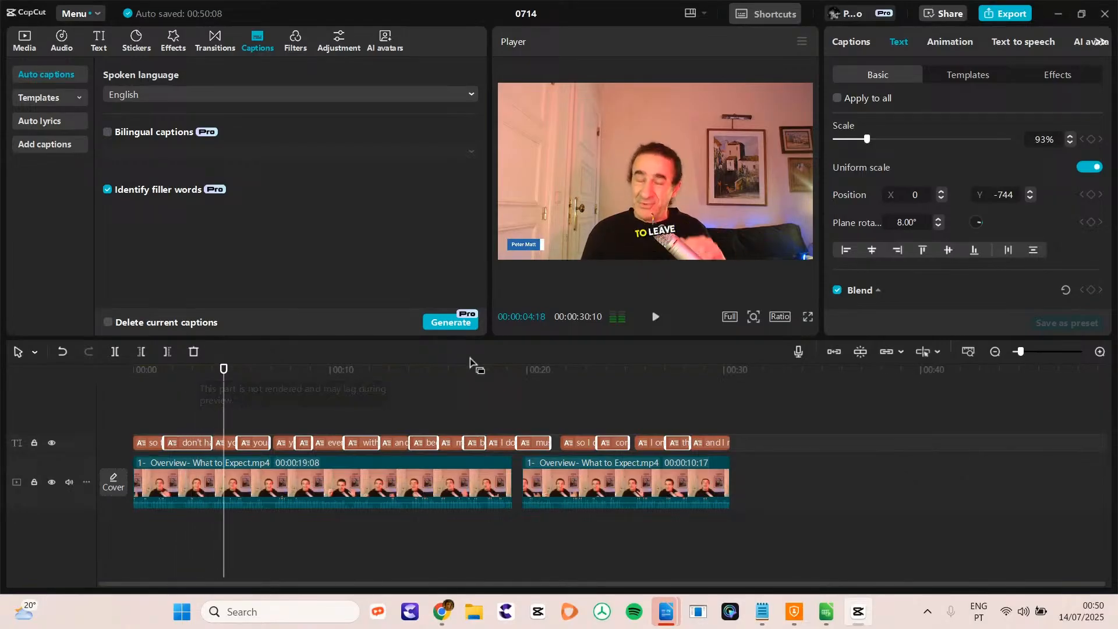
- Reselect every other caption from the first one, leaving out the very last, and set their plane rotation to -4°
click(938, 225)
click(143, 442)
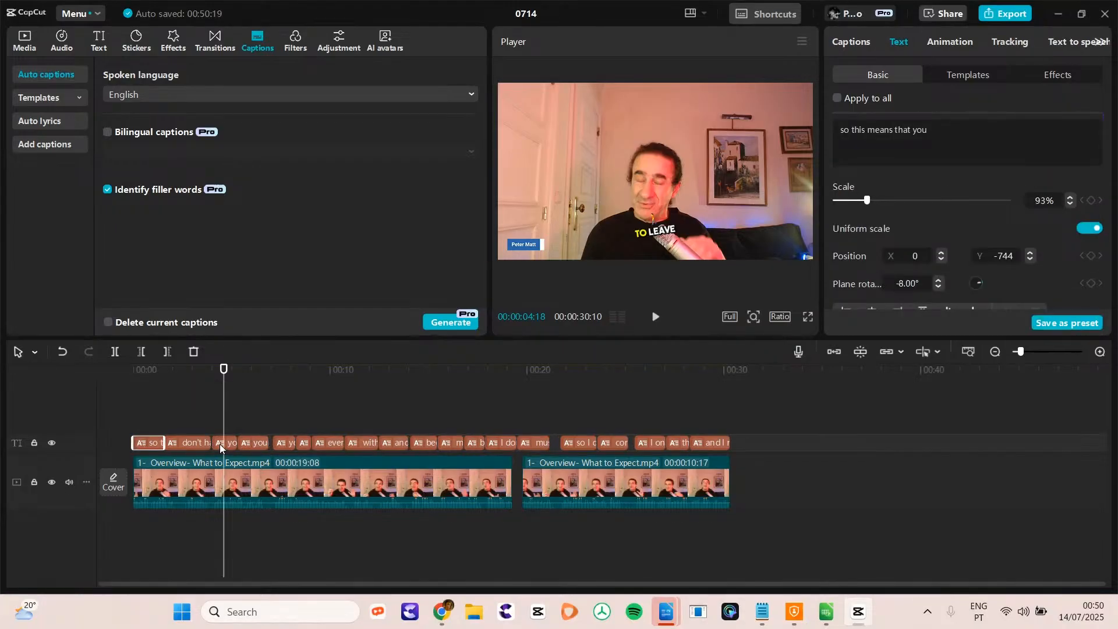
ctrl+click(224, 443)
ctrl+click(282, 444)
ctrl+click(328, 444)
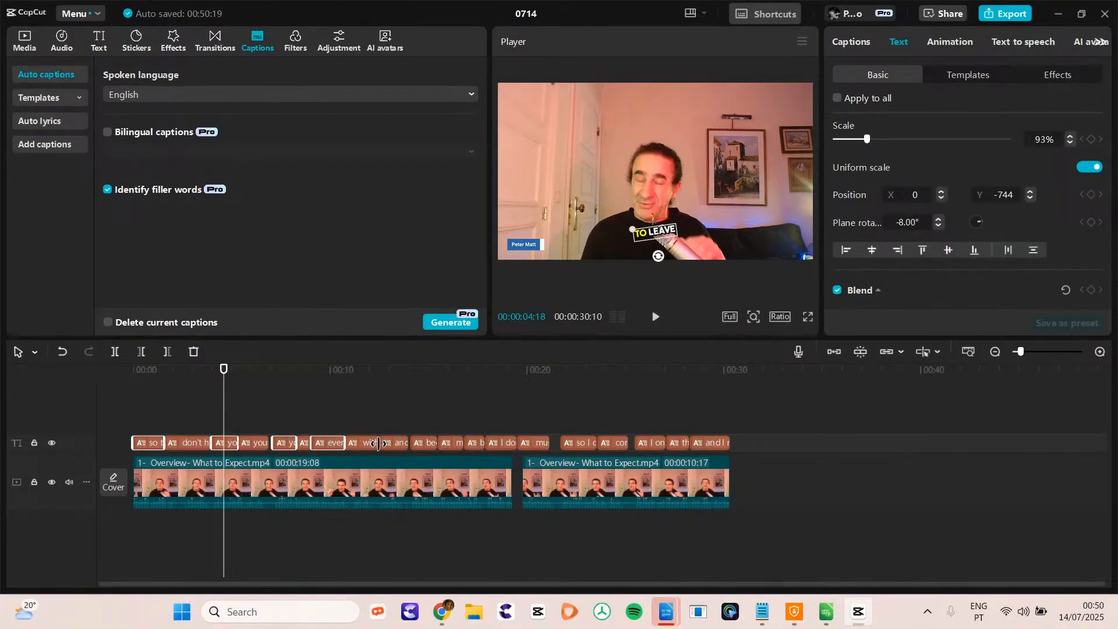
ctrl+click(395, 444)
ctrl+click(451, 444)
ctrl+click(502, 443)
ctrl+click(570, 447)
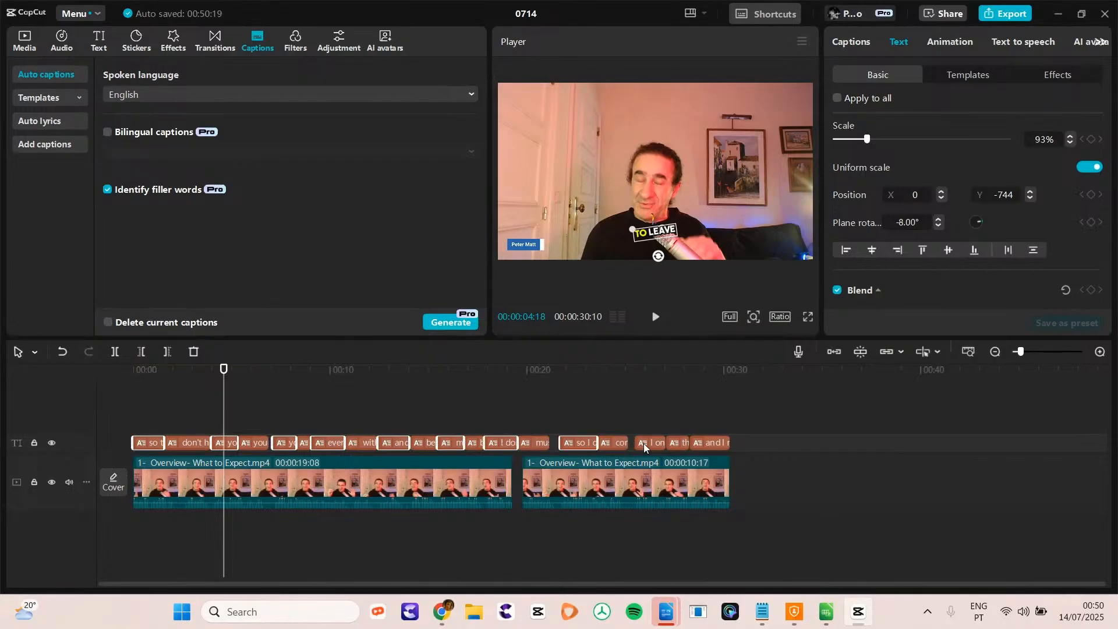
ctrl+click(646, 444)
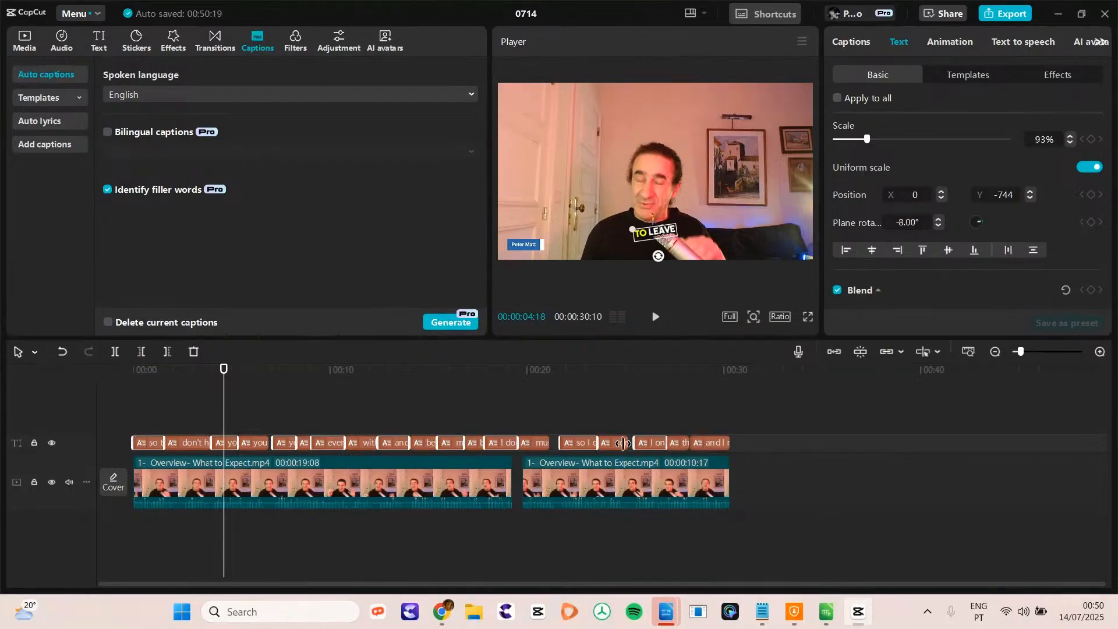
click(938, 228)
click(939, 227)
click(937, 226)
click(936, 226)
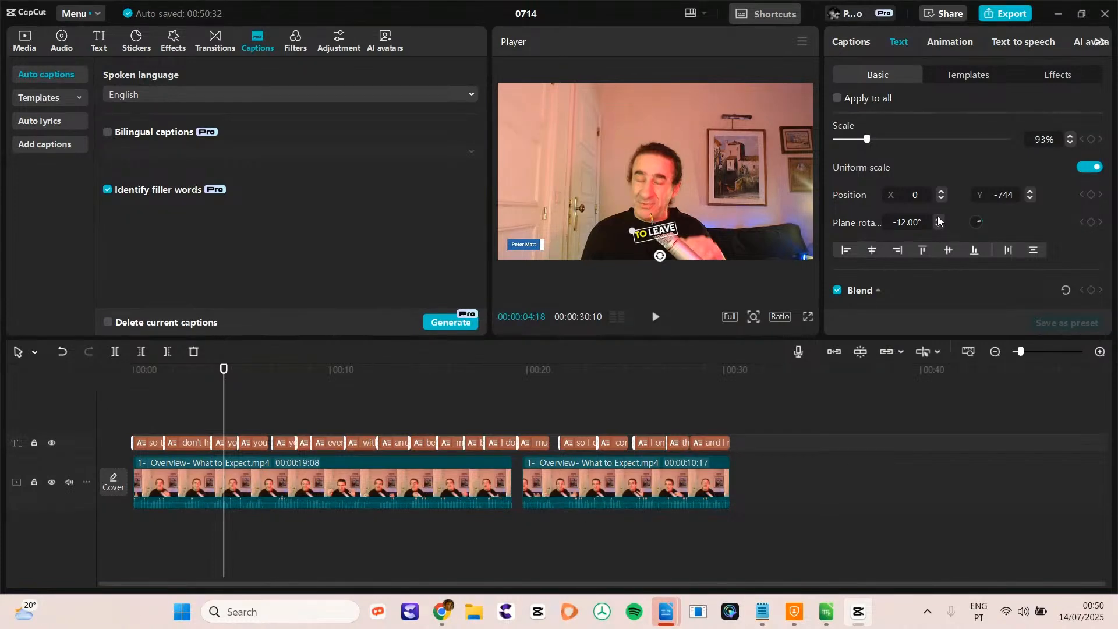
click(938, 220)
click(938, 220)
click(938, 220)
click(938, 220)
click(939, 221)
click(939, 220)
click(938, 221)
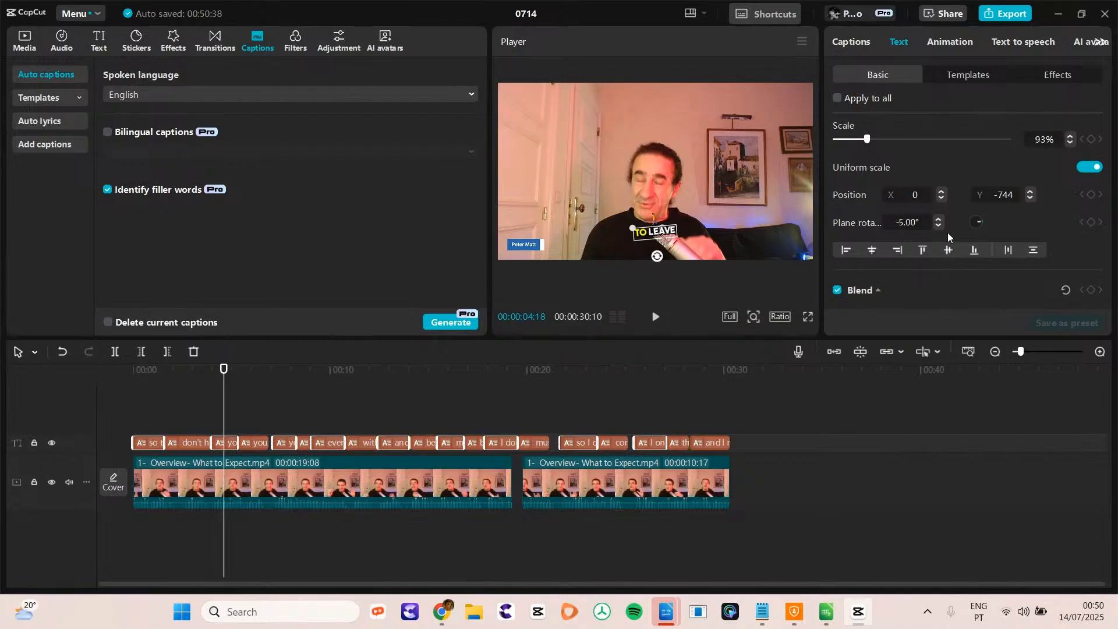
click(939, 220)
- Briefly play the video to check the reduced tilt of the captions
key(Home)
key(space)
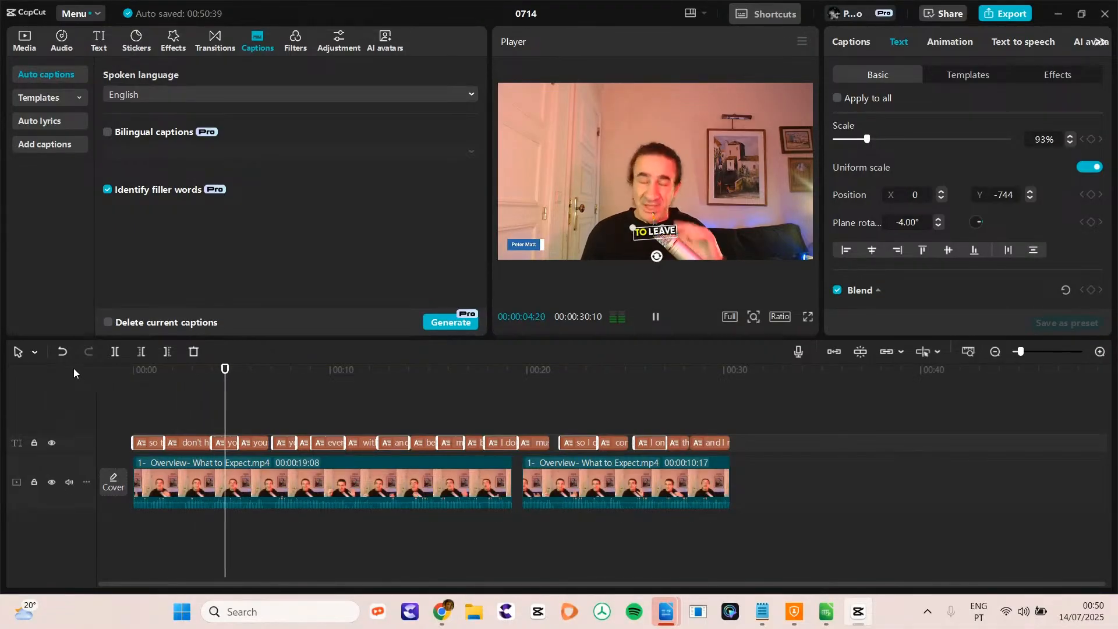
key(space)
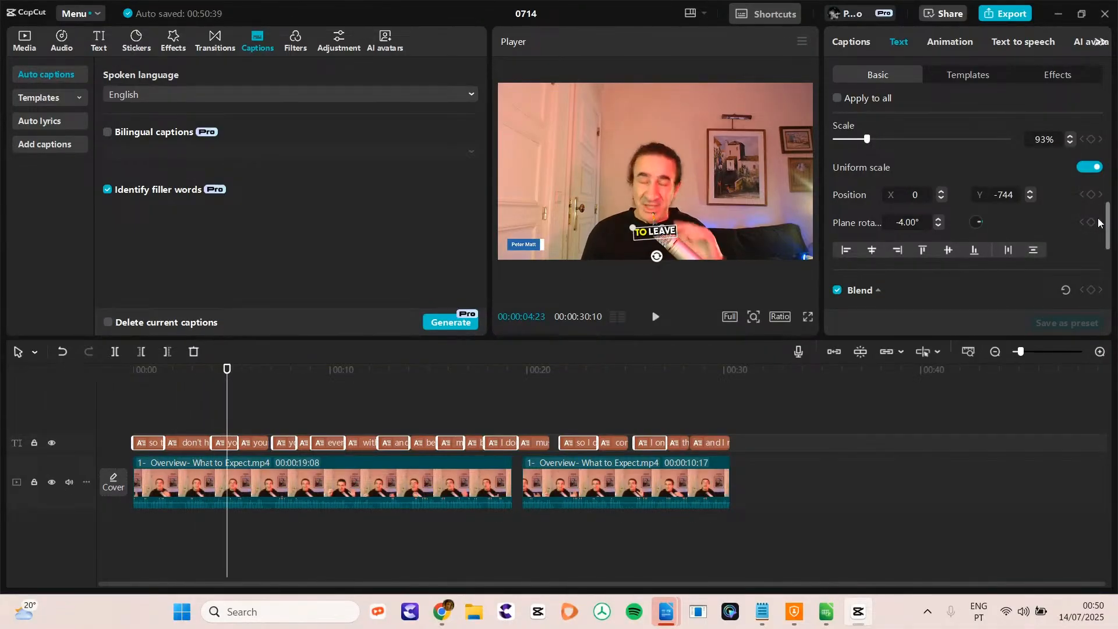
- Change the text colour of the selected alternate captions to pure red, FF0000
scroll(1108, 225, up, 5)
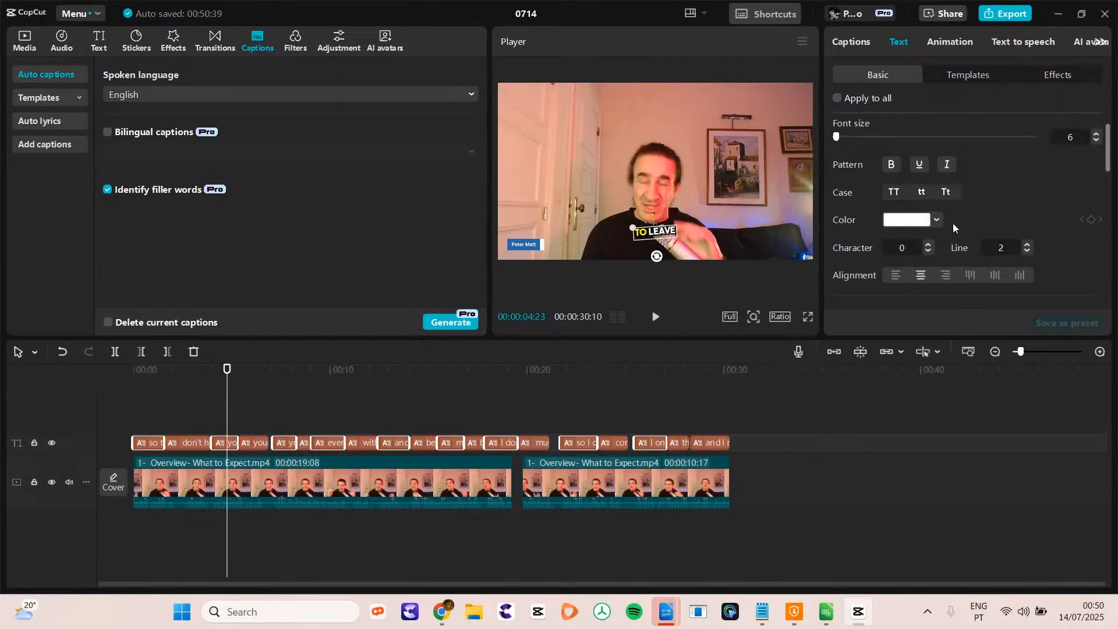
click(917, 226)
drag(1003, 265, 1019, 220)
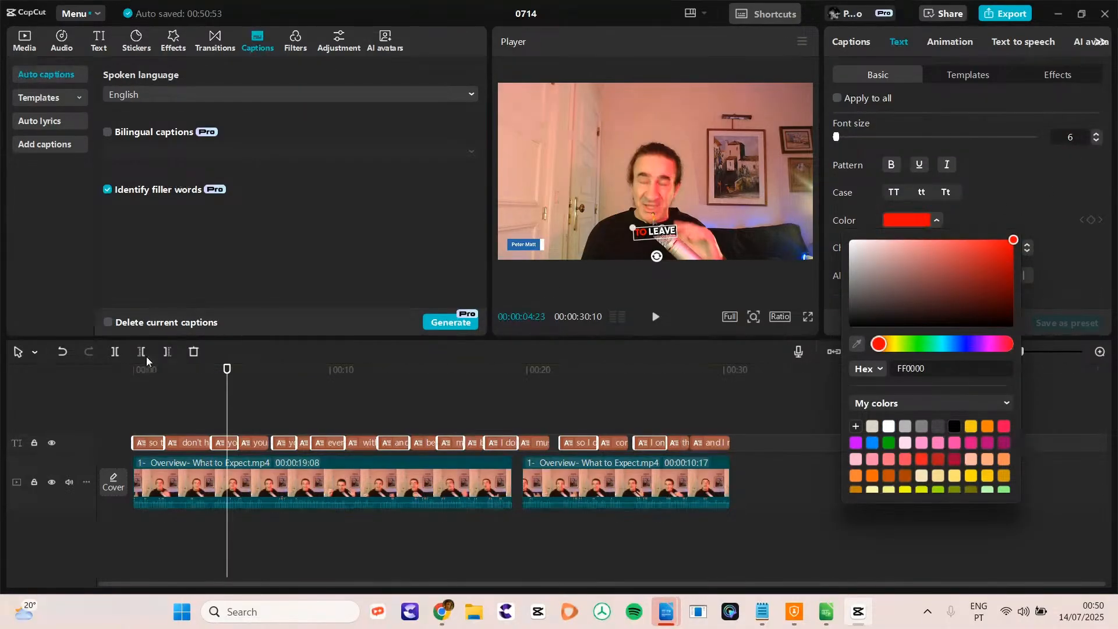
click(128, 375)
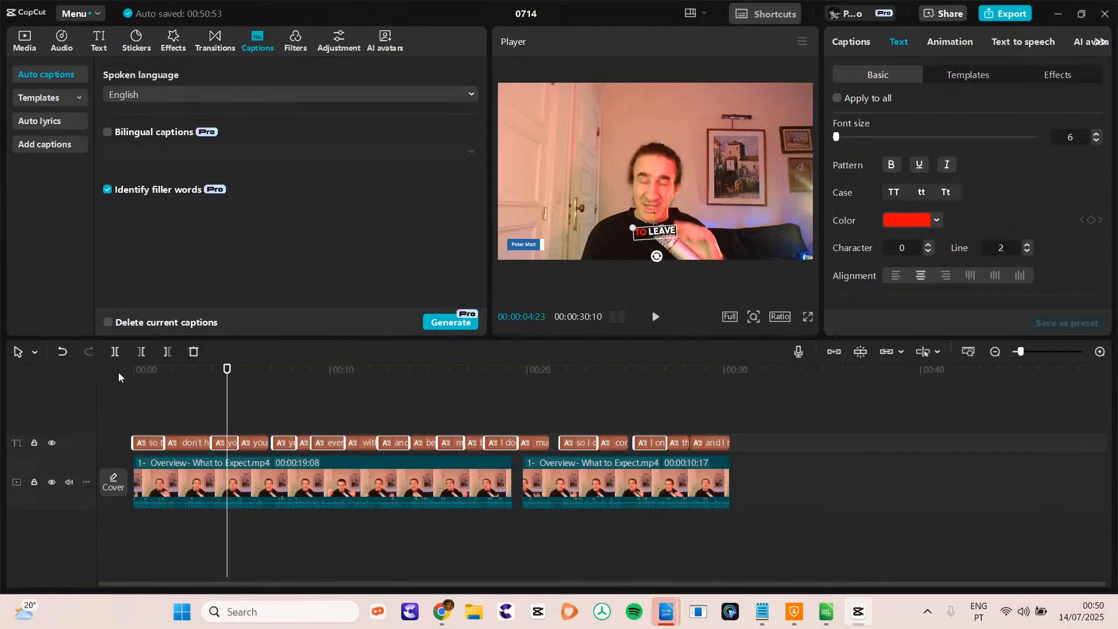
- Play the opening seconds from the start to check the red colouring of the alternate captions
click(134, 370)
key(space)
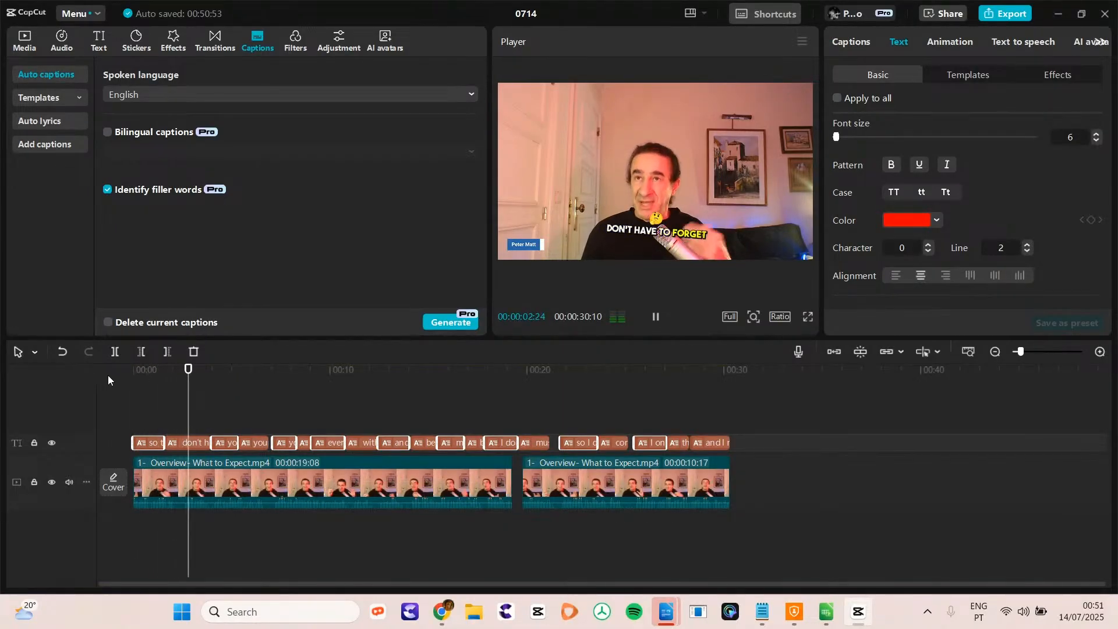
key(space)
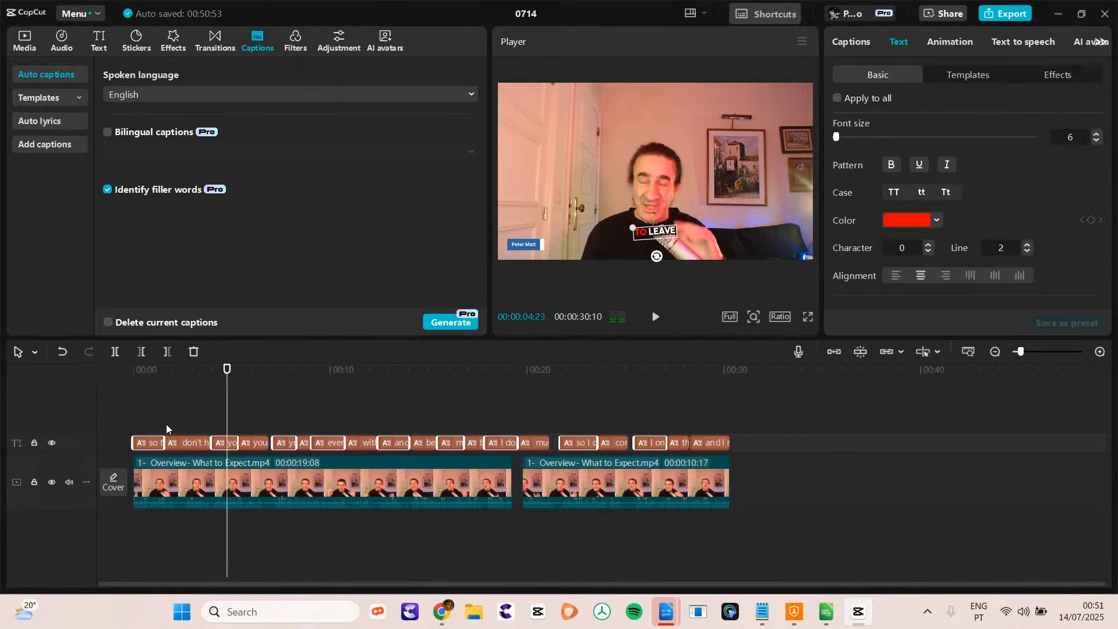
click(195, 444)
ctrl+click(253, 444)
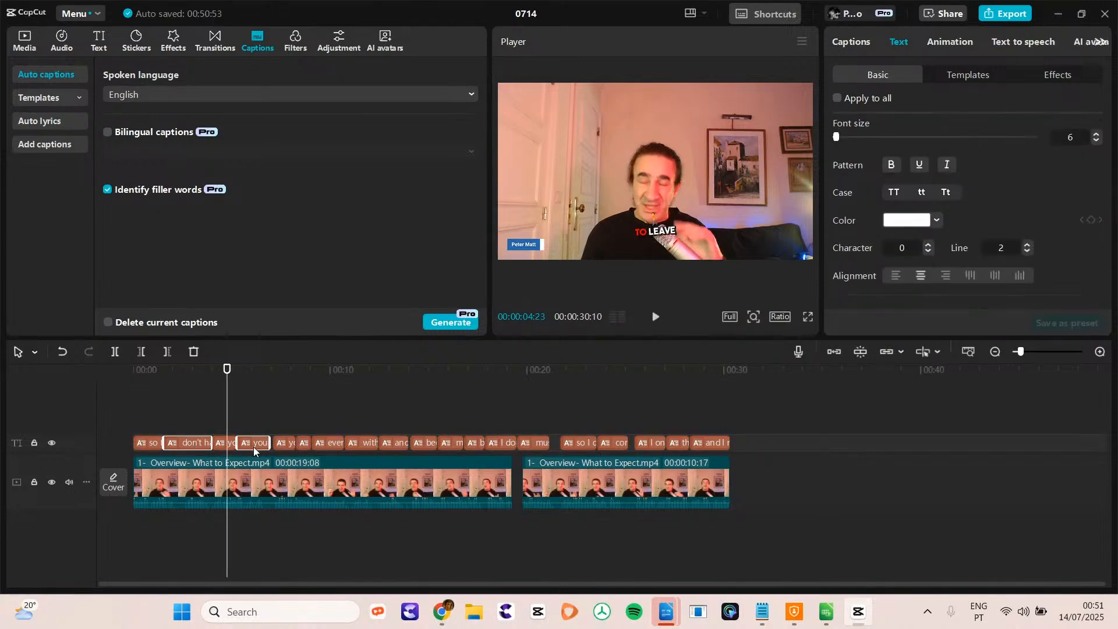
ctrl+click(361, 445)
ctrl+click(528, 443)
- Select every other caption starting from the second one and change their text colour to green, 00B209
click(606, 442)
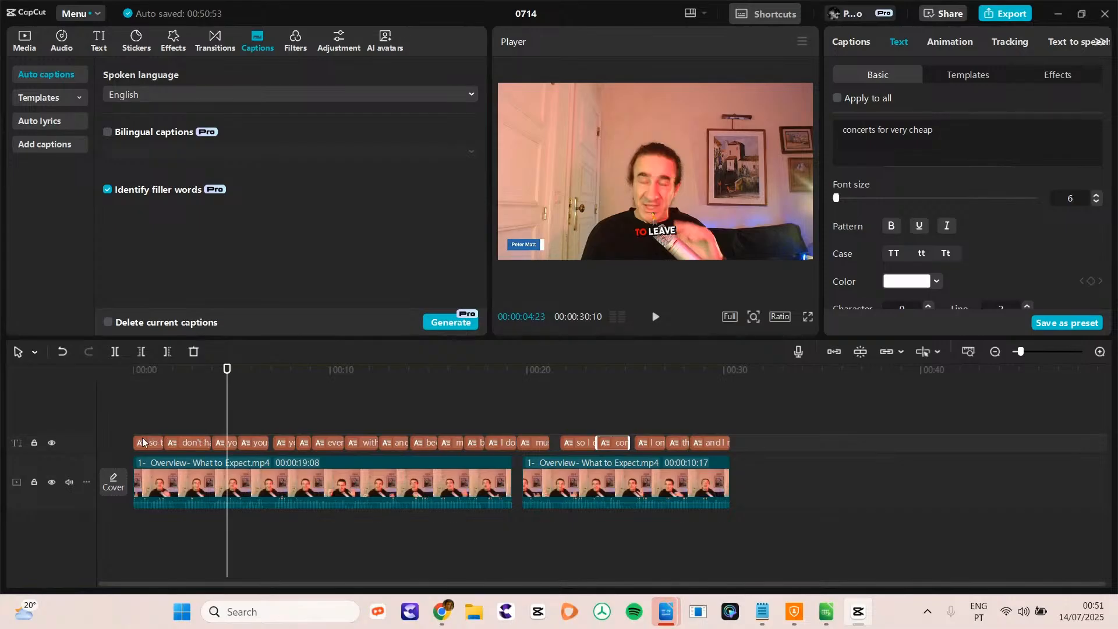
ctrl+click(187, 450)
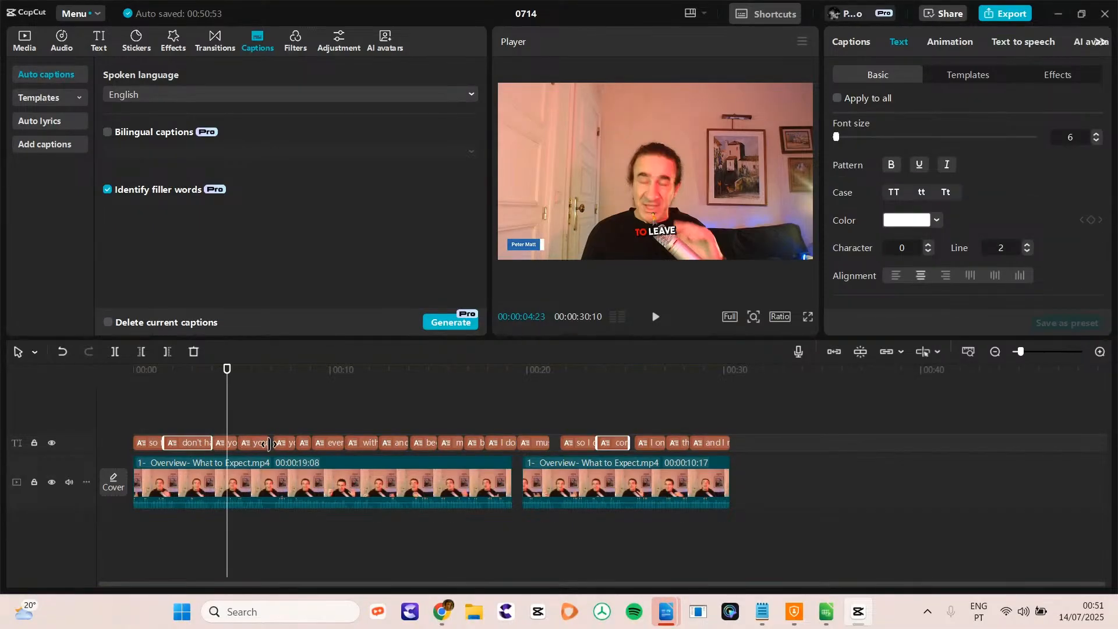
ctrl+click(252, 447)
ctrl+click(303, 444)
ctrl+click(373, 446)
ctrl+click(413, 446)
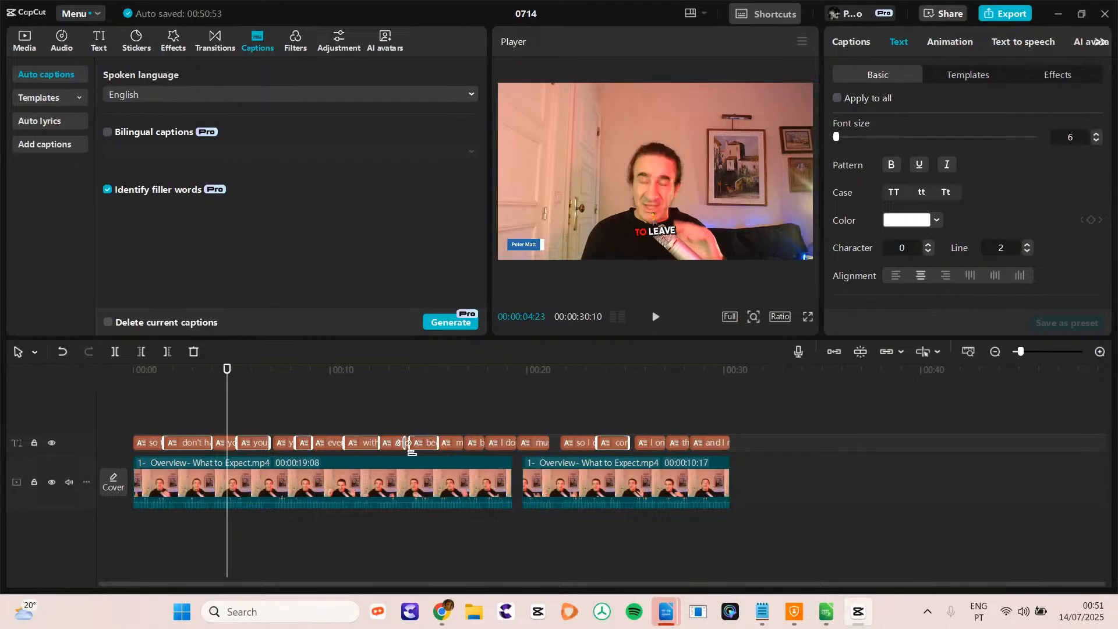
ctrl+click(475, 445)
ctrl+click(533, 445)
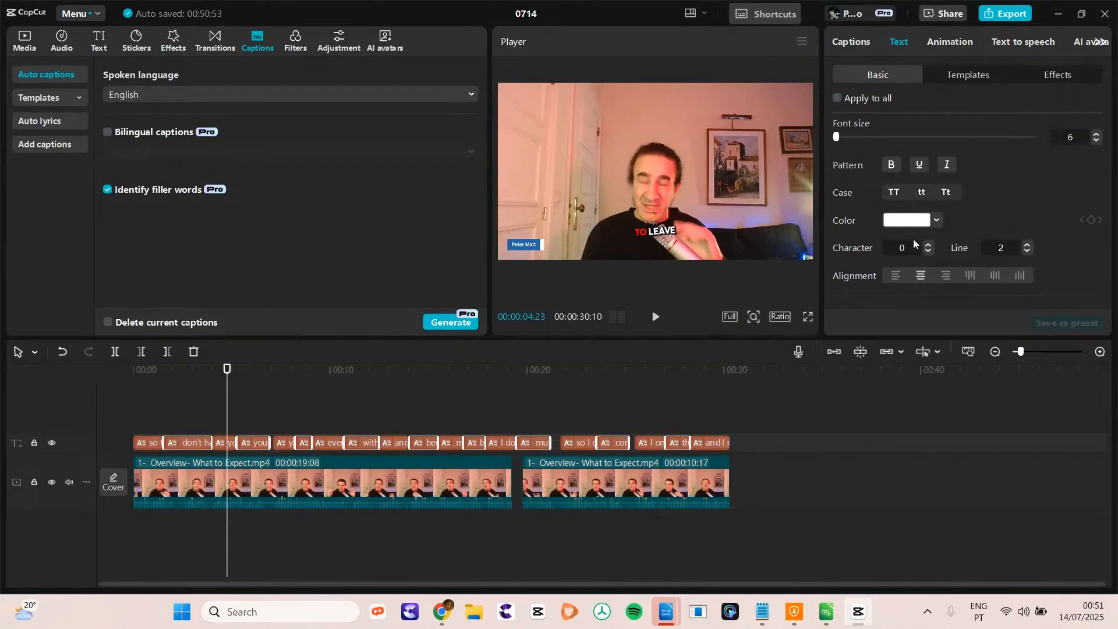
click(908, 222)
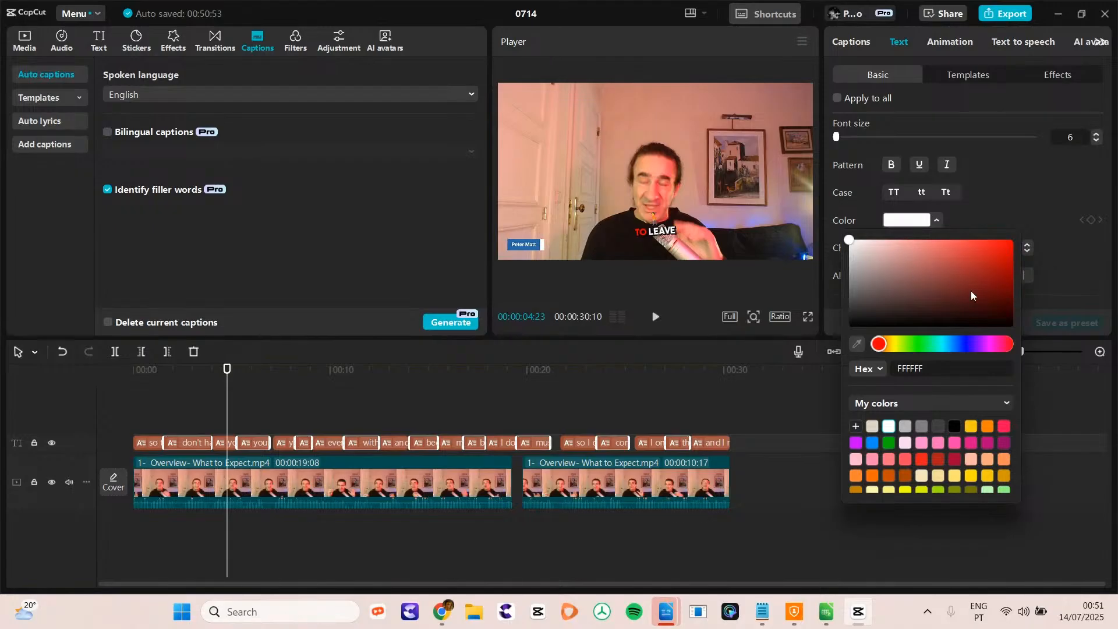
click(888, 444)
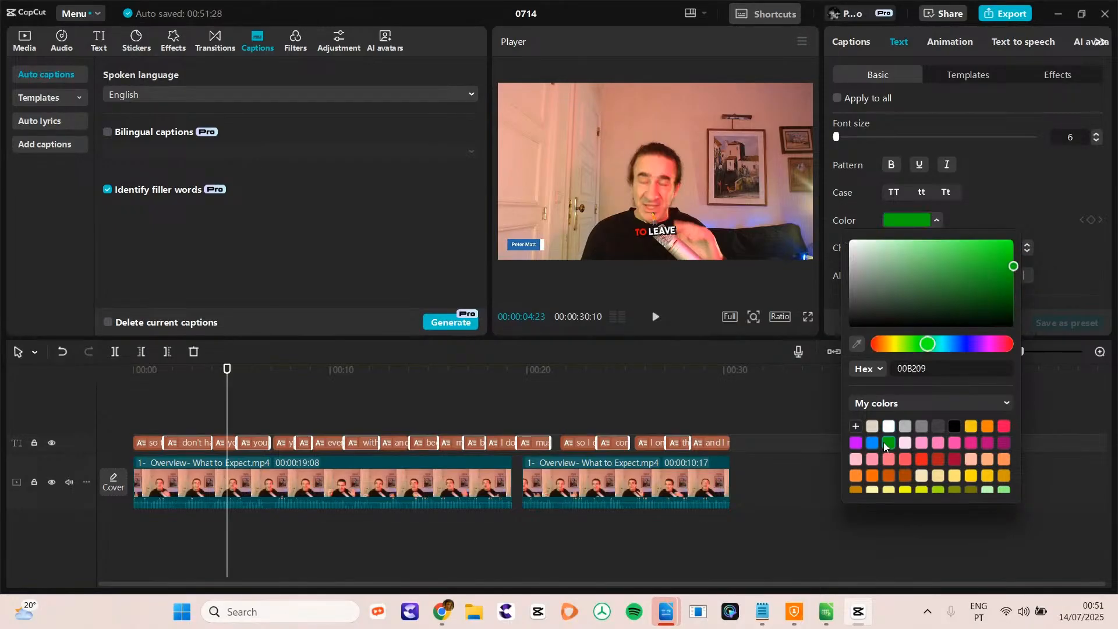
- Play the opening seconds from the start to check the green colouring of the second set of captions
drag(161, 371, 1, 329)
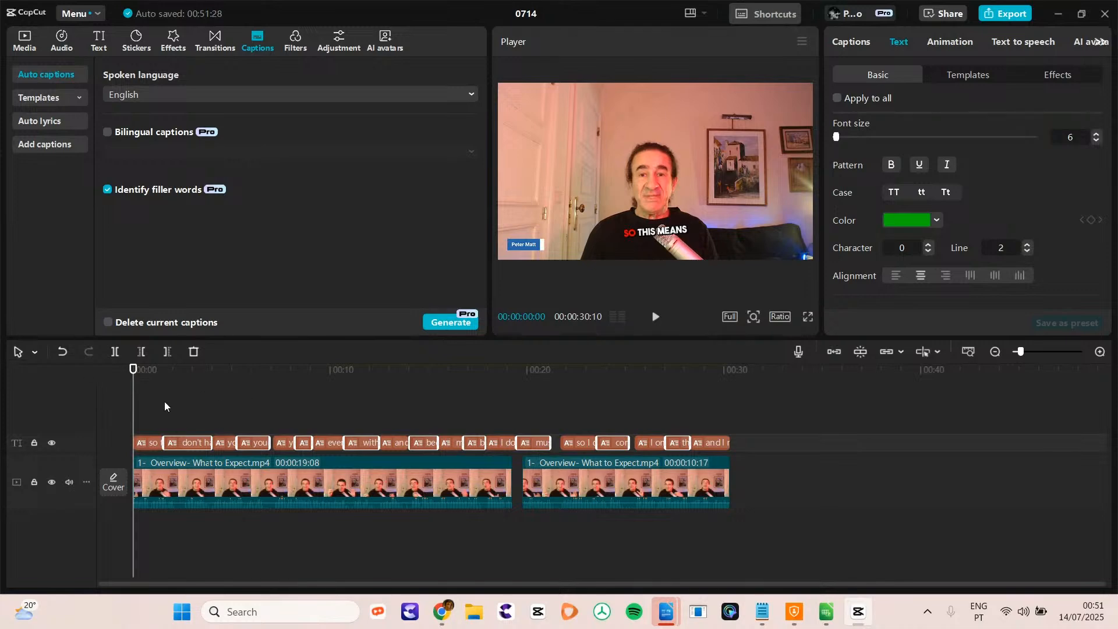
key(space)
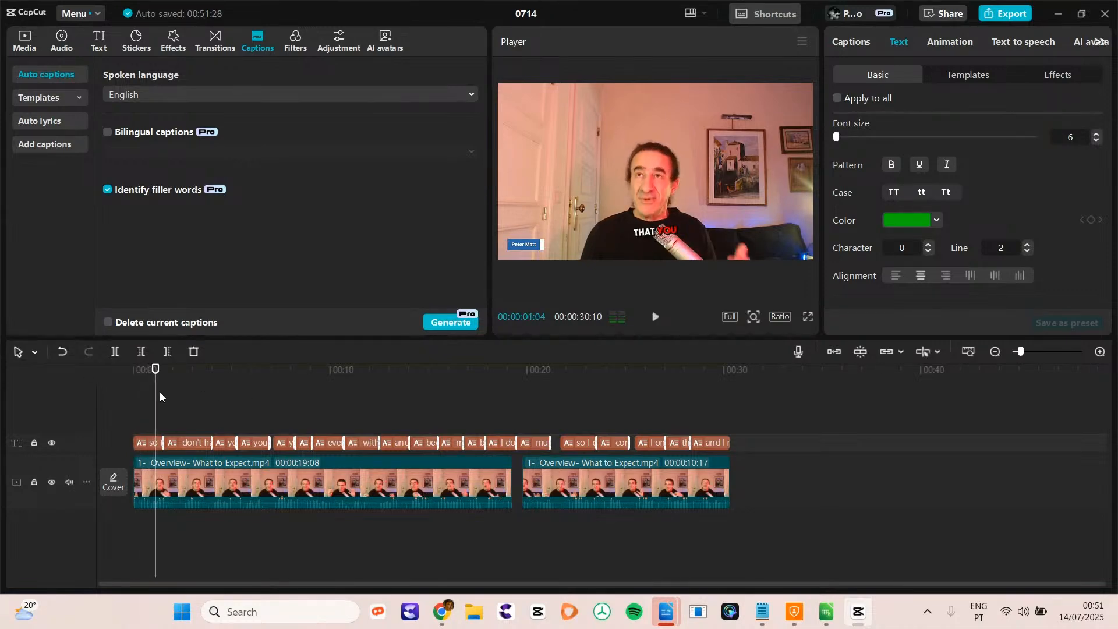
drag(148, 373, 98, 366)
key(space)
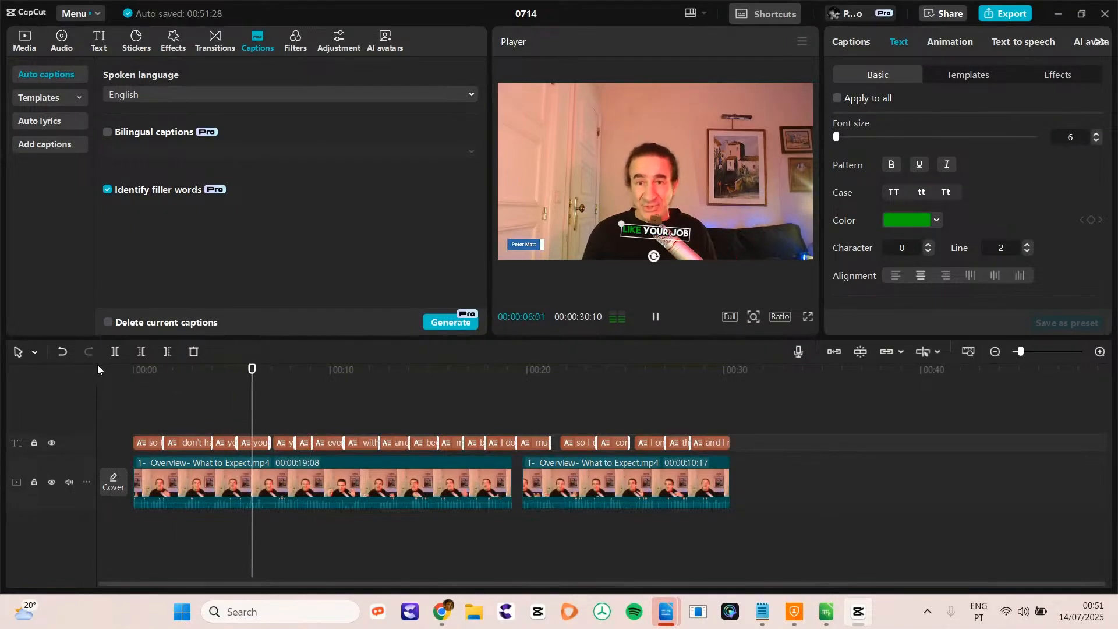
key(space)
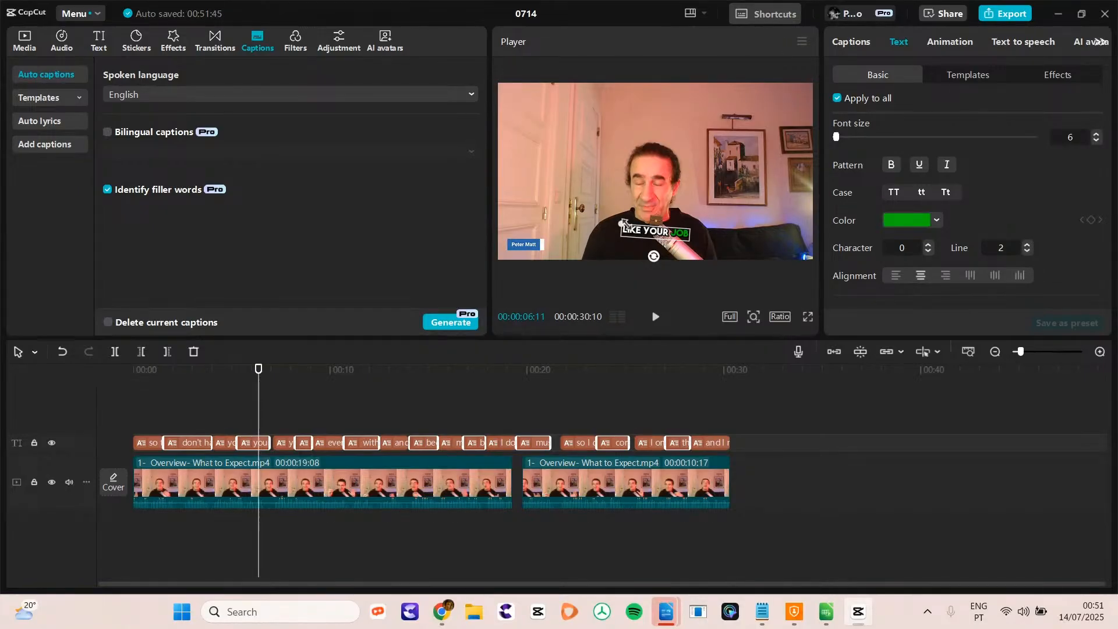
- Try enlarging the captions in the preview with Apply to all enabled, undo the resize and turn Apply to all off
drag(623, 222, 593, 218)
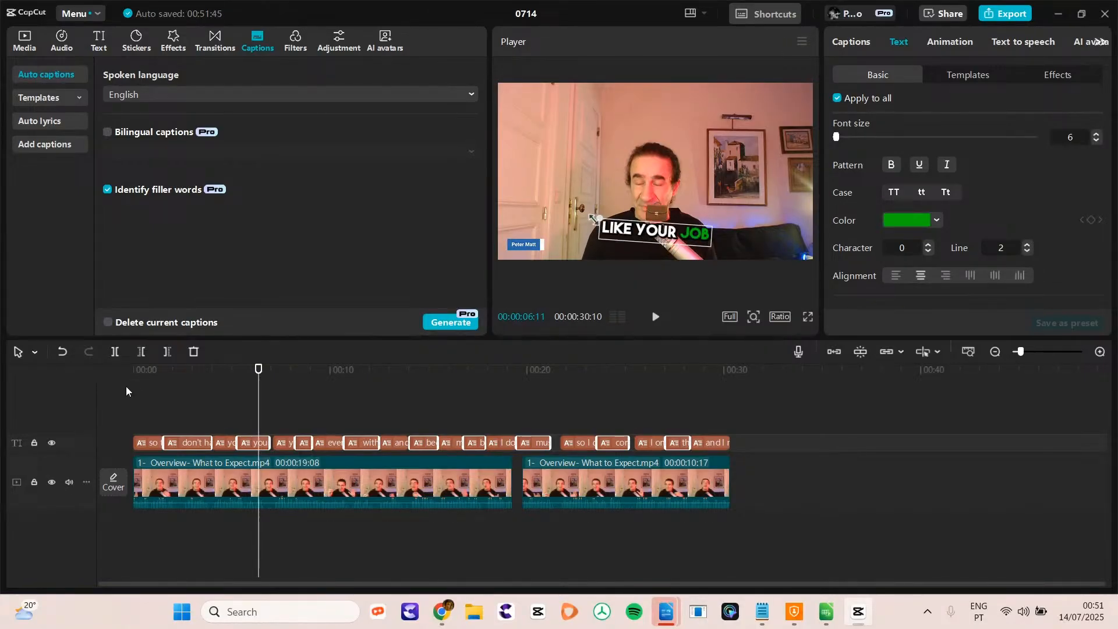
drag(140, 376, 178, 383)
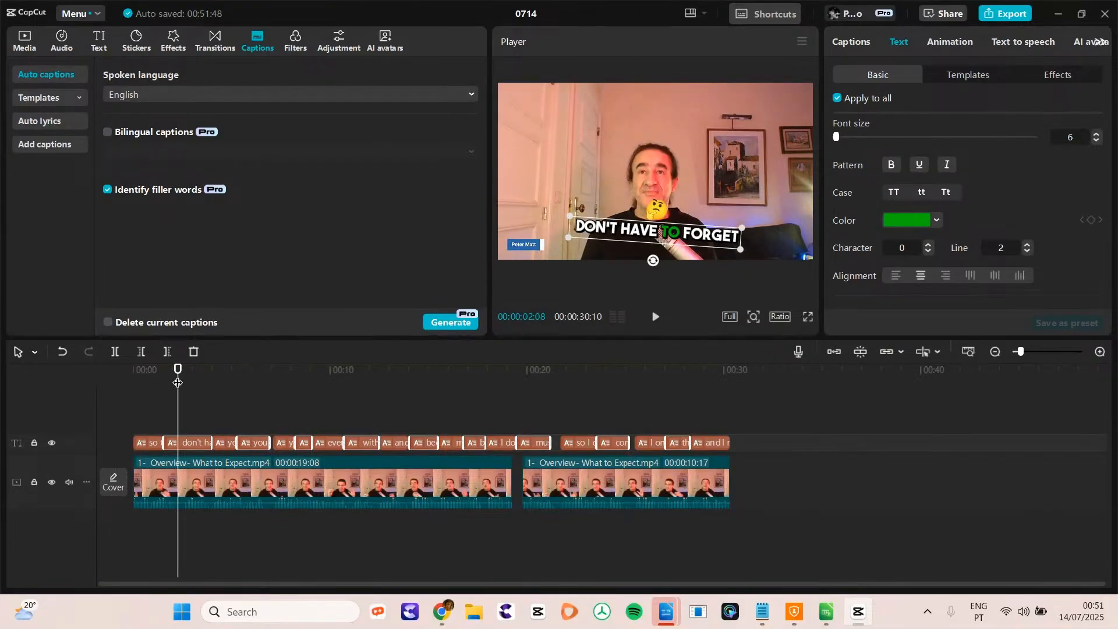
key(ctrl+z)
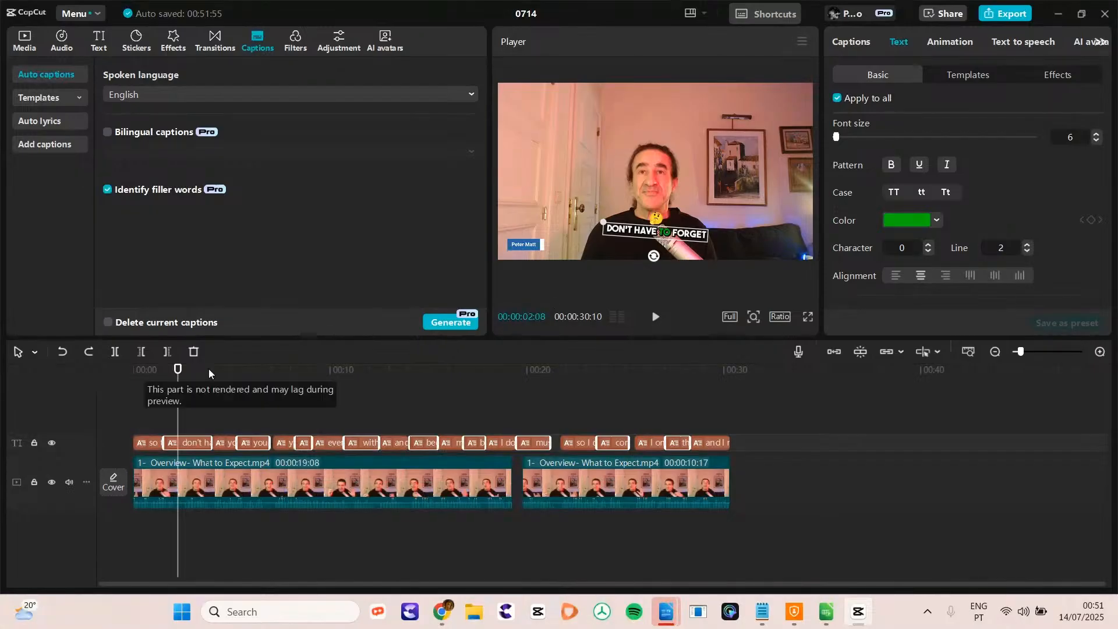
click(143, 377)
drag(143, 377, 176, 381)
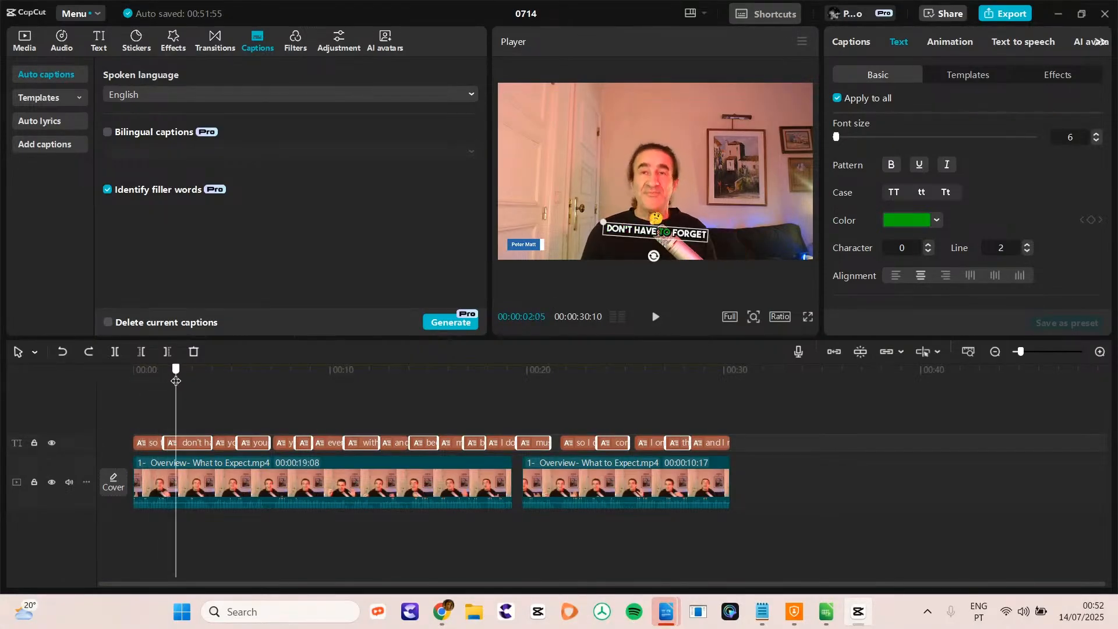
click(838, 100)
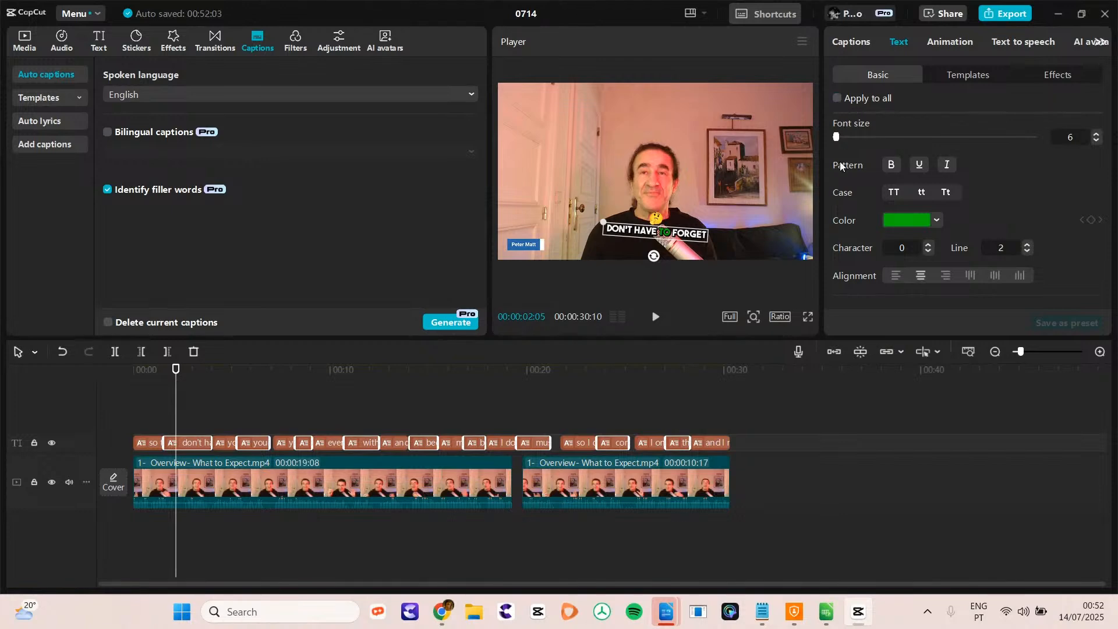
- Select all captions on the timeline and set their font size to 10
click(757, 417)
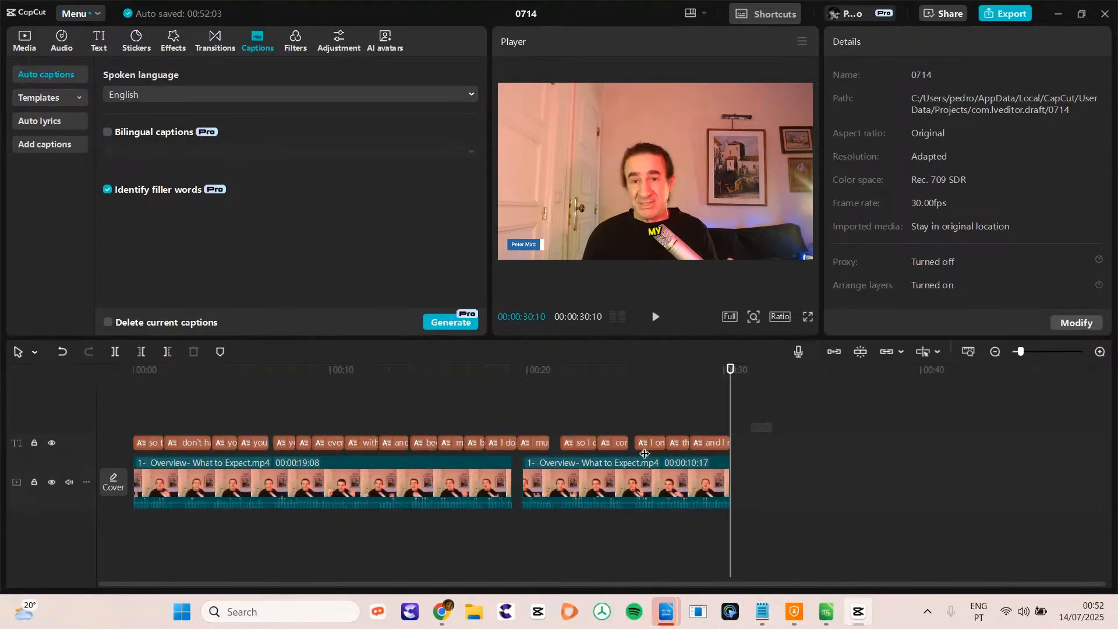
click(152, 446)
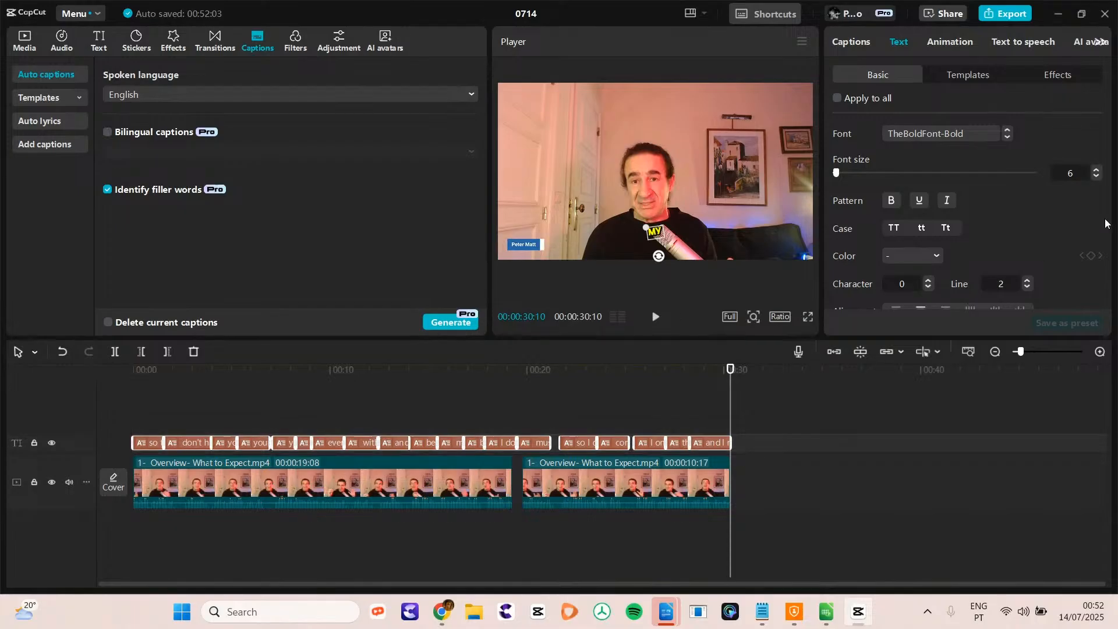
click(1098, 171)
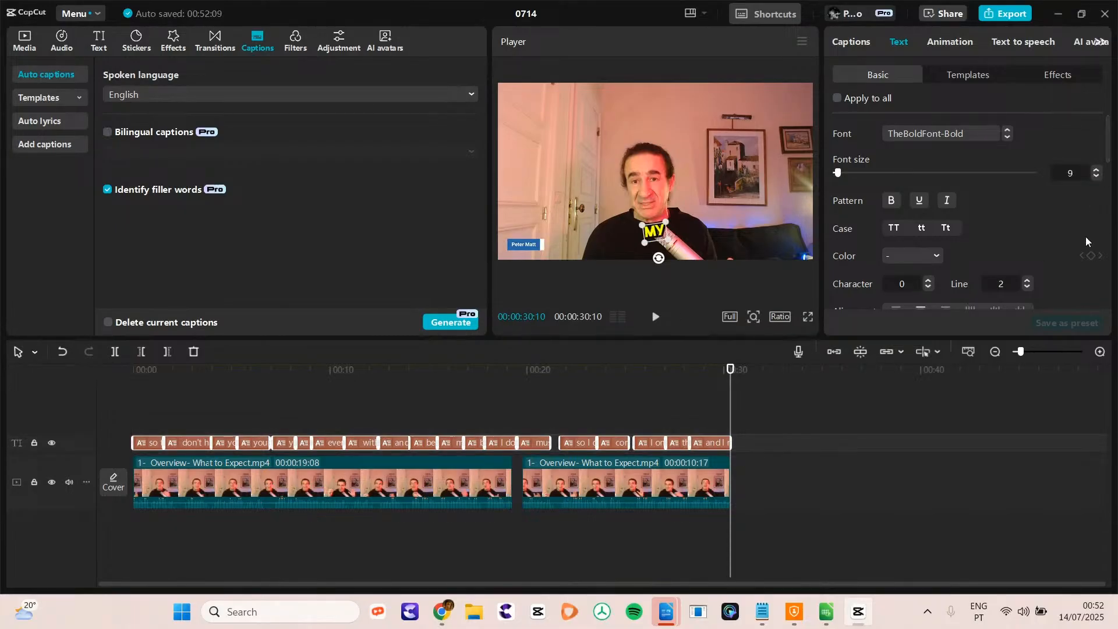
- Play the first eight seconds from the start to check the larger captions
drag(141, 373, 231, 373)
drag(2, 379, 4, 379)
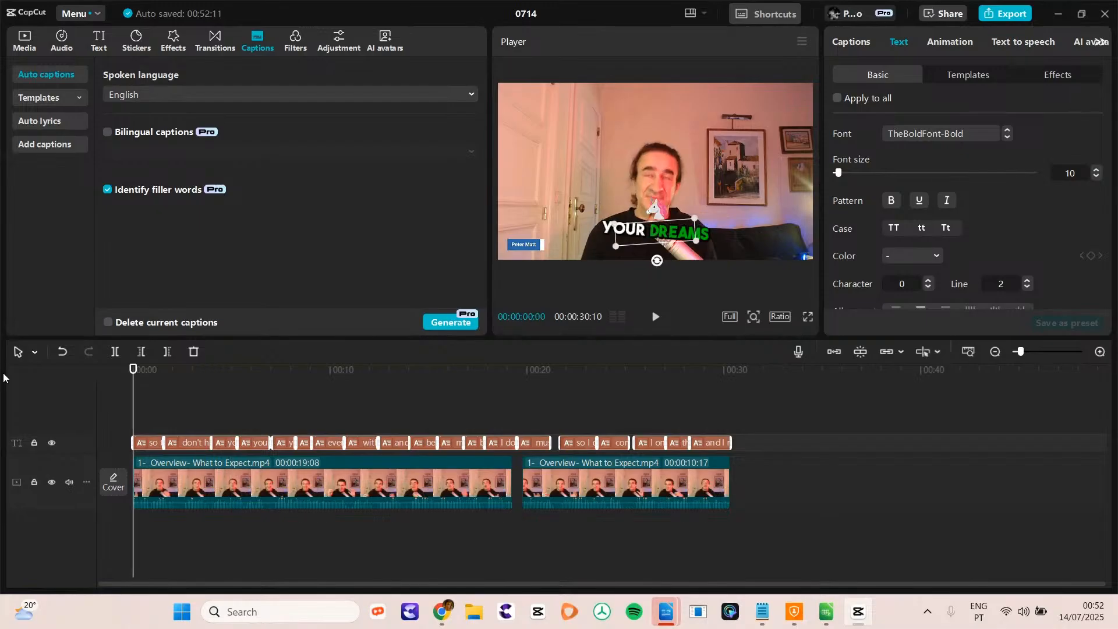
key(space)
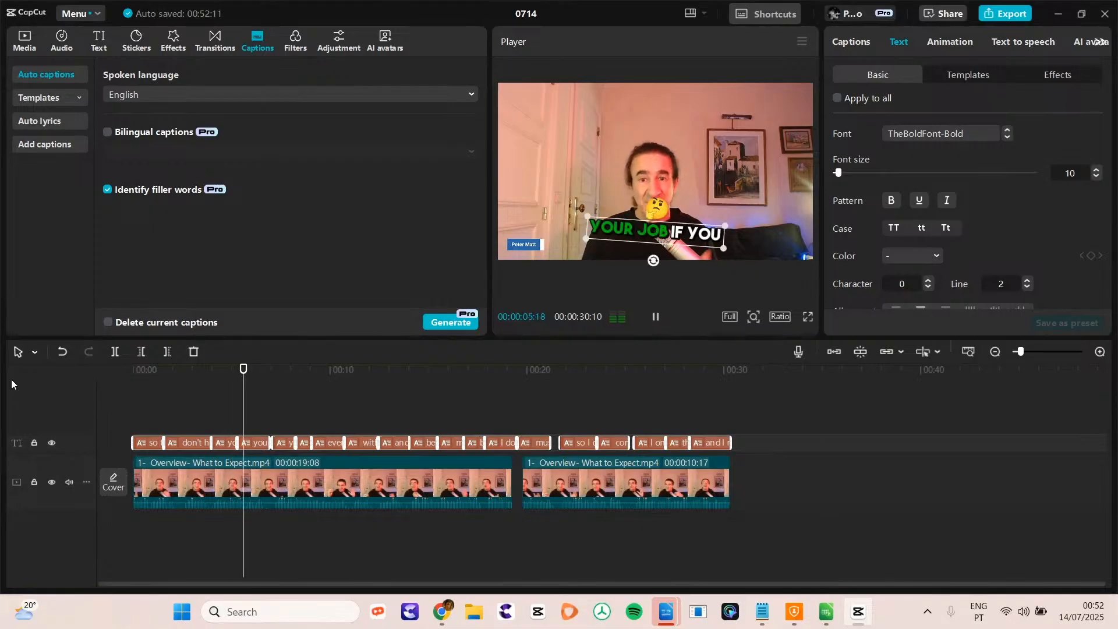
key(space)
key(space)
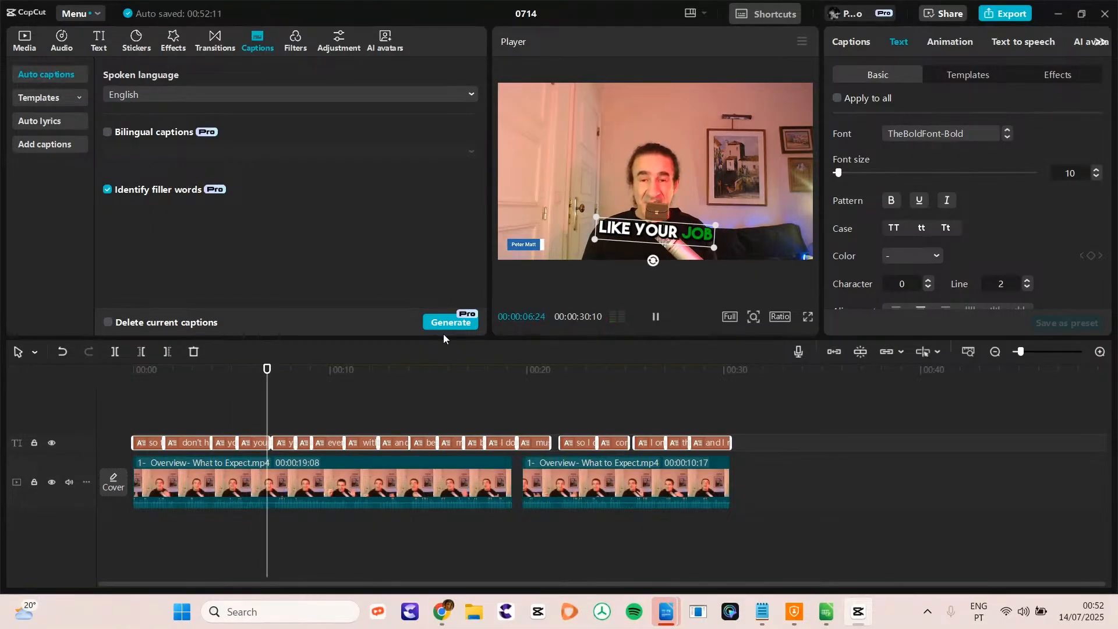
click(655, 321)
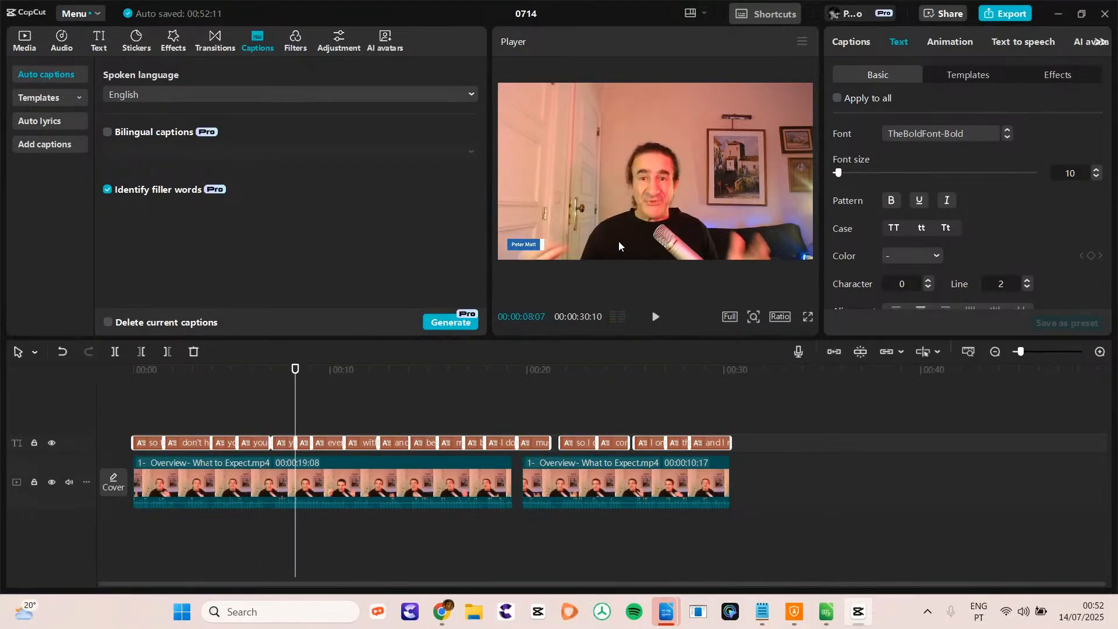
- Scale the selected captions down slightly in the preview, using the "YOU DON'T HAVE" caption at about 7 seconds
click(274, 374)
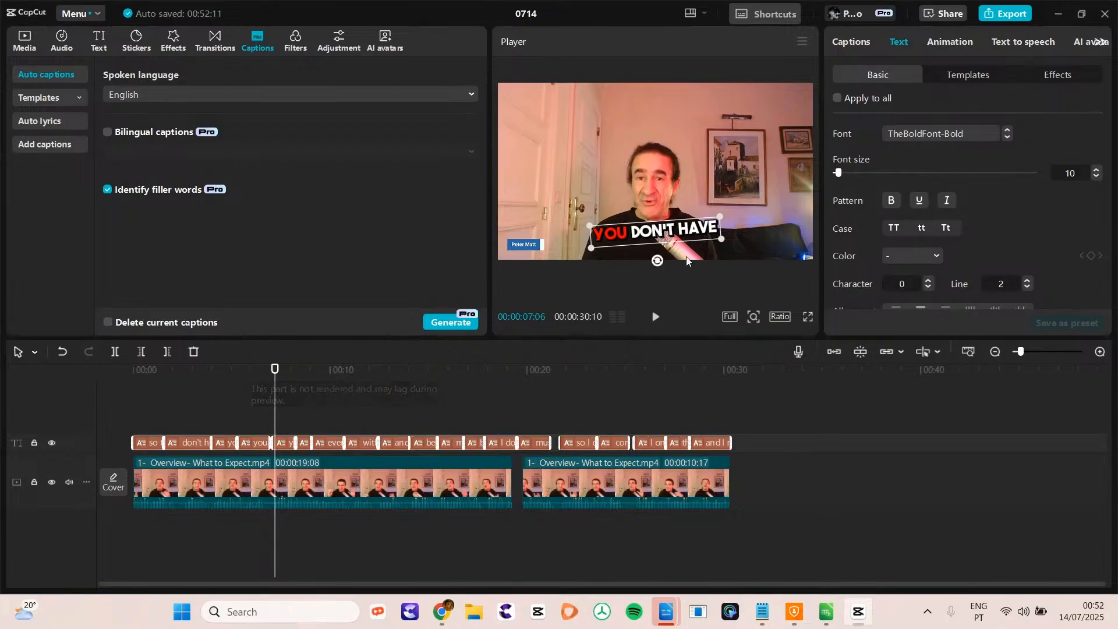
drag(717, 241, 702, 241)
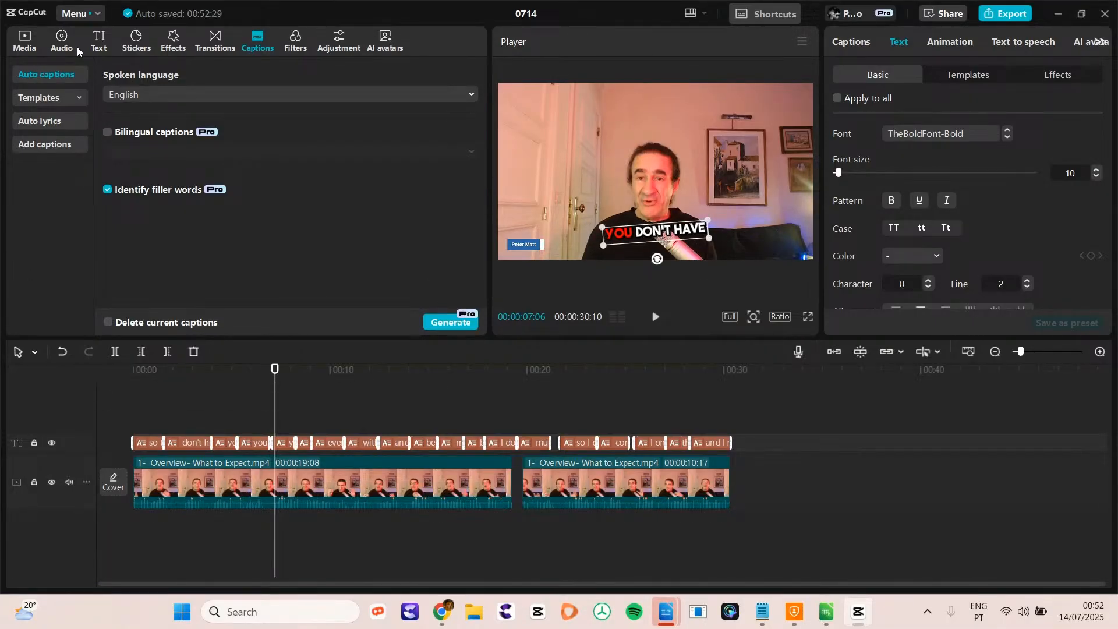
- Import all sound effect files from the SONS folder inside CAPCUT SONS E FONTSE IMAGENS into the project media
click(61, 40)
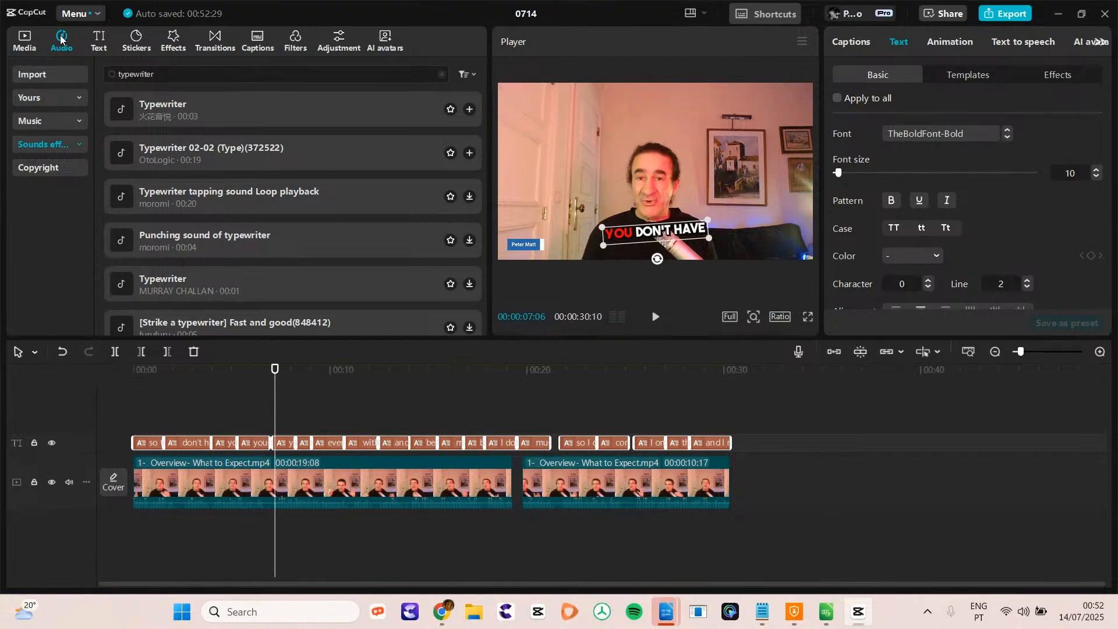
click(25, 45)
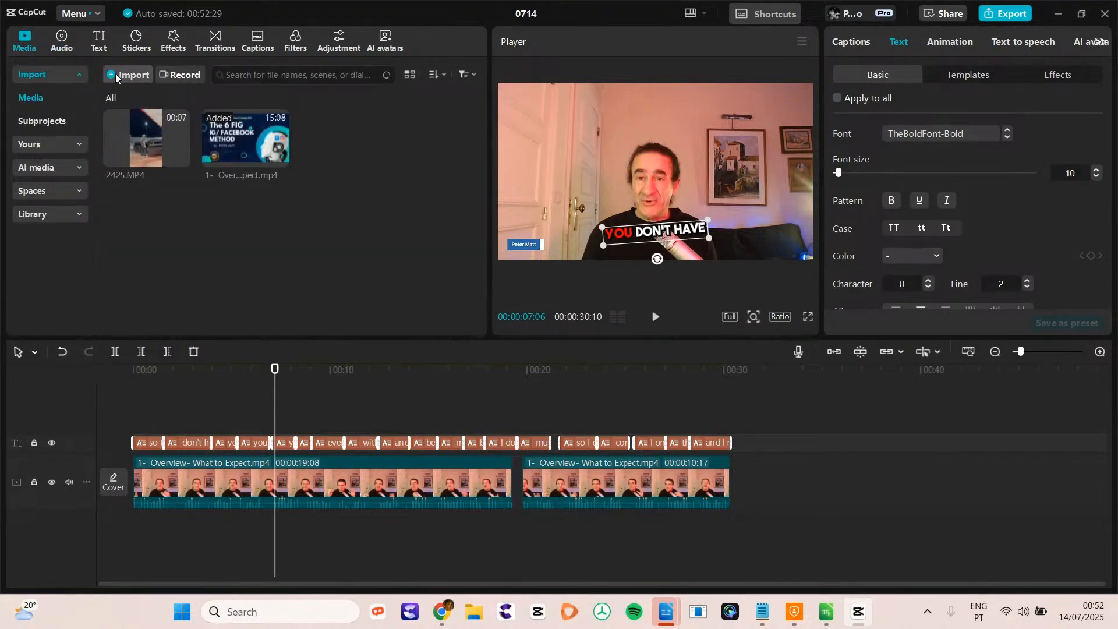
click(115, 77)
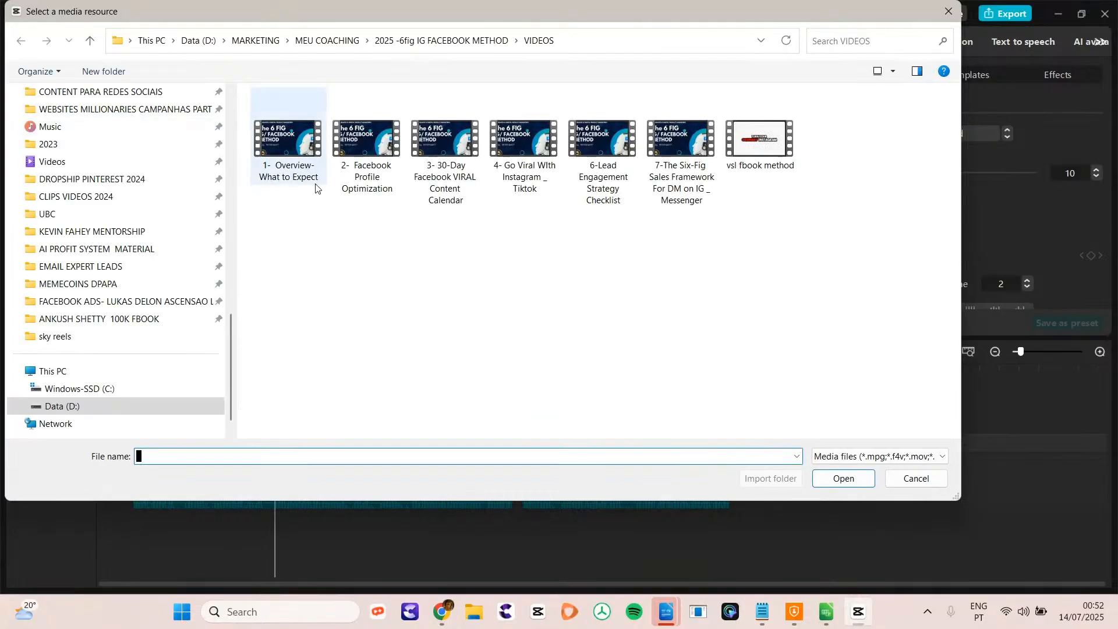
drag(233, 333, 228, 87)
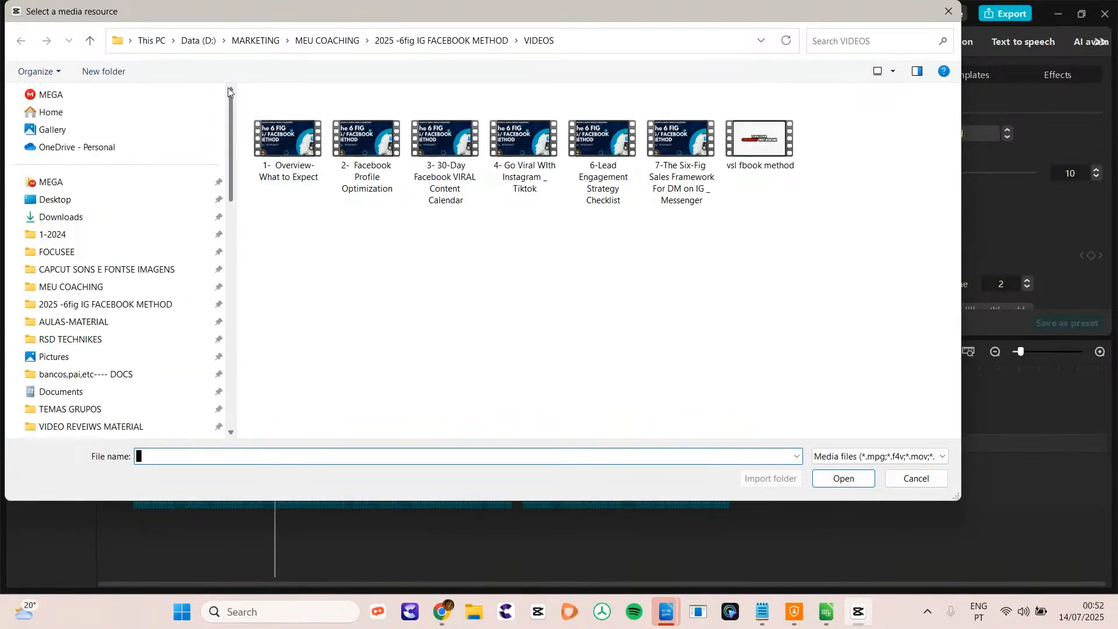
click(89, 274)
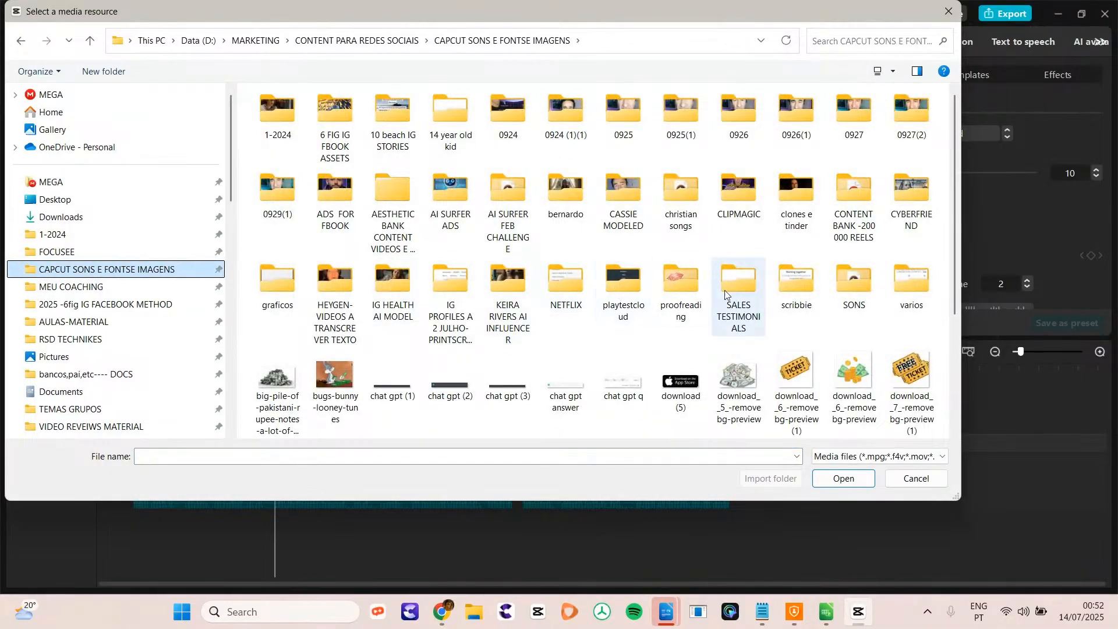
click(843, 285)
double_click(843, 286)
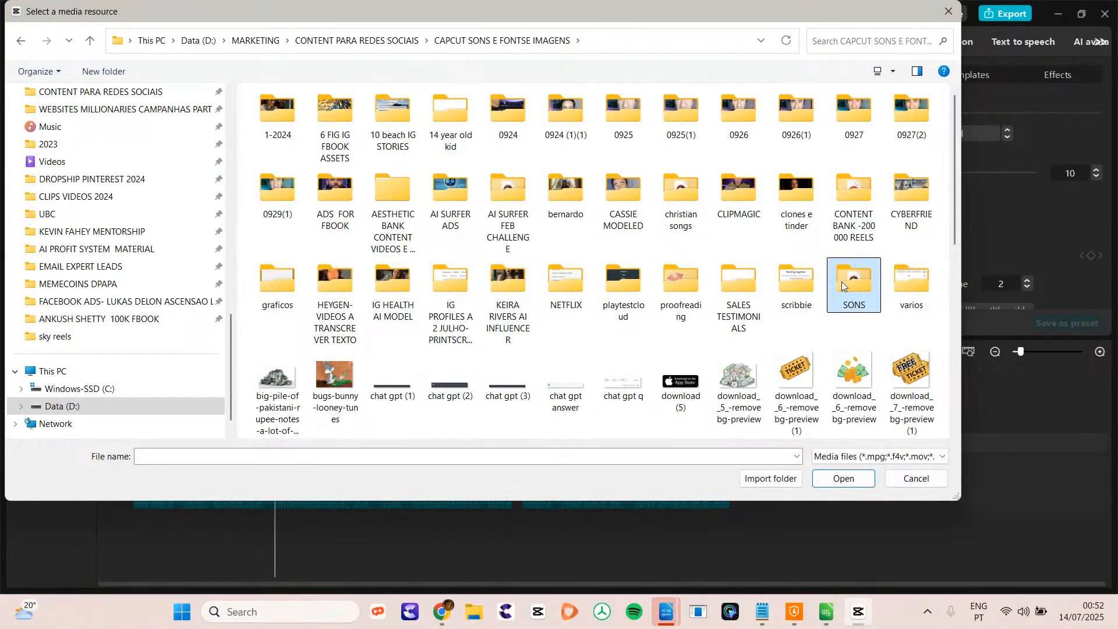
key(ctrl+a)
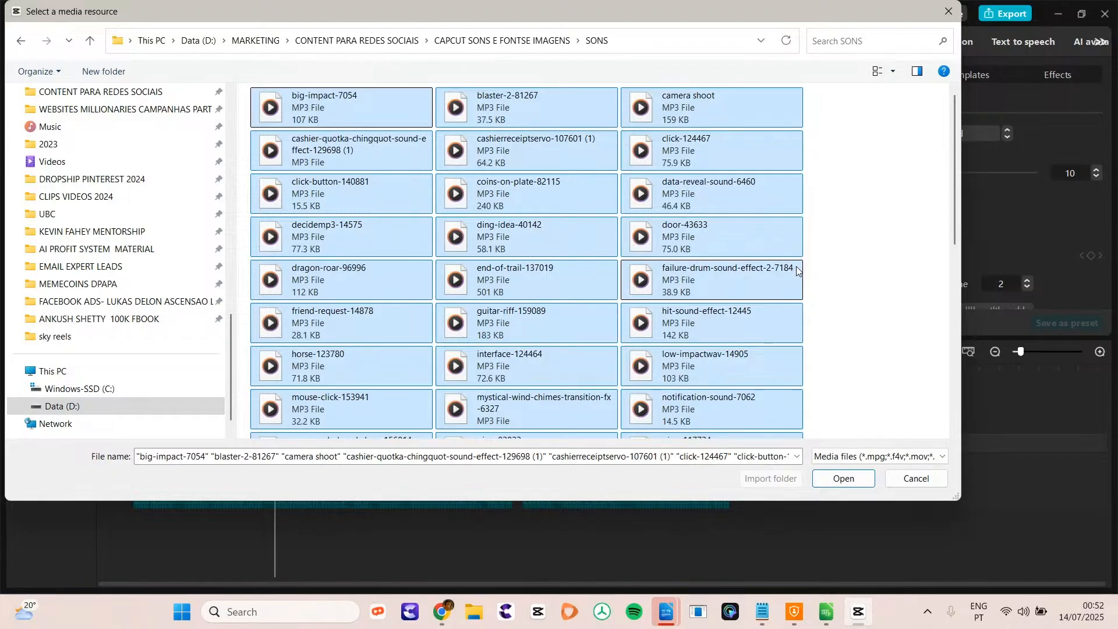
click(844, 479)
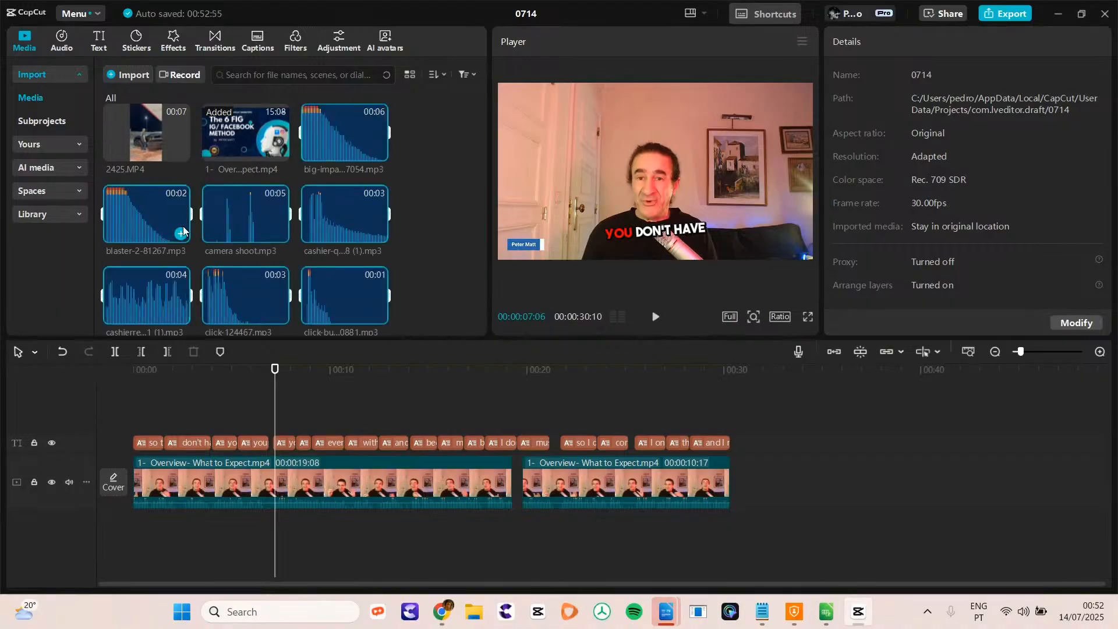
- Place big-impact-7054.mp3 at the start of the timeline below the video and give it a 5.1 s fade-out
drag(348, 225, 111, 527)
click(312, 140)
drag(240, 527, 145, 528)
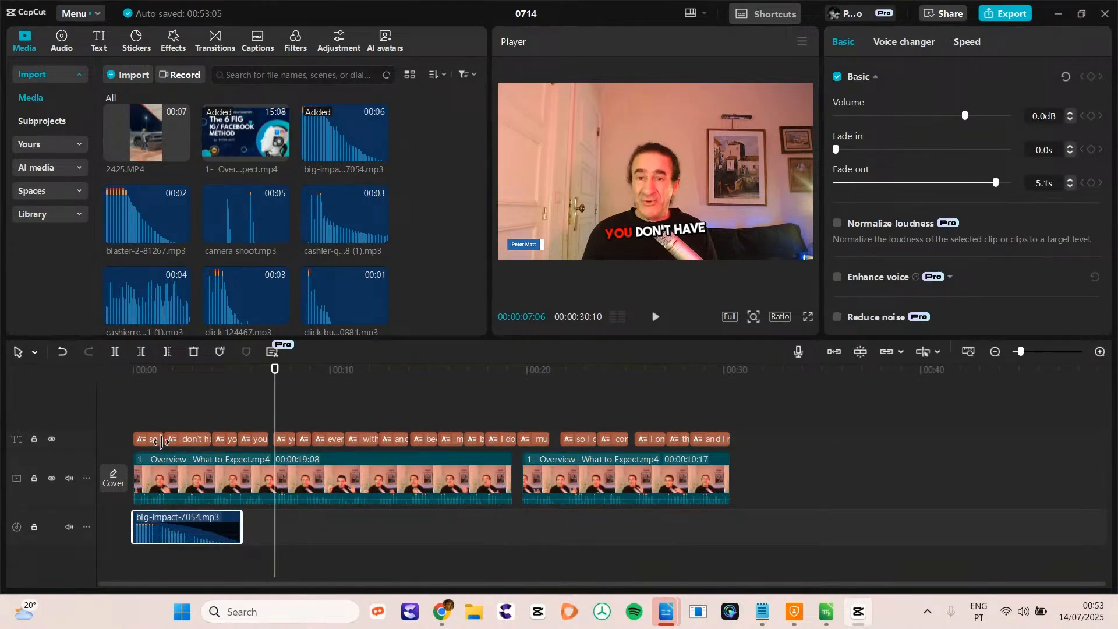
- Play the first two seconds from the start to hear the impact sound with the video
click(134, 374)
key(space)
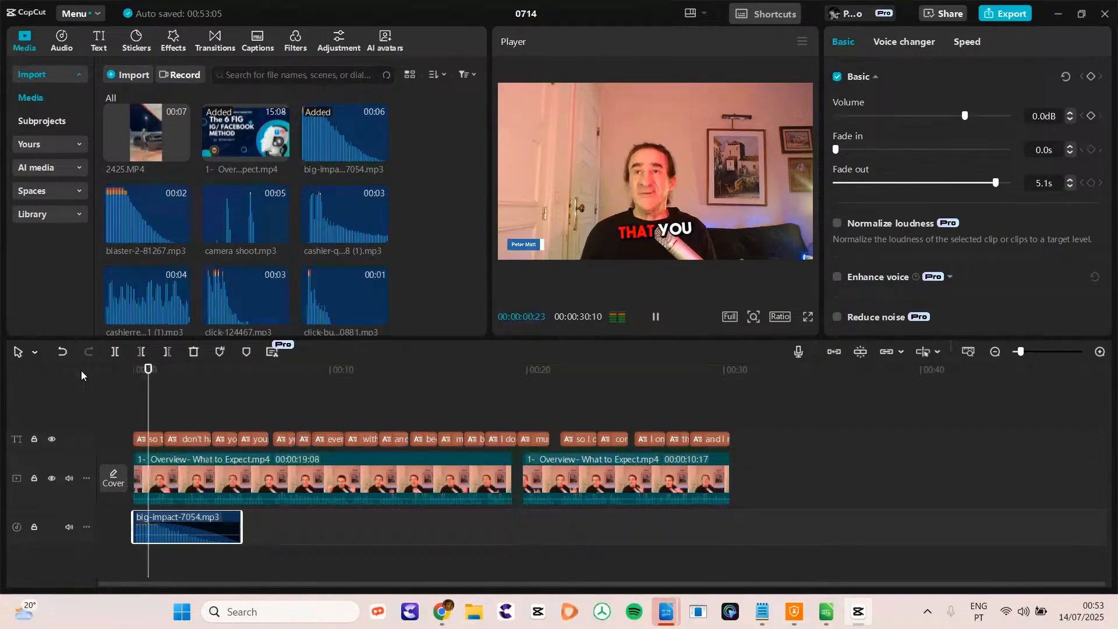
key(space)
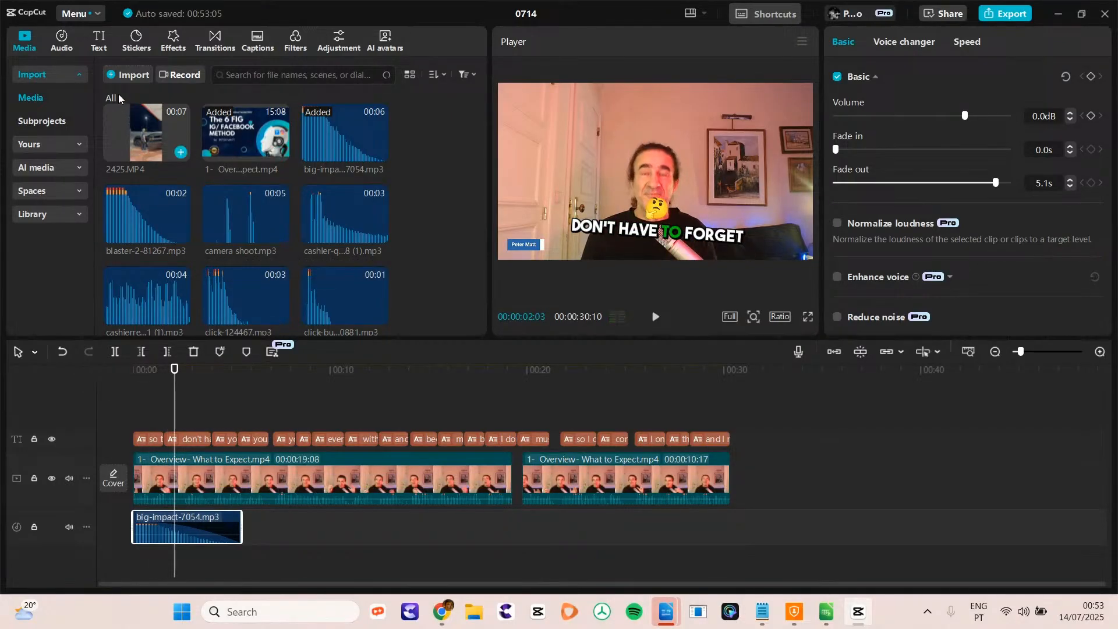
- Import the download__5_-removebg-preview money image from the CAPCUT SONS E FONTSE IMAGENS folder into the project media
click(116, 76)
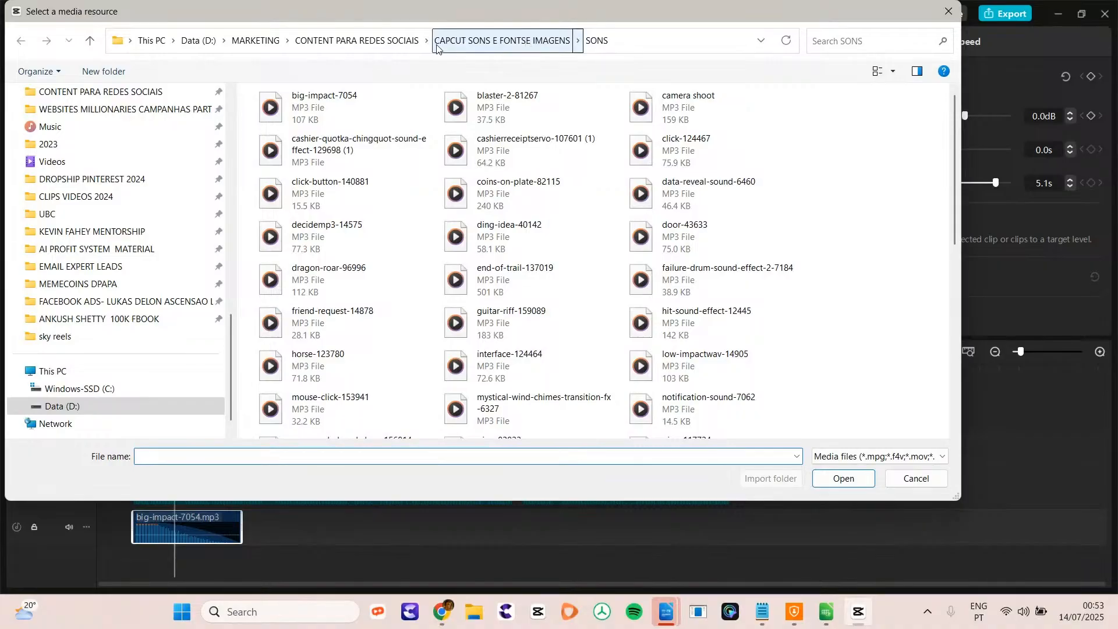
click(492, 44)
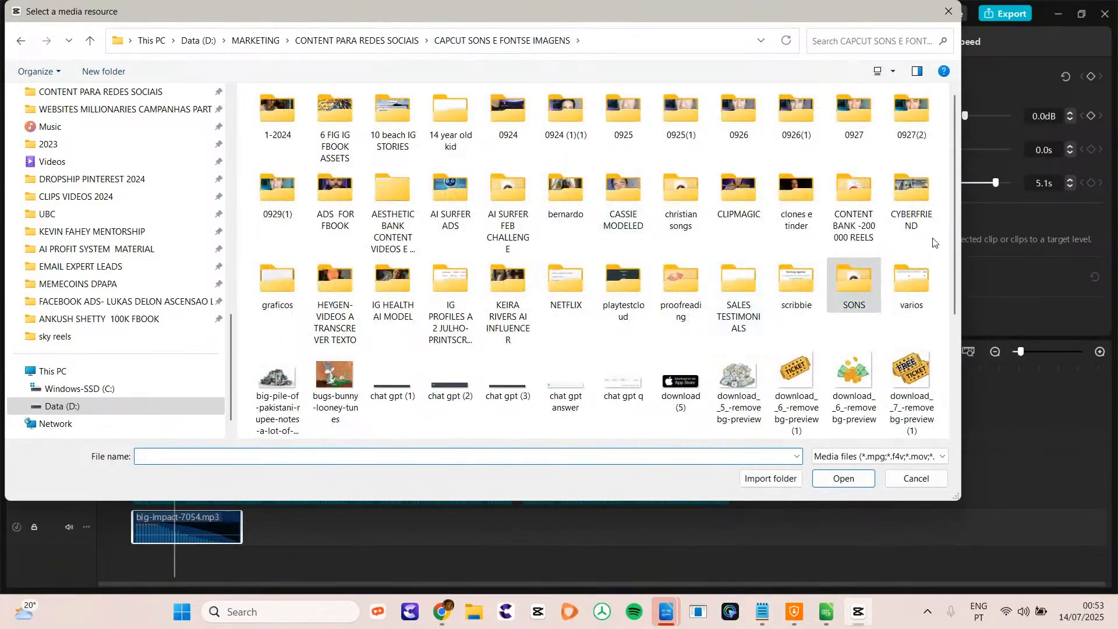
scroll(953, 261, down, 3)
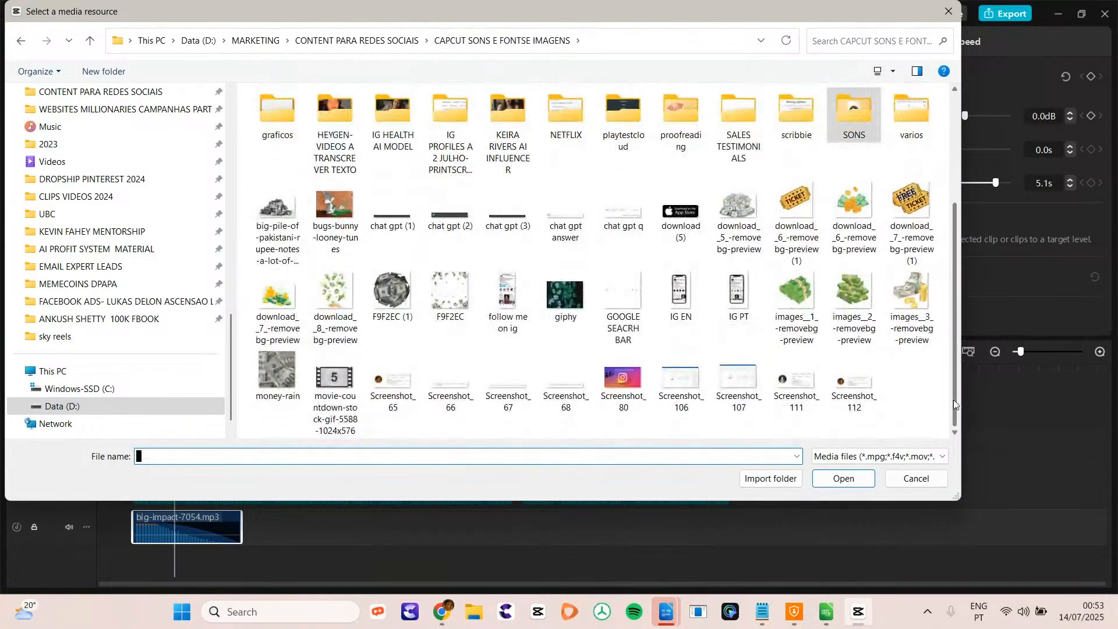
click(740, 217)
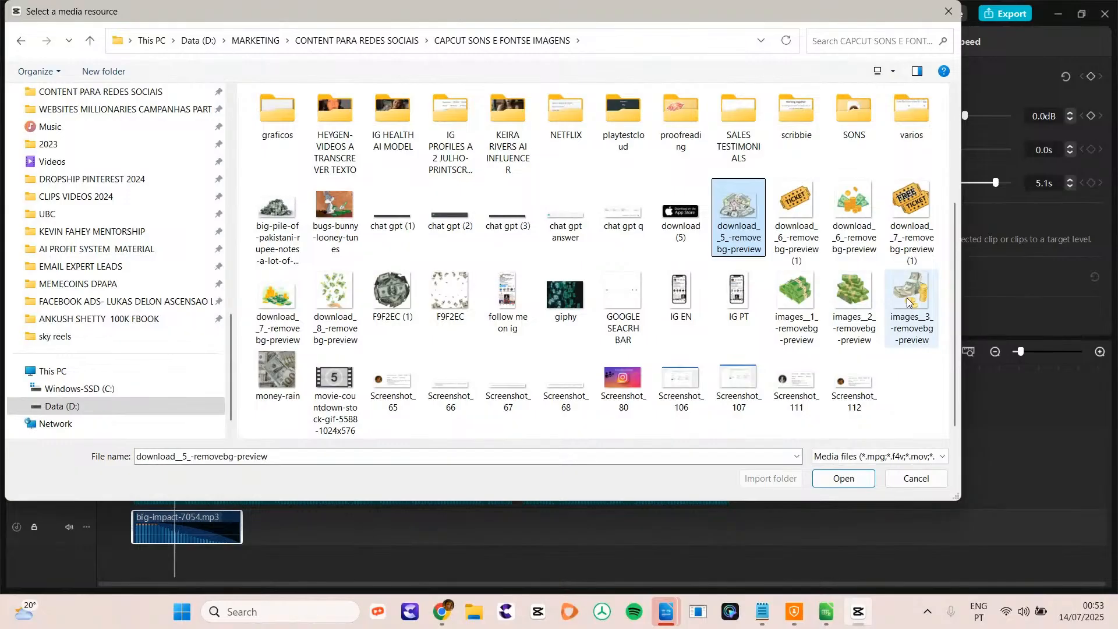
key(Return)
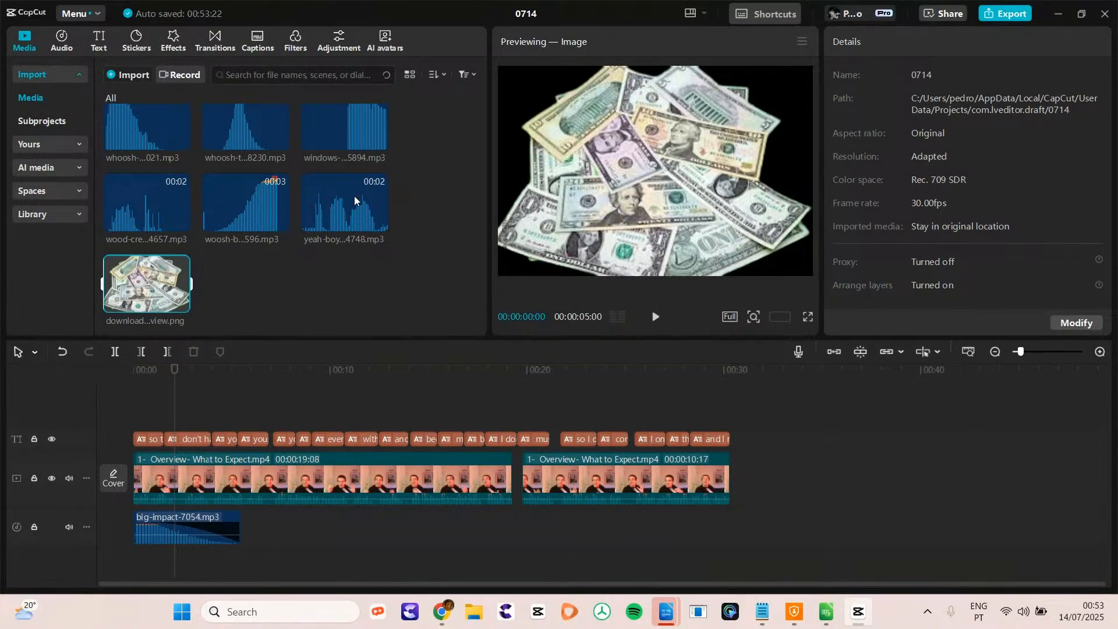
- Import all loose image and GIF files in CAPCUT SONS E FONTSE IMAGENS, from the big-pile-of-pakistani-rupee-notes picture through Screenshot_112
key(ctrl+i)
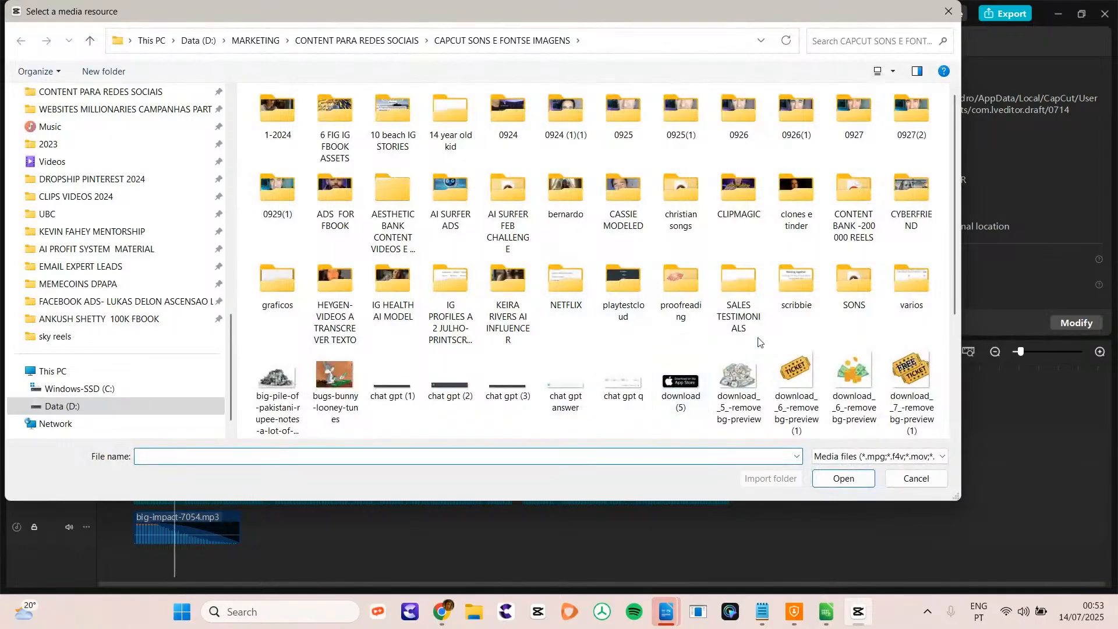
click(280, 396)
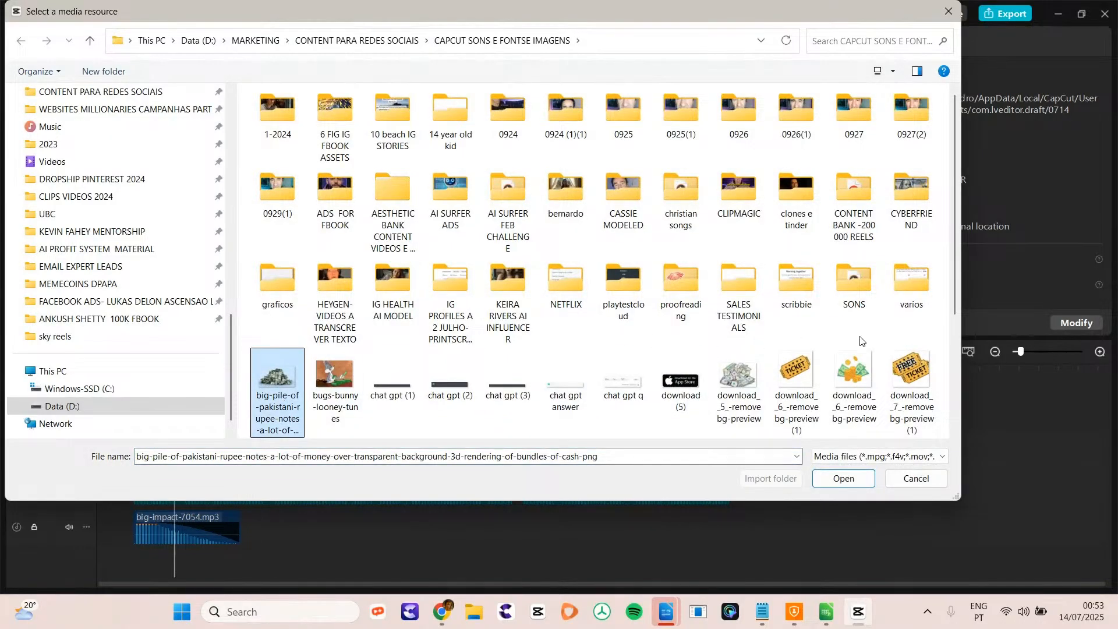
scroll(956, 312, down, 3)
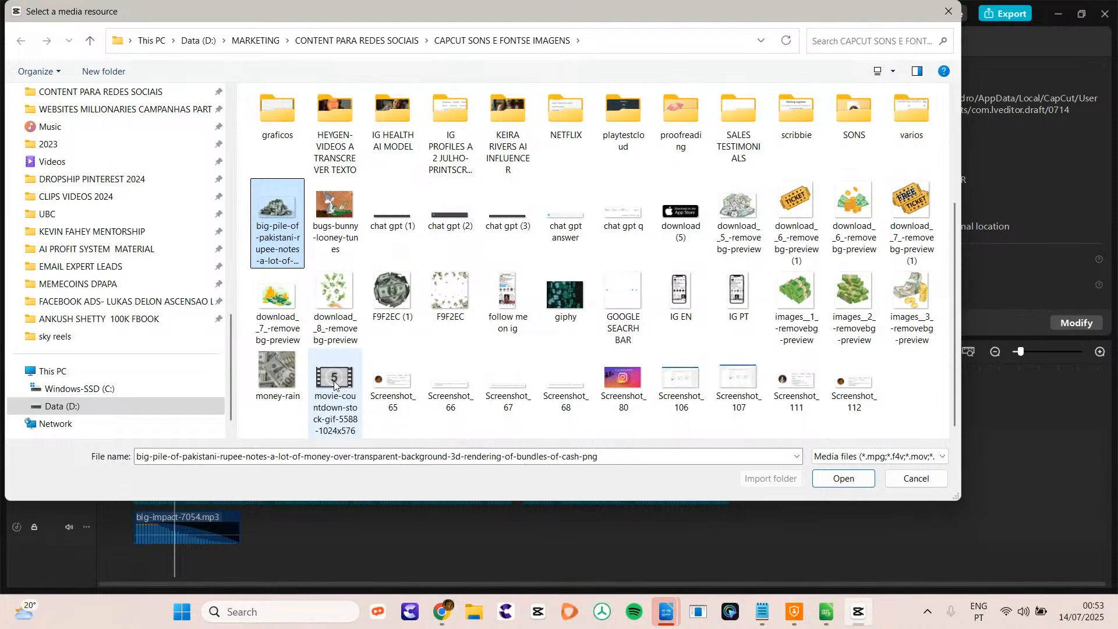
shift+click(851, 382)
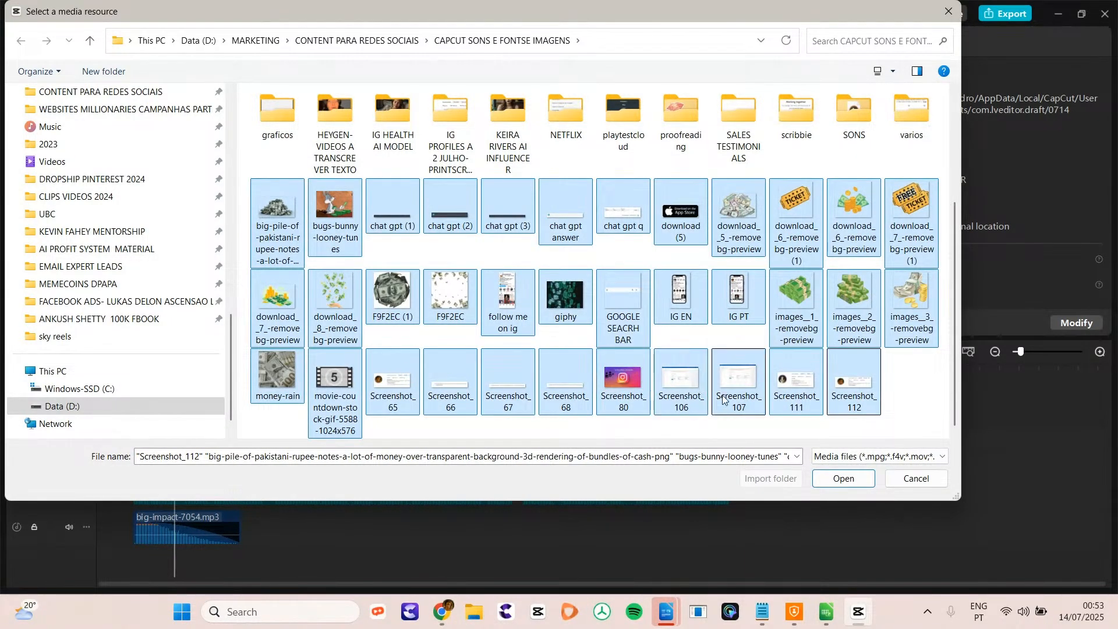
key(Return)
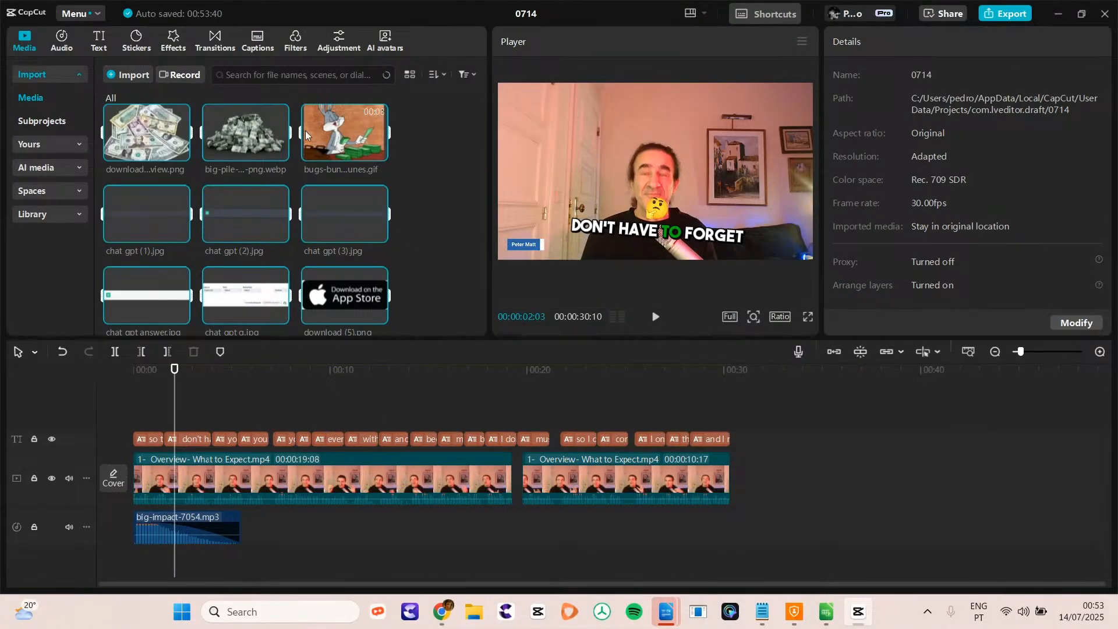
click(410, 147)
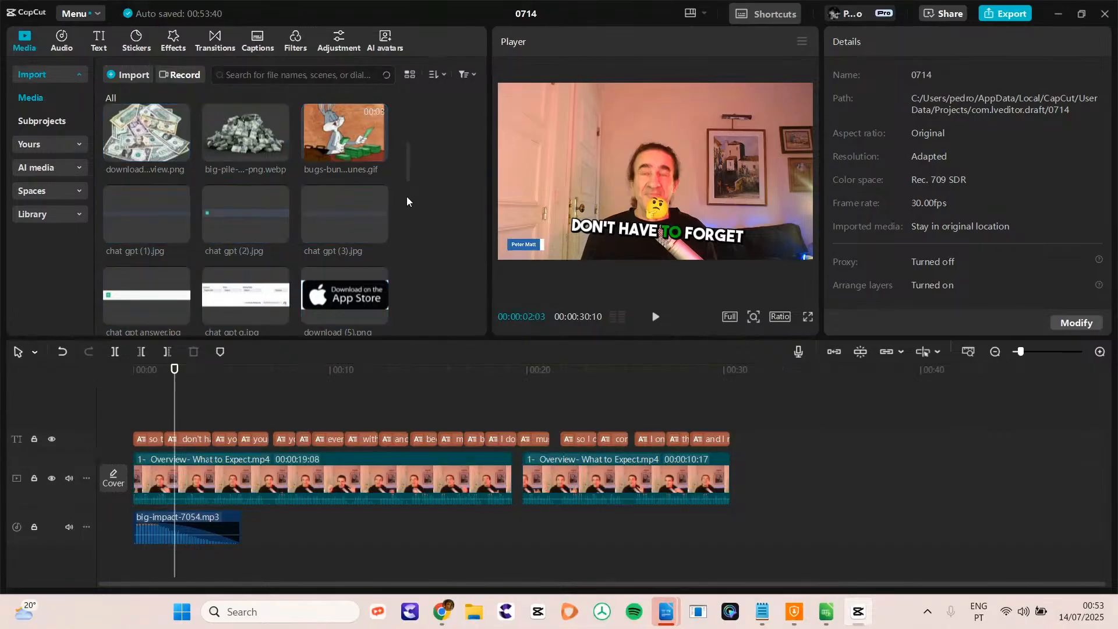
- Place the bugs-bunny-looney-tunes GIF above the video at about 5 s, shrink it and position it over the framed painting beside the speaker
drag(353, 127, 228, 522)
key(space)
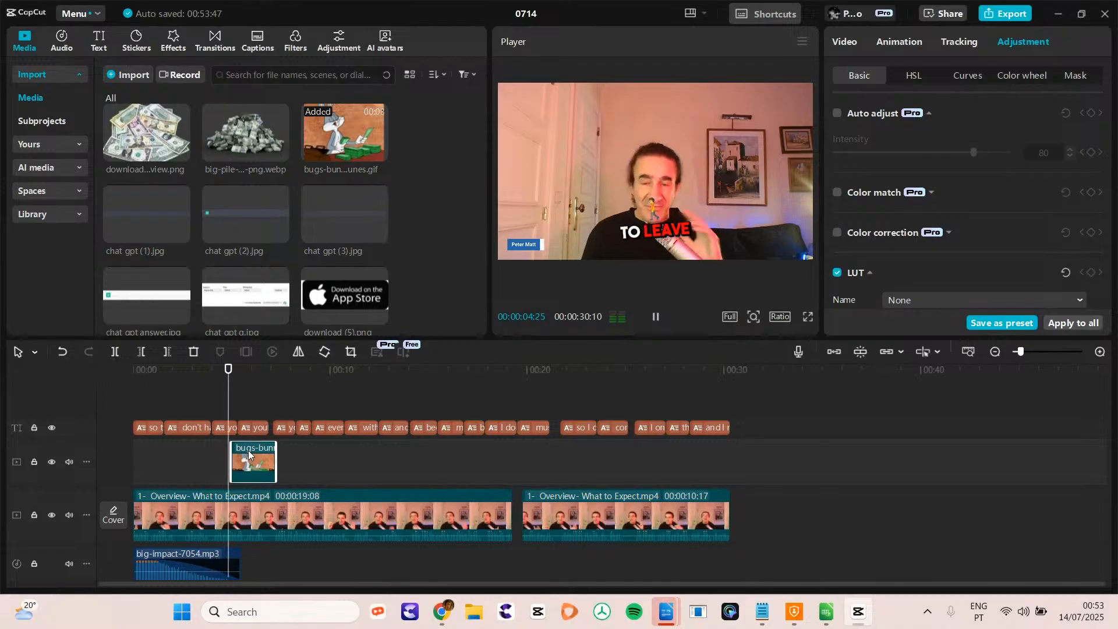
key(space)
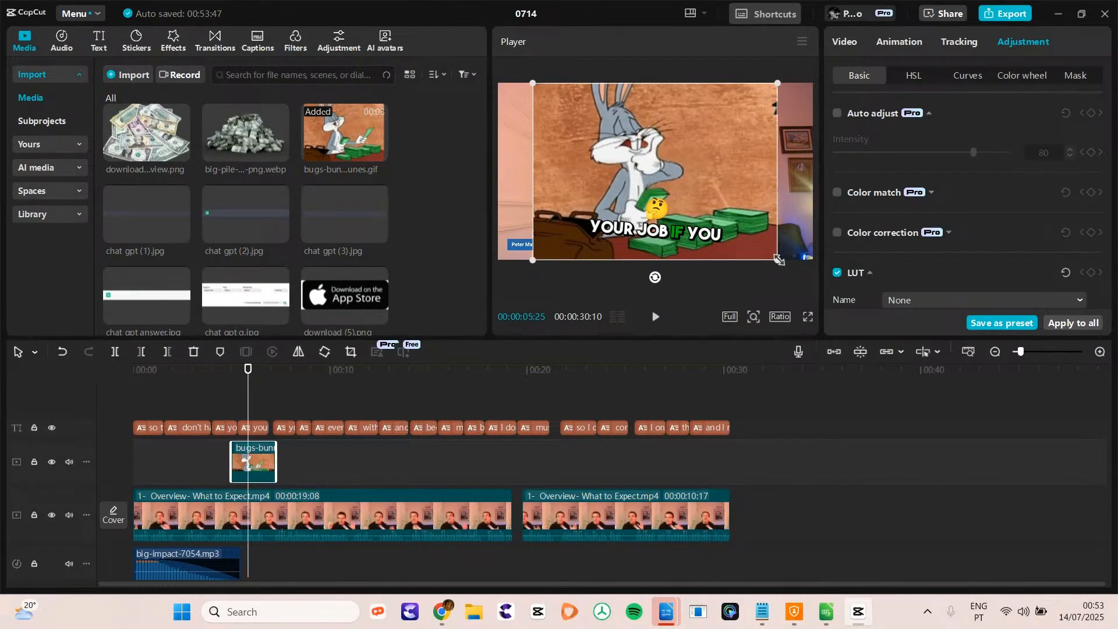
drag(779, 260, 649, 210)
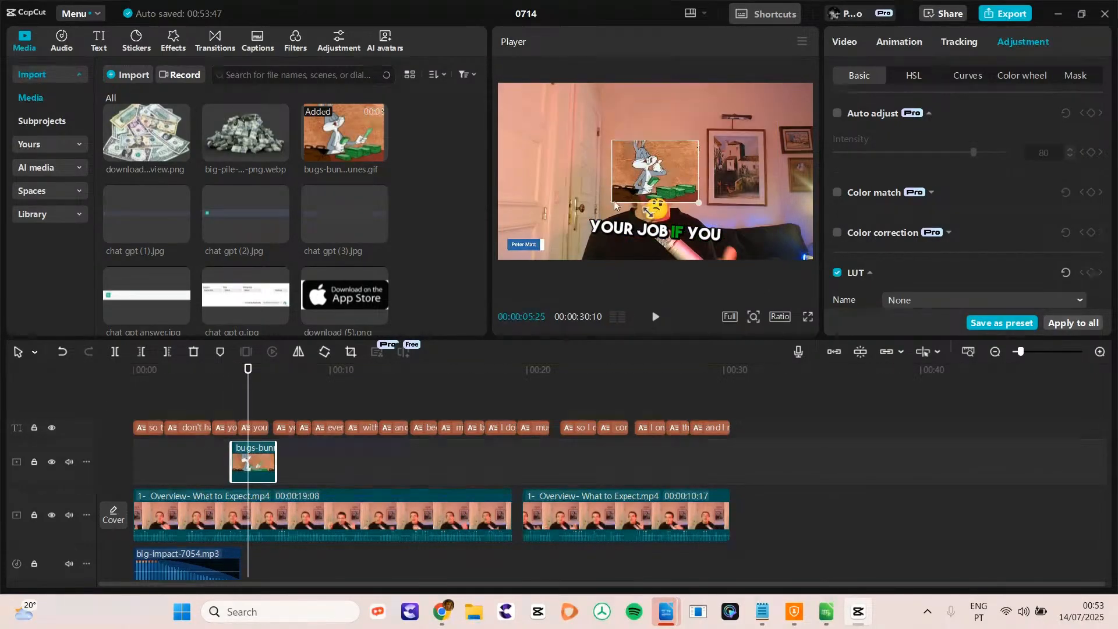
drag(720, 183, 817, 183)
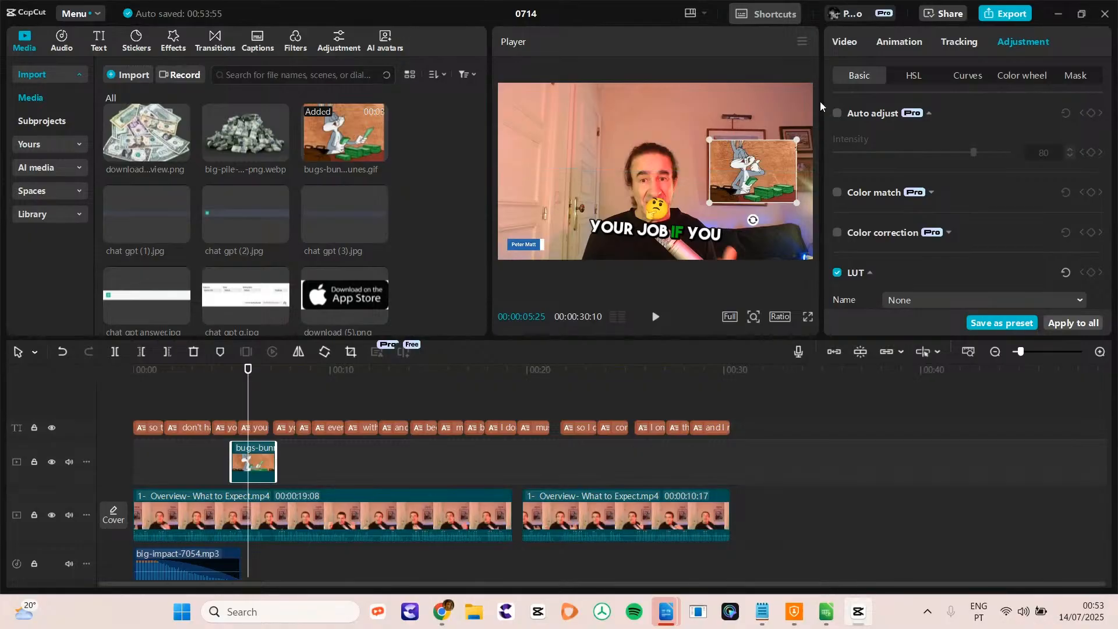
- Apply the Flipbook entrance animation to the Bugs Bunny GIF and play the section from about 3.6 s to check it
click(901, 42)
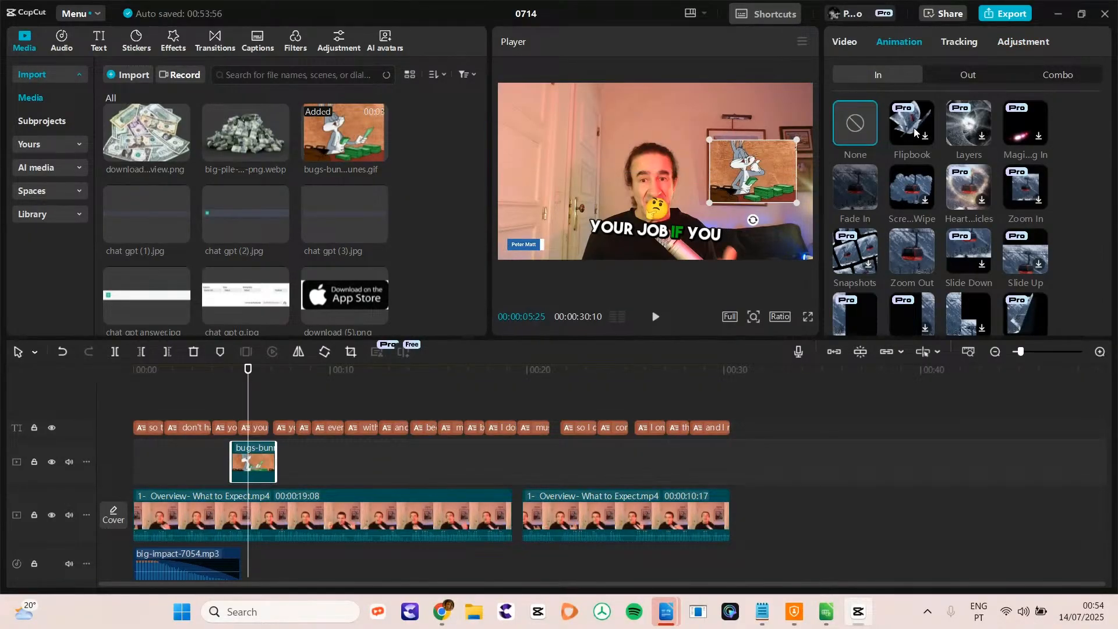
click(907, 130)
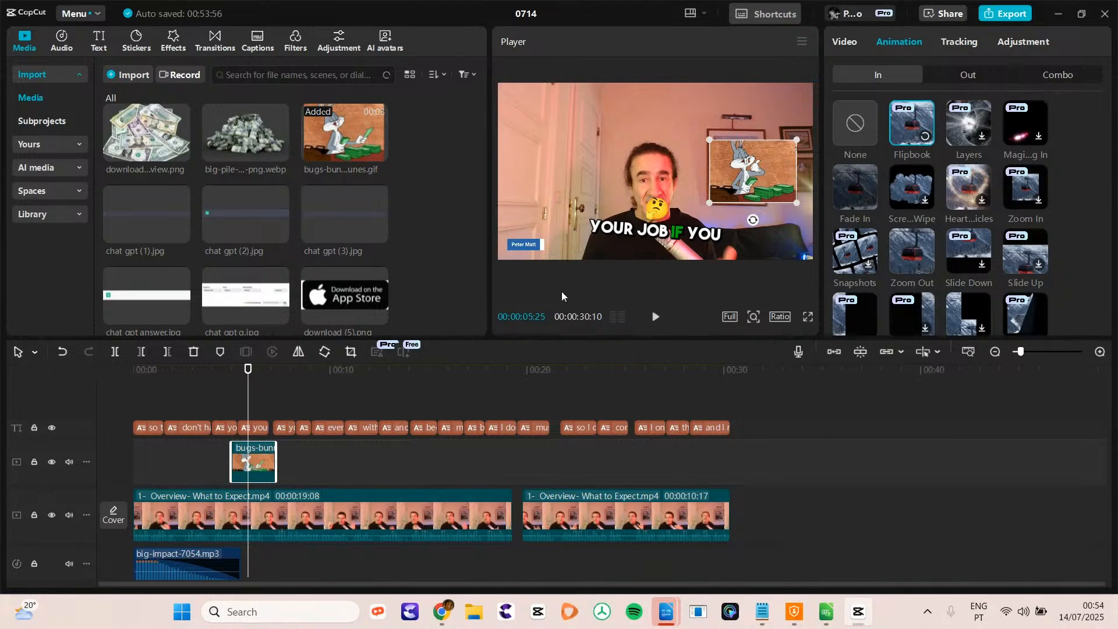
click(204, 370)
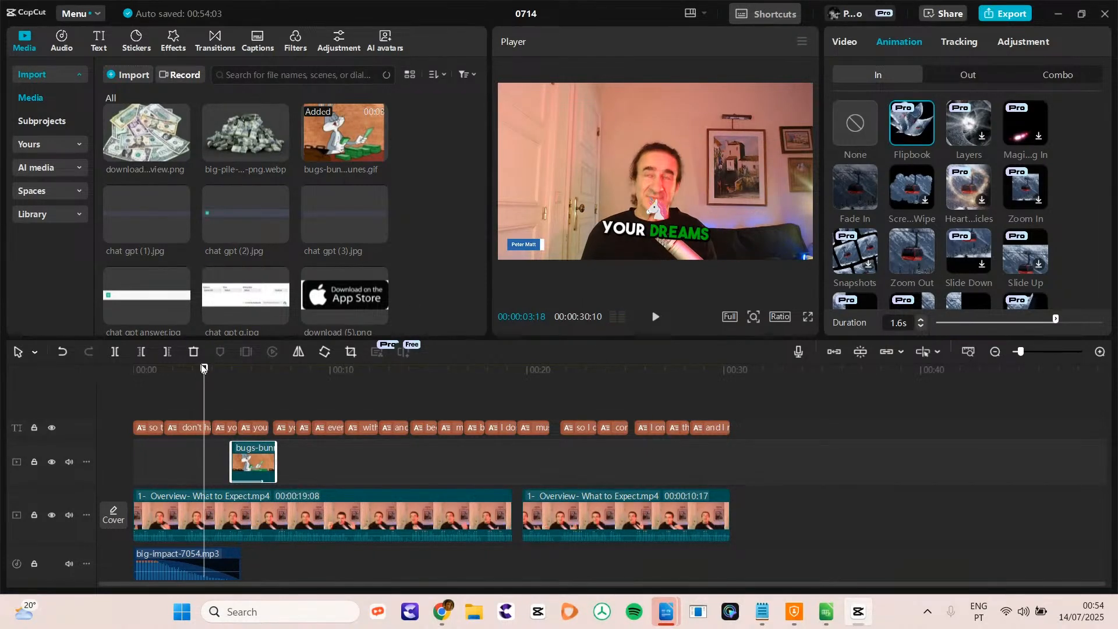
key(space)
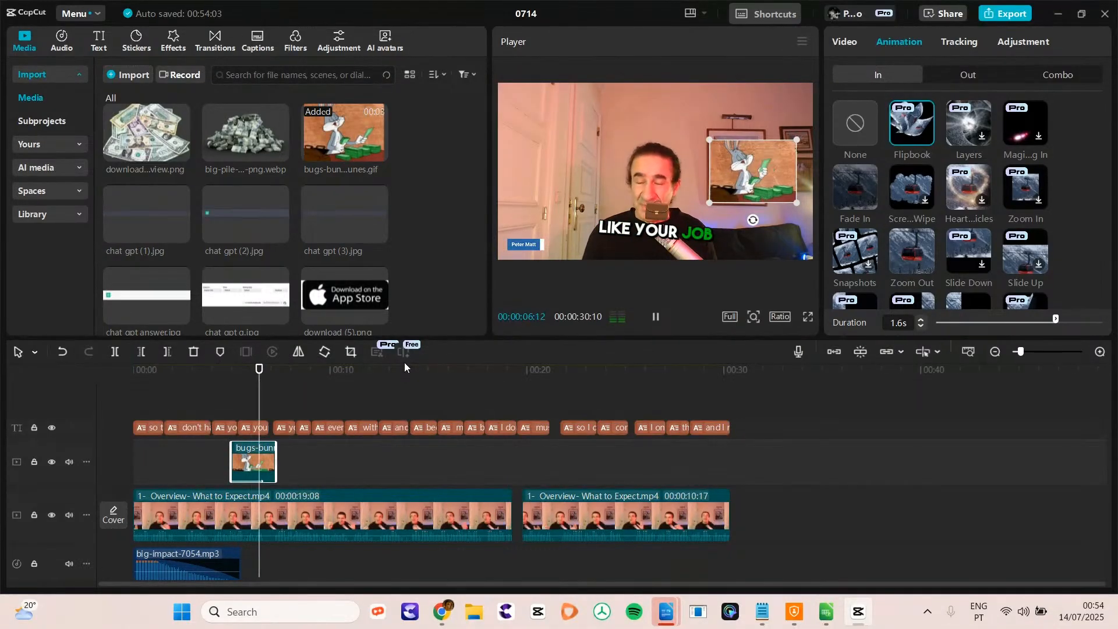
key(space)
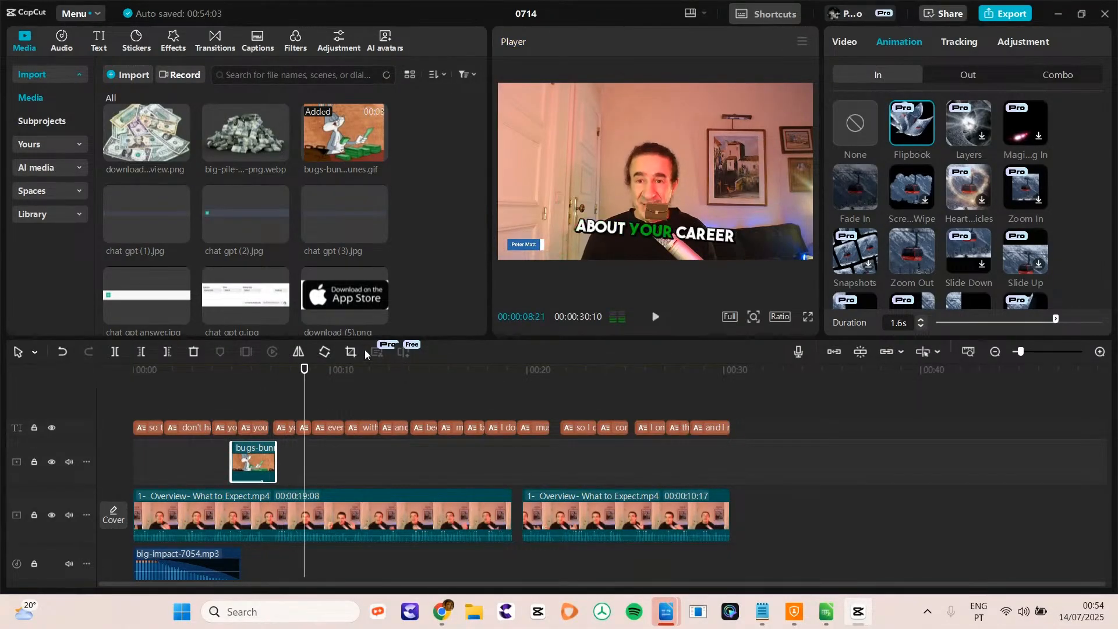
- Add the Snapshots exit animation to the Bugs Bunny GIF and play from shortly before the clip to check it
click(251, 385)
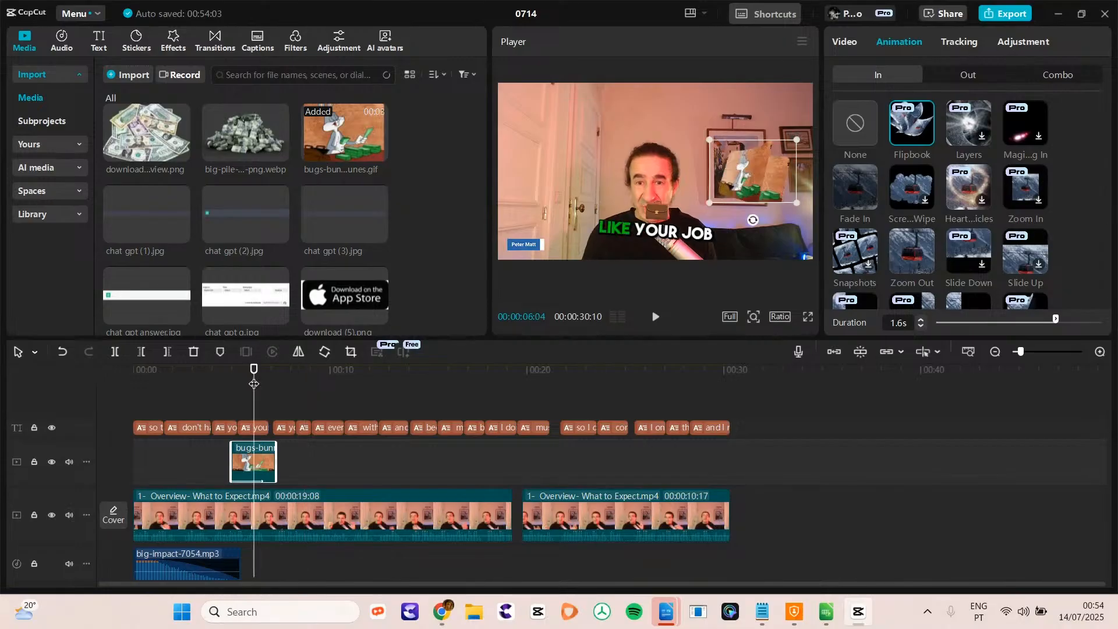
click(965, 75)
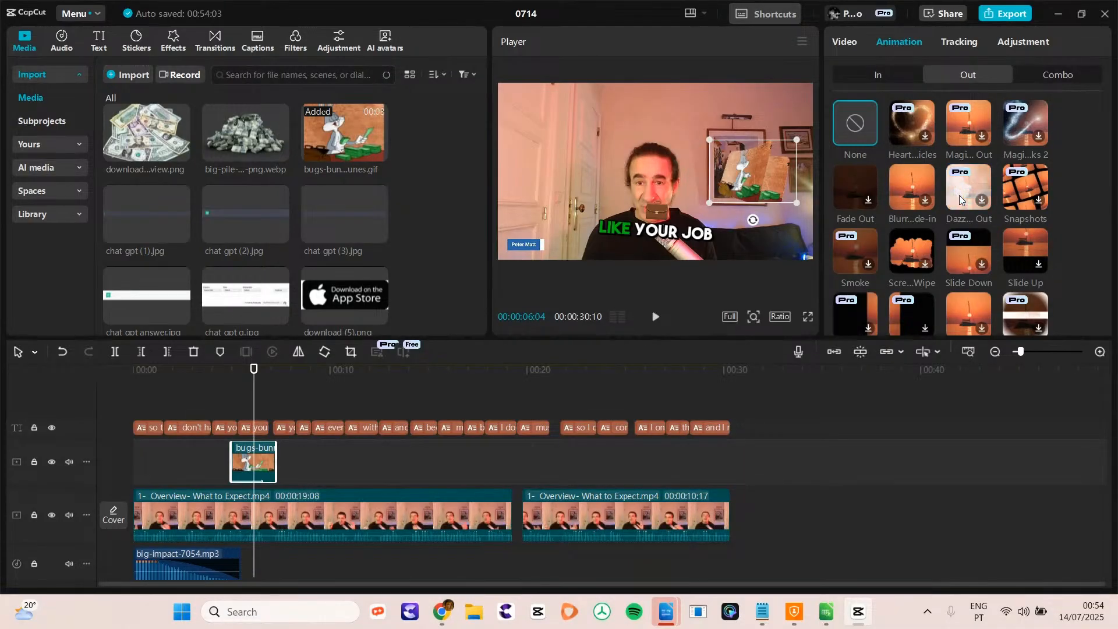
click(1015, 184)
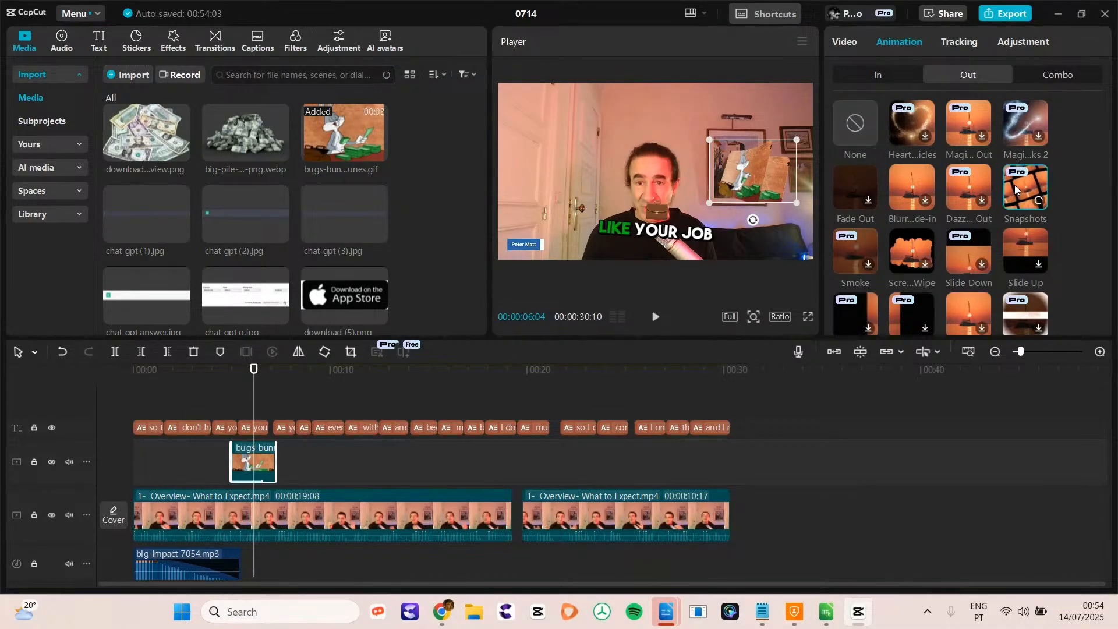
click(220, 369)
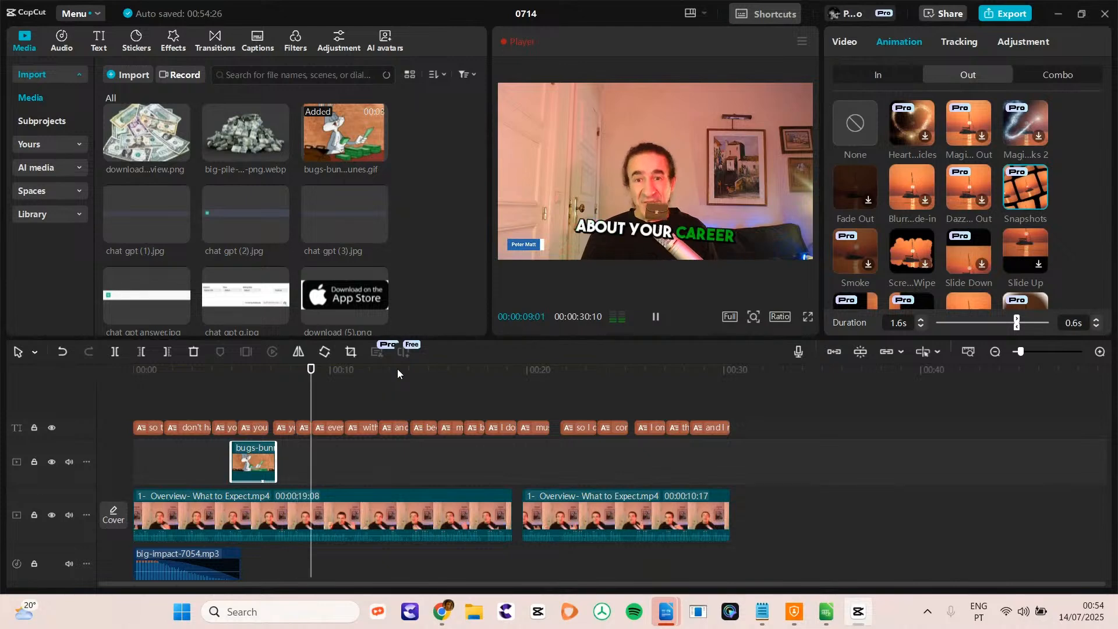
key(space)
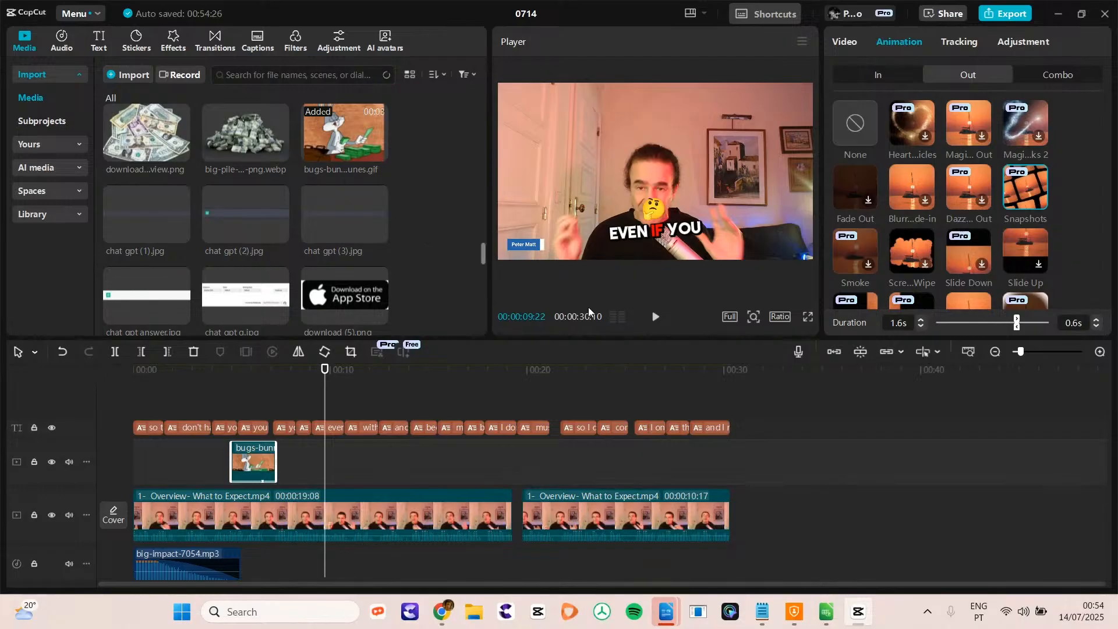
- Switch to the evmux live stream studio in the browser, bring the webcam onto the stage and show it full frame
mouse_move(444, 610)
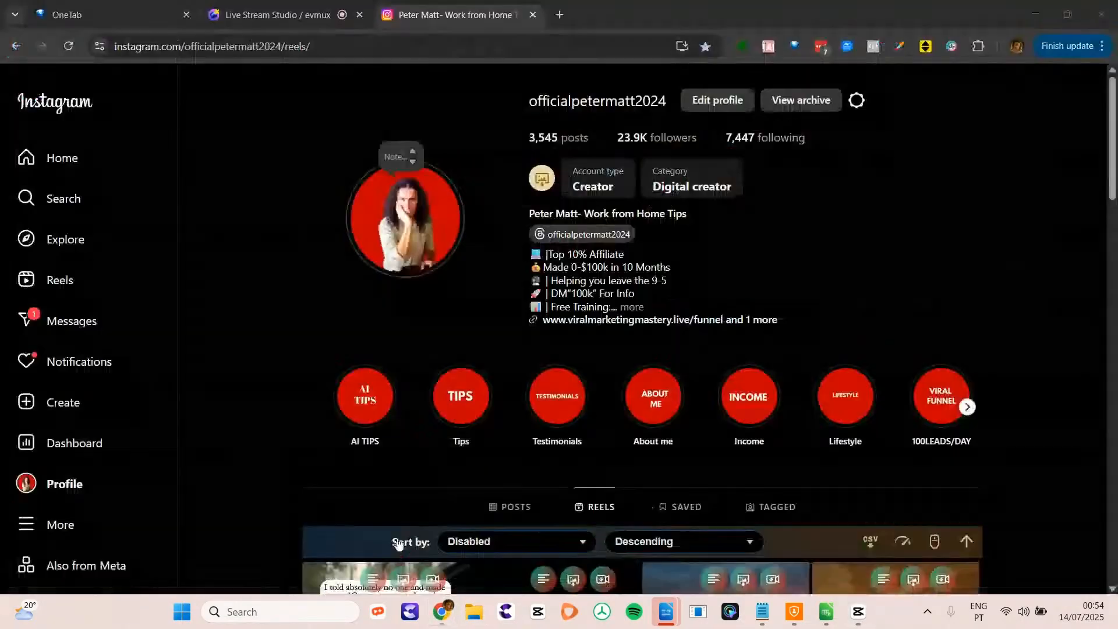
click(397, 537)
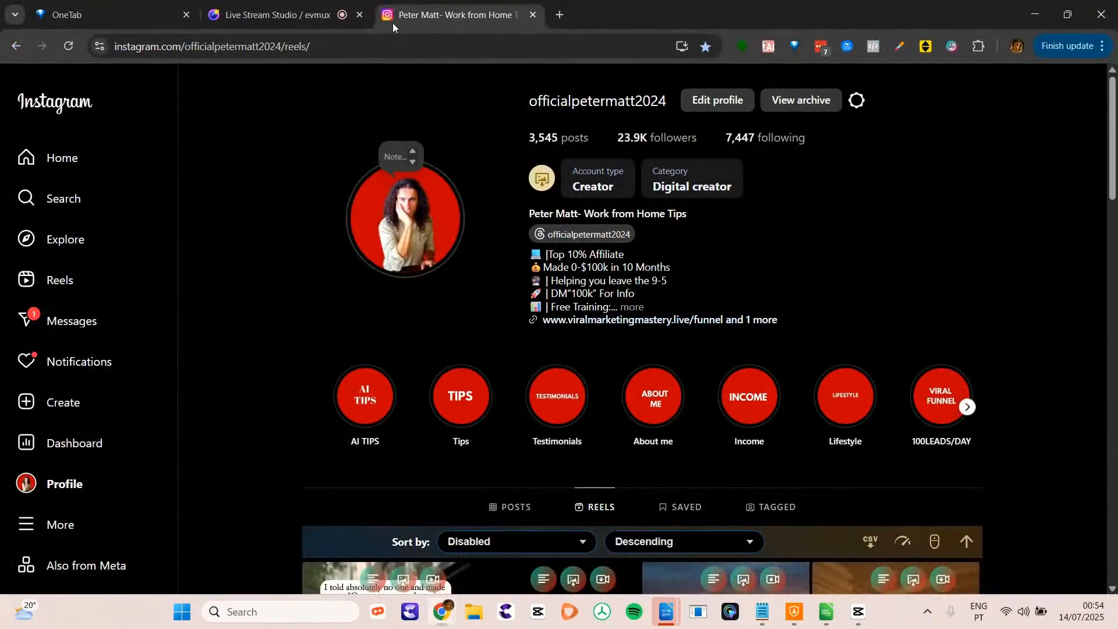
click(257, 14)
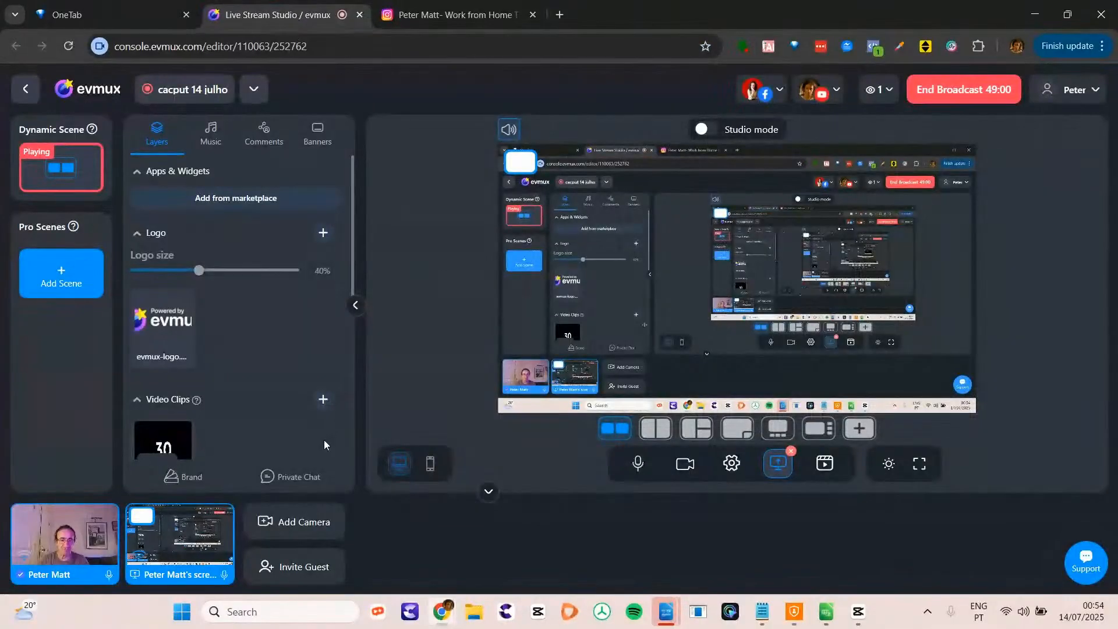
click(36, 527)
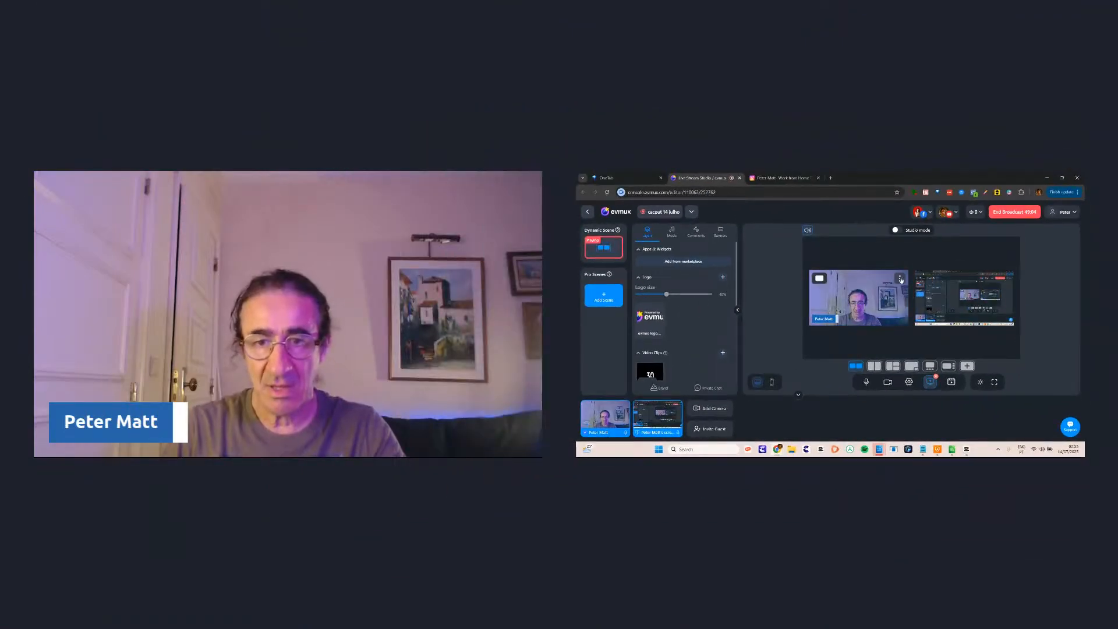
click(815, 284)
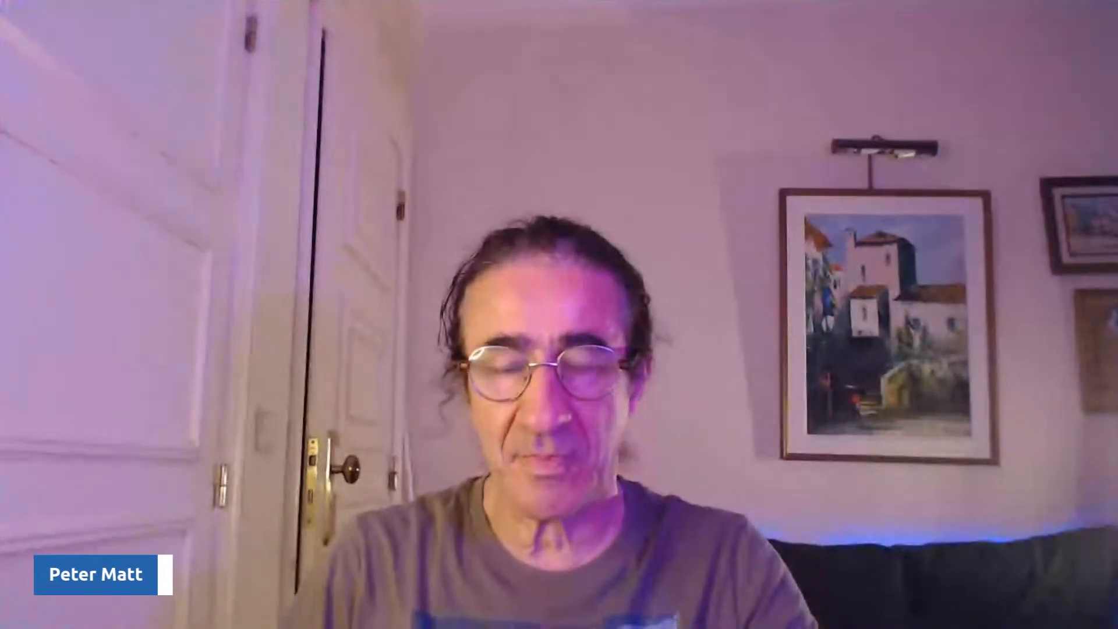